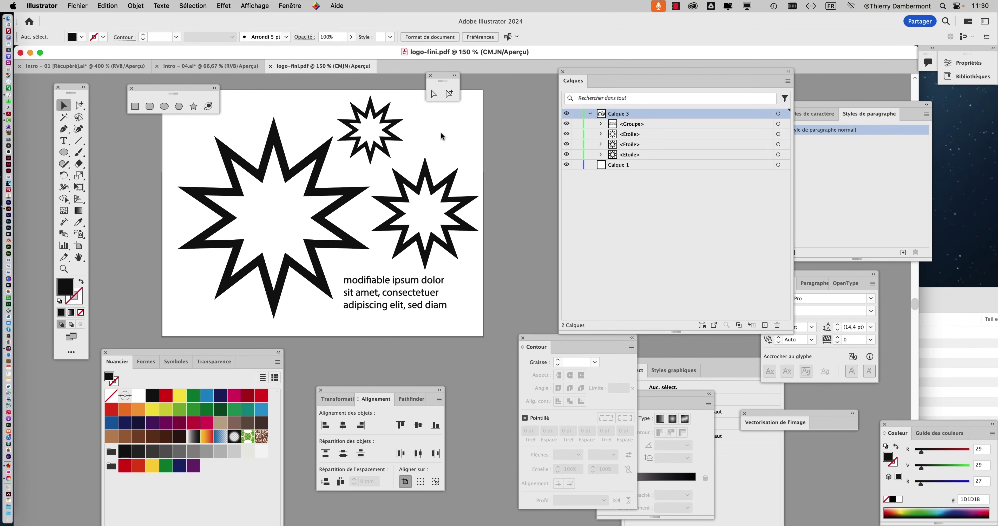
Show and hide the transparency grid on logo-fini.pdf, then switch to intro - 04.ai.
{"action": "left_click", "coordinate": [254, 5]}
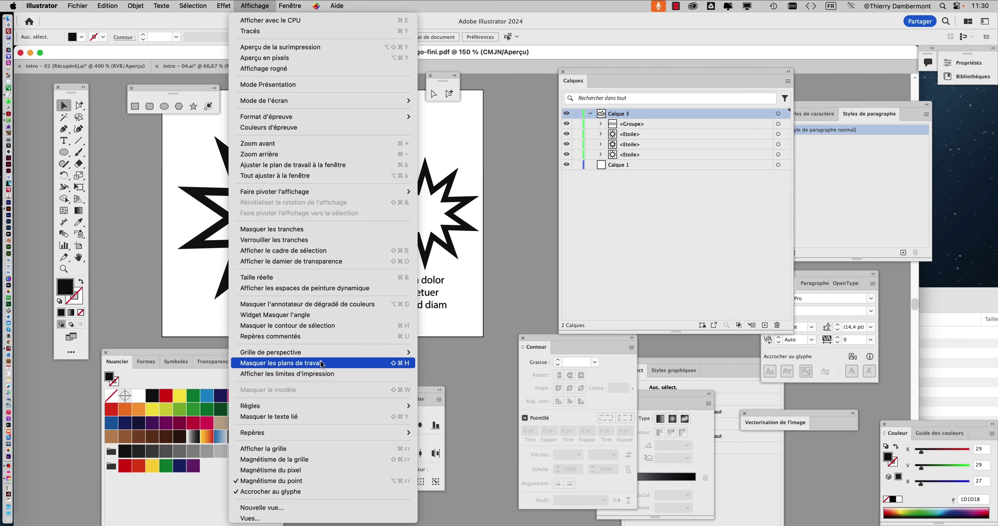
{"action": "left_click", "coordinate": [321, 263]}
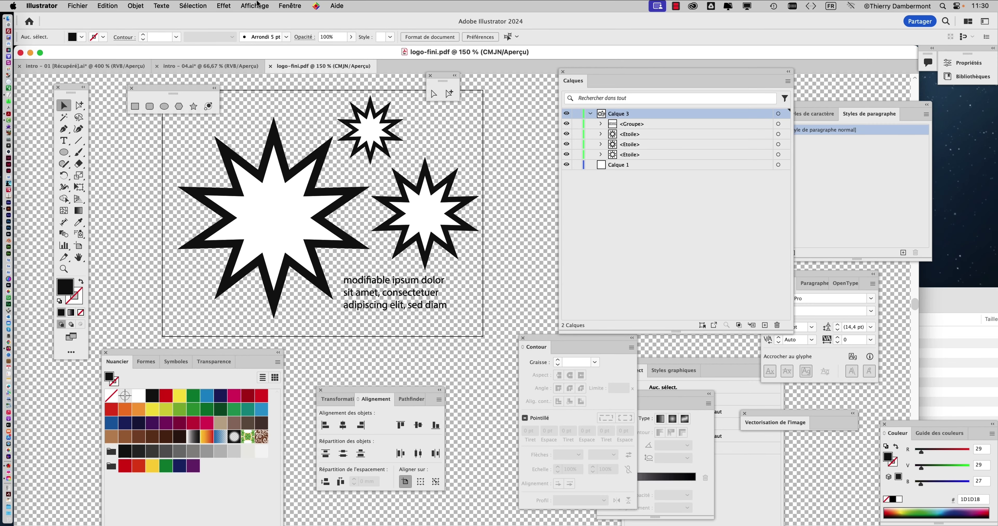
{"action": "left_click", "coordinate": [258, 5]}
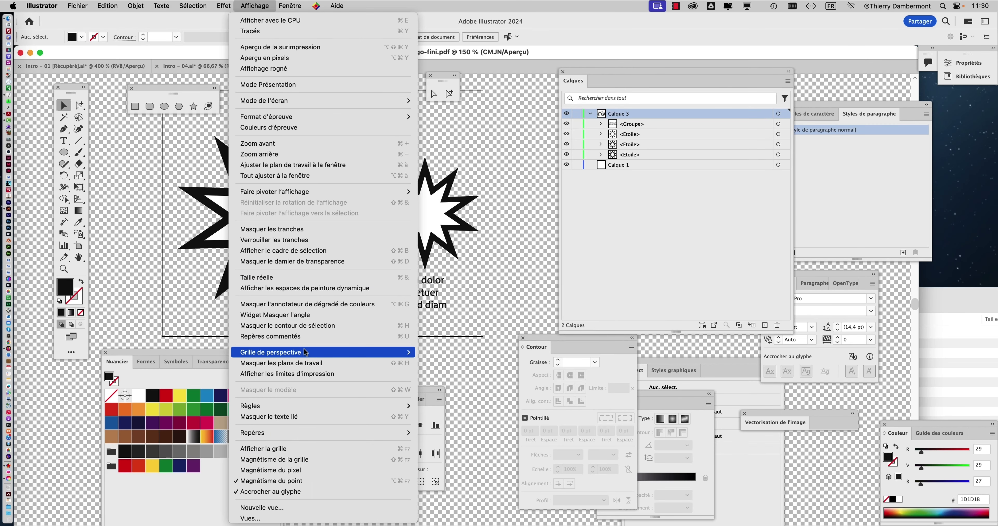
{"action": "left_click", "coordinate": [310, 262]}
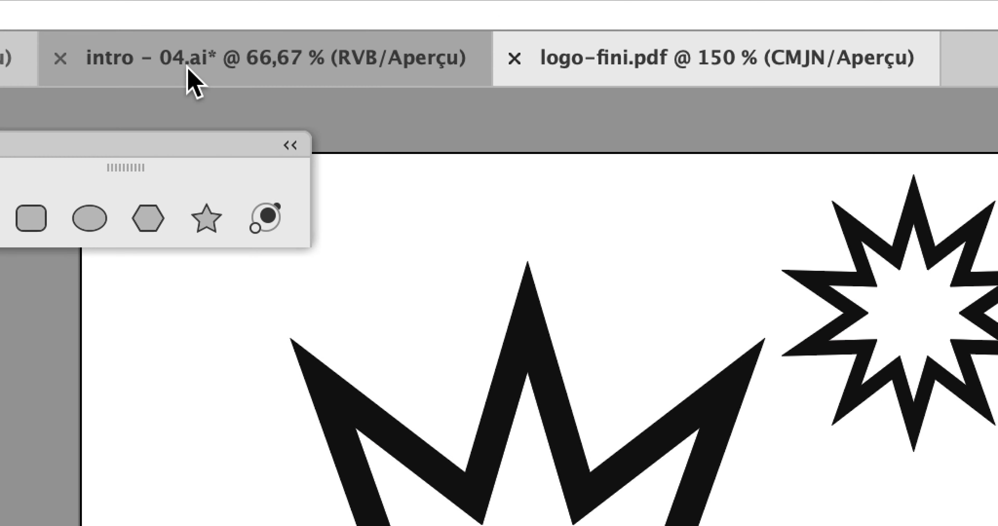
{"action": "left_click", "coordinate": [188, 69]}
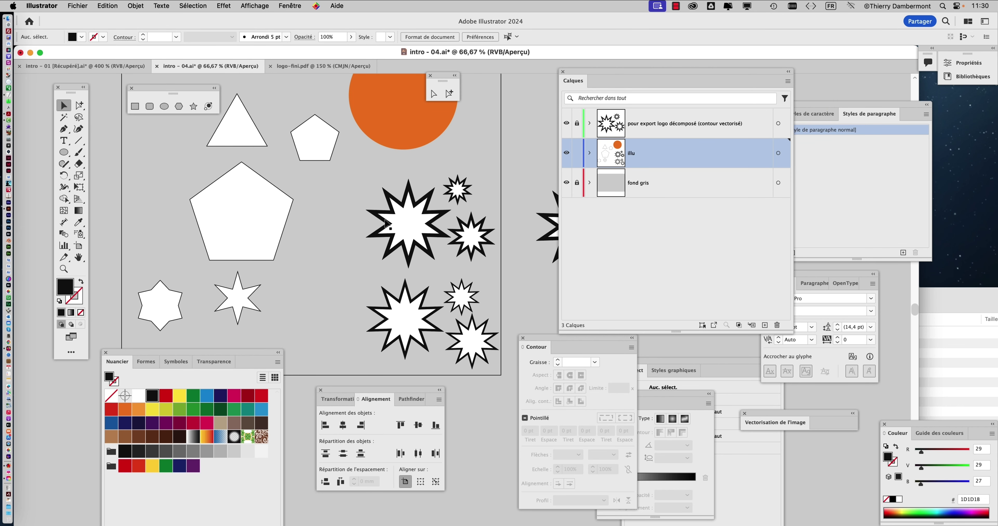
Fill the large pentagon blue, the lower-left star green and the triangle tan.
{"action": "scroll", "coordinate": [387, 223], "scroll_direction": "down", "scroll_amount": 1}
{"action": "scroll", "coordinate": [345, 216], "scroll_direction": "up", "scroll_amount": 2}
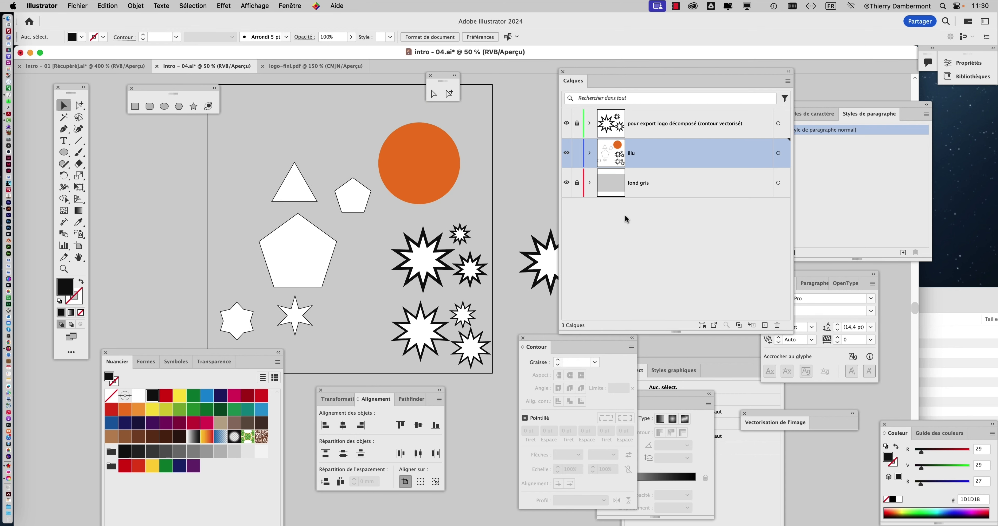
{"action": "left_click", "coordinate": [212, 393]}
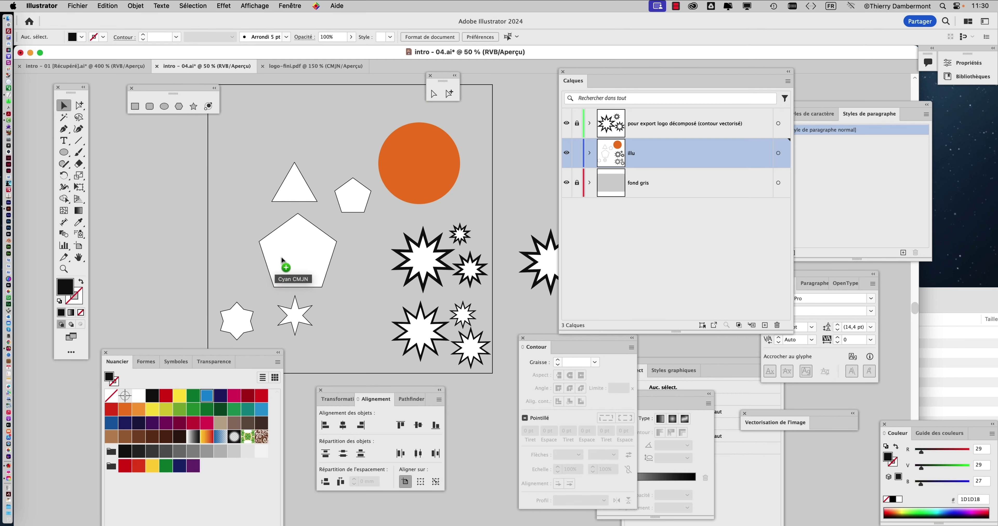
{"action": "left_click_drag", "start_coordinate": [212, 393], "coordinate": [280, 267]}
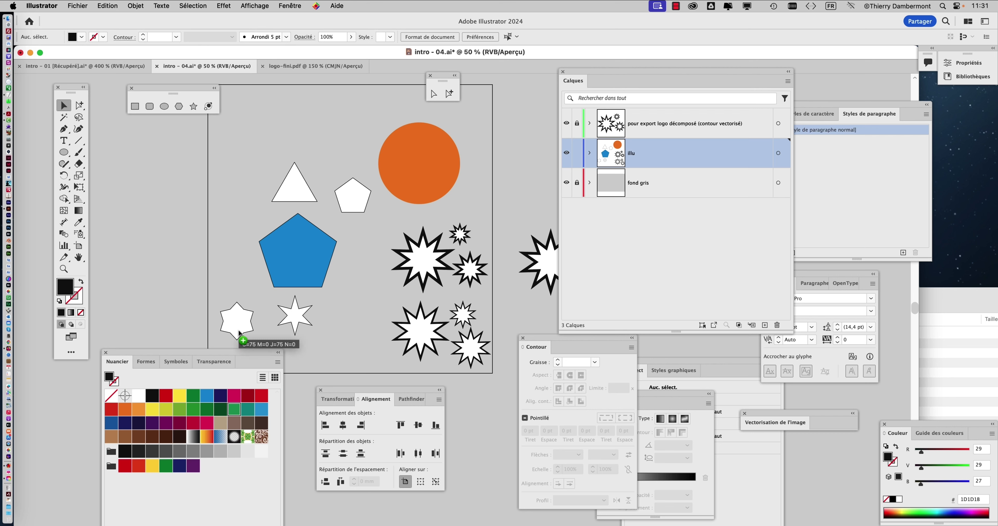
{"action": "left_click_drag", "start_coordinate": [235, 415], "coordinate": [239, 327]}
{"action": "left_click_drag", "start_coordinate": [219, 428], "coordinate": [295, 190]}
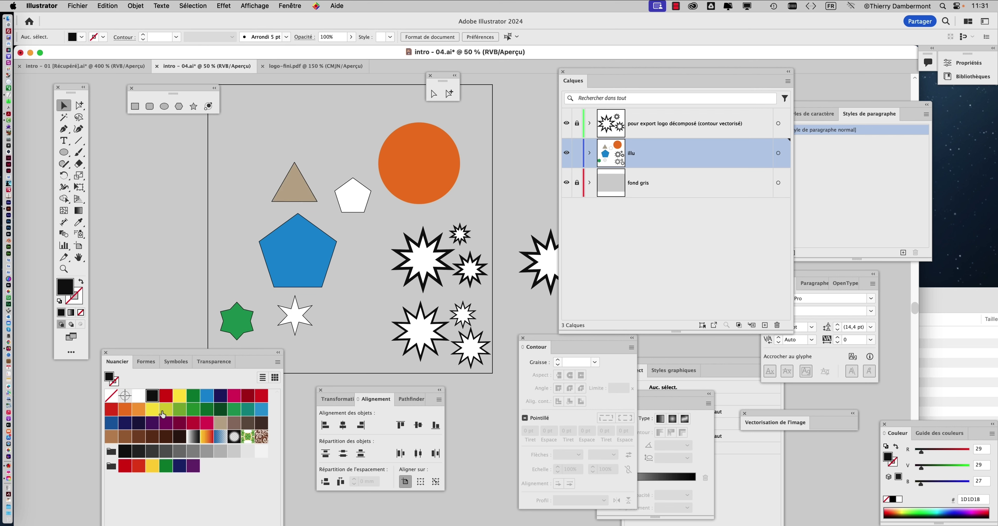
Fill the small pentagon yellow-green and the last star yellow, then move the blue pentagon and tan triangle top-left.
{"action": "left_click_drag", "start_coordinate": [166, 409], "coordinate": [349, 206]}
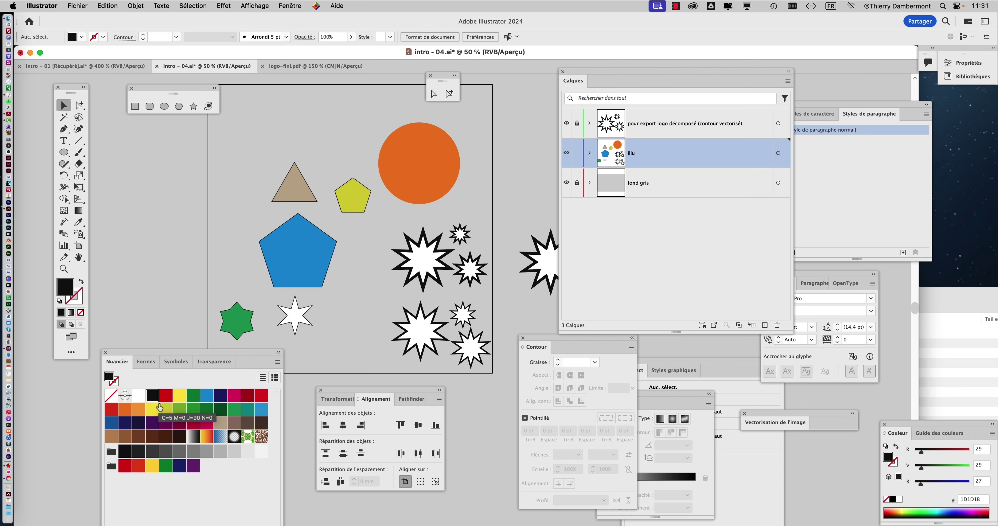
{"action": "left_click_drag", "start_coordinate": [153, 410], "coordinate": [294, 322]}
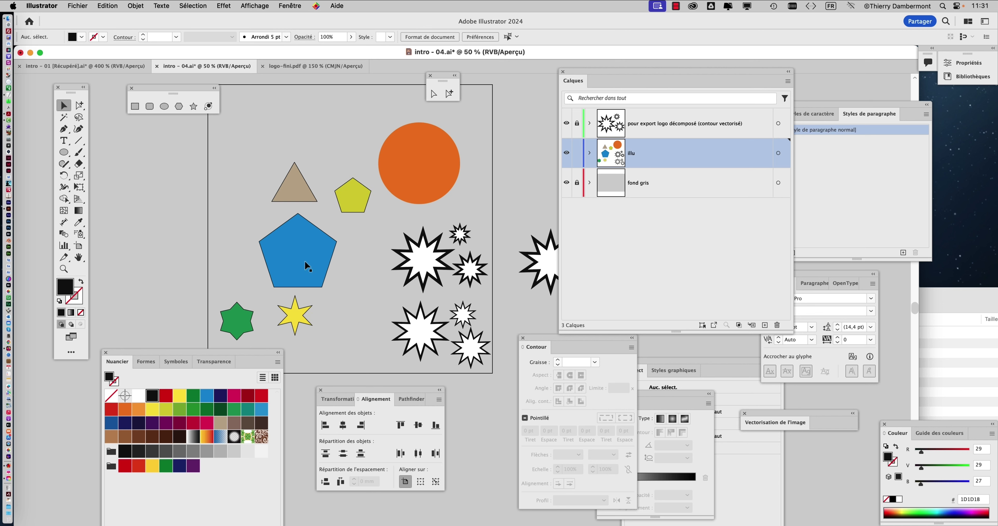
{"action": "left_click_drag", "start_coordinate": [305, 261], "coordinate": [282, 139]}
{"action": "left_click_drag", "start_coordinate": [303, 185], "coordinate": [270, 191]}
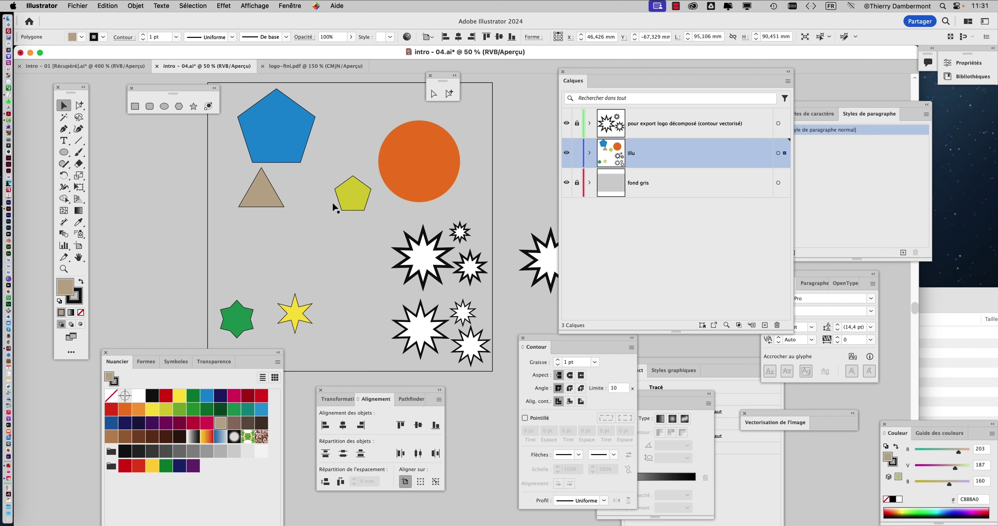
Move the yellow-green pentagon, green star and yellow star beside the tan triangle.
{"action": "left_click_drag", "start_coordinate": [343, 199], "coordinate": [281, 186]}
{"action": "left_click_drag", "start_coordinate": [238, 331], "coordinate": [263, 235]}
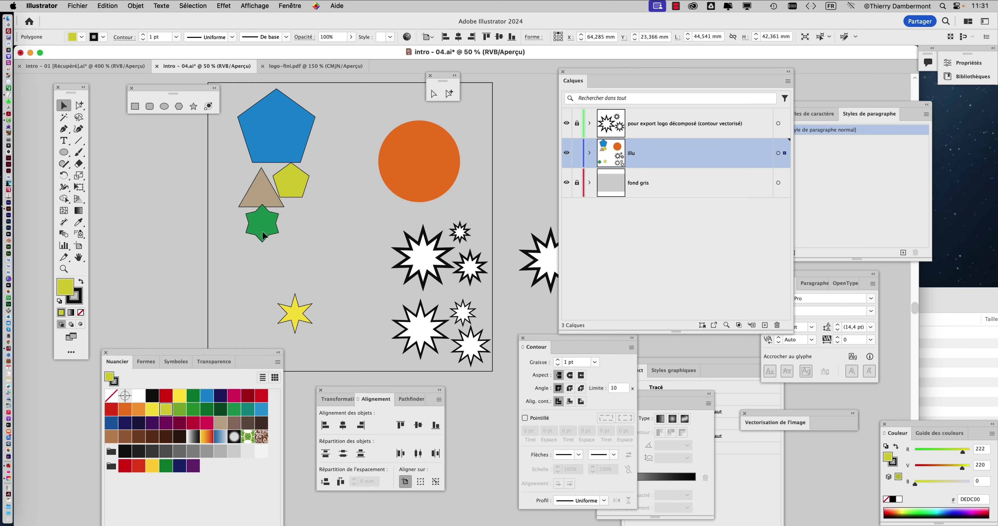
{"action": "left_click_drag", "start_coordinate": [294, 314], "coordinate": [323, 218]}
{"action": "left_click_drag", "start_coordinate": [262, 227], "coordinate": [262, 247]}
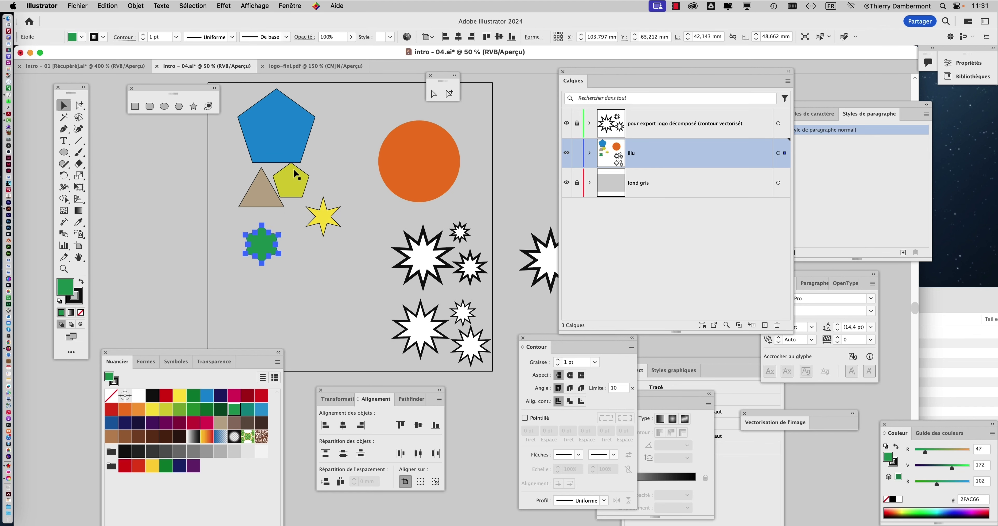
{"action": "left_click", "coordinate": [291, 179]}
{"action": "scroll", "coordinate": [283, 169], "scroll_direction": "up", "scroll_amount": 2}
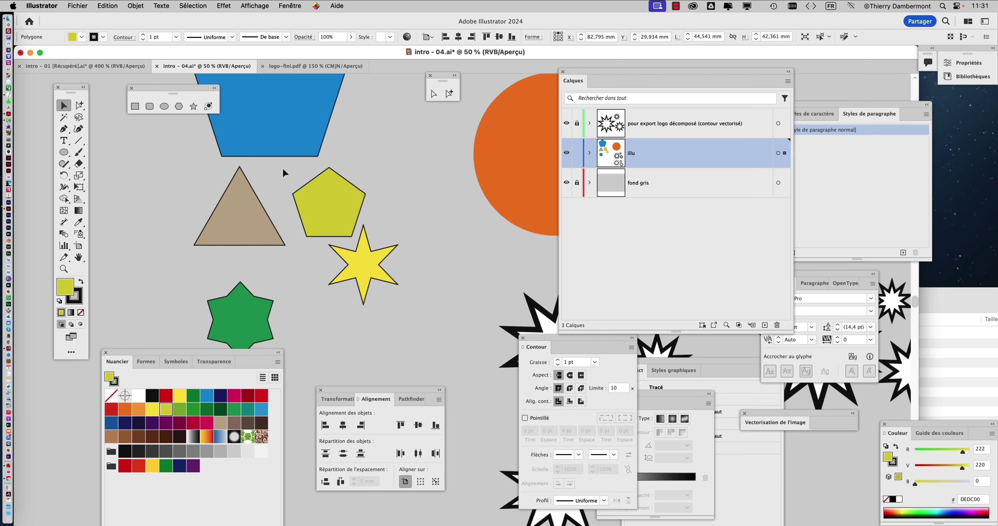
Drag the orange circle onto the blue pentagon, zoom out and deselect.
{"action": "left_click_drag", "start_coordinate": [500, 216], "coordinate": [346, 194]}
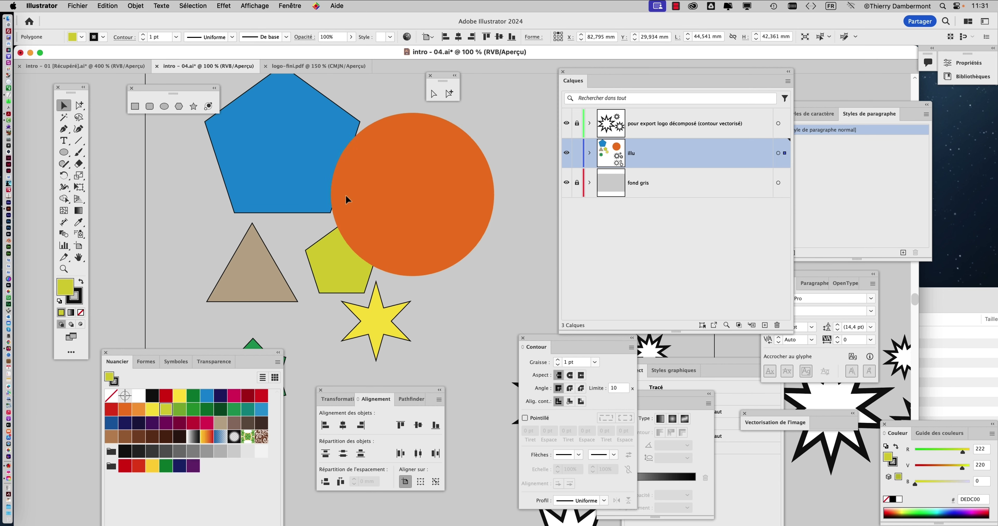
{"action": "left_click", "coordinate": [346, 196]}
{"action": "scroll", "coordinate": [393, 273], "scroll_direction": "down", "scroll_amount": 1}
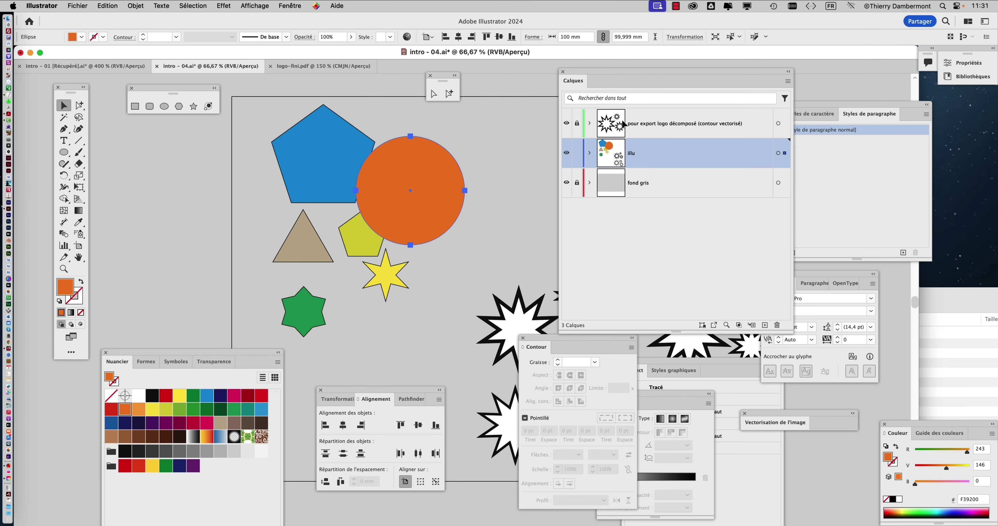
{"action": "key", "text": "super+minus"}
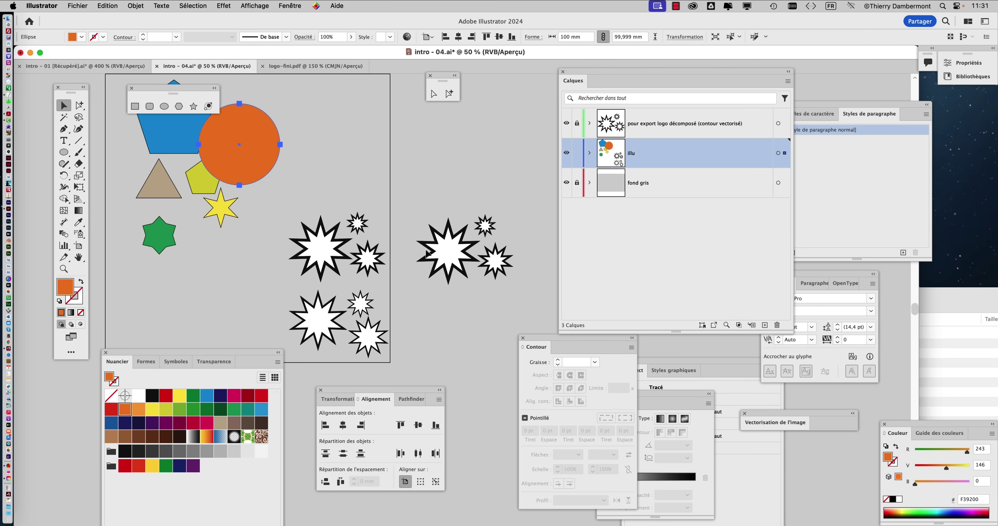
{"action": "left_click", "coordinate": [453, 254]}
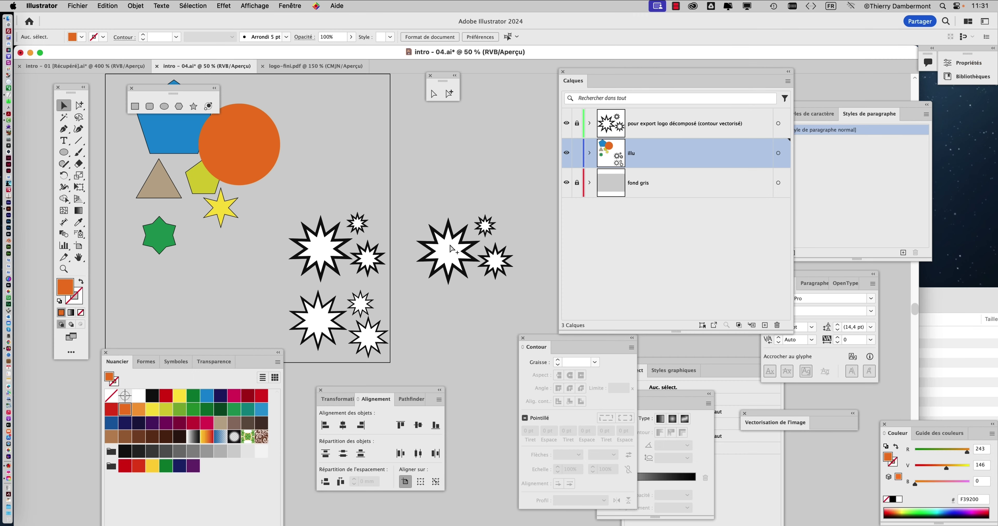
Check each starburst's selection, then move the orange circle up and left over the blue pentagon.
{"action": "left_click", "coordinate": [311, 241]}
{"action": "left_click", "coordinate": [323, 340]}
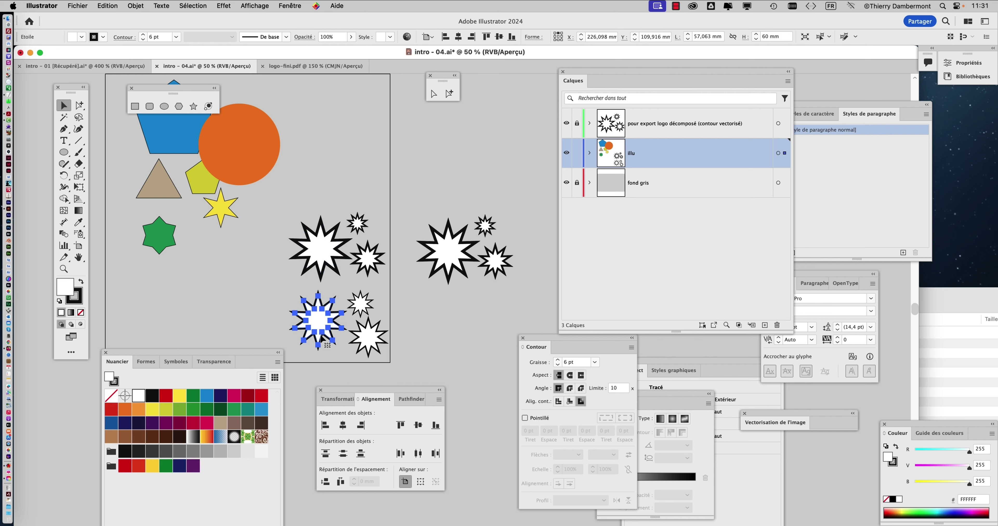
{"action": "left_click", "coordinate": [364, 341]}
{"action": "left_click", "coordinate": [360, 304]}
{"action": "left_click", "coordinate": [403, 312]}
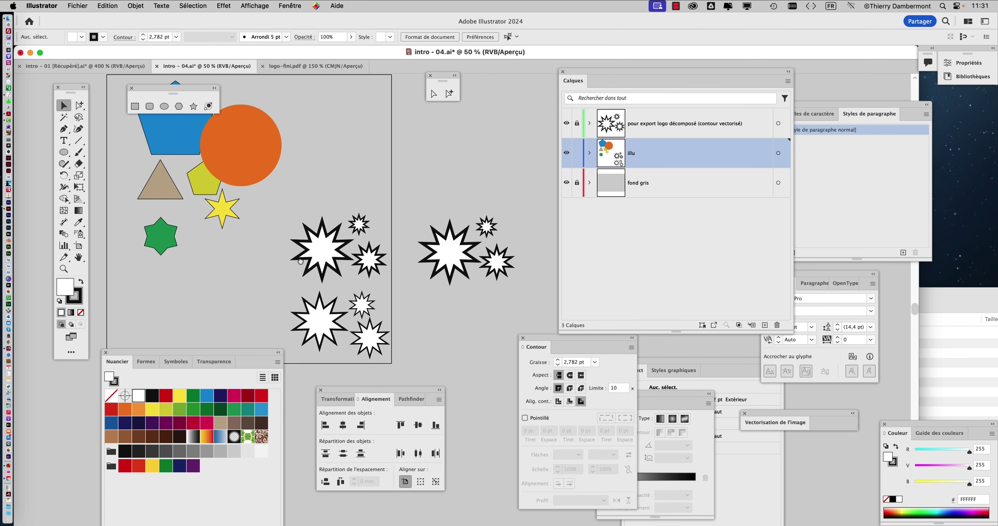
{"action": "scroll", "coordinate": [462, 313], "scroll_direction": "left", "scroll_amount": 5}
{"action": "scroll", "coordinate": [462, 313], "scroll_direction": "up", "scroll_amount": 2}
{"action": "mouse_move", "coordinate": [419, 207]}
{"action": "left_mouse_down"}
{"action": "mouse_move", "coordinate": [413, 192]}
{"action": "mouse_move", "coordinate": [390, 200]}
{"action": "left_mouse_up"}
Place the tan triangle under the blue pentagon, the yellow star on it, and the green star top-left.
{"action": "left_click", "coordinate": [341, 227]}
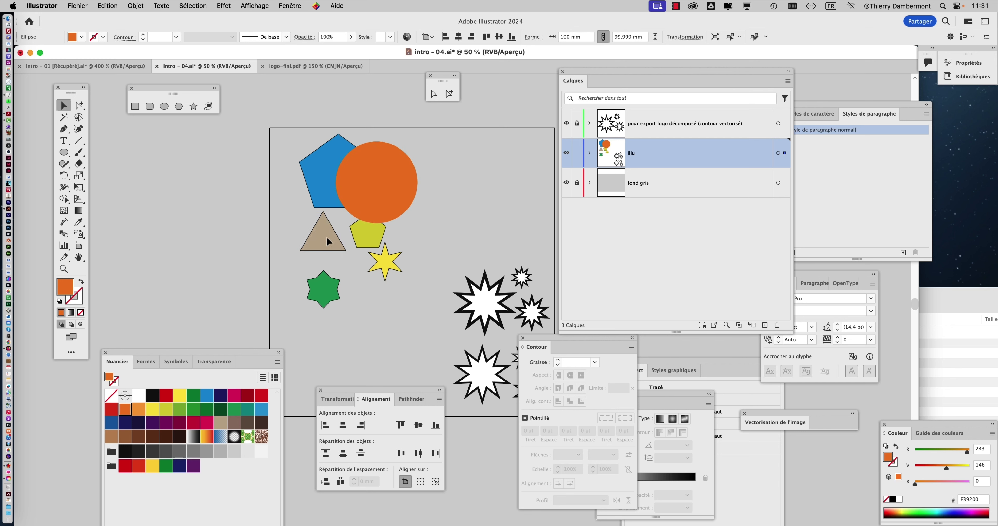
{"action": "left_click_drag", "start_coordinate": [356, 232], "coordinate": [329, 186]}
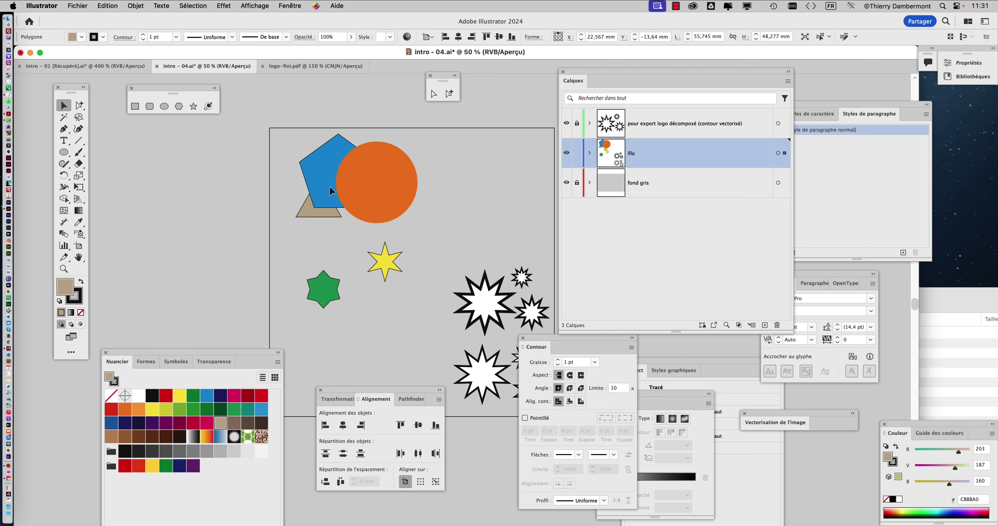
{"action": "left_click_drag", "start_coordinate": [385, 262], "coordinate": [309, 182]}
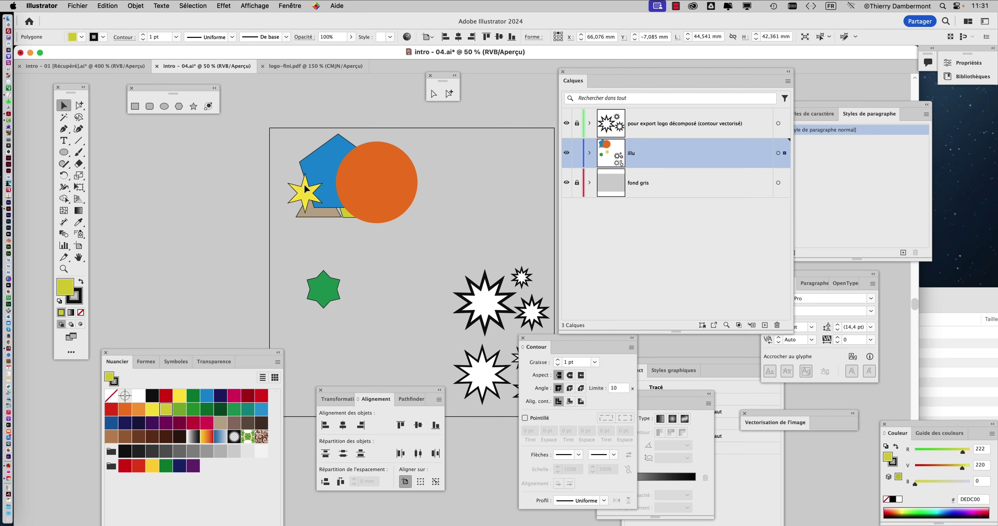
{"action": "left_click_drag", "start_coordinate": [341, 275], "coordinate": [303, 126]}
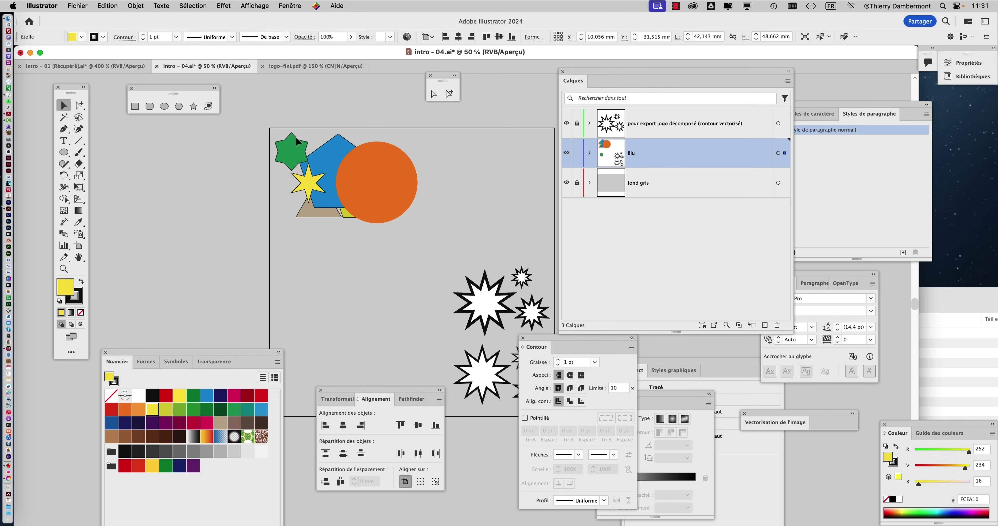
Marquee-select the whole cluster, move it down-right, deselect, zoom in and nudge the triangle left.
{"action": "left_click_drag", "start_coordinate": [322, 193], "coordinate": [344, 257]}
{"action": "scroll", "coordinate": [337, 219], "scroll_direction": "up", "scroll_amount": 1}
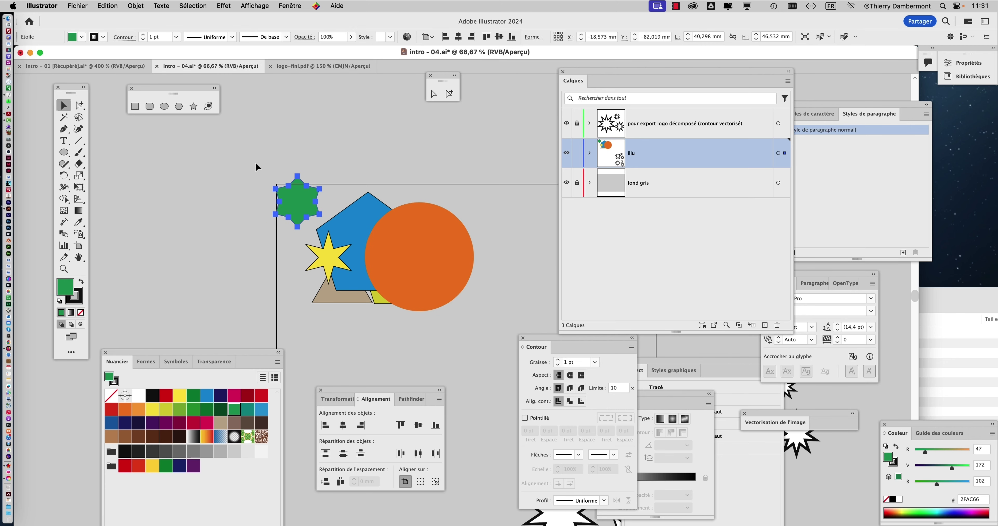
{"action": "left_click_drag", "start_coordinate": [255, 162], "coordinate": [438, 323]}
{"action": "mouse_move", "coordinate": [398, 263]}
{"action": "left_mouse_down"}
{"action": "mouse_move", "coordinate": [433, 287]}
{"action": "mouse_move", "coordinate": [394, 254]}
{"action": "left_mouse_up"}
{"action": "key", "text": "super+shift+a"}
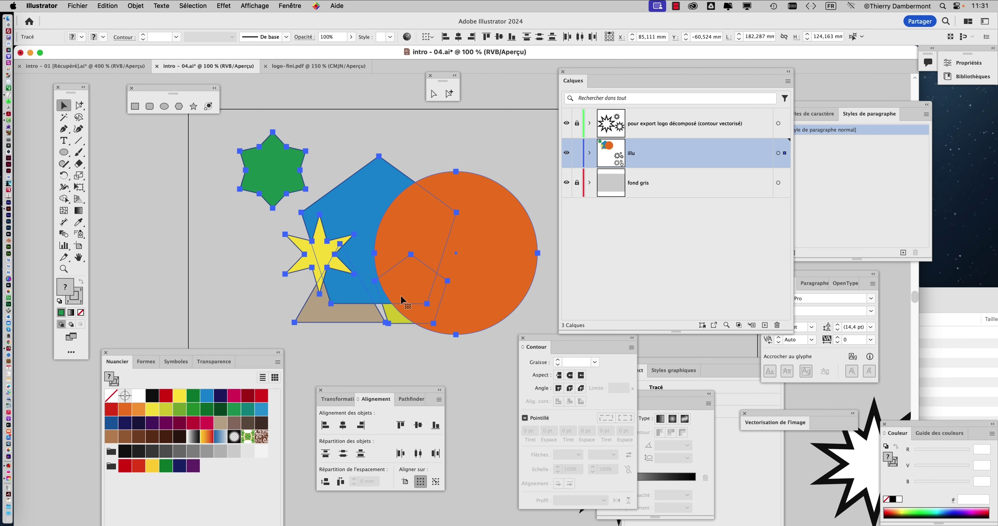
{"action": "key", "text": "super+1"}
{"action": "left_click_drag", "start_coordinate": [355, 316], "coordinate": [348, 315]}
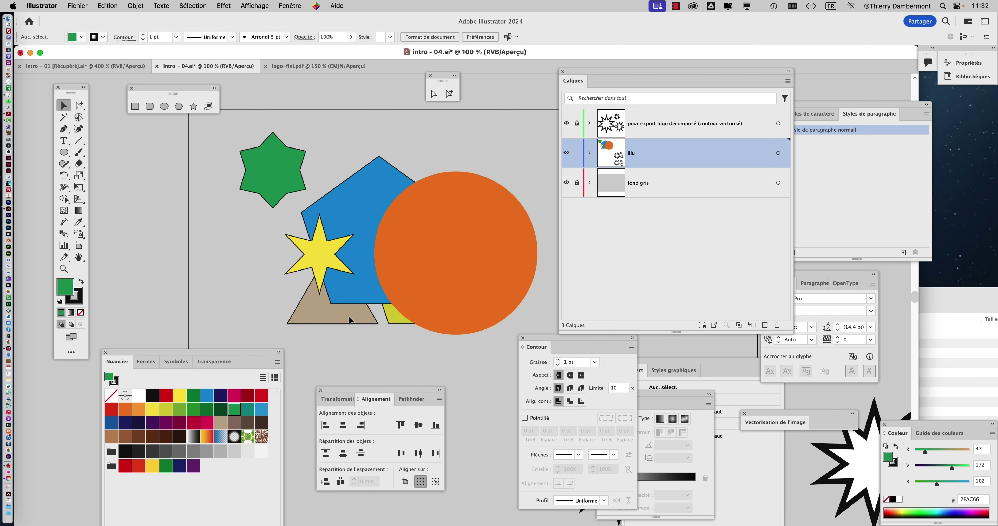
Nudge the blue pentagon slightly lower, then deselect it.
{"action": "left_click", "coordinate": [256, 177]}
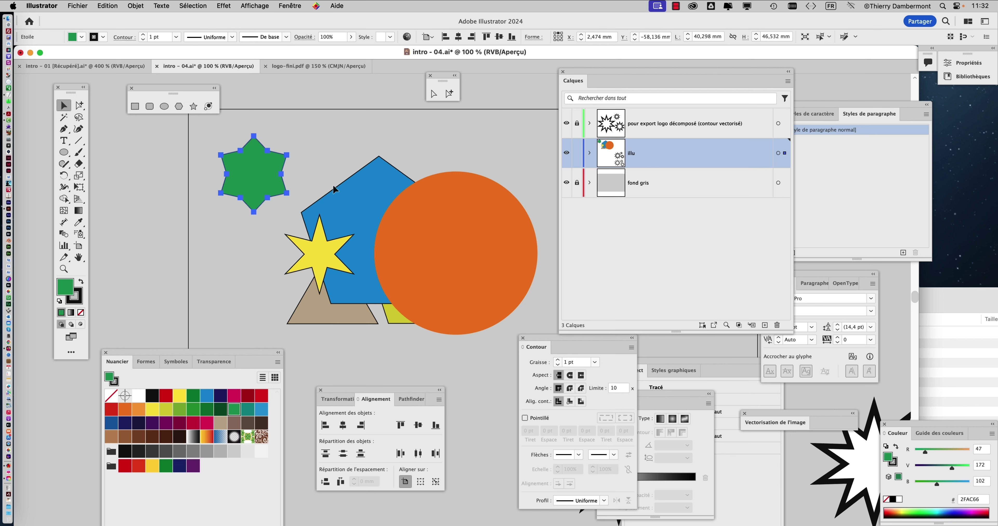
{"action": "left_click", "coordinate": [349, 190]}
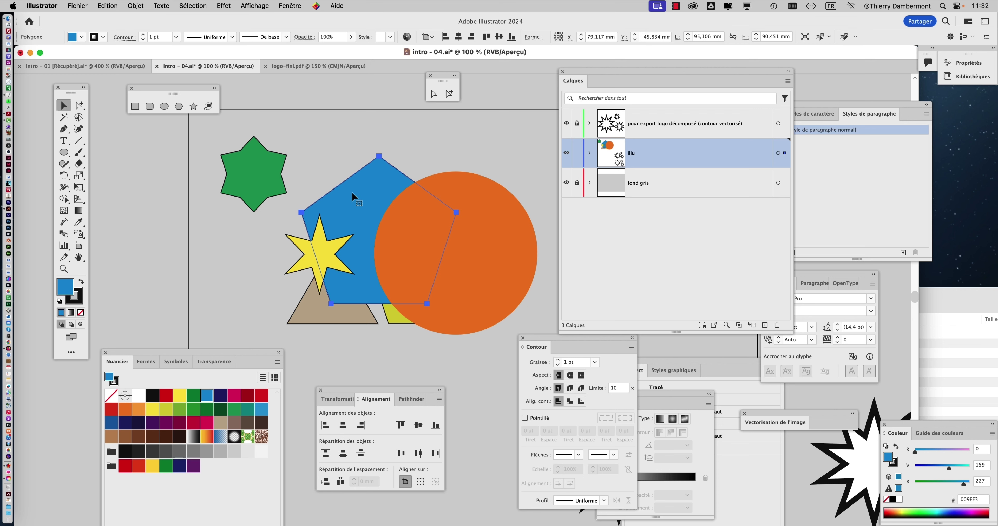
{"action": "left_click_drag", "start_coordinate": [353, 193], "coordinate": [353, 200]}
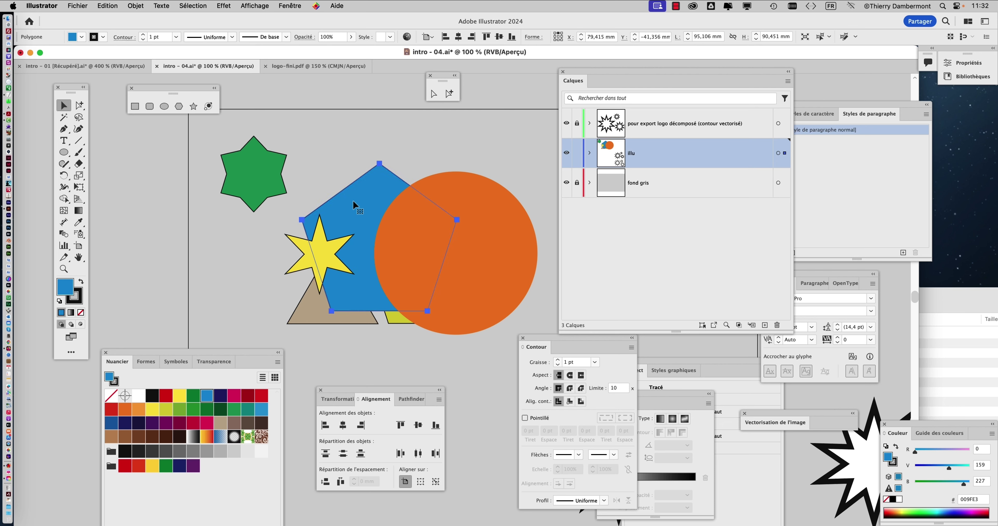
{"action": "left_click", "coordinate": [202, 134]}
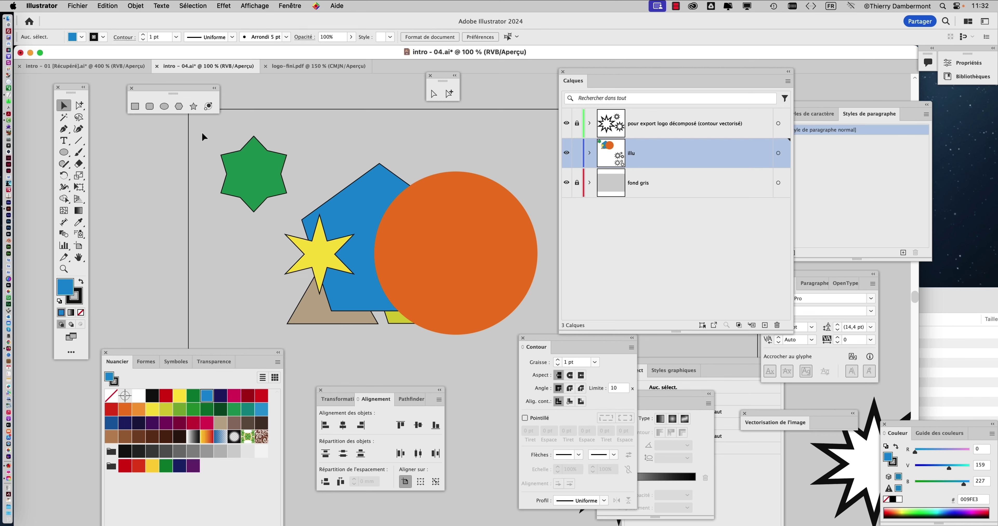
Marquee-select the green star, blue pentagon, yellow star, triangle and orange circle.
{"action": "scroll", "coordinate": [353, 256], "scroll_direction": "down", "scroll_amount": 1}
{"action": "left_click_drag", "start_coordinate": [417, 300], "coordinate": [318, 217]}
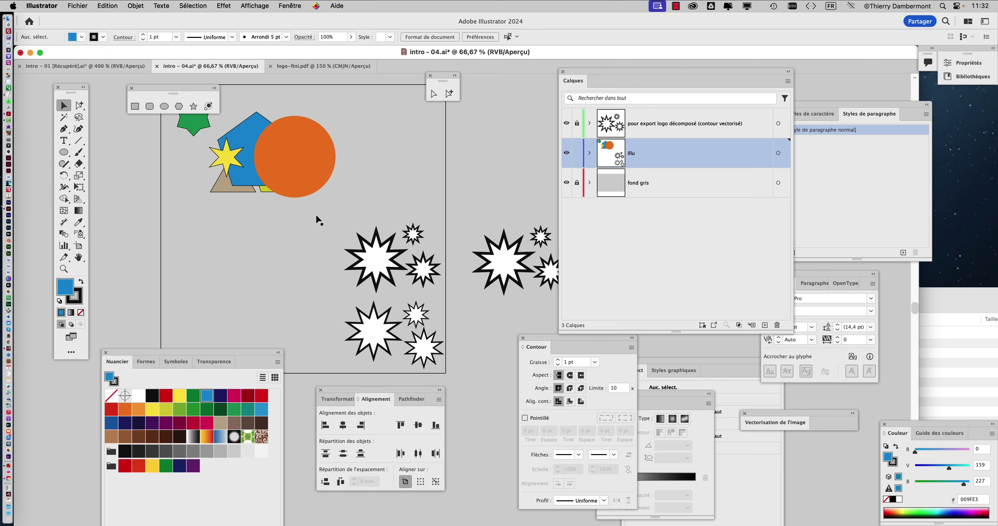
{"action": "scroll", "coordinate": [405, 296], "scroll_direction": "up", "scroll_amount": 1}
{"action": "scroll", "coordinate": [402, 297], "scroll_direction": "down", "scroll_amount": 1}
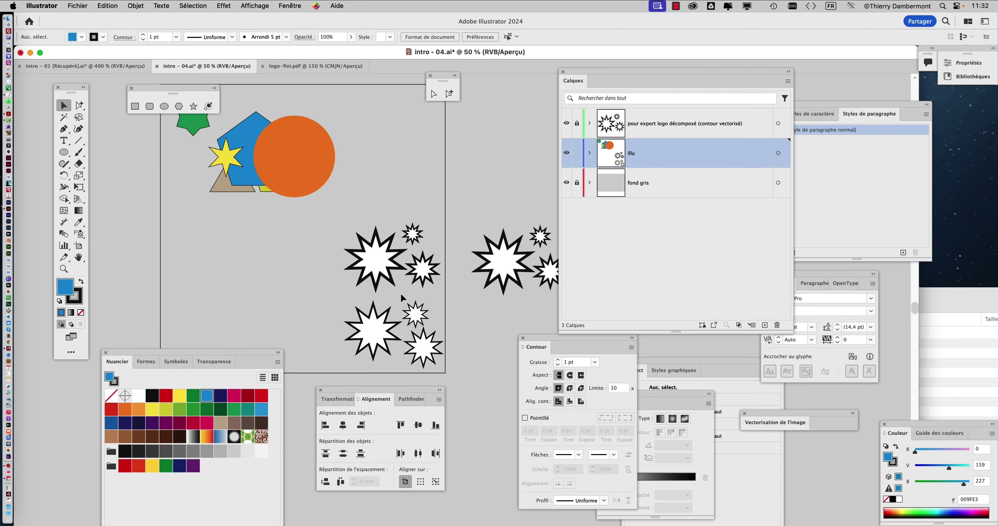
{"action": "scroll", "coordinate": [403, 298], "scroll_direction": "down", "scroll_amount": 1}
{"action": "scroll", "coordinate": [231, 185], "scroll_direction": "up", "scroll_amount": 1}
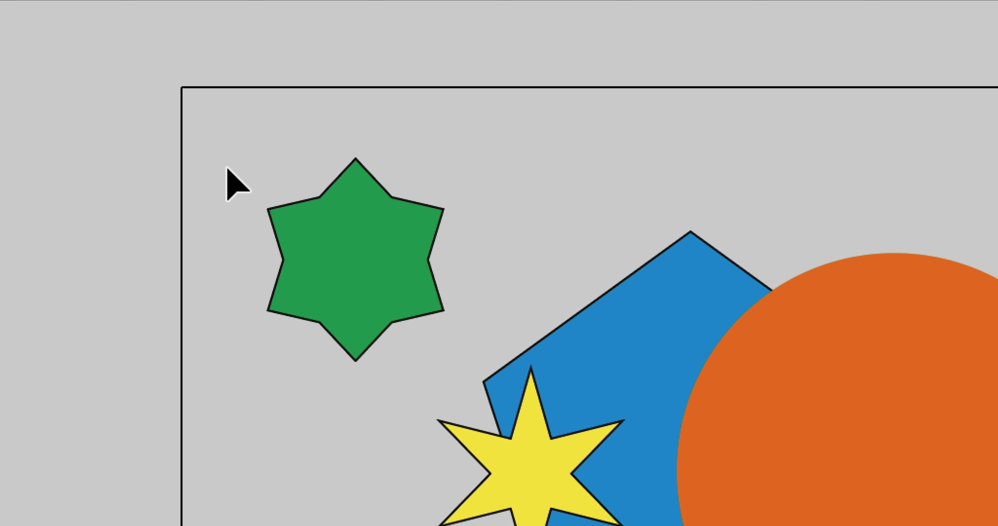
{"action": "left_click_drag", "start_coordinate": [228, 169], "coordinate": [389, 271]}
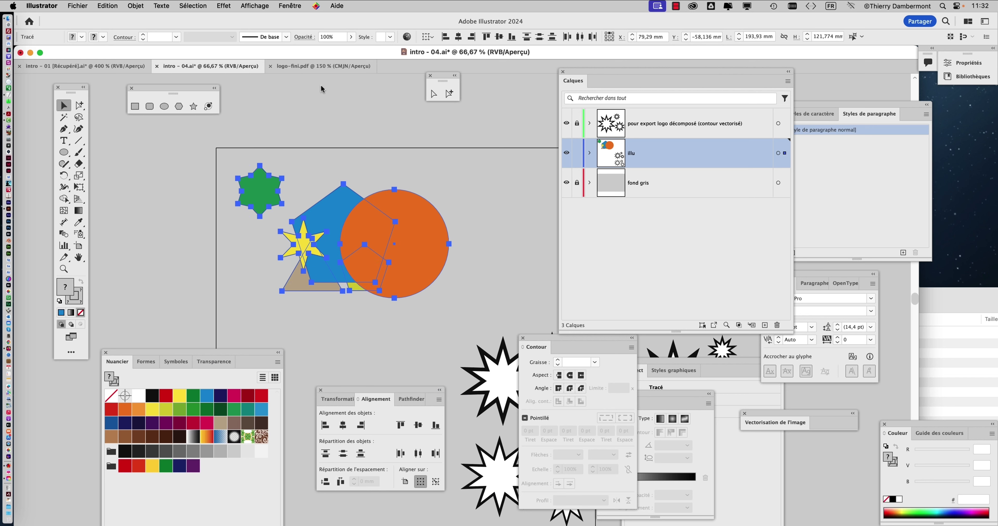
Apply Objet > Masque d'écrêtage > Créer, trimming the cluster to the orange circle.
{"action": "left_click", "coordinate": [136, 5]}
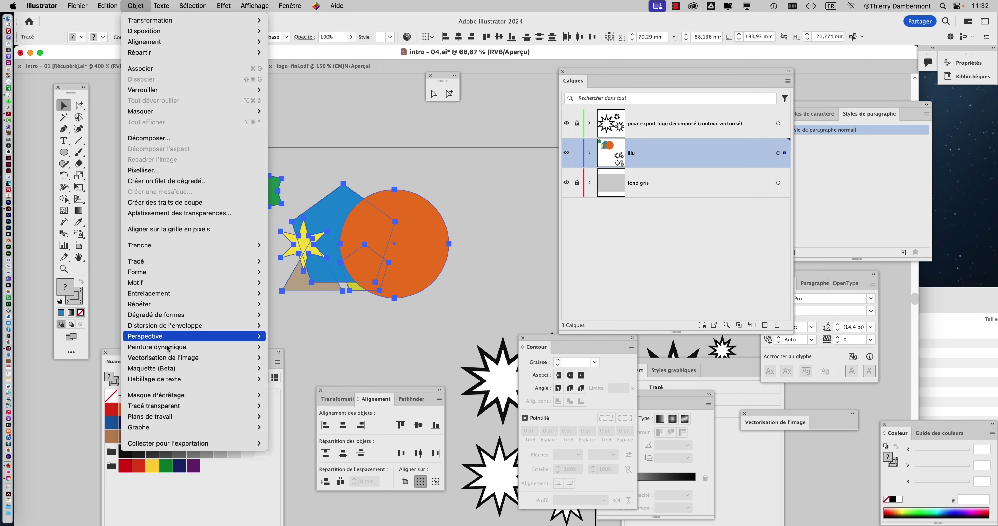
{"action": "mouse_move", "coordinate": [156, 395]}
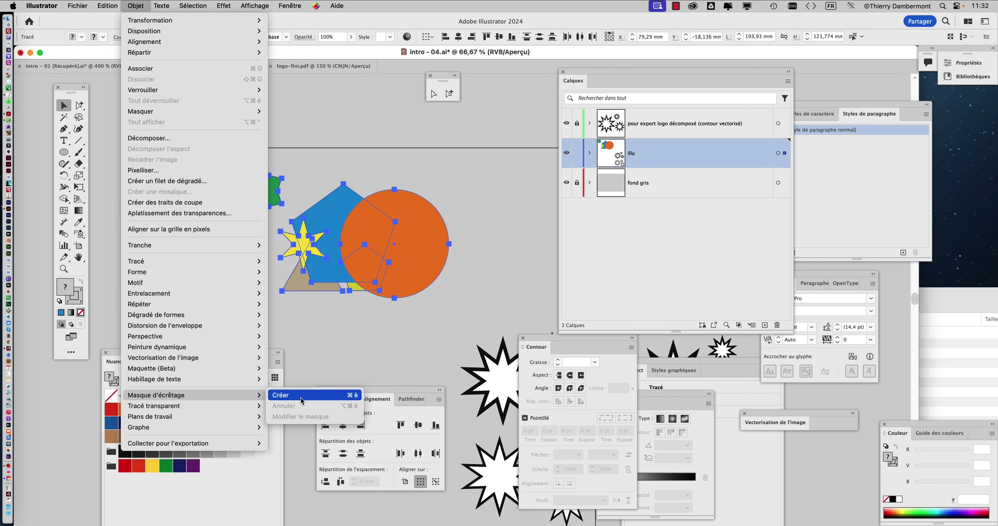
{"action": "left_click", "coordinate": [302, 401]}
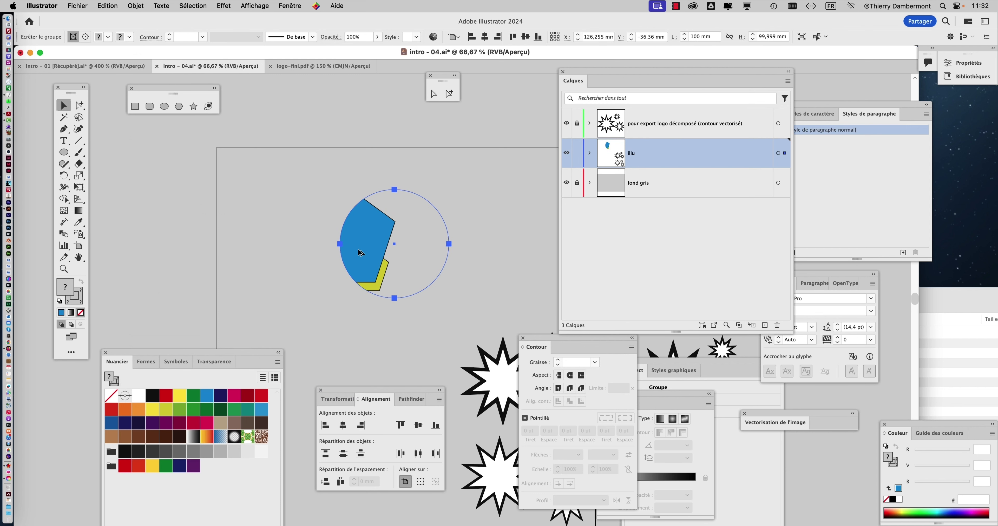
{"action": "scroll", "coordinate": [360, 252], "scroll_direction": "up", "scroll_amount": 2}
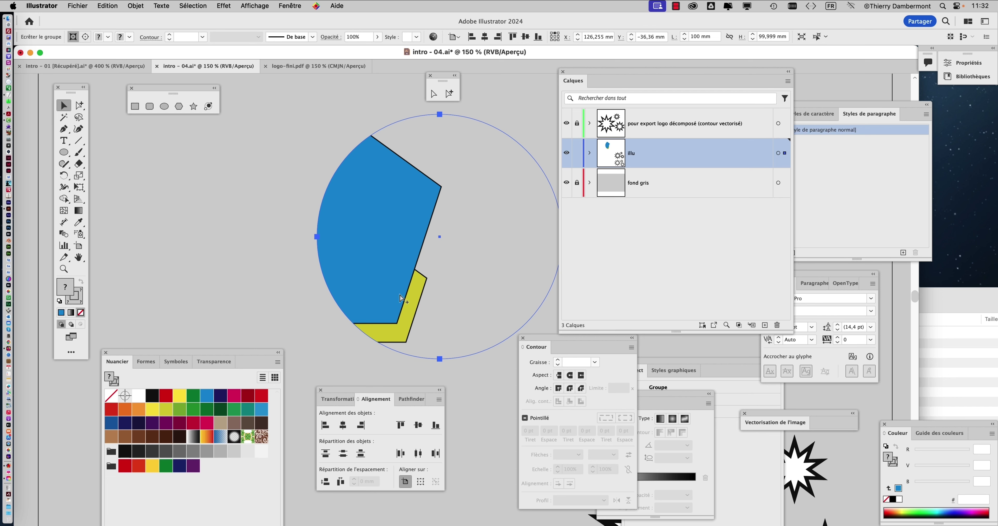
{"action": "left_click", "coordinate": [109, 6]}
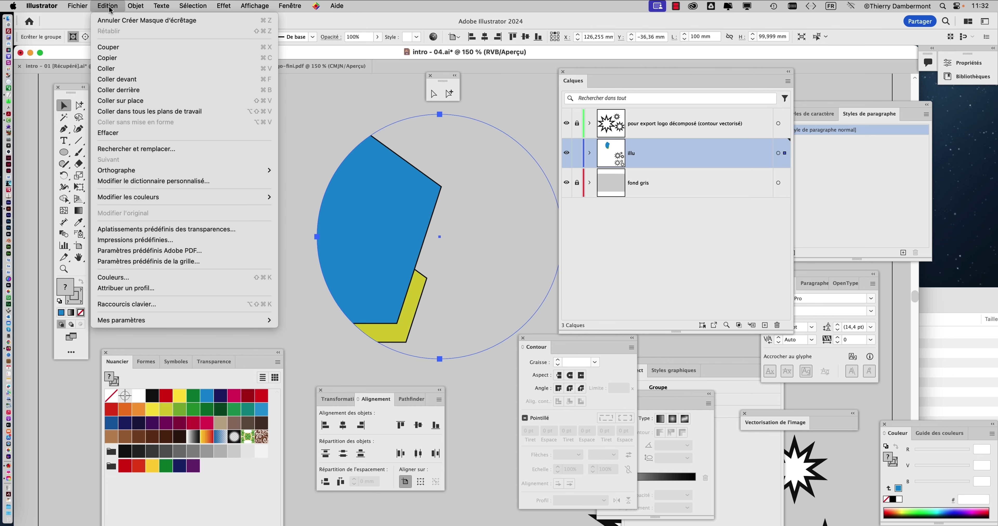
Undo Créer Masque d'écrêtage, reselect the blue pentagon and move the Tools panel aside.
{"action": "left_click", "coordinate": [109, 21]}
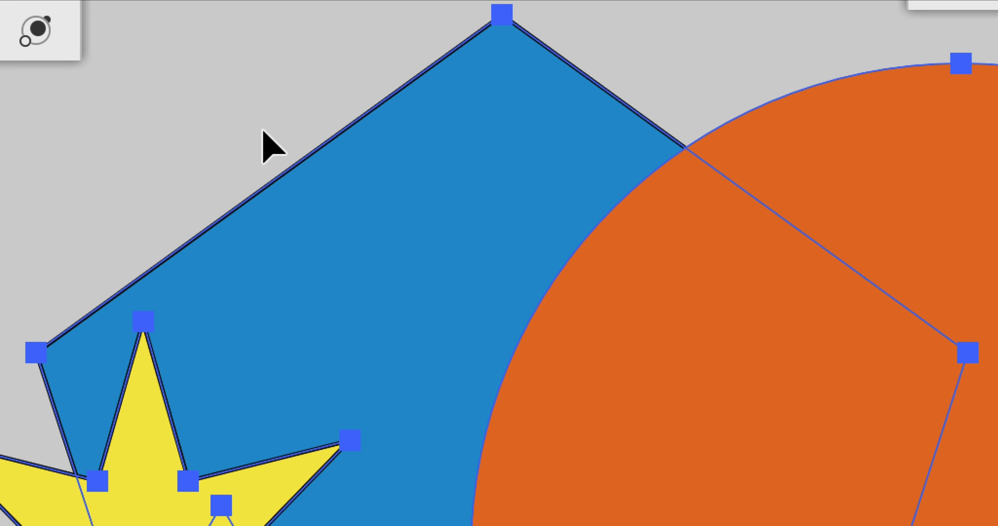
{"action": "left_click", "coordinate": [268, 142]}
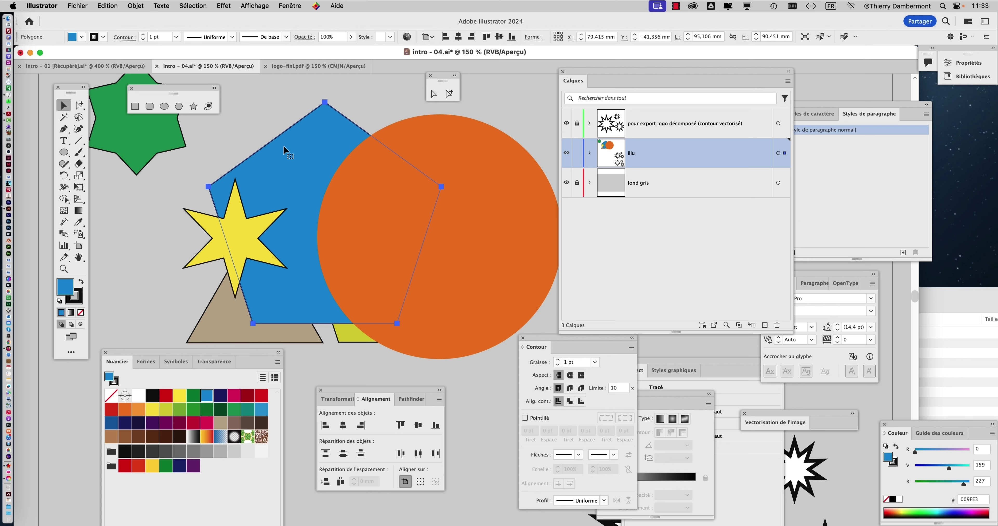
{"action": "left_click", "coordinate": [262, 131]}
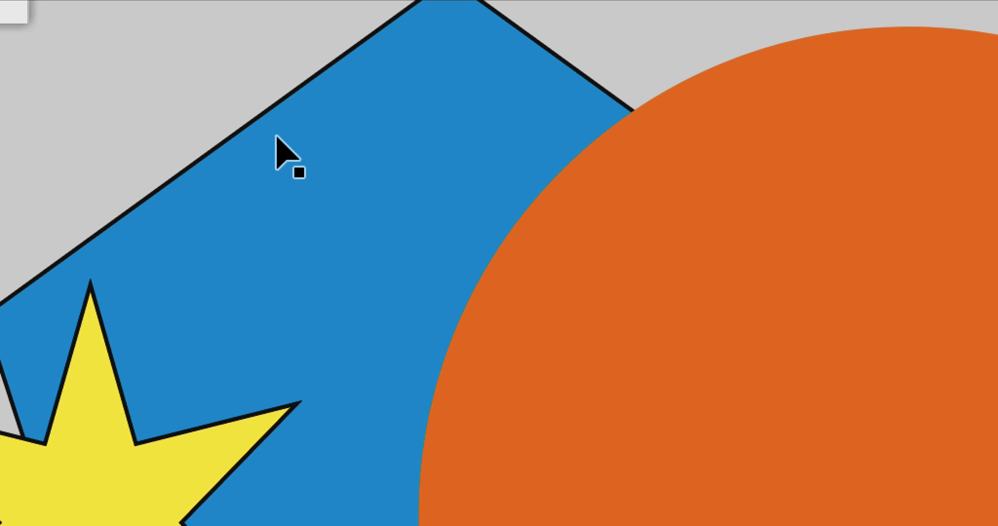
{"action": "left_click", "coordinate": [276, 140]}
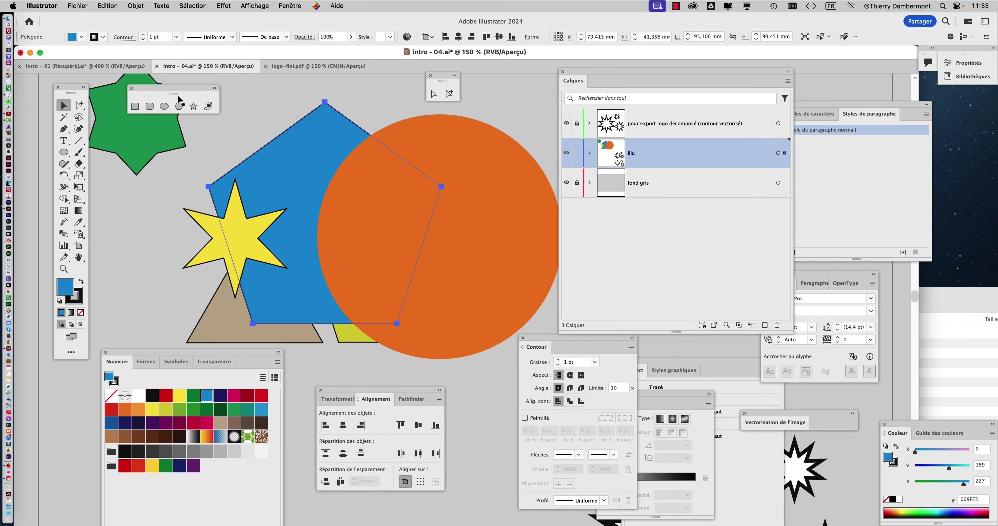
{"action": "left_click_drag", "start_coordinate": [71, 93], "coordinate": [49, 95]}
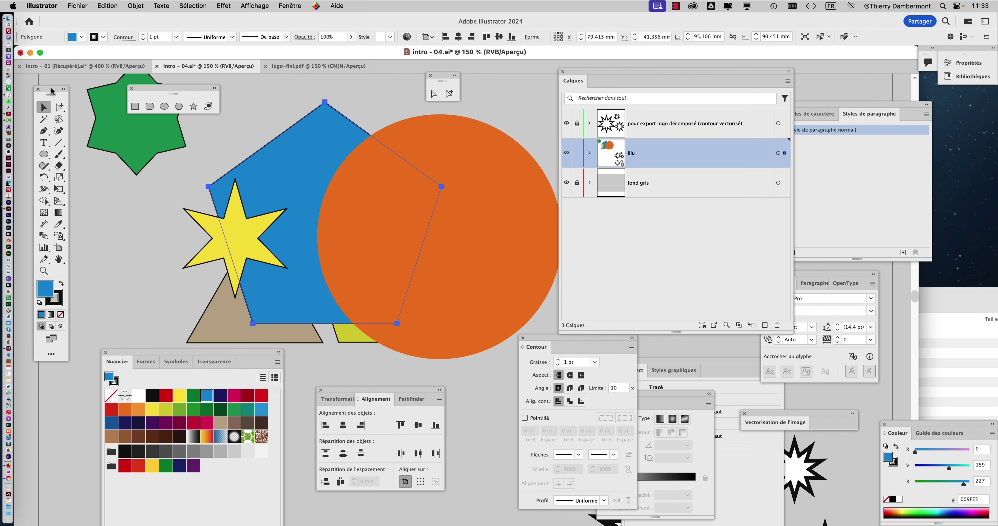
{"action": "double_click", "coordinate": [261, 160]}
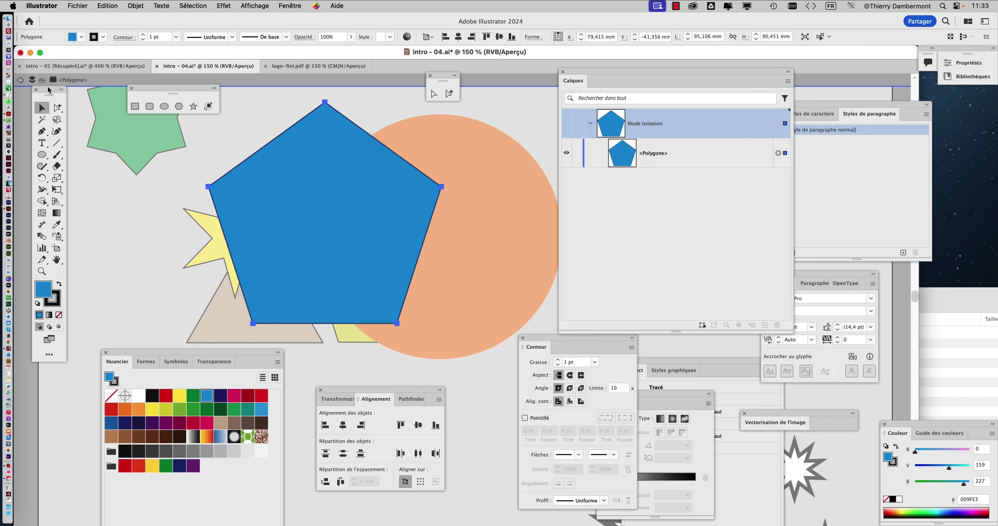
{"action": "left_click_drag", "start_coordinate": [49, 90], "coordinate": [43, 113]}
{"action": "left_click_drag", "start_coordinate": [138, 92], "coordinate": [115, 151]}
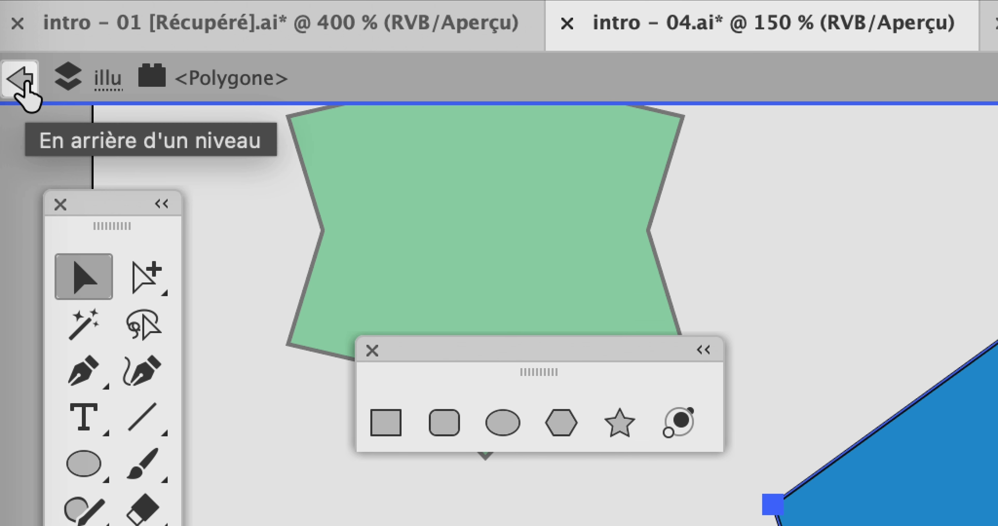
{"action": "left_click", "coordinate": [4, 75]}
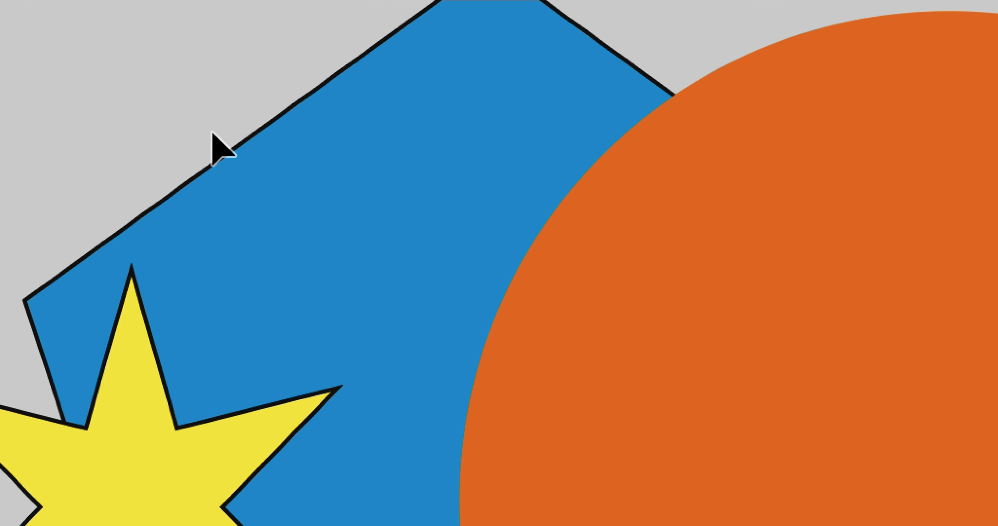
{"action": "left_click", "coordinate": [223, 140]}
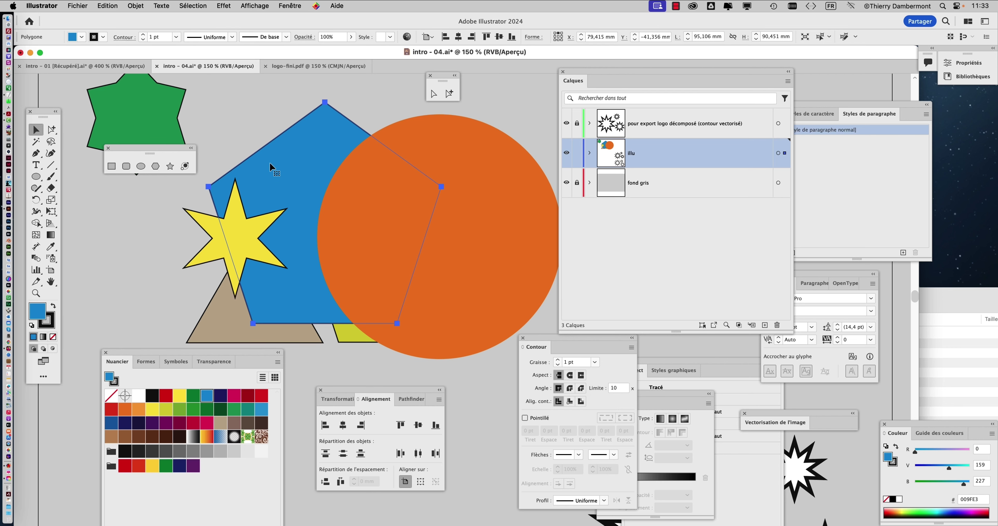
{"action": "double_click", "coordinate": [269, 162]}
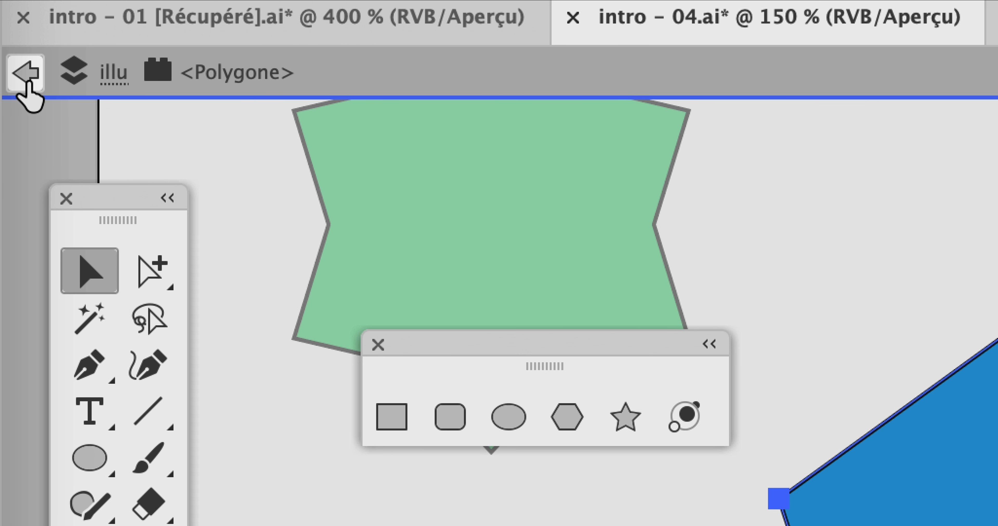
{"action": "left_click", "coordinate": [28, 80]}
{"action": "left_click", "coordinate": [27, 83]}
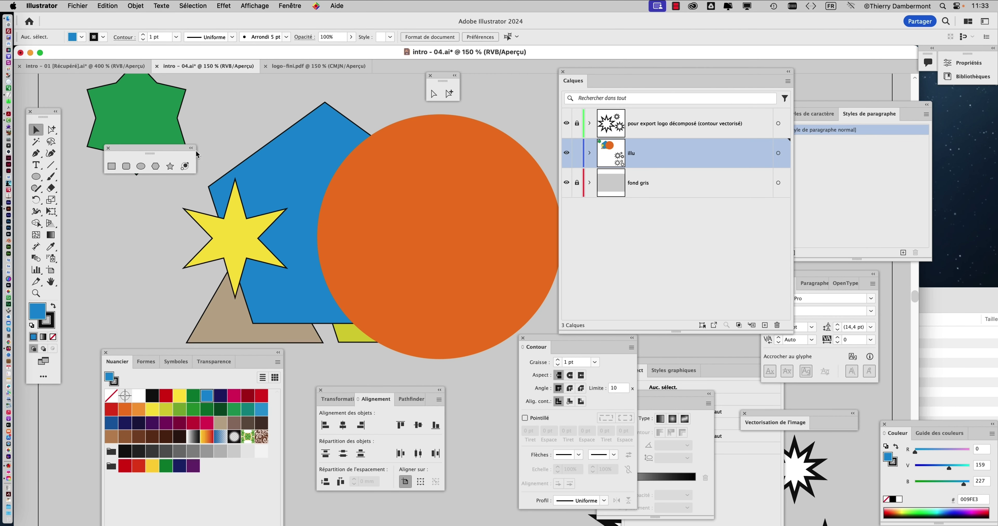
Select the blue pentagon, expand the illu layer and make the Layers panel taller.
{"action": "left_click", "coordinate": [279, 155]}
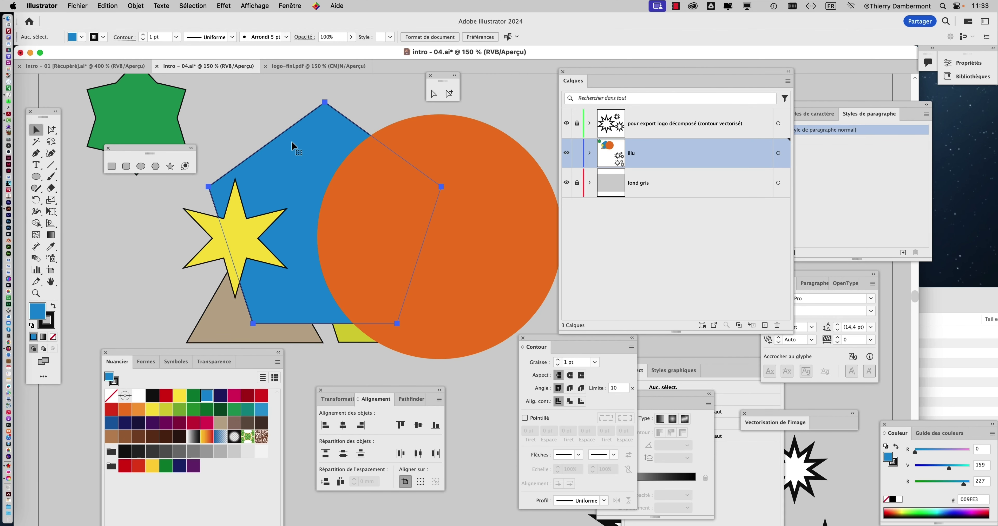
{"action": "left_click", "coordinate": [589, 154]}
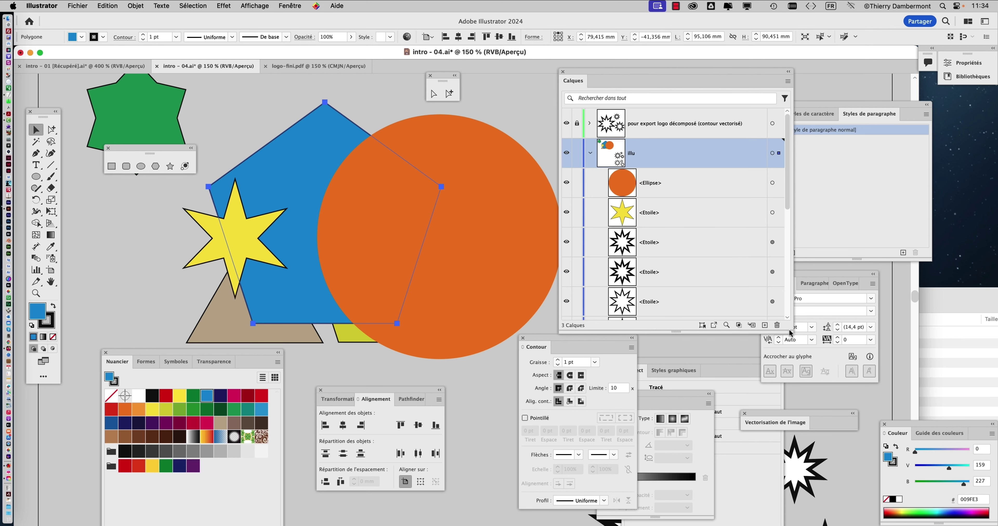
{"action": "left_click_drag", "start_coordinate": [789, 332], "coordinate": [812, 468]}
{"action": "scroll", "coordinate": [611, 367], "scroll_direction": "down", "scroll_amount": 5}
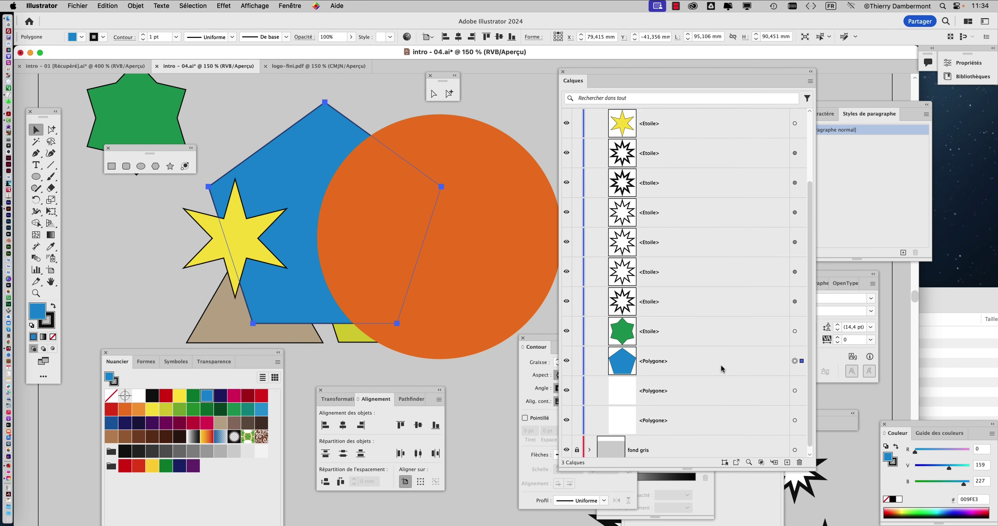
Hide and reshow the Polygone, collapse illu, and switch the illu layer to outline mode.
{"action": "left_click", "coordinate": [566, 355]}
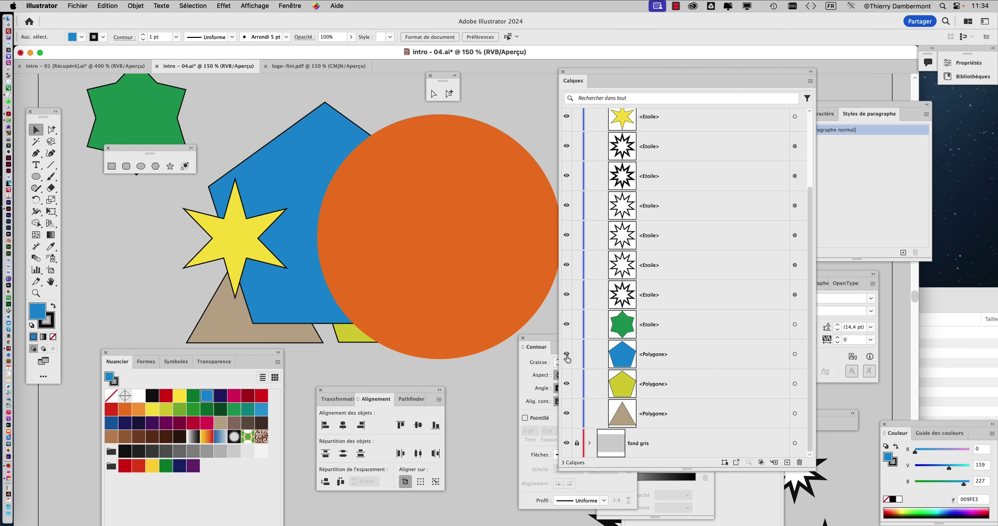
{"action": "left_click", "coordinate": [566, 356]}
{"action": "left_click", "coordinate": [566, 356]}
{"action": "left_click", "coordinate": [567, 355]}
{"action": "scroll", "coordinate": [627, 248], "scroll_direction": "up", "scroll_amount": 3}
{"action": "left_click", "coordinate": [590, 153]}
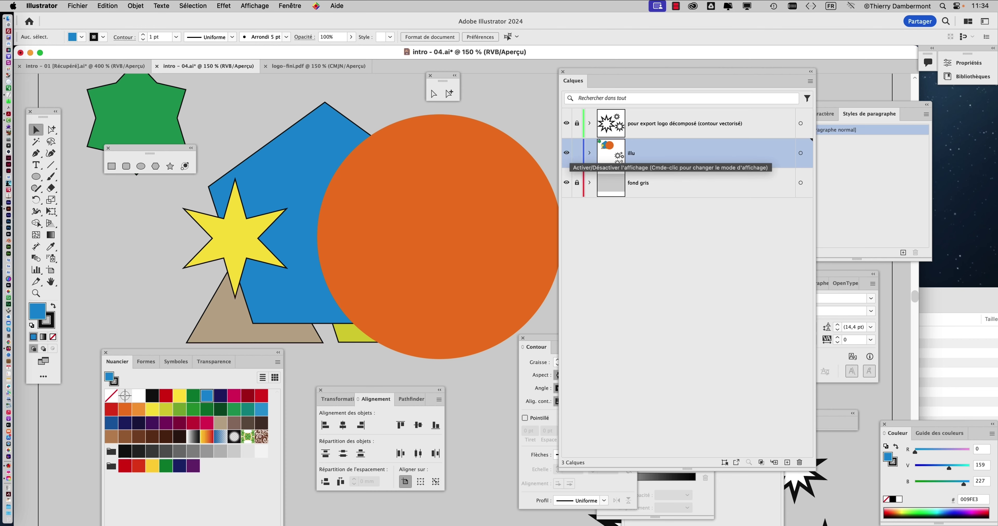
{"action": "left_click", "coordinate": [566, 153], "text": "ctrl"}
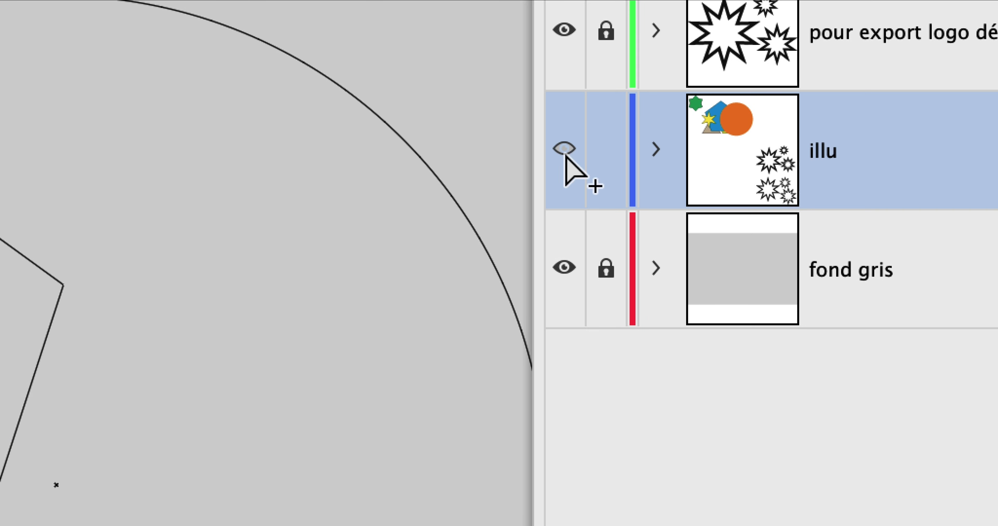
Toggle the illu layer between preview and outline, then move the Layers panel aside.
{"action": "left_click", "coordinate": [566, 152], "text": "ctrl"}
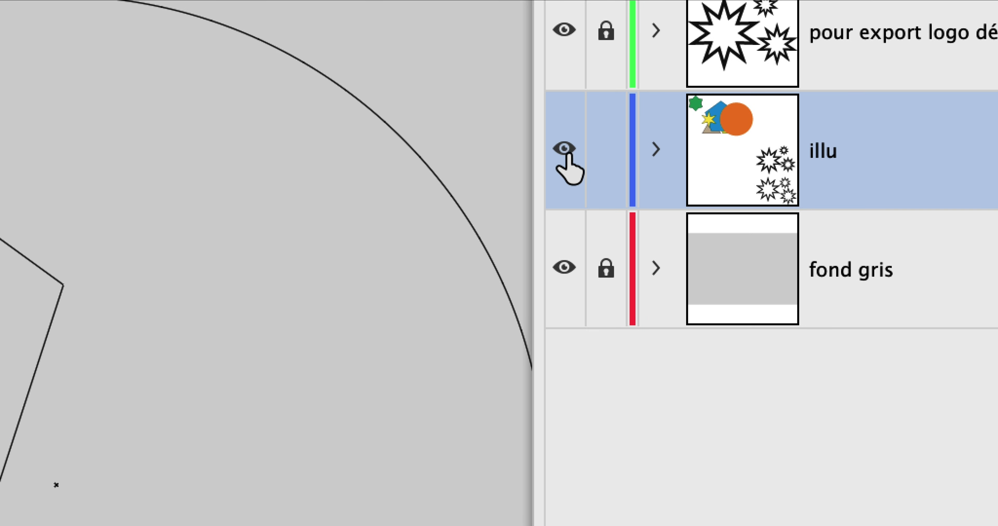
{"action": "left_click", "coordinate": [565, 152], "text": "ctrl"}
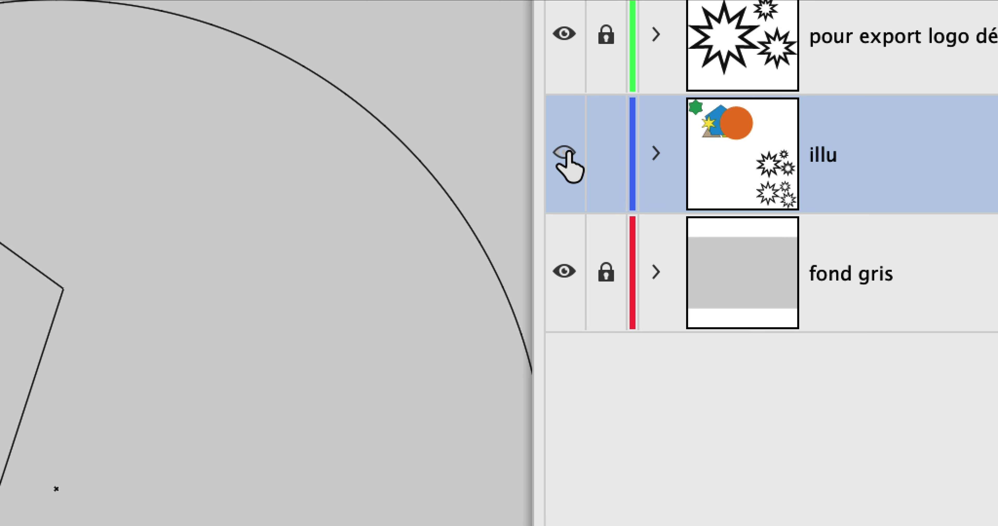
{"action": "left_click", "coordinate": [566, 153], "text": "ctrl"}
{"action": "left_click", "coordinate": [566, 152], "text": "ctrl"}
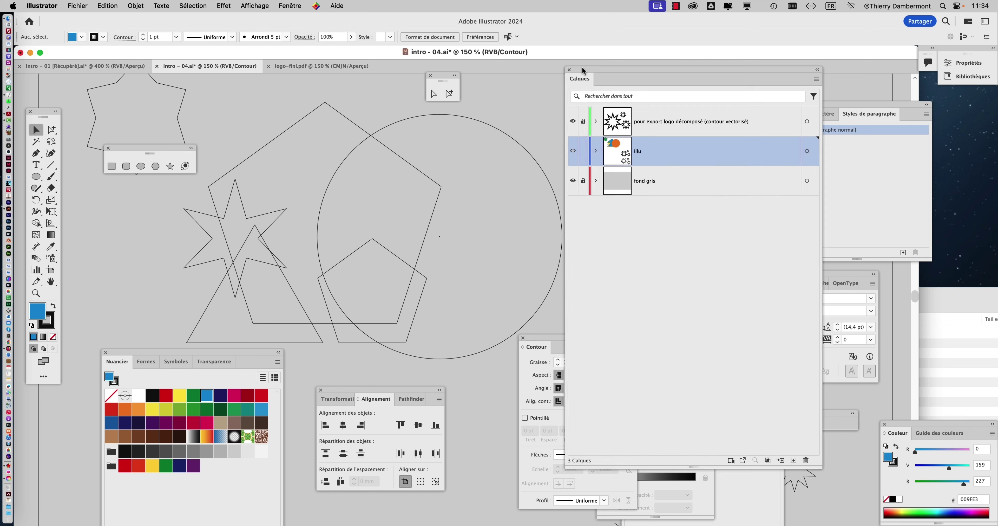
{"action": "left_click_drag", "start_coordinate": [573, 76], "coordinate": [625, 46]}
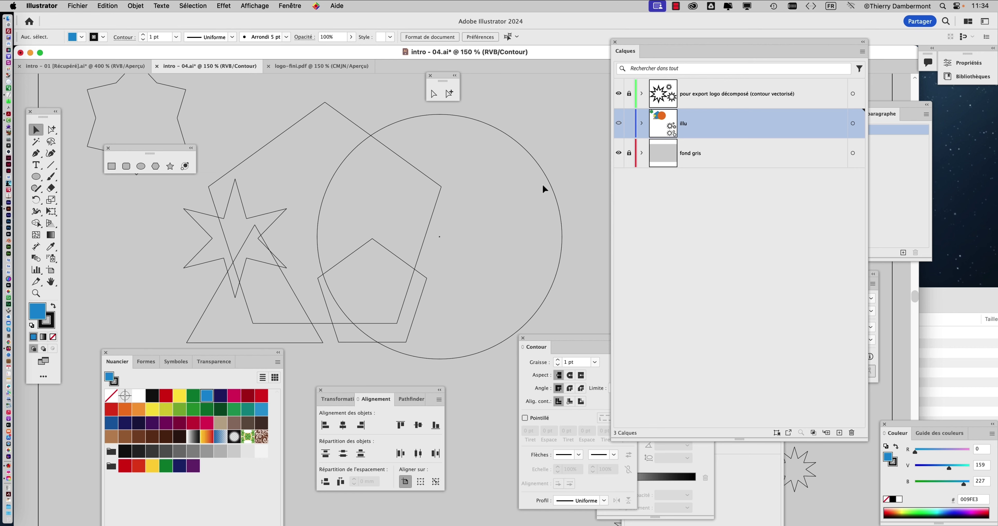
Zoom out, compare illu in outline and preview, and leave it in full-colour preview.
{"action": "key", "text": "super+minus"}
{"action": "key", "text": "super+minus"}
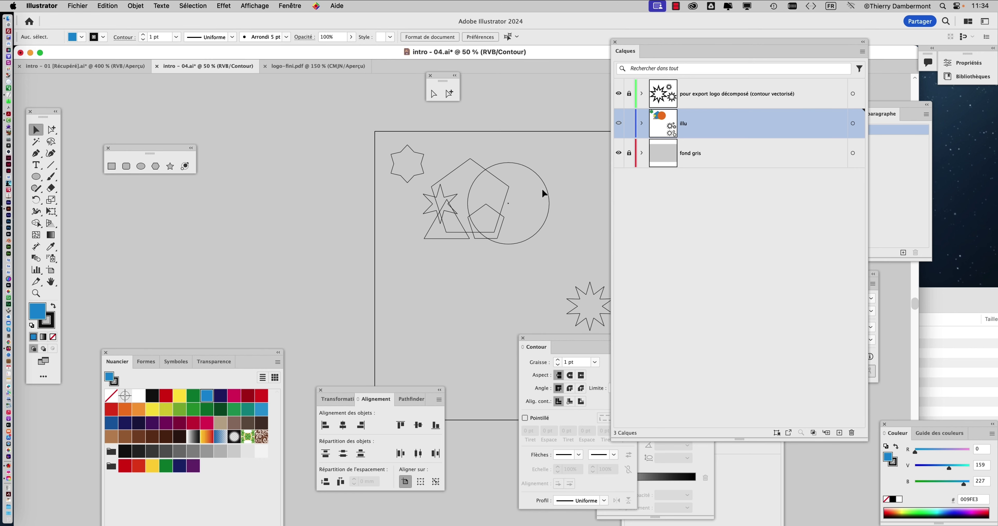
{"action": "scroll", "coordinate": [541, 188], "scroll_direction": "right", "scroll_amount": 10}
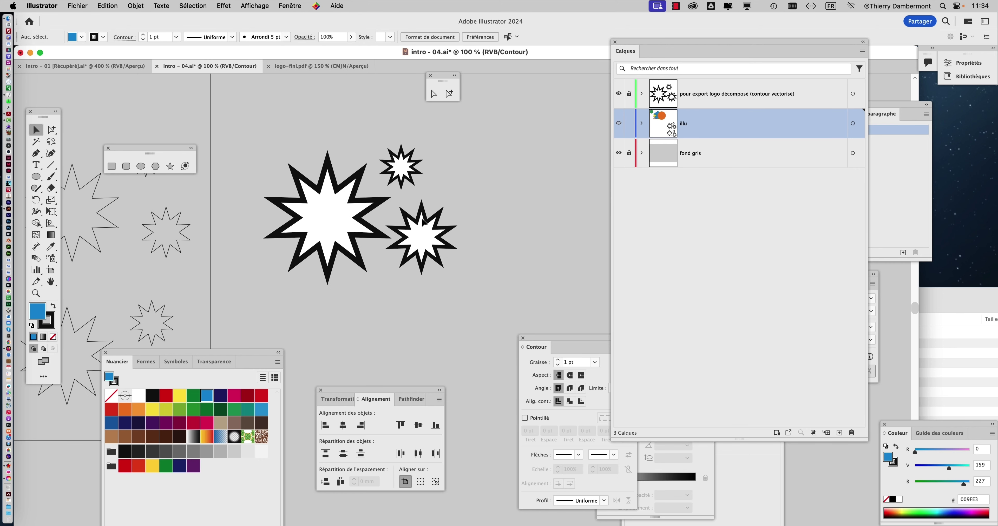
{"action": "scroll", "coordinate": [408, 210], "scroll_direction": "up", "scroll_amount": 8}
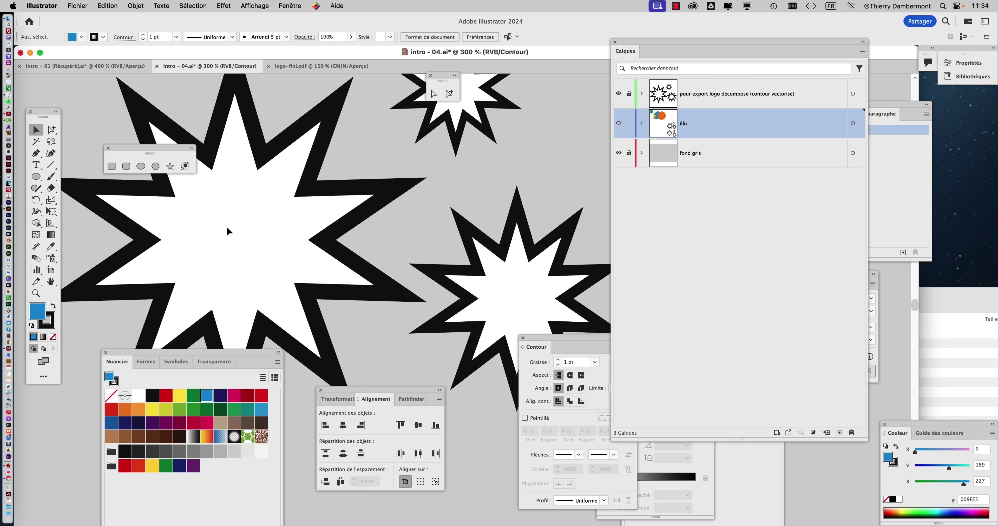
{"action": "scroll", "coordinate": [227, 231], "scroll_direction": "down", "scroll_amount": 5}
{"action": "scroll", "coordinate": [224, 240], "scroll_direction": "left", "scroll_amount": 10}
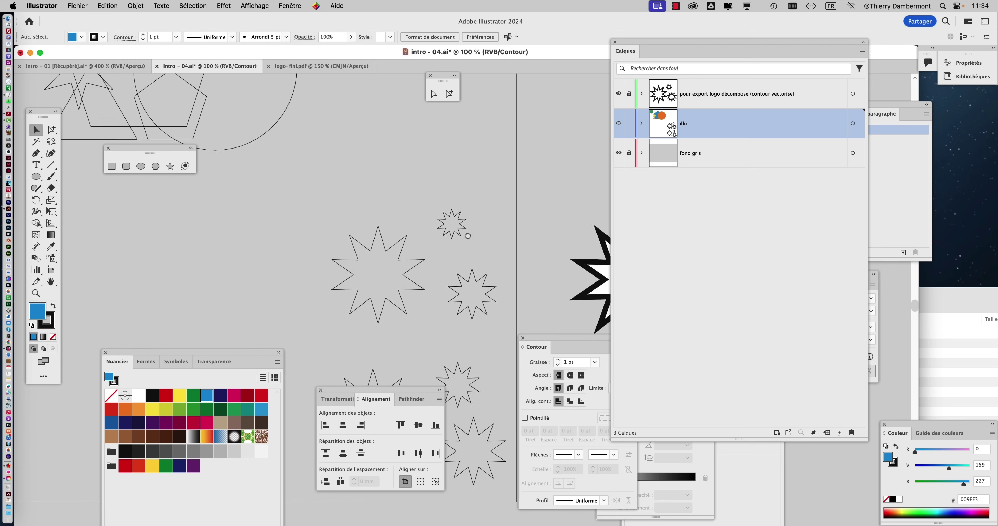
{"action": "scroll", "coordinate": [348, 271], "scroll_direction": "up", "scroll_amount": 5}
{"action": "scroll", "coordinate": [409, 314], "scroll_direction": "left", "scroll_amount": 3}
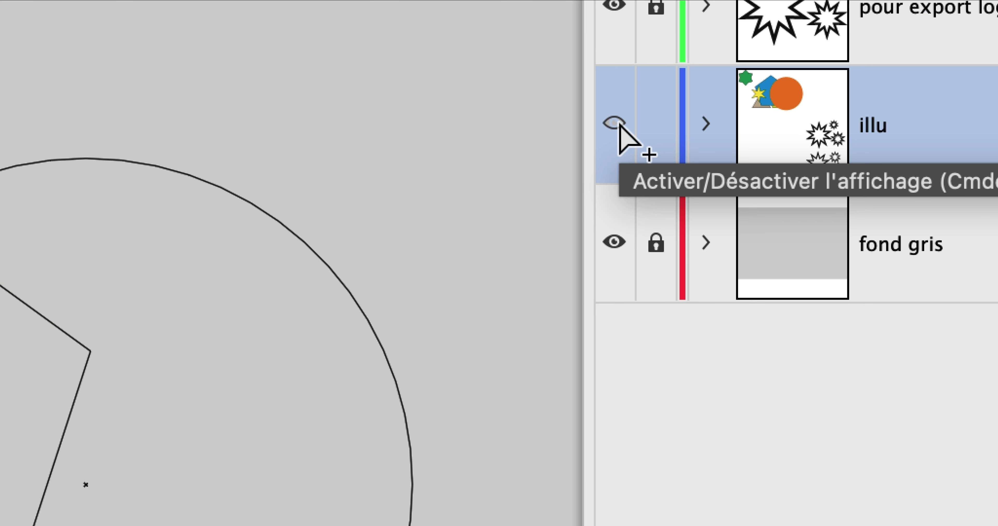
{"action": "left_click", "coordinate": [619, 123], "text": "super"}
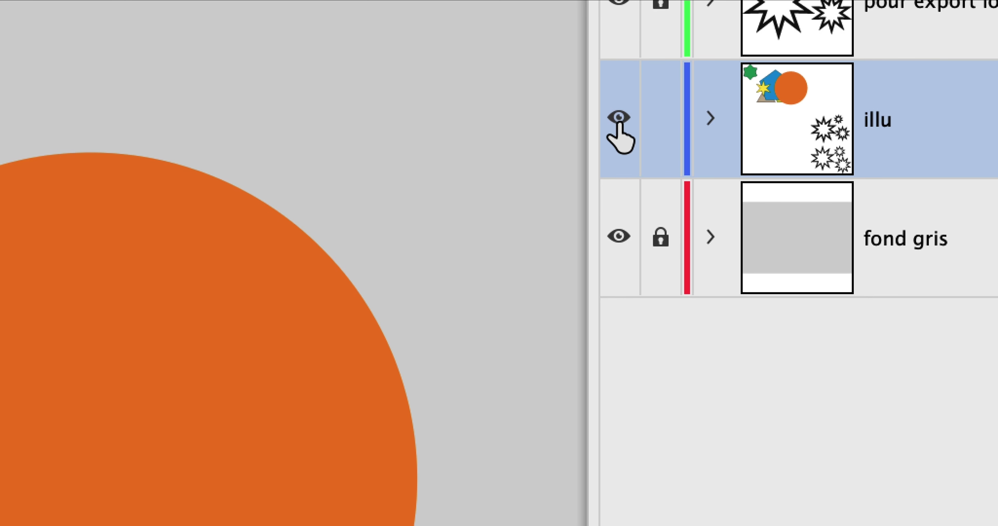
{"action": "left_click", "coordinate": [619, 123], "text": "super"}
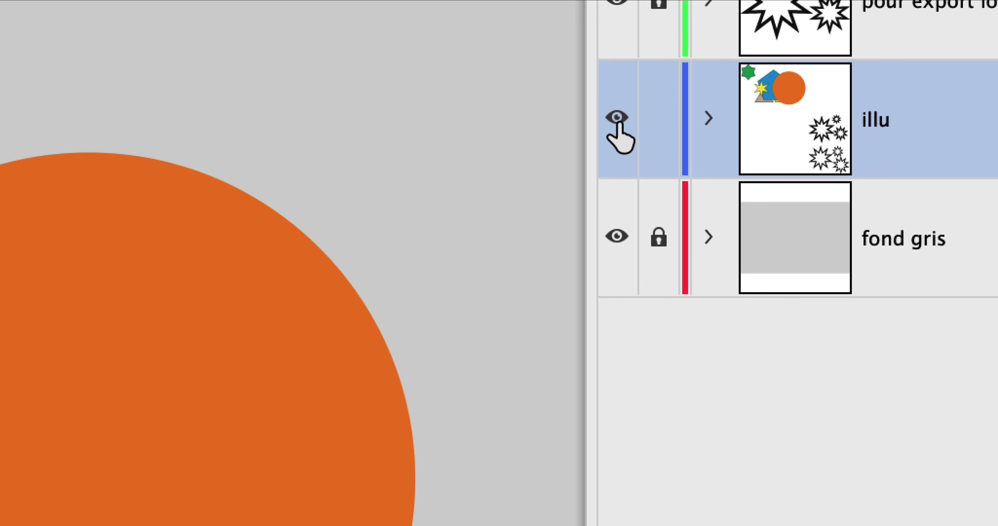
{"action": "left_click", "coordinate": [619, 123], "text": "super"}
{"action": "left_click", "coordinate": [619, 123], "text": "super"}
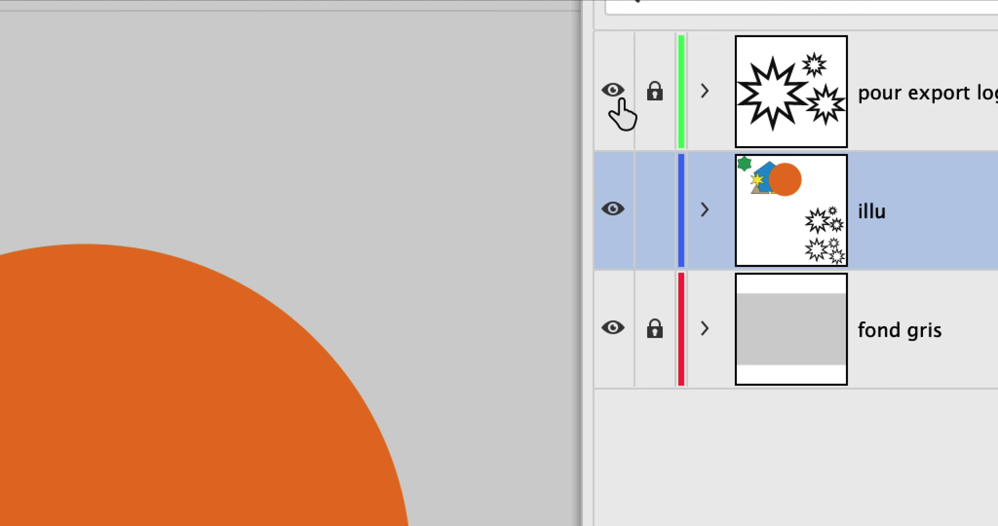
Toggle the export layer's starbursts to Outline and back to Preview, then move the Swatches panel lower.
{"action": "scroll", "coordinate": [535, 184], "scroll_direction": "right", "scroll_amount": 10}
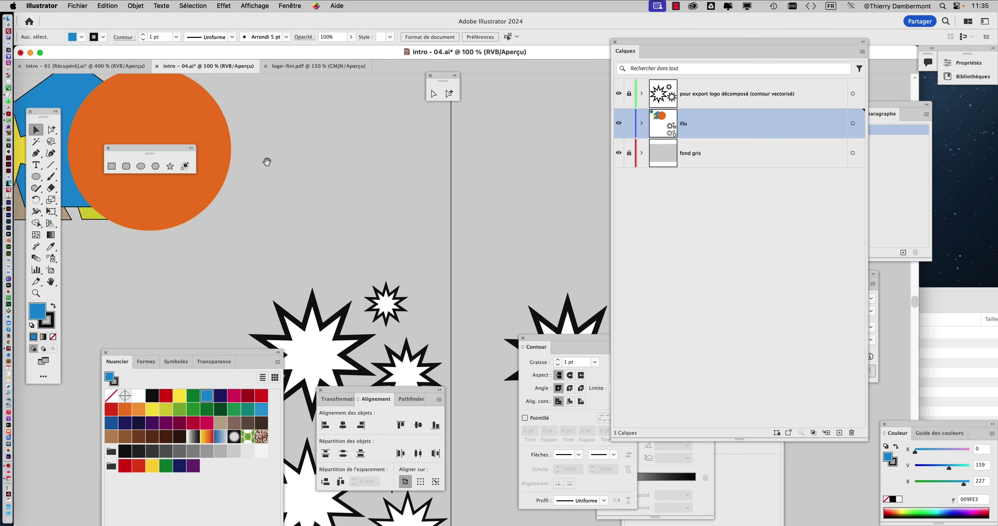
{"action": "scroll", "coordinate": [334, 156], "scroll_direction": "down", "scroll_amount": 5}
{"action": "scroll", "coordinate": [462, 158], "scroll_direction": "down", "scroll_amount": 2}
{"action": "scroll", "coordinate": [462, 159], "scroll_direction": "left", "scroll_amount": 2}
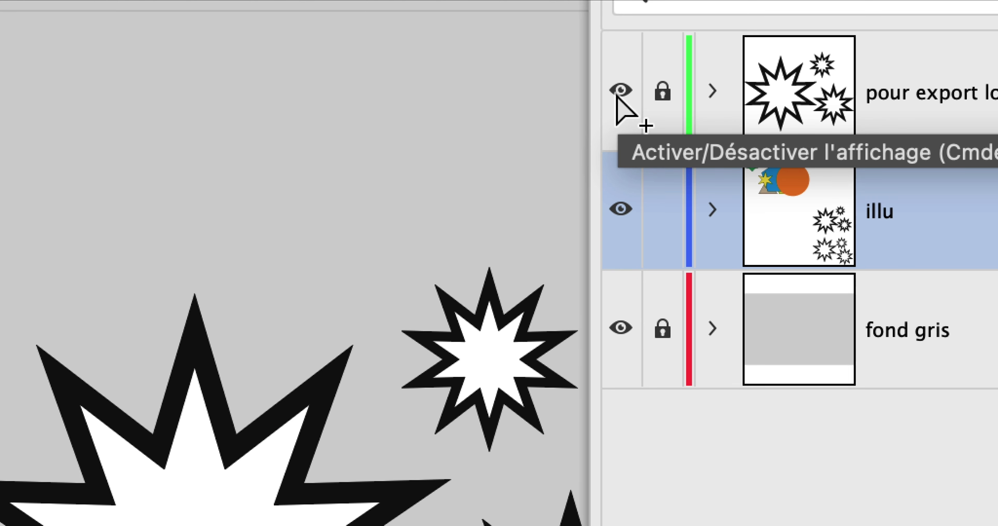
{"action": "left_click", "coordinate": [619, 94], "text": "super"}
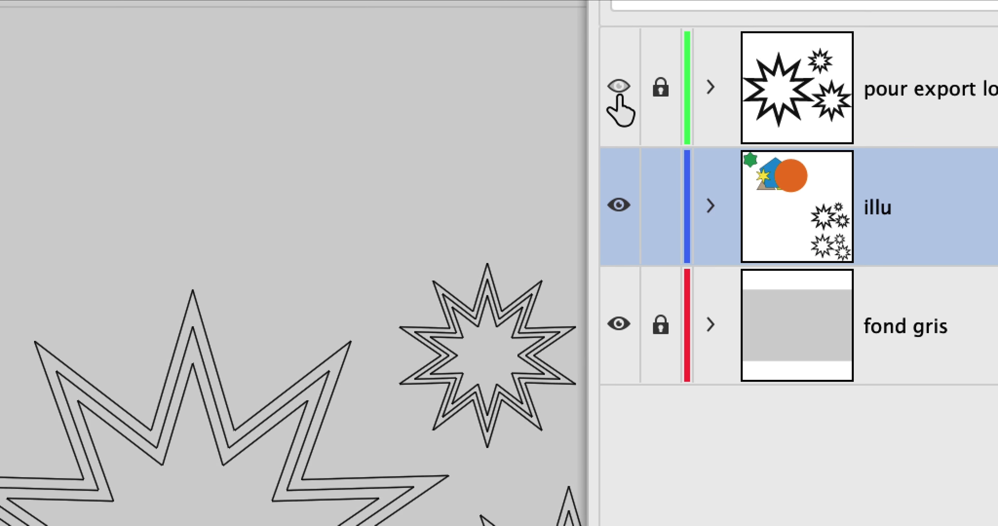
{"action": "left_click", "coordinate": [619, 92], "text": "super"}
{"action": "left_click", "coordinate": [619, 92], "text": "super"}
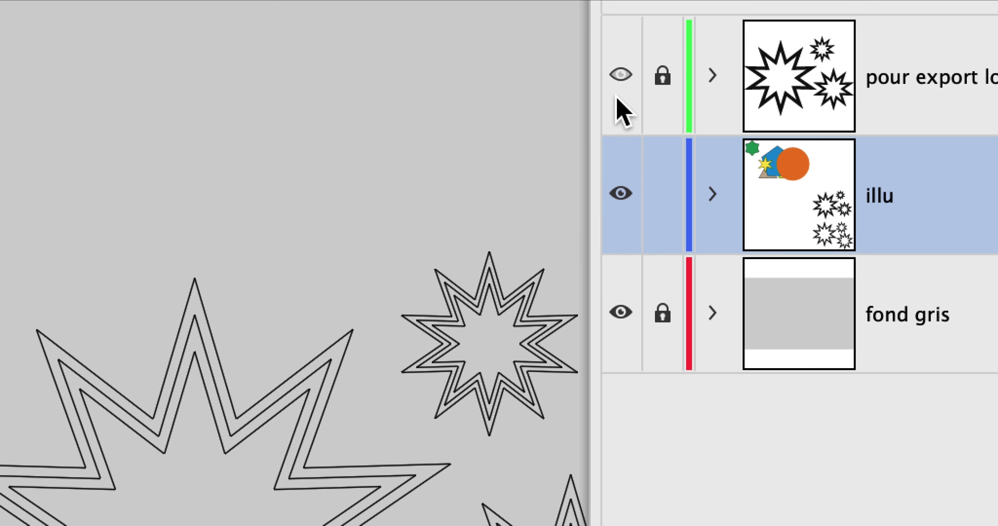
{"action": "left_click", "coordinate": [619, 92], "text": "super"}
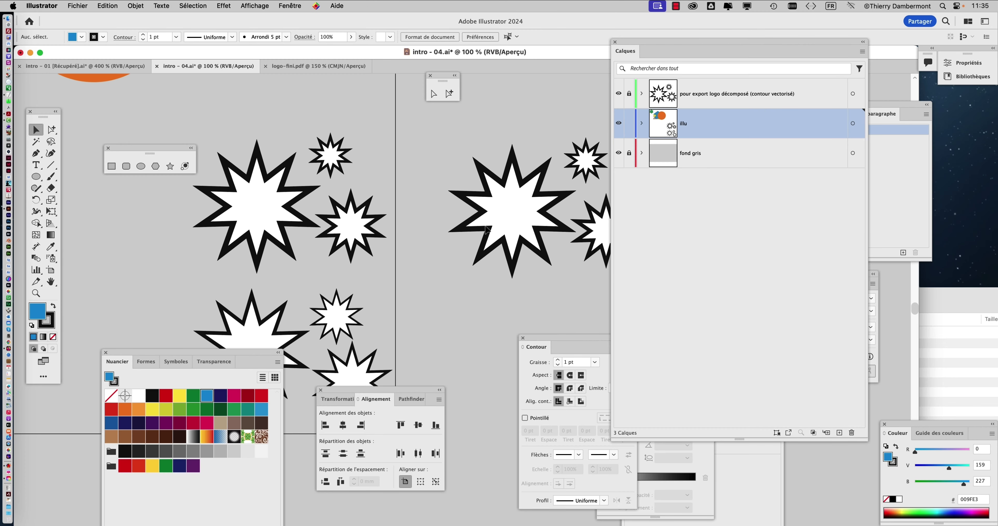
{"action": "left_click_drag", "start_coordinate": [245, 354], "coordinate": [158, 433]}
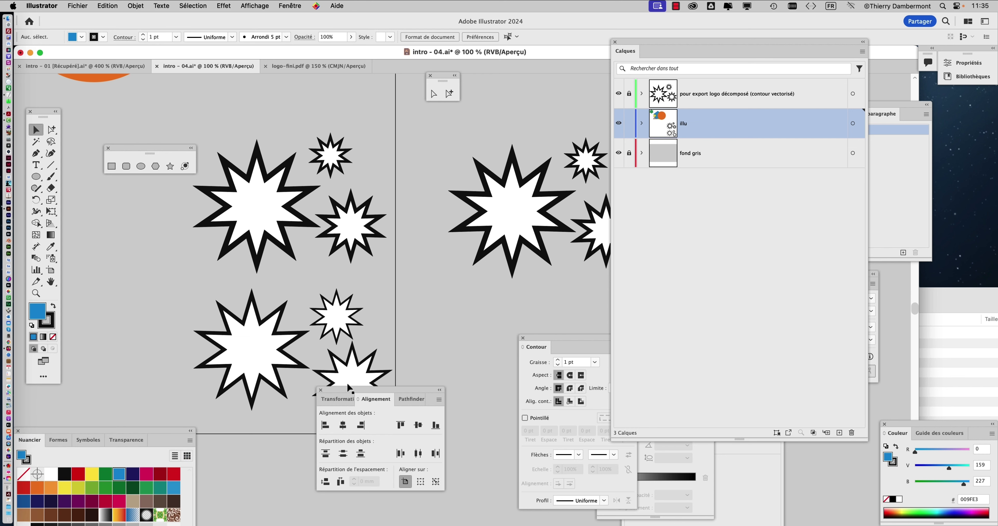
{"action": "left_click_drag", "start_coordinate": [350, 390], "coordinate": [387, 433]}
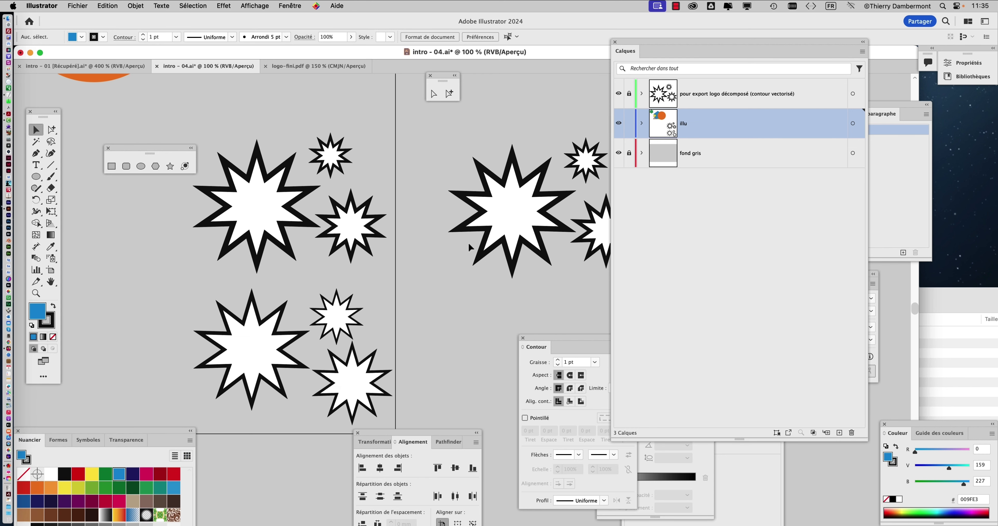
{"action": "scroll", "coordinate": [469, 243], "scroll_direction": "down", "scroll_amount": 1, "text": "alt"}
{"action": "scroll", "coordinate": [415, 261], "scroll_direction": "down", "scroll_amount": 1, "text": "alt"}
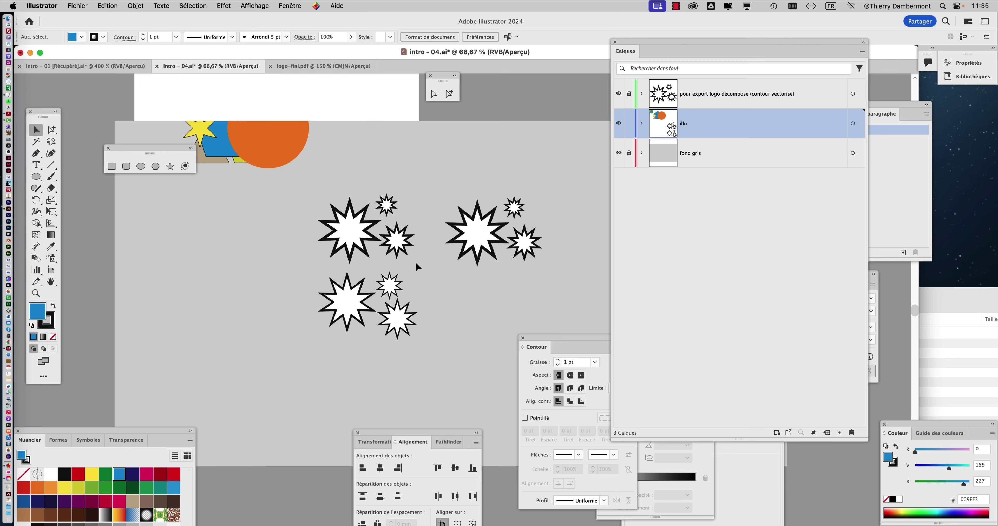
{"action": "left_click_drag", "start_coordinate": [352, 240], "coordinate": [397, 279]}
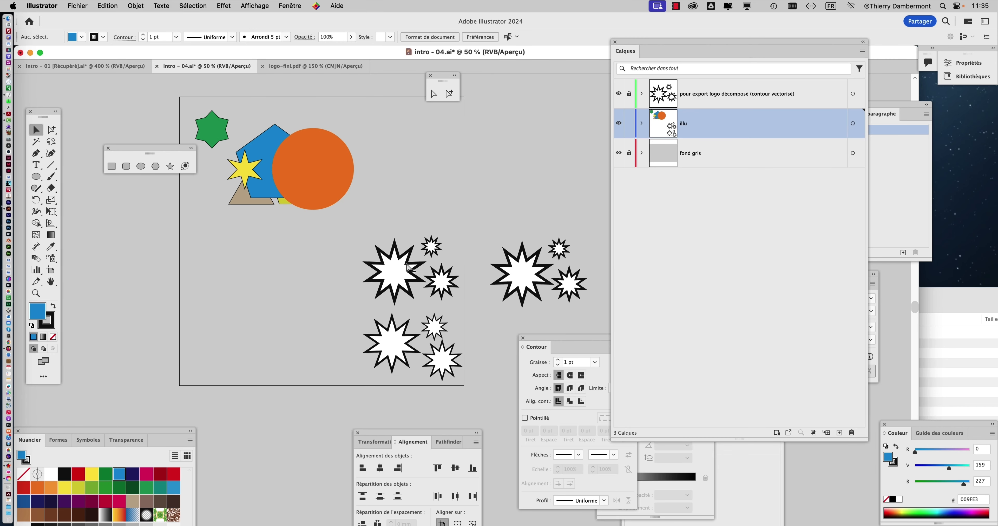
{"action": "key", "text": "ctrl+y"}
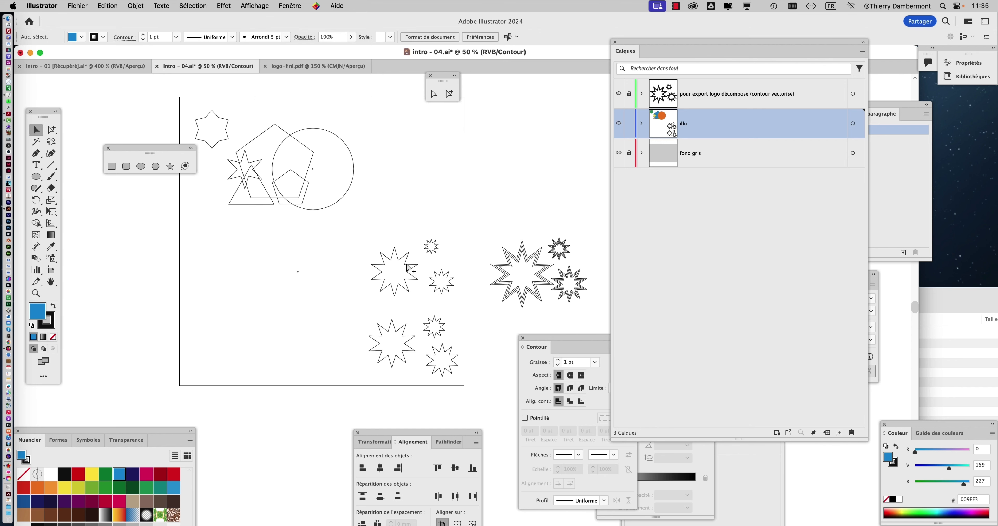
{"action": "key", "text": "ctrl+y"}
{"action": "key", "text": "ctrl+y"}
{"action": "key", "text": "ctrl+y"}
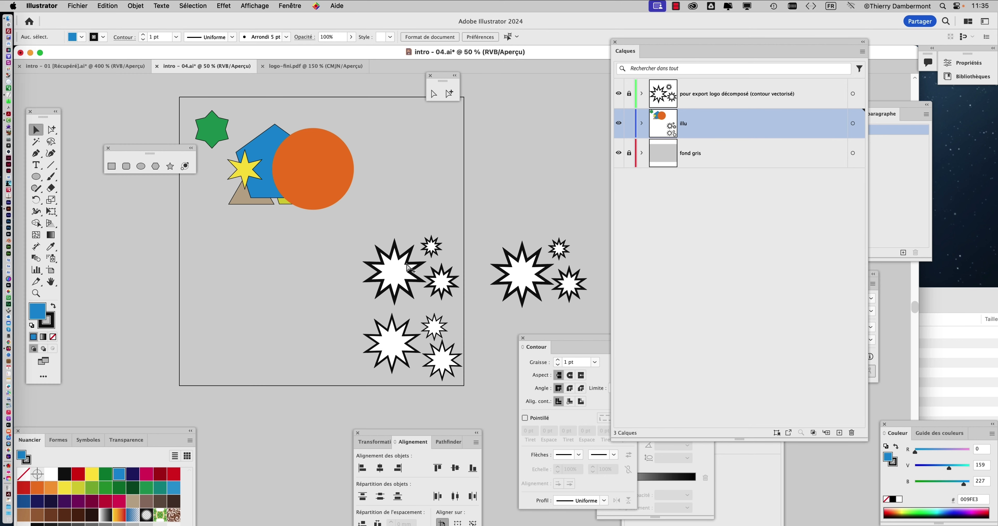
{"action": "scroll", "coordinate": [224, 164], "scroll_direction": "up", "scroll_amount": 1}
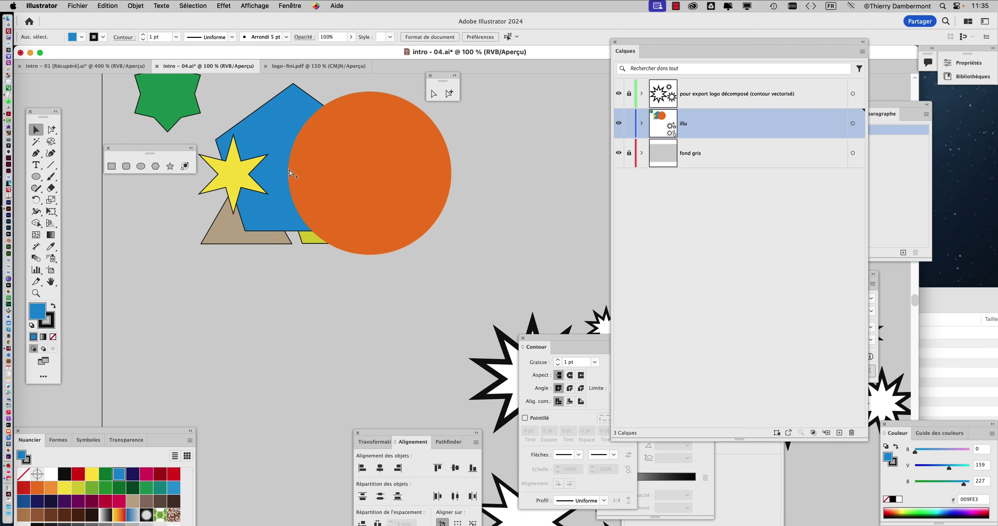
Select the blue pentagon and bring it to the very front with Disposition > Premier plan.
{"action": "scroll", "coordinate": [358, 210], "scroll_direction": "up", "scroll_amount": 1}
{"action": "left_click", "coordinate": [335, 193]}
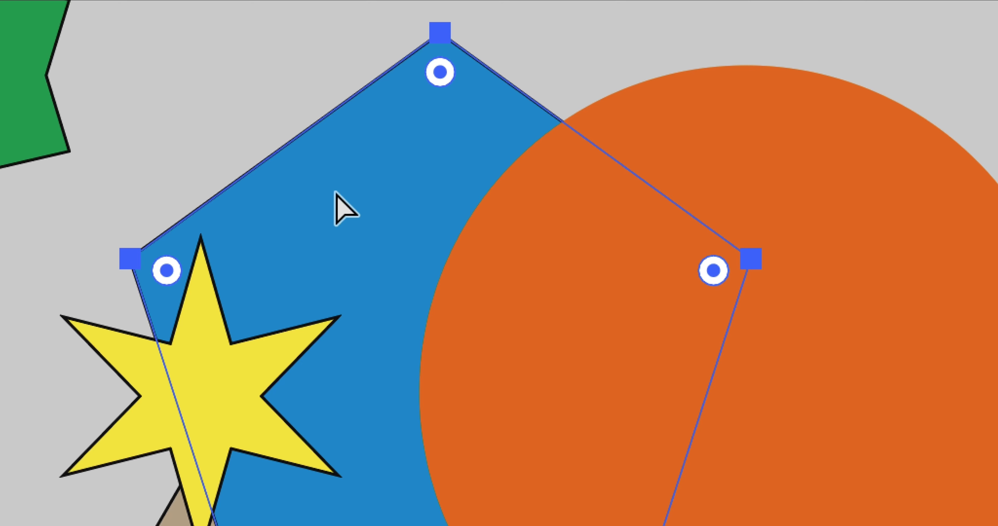
{"action": "scroll", "coordinate": [327, 194], "scroll_direction": "down", "scroll_amount": 1}
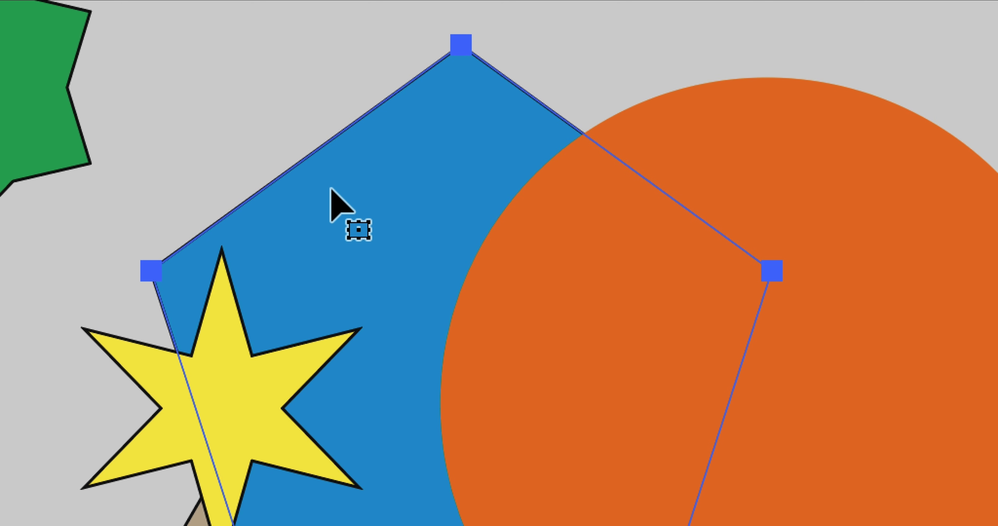
{"action": "scroll", "coordinate": [333, 205], "scroll_direction": "down", "scroll_amount": 1}
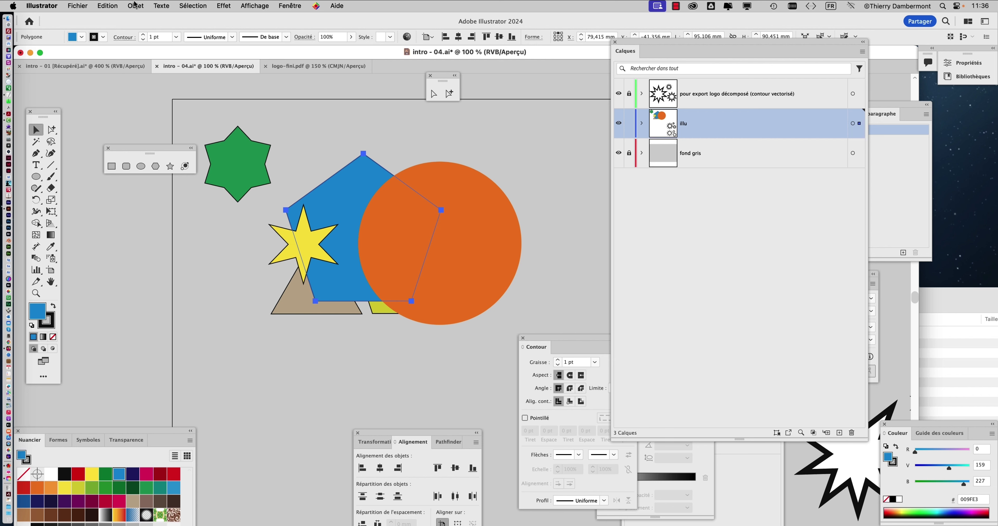
{"action": "left_click", "coordinate": [135, 5]}
{"action": "mouse_move", "coordinate": [70, 33]}
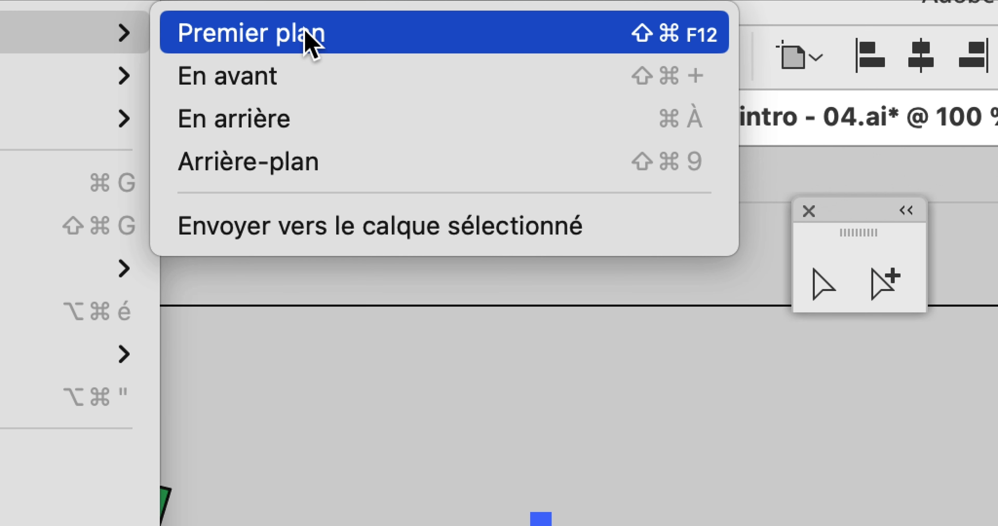
{"action": "left_click", "coordinate": [305, 33]}
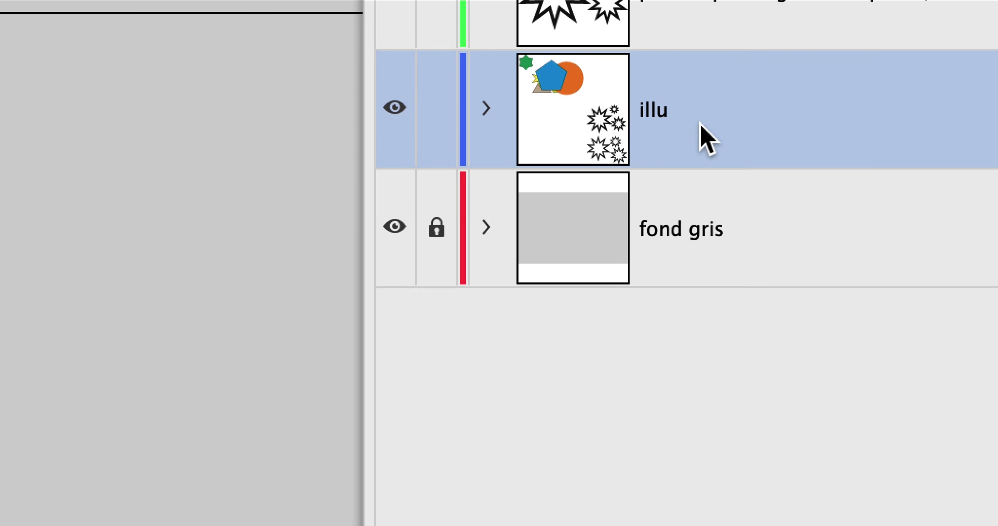
Expand the illu layer and drag <Polygone> down the stack, just behind the orange circle.
{"action": "left_click", "coordinate": [486, 108]}
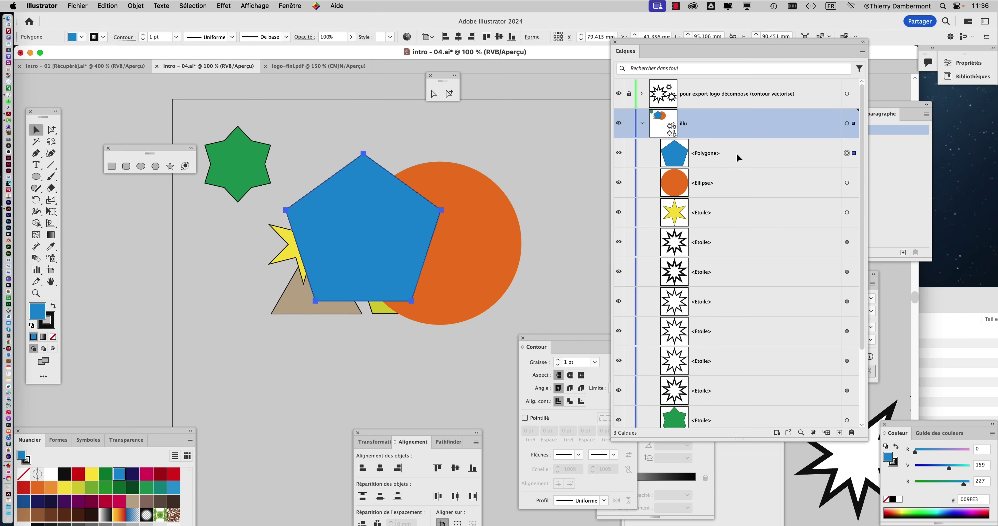
{"action": "left_click", "coordinate": [737, 157]}
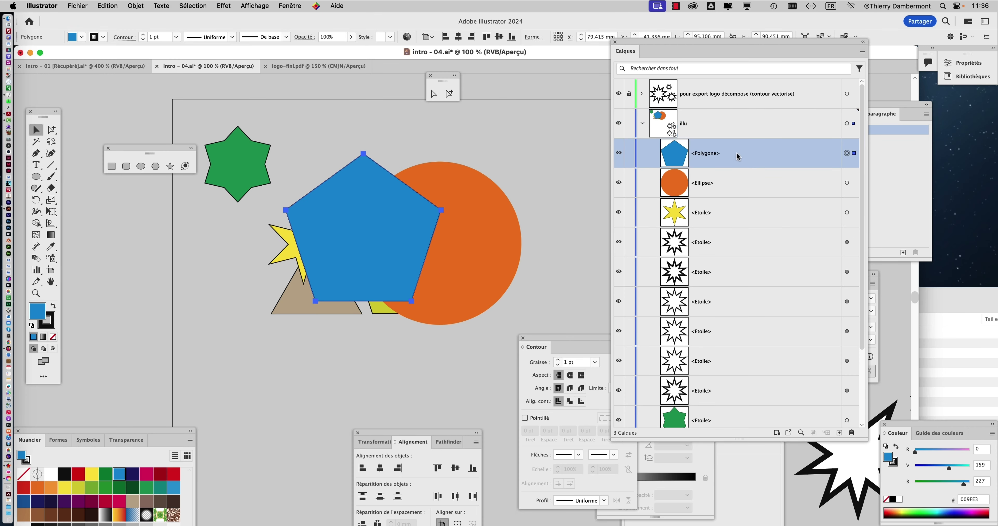
{"action": "mouse_move", "coordinate": [737, 157]}
{"action": "left_mouse_down"}
{"action": "mouse_move", "coordinate": [730, 401]}
{"action": "mouse_move", "coordinate": [743, 144]}
{"action": "left_mouse_up"}
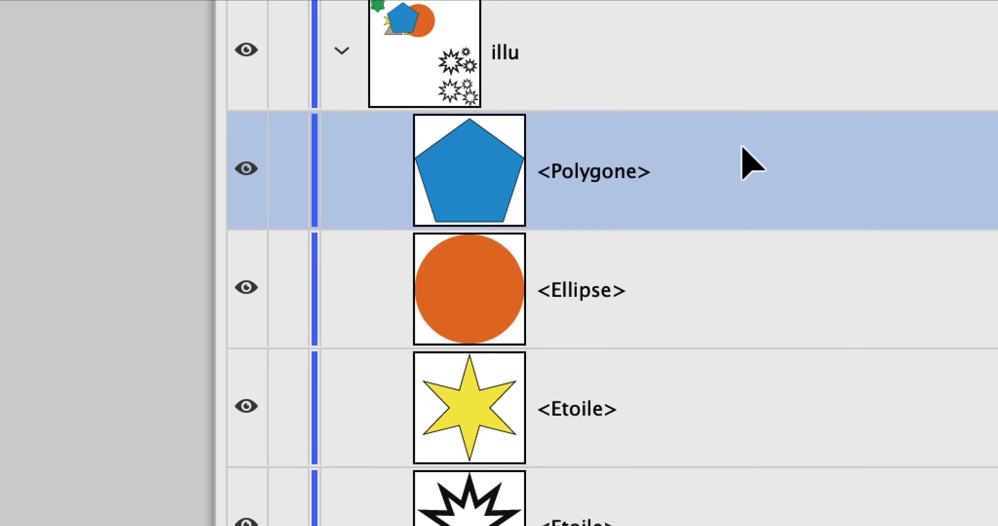
{"action": "mouse_move", "coordinate": [742, 147]}
{"action": "left_mouse_down"}
{"action": "mouse_move", "coordinate": [741, 244]}
{"action": "mouse_move", "coordinate": [752, 162]}
{"action": "left_mouse_up"}
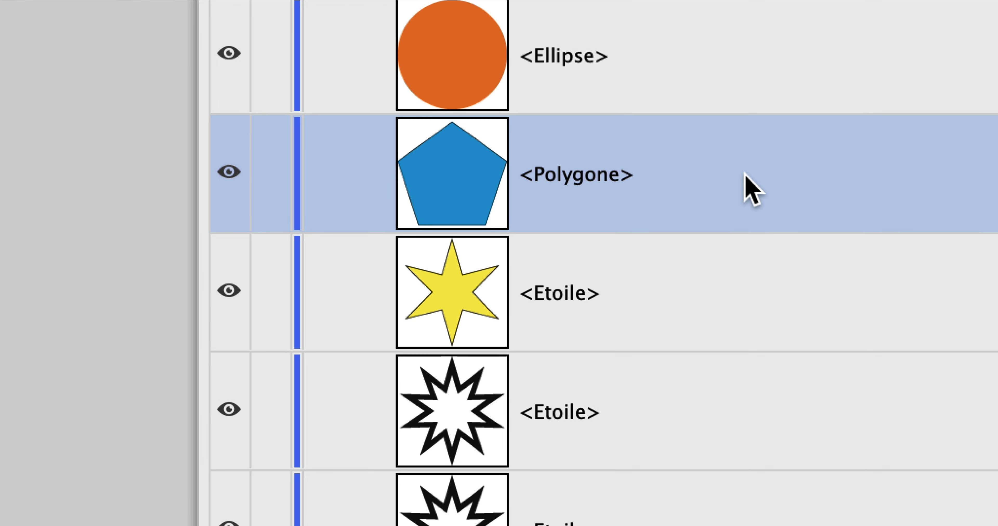
{"action": "mouse_move", "coordinate": [747, 170]}
{"action": "left_mouse_down"}
{"action": "mouse_move", "coordinate": [746, 276]}
{"action": "mouse_move", "coordinate": [752, 177]}
{"action": "left_mouse_up"}
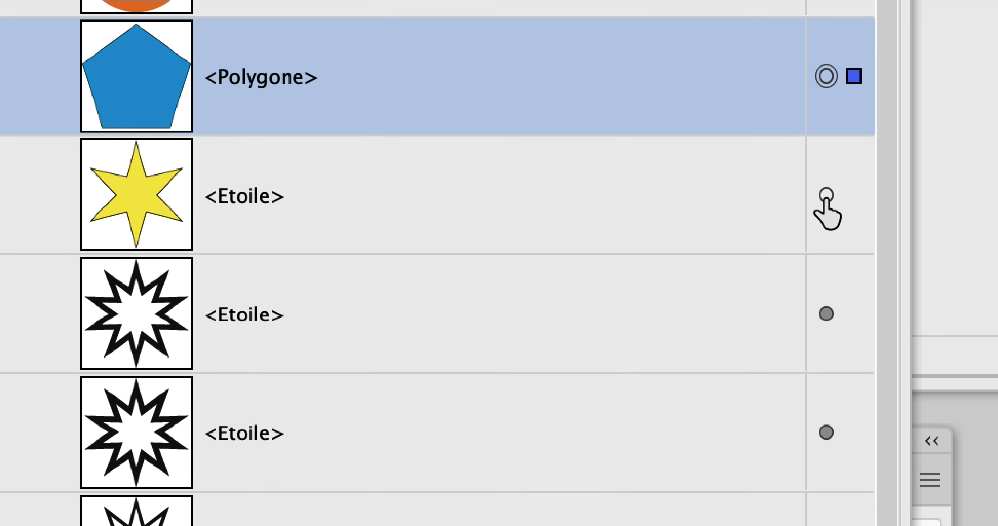
Restack <Polygone> above <Ellipse>, then marquee-select all the shapes.
{"action": "left_click", "coordinate": [827, 195]}
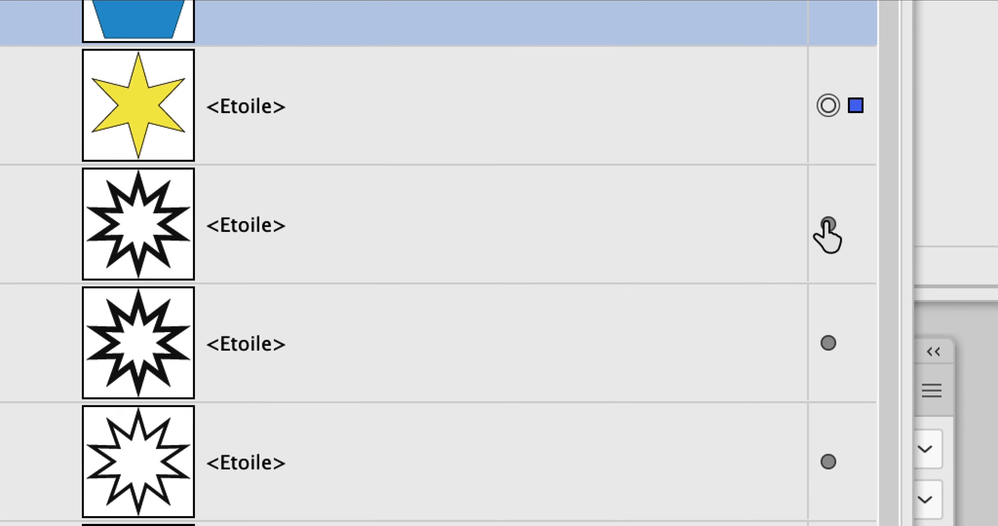
{"action": "left_click", "coordinate": [828, 225]}
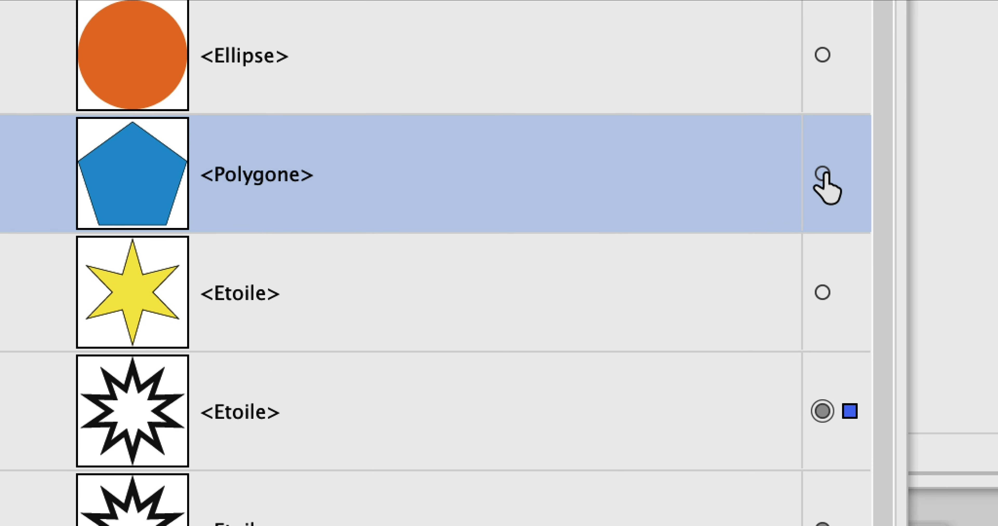
{"action": "left_click", "coordinate": [821, 170]}
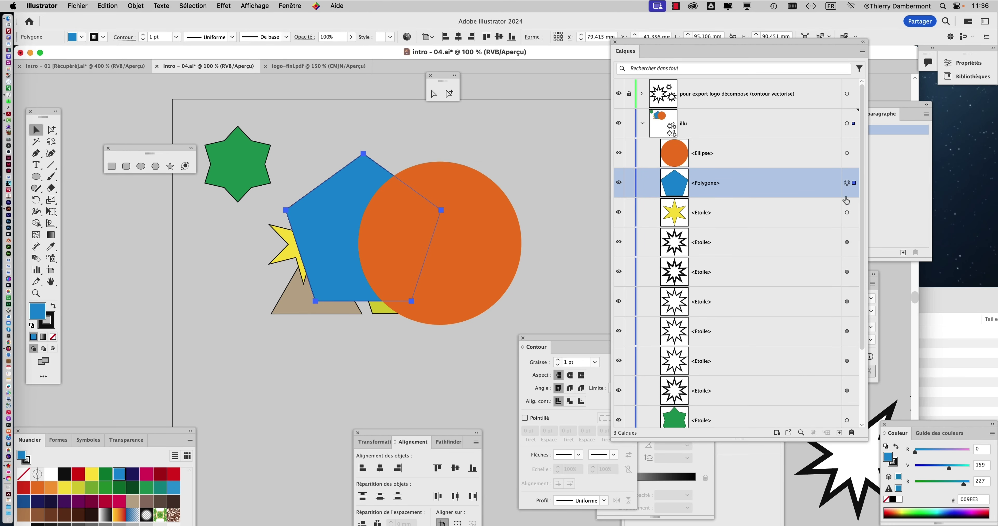
{"action": "left_click", "coordinate": [847, 153]}
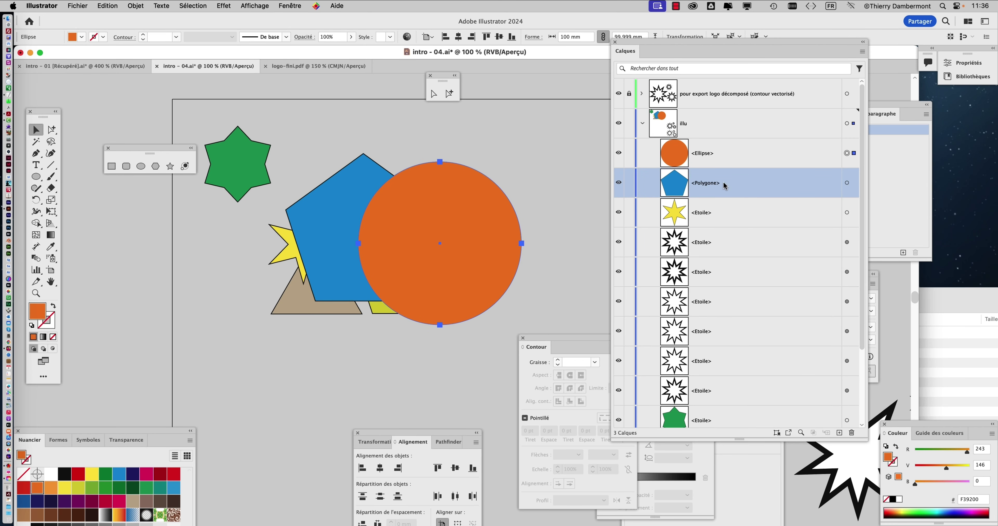
{"action": "left_click_drag", "start_coordinate": [724, 185], "coordinate": [728, 142]}
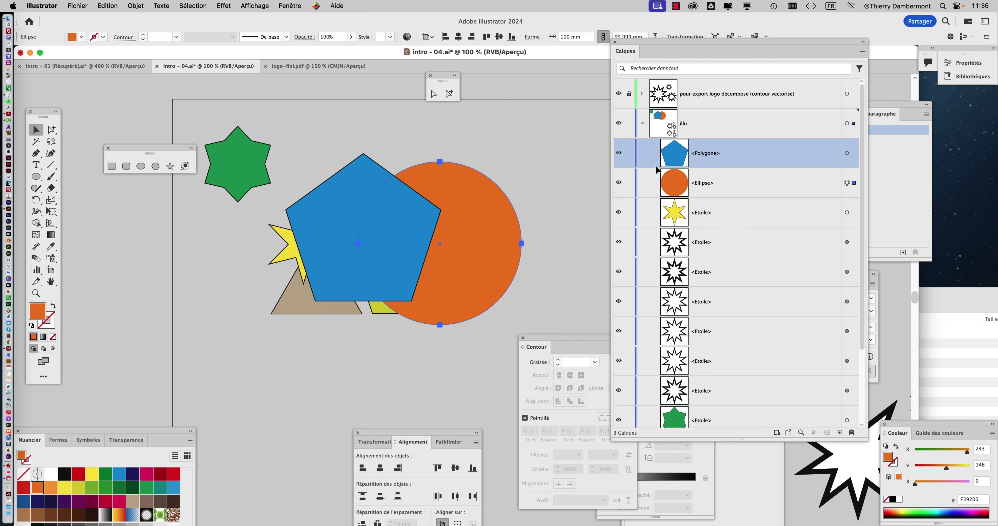
{"action": "left_click_drag", "start_coordinate": [168, 148], "coordinate": [122, 109]}
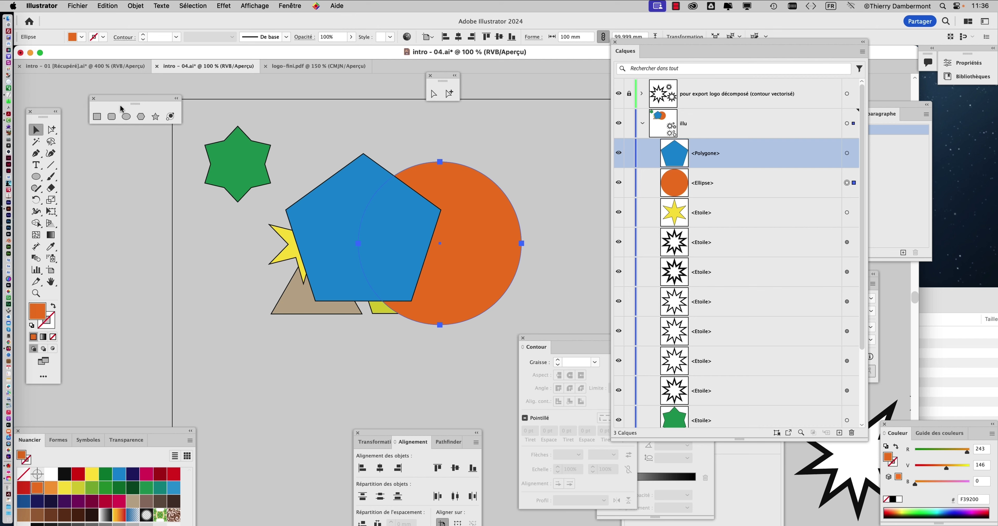
{"action": "left_click_drag", "start_coordinate": [188, 139], "coordinate": [468, 335]}
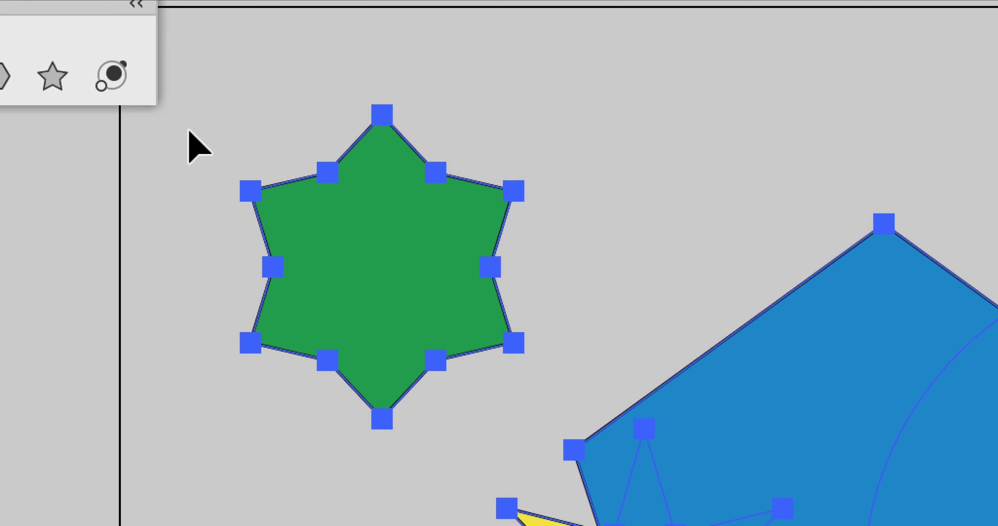
Select the pentagon with its overlapping shapes and clip them inside it via Masque d'écrêtage > Créer.
{"action": "left_click", "coordinate": [188, 131]}
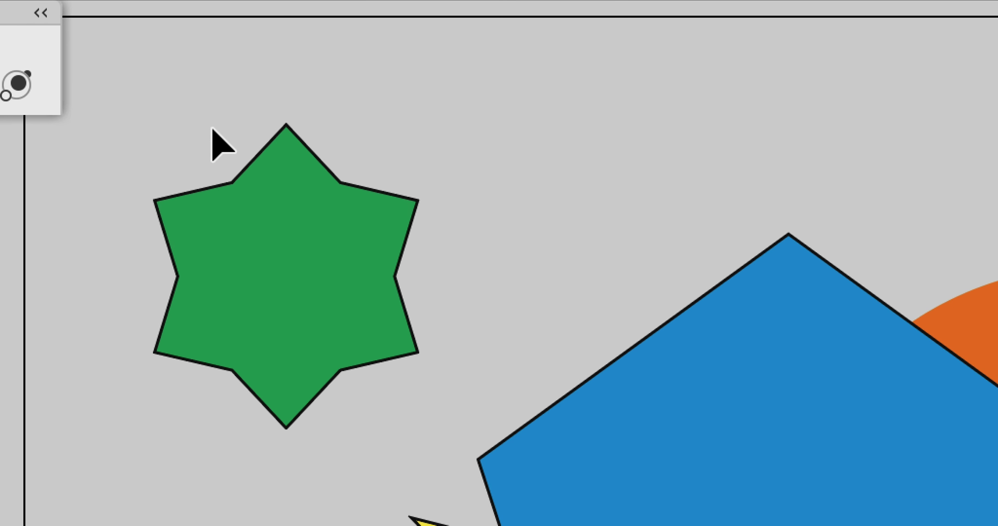
{"action": "left_click_drag", "start_coordinate": [334, 76], "coordinate": [424, 151]}
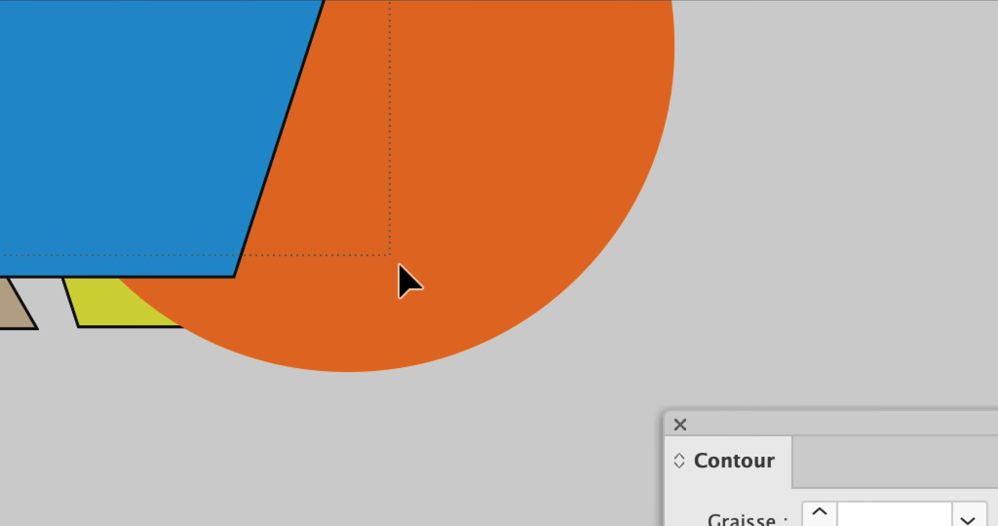
{"action": "left_click_drag", "start_coordinate": [313, 206], "coordinate": [408, 272]}
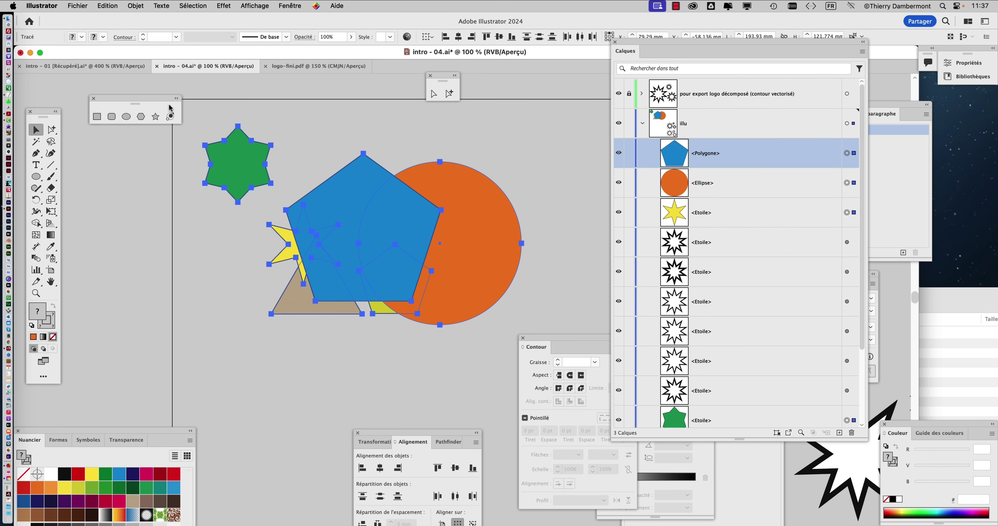
{"action": "left_click_drag", "start_coordinate": [170, 102], "coordinate": [139, 76]}
{"action": "left_click", "coordinate": [206, 124]}
{"action": "left_click_drag", "start_coordinate": [175, 106], "coordinate": [536, 335]}
{"action": "left_click", "coordinate": [281, 133]}
{"action": "mouse_move", "coordinate": [254, 123]}
{"action": "left_mouse_down"}
{"action": "mouse_move", "coordinate": [471, 289]}
{"action": "mouse_move", "coordinate": [476, 338]}
{"action": "left_mouse_up"}
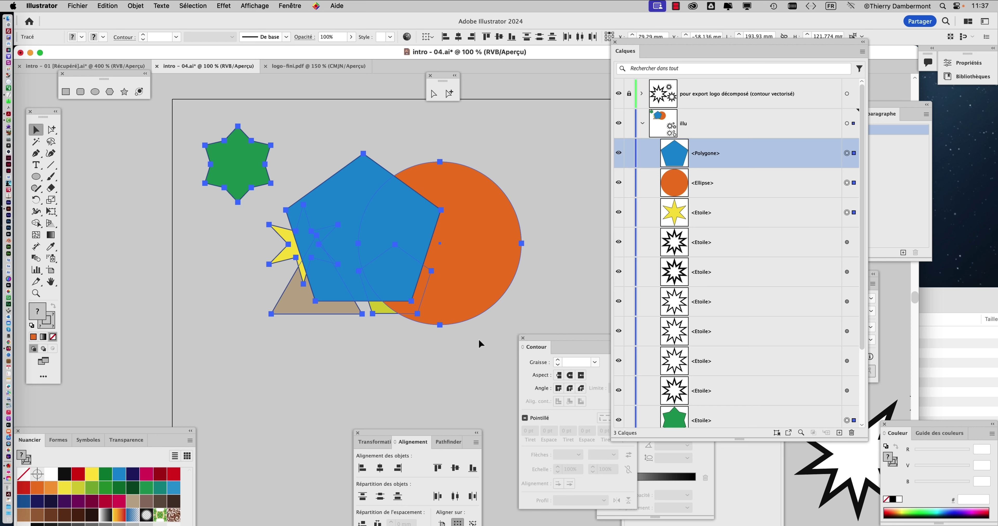
{"action": "left_click", "coordinate": [135, 6]}
{"action": "mouse_move", "coordinate": [156, 395]}
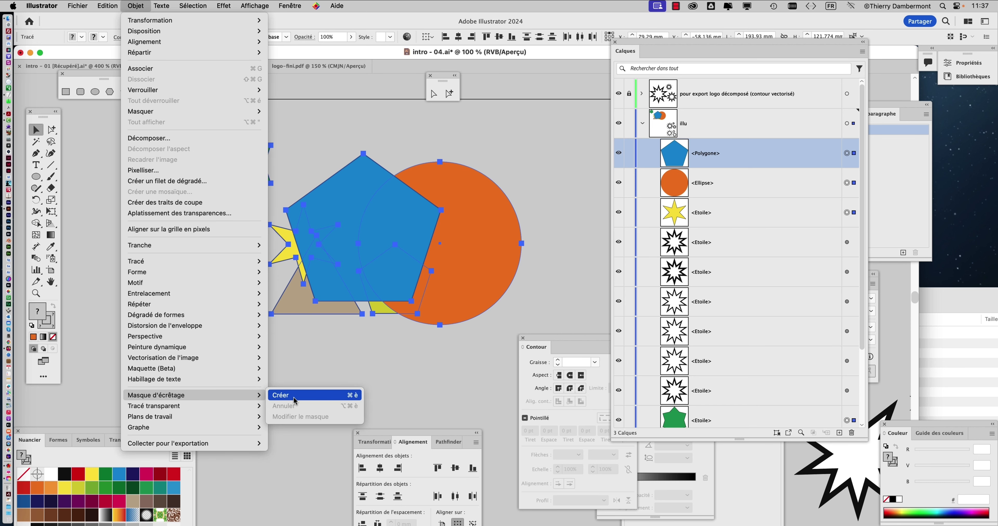
{"action": "left_click", "coordinate": [295, 398]}
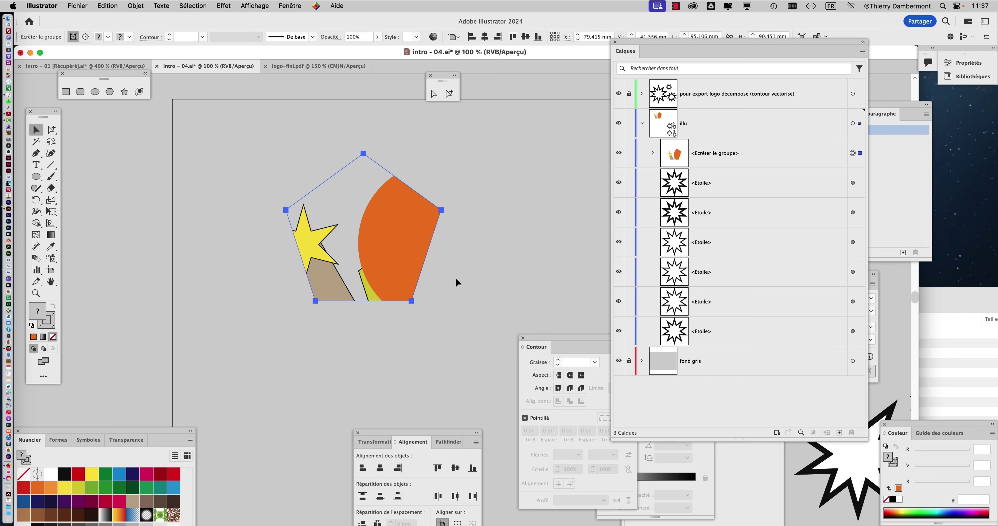
Move the clipped pentagon group up and to the left.
{"action": "left_click_drag", "start_coordinate": [402, 259], "coordinate": [310, 229]}
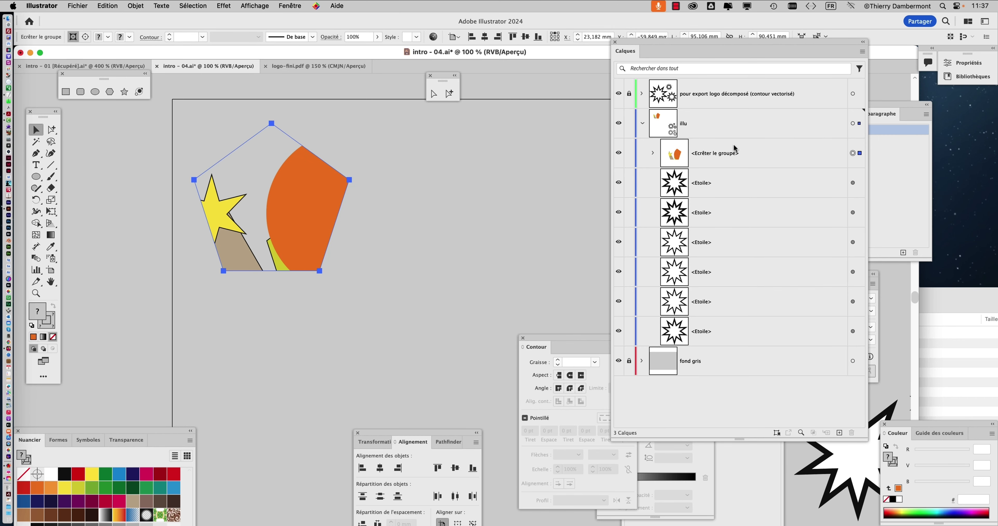
{"action": "left_click_drag", "start_coordinate": [287, 195], "coordinate": [287, 191]}
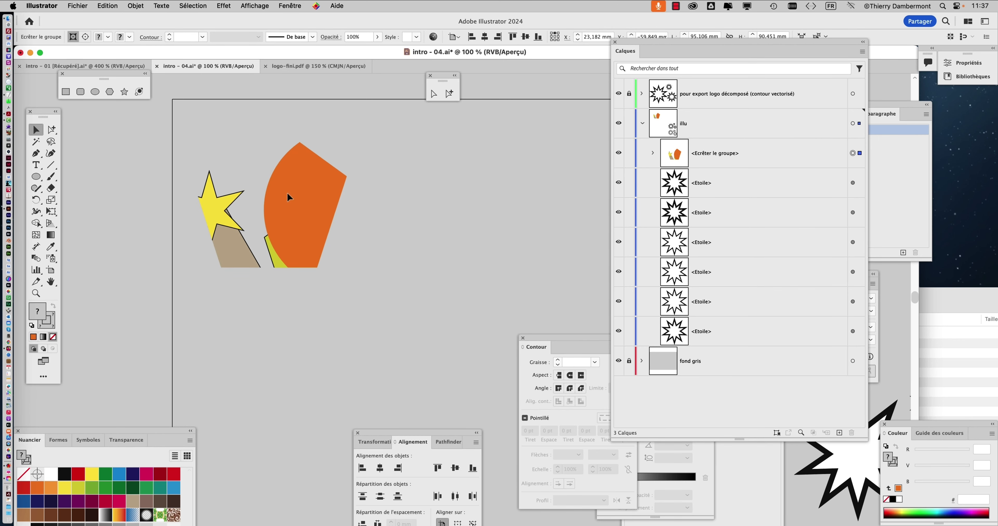
{"action": "left_click_drag", "start_coordinate": [407, 225], "coordinate": [301, 254]}
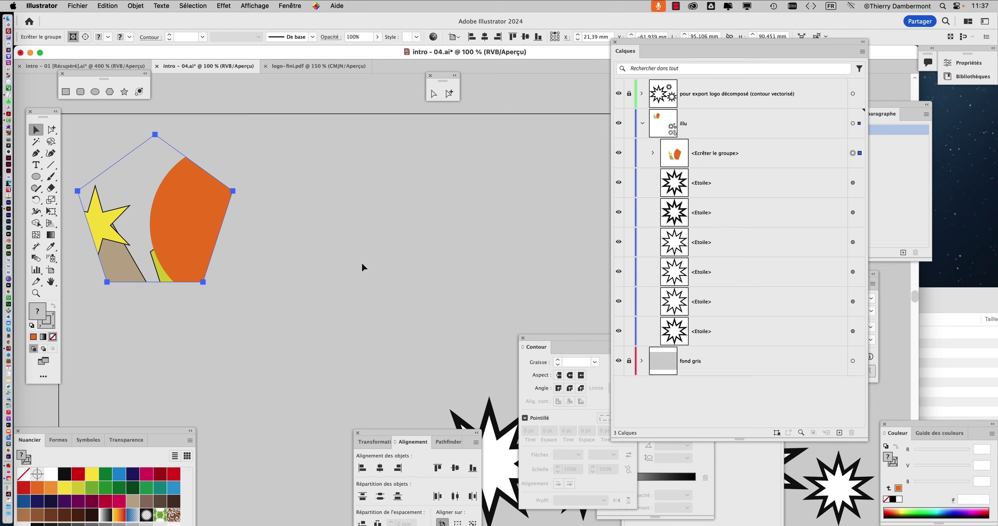
{"action": "left_click", "coordinate": [37, 177]}
Draw an orange rectangle beside the clipped pentagon and Alt-drag a green copy offset from it.
{"action": "left_click", "coordinate": [87, 177]}
{"action": "left_click_drag", "start_coordinate": [292, 169], "coordinate": [426, 201]}
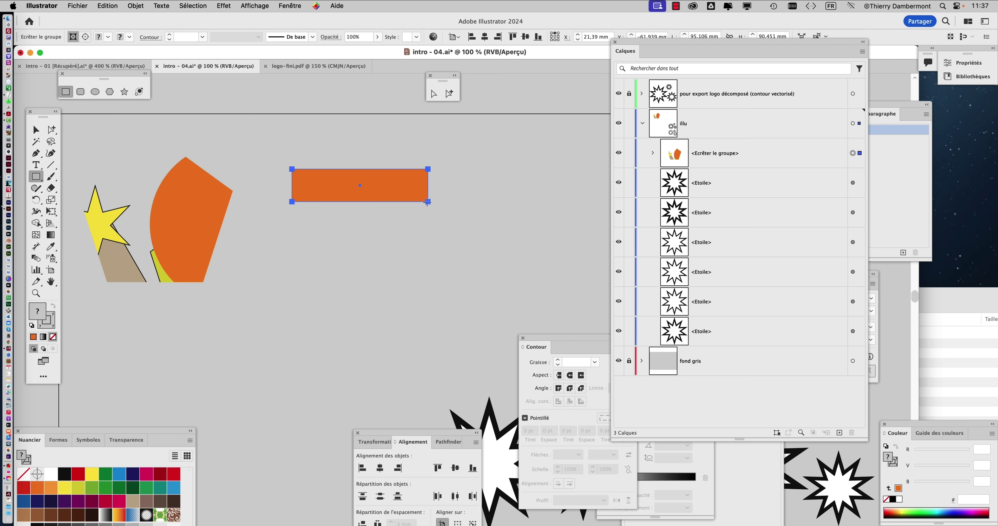
{"action": "left_click_drag", "start_coordinate": [155, 431], "coordinate": [278, 340]}
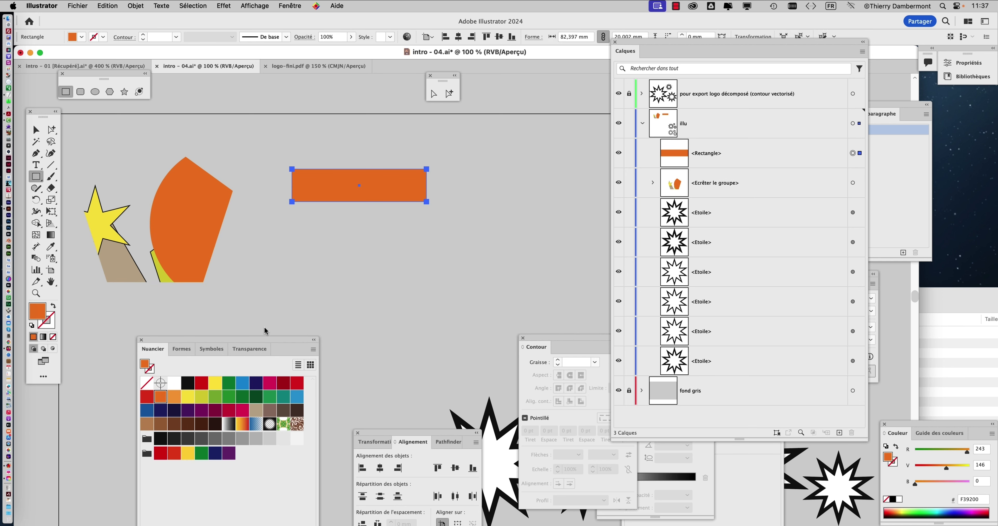
{"action": "left_click", "coordinate": [43, 133]}
{"action": "mouse_move", "coordinate": [330, 196]}
{"action": "left_mouse_down", "text": "alt"}
{"action": "mouse_move", "coordinate": [340, 217]}
{"action": "mouse_move", "coordinate": [369, 166]}
{"action": "left_mouse_up", "text": "alt"}
{"action": "left_click", "coordinate": [232, 401]}
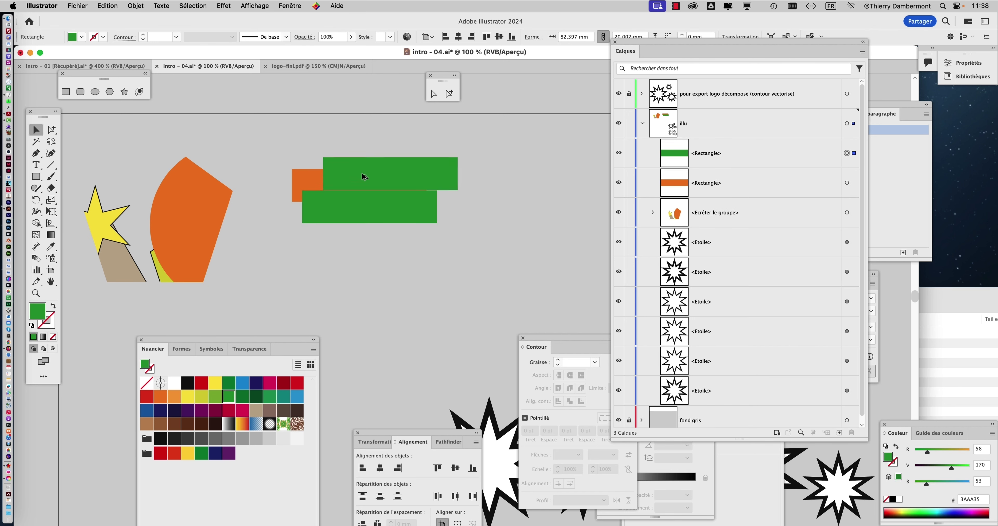
Add overlapping yellow, navy and grey copies of the bar using the Swatches.
{"action": "left_click", "coordinate": [215, 384]}
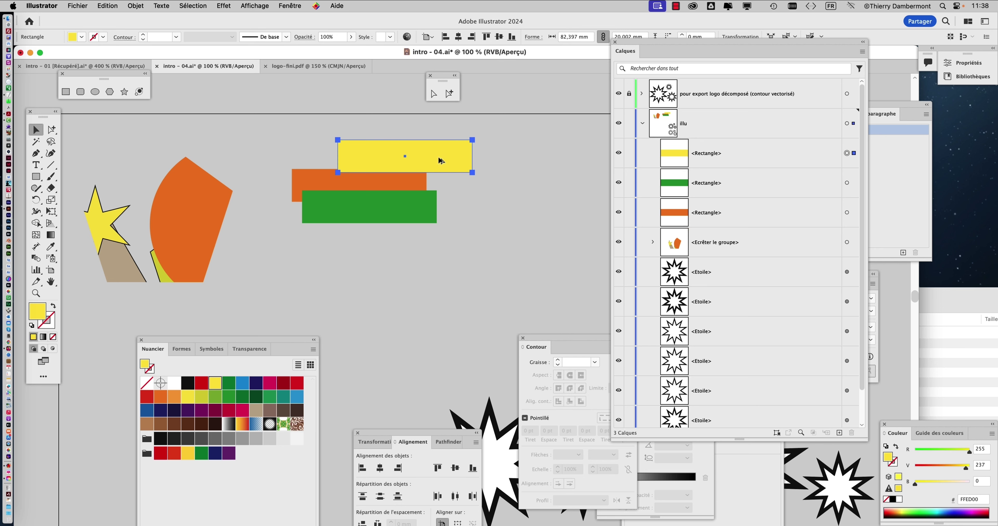
{"action": "left_click_drag", "start_coordinate": [438, 159], "coordinate": [366, 227], "text": "alt"}
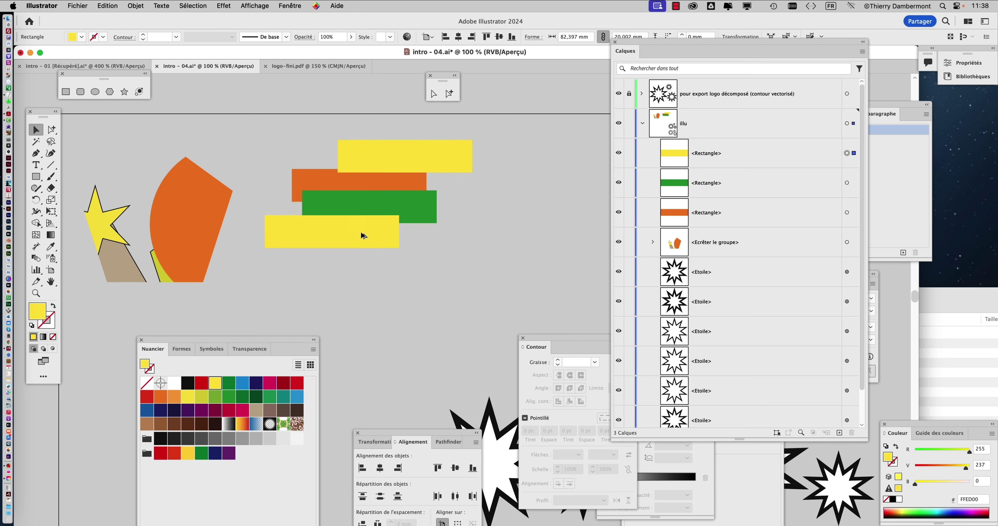
{"action": "left_click", "coordinate": [296, 397]}
{"action": "left_click", "coordinate": [256, 383]}
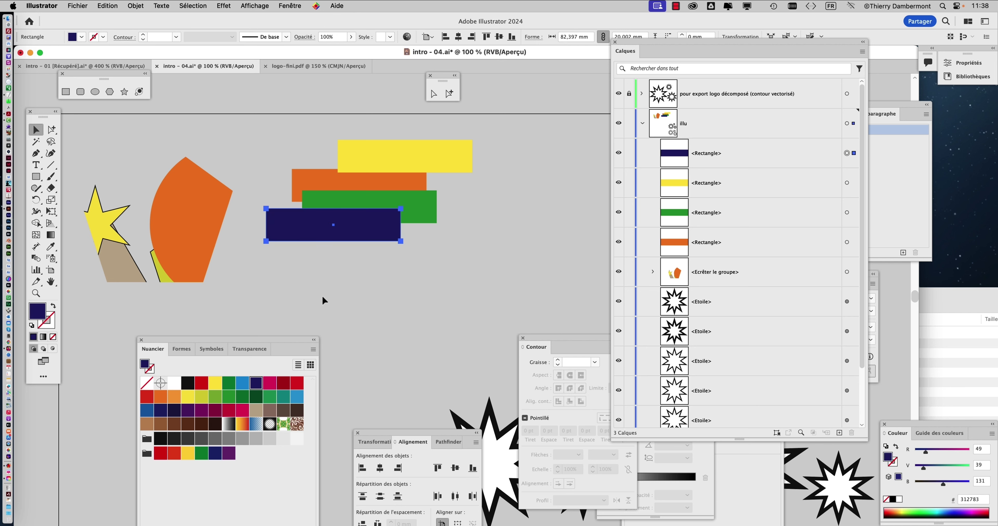
{"action": "left_click_drag", "start_coordinate": [360, 232], "coordinate": [367, 173], "text": "alt"}
{"action": "left_click", "coordinate": [229, 440]}
{"action": "left_click", "coordinate": [398, 326]}
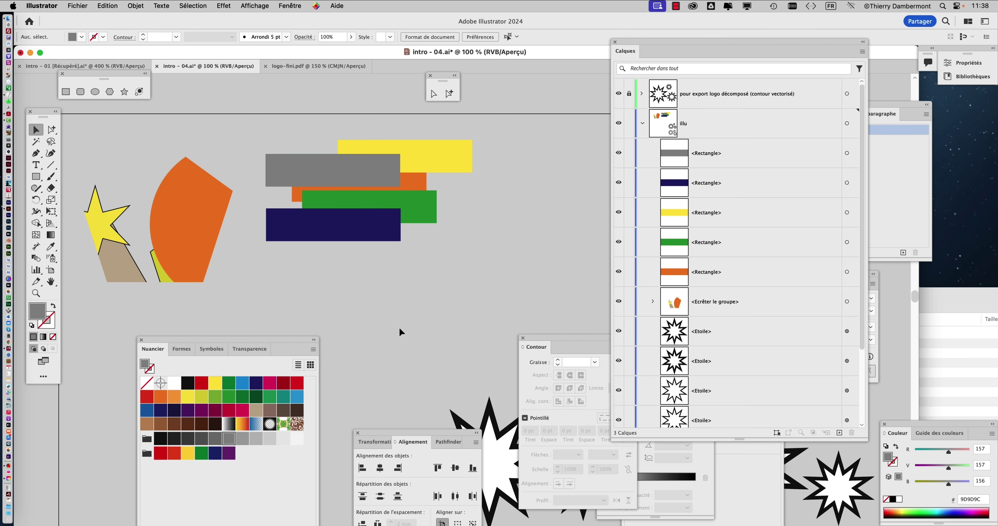
{"action": "scroll", "coordinate": [352, 213], "scroll_direction": "up", "scroll_amount": 1}
{"action": "scroll", "coordinate": [348, 205], "scroll_direction": "up", "scroll_amount": 2}
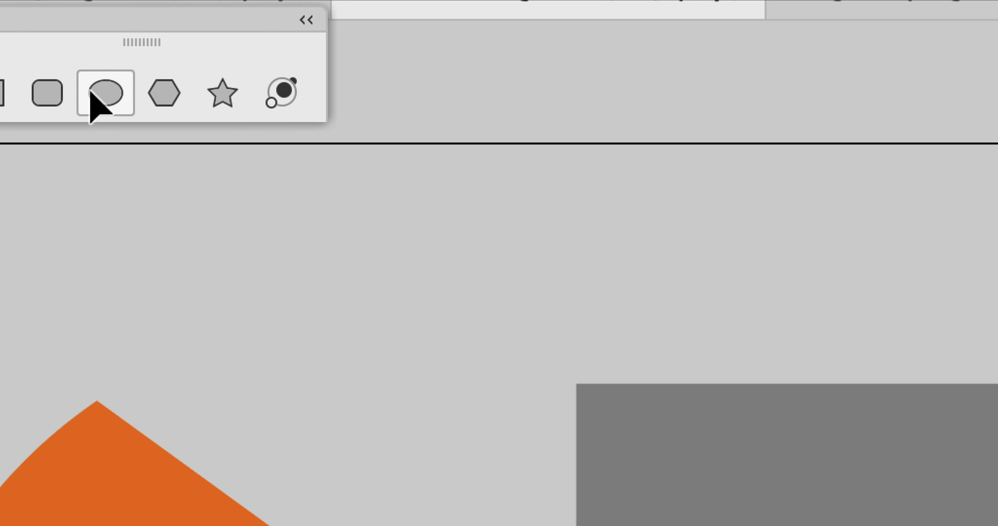
Draw a circle over the orange, green, yellow, navy and grey bars and clip them inside it.
{"action": "left_click", "coordinate": [90, 93]}
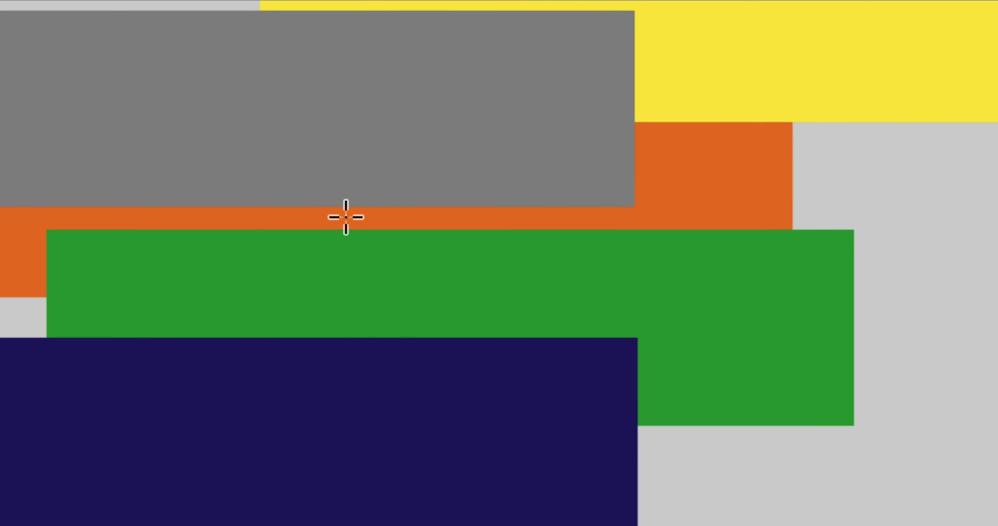
{"action": "mouse_move", "coordinate": [341, 215]}
{"action": "left_mouse_down"}
{"action": "mouse_move", "coordinate": [359, 233]}
{"action": "mouse_move", "coordinate": [350, 220]}
{"action": "mouse_move", "coordinate": [379, 231]}
{"action": "left_mouse_up"}
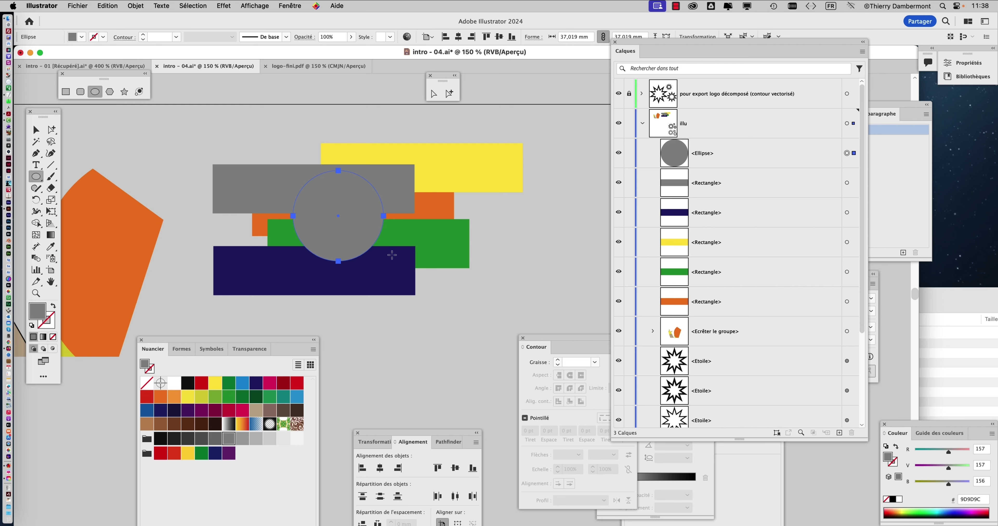
{"action": "left_click", "coordinate": [36, 130]}
{"action": "left_click", "coordinate": [241, 134]}
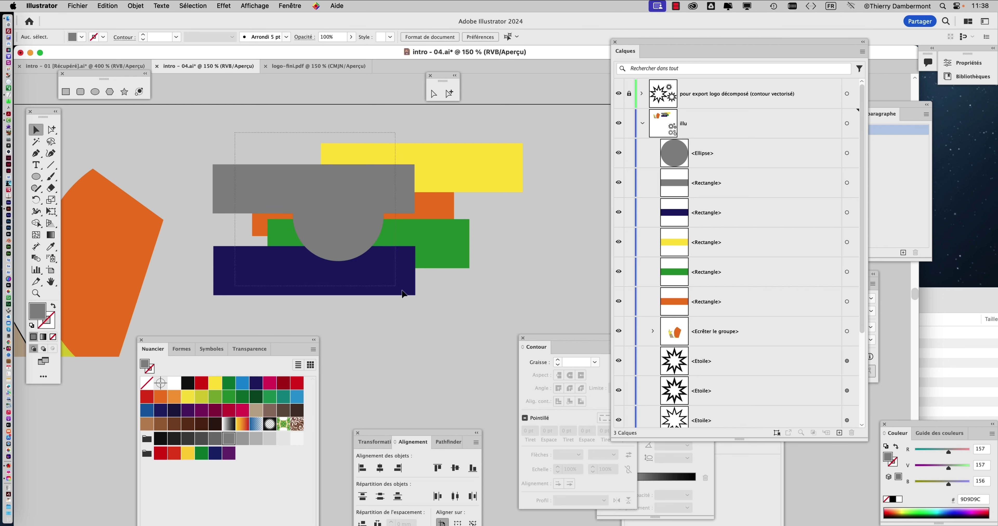
{"action": "left_click_drag", "start_coordinate": [241, 137], "coordinate": [349, 256]}
{"action": "left_click", "coordinate": [135, 5]}
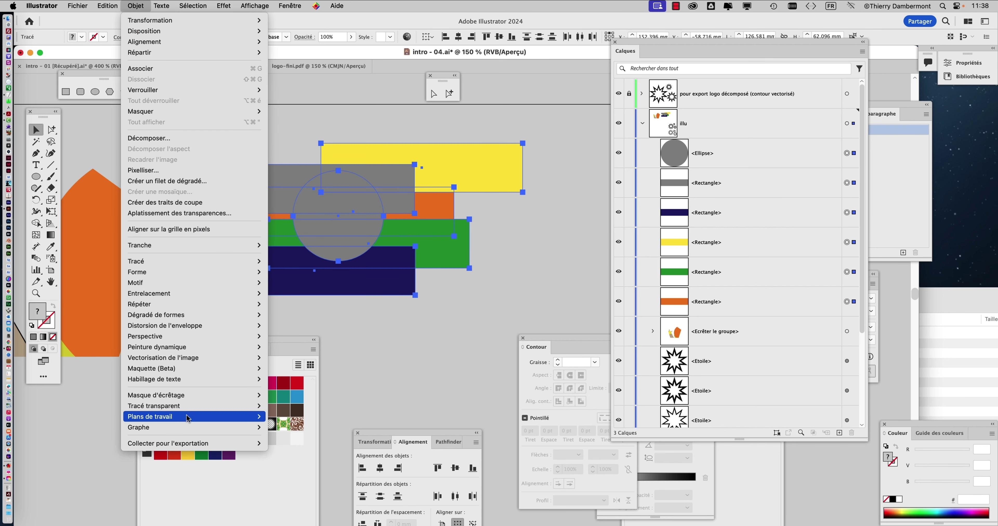
{"action": "mouse_move", "coordinate": [155, 395]}
{"action": "left_click", "coordinate": [281, 395]}
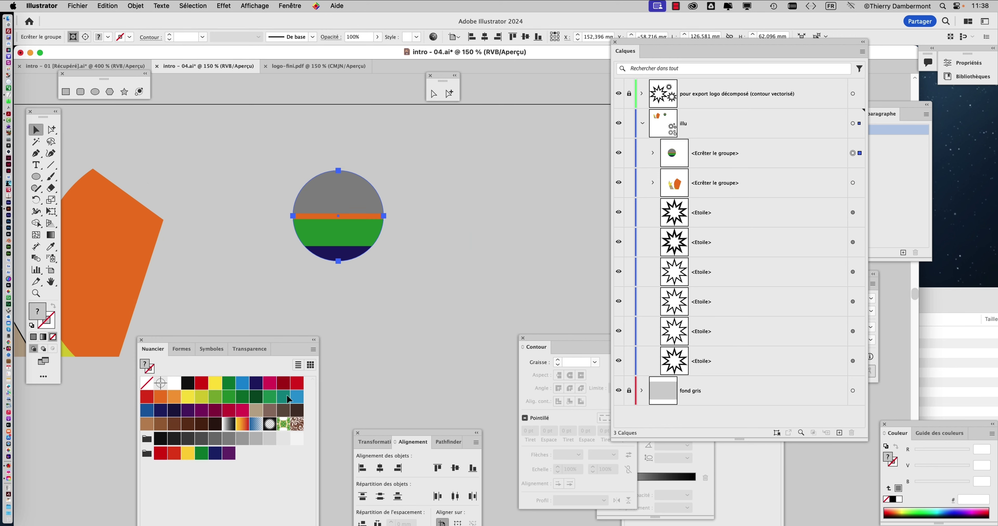
Select the striped circle clip group and bring it to the centre of the view.
{"action": "left_click", "coordinate": [386, 340]}
{"action": "key", "text": "super+plus"}
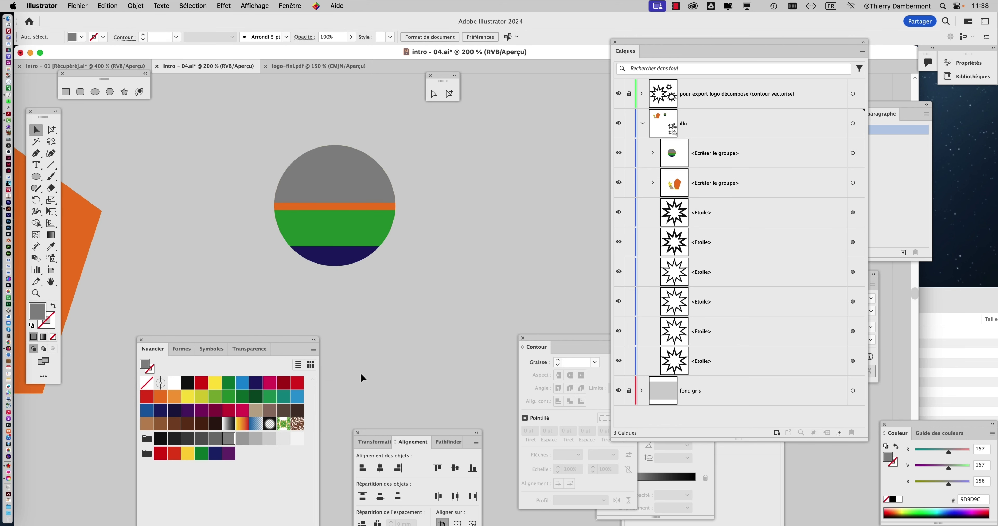
{"action": "key", "text": "super+plus"}
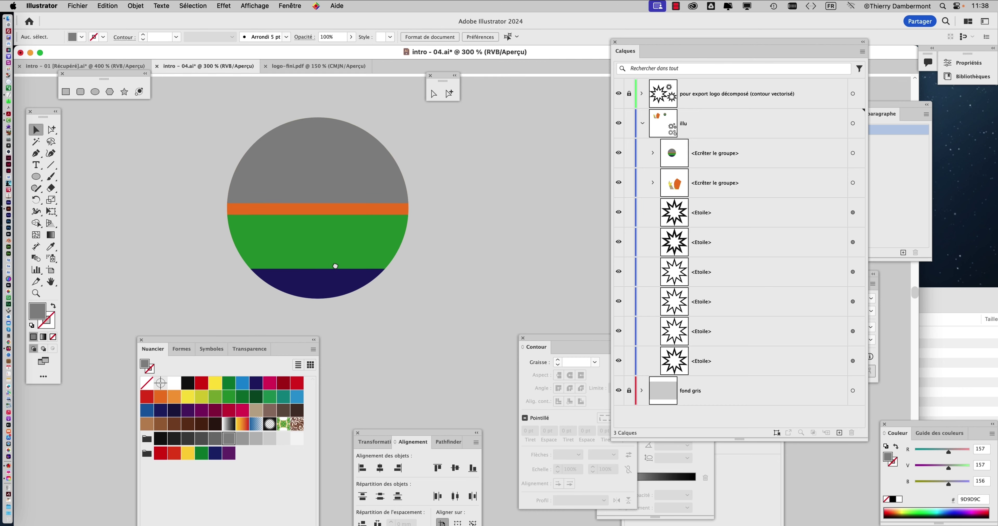
{"action": "key", "text": "super+minus"}
{"action": "key", "text": "super+minus"}
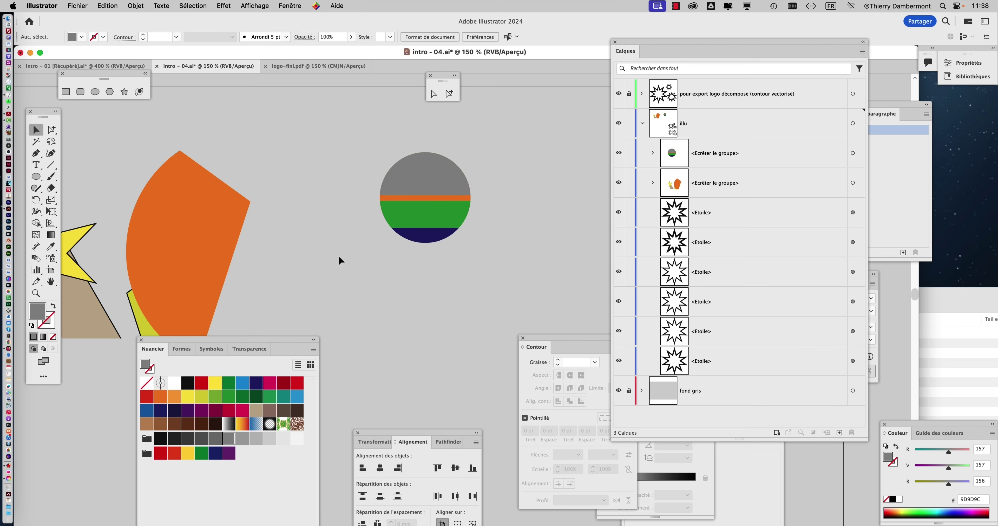
{"action": "left_click", "coordinate": [210, 200]}
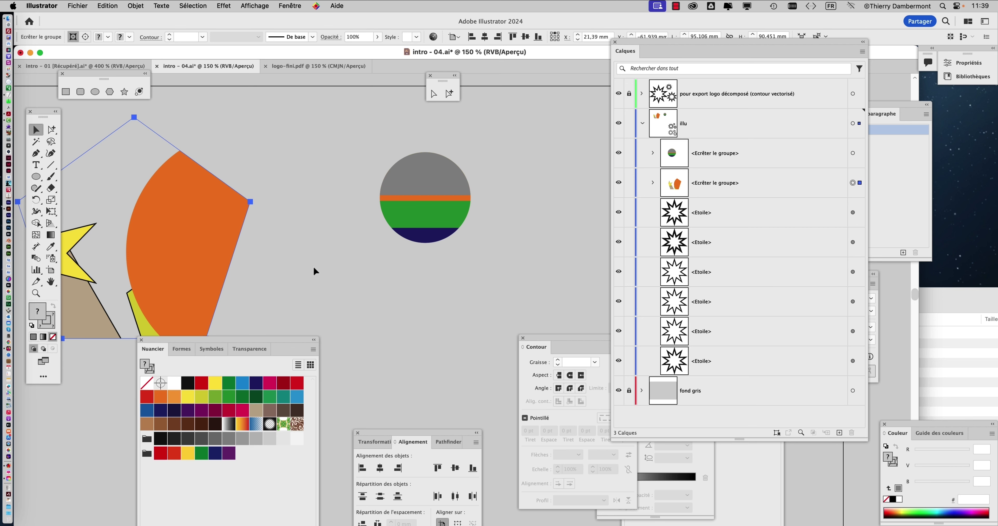
{"action": "scroll", "coordinate": [348, 251], "scroll_direction": "left", "scroll_amount": 10}
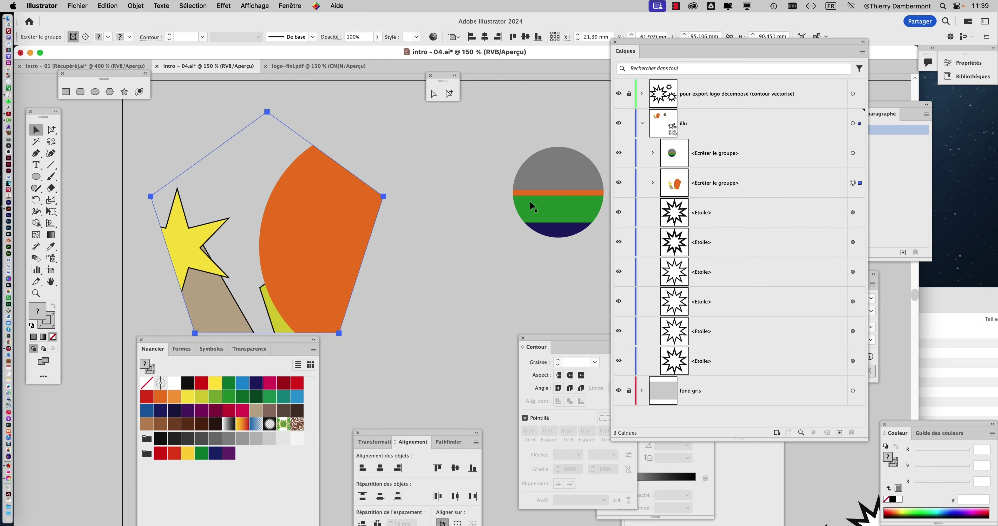
{"action": "left_click", "coordinate": [535, 182]}
{"action": "scroll", "coordinate": [569, 167], "scroll_direction": "up", "scroll_amount": 1}
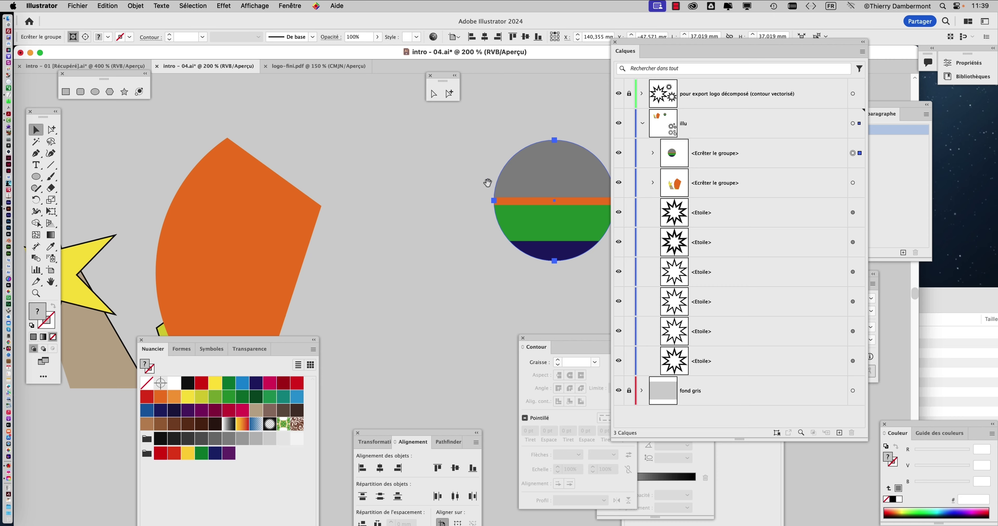
{"action": "left_click_drag", "start_coordinate": [487, 183], "coordinate": [285, 176]}
{"action": "scroll", "coordinate": [374, 156], "scroll_direction": "up", "scroll_amount": 1}
Turn on the bounding box and scale the striped circle group to about twice its size with Free Transform.
{"action": "left_click", "coordinate": [268, 5]}
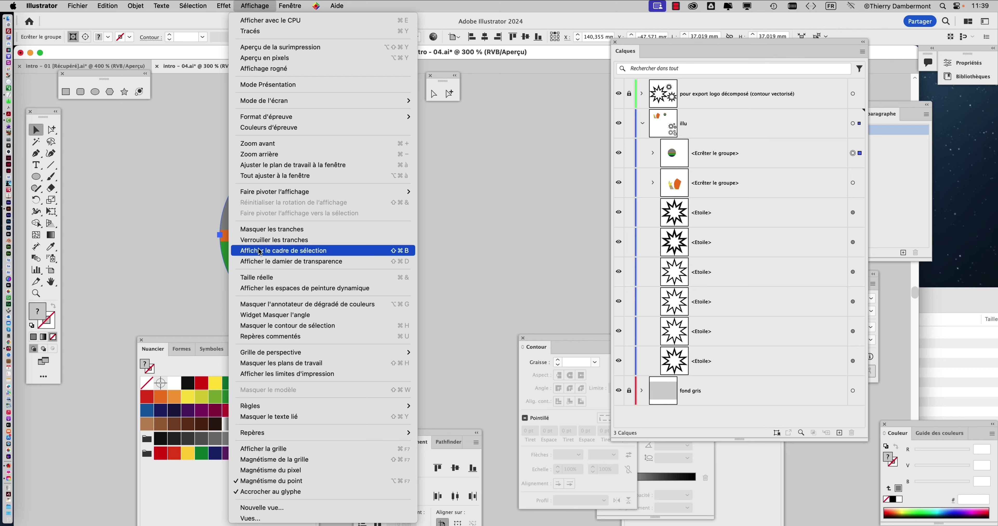
{"action": "left_click", "coordinate": [254, 256]}
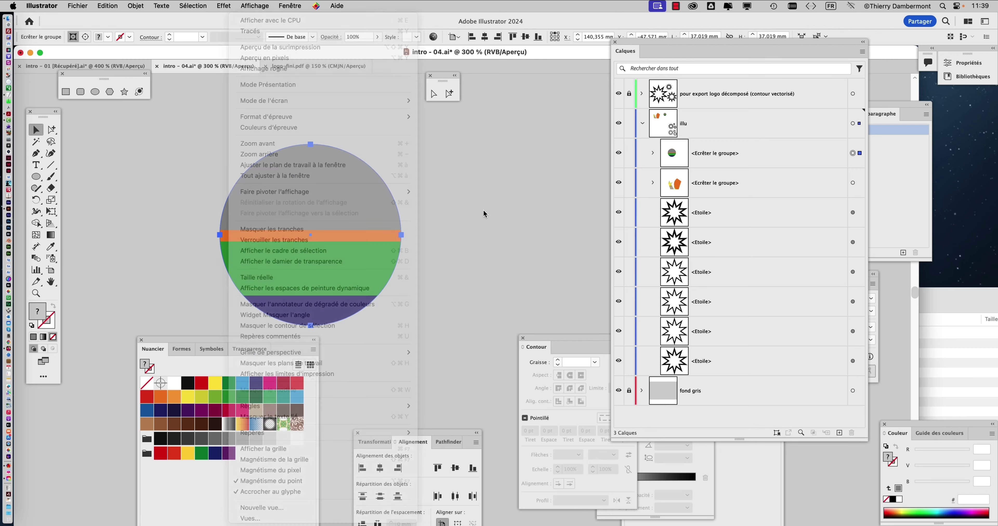
{"action": "left_click", "coordinate": [56, 215]}
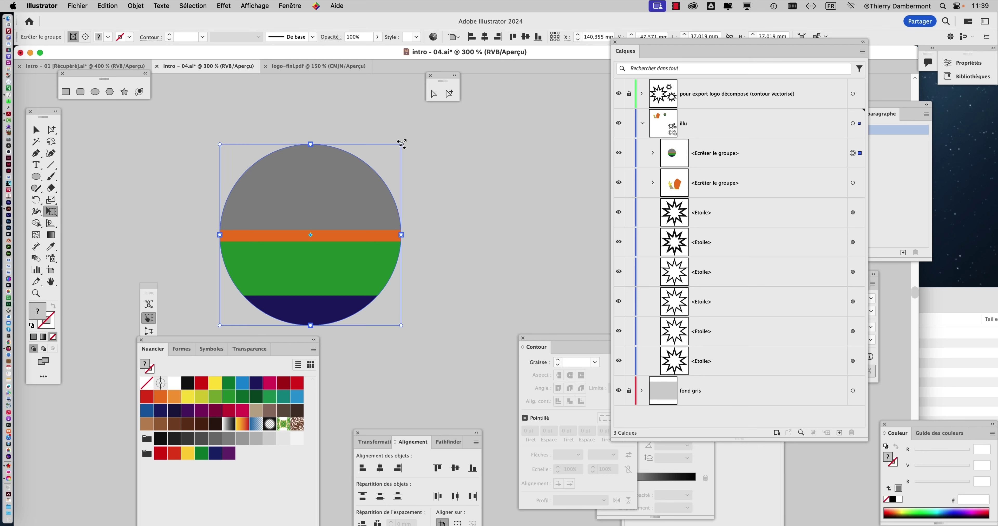
{"action": "mouse_move", "coordinate": [401, 145]}
{"action": "left_mouse_down"}
{"action": "mouse_move", "coordinate": [421, 145]}
{"action": "mouse_move", "coordinate": [490, 107]}
{"action": "left_mouse_up"}
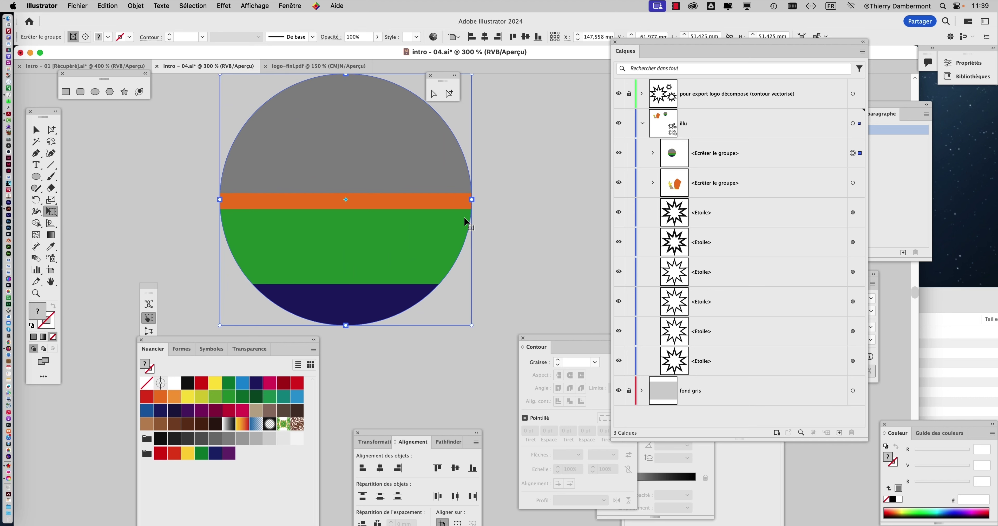
{"action": "scroll", "coordinate": [463, 217], "scroll_direction": "down", "scroll_amount": 1}
{"action": "scroll", "coordinate": [464, 216], "scroll_direction": "down", "scroll_amount": 1}
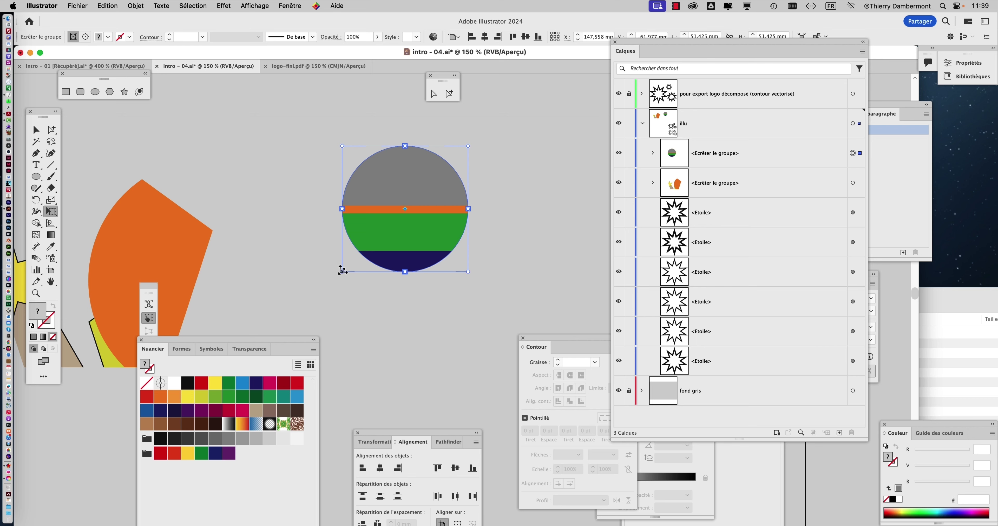
{"action": "left_click_drag", "start_coordinate": [342, 271], "coordinate": [286, 327]}
{"action": "left_click", "coordinate": [35, 130]}
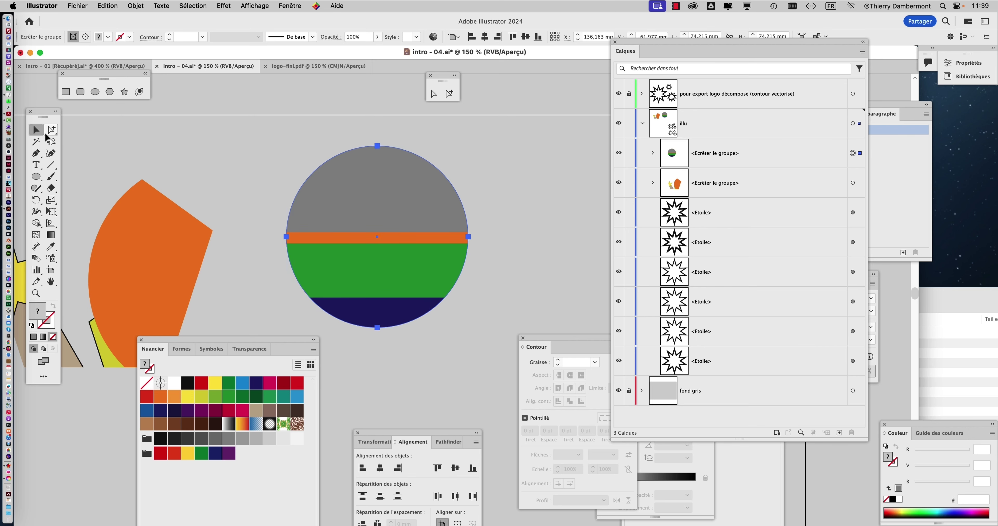
{"action": "left_click", "coordinate": [262, 163]}
Set the anchor point, handle and bounding box display size to Max in the Sélection et affichage des points d'ancrage preferences.
{"action": "left_click", "coordinate": [360, 181]}
{"action": "left_click", "coordinate": [34, 7]}
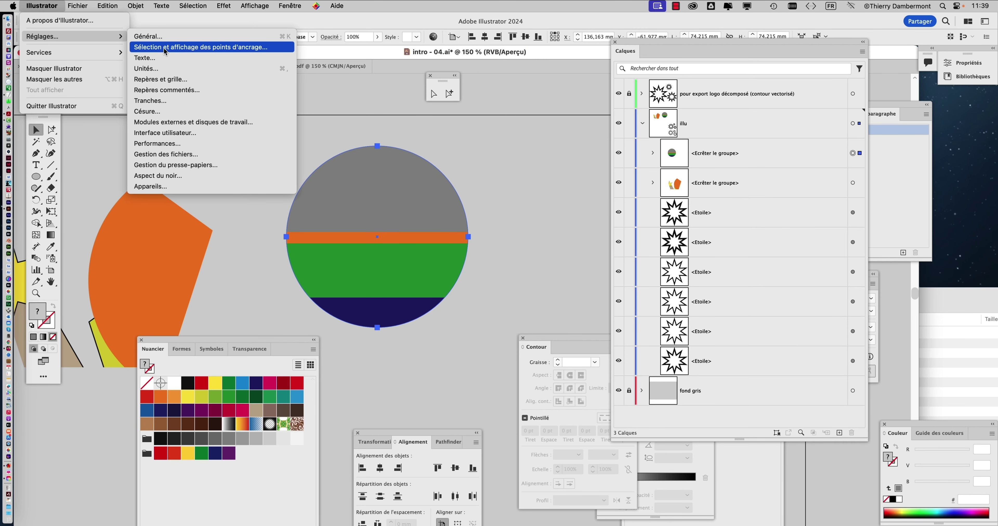
{"action": "left_click", "coordinate": [165, 52]}
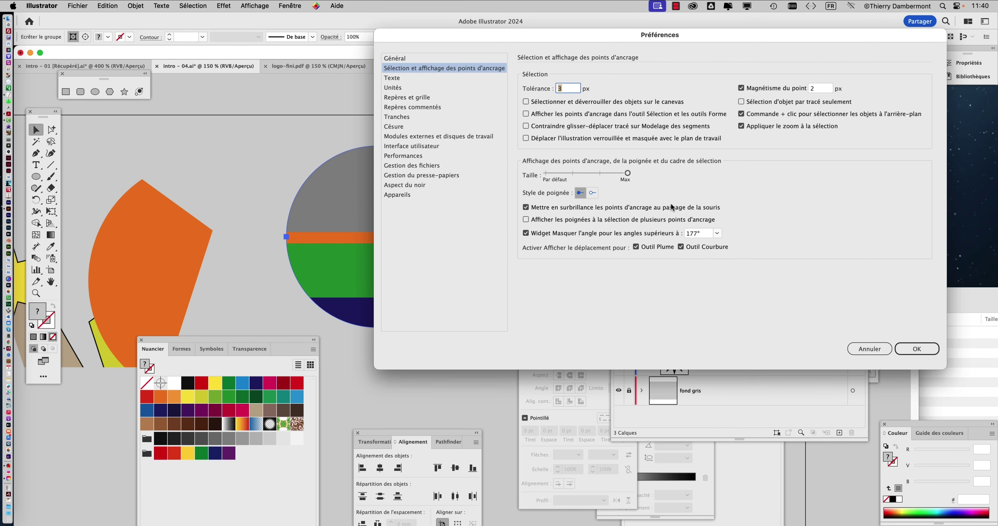
{"action": "left_click", "coordinate": [930, 350]}
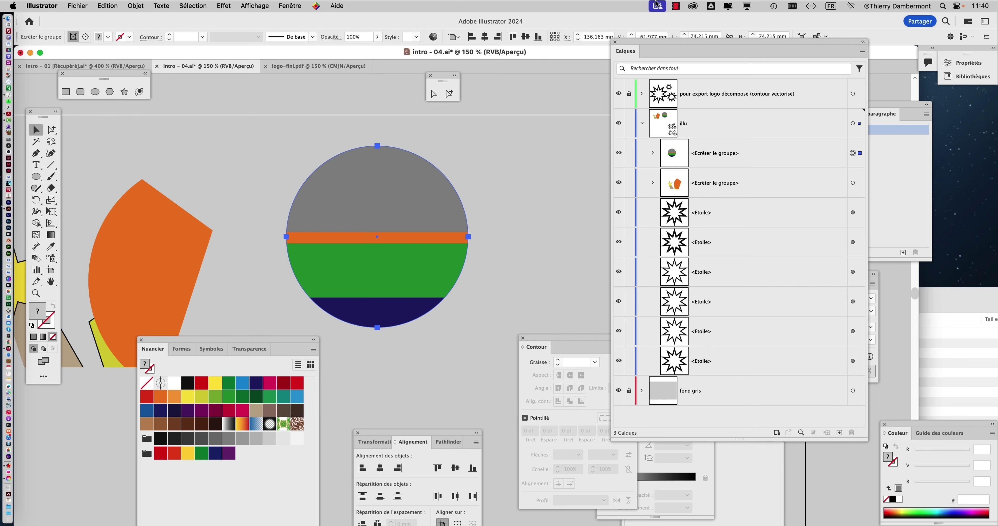
Close the macOS display menu and zoom to 100% to see both clip groups.
{"action": "left_click", "coordinate": [748, 6]}
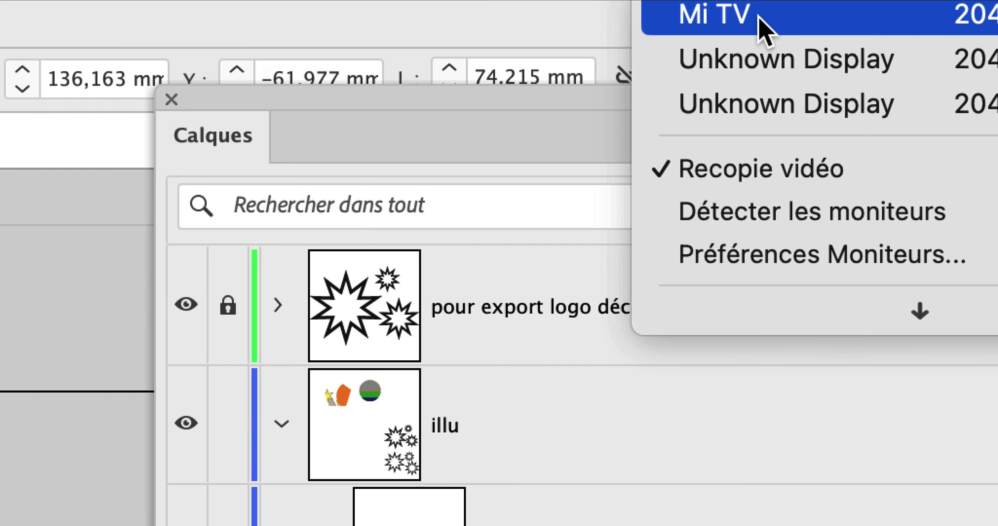
{"action": "mouse_move", "coordinate": [795, 20]}
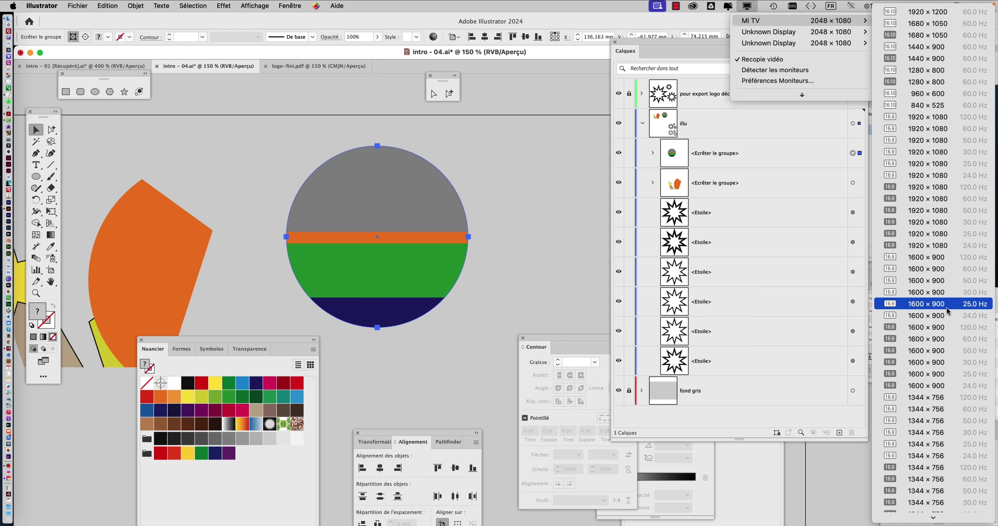
{"action": "left_click", "coordinate": [747, 6]}
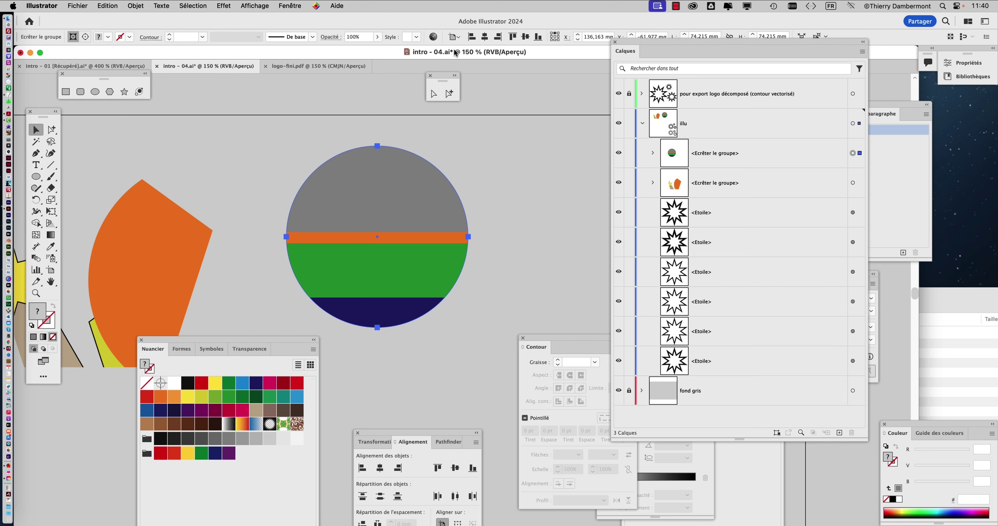
{"action": "key", "text": "super+1"}
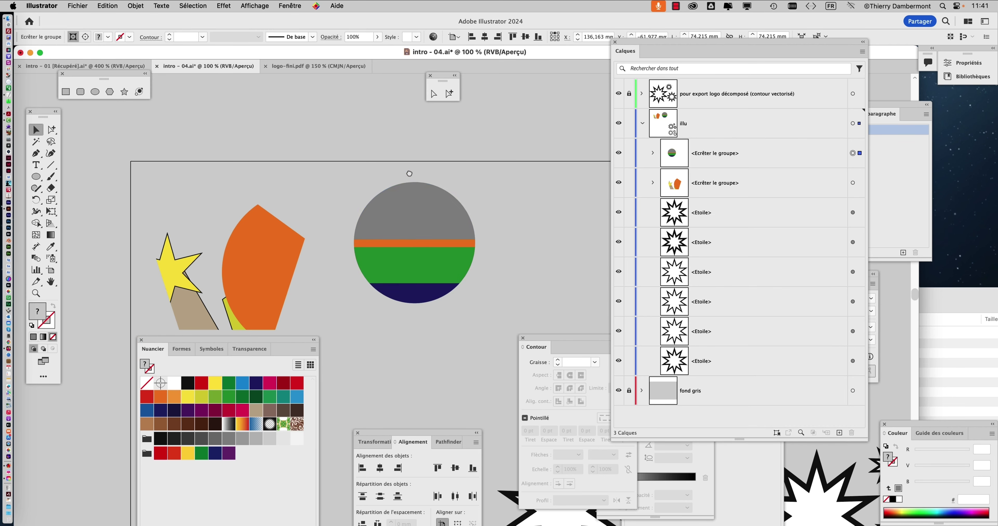
Zoom out and shift the striped circle and pentagon clip groups to the right.
{"action": "scroll", "coordinate": [420, 230], "scroll_direction": "right", "scroll_amount": 1}
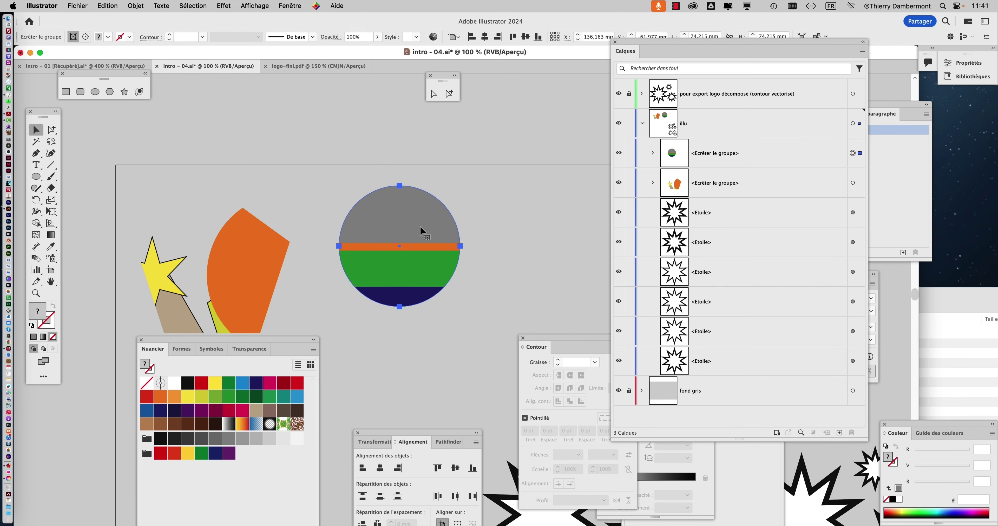
{"action": "key", "text": "super+minus"}
{"action": "left_click_drag", "start_coordinate": [395, 217], "coordinate": [470, 244]}
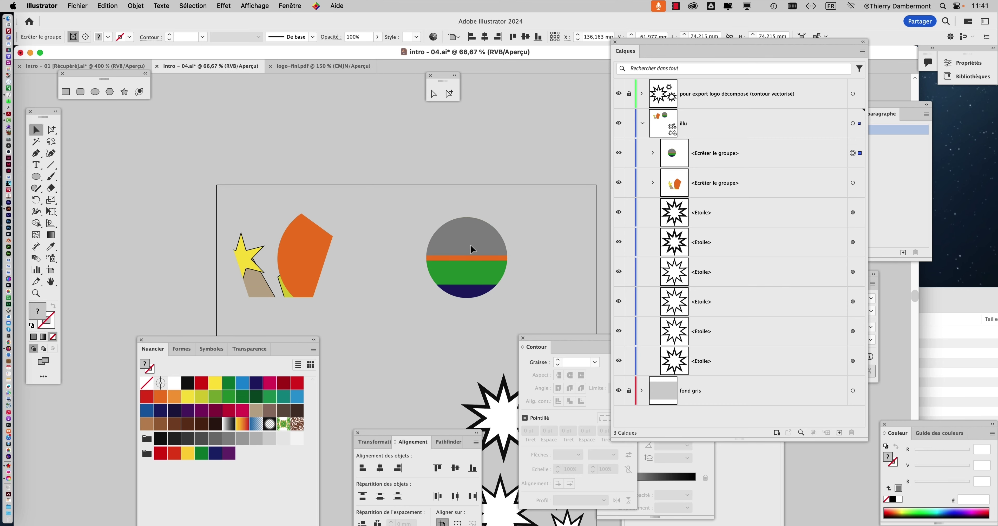
{"action": "left_click_drag", "start_coordinate": [263, 244], "coordinate": [293, 241]}
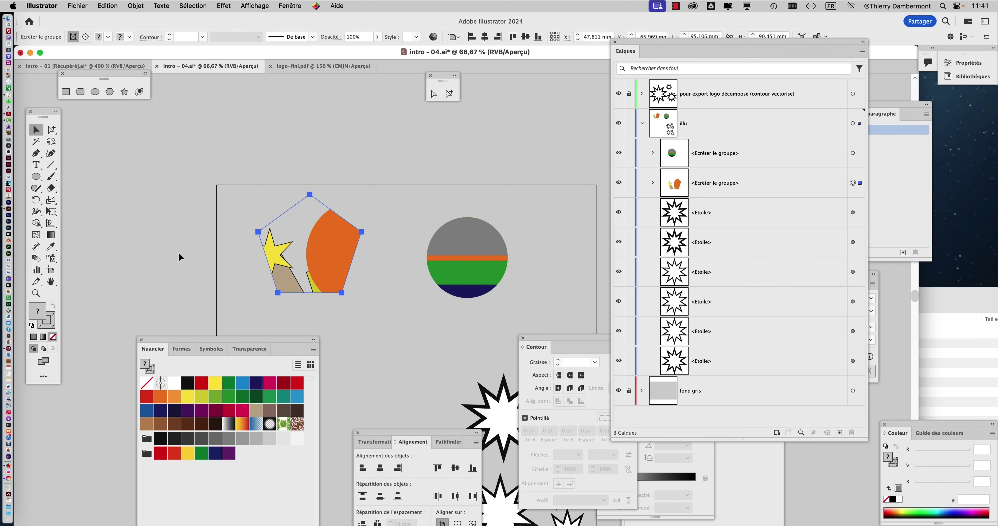
Extend the artboard's top-left corner outward and place both clip groups side by side on it.
{"action": "left_click", "coordinate": [51, 270]}
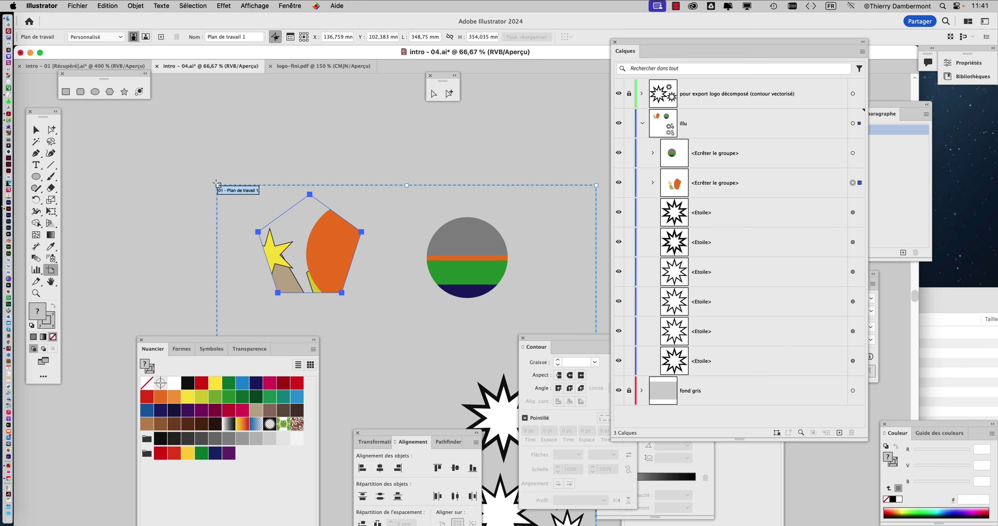
{"action": "left_click_drag", "start_coordinate": [217, 186], "coordinate": [127, 118]}
{"action": "key", "text": "Escape"}
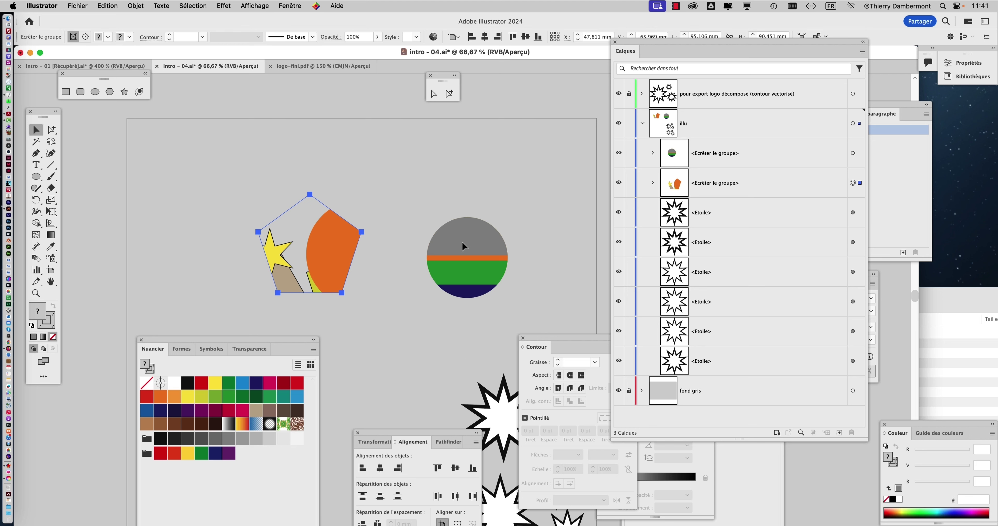
{"action": "left_click_drag", "start_coordinate": [336, 253], "coordinate": [282, 238]}
{"action": "left_click_drag", "start_coordinate": [458, 245], "coordinate": [421, 239]}
{"action": "left_click", "coordinate": [136, 5]}
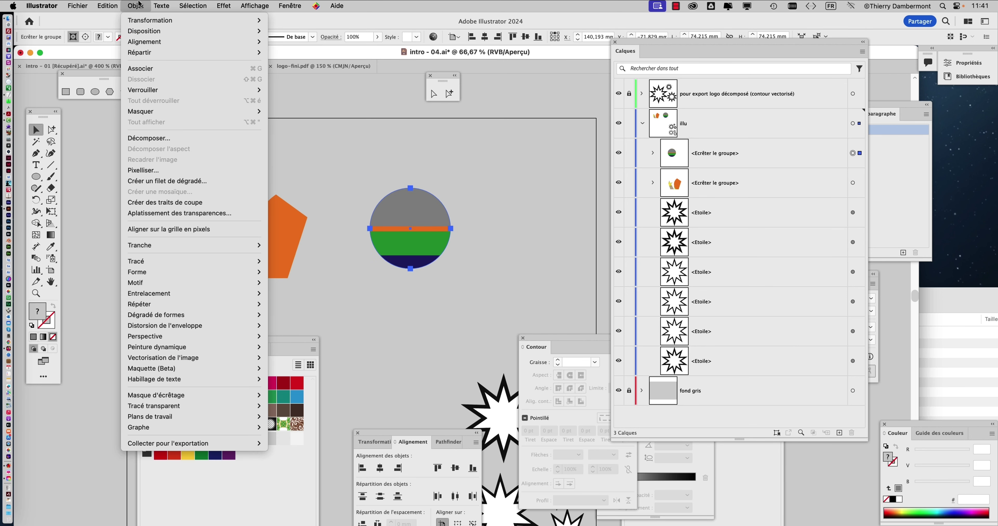
{"action": "mouse_move", "coordinate": [155, 395]}
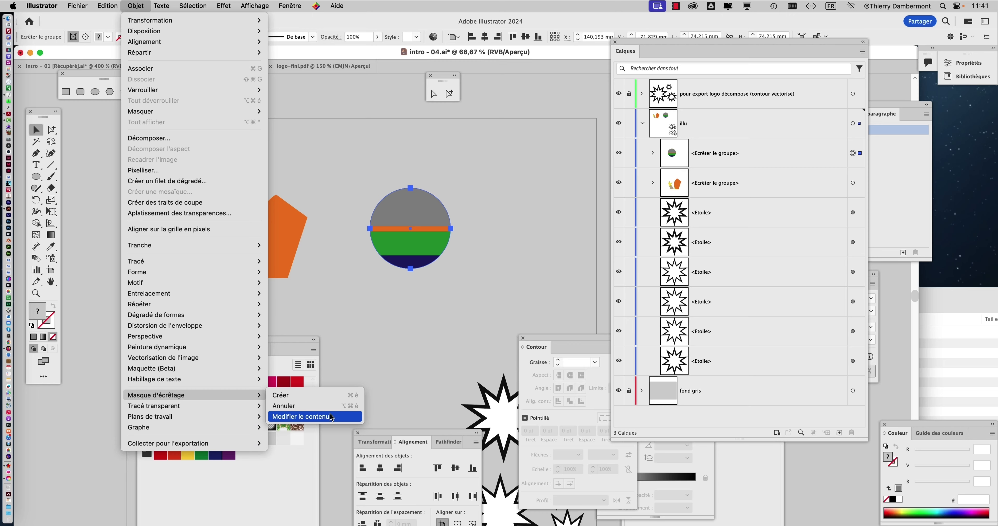
{"action": "left_click", "coordinate": [366, 326]}
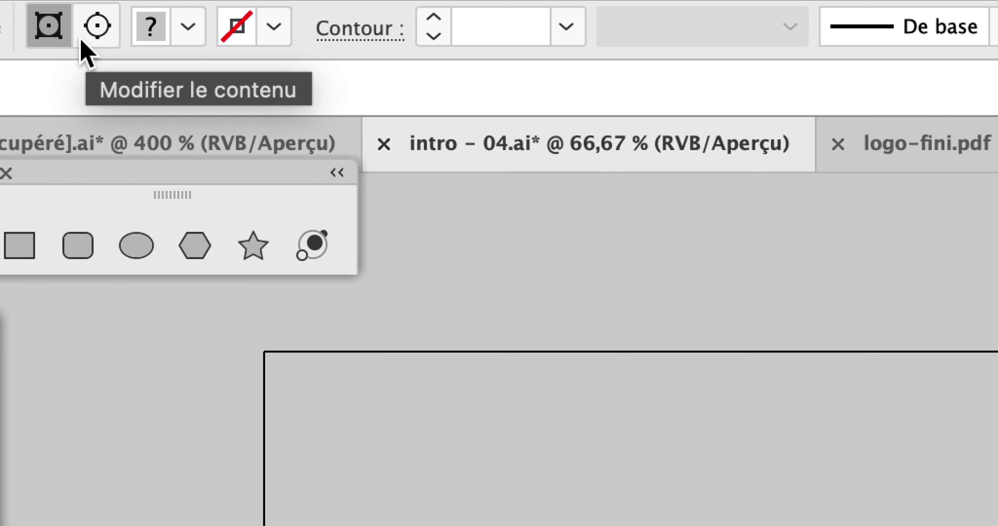
{"action": "left_click", "coordinate": [83, 37]}
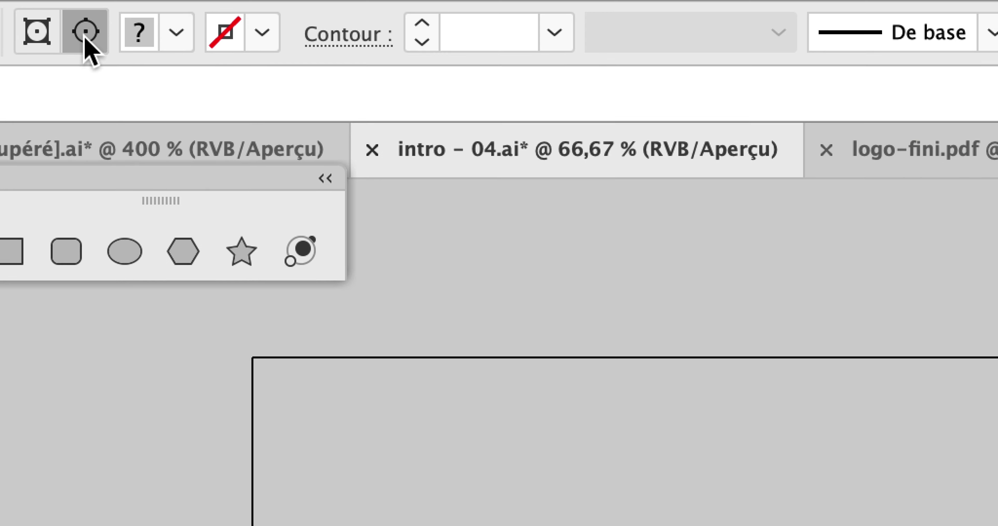
{"action": "left_click", "coordinate": [77, 37]}
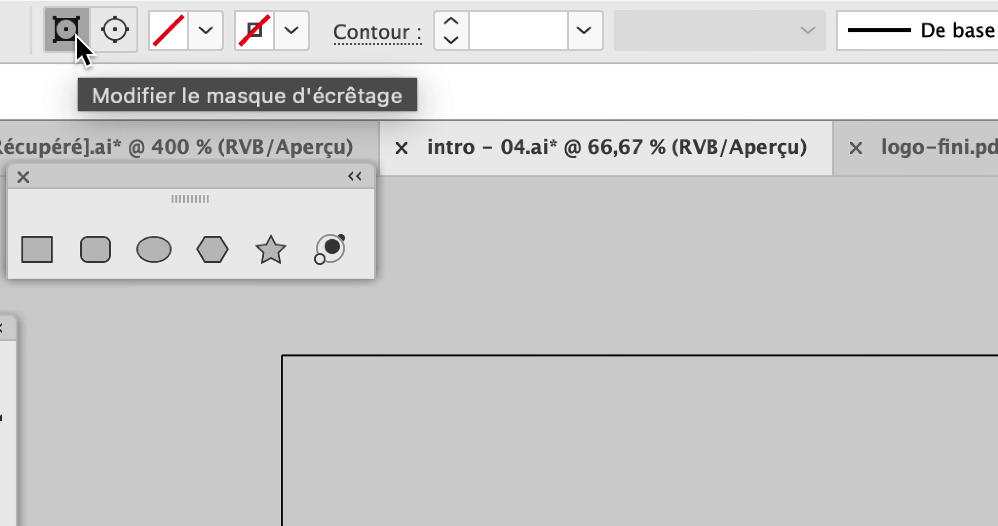
{"action": "left_click", "coordinate": [83, 37]}
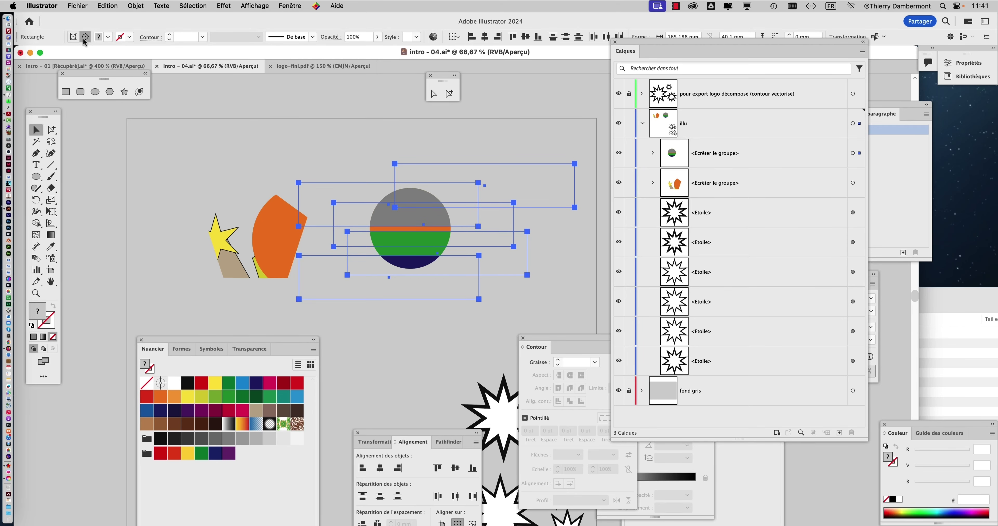
{"action": "left_click", "coordinate": [78, 37]}
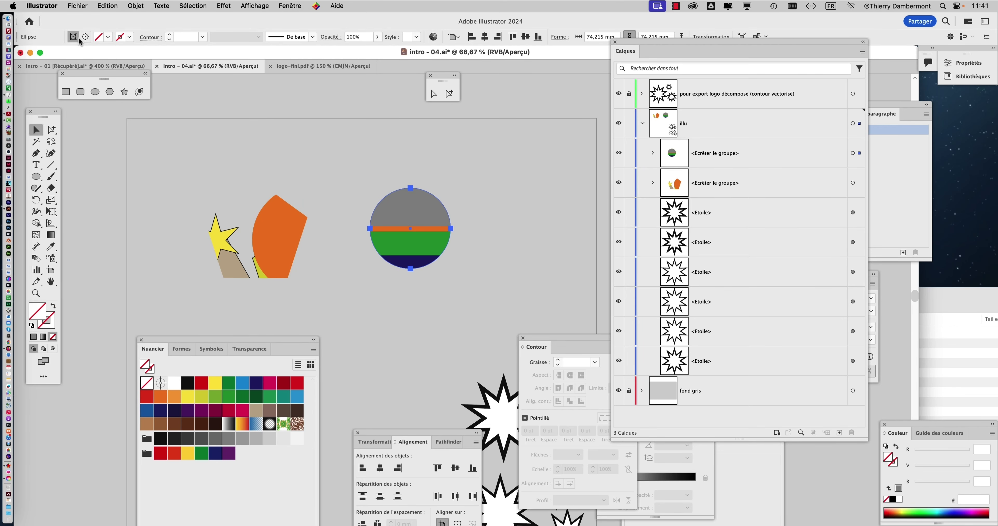
{"action": "left_click", "coordinate": [82, 38]}
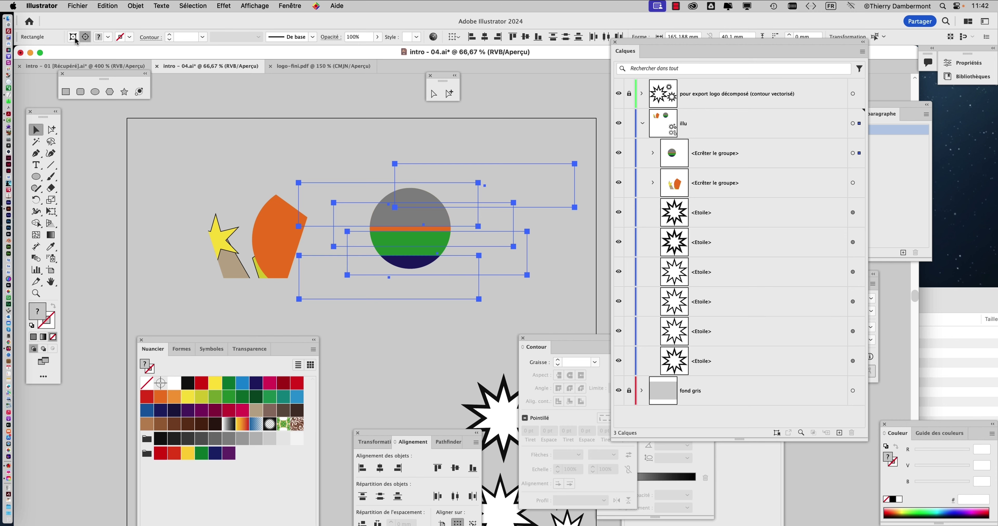
{"action": "left_click", "coordinate": [75, 37]}
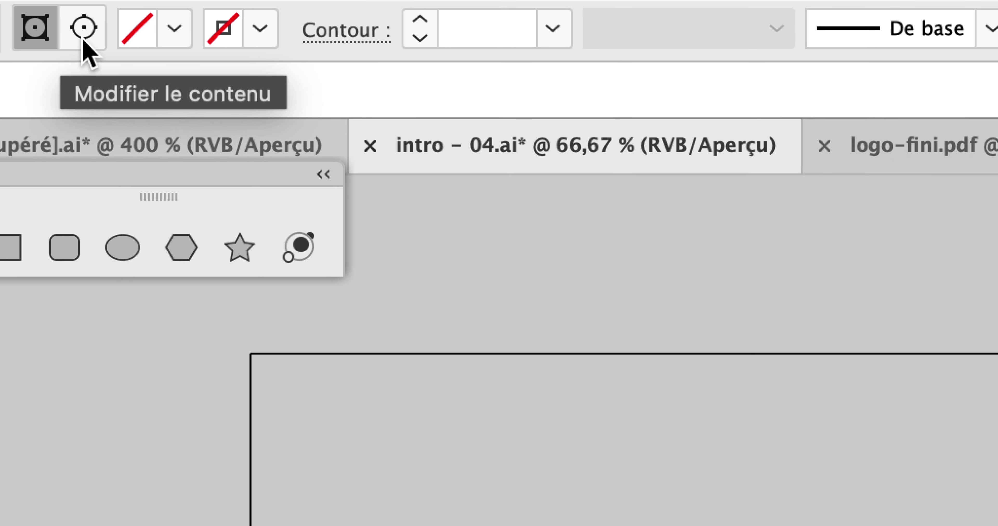
{"action": "left_click", "coordinate": [82, 39]}
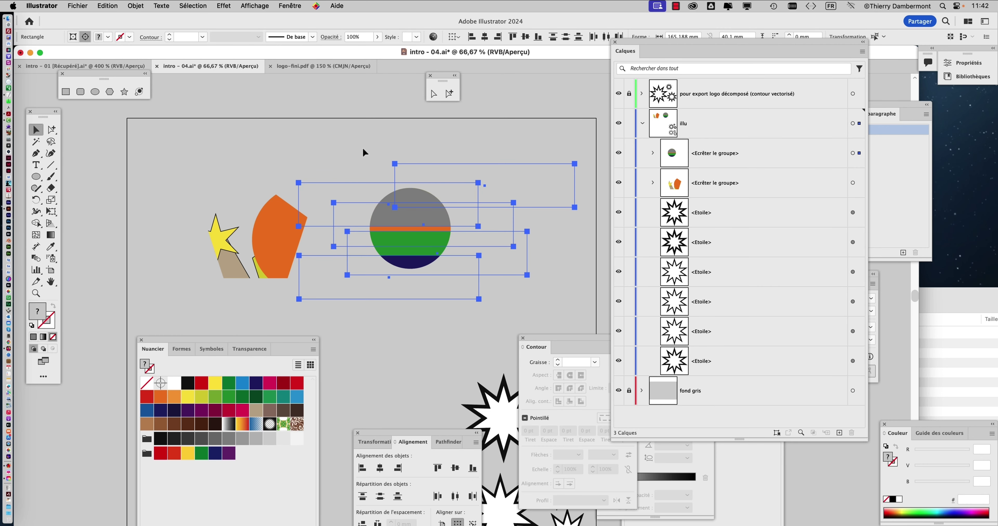
{"action": "left_click", "coordinate": [383, 149]}
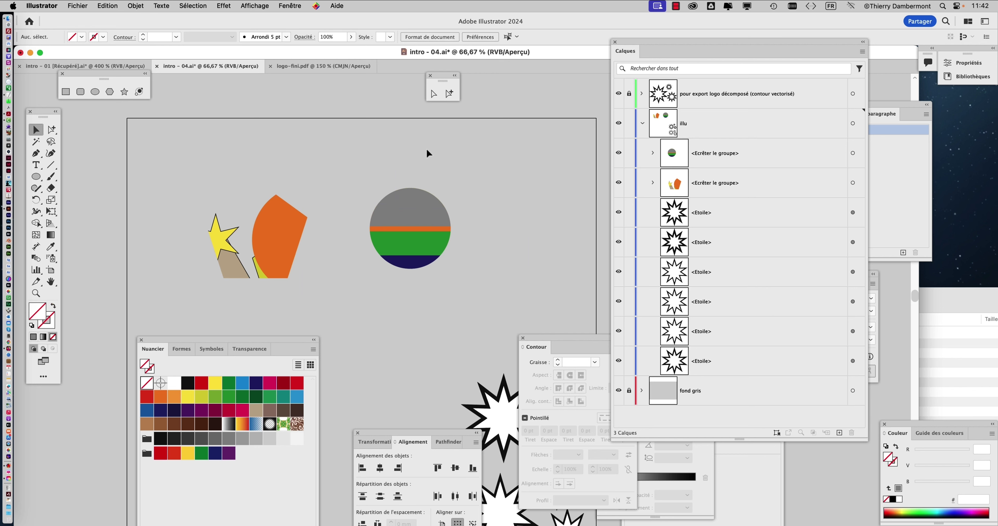
{"action": "left_click", "coordinate": [389, 219]}
{"action": "left_click", "coordinate": [85, 37]}
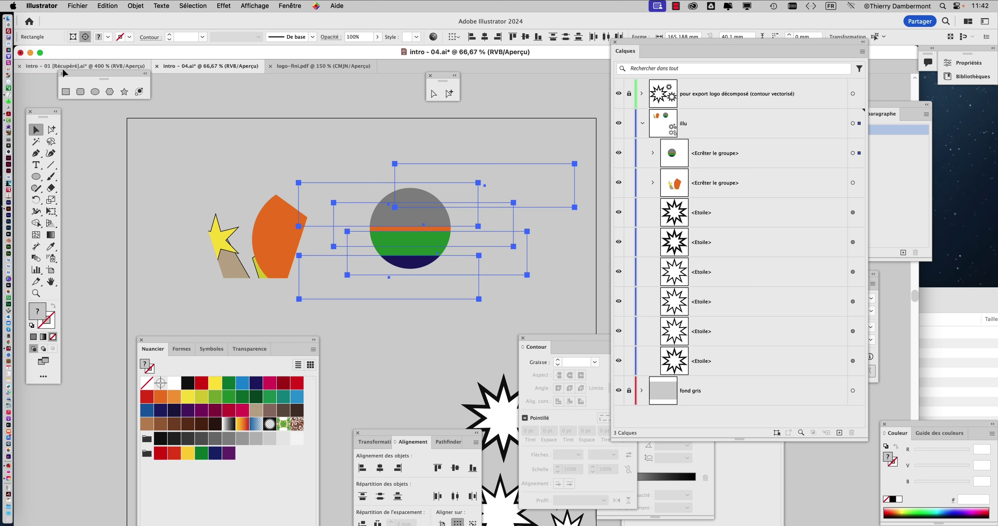
{"action": "left_click", "coordinate": [51, 129]}
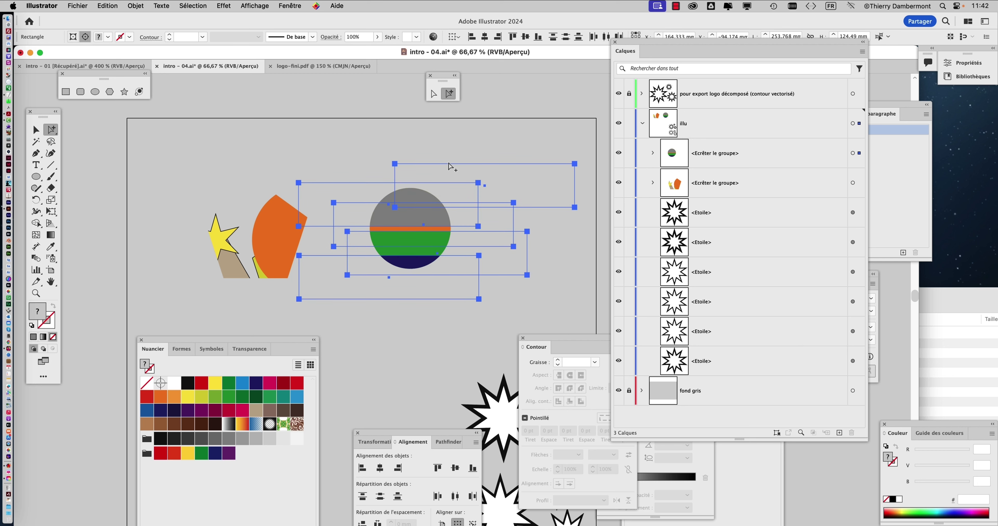
Check the outline view, return to preview, and edit the striped circle clip group's contents.
{"action": "key", "text": "super+y"}
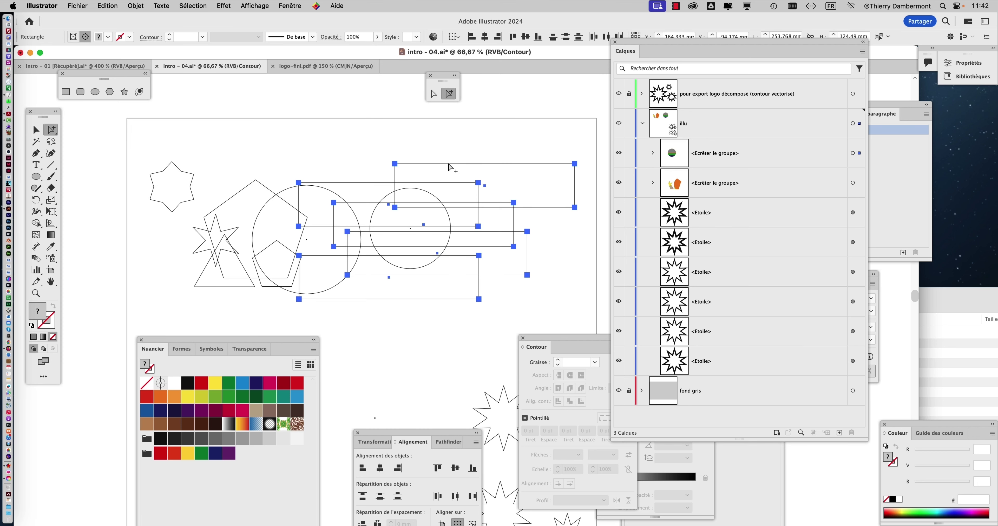
{"action": "left_click", "coordinate": [453, 168]}
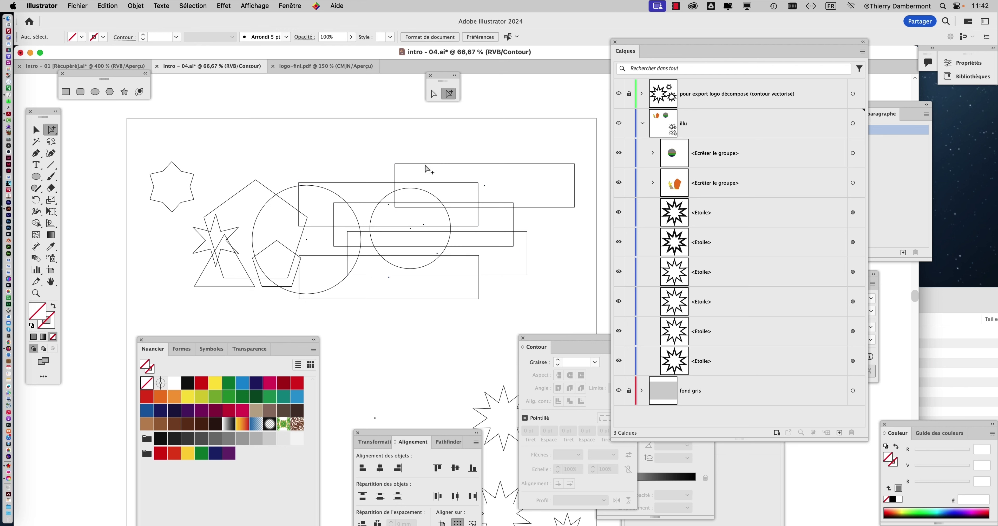
{"action": "left_click", "coordinate": [37, 130]}
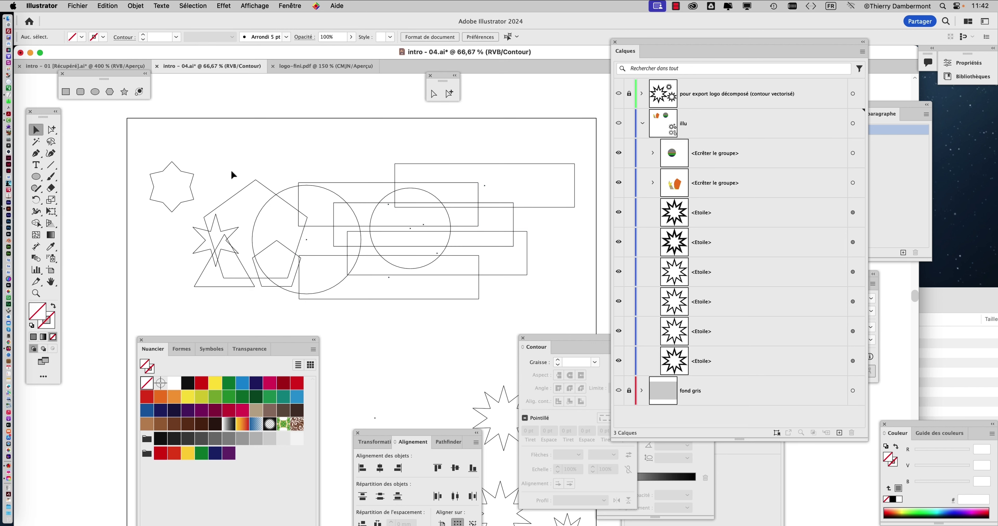
{"action": "key", "text": "ctrl+y"}
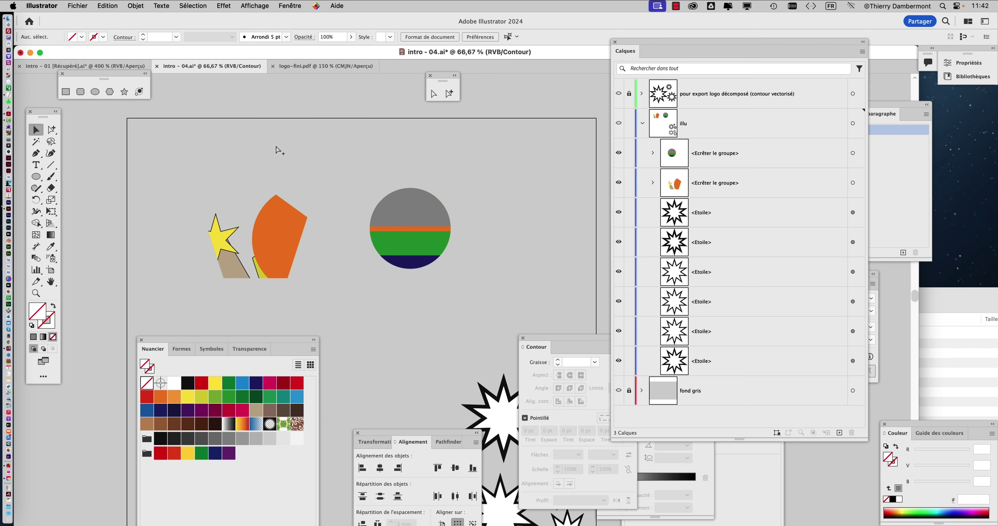
{"action": "left_click", "coordinate": [424, 191]}
{"action": "left_click", "coordinate": [86, 38]}
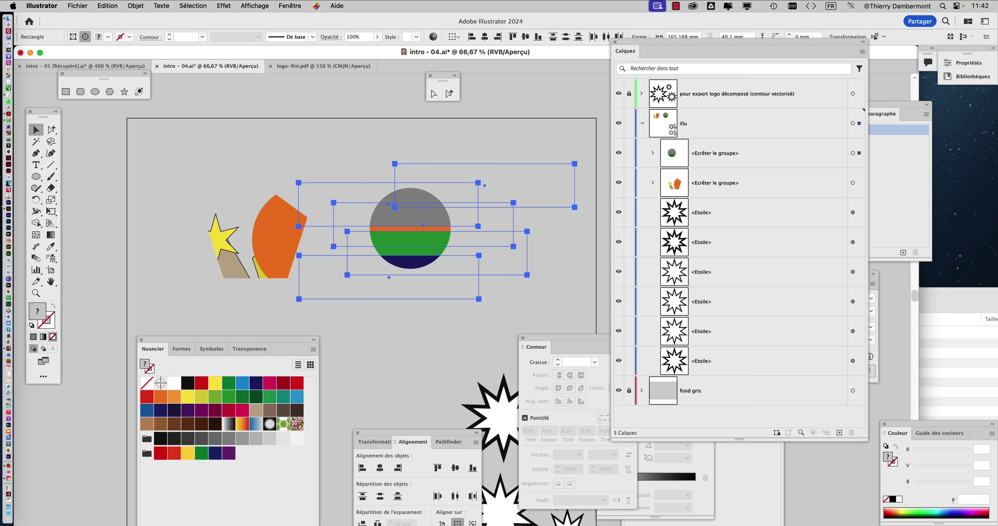
Shift the circle's clipped stripes so yellow shows at the top above orange and green.
{"action": "left_click_drag", "start_coordinate": [417, 158], "coordinate": [428, 186]}
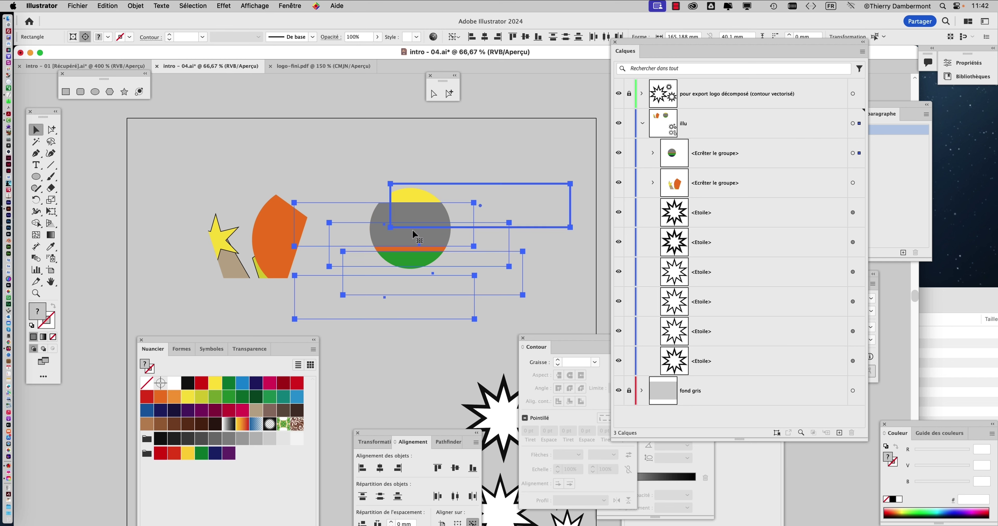
{"action": "left_click", "coordinate": [50, 132]}
{"action": "left_click", "coordinate": [403, 264]}
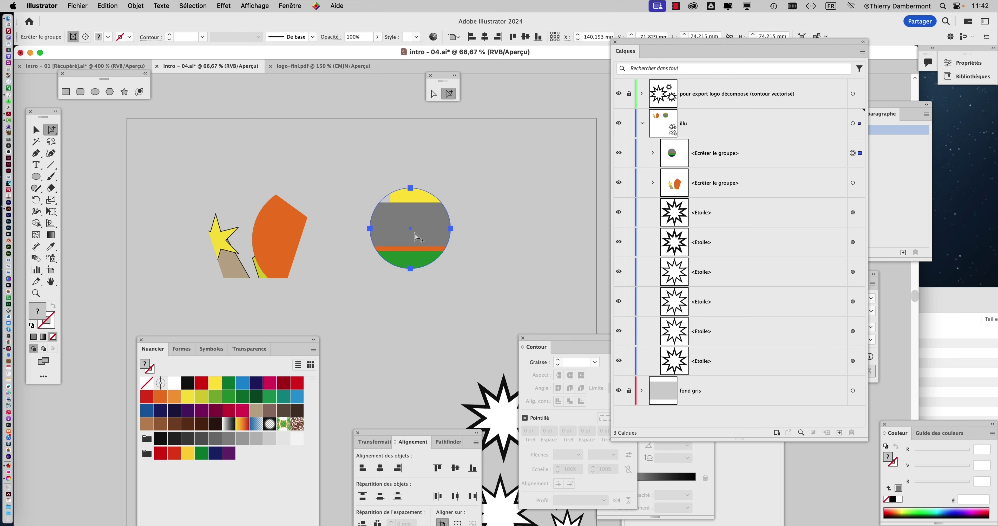
{"action": "left_click", "coordinate": [85, 37]}
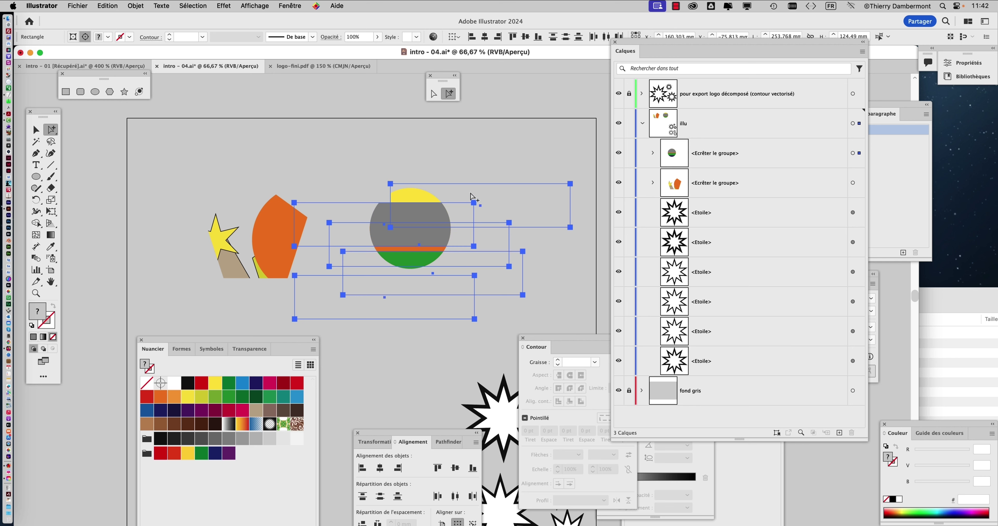
{"action": "left_click", "coordinate": [462, 182]}
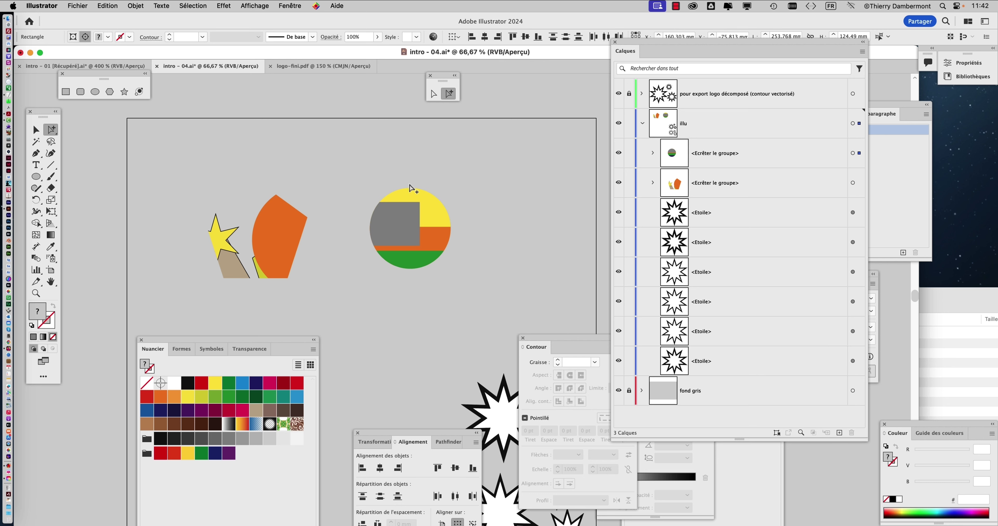
{"action": "left_click", "coordinate": [428, 229]}
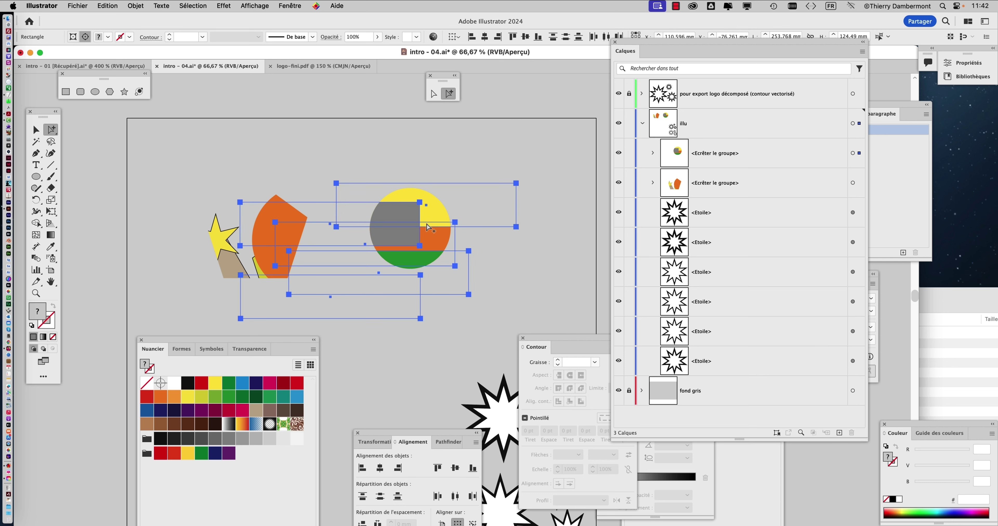
Select the yellow rectangle inside the circle with the Direct Selection tool.
{"action": "left_click", "coordinate": [51, 132]}
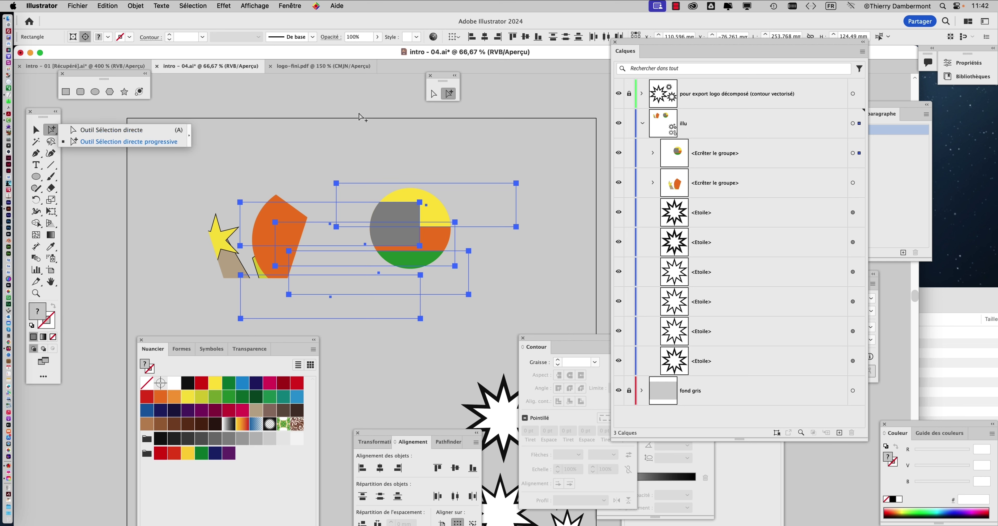
{"action": "left_click", "coordinate": [430, 97]}
{"action": "left_click", "coordinate": [428, 182]}
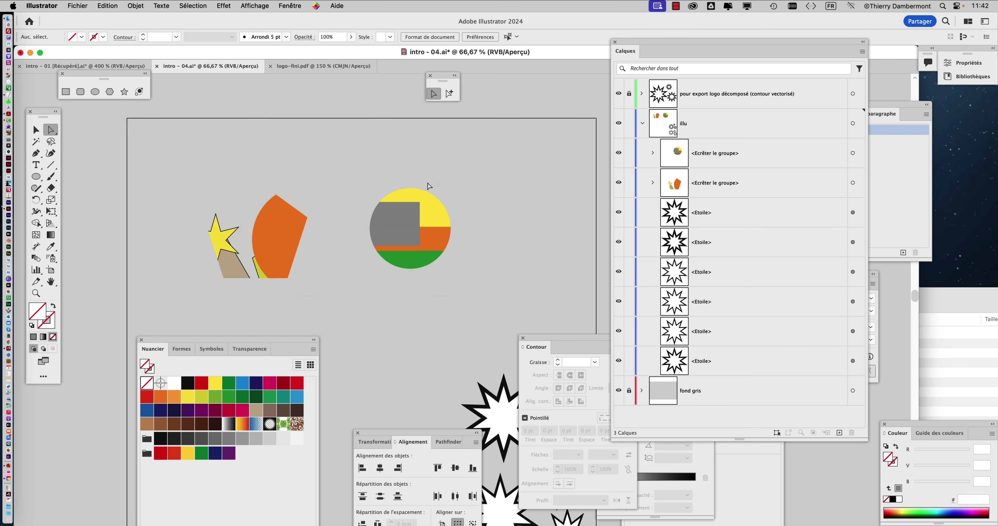
{"action": "left_click", "coordinate": [428, 198]}
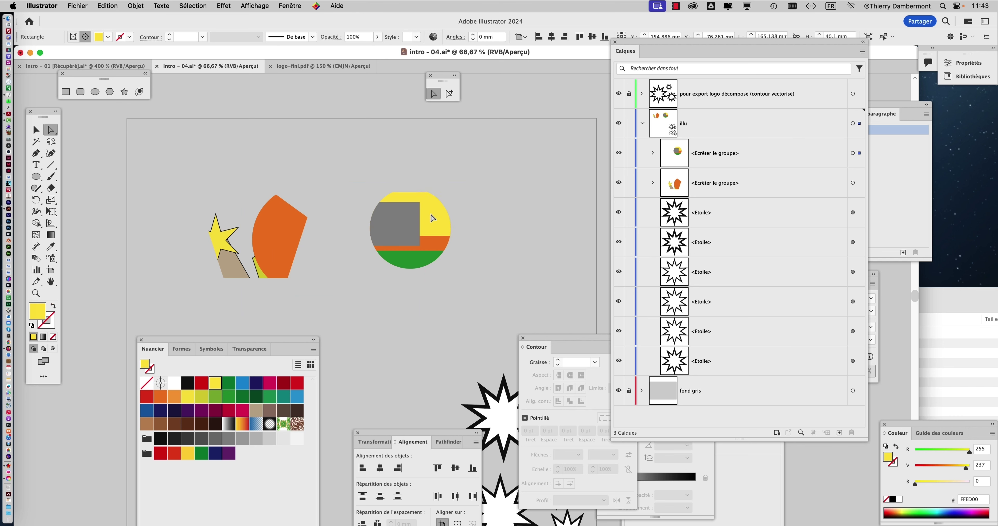
Move the grey and orange rectangles into place and shift the circular mask to reveal a navy corner.
{"action": "left_click", "coordinate": [433, 219]}
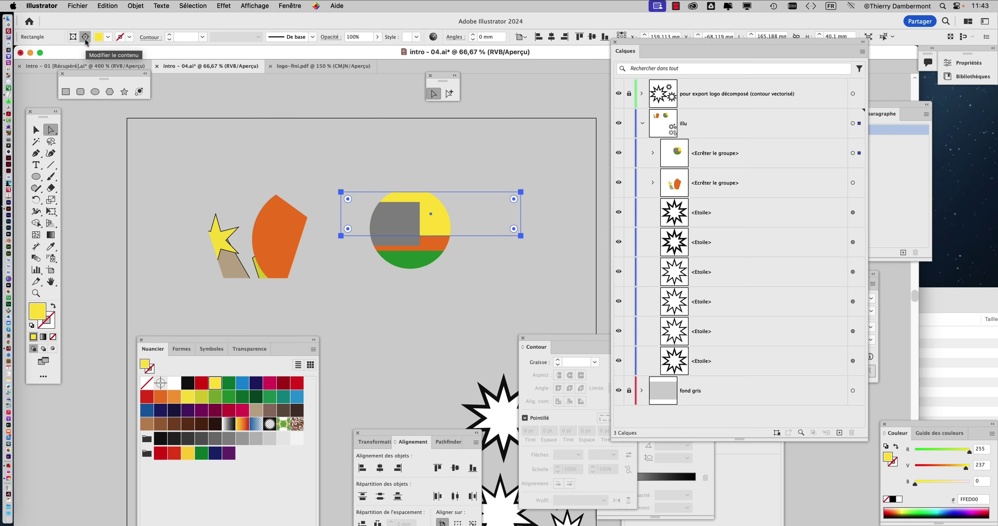
{"action": "left_click", "coordinate": [85, 38]}
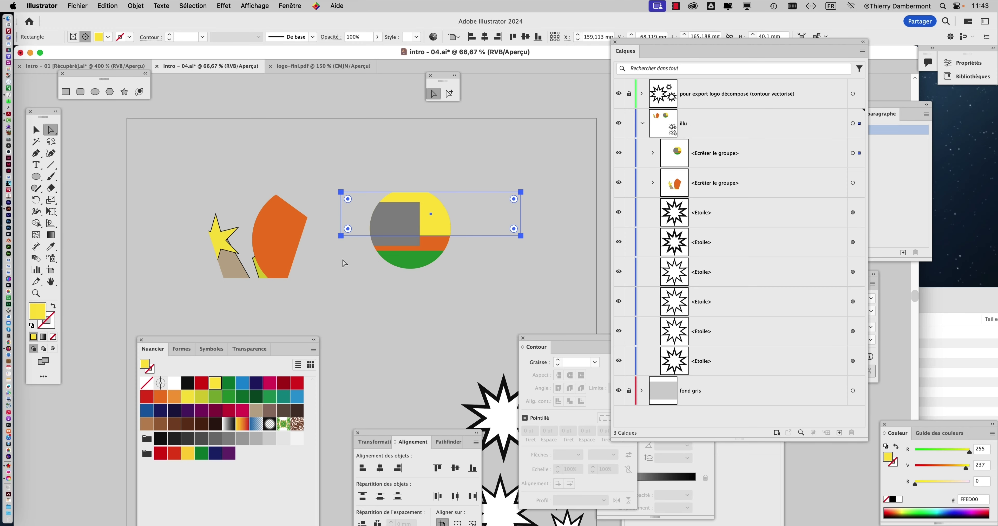
{"action": "left_click_drag", "start_coordinate": [393, 224], "coordinate": [411, 228]}
{"action": "left_click_drag", "start_coordinate": [480, 231], "coordinate": [570, 216]}
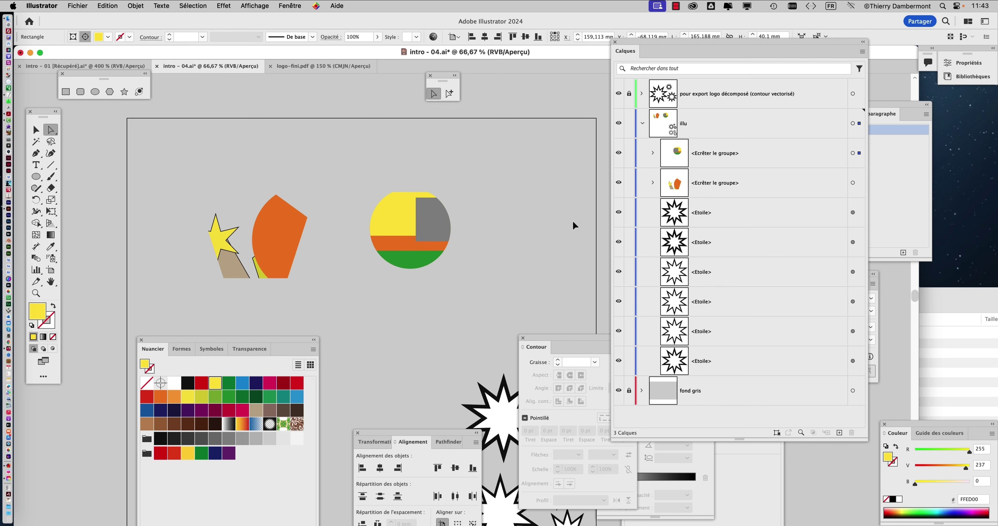
{"action": "mouse_move", "coordinate": [348, 209]}
{"action": "left_mouse_down"}
{"action": "mouse_move", "coordinate": [449, 259]}
{"action": "mouse_move", "coordinate": [371, 237]}
{"action": "left_mouse_up"}
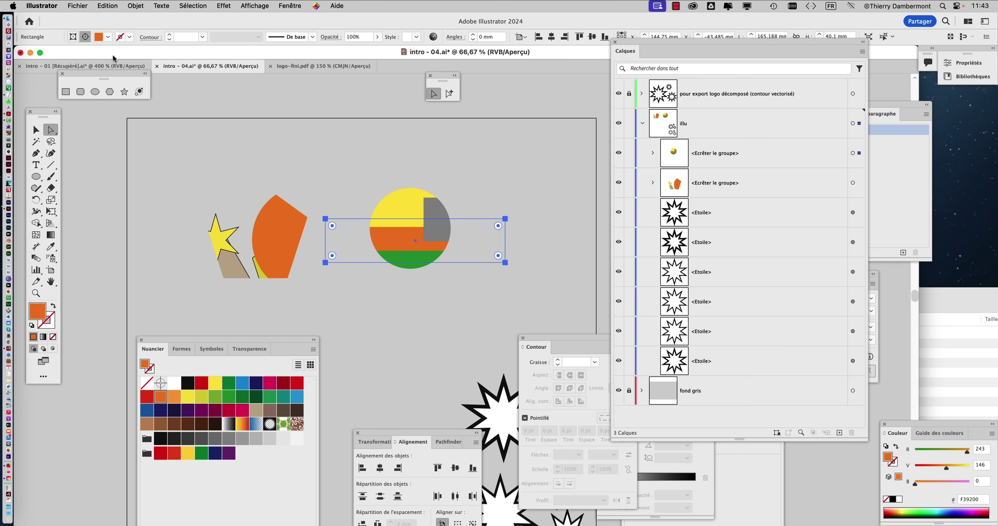
{"action": "left_click", "coordinate": [73, 38]}
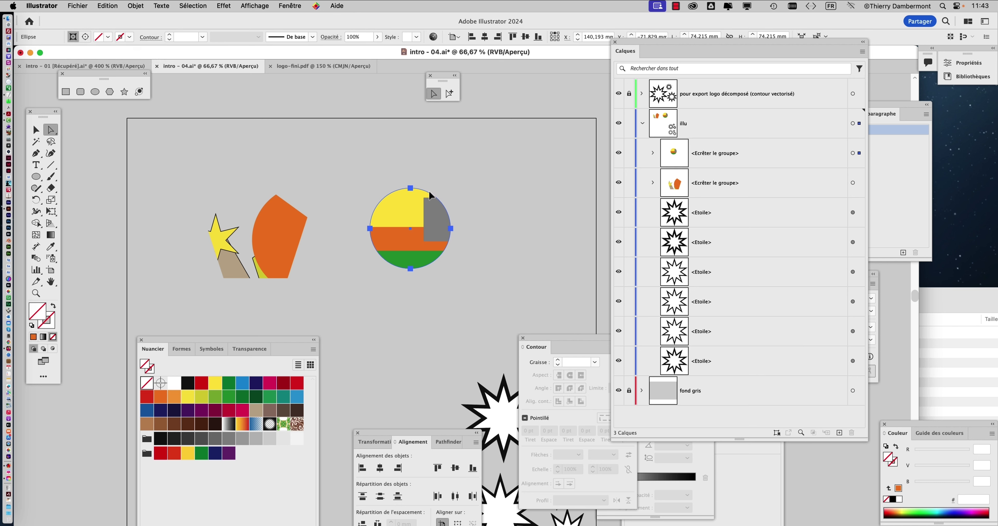
{"action": "left_click_drag", "start_coordinate": [428, 190], "coordinate": [444, 202]}
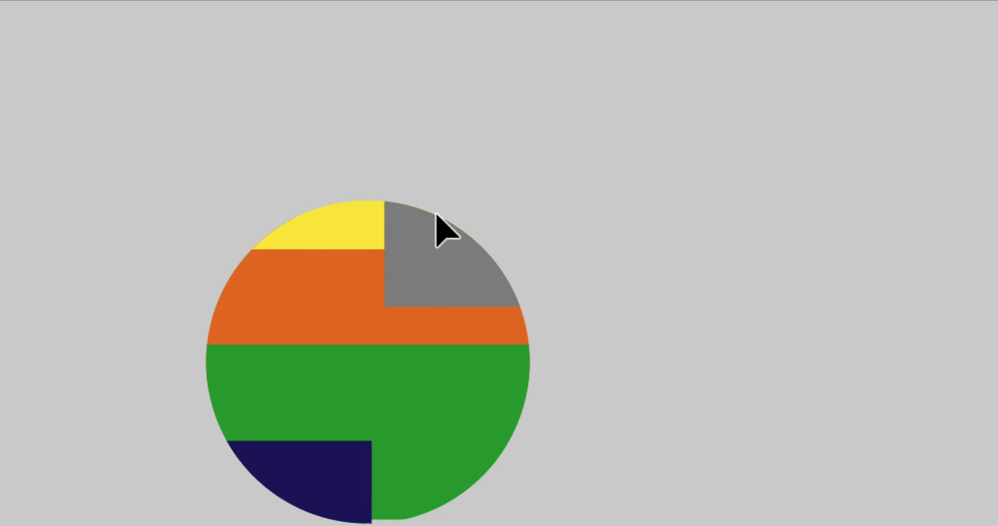
Select the pentagon clip group holding the star and orange shape.
{"action": "left_click", "coordinate": [436, 215]}
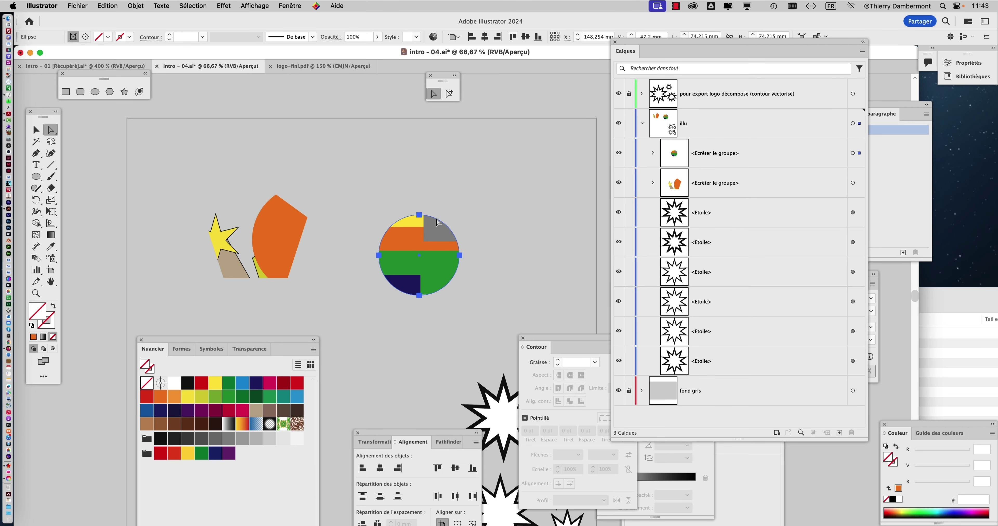
{"action": "left_click", "coordinate": [36, 130]}
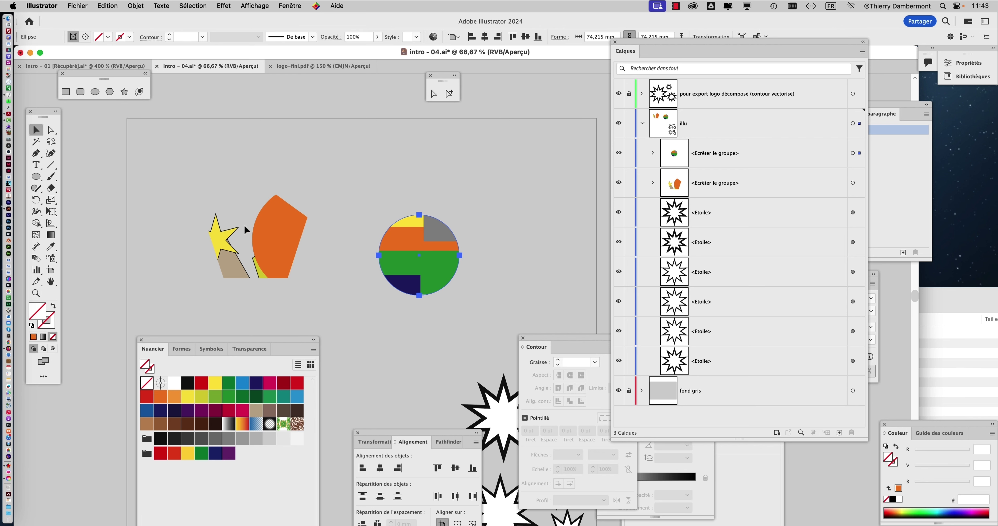
{"action": "left_click", "coordinate": [256, 232]}
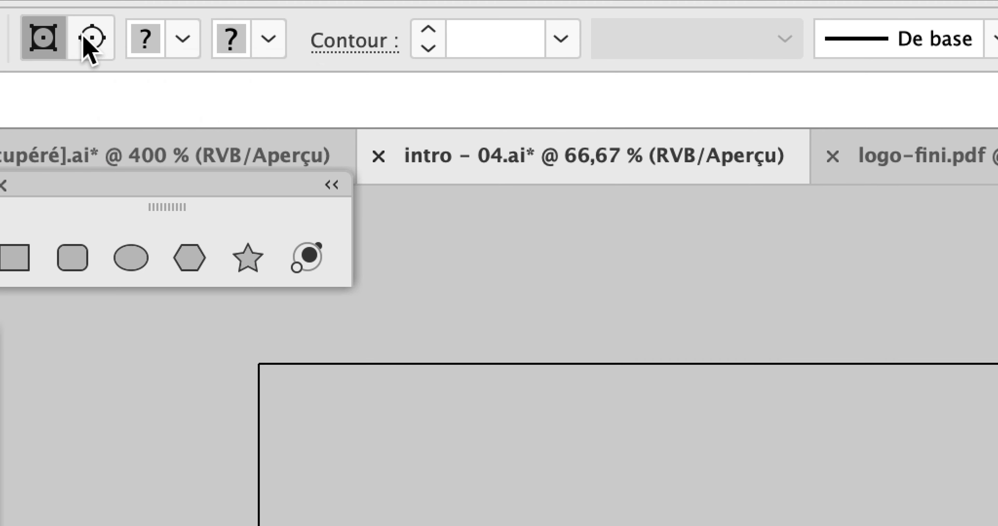
Nudge the star clip group's inner paths slightly right and switch to Outline view.
{"action": "left_click", "coordinate": [84, 38]}
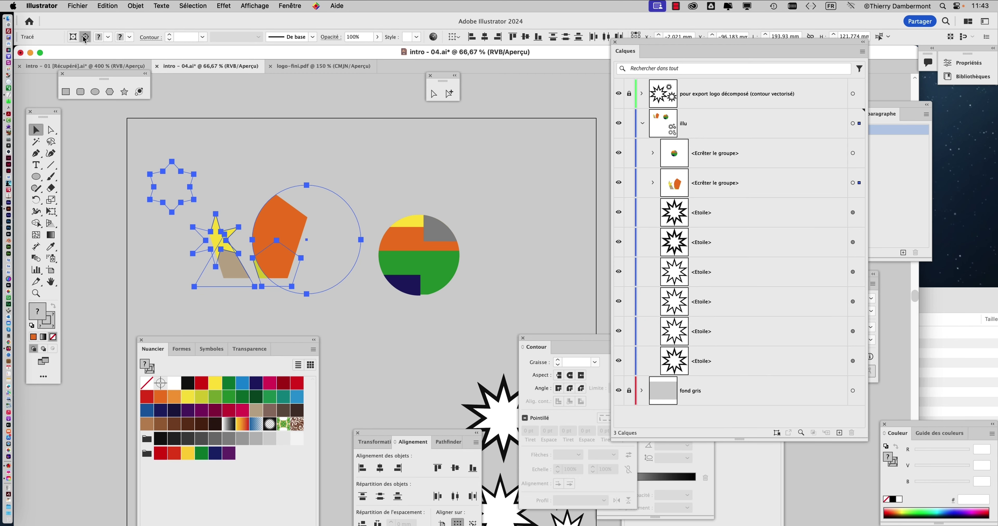
{"action": "left_click", "coordinate": [51, 131]}
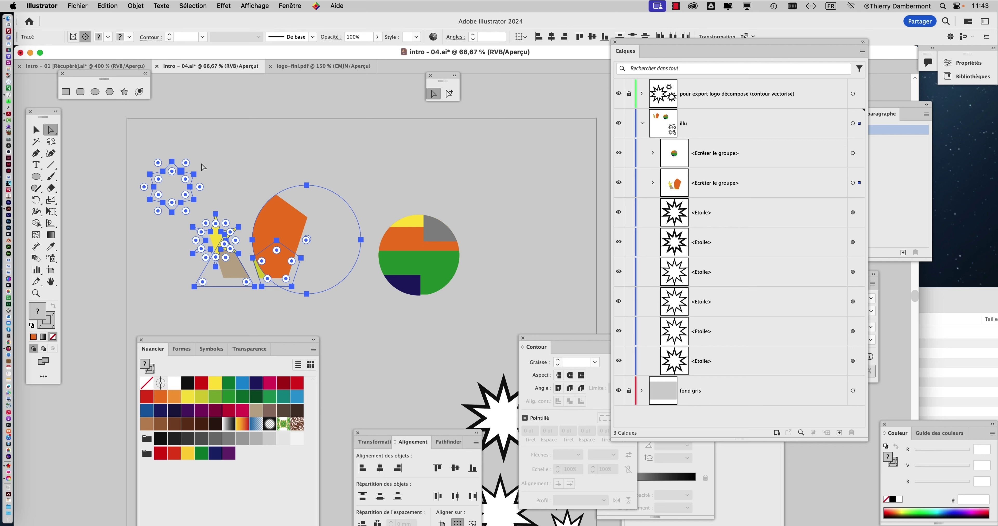
{"action": "left_click", "coordinate": [183, 176]}
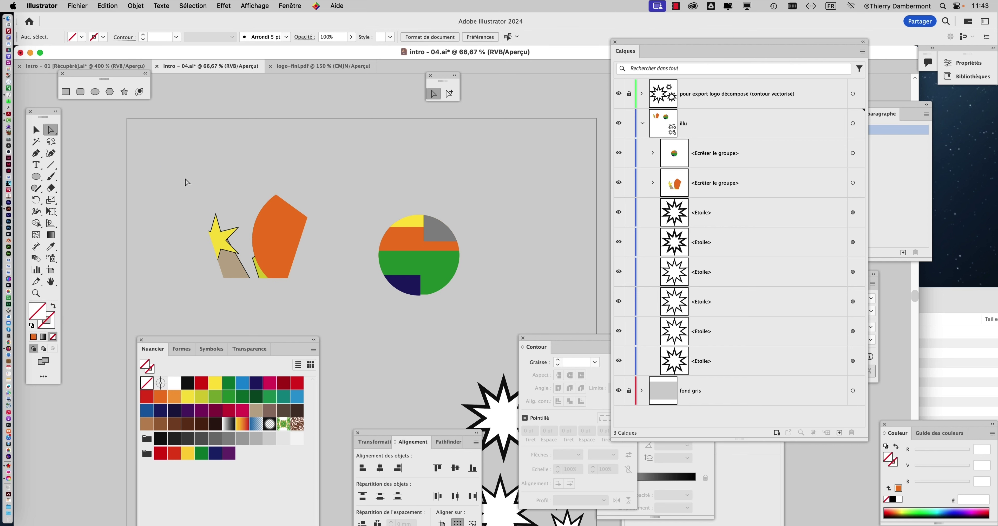
{"action": "left_click", "coordinate": [34, 131]}
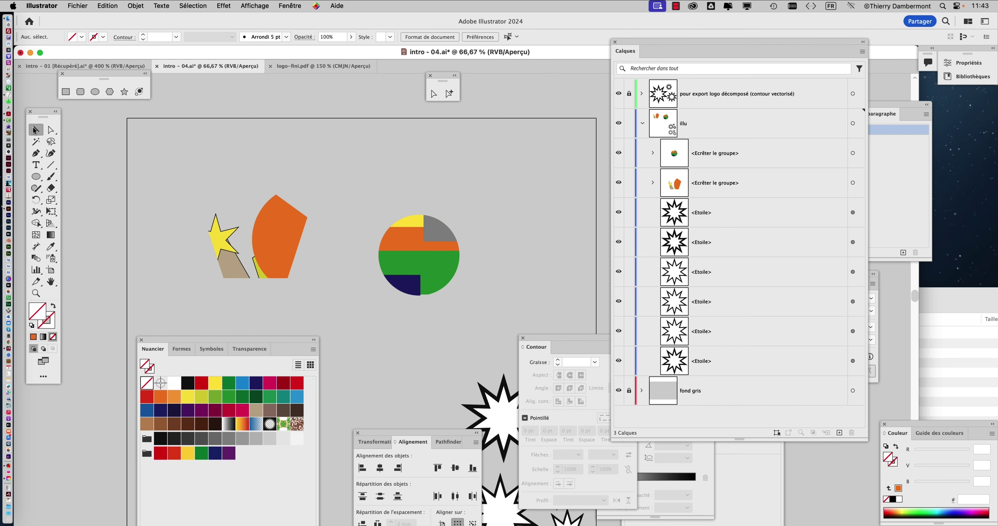
{"action": "left_click", "coordinate": [279, 233]}
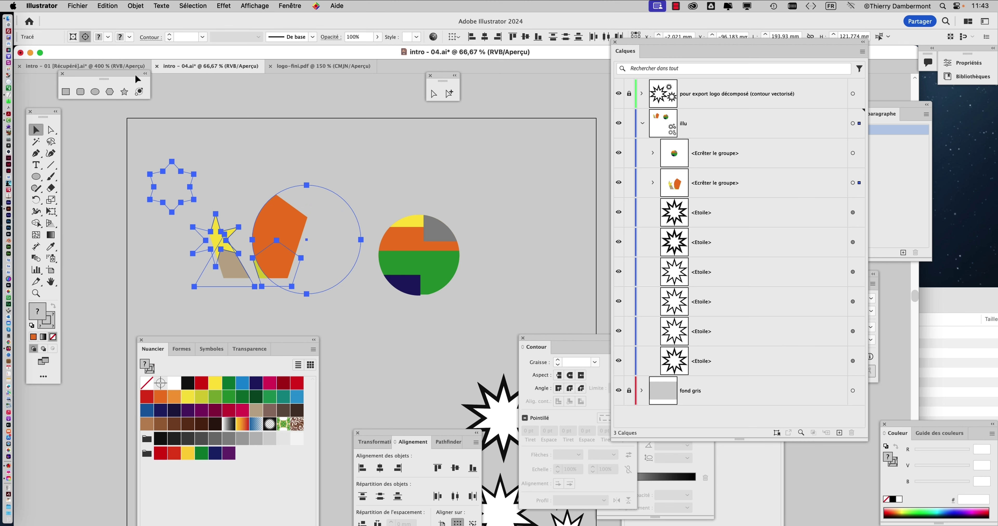
{"action": "left_click", "coordinate": [53, 131]}
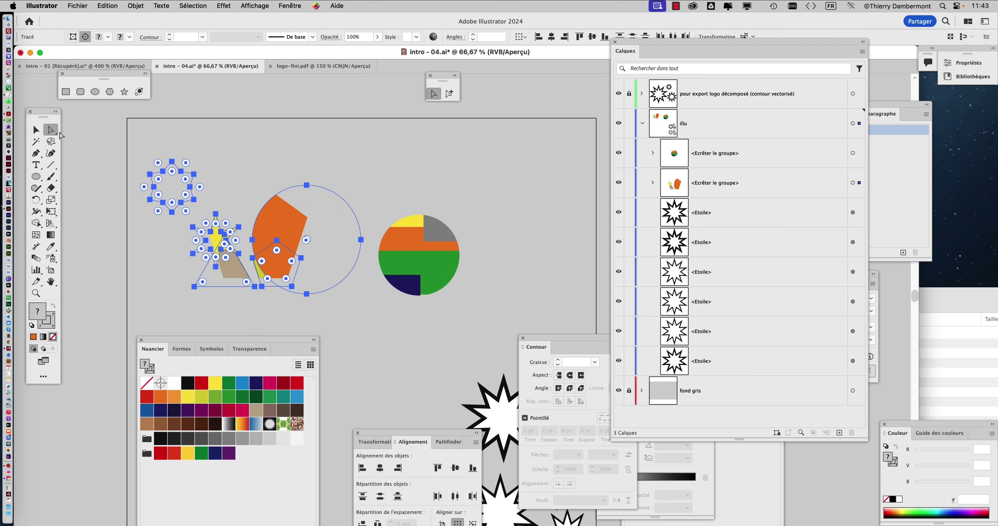
{"action": "left_click_drag", "start_coordinate": [190, 176], "coordinate": [199, 177]}
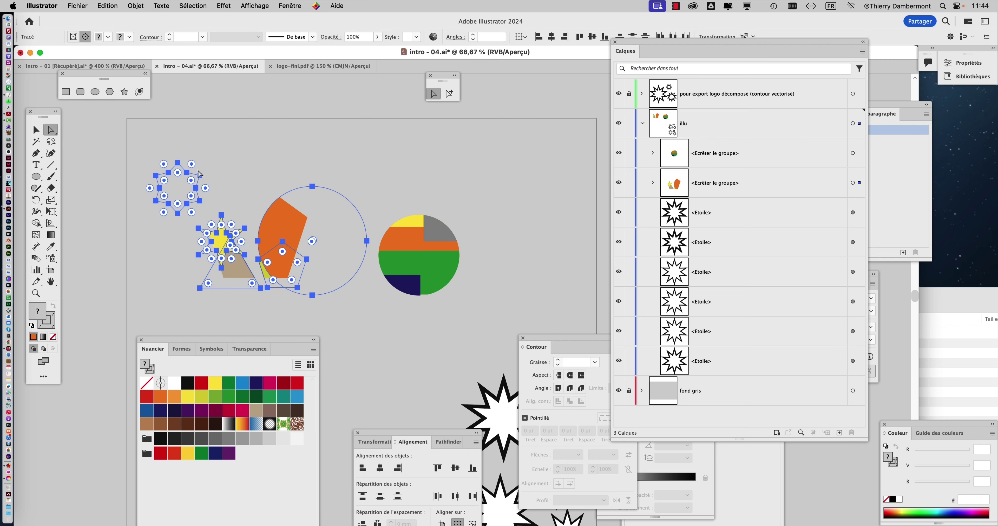
{"action": "key", "text": "ctrl+y"}
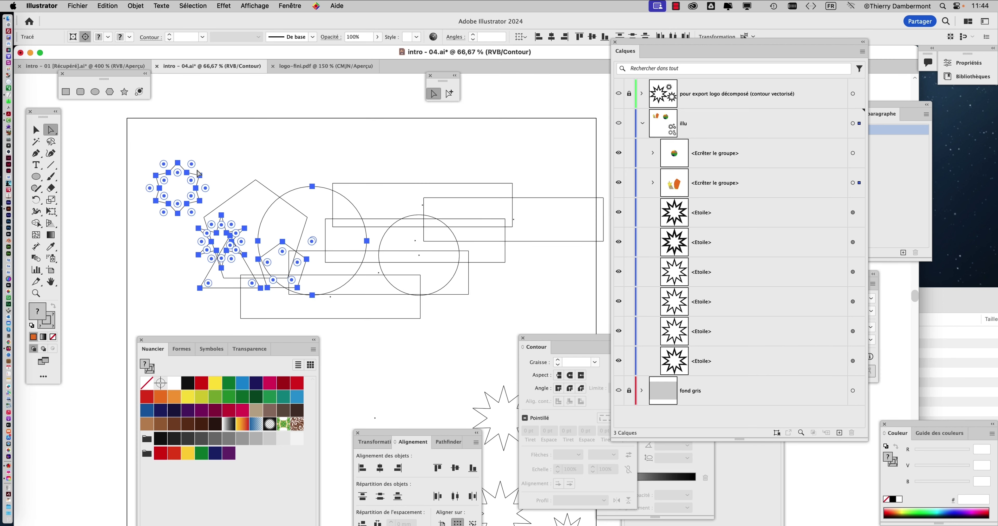
Return to full-colour preview and reselect the pentagon clipping group.
{"action": "left_click", "coordinate": [199, 174]}
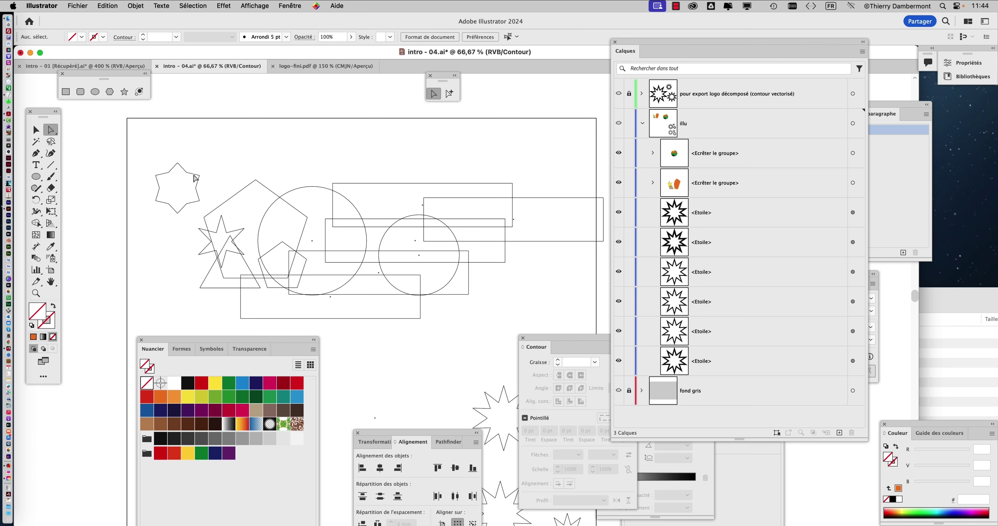
{"action": "key", "text": "ctrl+y"}
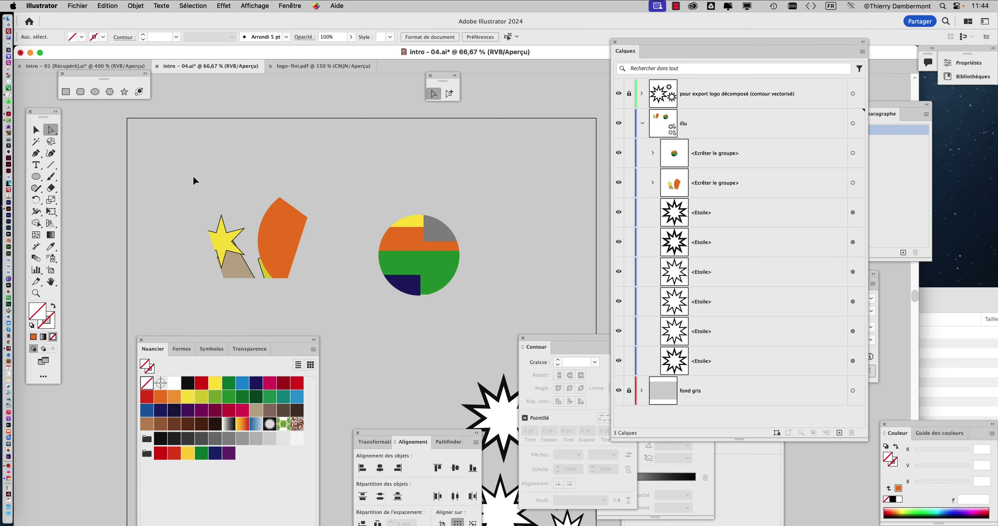
{"action": "left_click", "coordinate": [37, 130]}
{"action": "left_click", "coordinate": [243, 238]}
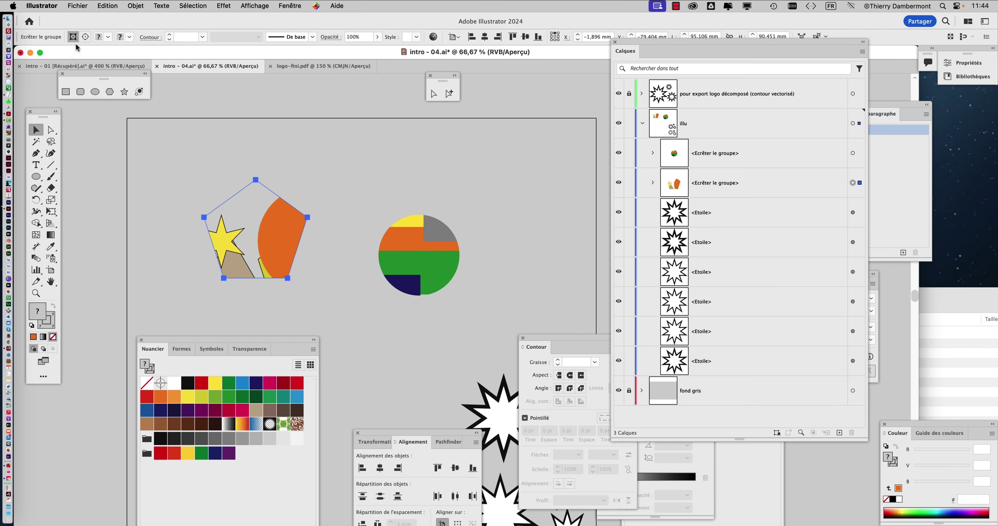
{"action": "left_click", "coordinate": [51, 130]}
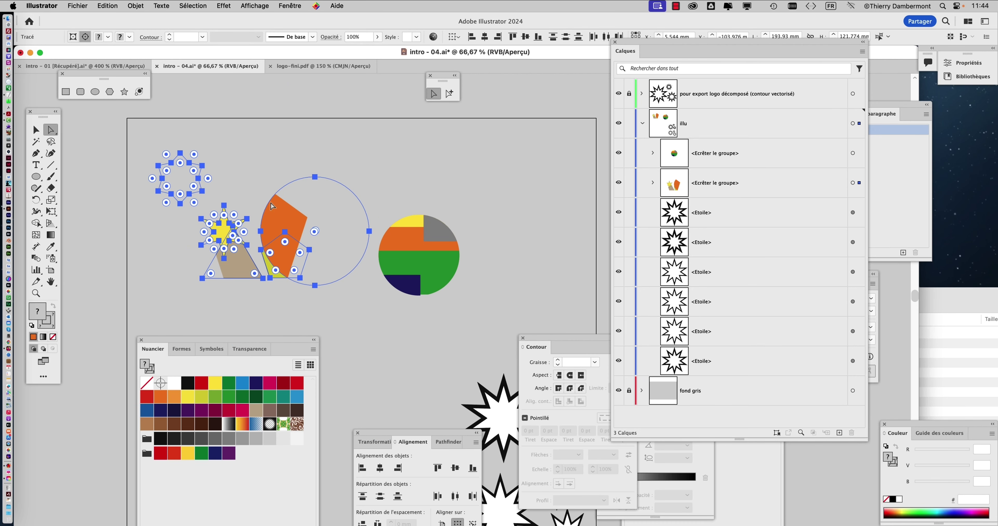
{"action": "left_click", "coordinate": [270, 169]}
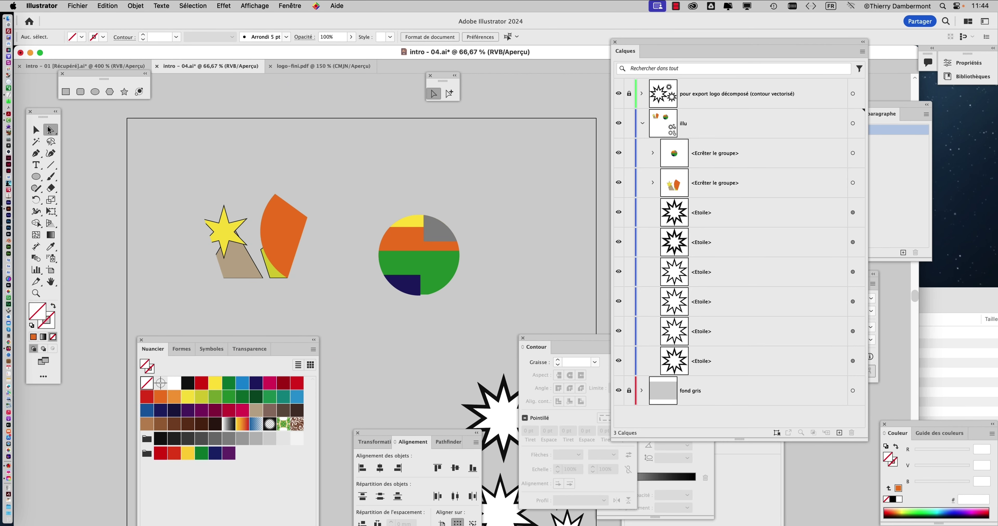
{"action": "left_click", "coordinate": [36, 130]}
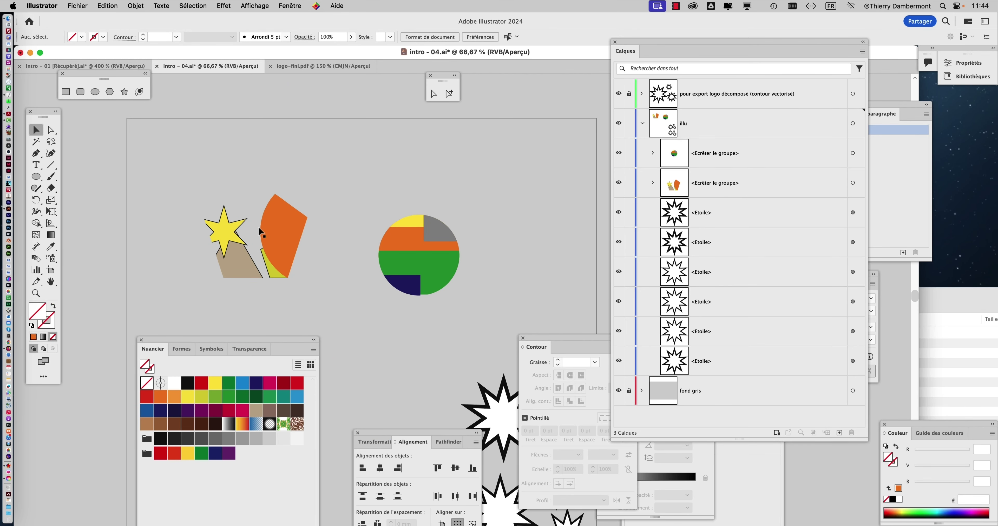
{"action": "left_click", "coordinate": [265, 232]}
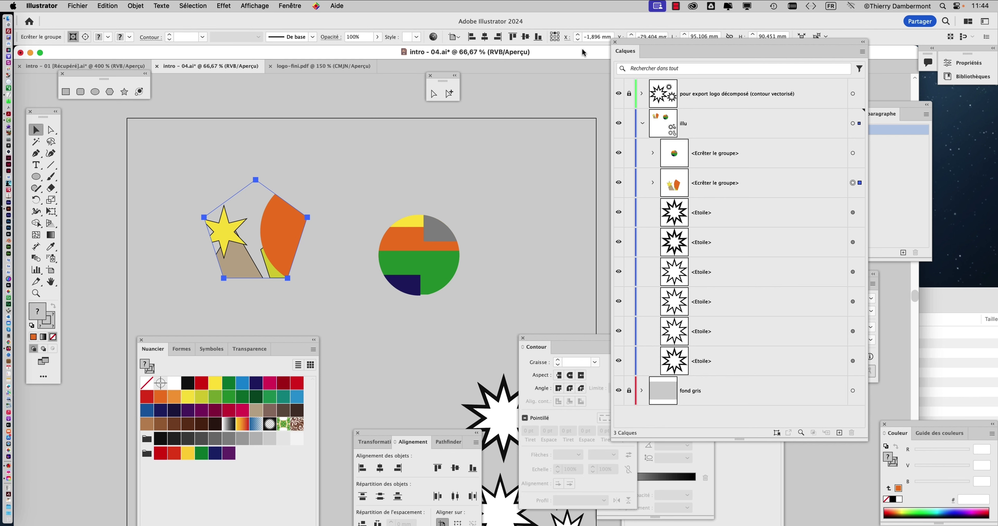
Expand the star-and-orange clip group in the Layers panel to show its contents.
{"action": "left_click_drag", "start_coordinate": [639, 47], "coordinate": [529, 48]}
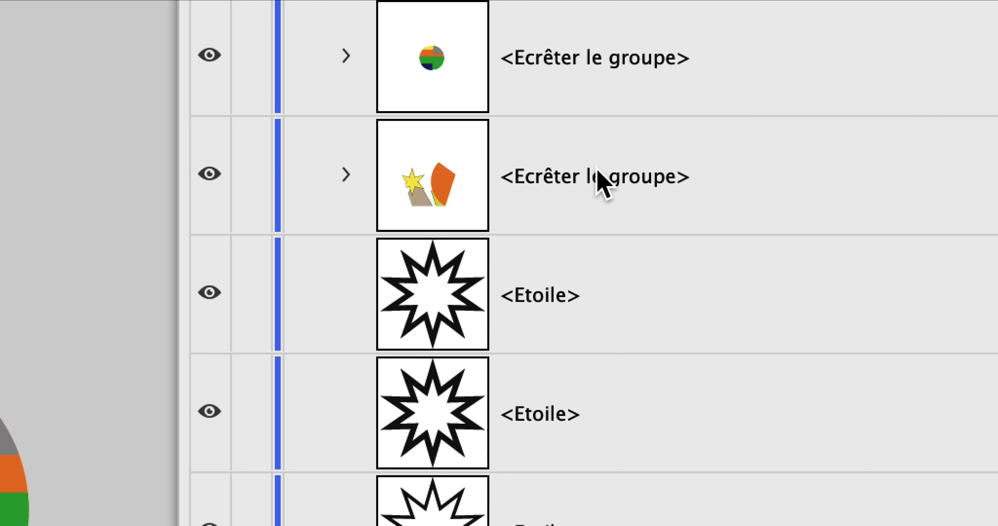
{"action": "left_click", "coordinate": [595, 175]}
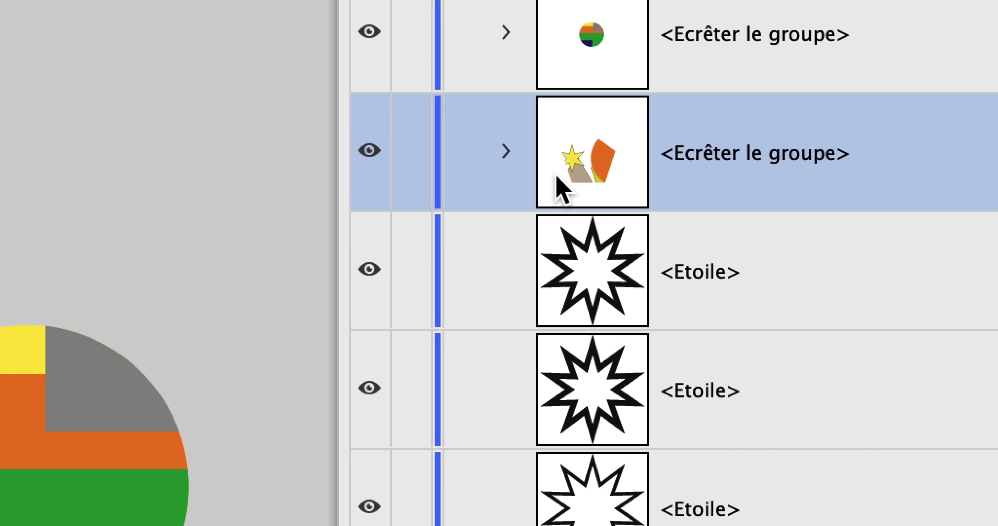
{"action": "left_click", "coordinate": [299, 153]}
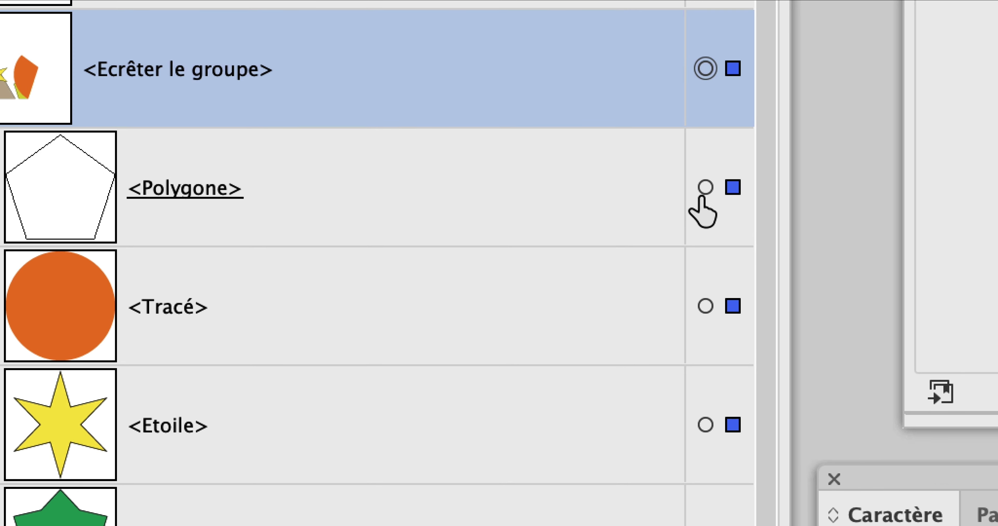
{"action": "left_click", "coordinate": [703, 192]}
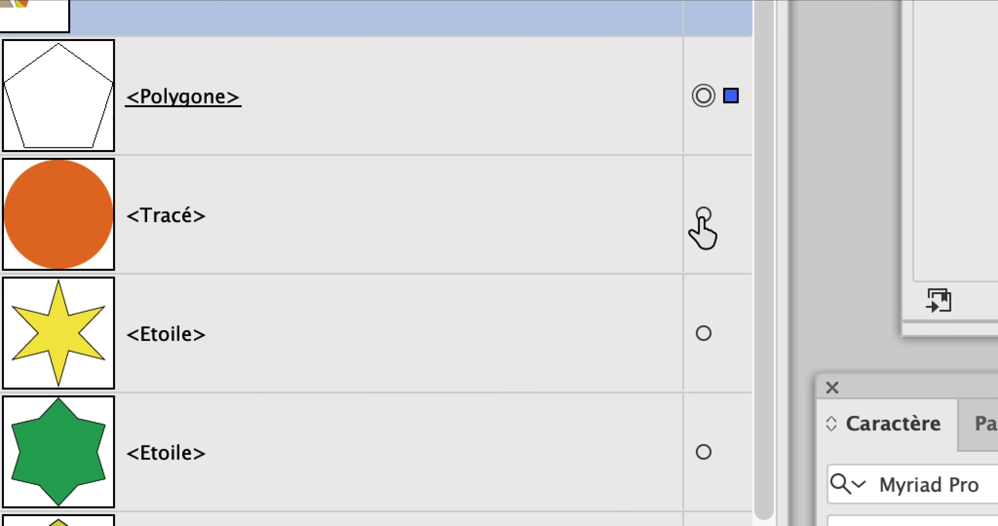
Target the orange circle and the yellow-green pentagon inside the clip group.
{"action": "left_click", "coordinate": [703, 216]}
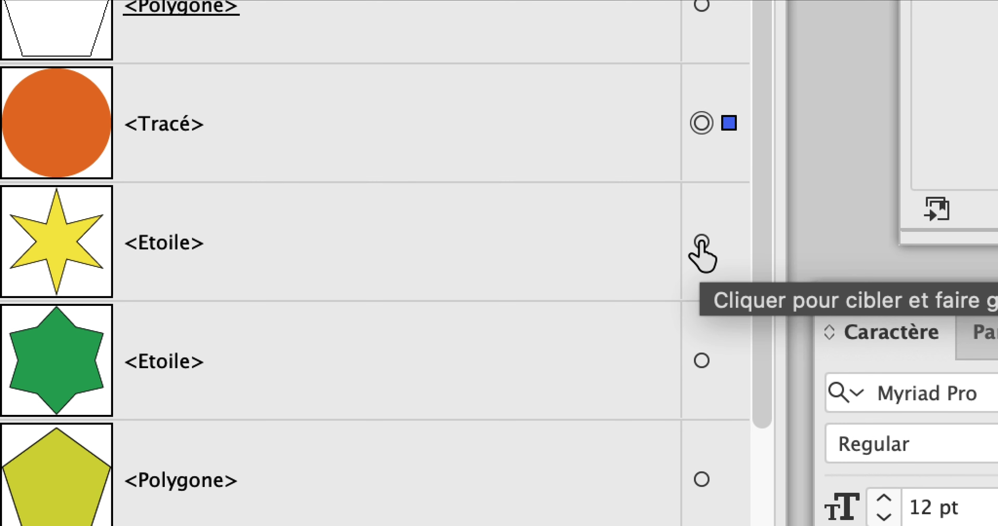
{"action": "left_click", "coordinate": [701, 242], "text": "shift"}
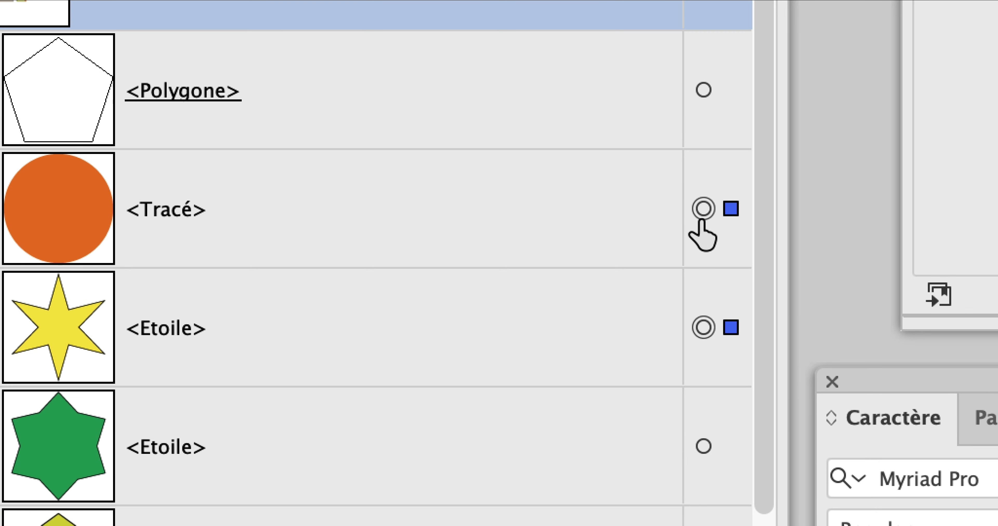
{"action": "left_click", "coordinate": [702, 220]}
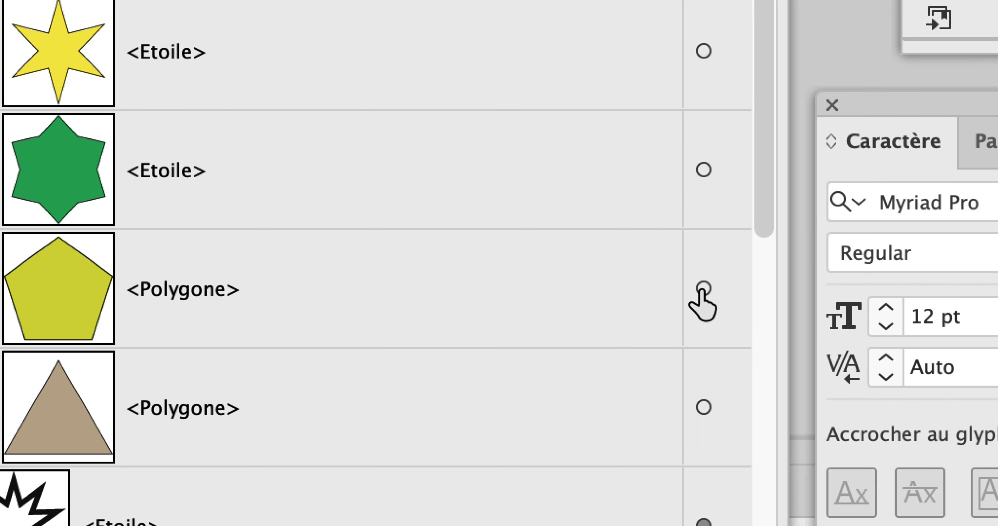
{"action": "left_click", "coordinate": [702, 298], "text": "shift"}
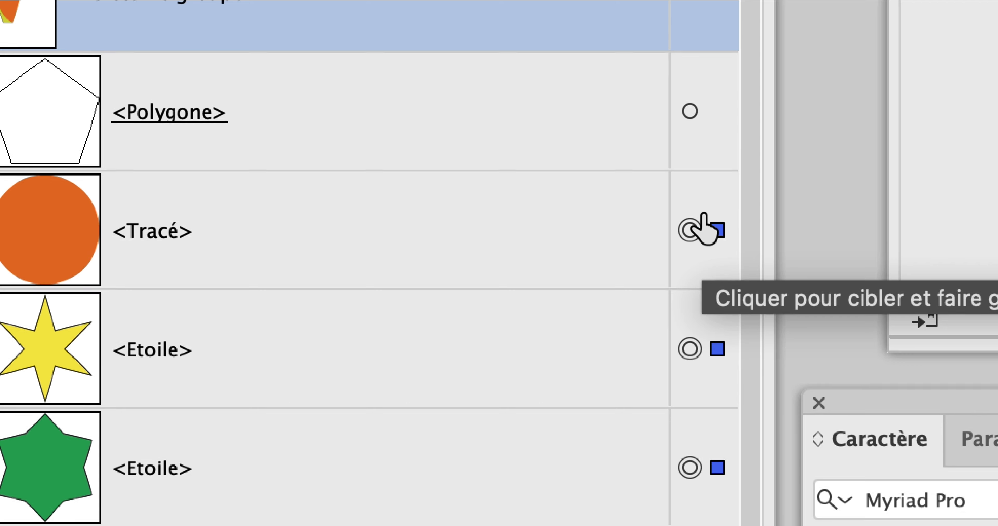
{"action": "left_click", "coordinate": [702, 229]}
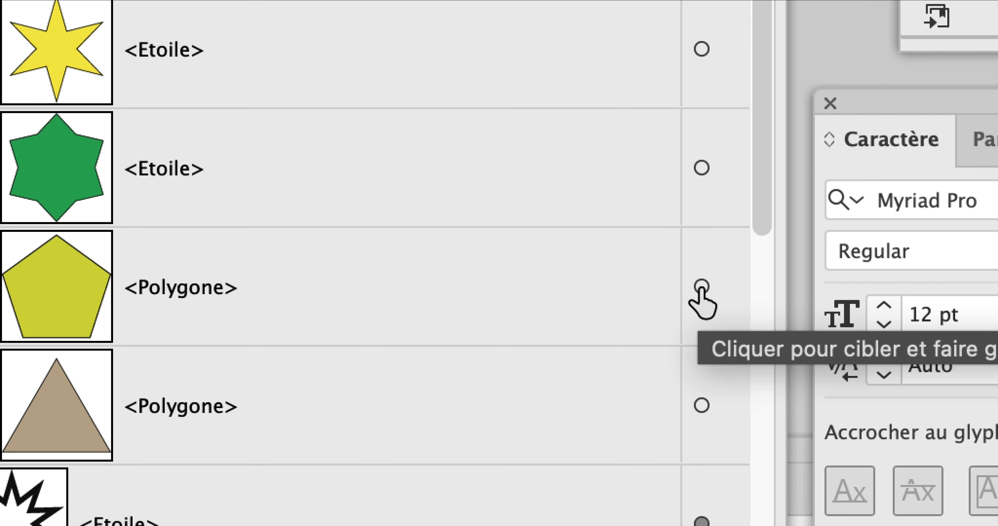
{"action": "left_click", "coordinate": [702, 288], "text": "shift"}
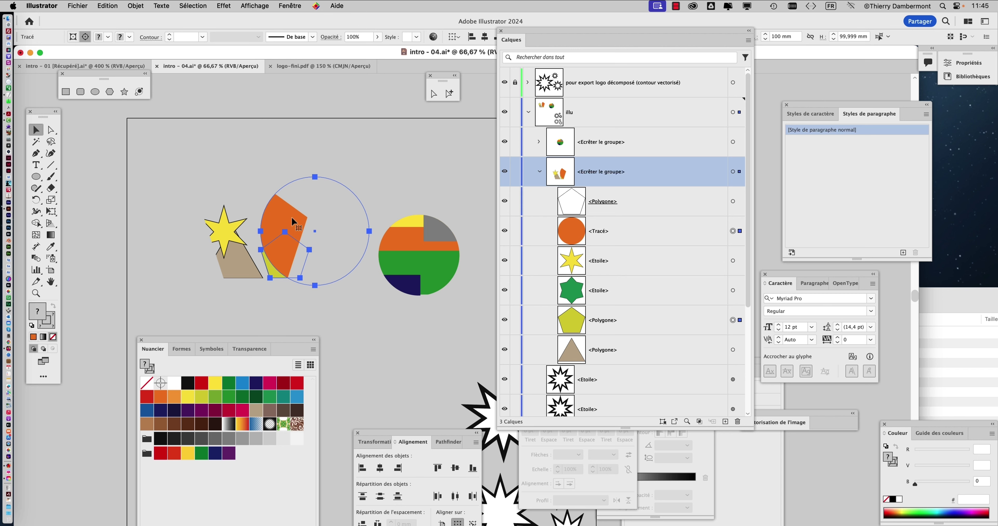
Move the orange circle up-left and bring the green star down into the pentagon, in front.
{"action": "left_click_drag", "start_coordinate": [291, 221], "coordinate": [250, 190]}
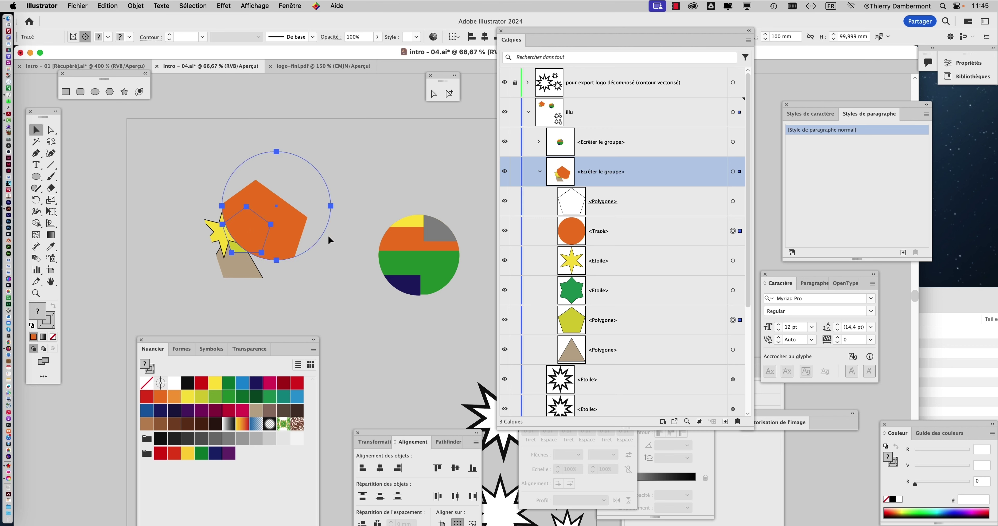
{"action": "left_click", "coordinate": [733, 291]}
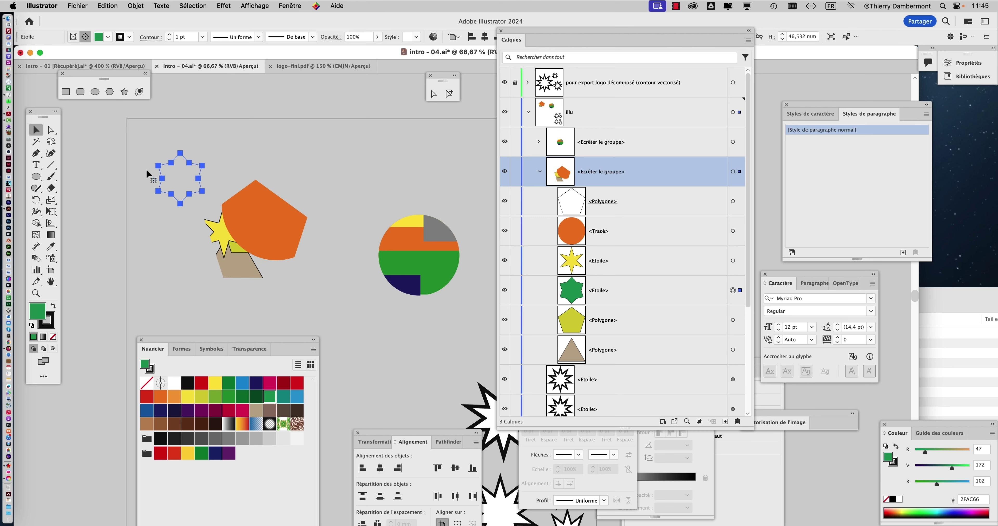
{"action": "left_click_drag", "start_coordinate": [175, 163], "coordinate": [250, 259]}
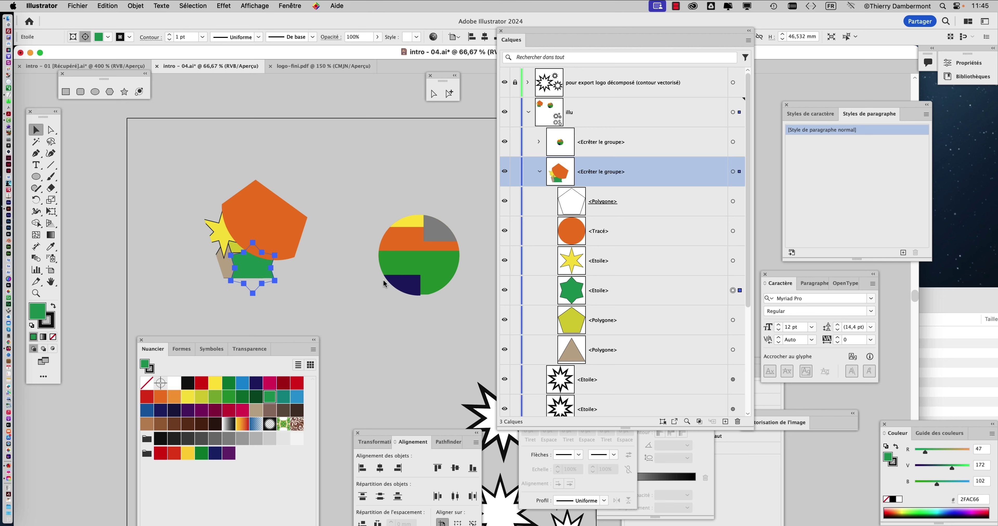
{"action": "key", "text": "super+plus"}
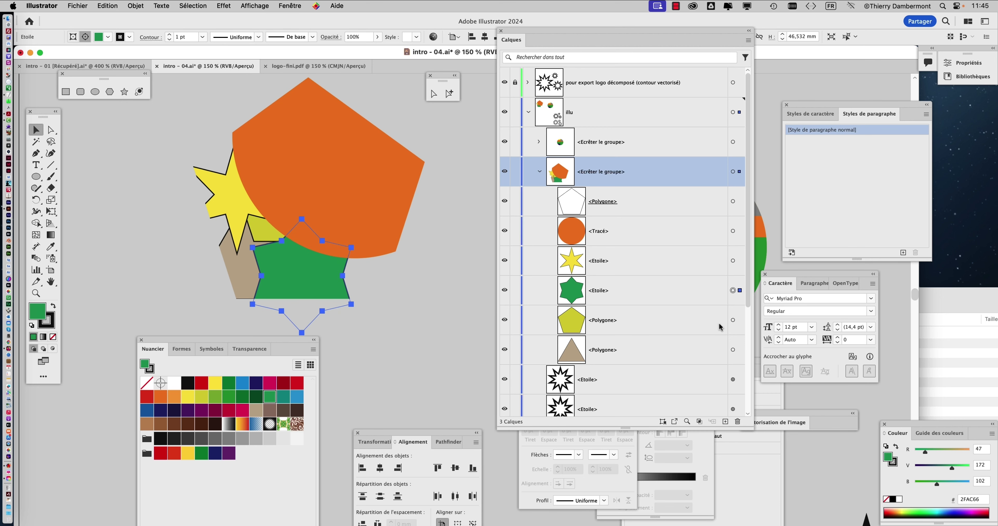
{"action": "left_click_drag", "start_coordinate": [686, 293], "coordinate": [691, 192]}
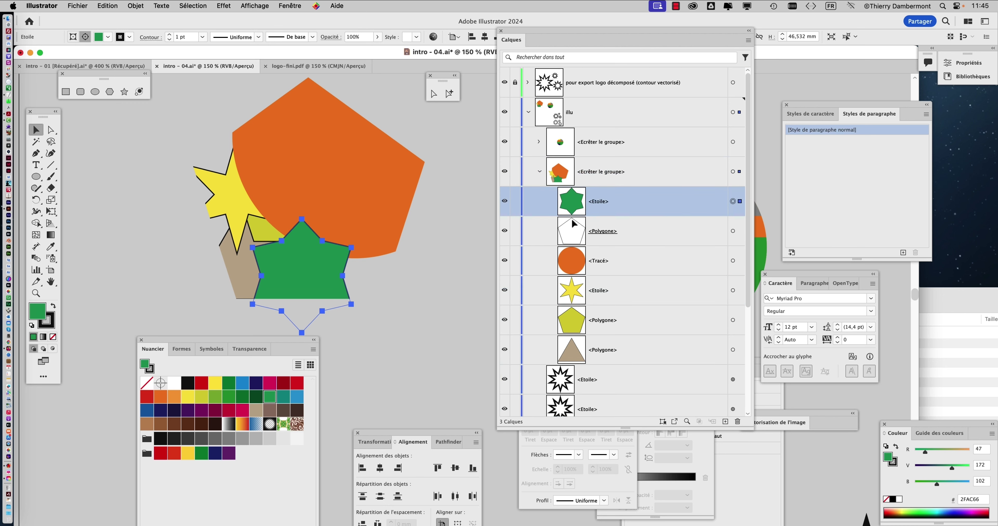
Move the yellow star onto the orange shape and stack it above the green star.
{"action": "left_click", "coordinate": [732, 291]}
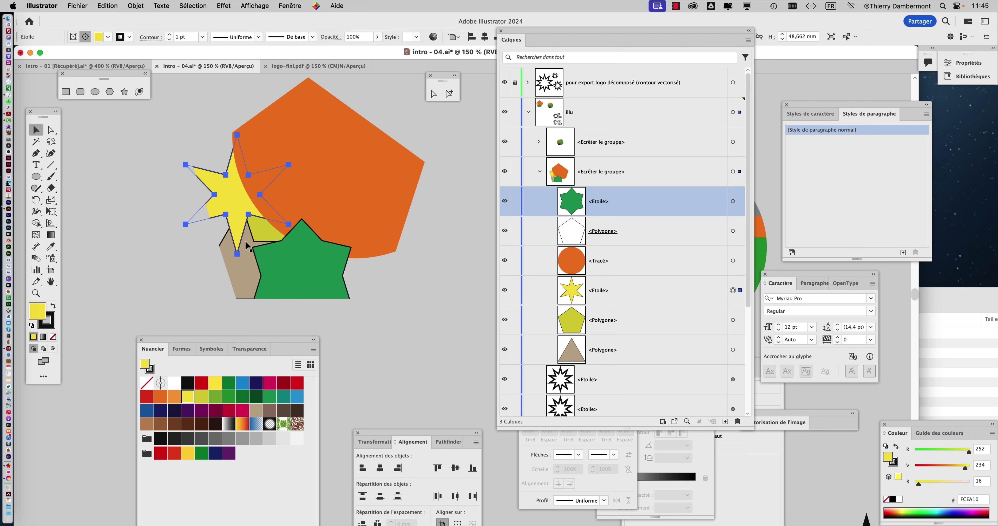
{"action": "left_click_drag", "start_coordinate": [239, 201], "coordinate": [229, 163]}
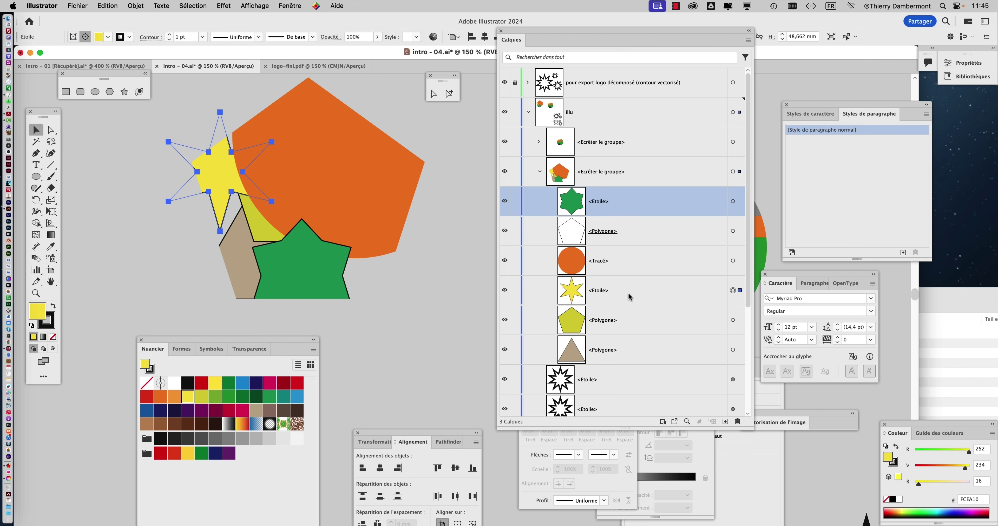
{"action": "left_click_drag", "start_coordinate": [629, 297], "coordinate": [619, 196]}
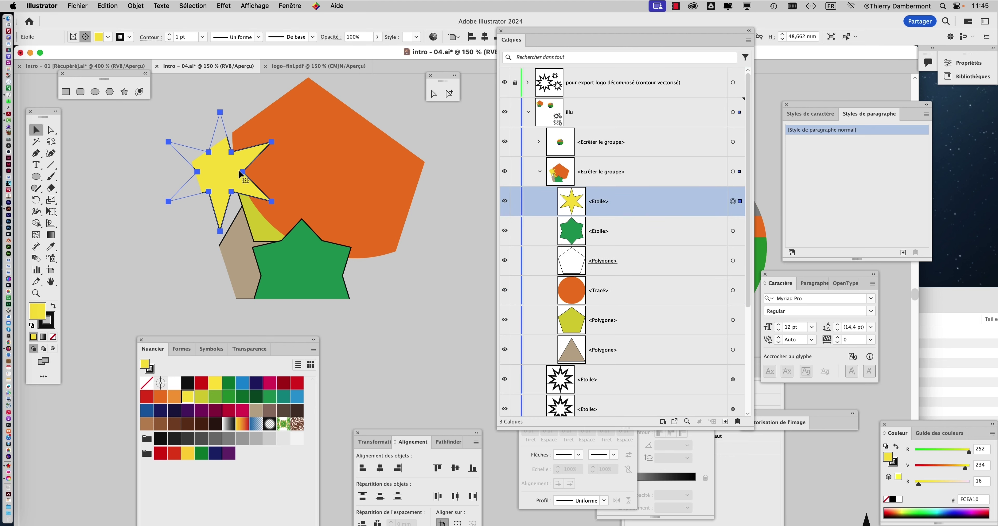
{"action": "mouse_move", "coordinate": [240, 175]}
{"action": "left_mouse_down"}
{"action": "mouse_move", "coordinate": [304, 153]}
{"action": "mouse_move", "coordinate": [376, 162]}
{"action": "mouse_move", "coordinate": [377, 132]}
{"action": "mouse_move", "coordinate": [383, 139]}
{"action": "left_mouse_up"}
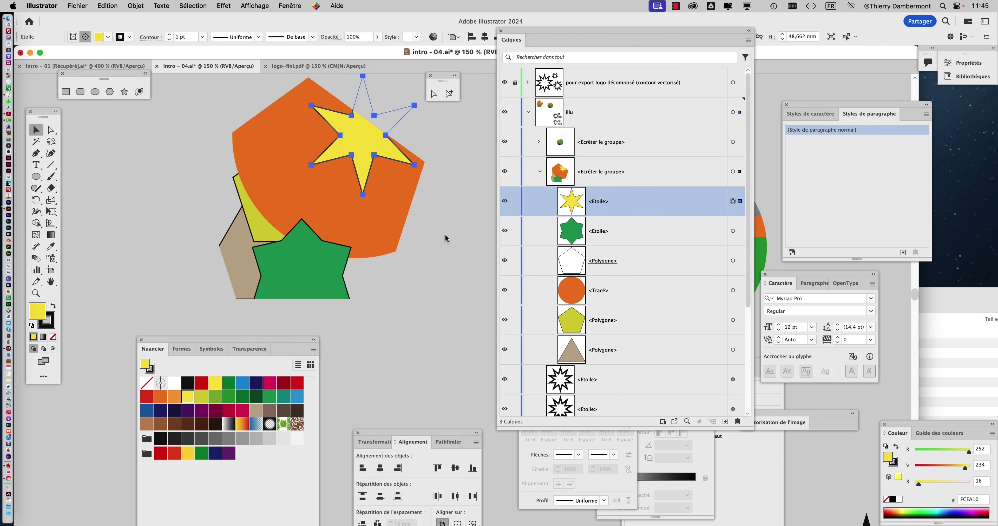
Move the brown triangle up-left and enlarge it to about 59.7 mm with Free Transform.
{"action": "left_click", "coordinate": [732, 350]}
{"action": "mouse_move", "coordinate": [230, 259]}
{"action": "left_mouse_down"}
{"action": "mouse_move", "coordinate": [229, 214]}
{"action": "mouse_move", "coordinate": [201, 184]}
{"action": "mouse_move", "coordinate": [215, 207]}
{"action": "left_mouse_up"}
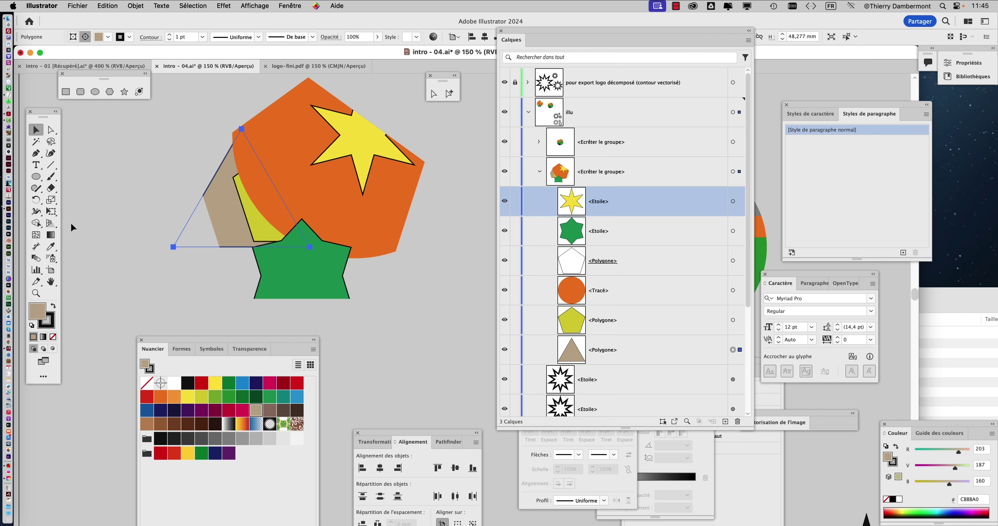
{"action": "left_click", "coordinate": [53, 212]}
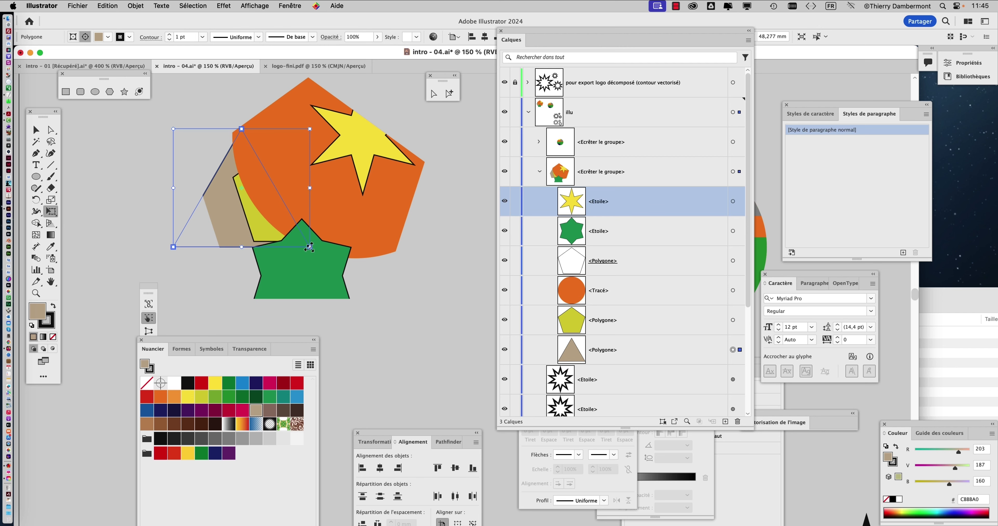
{"action": "mouse_move", "coordinate": [308, 248]}
{"action": "left_mouse_down"}
{"action": "mouse_move", "coordinate": [448, 354]}
{"action": "mouse_move", "coordinate": [332, 247]}
{"action": "left_mouse_up"}
{"action": "key", "text": "v"}
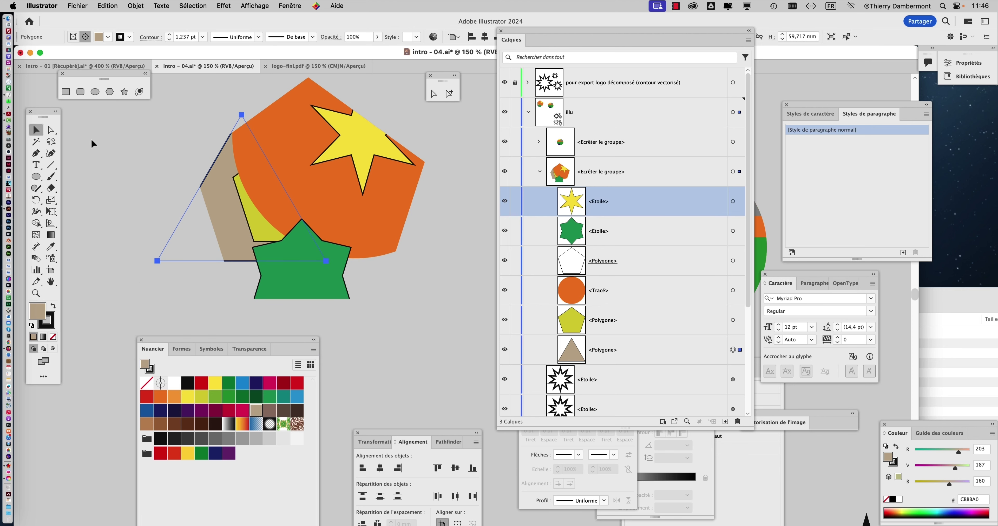
{"action": "left_click", "coordinate": [197, 246]}
{"action": "left_click", "coordinate": [231, 220]}
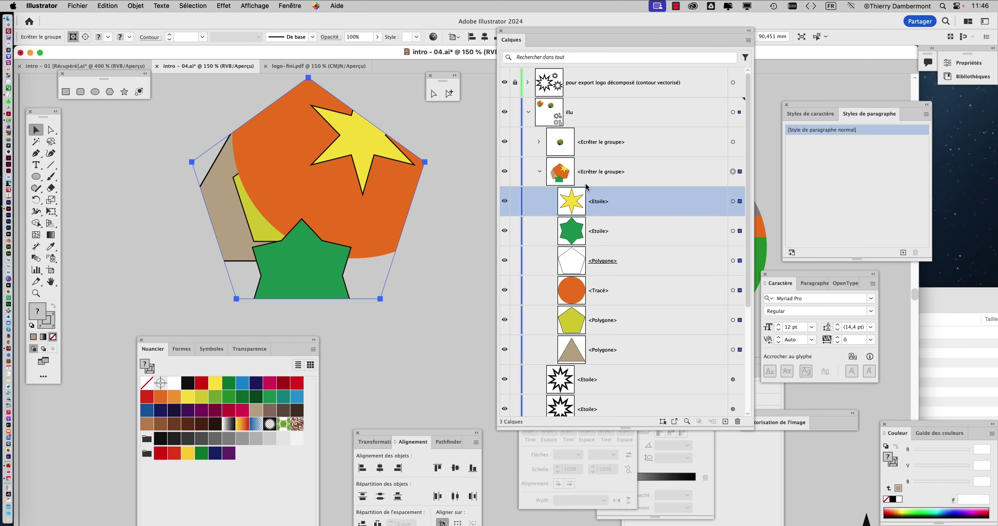
Draw a new star left of the pentagon and fill it dark red.
{"action": "left_click", "coordinate": [600, 180]}
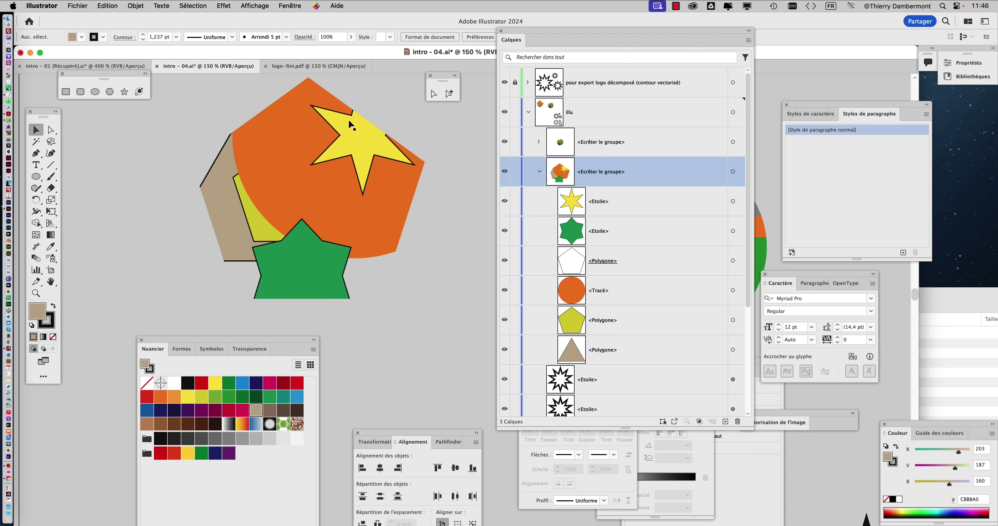
{"action": "left_click", "coordinate": [37, 178]}
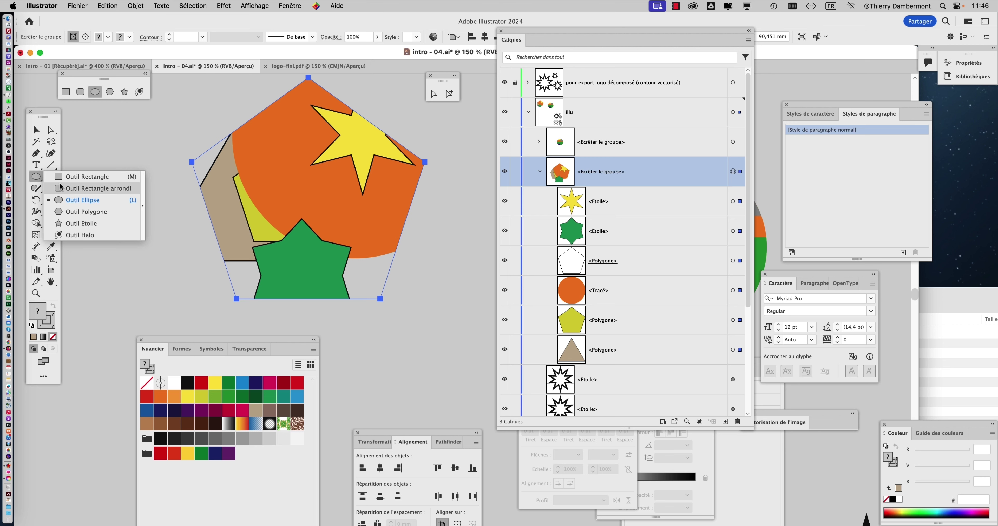
{"action": "left_click", "coordinate": [110, 93]}
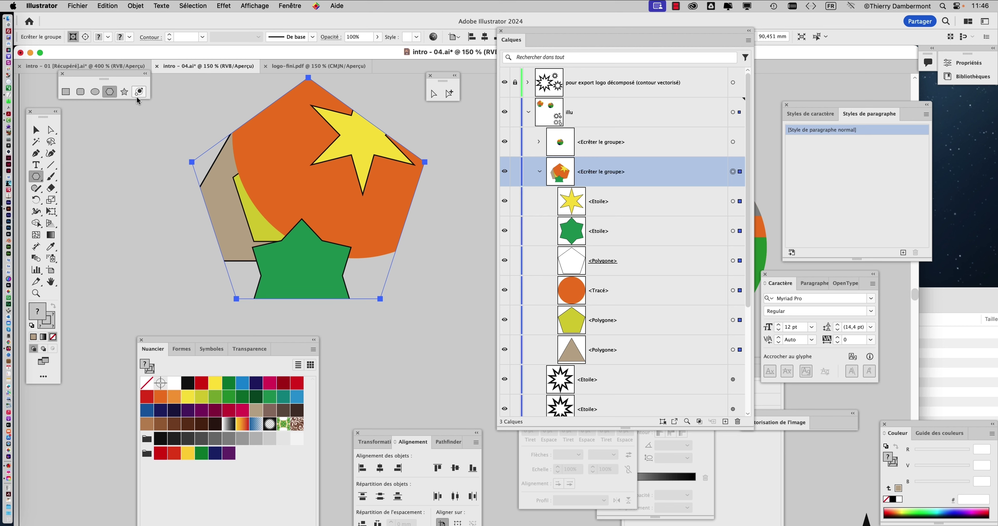
{"action": "left_click", "coordinate": [124, 92]}
{"action": "left_click_drag", "start_coordinate": [155, 141], "coordinate": [196, 152]}
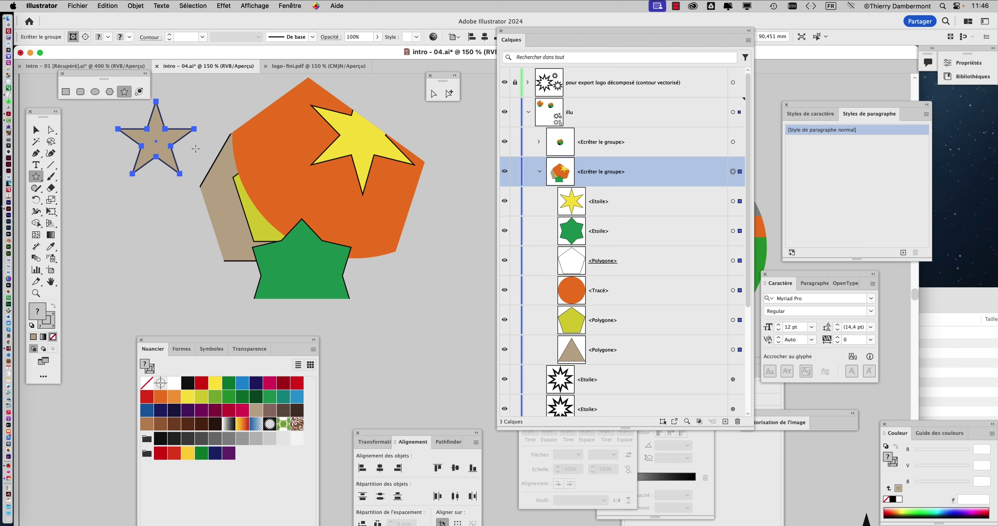
{"action": "left_click", "coordinate": [283, 383]}
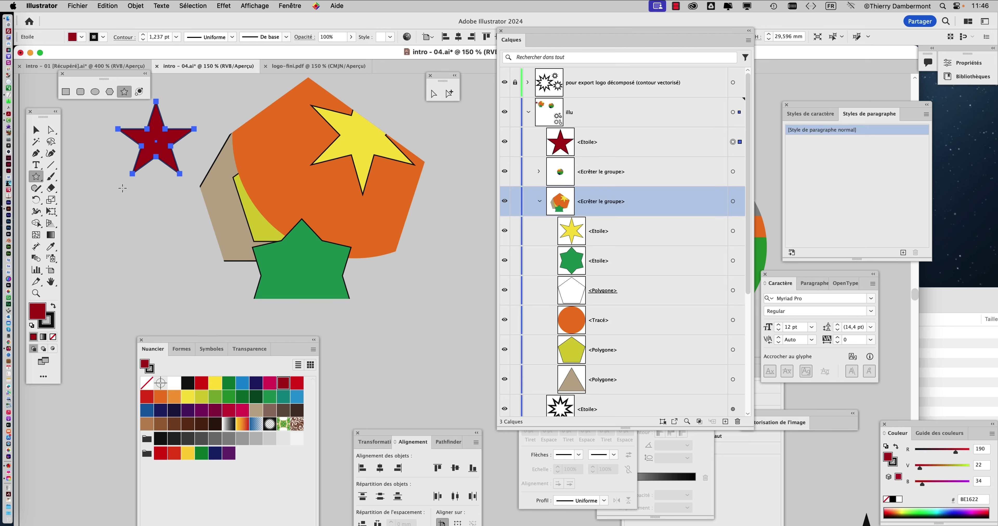
Move the red star into the pentagon clip group and place it at the left edge.
{"action": "left_click", "coordinate": [37, 130]}
{"action": "left_click_drag", "start_coordinate": [157, 156], "coordinate": [257, 144]}
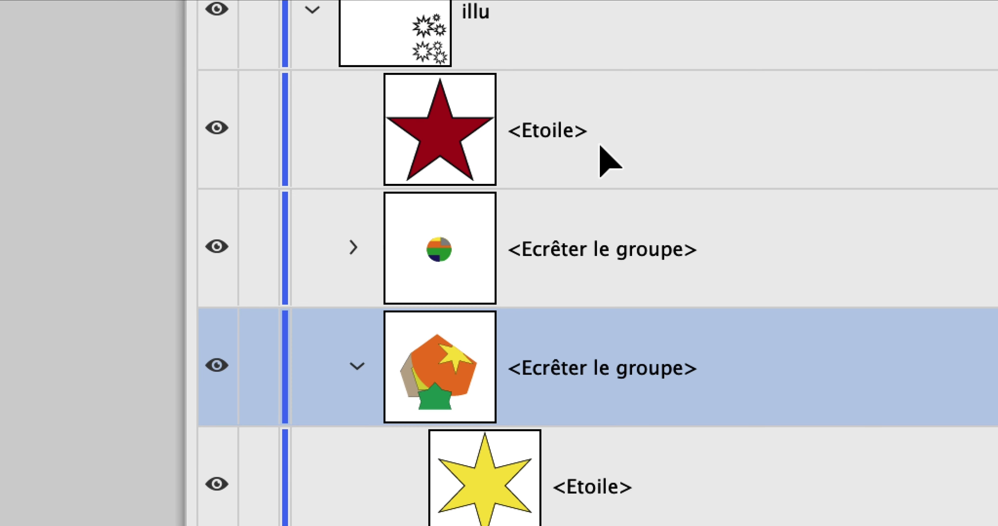
{"action": "left_click", "coordinate": [601, 149]}
{"action": "left_click_drag", "start_coordinate": [600, 142], "coordinate": [605, 190]}
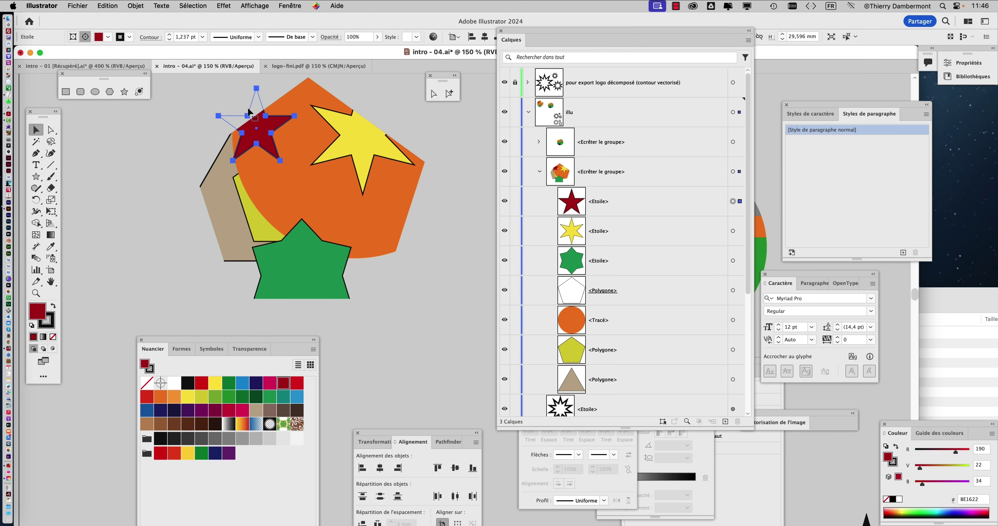
{"action": "left_click_drag", "start_coordinate": [251, 111], "coordinate": [208, 191]}
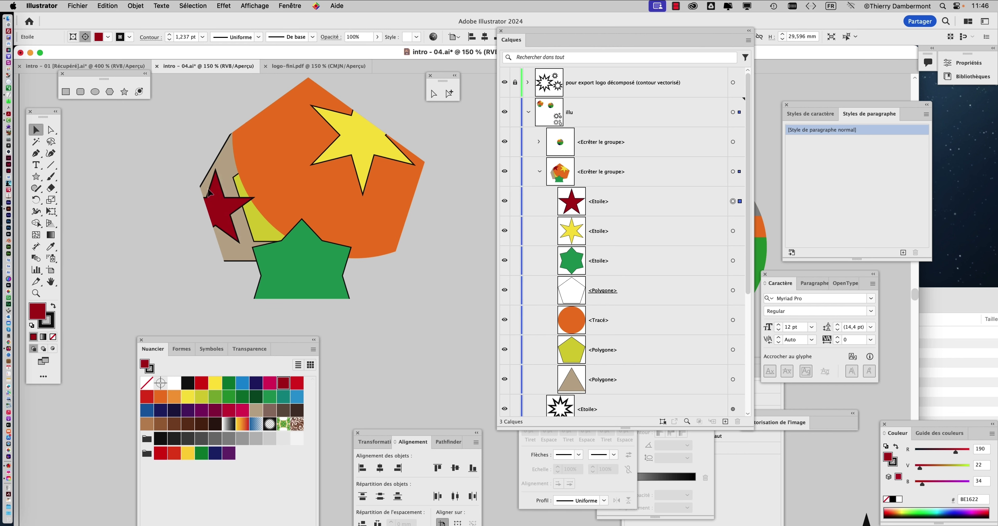
{"action": "left_click", "coordinate": [419, 283]}
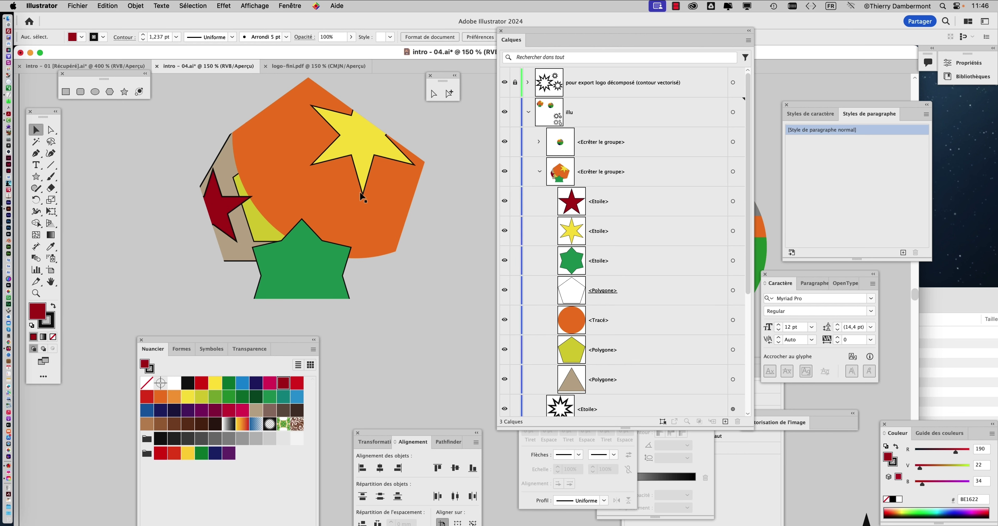
{"action": "left_click", "coordinate": [355, 199]}
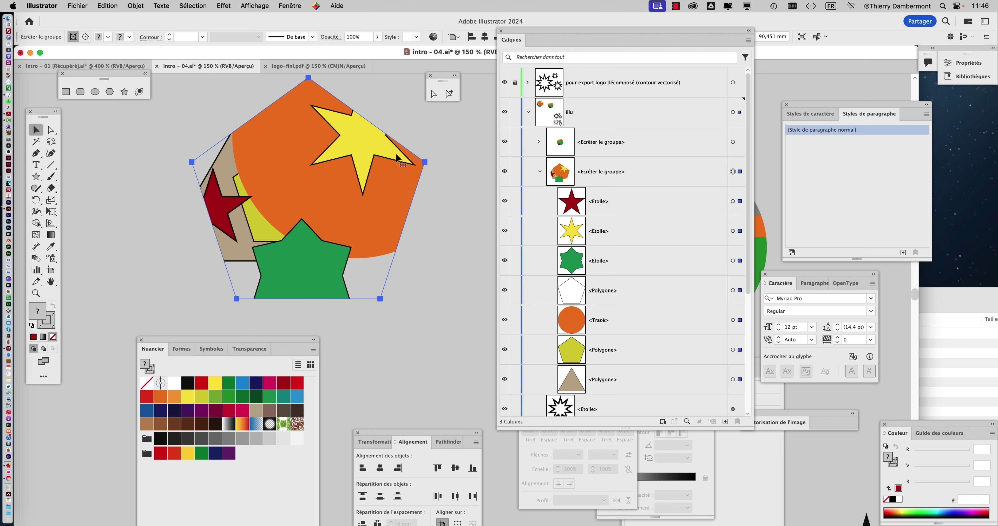
In isolation mode, draw a blue star and position it at the pentagon's lower right.
{"action": "double_click", "coordinate": [290, 144]}
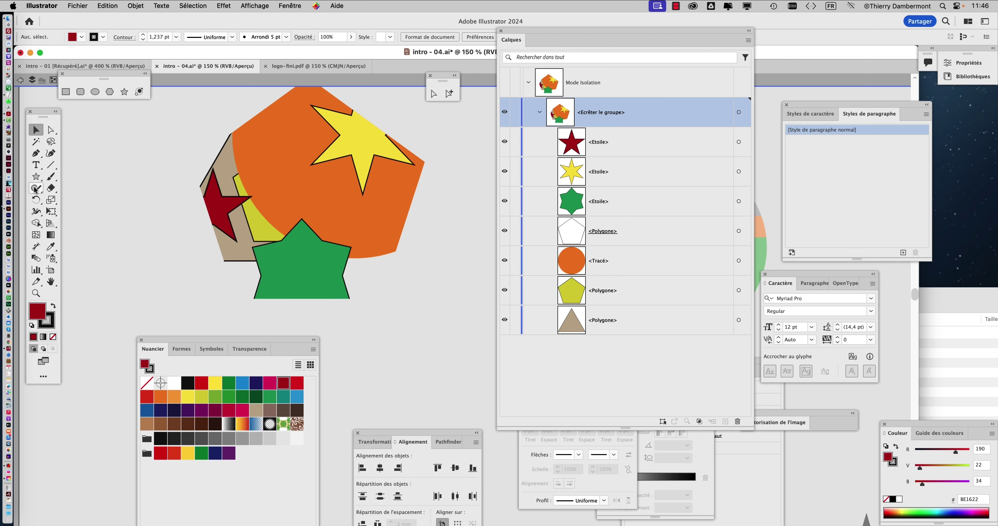
{"action": "left_click", "coordinate": [37, 178]}
{"action": "left_click_drag", "start_coordinate": [369, 226], "coordinate": [420, 254]}
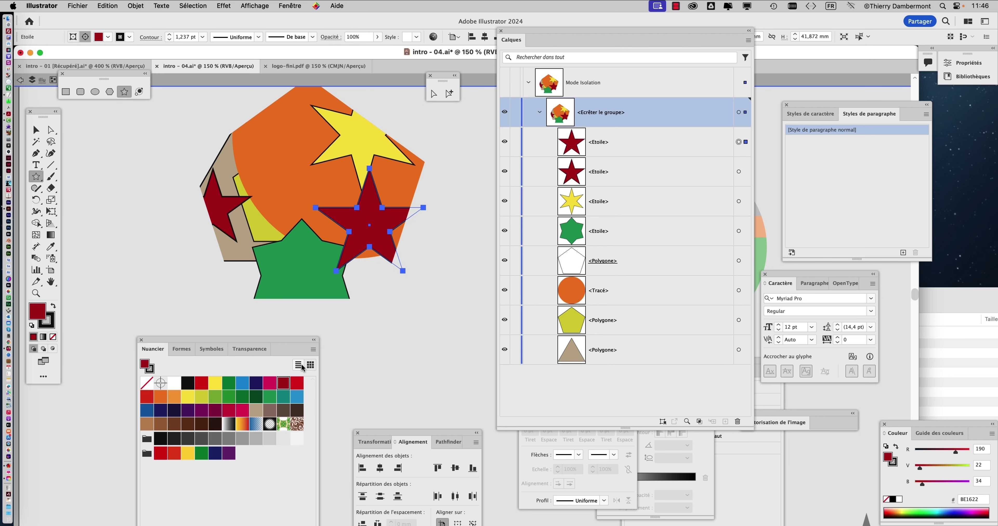
{"action": "left_click", "coordinate": [242, 386]}
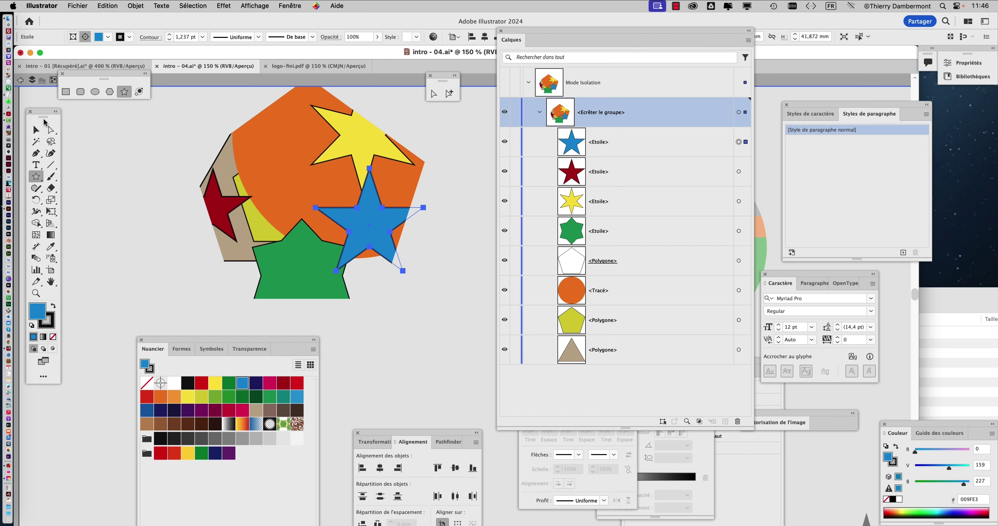
{"action": "left_click", "coordinate": [41, 131]}
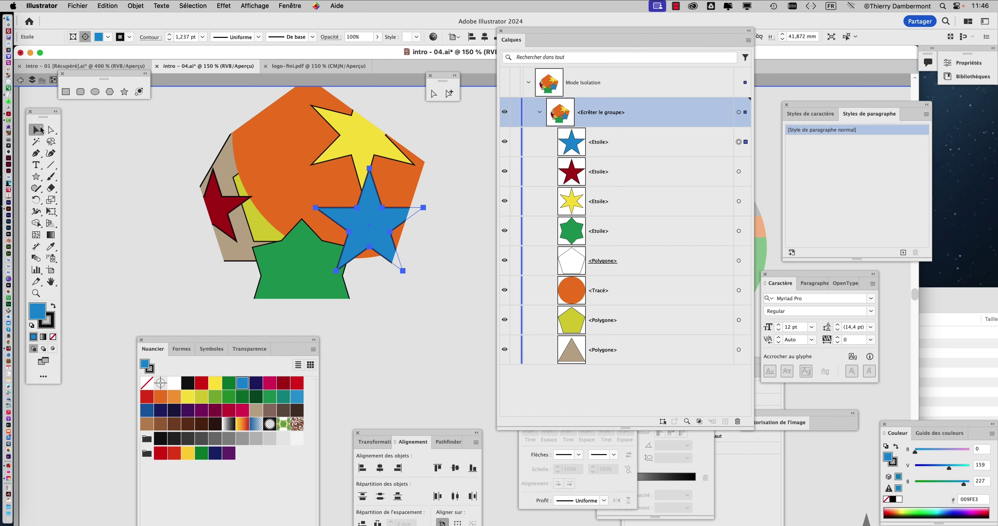
{"action": "left_click_drag", "start_coordinate": [317, 214], "coordinate": [334, 233]}
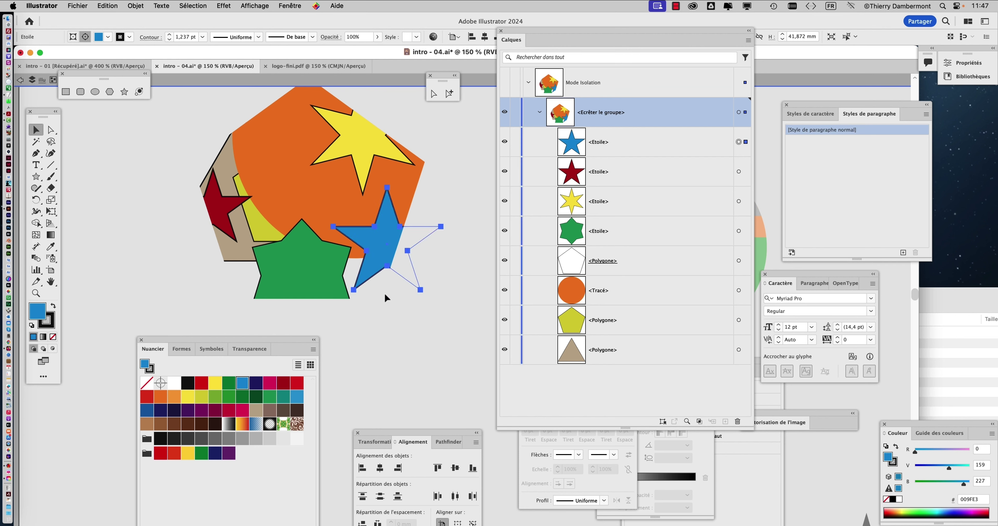
{"action": "left_click", "coordinate": [140, 182]}
Exit isolation mode, zoom to 100%, and select the striped circle group.
{"action": "left_click_drag", "start_coordinate": [104, 79], "coordinate": [143, 167]}
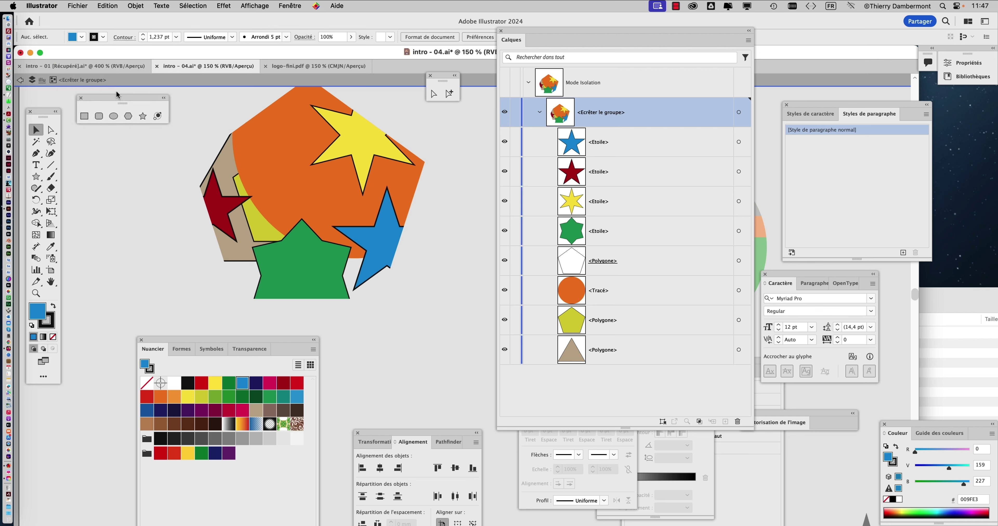
{"action": "left_click", "coordinate": [20, 80]}
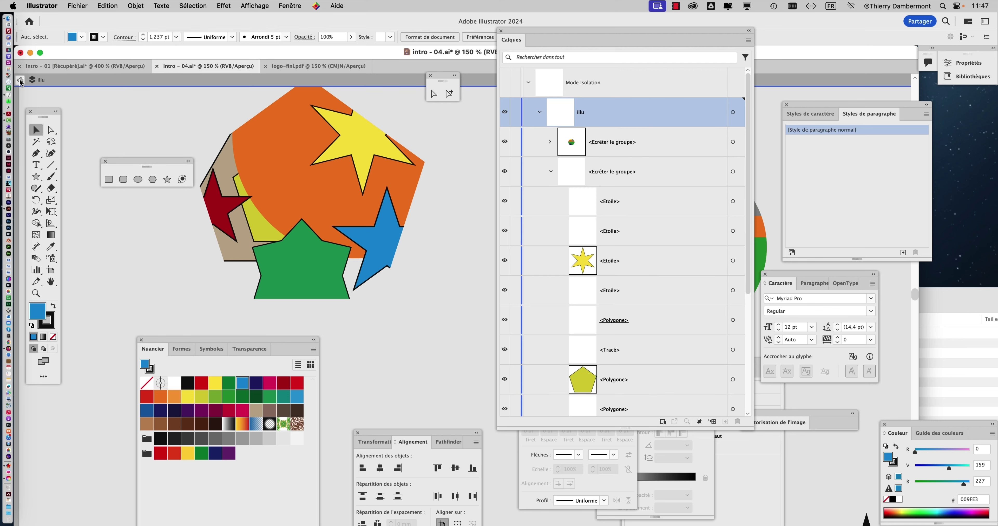
{"action": "left_click", "coordinate": [19, 80]}
{"action": "key", "text": "super+1"}
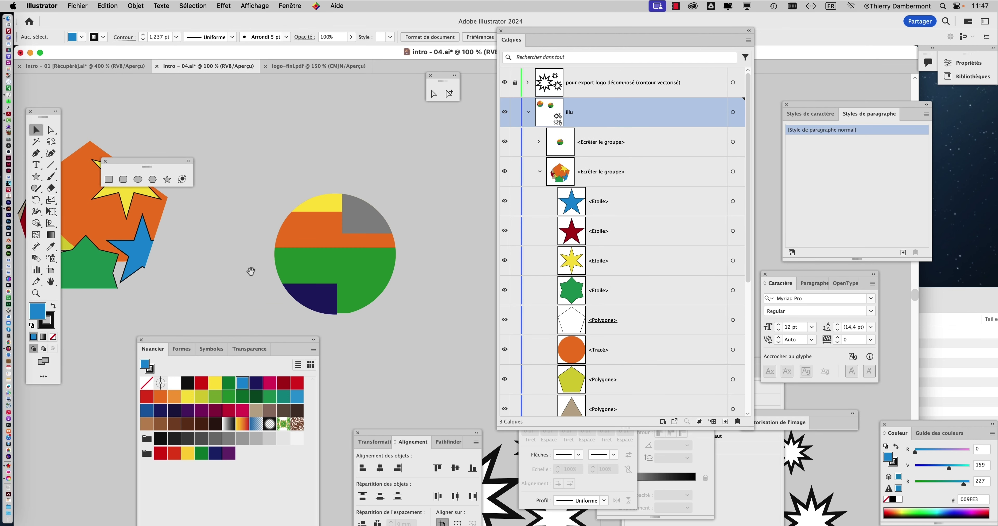
{"action": "left_click", "coordinate": [325, 246]}
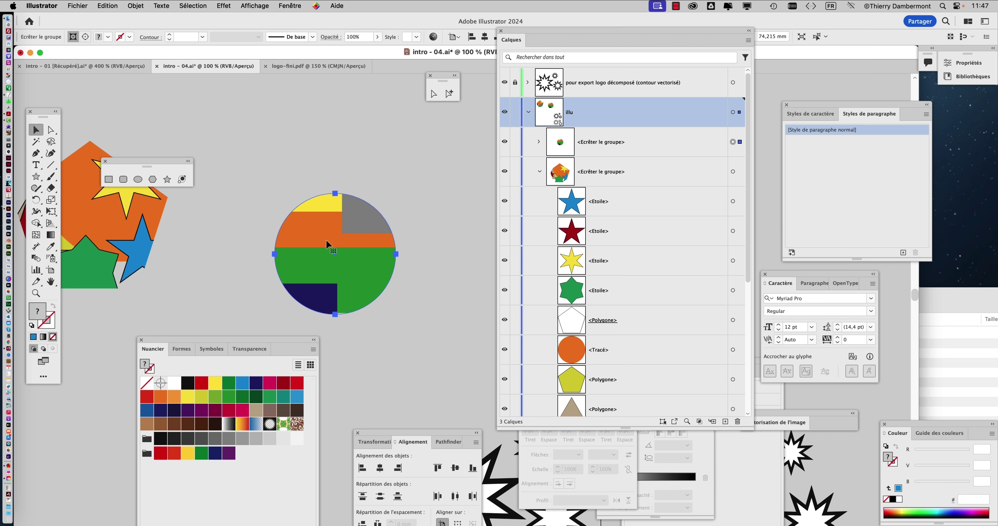
Isolate the striped circle group and draw a star inside it filled navy.
{"action": "double_click", "coordinate": [326, 240]}
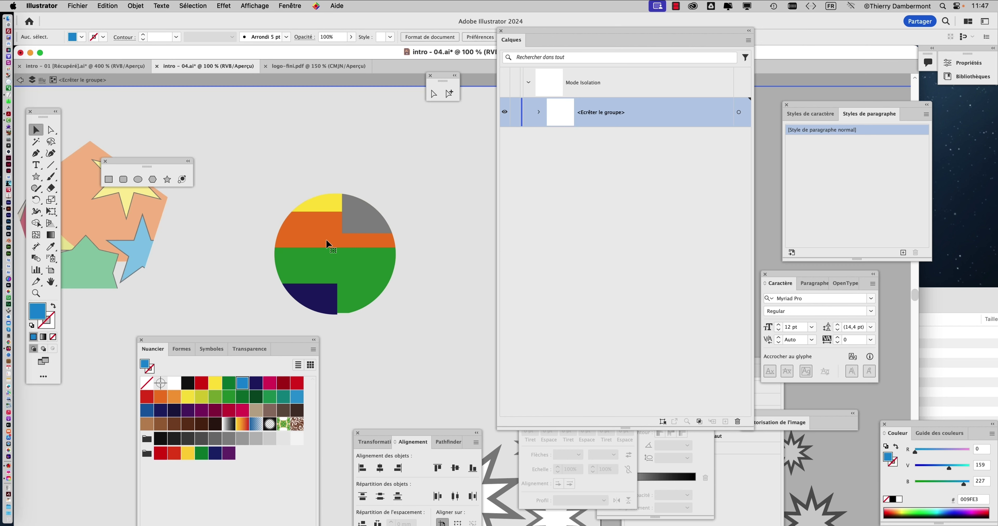
{"action": "left_click", "coordinate": [35, 177]}
{"action": "left_click_drag", "start_coordinate": [293, 247], "coordinate": [255, 233]}
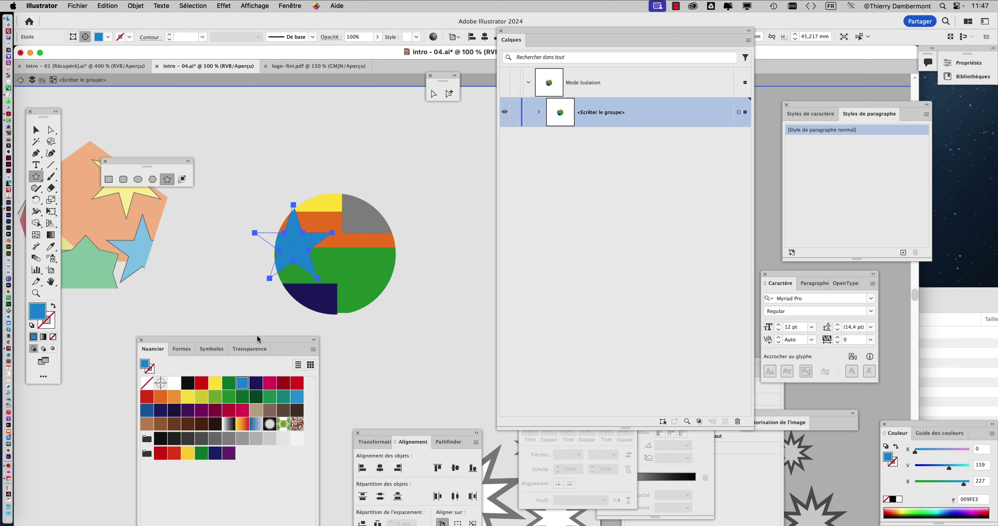
{"action": "left_click", "coordinate": [216, 383]}
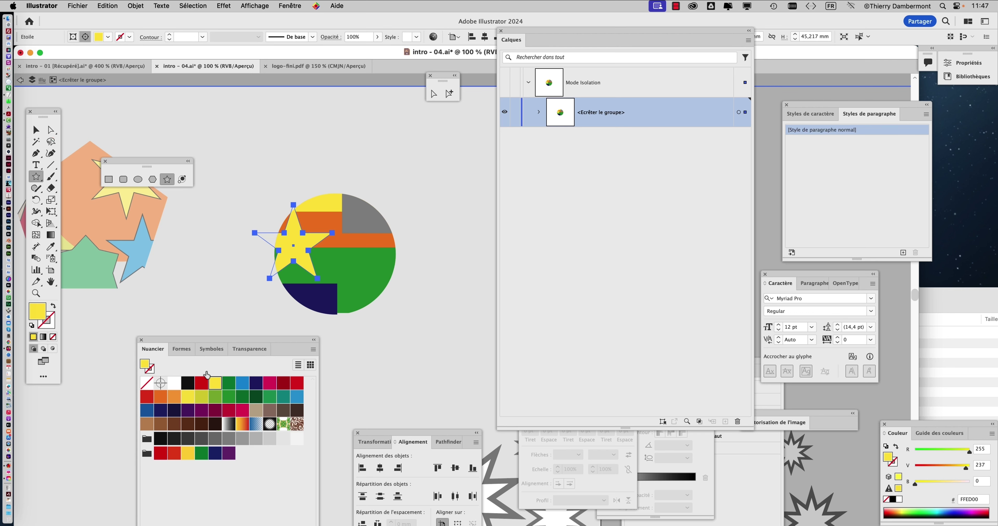
{"action": "left_click", "coordinate": [161, 397]}
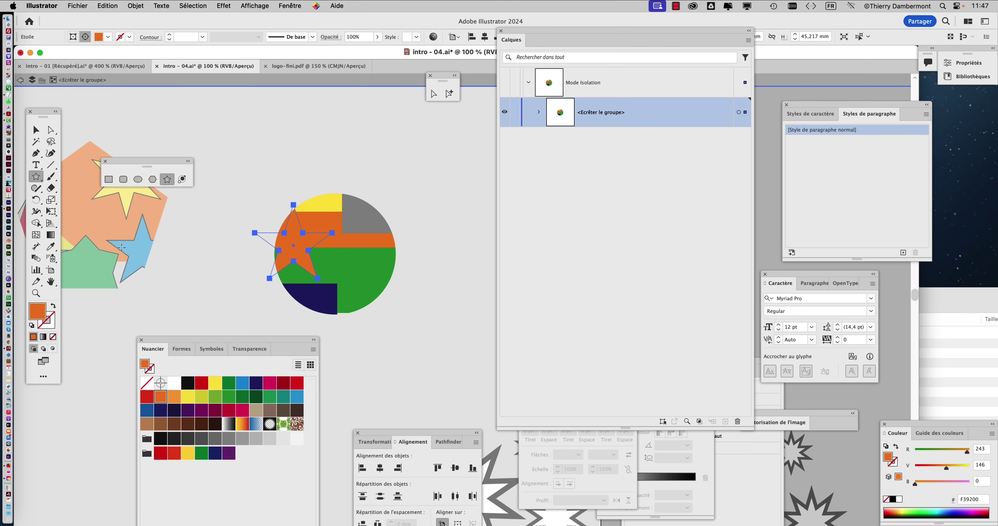
{"action": "left_click", "coordinate": [255, 384]}
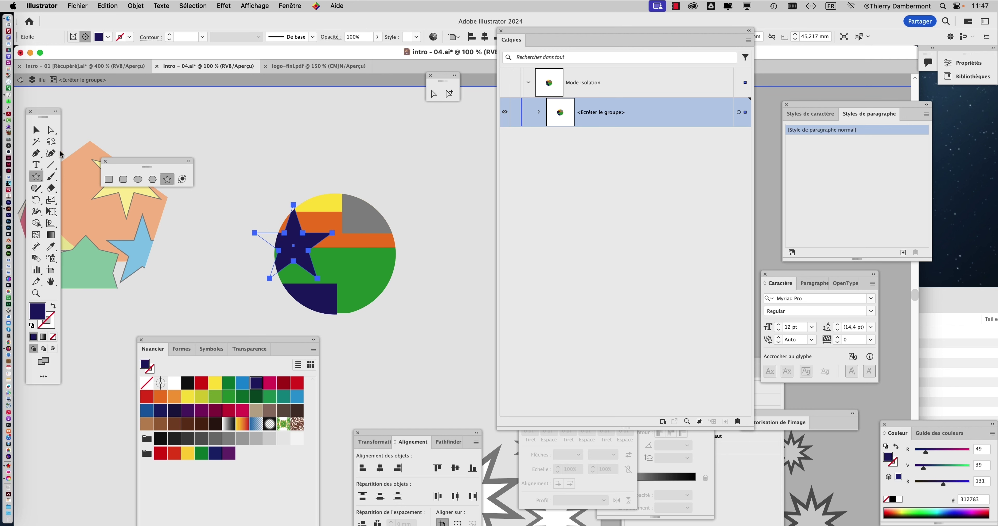
Move the navy star to the circle's right edge and exit isolation mode.
{"action": "left_click", "coordinate": [36, 130]}
{"action": "left_click_drag", "start_coordinate": [289, 244], "coordinate": [388, 230]}
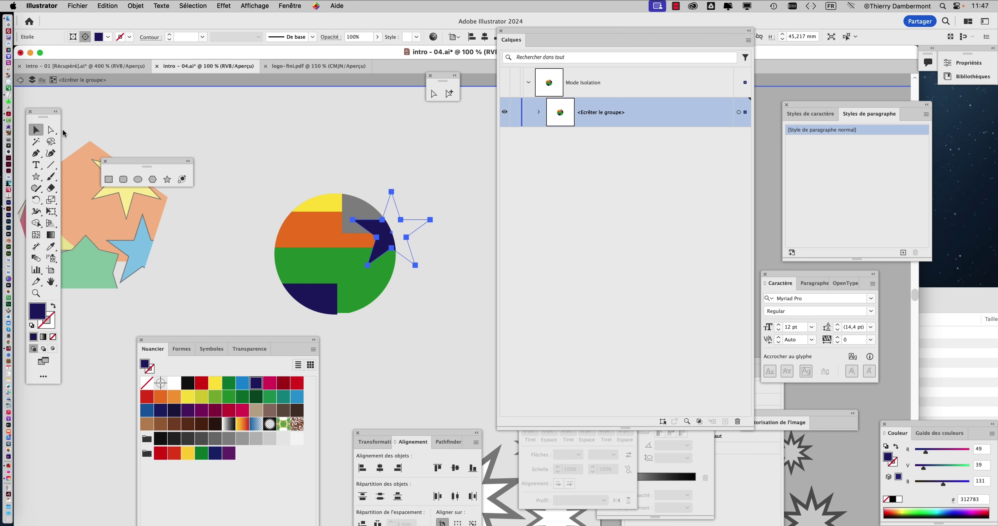
{"action": "key", "text": "super"}
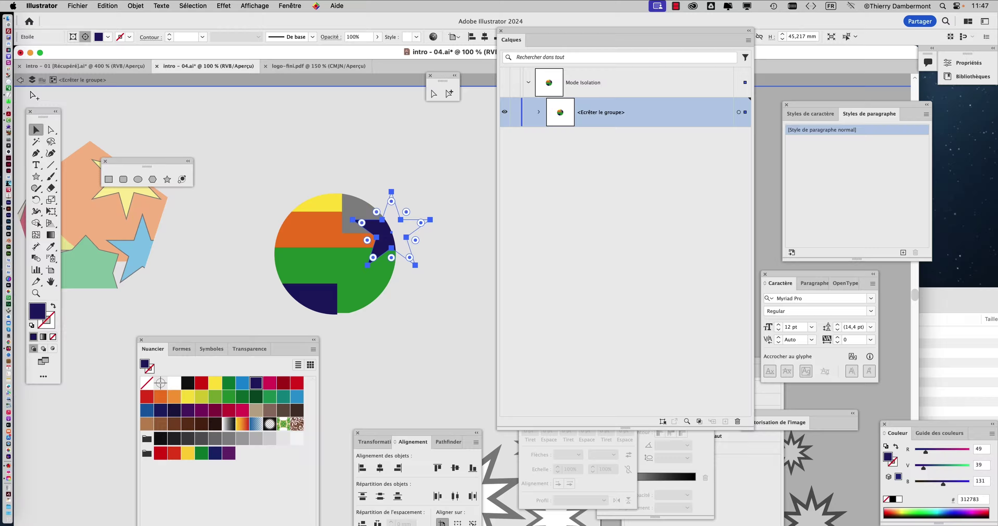
{"action": "left_click", "coordinate": [20, 81]}
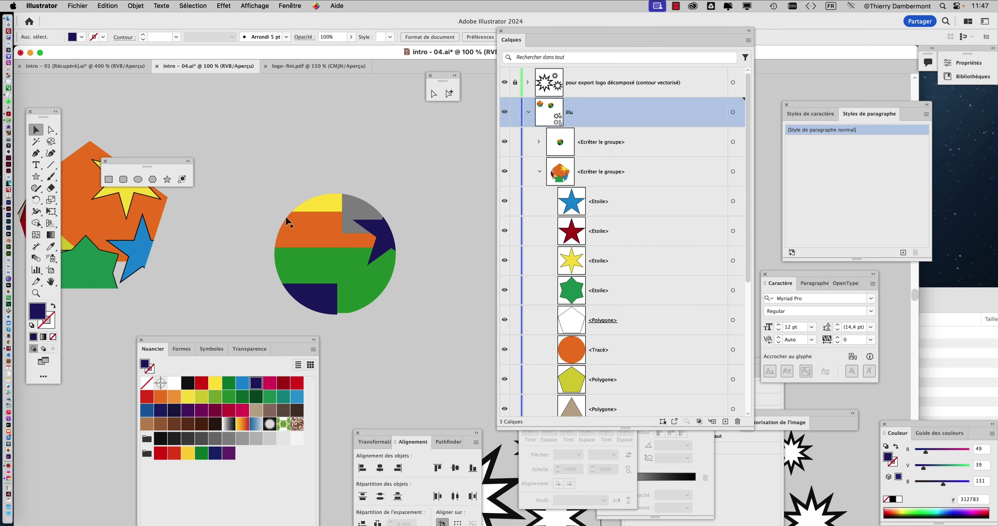
Zoom out, move the striped circle toward the pentagon, and select the pentagon clip group.
{"action": "key", "text": "super+minus"}
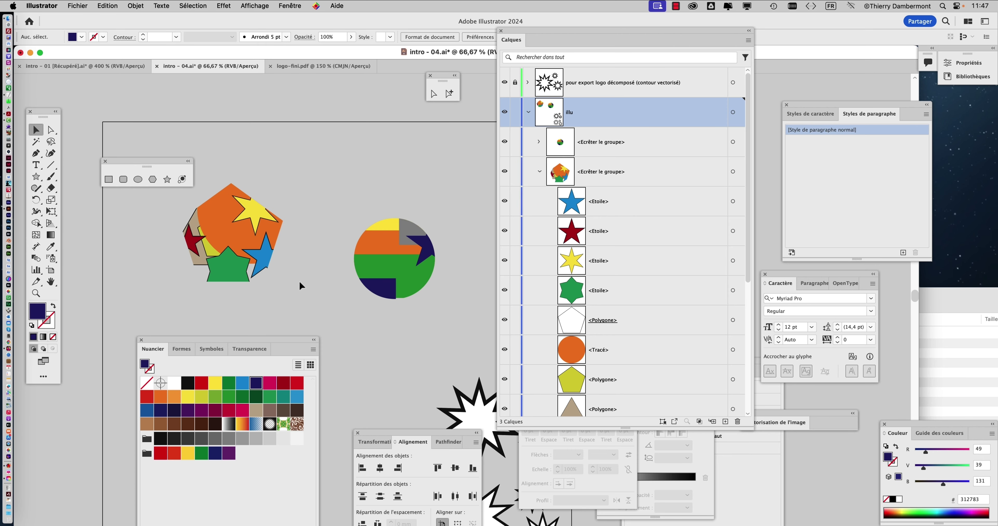
{"action": "left_click_drag", "start_coordinate": [378, 245], "coordinate": [332, 220]}
{"action": "left_click", "coordinate": [332, 220]}
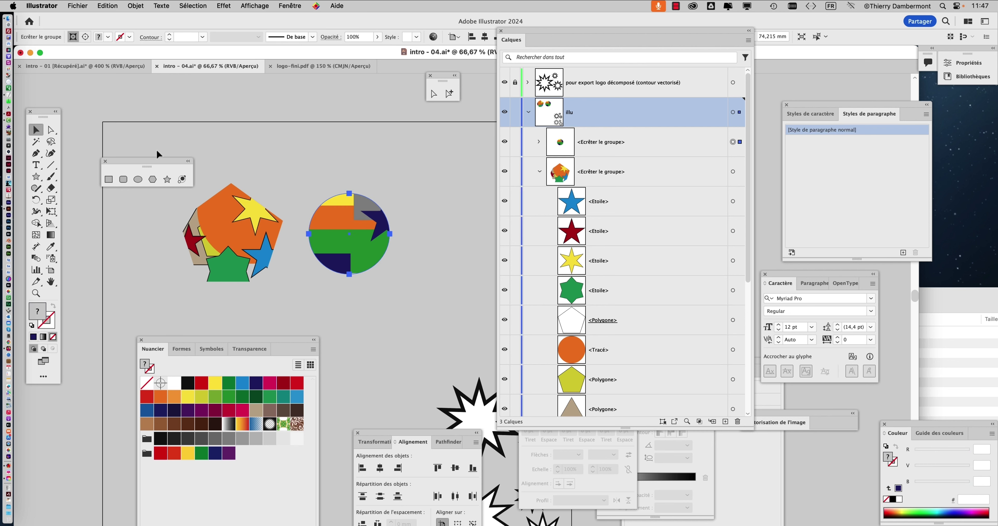
{"action": "left_click_drag", "start_coordinate": [168, 165], "coordinate": [163, 89]}
{"action": "scroll", "coordinate": [403, 217], "scroll_direction": "down", "scroll_amount": 1}
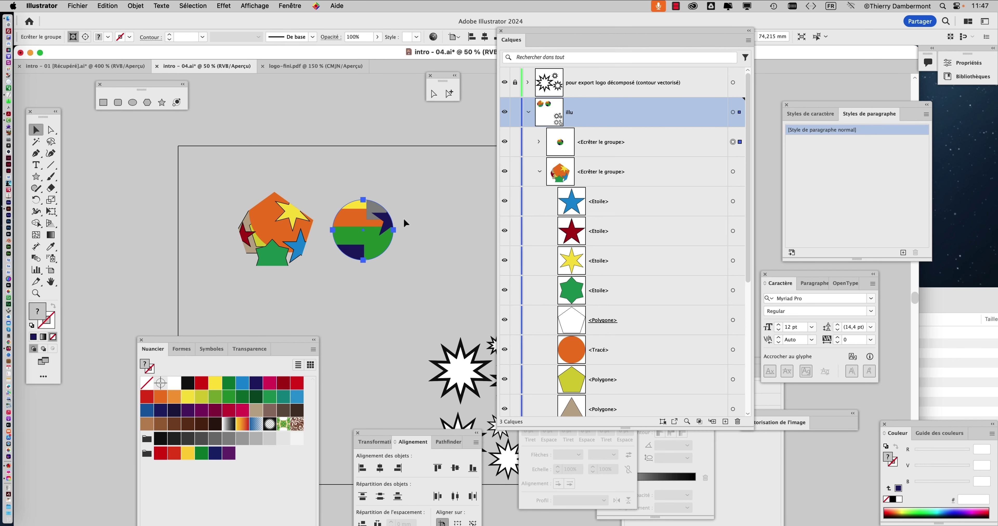
{"action": "left_click_drag", "start_coordinate": [350, 295], "coordinate": [332, 260]}
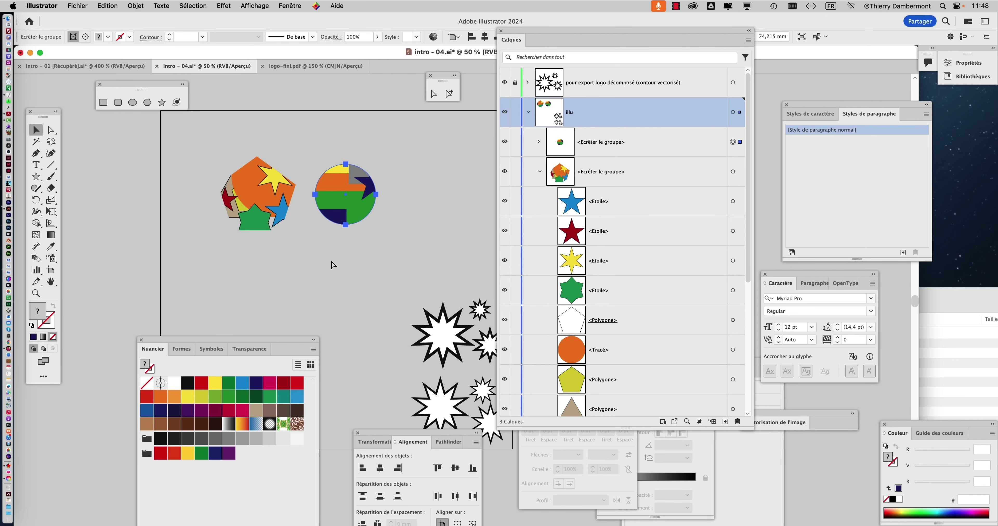
{"action": "scroll", "coordinate": [248, 202], "scroll_direction": "up", "scroll_amount": 1}
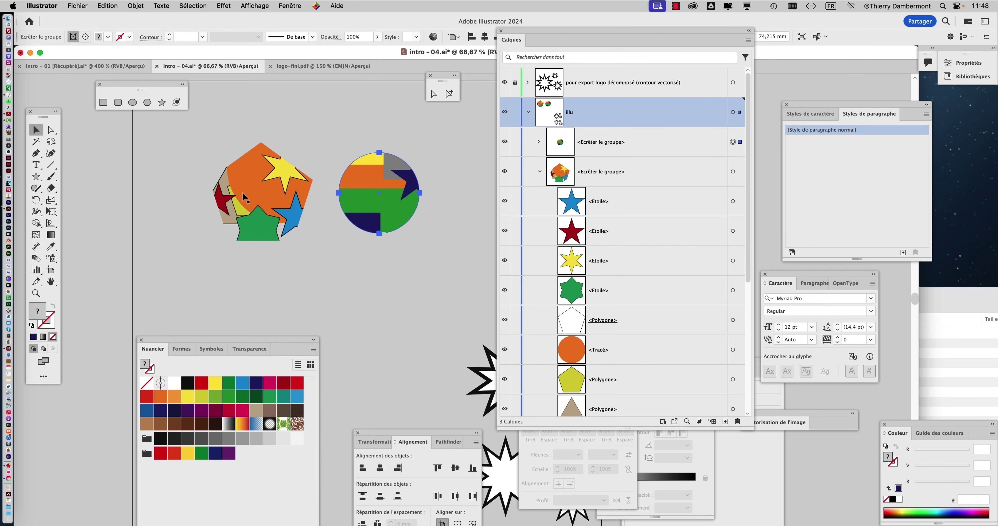
{"action": "left_click", "coordinate": [246, 198]}
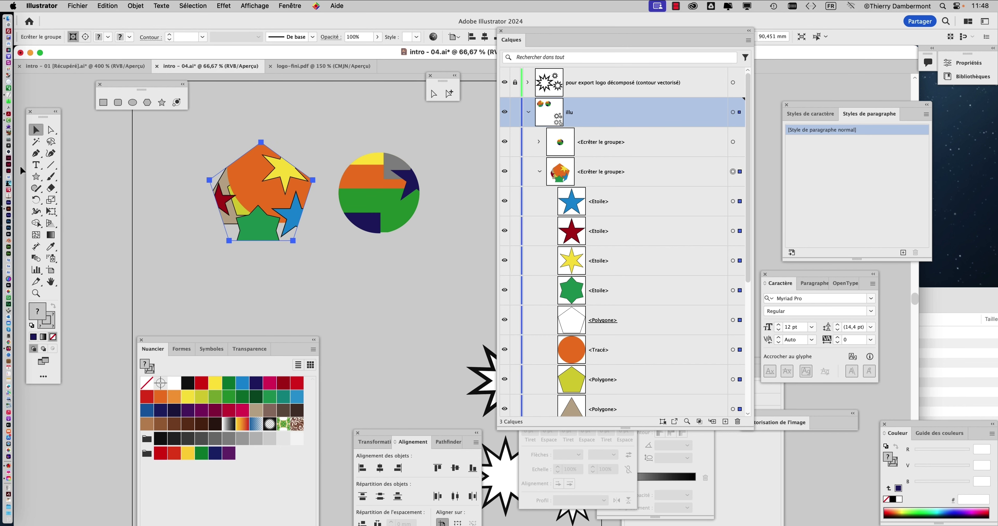
Draw a navy rectangle over the pentagon and move it into the clip group below the stars.
{"action": "left_click_drag", "start_coordinate": [36, 176], "coordinate": [67, 179]}
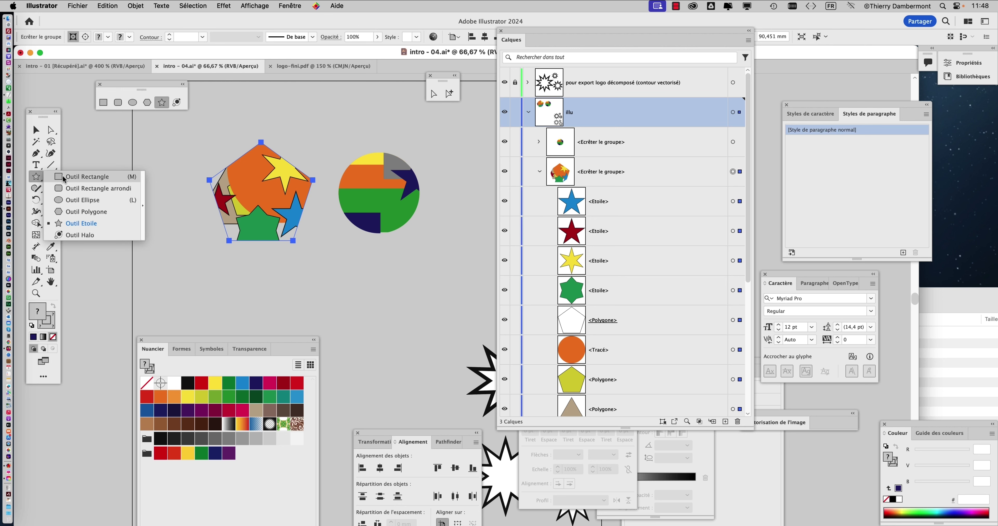
{"action": "left_click_drag", "start_coordinate": [192, 125], "coordinate": [332, 277]}
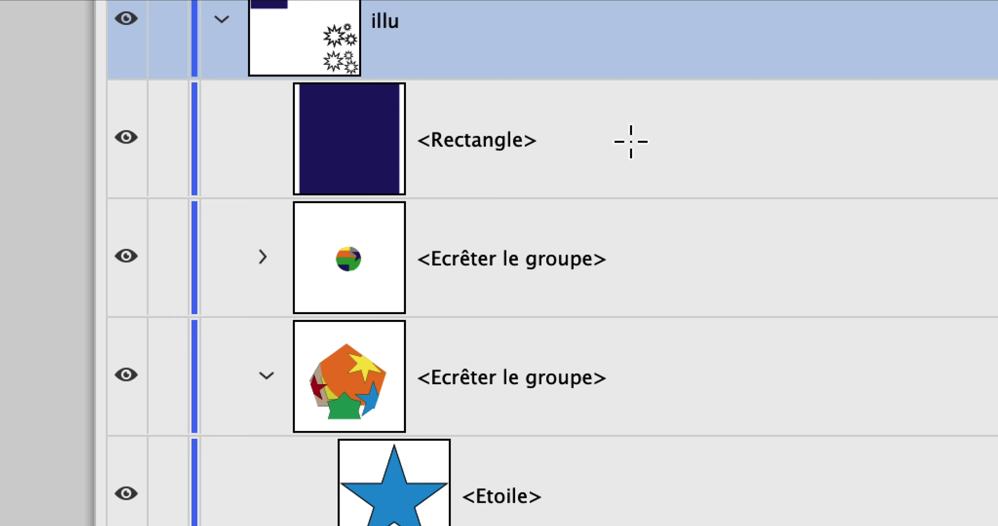
{"action": "left_click_drag", "start_coordinate": [630, 144], "coordinate": [631, 160]}
{"action": "left_click", "coordinate": [632, 190]}
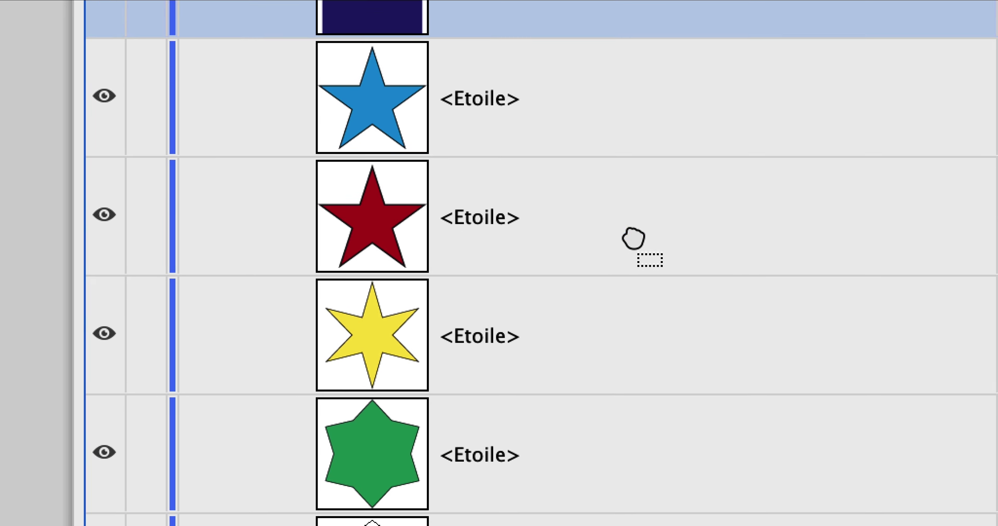
{"action": "mouse_move", "coordinate": [634, 239]}
{"action": "left_mouse_down"}
{"action": "mouse_move", "coordinate": [637, 310]}
{"action": "mouse_move", "coordinate": [639, 299]}
{"action": "left_mouse_up"}
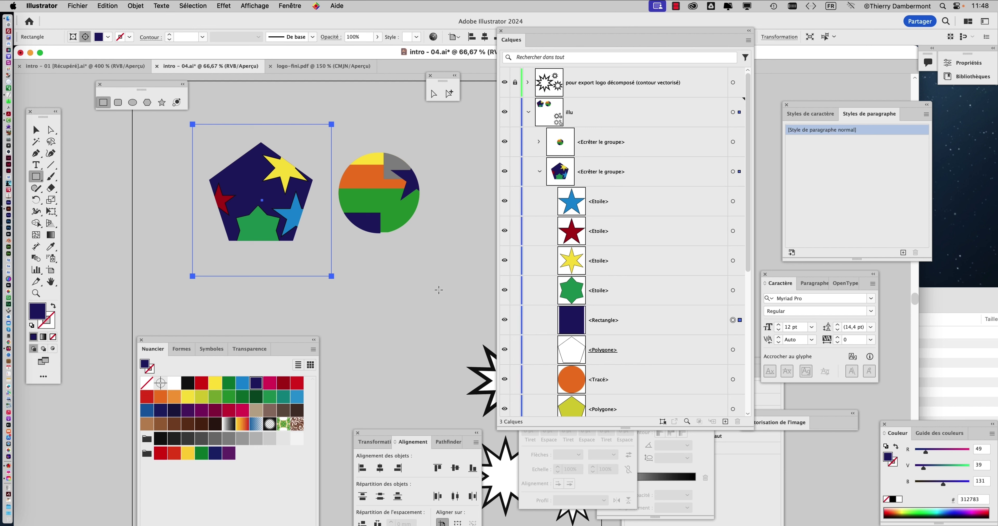
{"action": "scroll", "coordinate": [676, 327], "scroll_direction": "down", "scroll_amount": 1}
{"action": "scroll", "coordinate": [670, 325], "scroll_direction": "down", "scroll_amount": 1}
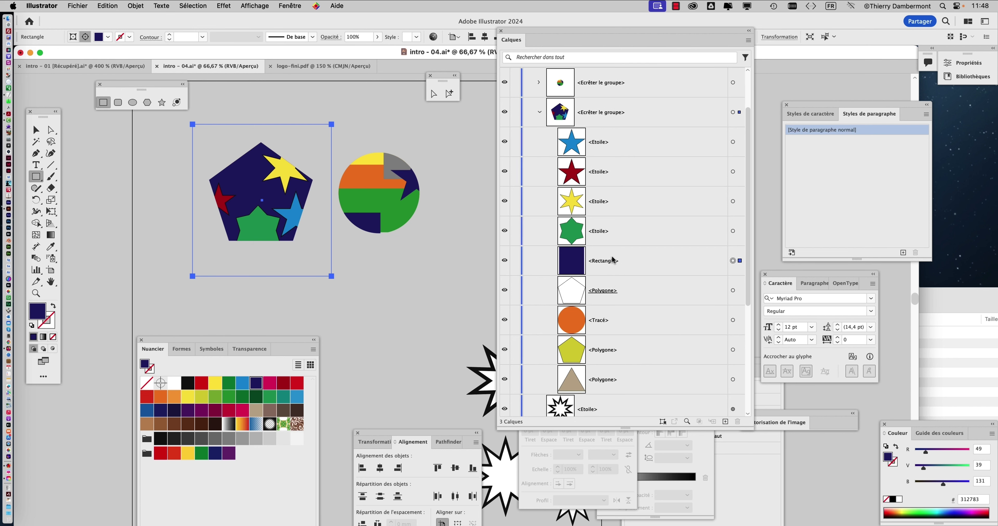
Target the yellow star inside the pentagon clip group and shift it up and left.
{"action": "left_click_drag", "start_coordinate": [616, 261], "coordinate": [624, 275]}
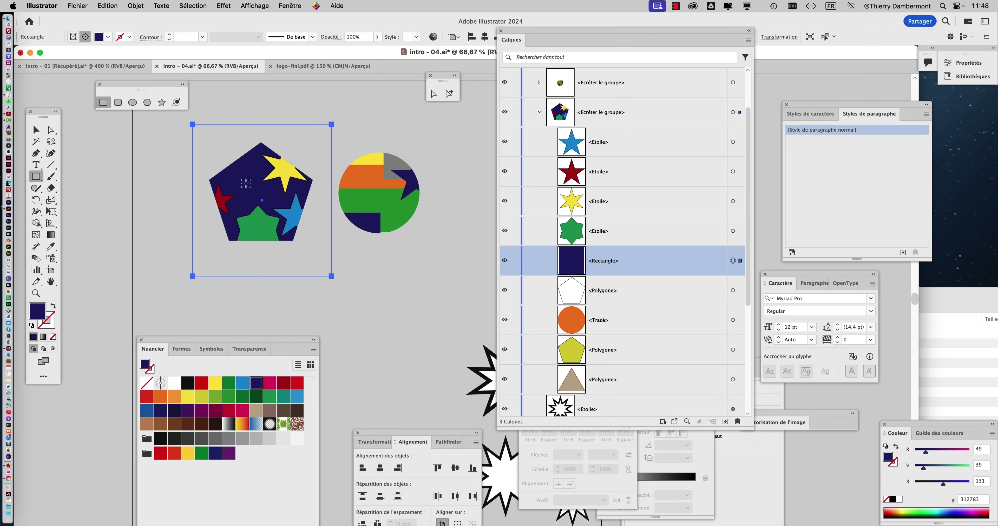
{"action": "scroll", "coordinate": [245, 183], "scroll_direction": "up", "scroll_amount": 1}
{"action": "left_click", "coordinate": [575, 215]}
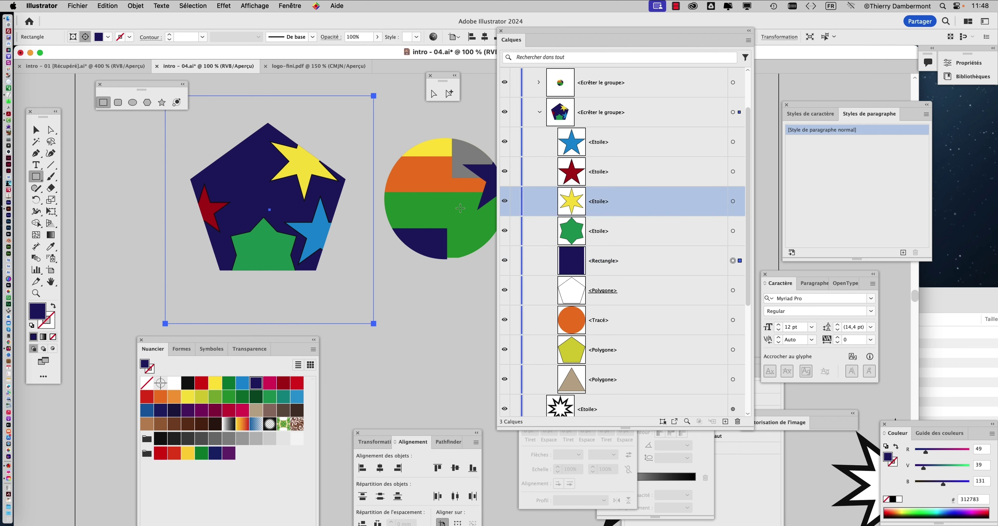
{"action": "left_click", "coordinate": [36, 130]}
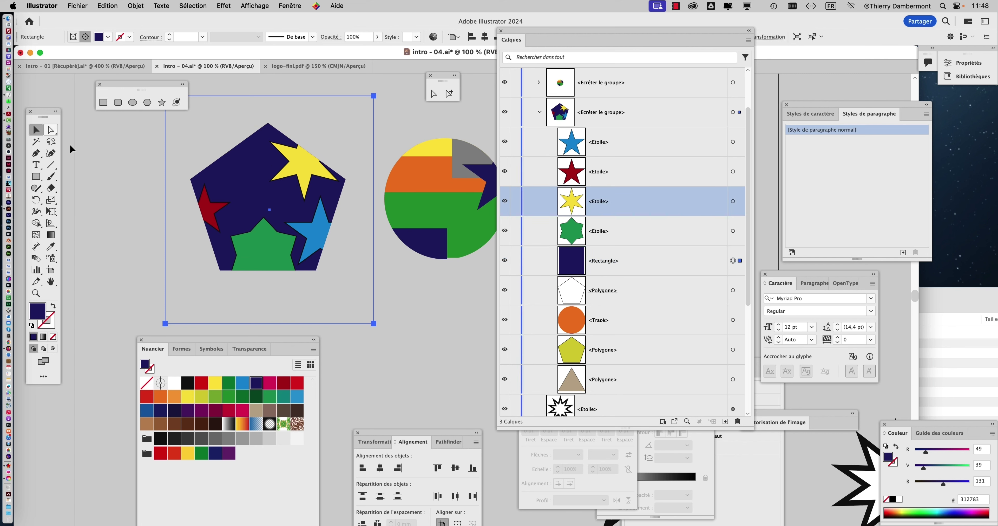
{"action": "left_click", "coordinate": [305, 171]}
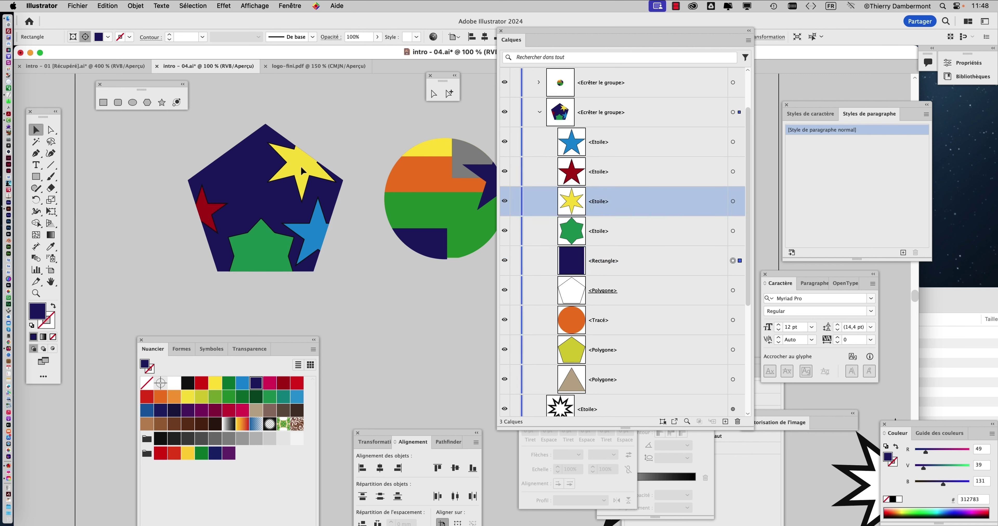
{"action": "left_click", "coordinate": [733, 202]}
{"action": "mouse_move", "coordinate": [302, 167]}
{"action": "left_mouse_down"}
{"action": "mouse_move", "coordinate": [283, 152]}
{"action": "mouse_move", "coordinate": [302, 167]}
{"action": "left_mouse_up"}
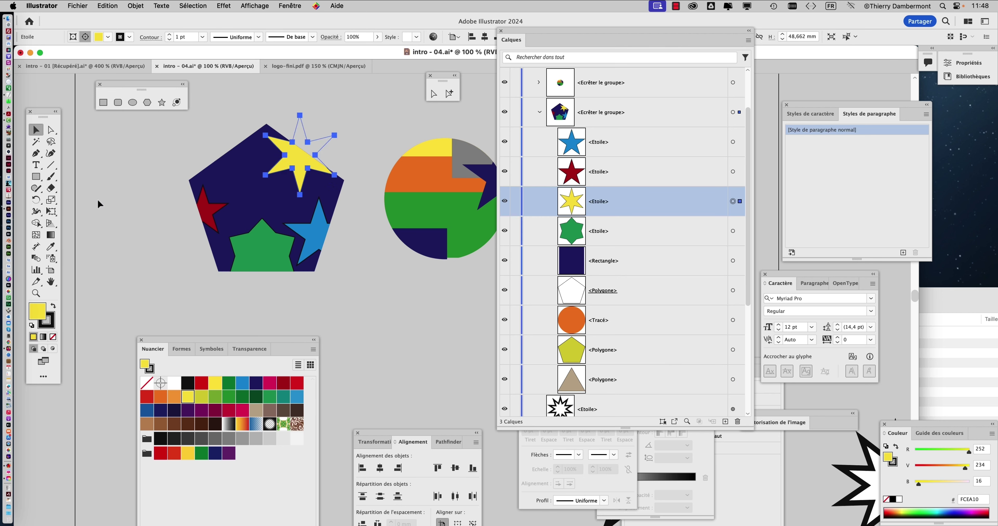
Enlarge the yellow star and rotate it across the pentagon's upper half.
{"action": "left_click", "coordinate": [52, 211]}
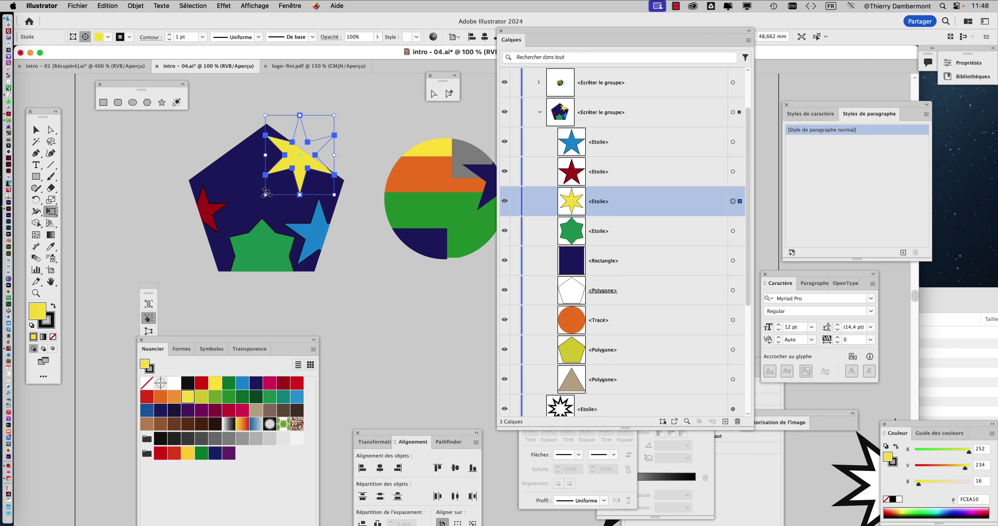
{"action": "left_click_drag", "start_coordinate": [265, 195], "coordinate": [232, 217]}
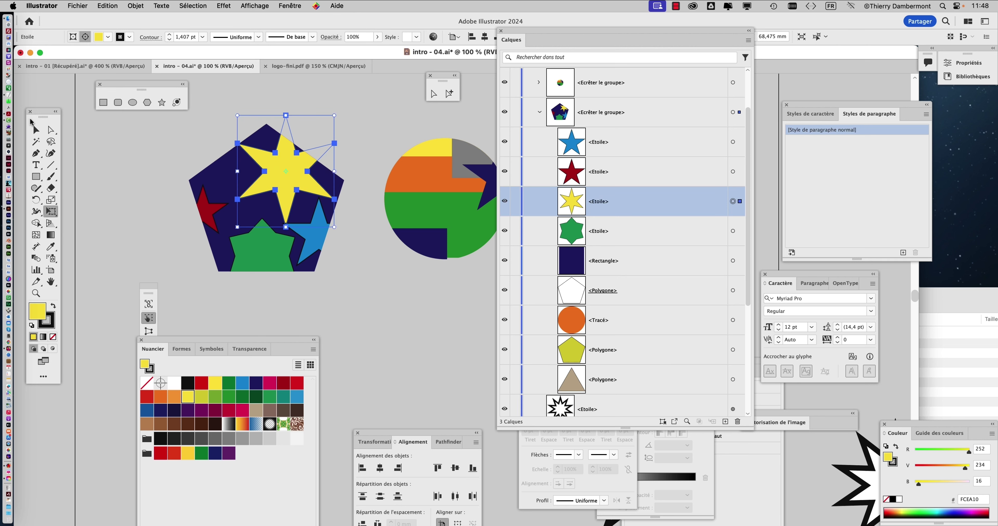
{"action": "left_click", "coordinate": [36, 130]}
{"action": "mouse_move", "coordinate": [296, 183]}
{"action": "left_mouse_down"}
{"action": "mouse_move", "coordinate": [266, 164]}
{"action": "mouse_move", "coordinate": [297, 172]}
{"action": "left_mouse_up"}
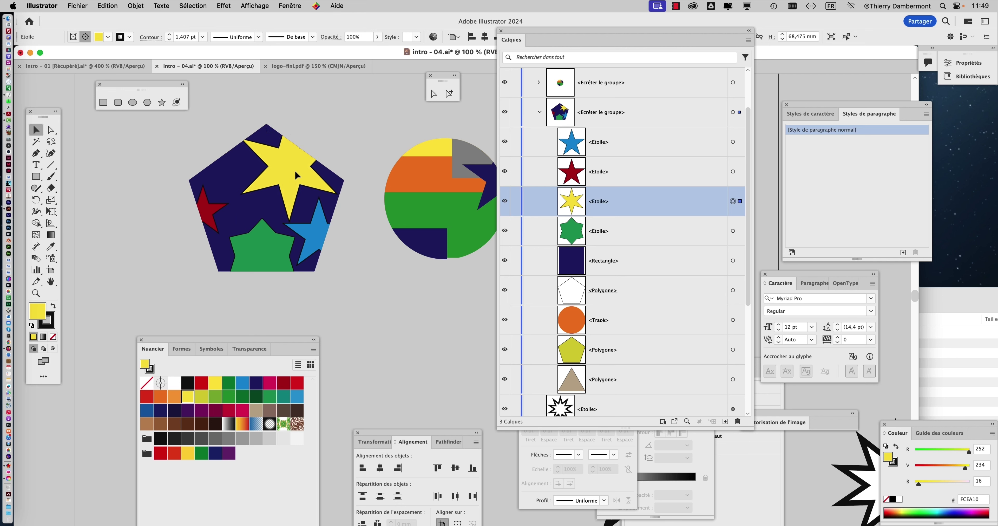
{"action": "left_click", "coordinate": [124, 172]}
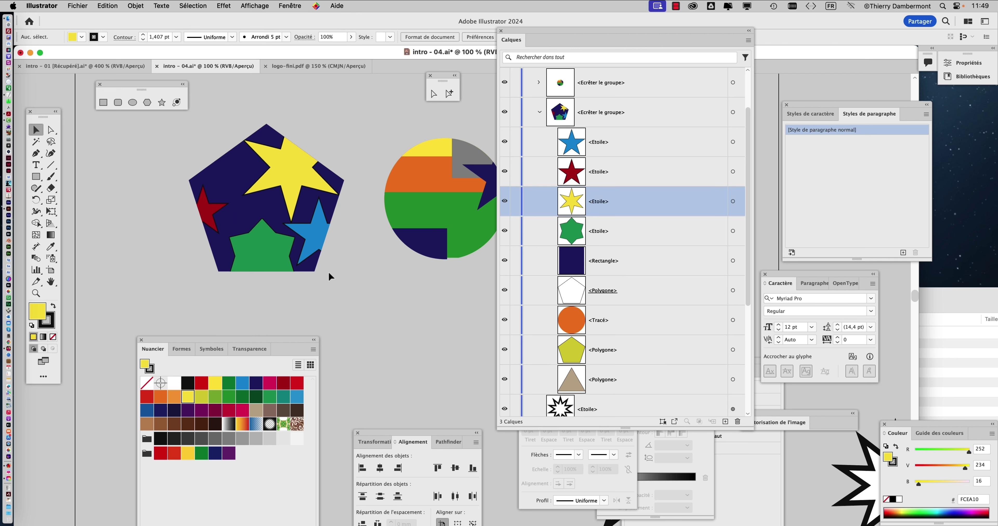
Save the document as intro - 05.ai, accepting the default Illustrator Options.
{"action": "left_click", "coordinate": [78, 5]}
{"action": "left_click", "coordinate": [117, 113]}
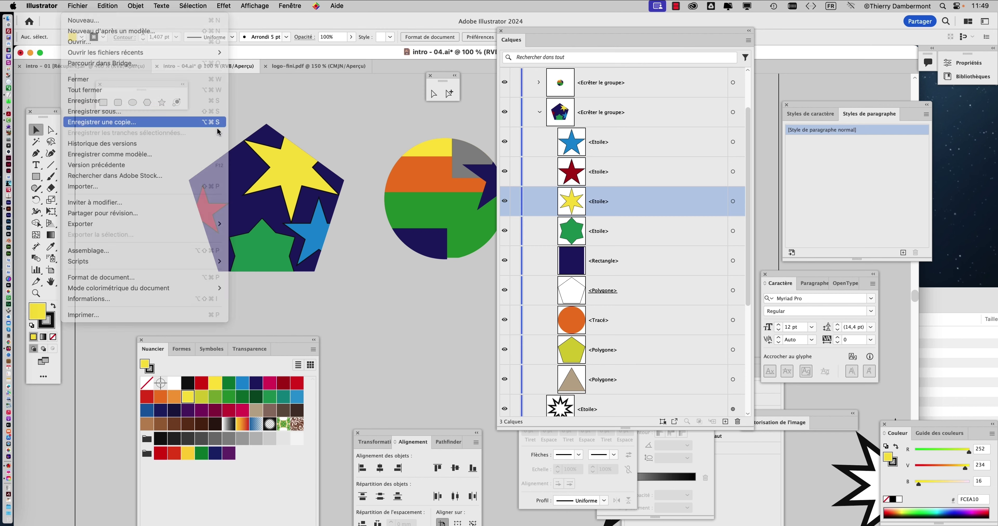
{"action": "left_click", "coordinate": [573, 100]}
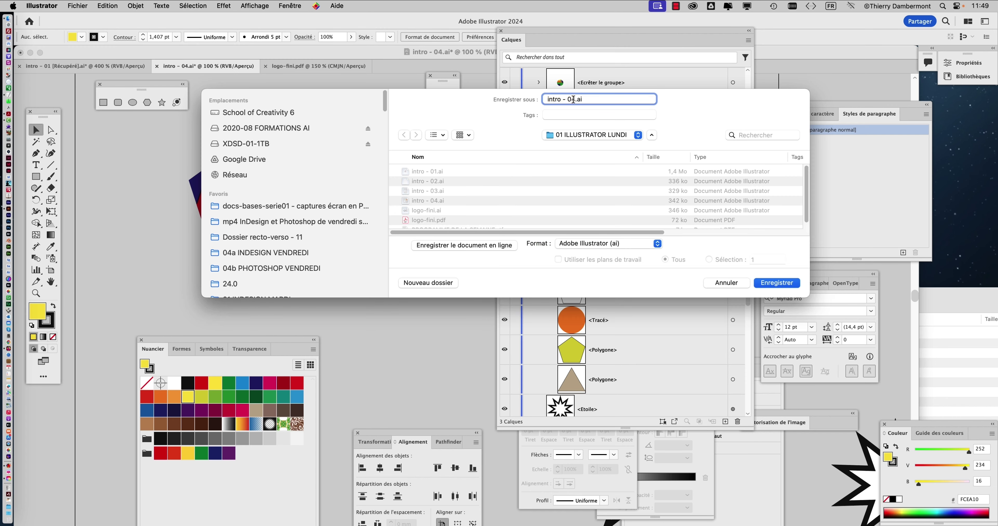
{"action": "key", "text": "Return"}
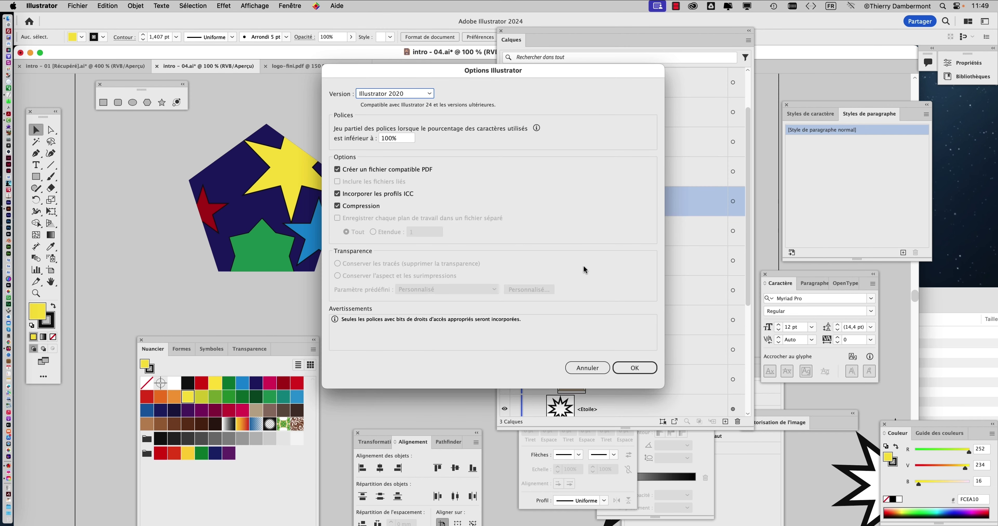
{"action": "left_click", "coordinate": [625, 370]}
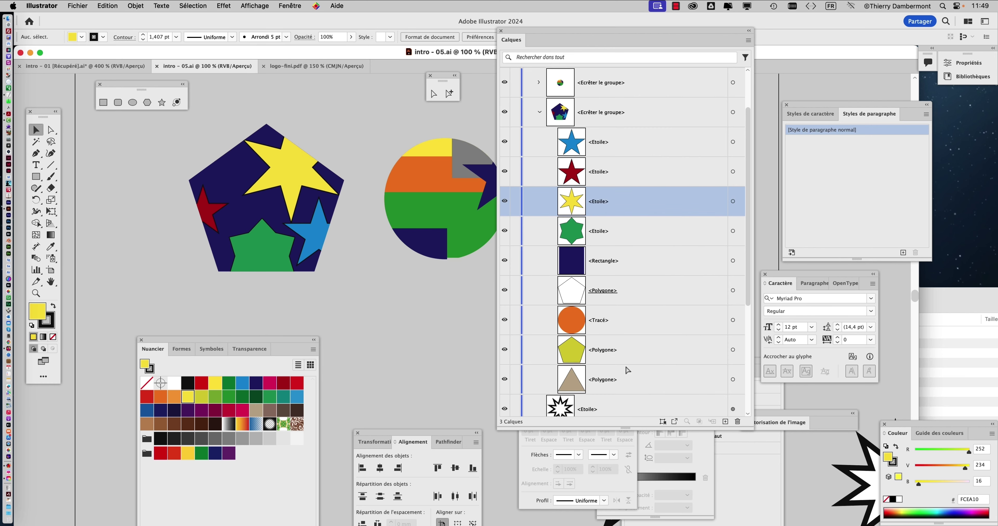
Duplicate the pentagon and striped circle pair below the originals.
{"action": "left_click_drag", "start_coordinate": [532, 32], "coordinate": [624, 45]}
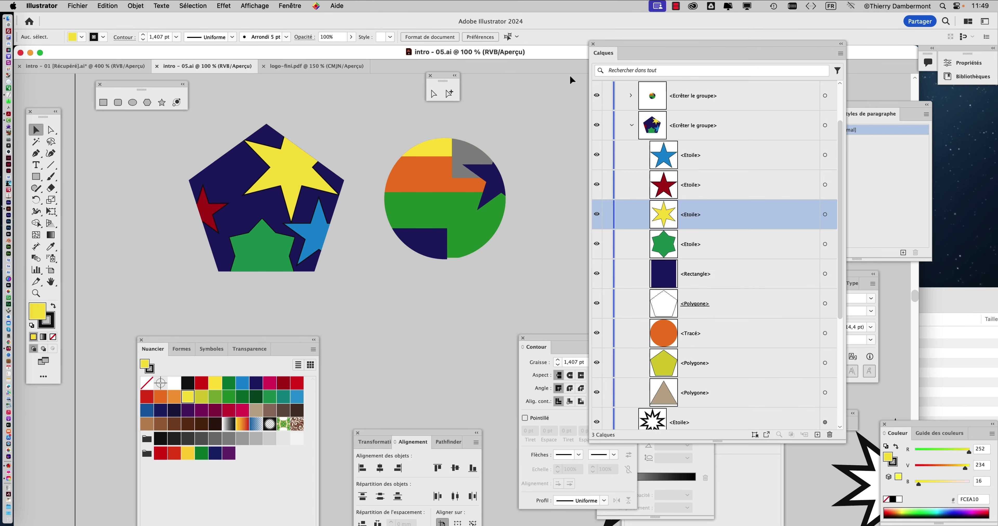
{"action": "key", "text": "super+minus"}
{"action": "key", "text": "super+minus"}
{"action": "scroll", "coordinate": [375, 249], "scroll_direction": "up", "scroll_amount": 3}
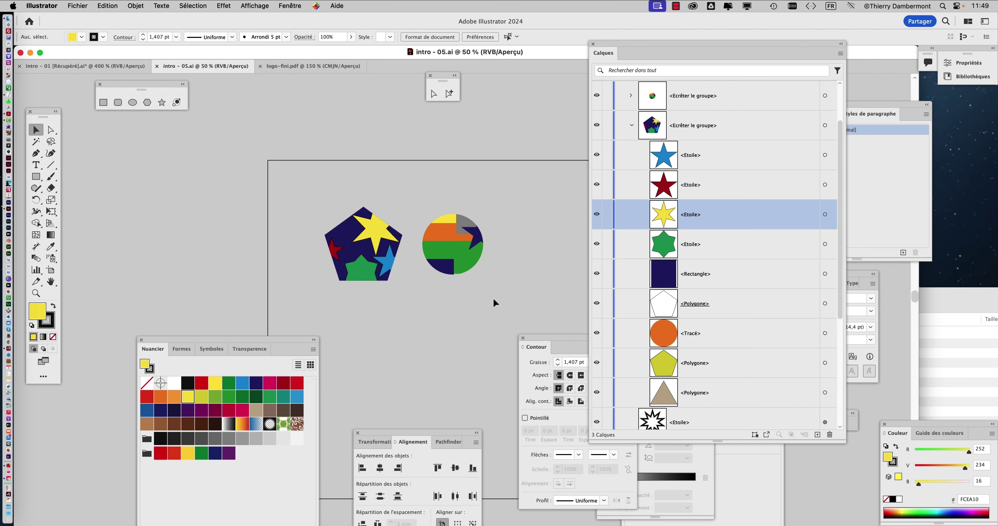
{"action": "left_click_drag", "start_coordinate": [494, 303], "coordinate": [316, 229]}
{"action": "mouse_move", "coordinate": [393, 255]}
{"action": "left_mouse_down"}
{"action": "mouse_move", "coordinate": [391, 333]}
{"action": "mouse_move", "coordinate": [356, 210]}
{"action": "left_mouse_up"}
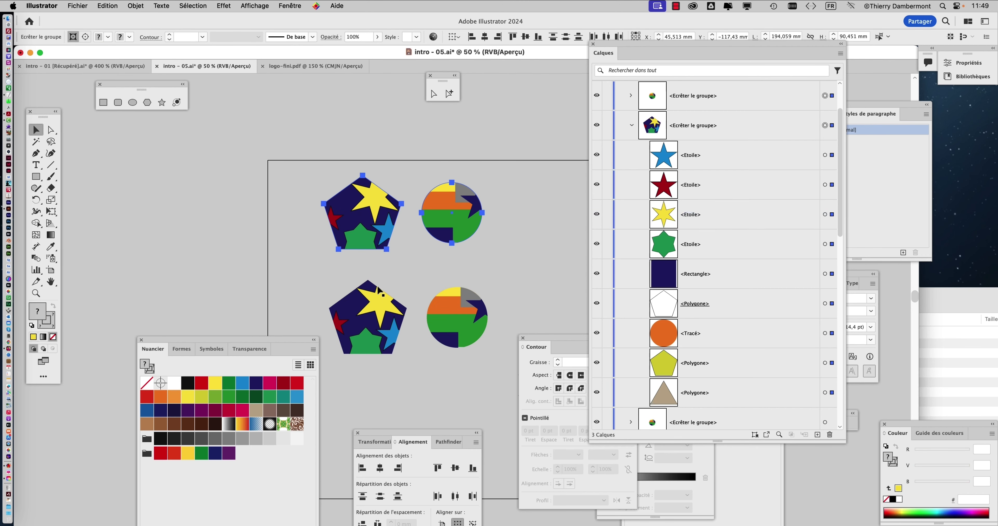
Shift the upper striped circle slightly left, closer to its pentagon.
{"action": "left_click", "coordinate": [468, 266]}
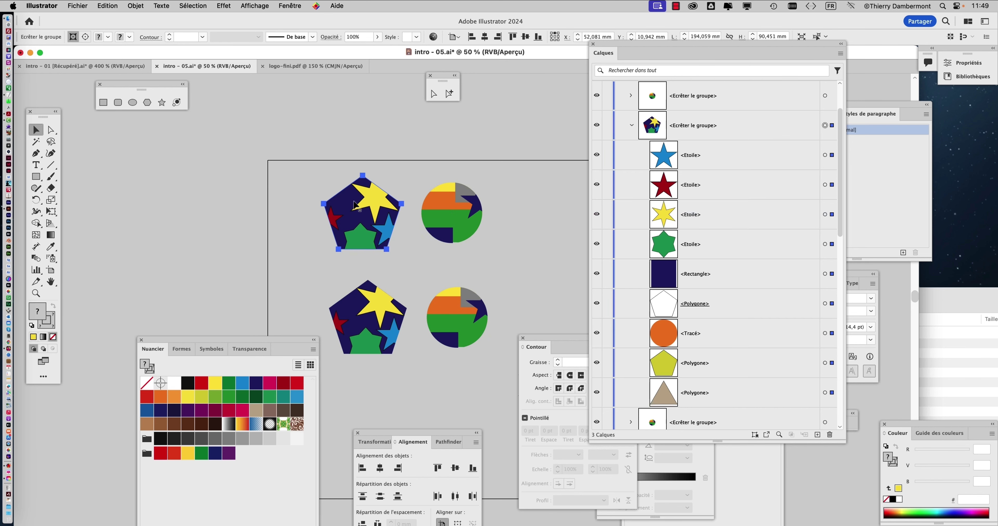
{"action": "left_click", "coordinate": [456, 222]}
{"action": "left_click", "coordinate": [307, 287]}
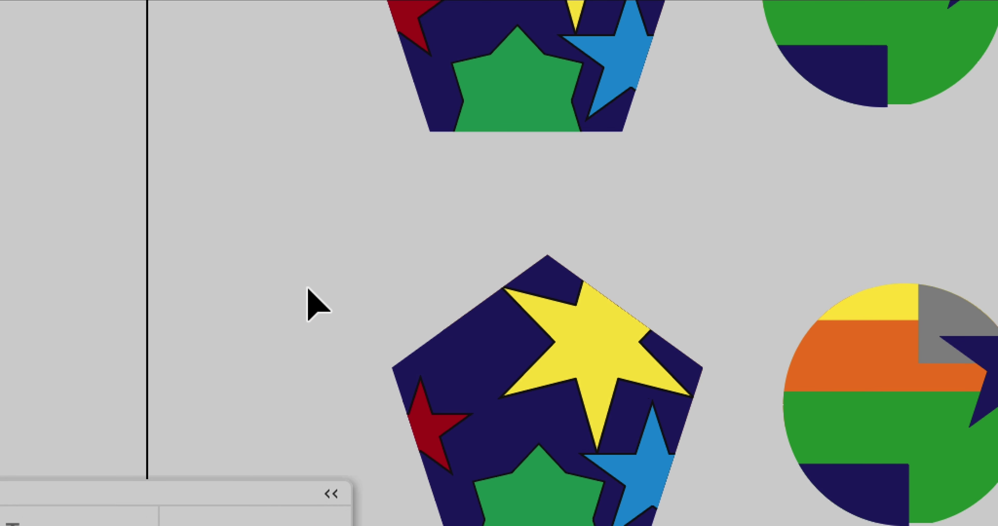
{"action": "left_click_drag", "start_coordinate": [307, 288], "coordinate": [995, 484]}
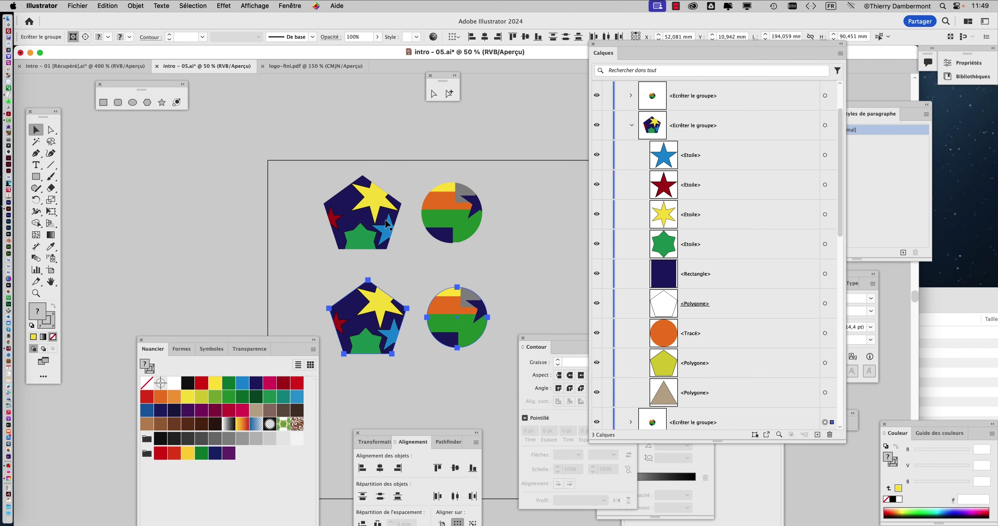
{"action": "left_click", "coordinate": [385, 222]}
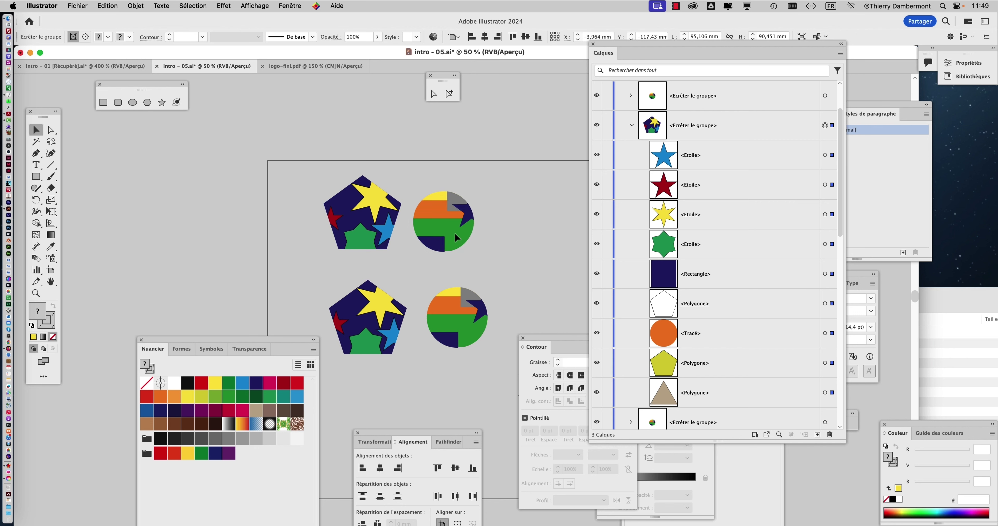
{"action": "left_click_drag", "start_coordinate": [434, 228], "coordinate": [426, 233]}
{"action": "left_click", "coordinate": [521, 232]}
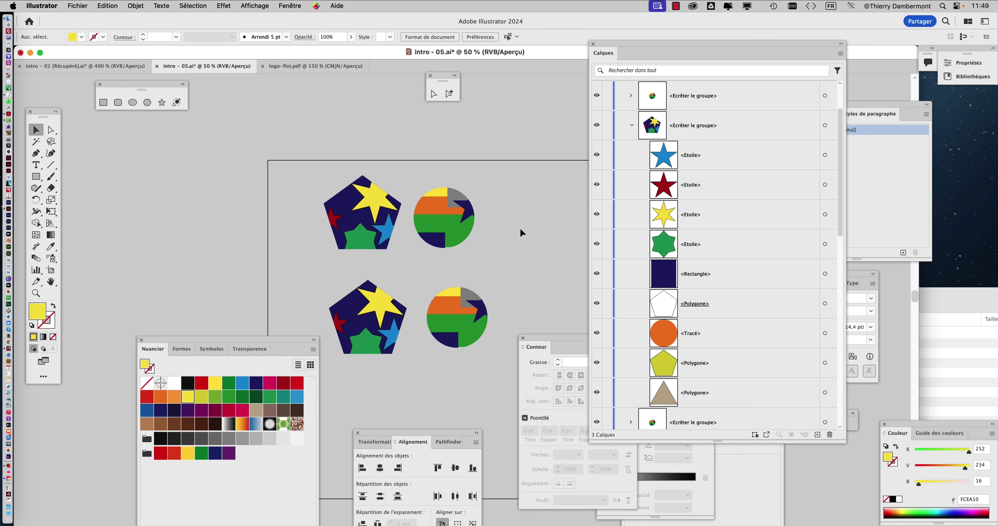
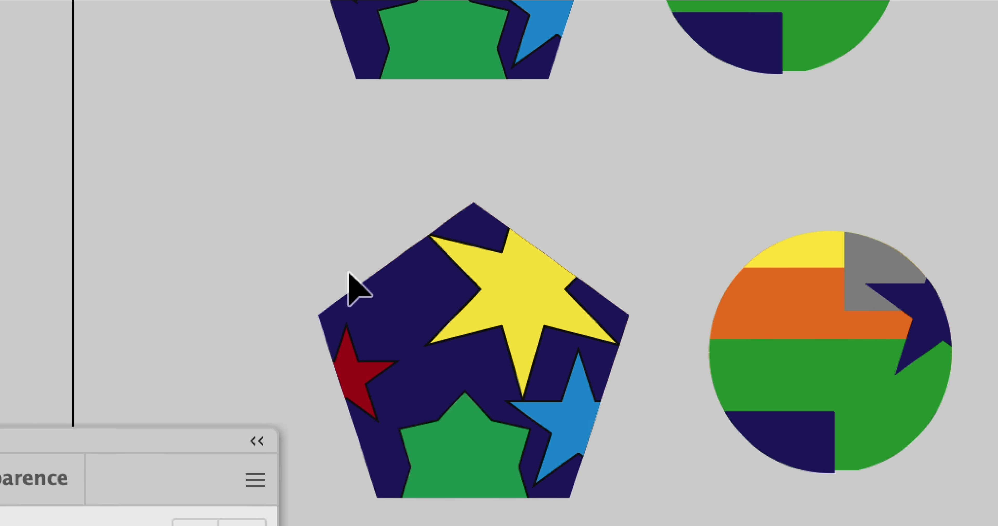
Click the pentagon and circle clip groups, then marquee-select both together.
{"action": "left_click", "coordinate": [355, 288]}
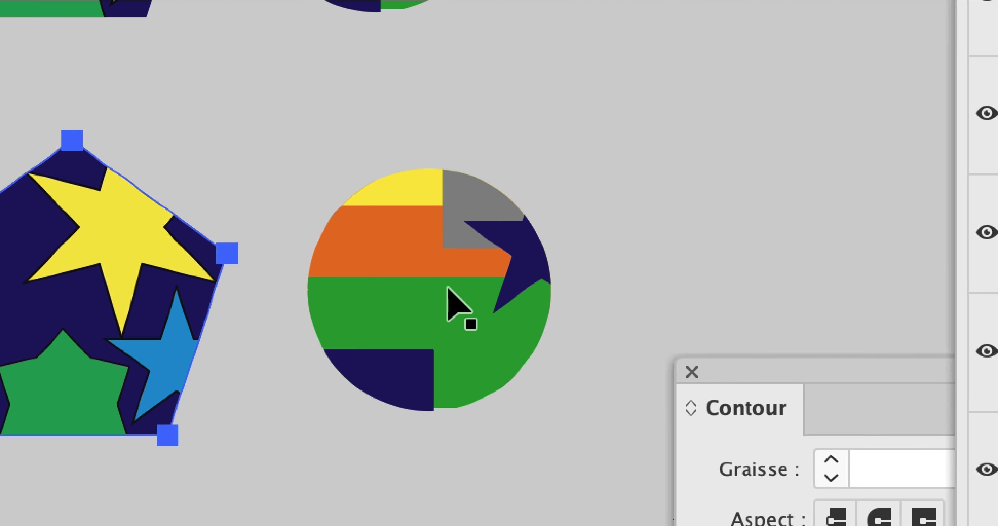
{"action": "left_click", "coordinate": [448, 289]}
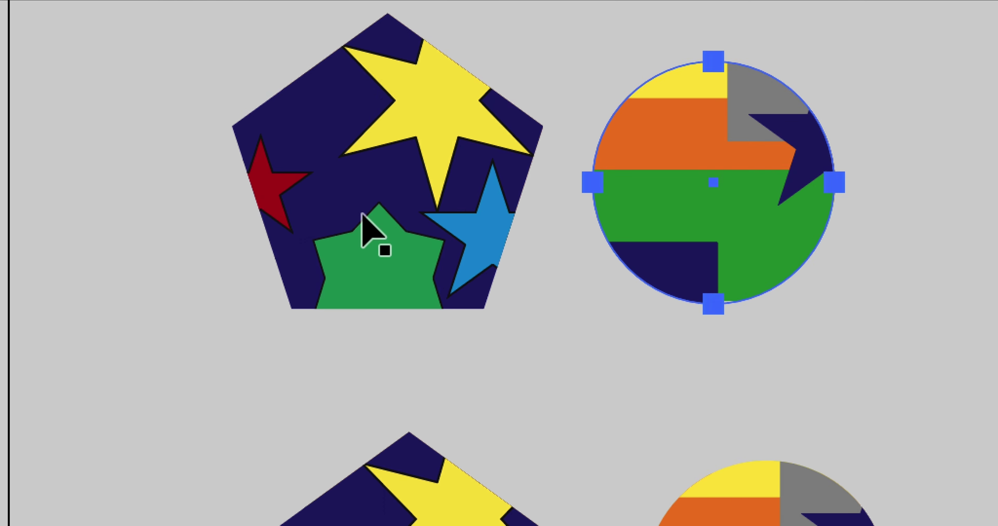
{"action": "left_click", "coordinate": [362, 215]}
{"action": "left_click", "coordinate": [346, 240]}
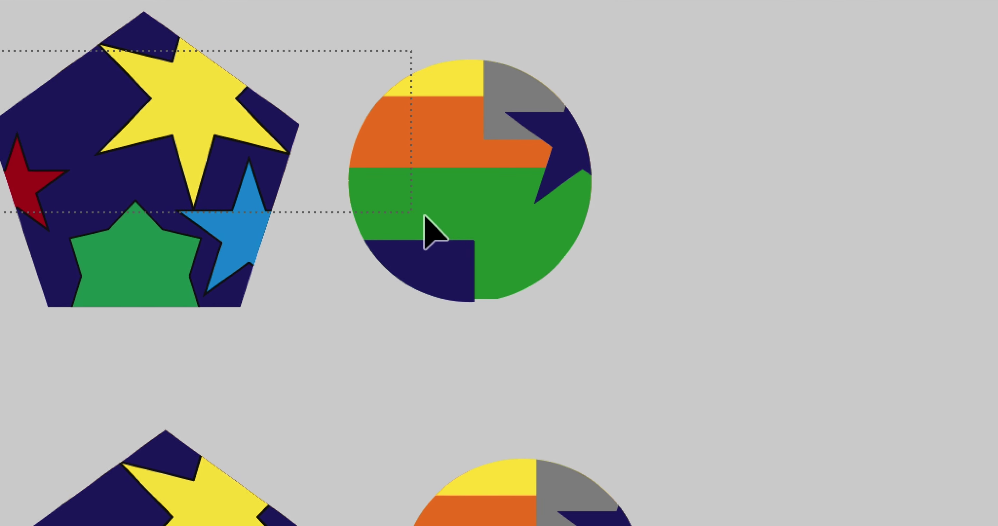
{"action": "left_click_drag", "start_coordinate": [333, 188], "coordinate": [790, 348]}
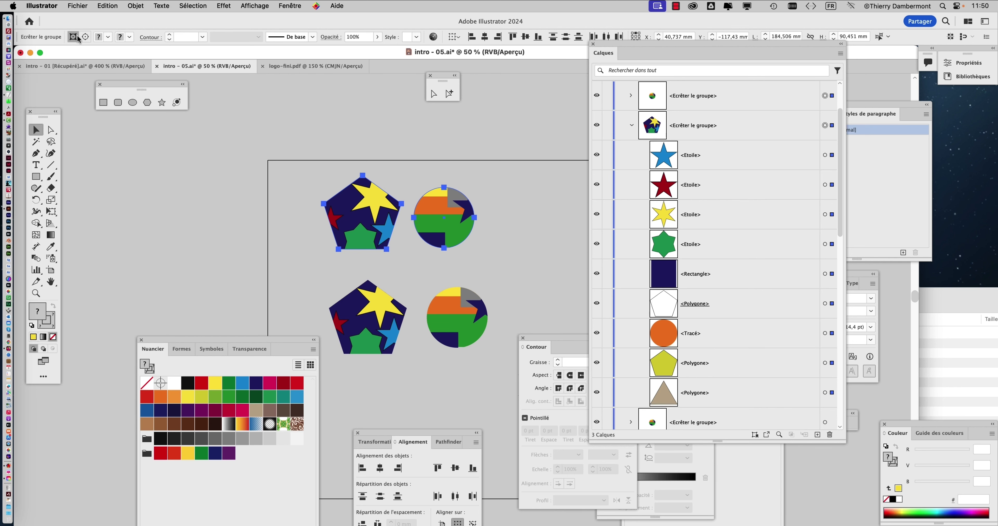
Edit the clipped contents and give the stars and stripes a white stroke from the Swatches panel.
{"action": "left_click", "coordinate": [87, 37]}
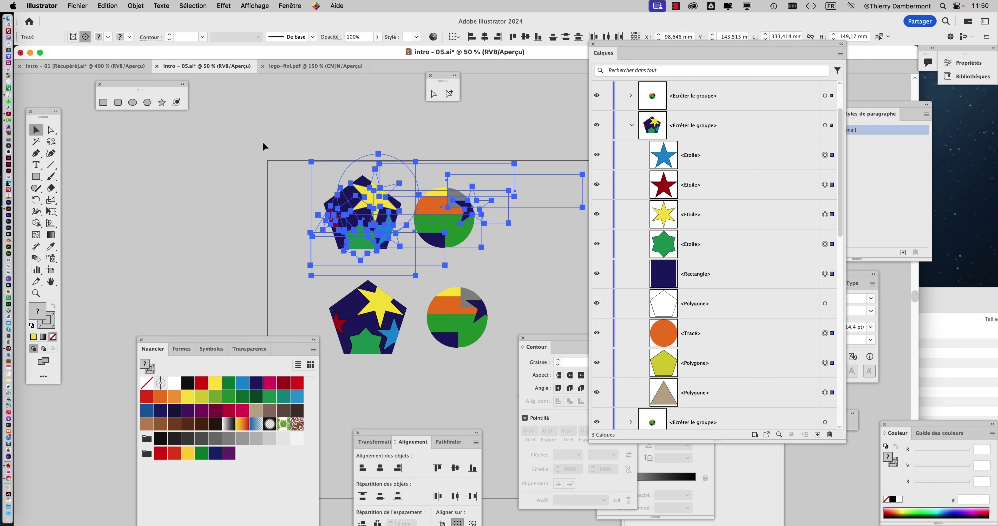
{"action": "left_click_drag", "start_coordinate": [603, 53], "coordinate": [663, 57]}
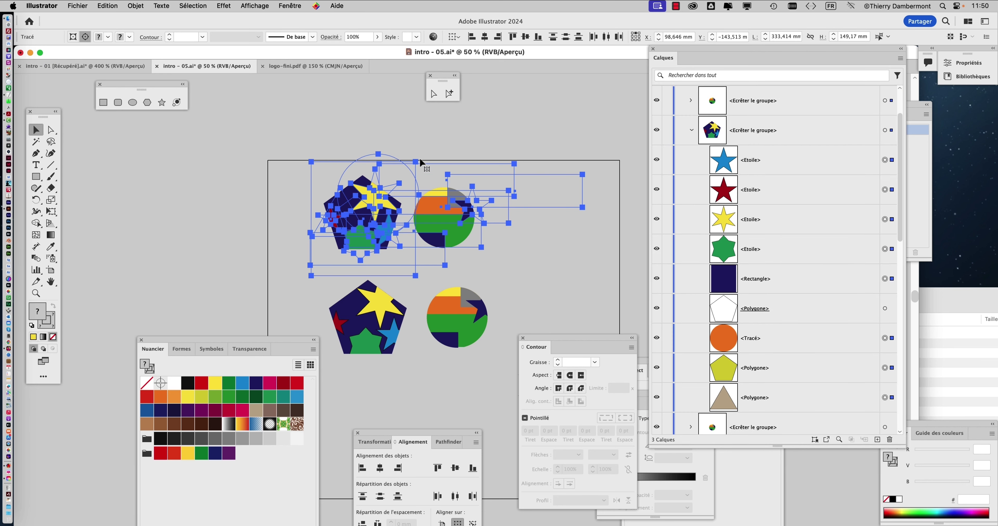
{"action": "scroll", "coordinate": [421, 206], "scroll_direction": "up", "scroll_amount": 1}
{"action": "scroll", "coordinate": [422, 206], "scroll_direction": "up", "scroll_amount": 1}
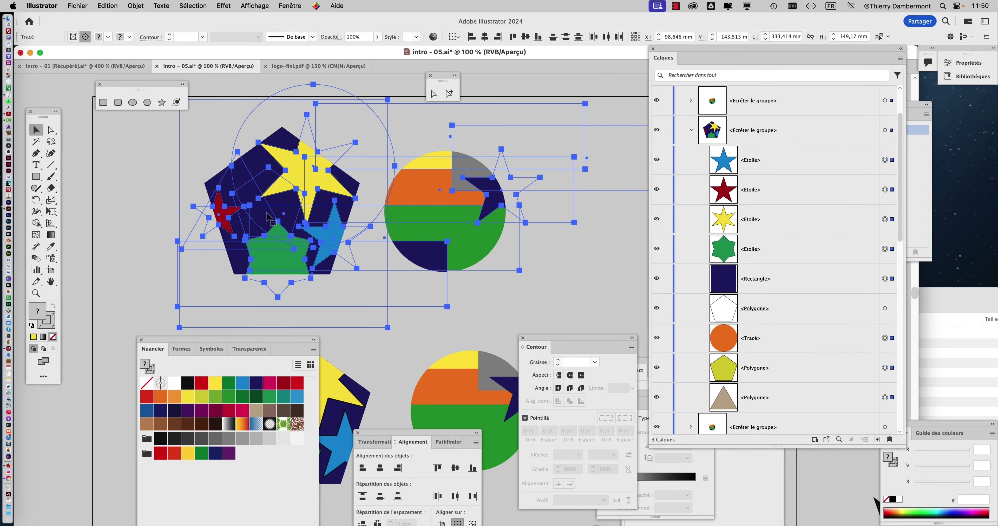
{"action": "left_click_drag", "start_coordinate": [48, 110], "coordinate": [63, 98]}
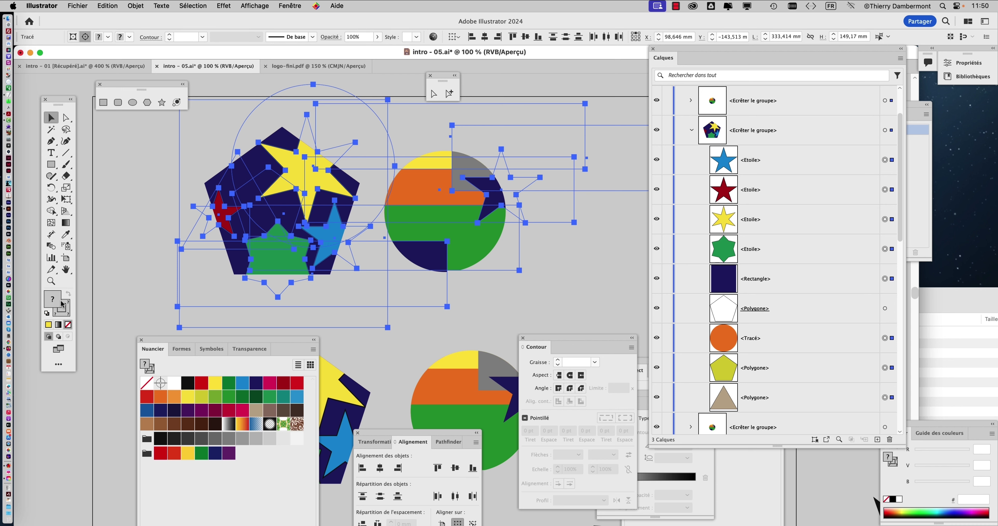
{"action": "left_click", "coordinate": [63, 310]}
{"action": "left_click", "coordinate": [175, 383]}
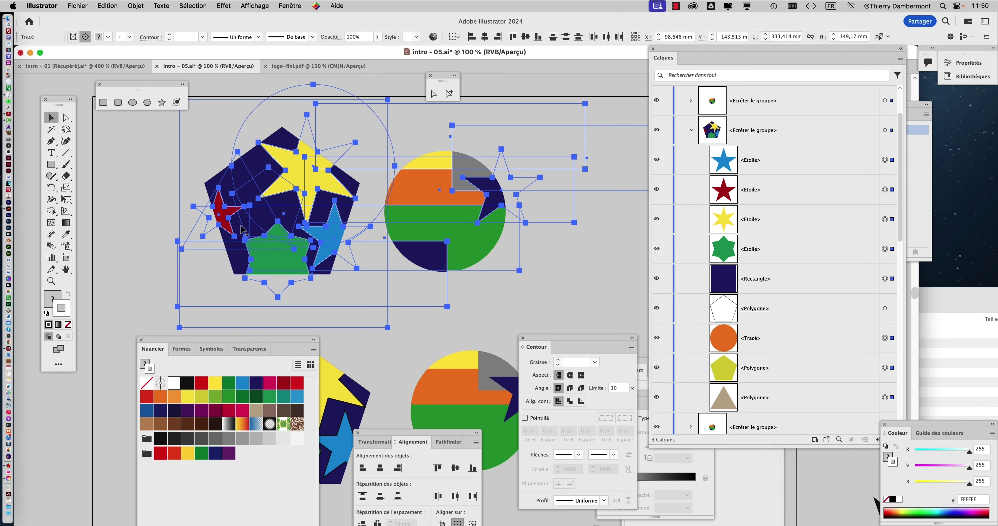
{"action": "scroll", "coordinate": [258, 200], "scroll_direction": "up", "scroll_amount": 1}
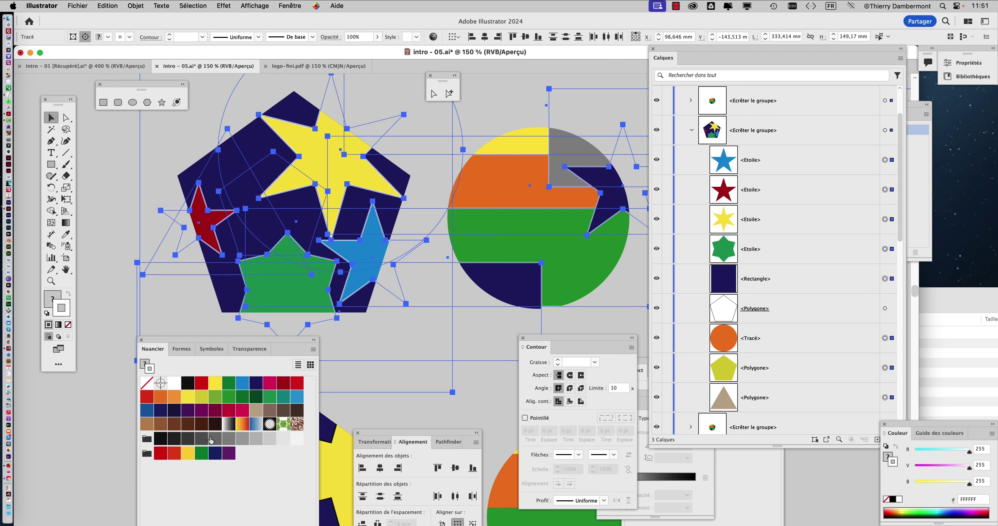
Confirm the white stroke colour and set the stroke weight to 4 pt.
{"action": "left_click", "coordinate": [174, 385]}
{"action": "left_click", "coordinate": [202, 38]}
{"action": "left_click", "coordinate": [227, 112]}
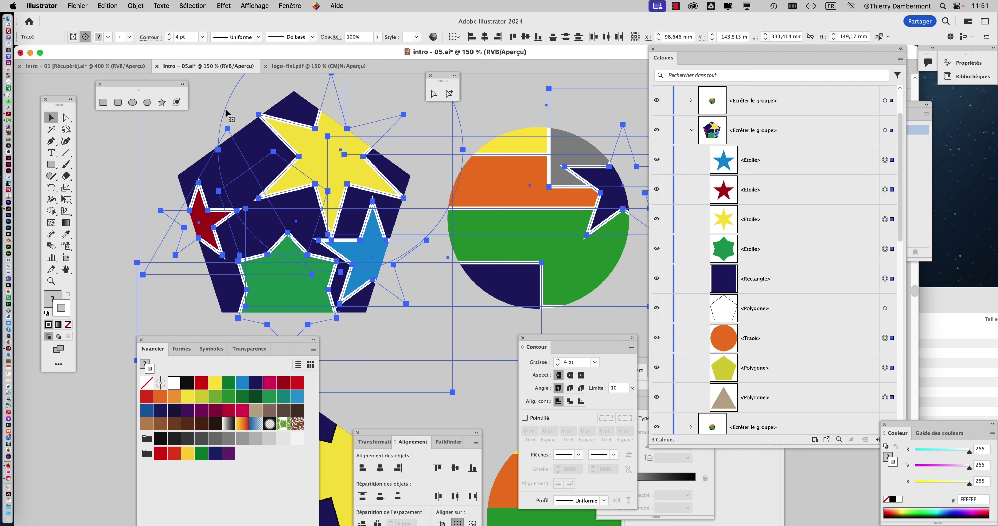
In the Stroke panel, raise the weight to 7 pt, settle on 6 pt, and return to 100% zoom.
{"action": "left_click", "coordinate": [301, 7]}
{"action": "left_click", "coordinate": [302, 7]}
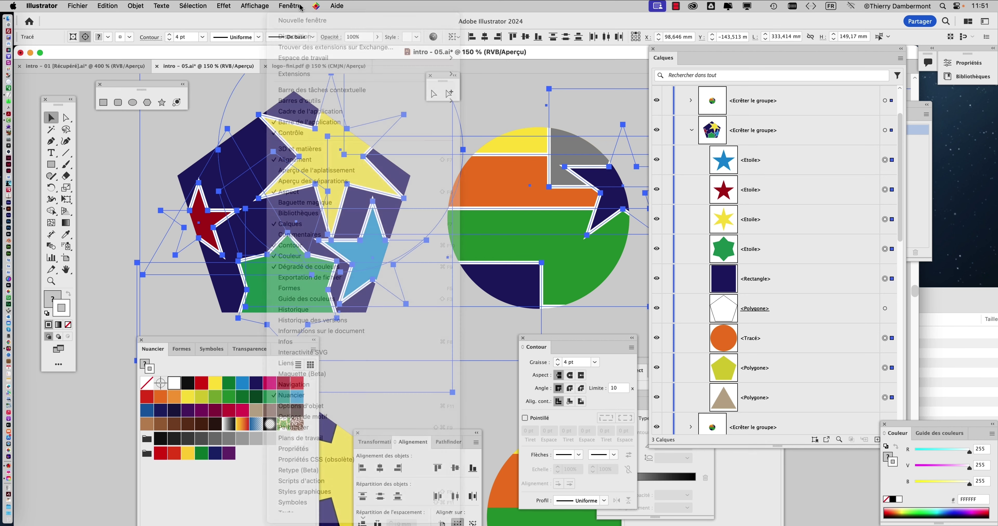
{"action": "mouse_move", "coordinate": [542, 336]}
{"action": "left_mouse_down"}
{"action": "mouse_move", "coordinate": [525, 217]}
{"action": "mouse_move", "coordinate": [533, 151]}
{"action": "left_mouse_up"}
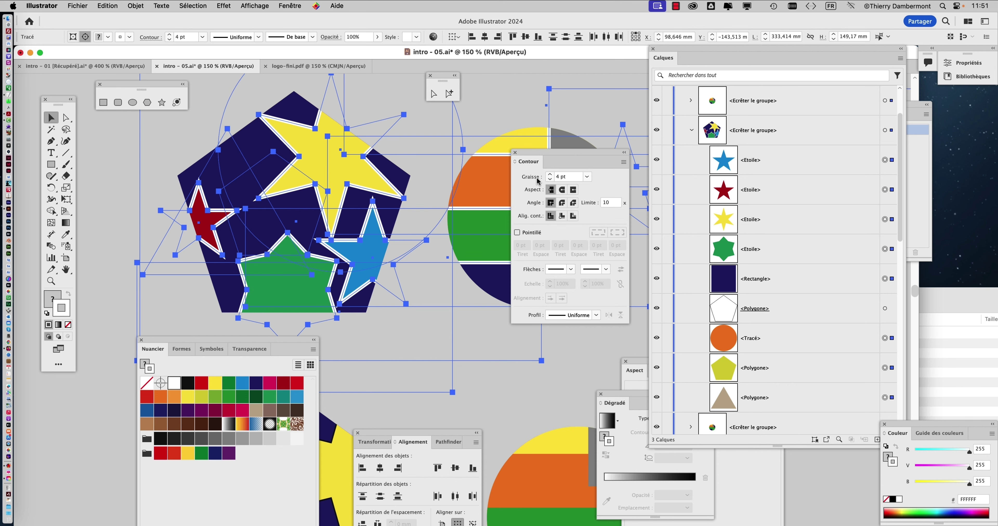
{"action": "left_click", "coordinate": [549, 175]}
{"action": "left_click", "coordinate": [550, 175]}
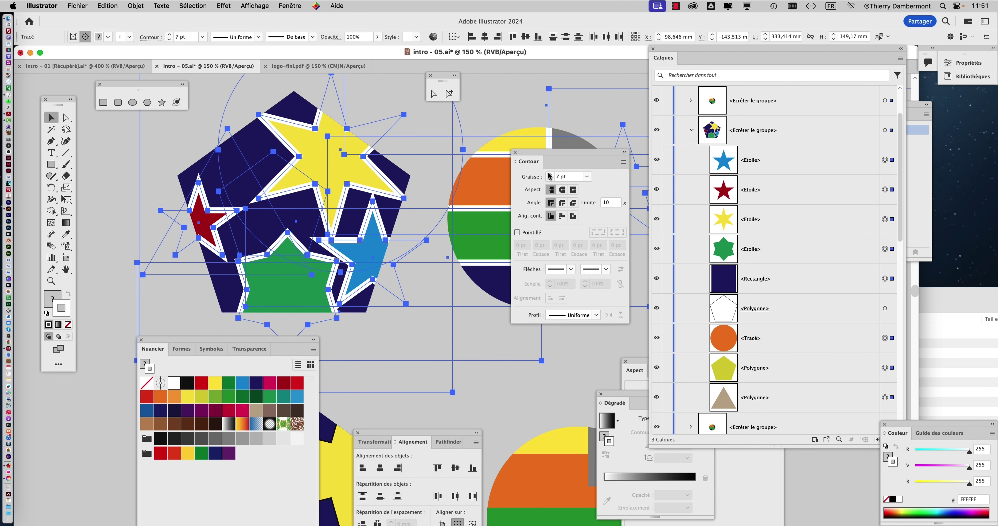
{"action": "left_click", "coordinate": [550, 180]}
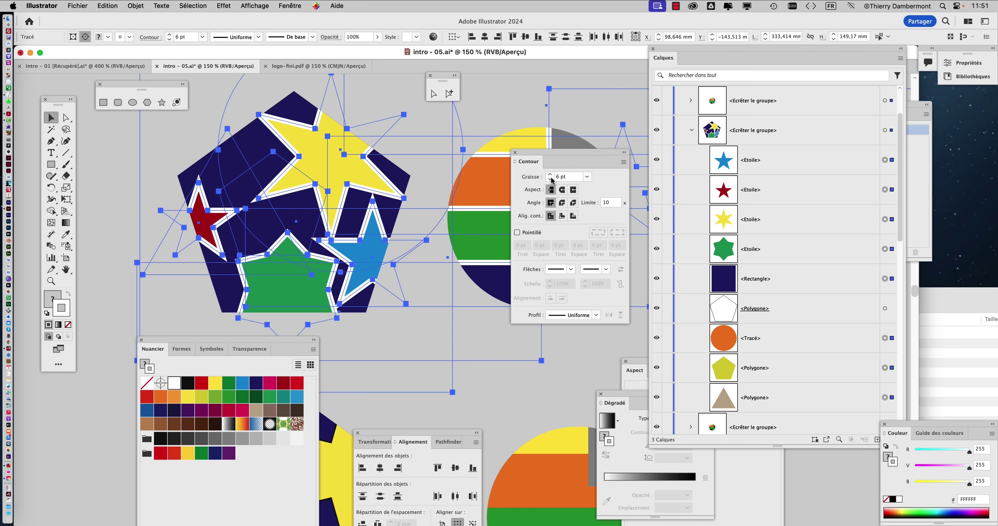
{"action": "left_click_drag", "start_coordinate": [553, 154], "coordinate": [600, 135]}
{"action": "key", "text": "super+1"}
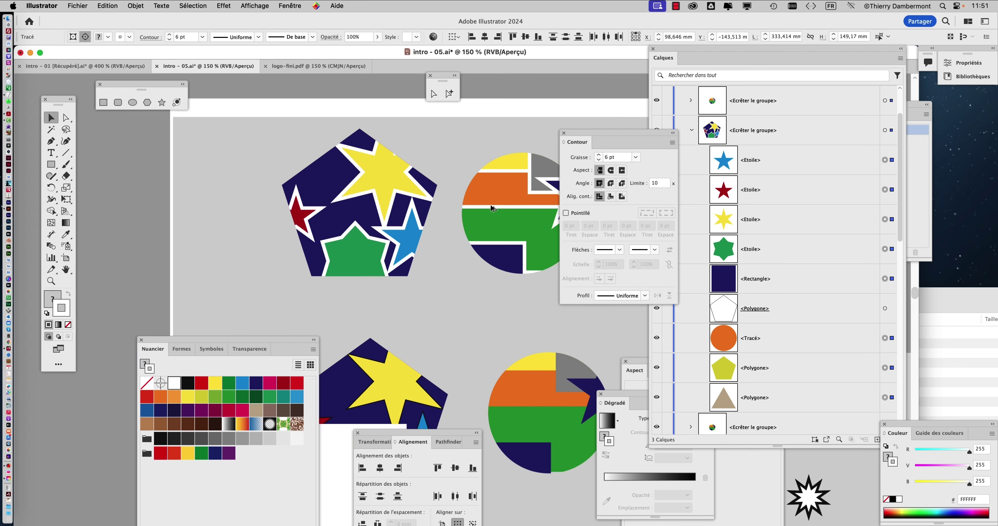
{"action": "left_click_drag", "start_coordinate": [398, 233], "coordinate": [318, 230]}
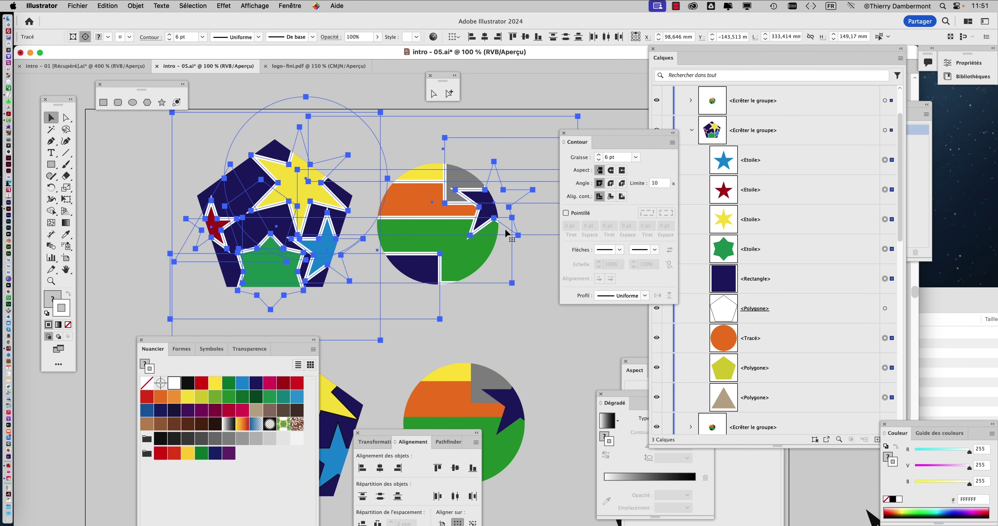
Deselect, marquee-select the pentagon and circle again, and switch to editing their inner shapes.
{"action": "left_click", "coordinate": [159, 172]}
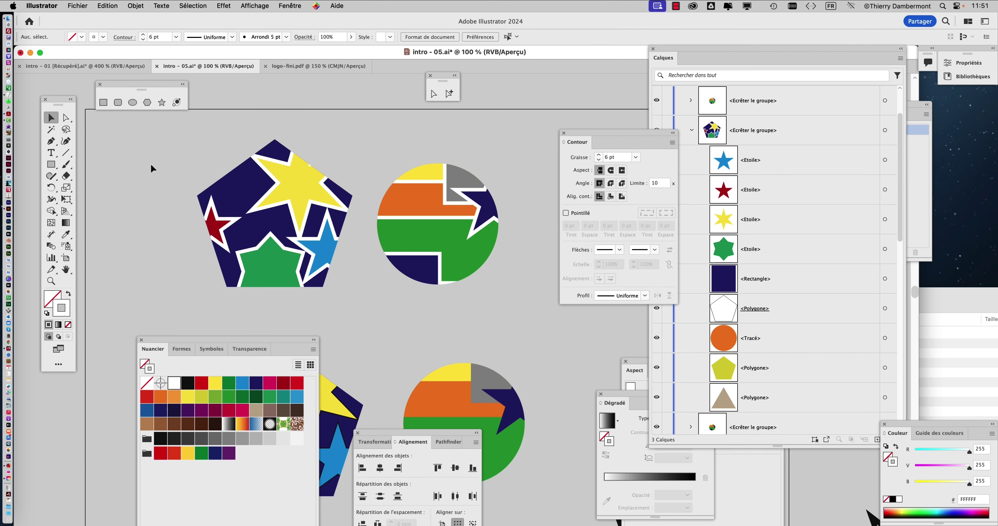
{"action": "left_click_drag", "start_coordinate": [250, 190], "coordinate": [470, 234]}
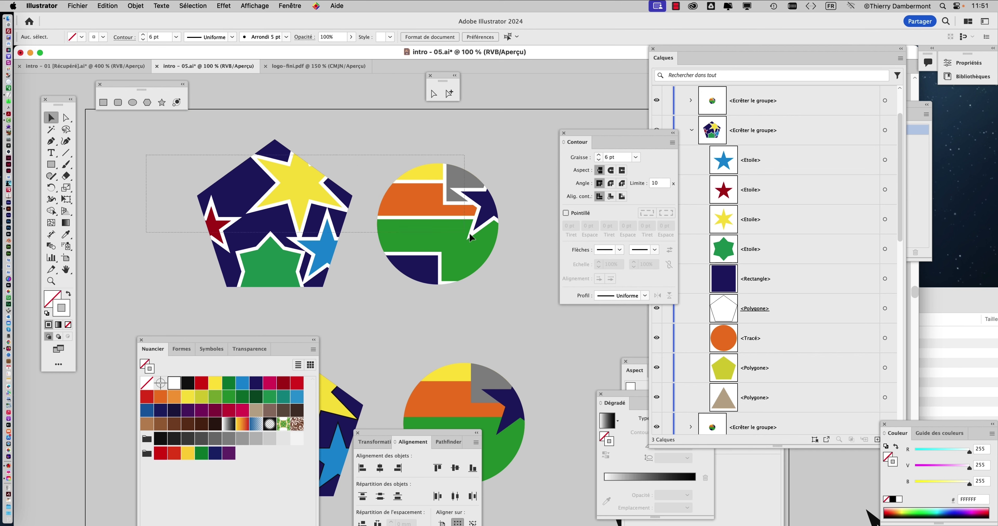
{"action": "left_click", "coordinate": [148, 161]}
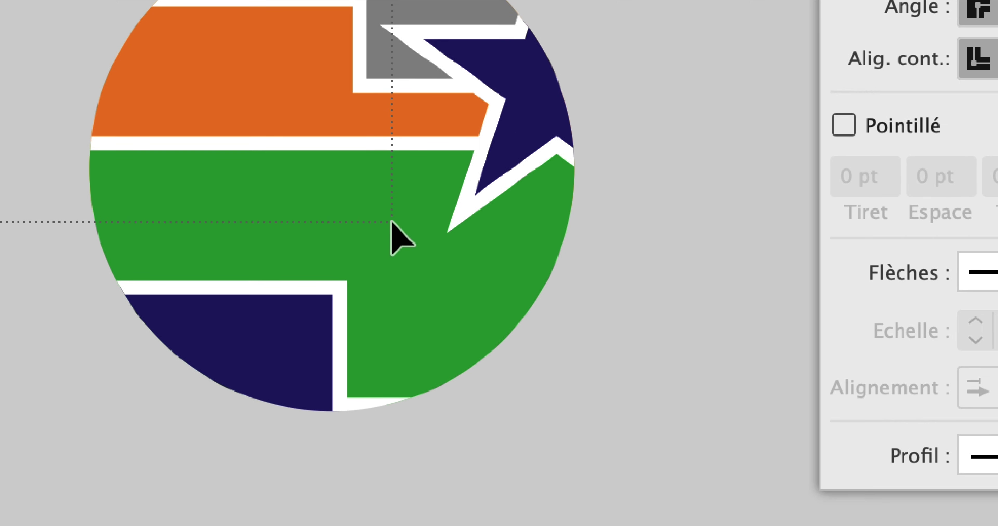
{"action": "left_click", "coordinate": [372, 207]}
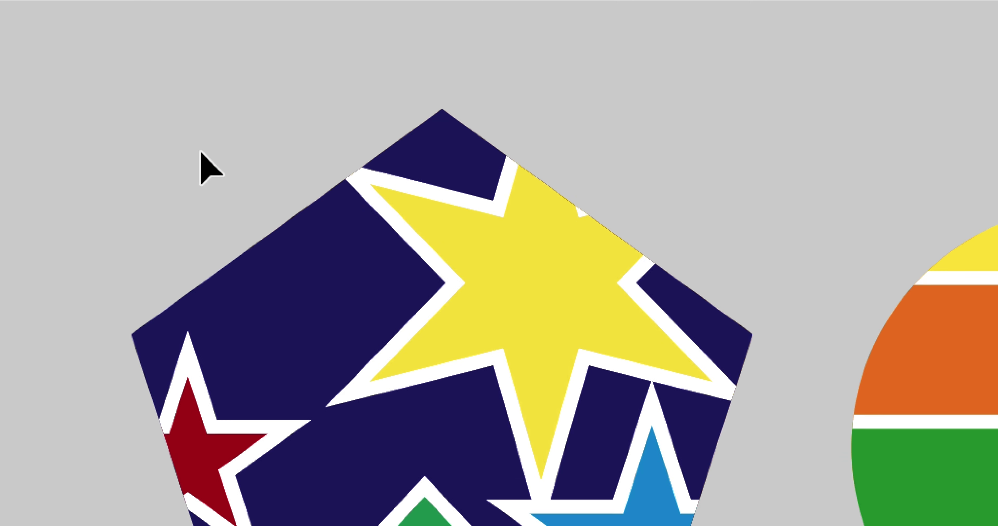
{"action": "left_click_drag", "start_coordinate": [201, 167], "coordinate": [382, 221]}
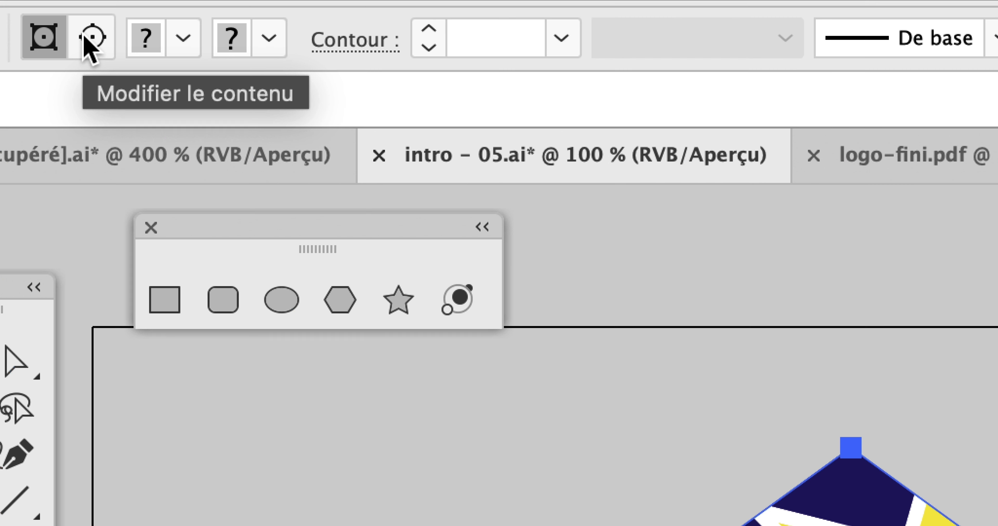
{"action": "left_click", "coordinate": [84, 37]}
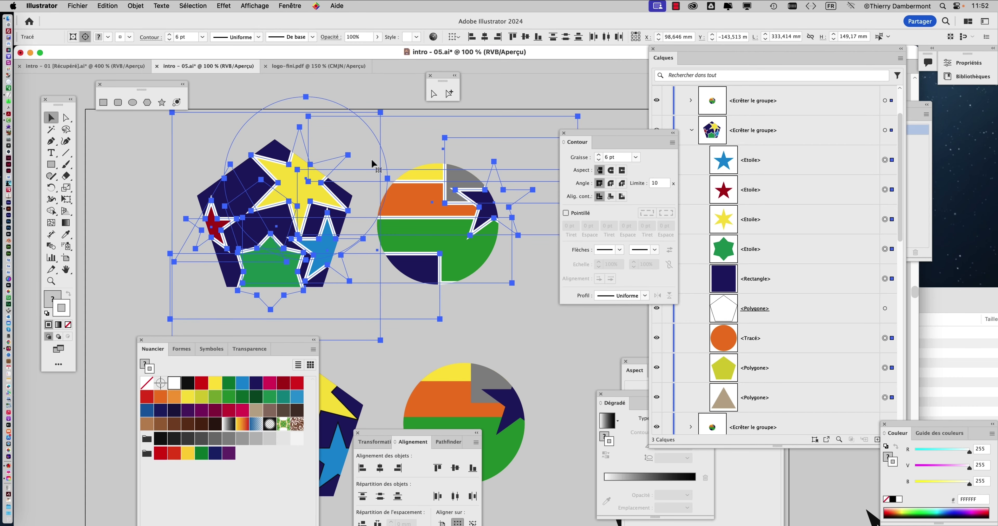
Move the Stroke panel to the lower right and the tools palette aside, then open the Affichage menu.
{"action": "left_click_drag", "start_coordinate": [575, 132], "coordinate": [525, 125]}
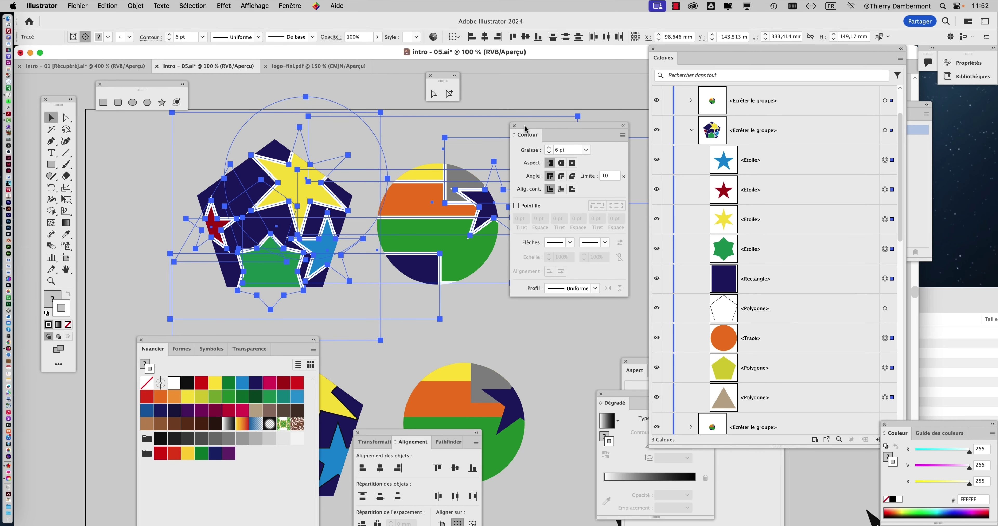
{"action": "left_click_drag", "start_coordinate": [526, 128], "coordinate": [550, 280]}
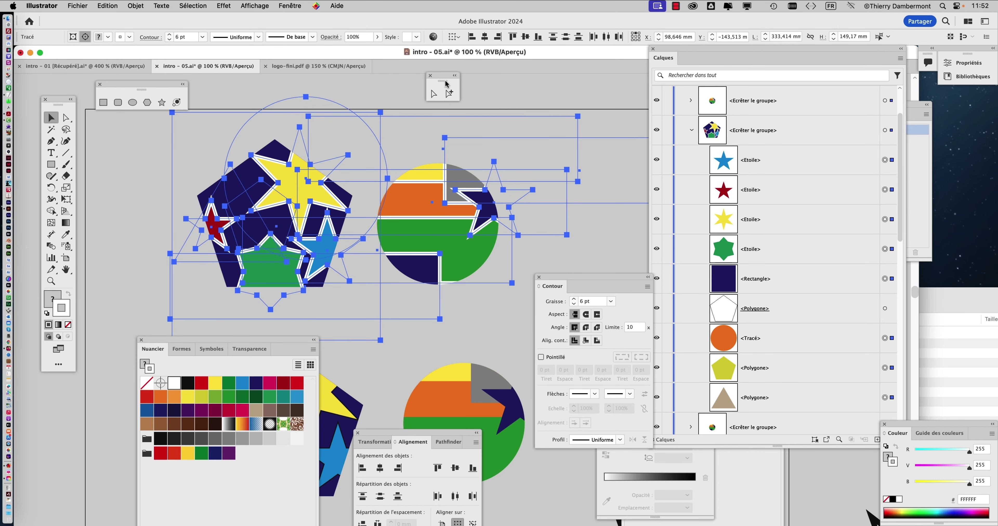
{"action": "left_click_drag", "start_coordinate": [438, 78], "coordinate": [446, 74]}
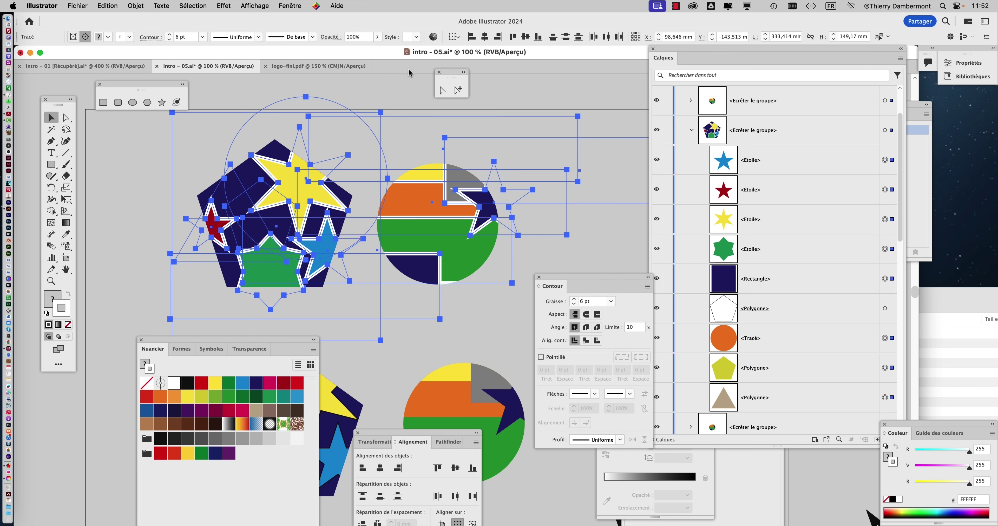
{"action": "left_click", "coordinate": [254, 6]}
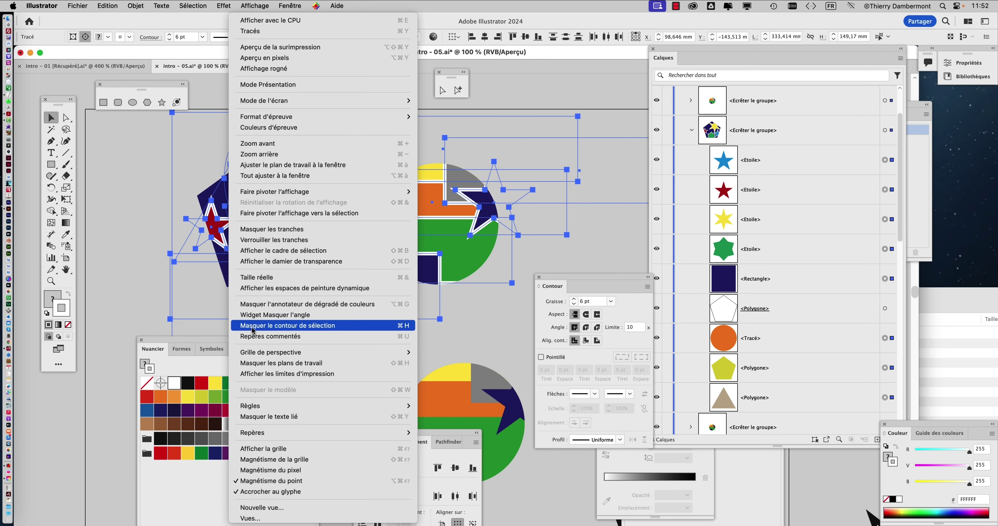
Hide the selection edges and set the white stroke weight to 9 pt.
{"action": "left_click", "coordinate": [253, 329]}
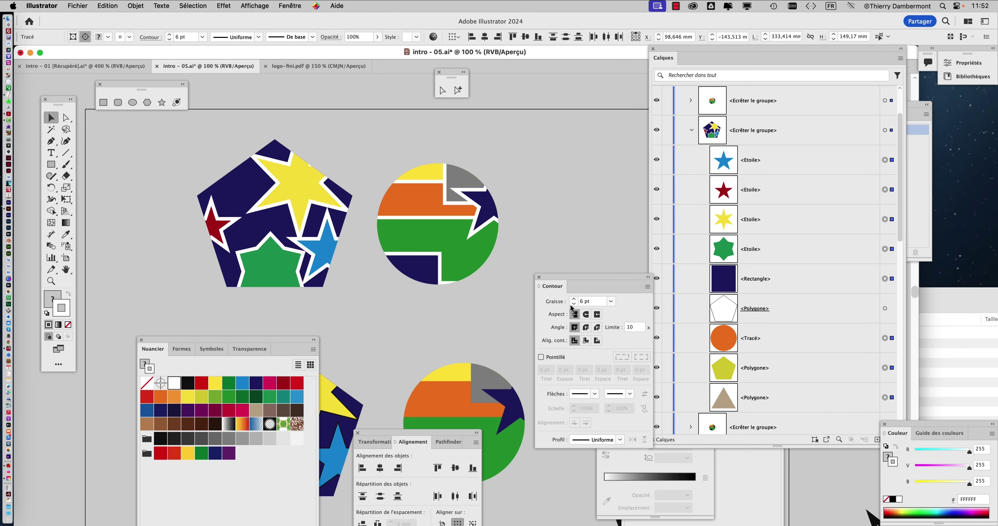
{"action": "left_click", "coordinate": [573, 304]}
{"action": "left_click", "coordinate": [573, 305]}
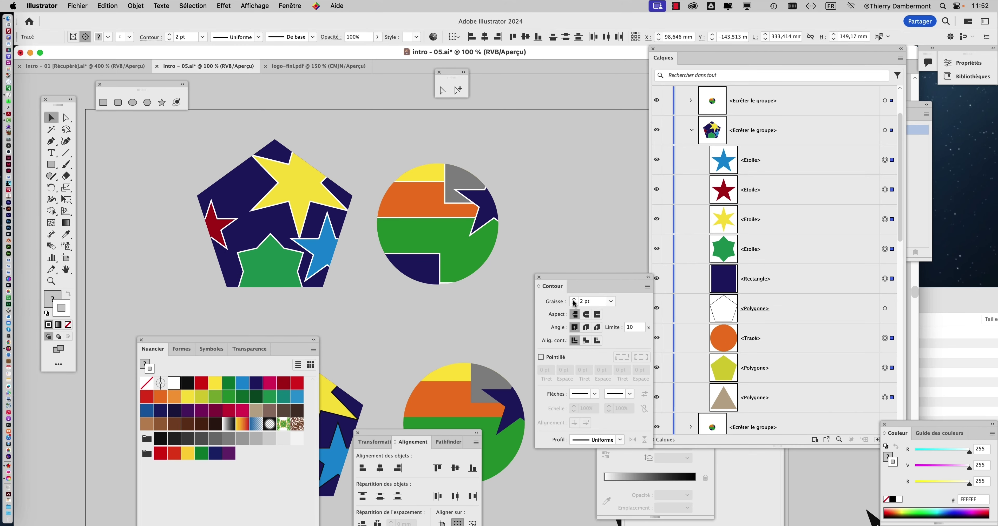
{"action": "left_click", "coordinate": [573, 300]}
{"action": "left_click", "coordinate": [574, 300]}
{"action": "left_click", "coordinate": [574, 300]}
{"action": "left_click", "coordinate": [574, 300]}
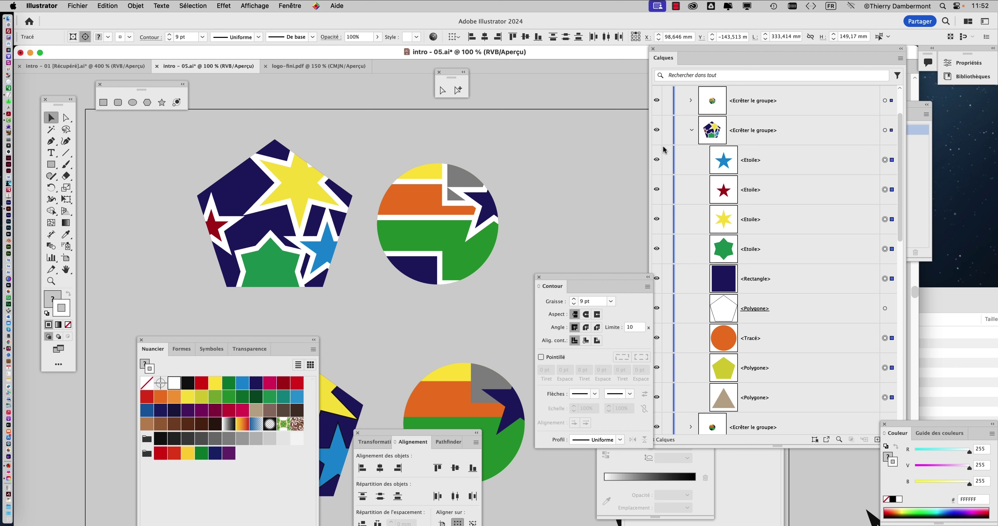
Expand and collapse the illu layer, then hide the 'fond gris' background layer.
{"action": "left_click_drag", "start_coordinate": [669, 49], "coordinate": [675, 77]}
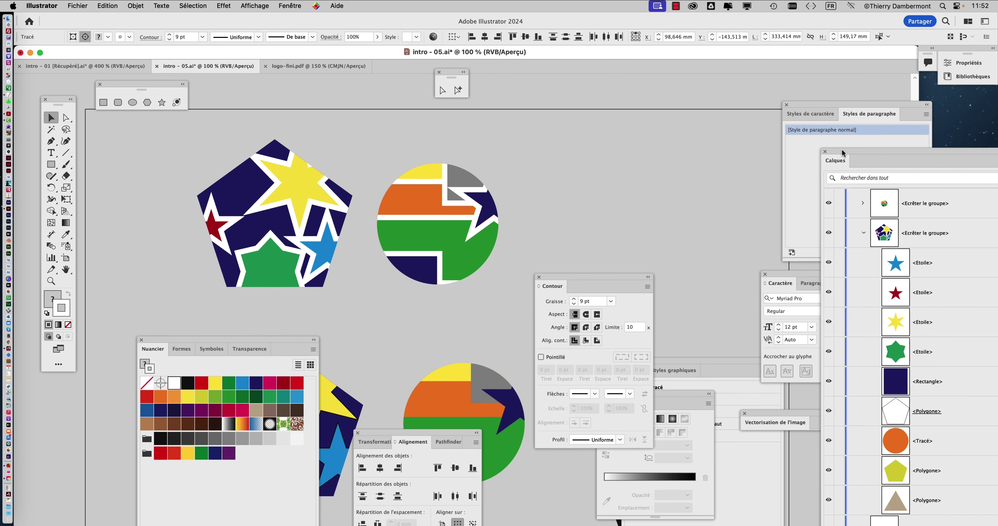
{"action": "scroll", "coordinate": [732, 186], "scroll_direction": "up", "scroll_amount": 2}
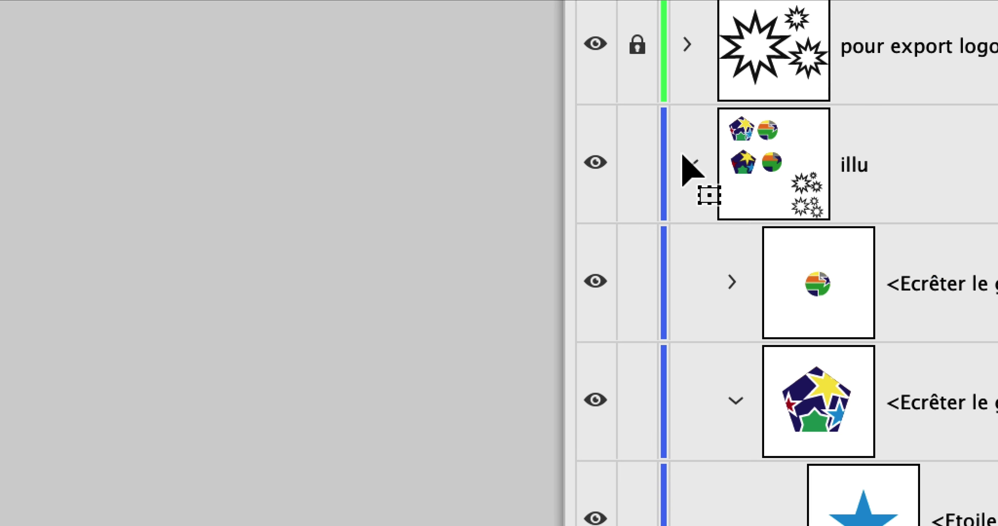
{"action": "left_click", "coordinate": [685, 156]}
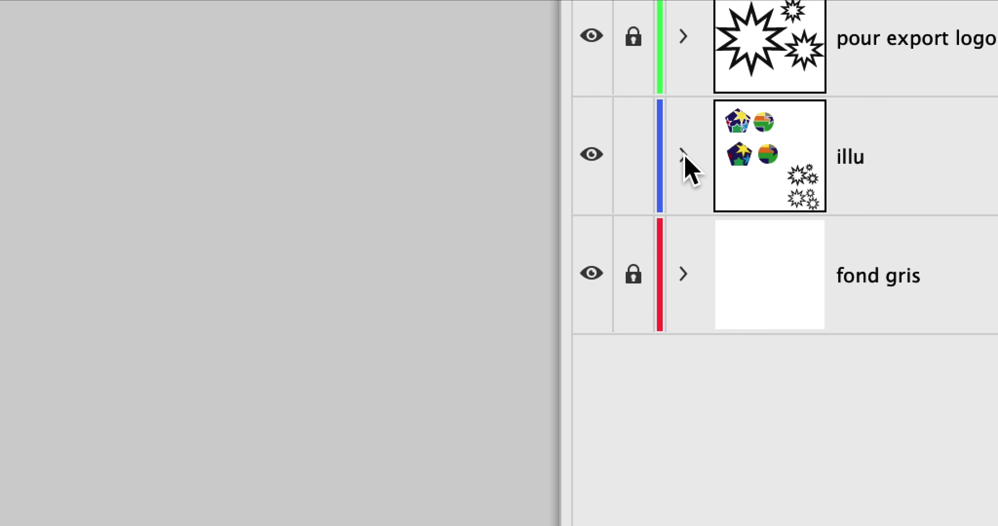
{"action": "left_click", "coordinate": [684, 155]}
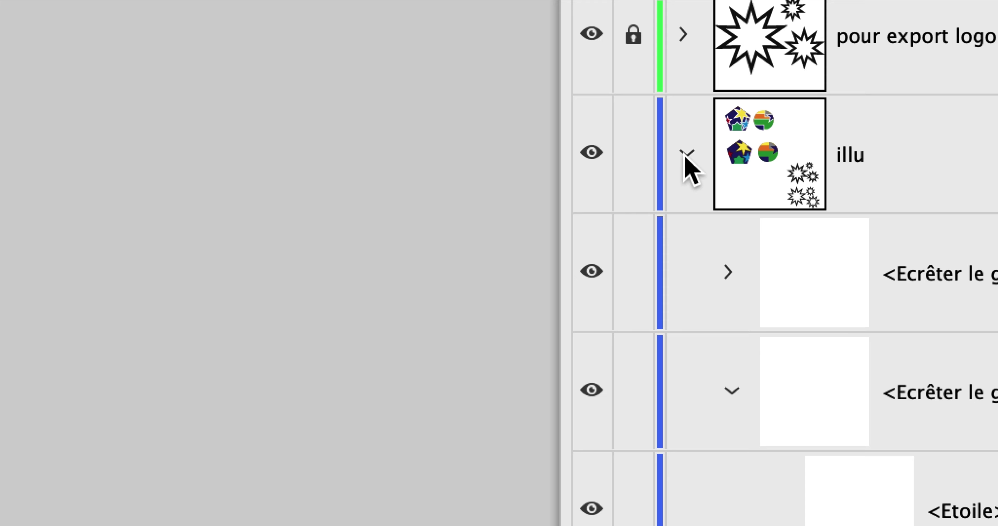
{"action": "left_click", "coordinate": [684, 155]}
{"action": "left_click", "coordinate": [684, 155]}
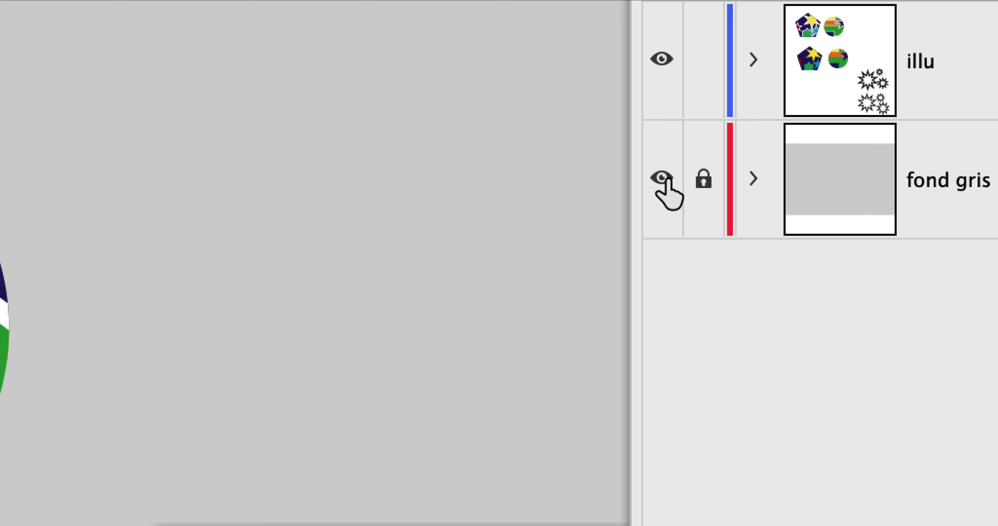
{"action": "left_click", "coordinate": [665, 179]}
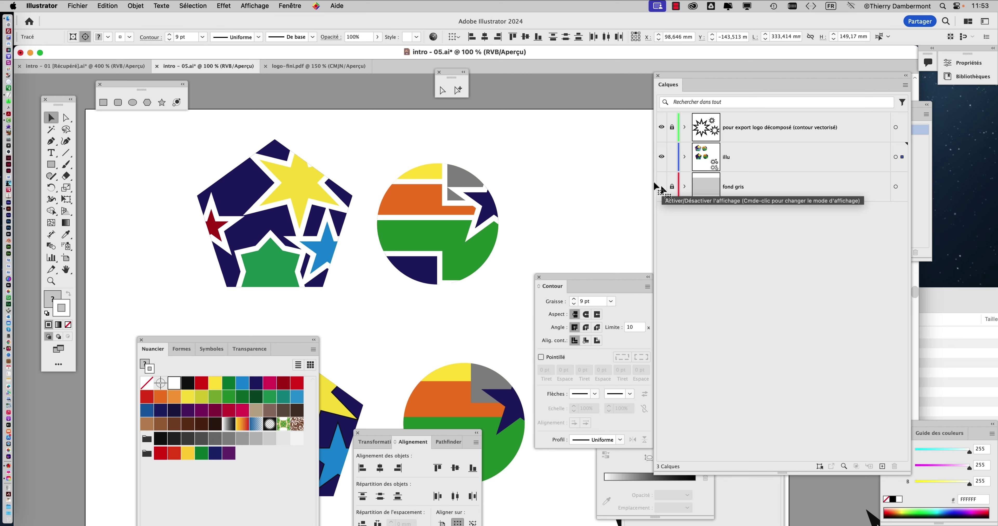
Zoom in and set the white stroke weight to 10 pt.
{"action": "scroll", "coordinate": [299, 193], "scroll_direction": "up", "scroll_amount": 1}
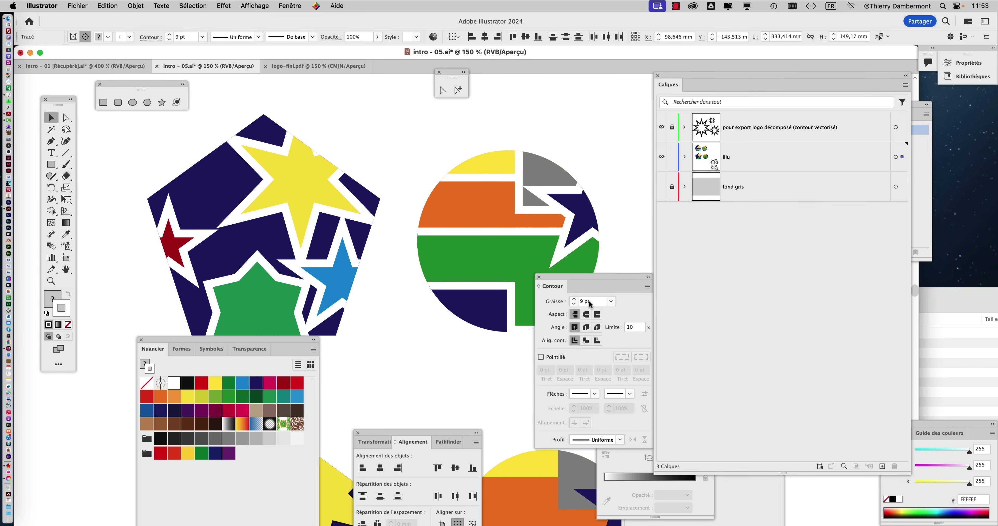
{"action": "left_click_drag", "start_coordinate": [284, 342], "coordinate": [236, 391]}
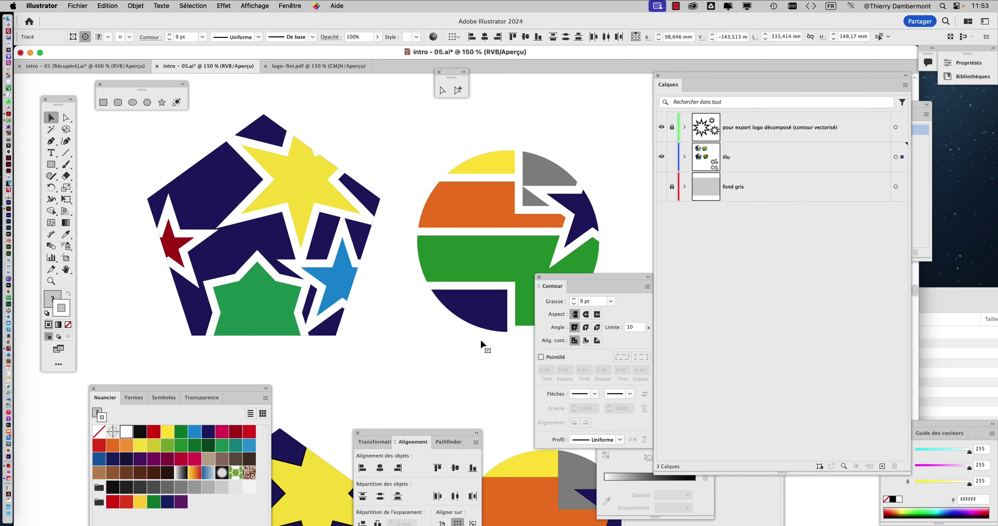
{"action": "left_click", "coordinate": [574, 302]}
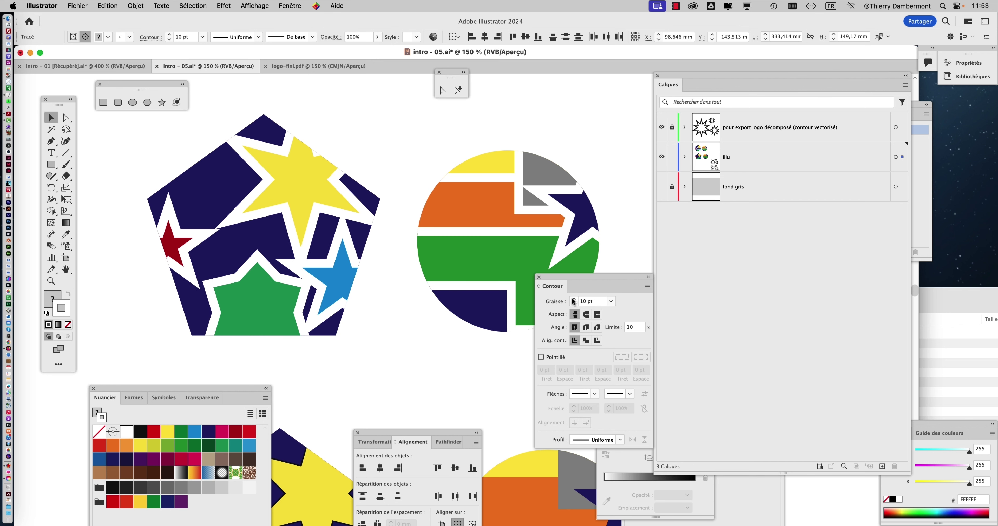
{"action": "left_click", "coordinate": [574, 301]}
{"action": "left_click", "coordinate": [574, 305]}
Expand the illu layer in Layers and choose the Group Selection tool.
{"action": "left_click", "coordinate": [684, 156]}
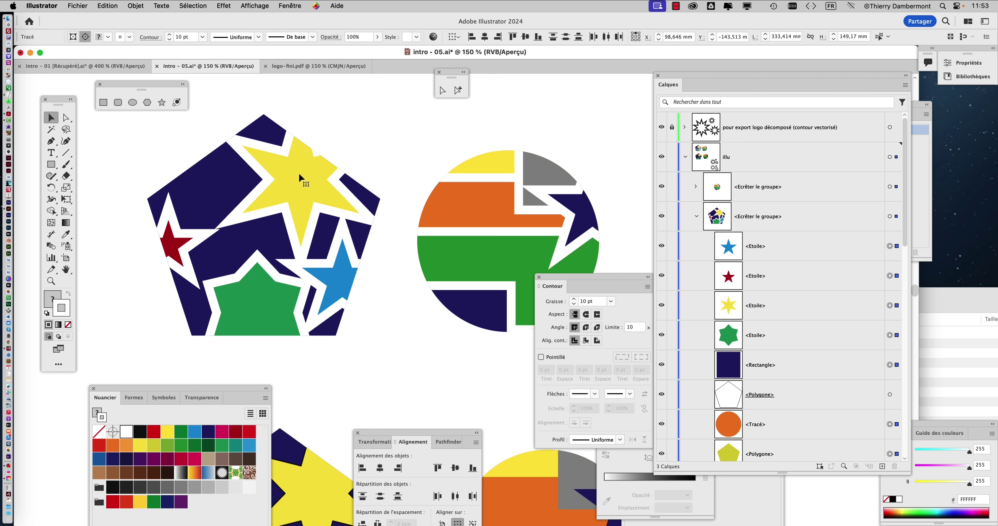
{"action": "left_click", "coordinate": [63, 119]}
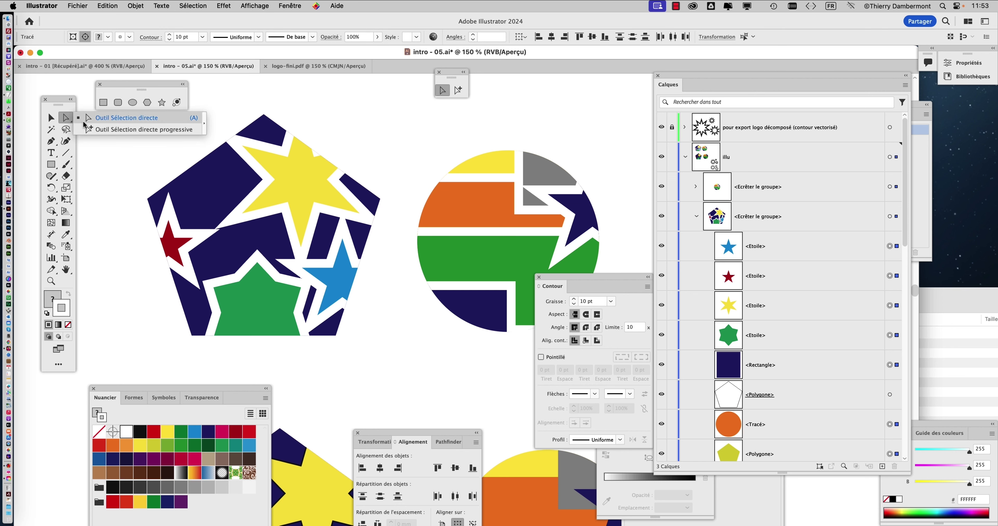
{"action": "left_click_drag", "start_coordinate": [63, 122], "coordinate": [97, 131]}
{"action": "left_click", "coordinate": [290, 179]}
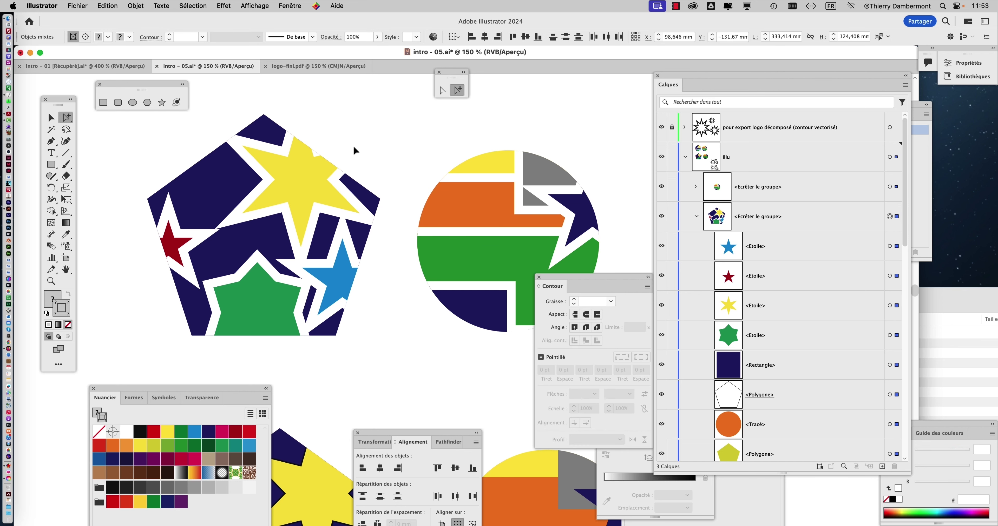
Nudge both clipped logos slightly, then move the yellow star up toward the pentagon's top.
{"action": "left_click", "coordinate": [280, 151]}
{"action": "left_click_drag", "start_coordinate": [282, 157], "coordinate": [277, 160]}
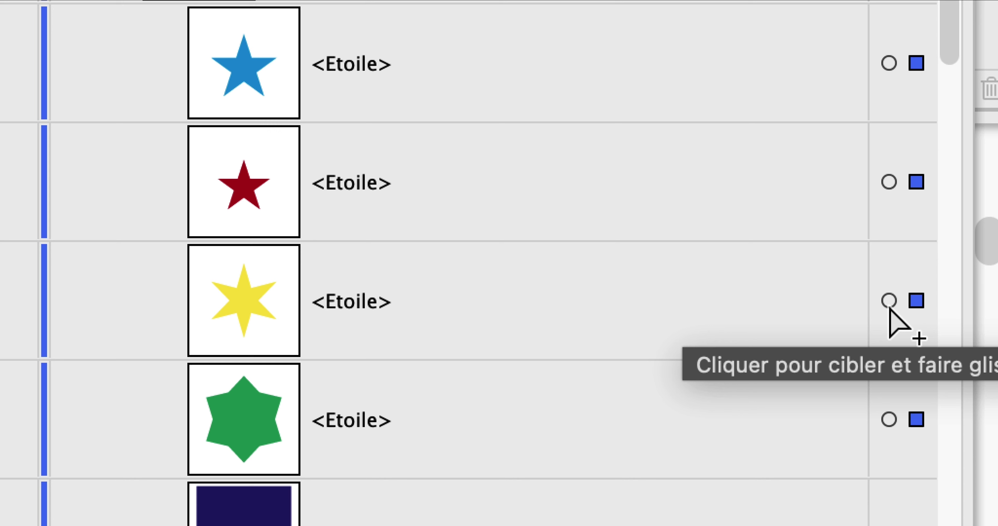
{"action": "left_click", "coordinate": [889, 301]}
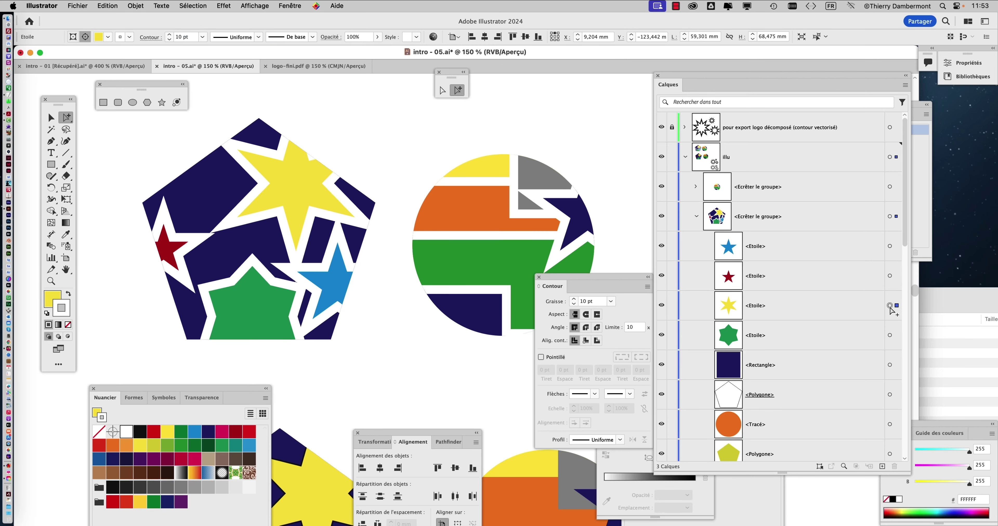
{"action": "mouse_move", "coordinate": [297, 194]}
{"action": "left_mouse_down"}
{"action": "mouse_move", "coordinate": [287, 147]}
{"action": "mouse_move", "coordinate": [286, 160]}
{"action": "left_mouse_up"}
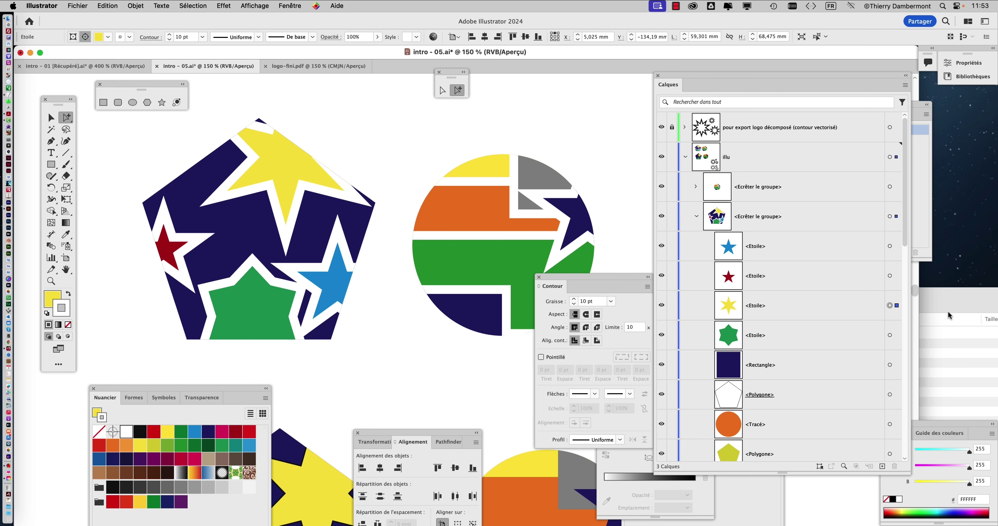
Enlarge the red star with Free Transform and move it to the pentagon's upper left.
{"action": "left_click", "coordinate": [890, 275]}
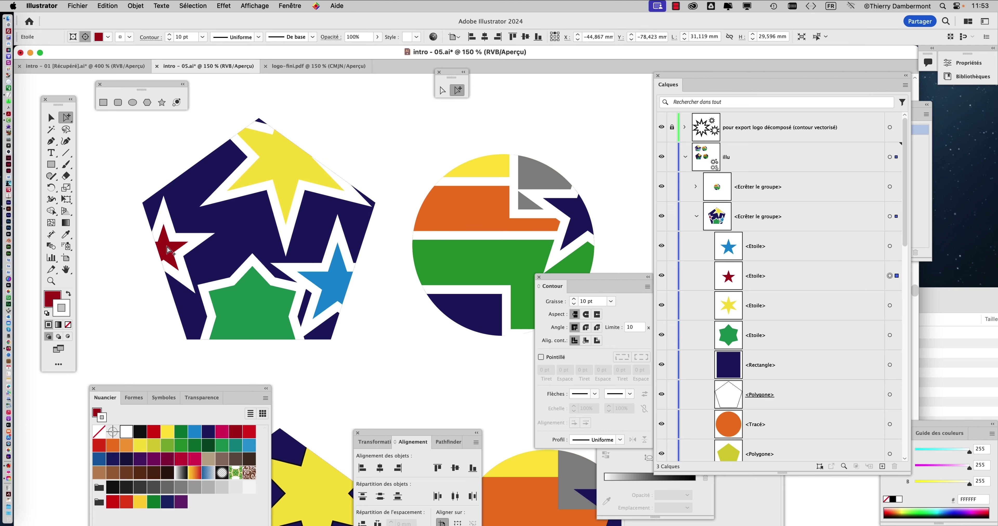
{"action": "mouse_move", "coordinate": [168, 245]}
{"action": "left_mouse_down"}
{"action": "mouse_move", "coordinate": [190, 194]}
{"action": "mouse_move", "coordinate": [187, 228]}
{"action": "left_mouse_up"}
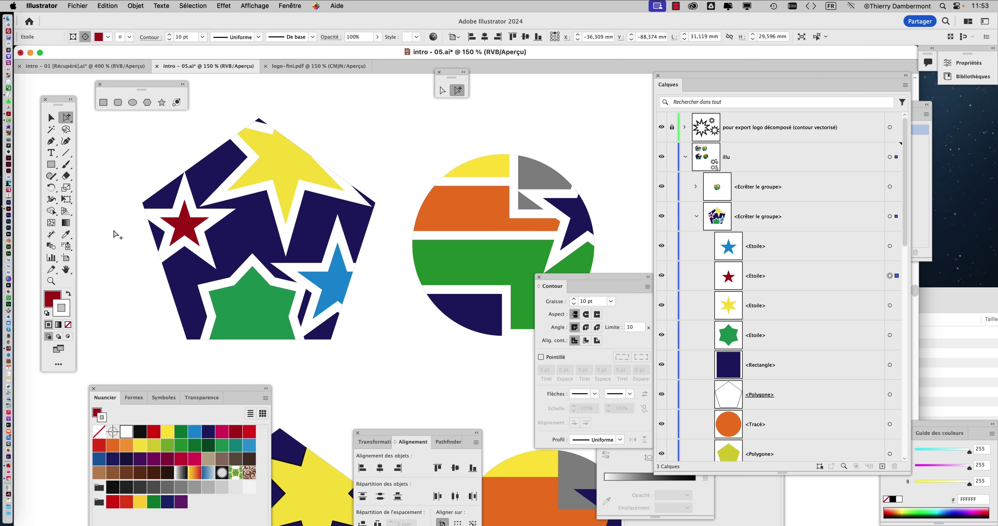
{"action": "left_click", "coordinate": [70, 200]}
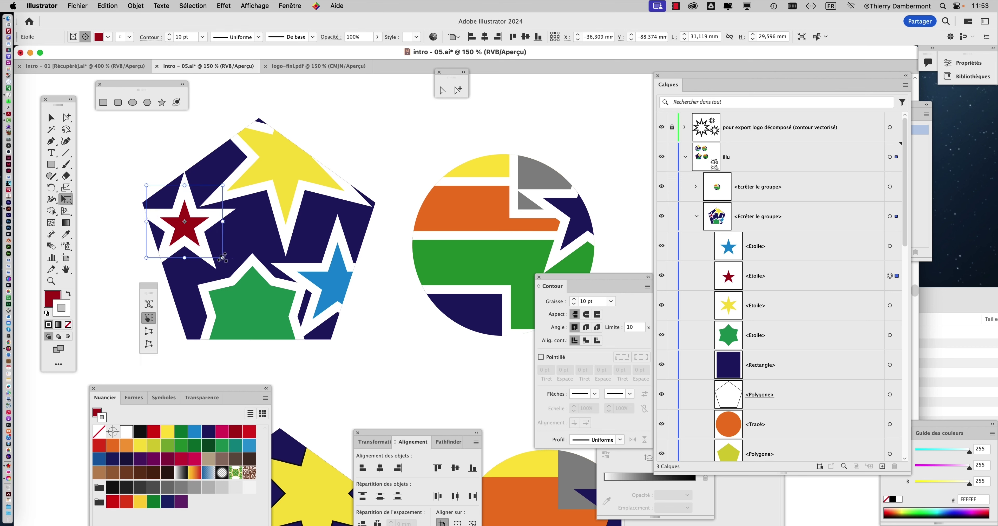
{"action": "mouse_move", "coordinate": [224, 259]}
{"action": "left_mouse_down"}
{"action": "mouse_move", "coordinate": [271, 304]}
{"action": "mouse_move", "coordinate": [135, 315]}
{"action": "left_mouse_up"}
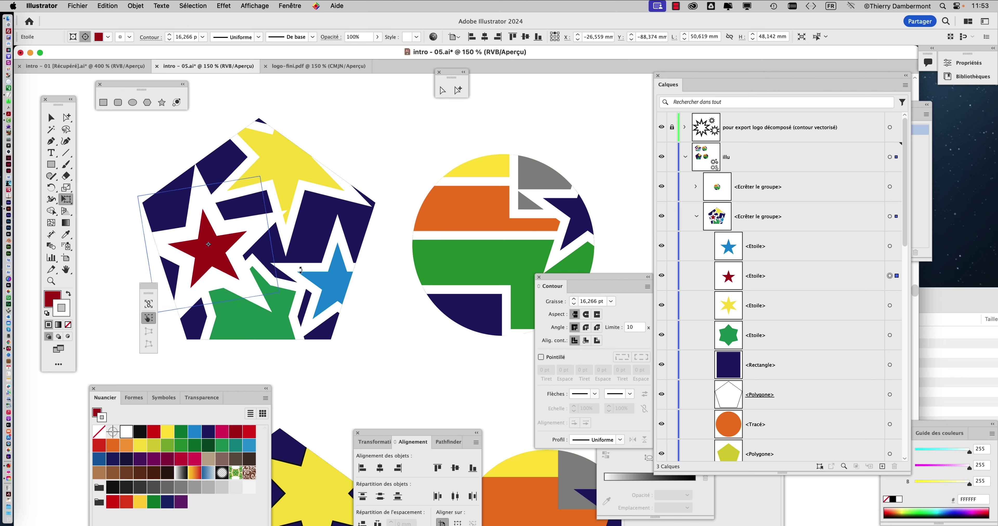
{"action": "left_click_drag", "start_coordinate": [228, 245], "coordinate": [207, 216]}
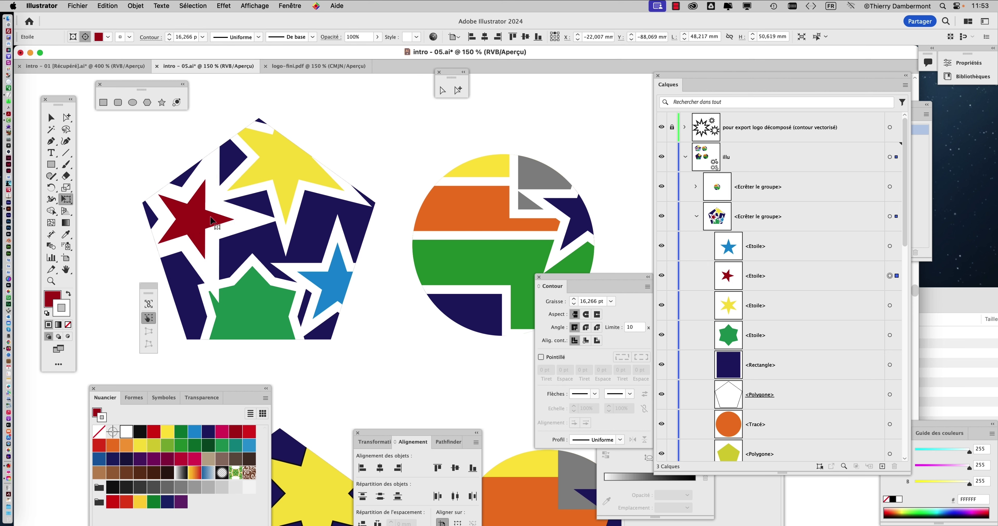
{"action": "left_click", "coordinate": [72, 120]}
{"action": "left_click", "coordinate": [360, 168]}
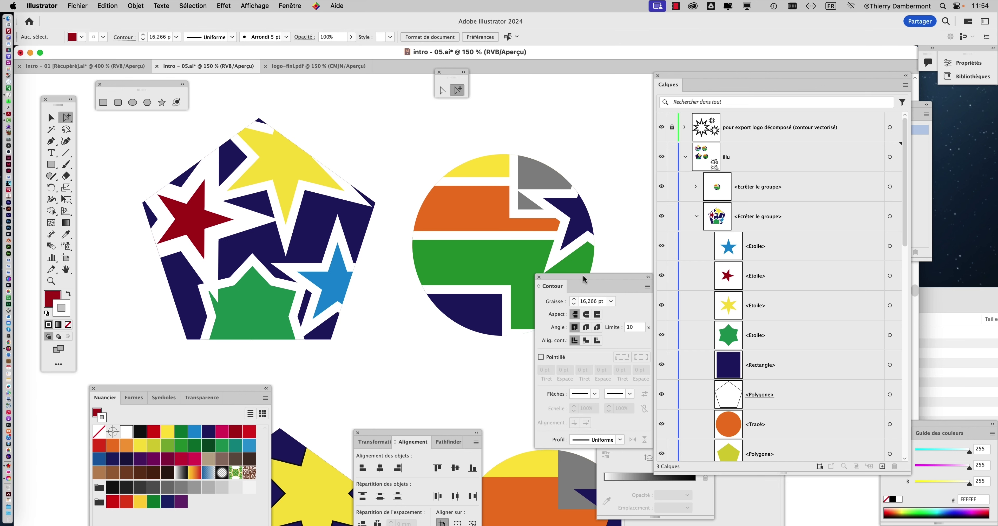
{"action": "left_click_drag", "start_coordinate": [588, 287], "coordinate": [600, 349]}
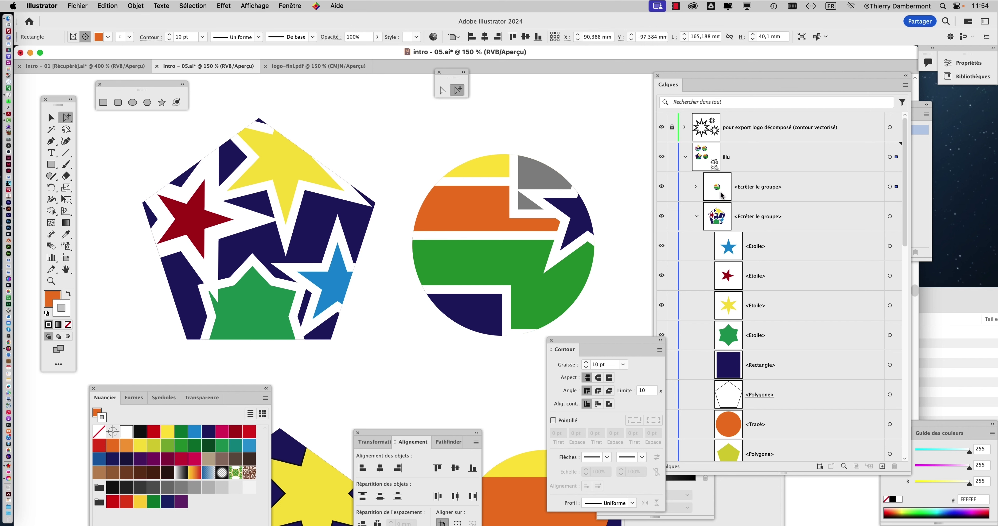
Collapse the other clipping groups in Layers, expand the circle logo's group and select its navy star.
{"action": "left_click", "coordinate": [696, 217]}
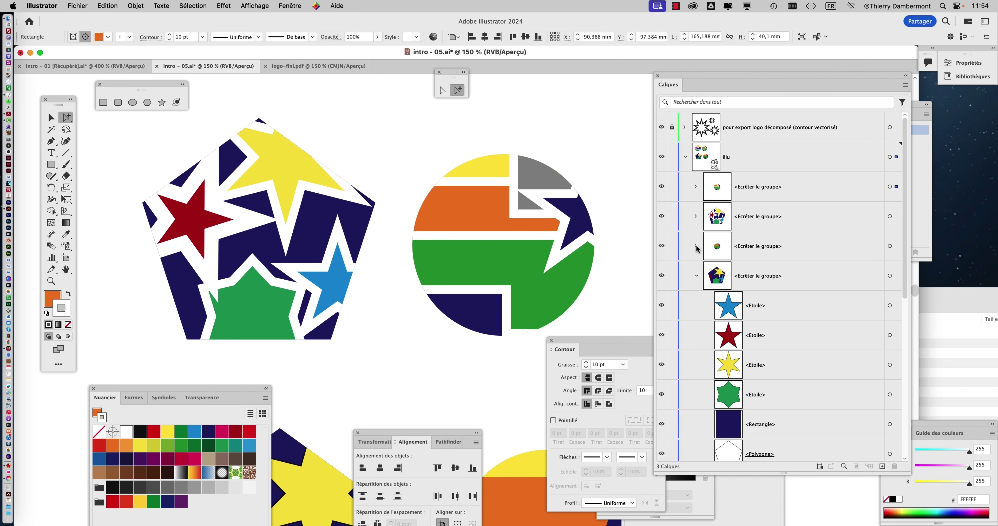
{"action": "scroll", "coordinate": [834, 359], "scroll_direction": "down", "scroll_amount": 2}
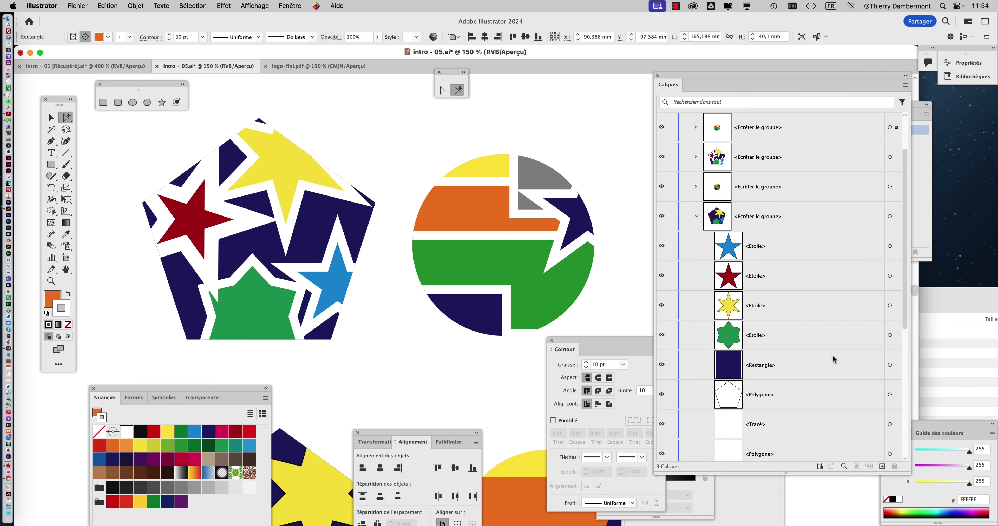
{"action": "scroll", "coordinate": [835, 348], "scroll_direction": "down", "scroll_amount": 1}
{"action": "scroll", "coordinate": [837, 342], "scroll_direction": "down", "scroll_amount": 2}
{"action": "scroll", "coordinate": [835, 342], "scroll_direction": "down", "scroll_amount": 2}
{"action": "scroll", "coordinate": [836, 341], "scroll_direction": "up", "scroll_amount": 7}
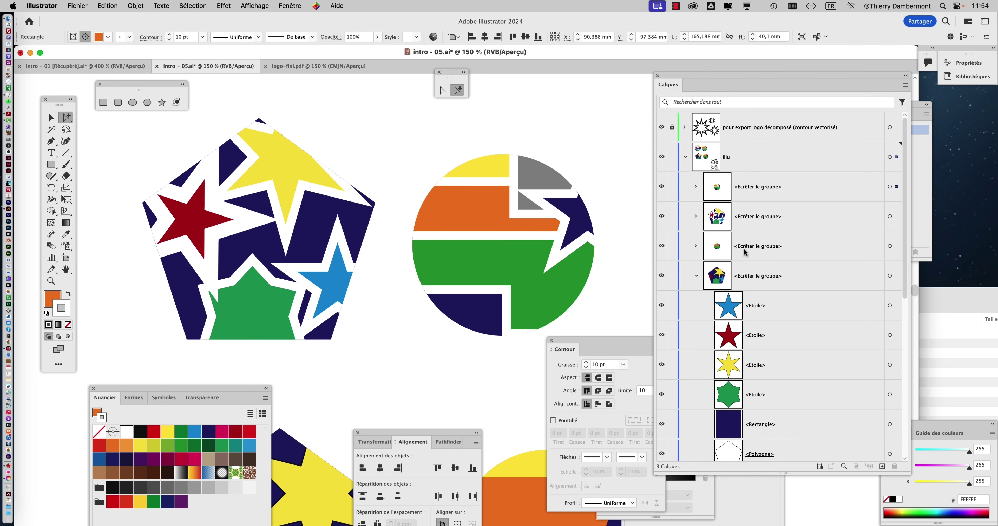
{"action": "left_click", "coordinate": [696, 276]}
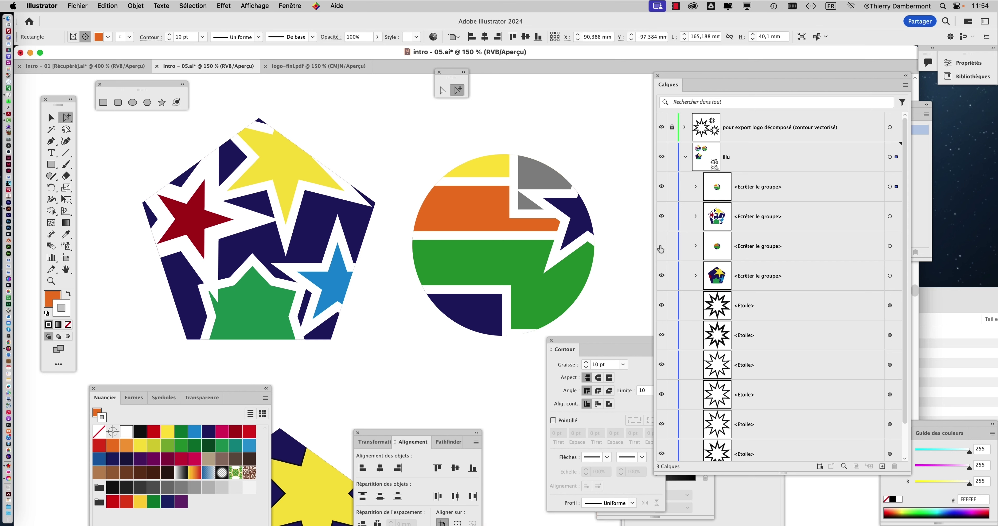
{"action": "left_click", "coordinate": [661, 187]}
{"action": "left_click", "coordinate": [662, 186]}
{"action": "left_click", "coordinate": [696, 187]}
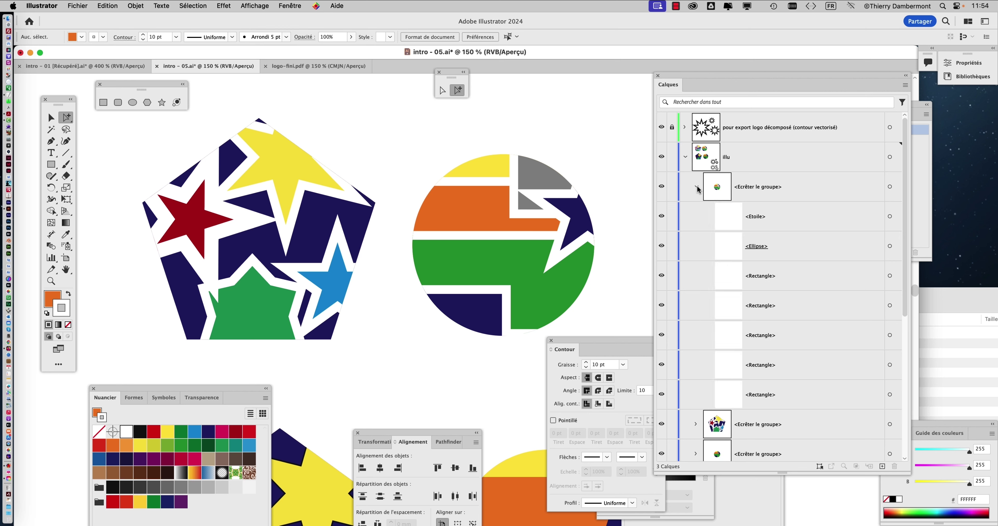
{"action": "left_click", "coordinate": [890, 217]}
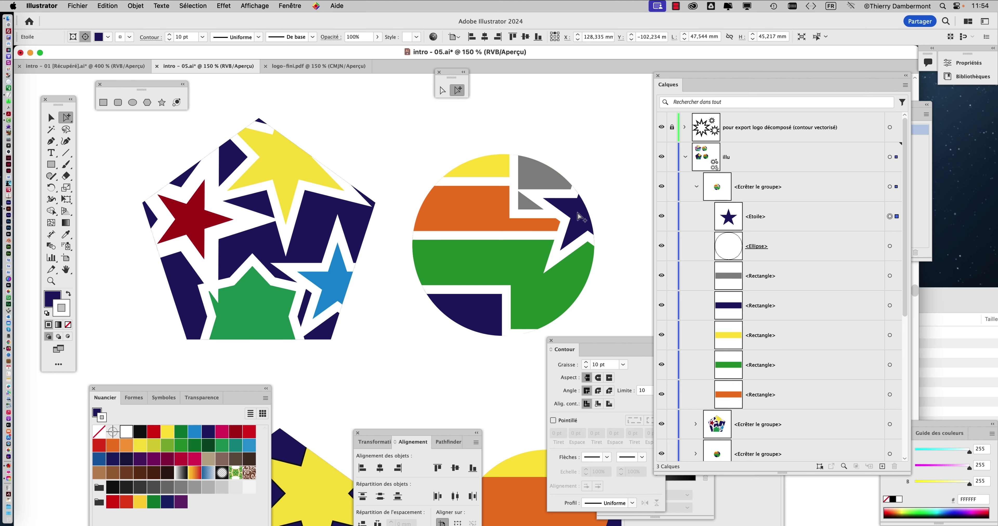
Drag the navy star to the circle's centre, nudge it into place, then deselect and zoom out.
{"action": "mouse_move", "coordinate": [577, 220]}
{"action": "left_mouse_down"}
{"action": "mouse_move", "coordinate": [522, 209]}
{"action": "mouse_move", "coordinate": [500, 261]}
{"action": "left_mouse_up"}
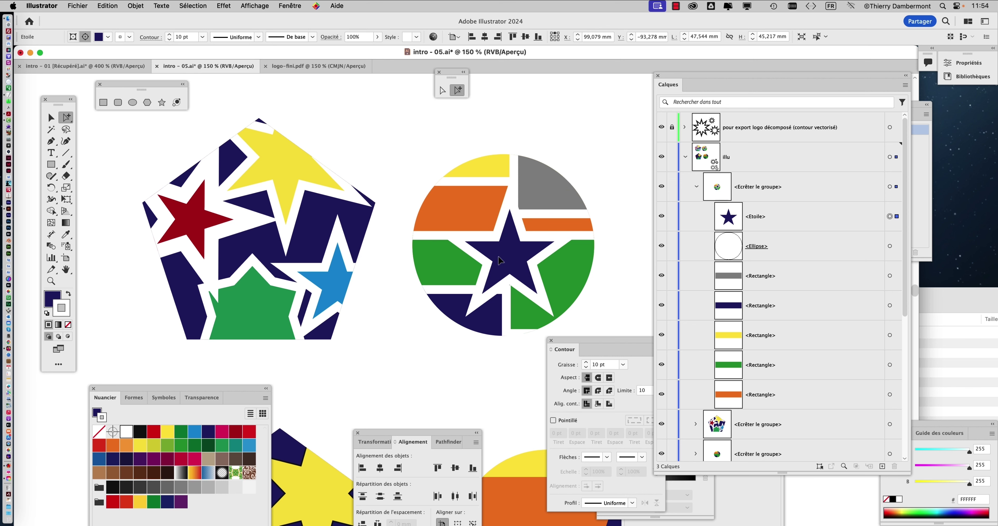
{"action": "left_click", "coordinate": [628, 291]}
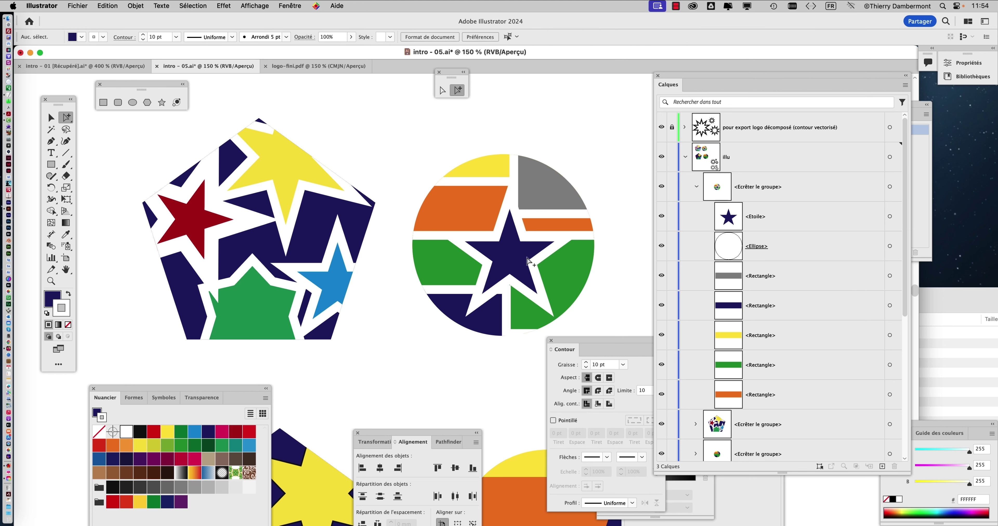
{"action": "left_click_drag", "start_coordinate": [527, 260], "coordinate": [522, 265]}
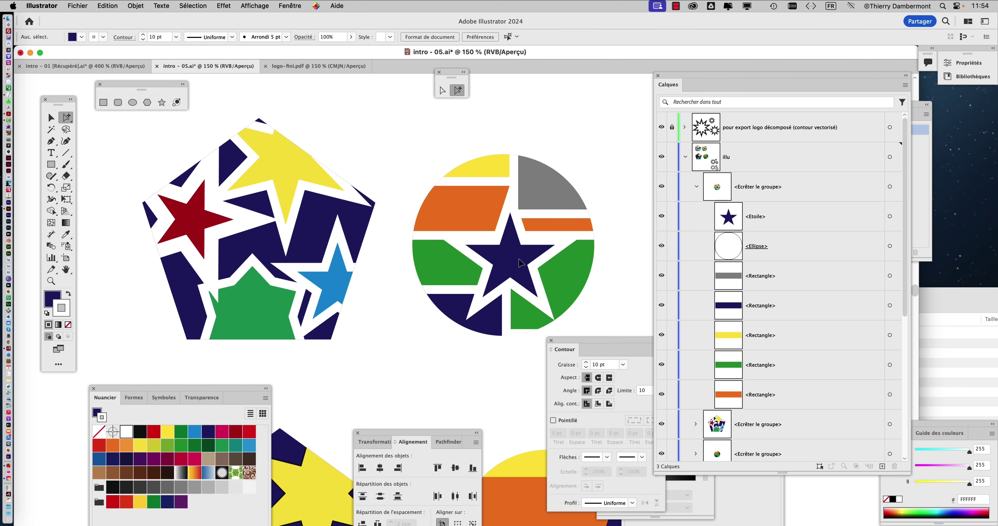
{"action": "left_click", "coordinate": [645, 303]}
{"action": "key", "text": "super+minus"}
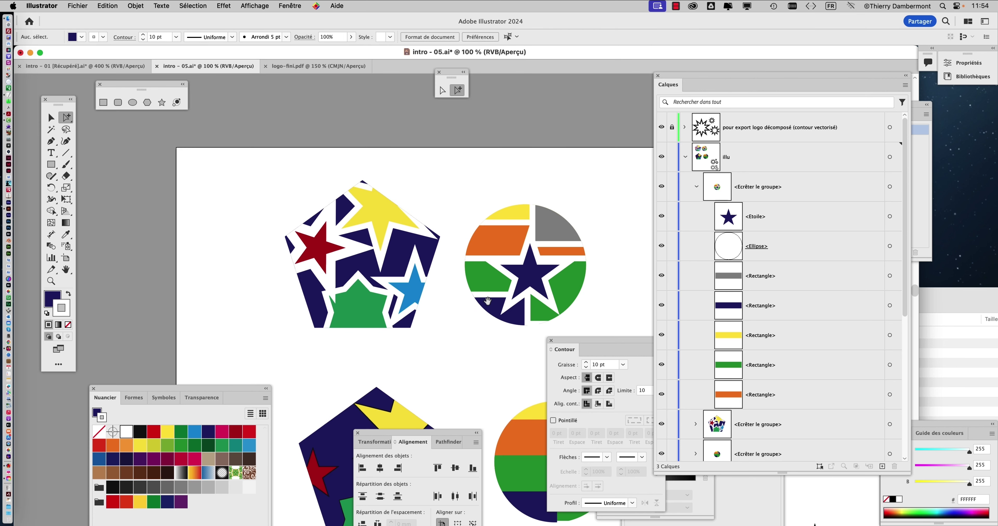
Shift the white-outlined pentagon and circle logos slightly to the left.
{"action": "left_click_drag", "start_coordinate": [490, 313], "coordinate": [451, 250]}
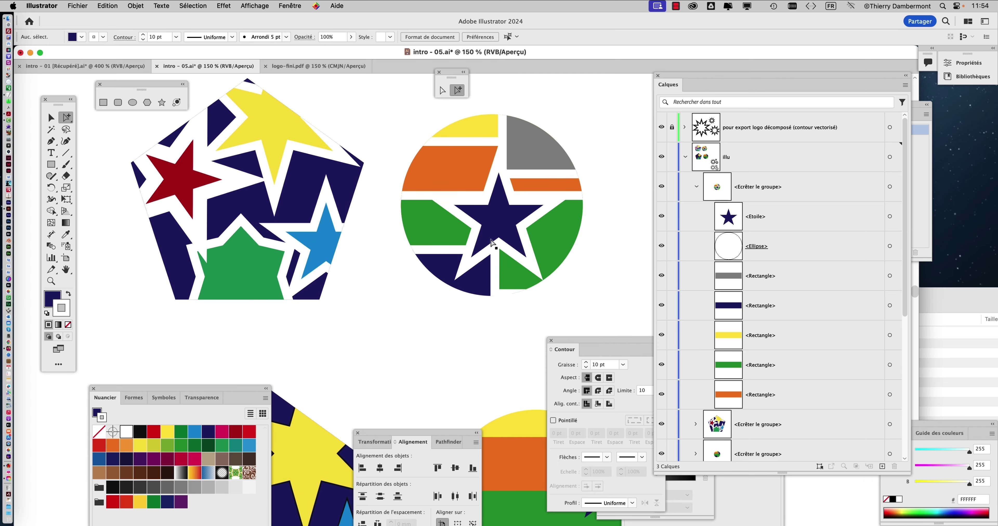
{"action": "key", "text": "super+plus"}
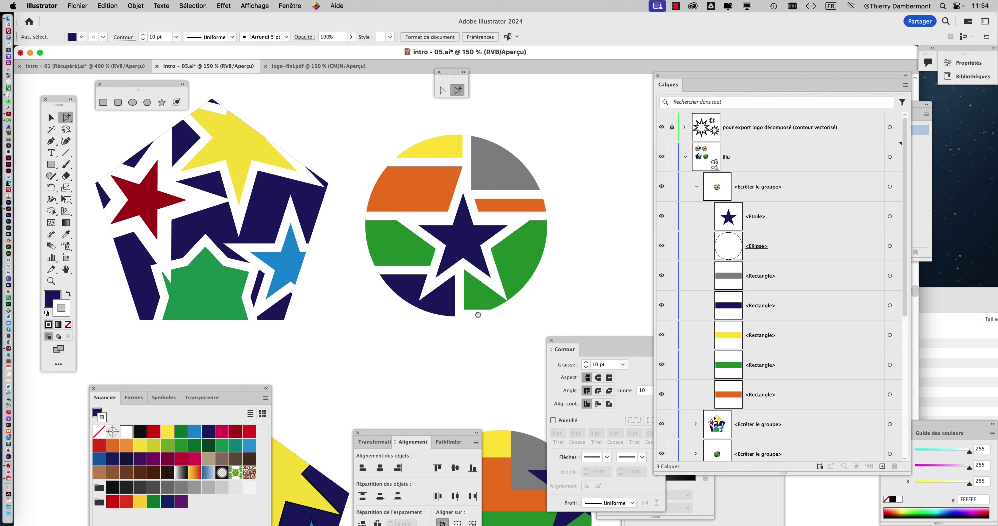
{"action": "left_click_drag", "start_coordinate": [478, 315], "coordinate": [422, 180]}
{"action": "left_click_drag", "start_coordinate": [334, 237], "coordinate": [439, 214]}
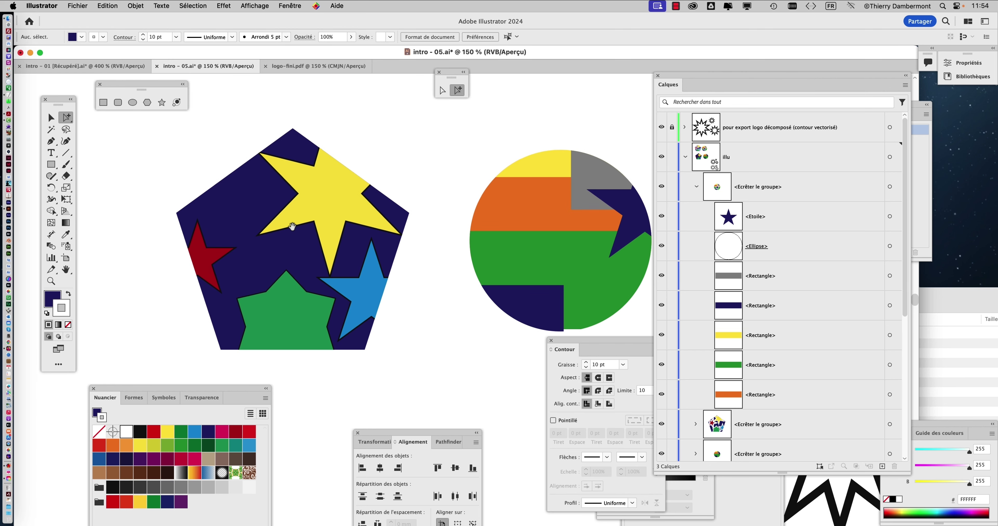
{"action": "scroll", "coordinate": [433, 270], "scroll_direction": "up", "scroll_amount": 3}
{"action": "scroll", "coordinate": [427, 256], "scroll_direction": "up", "scroll_amount": 5}
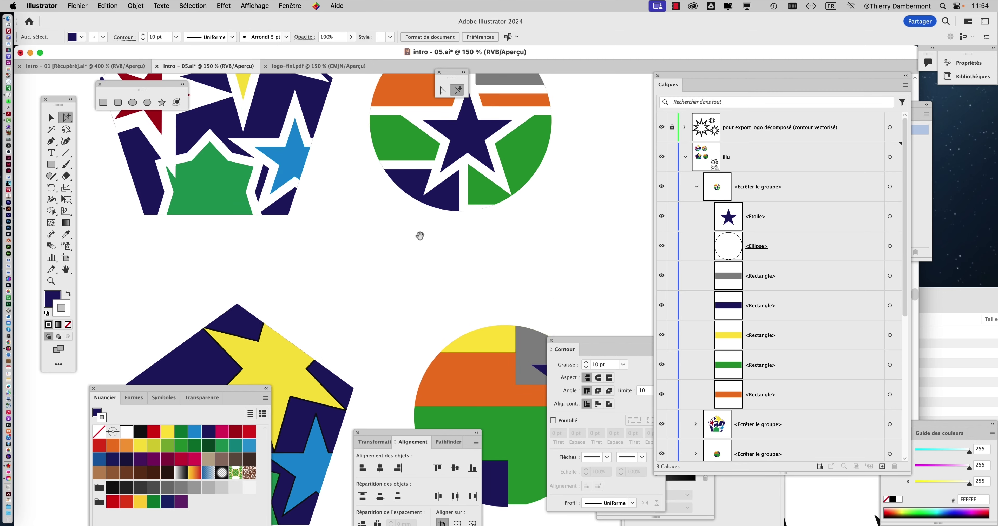
{"action": "scroll", "coordinate": [421, 232], "scroll_direction": "up", "scroll_amount": 2}
{"action": "scroll", "coordinate": [407, 262], "scroll_direction": "up", "scroll_amount": 2}
{"action": "left_click_drag", "start_coordinate": [453, 317], "coordinate": [471, 263]}
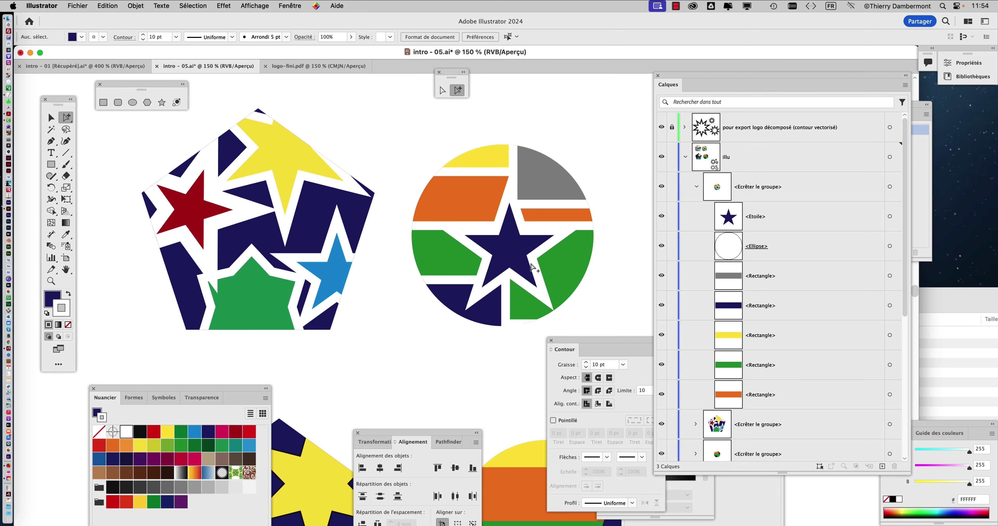
{"action": "scroll", "coordinate": [464, 302], "scroll_direction": "down", "scroll_amount": 1}
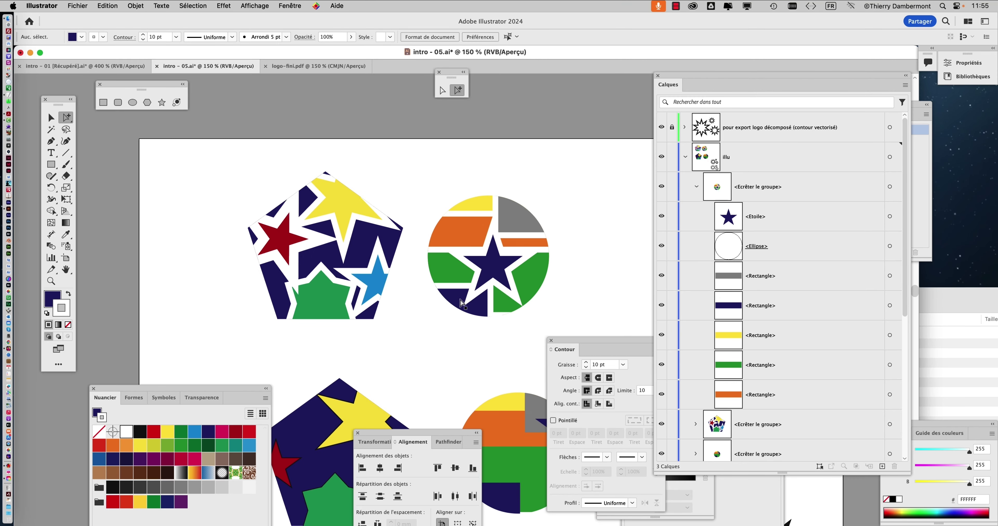
{"action": "scroll", "coordinate": [464, 302], "scroll_direction": "down", "scroll_amount": 1}
{"action": "left_click", "coordinate": [399, 293]}
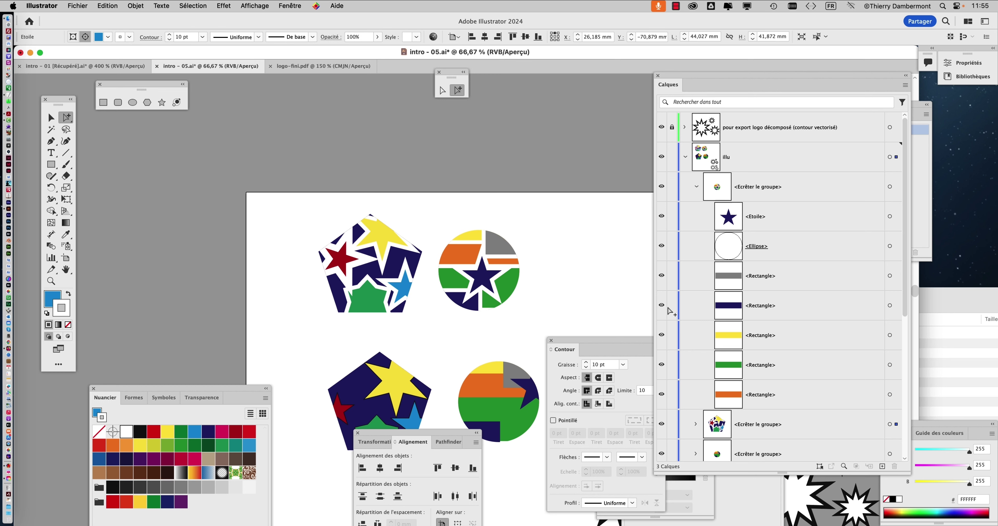
{"action": "left_click", "coordinate": [51, 119]}
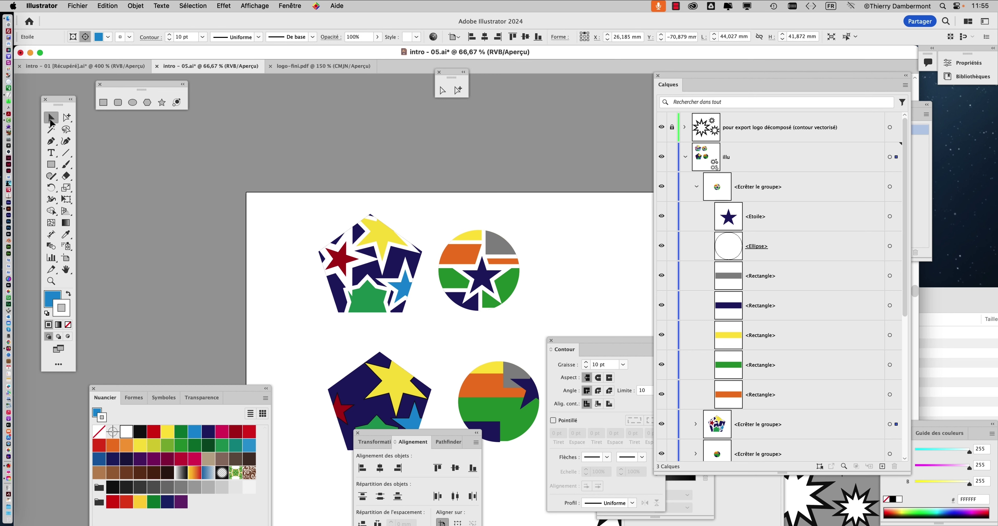
{"action": "left_click_drag", "start_coordinate": [413, 278], "coordinate": [393, 281]}
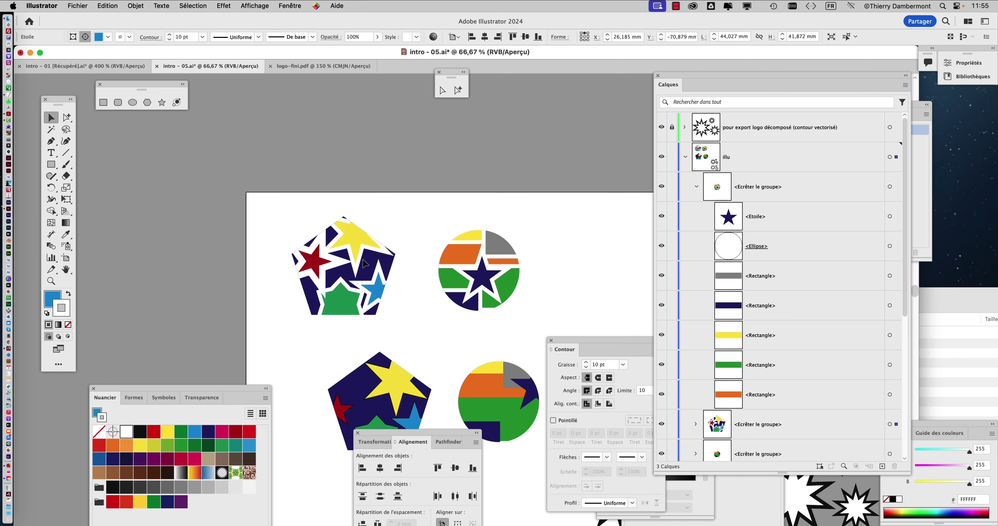
{"action": "left_click_drag", "start_coordinate": [482, 272], "coordinate": [459, 272]}
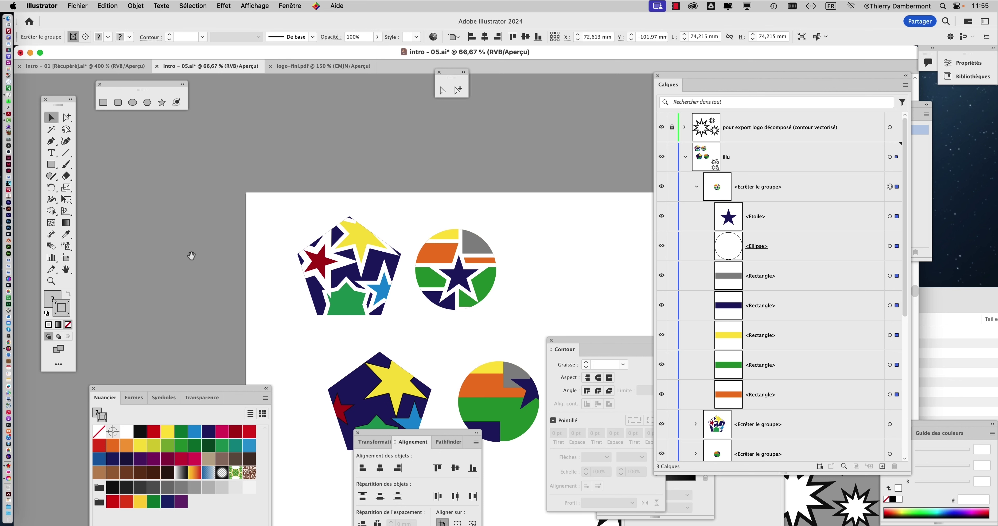
Drag the artboard's top edge upward, resizing it to 431.147 × 462.405 mm.
{"action": "left_click_drag", "start_coordinate": [192, 256], "coordinate": [139, 244]}
{"action": "left_click", "coordinate": [65, 261]}
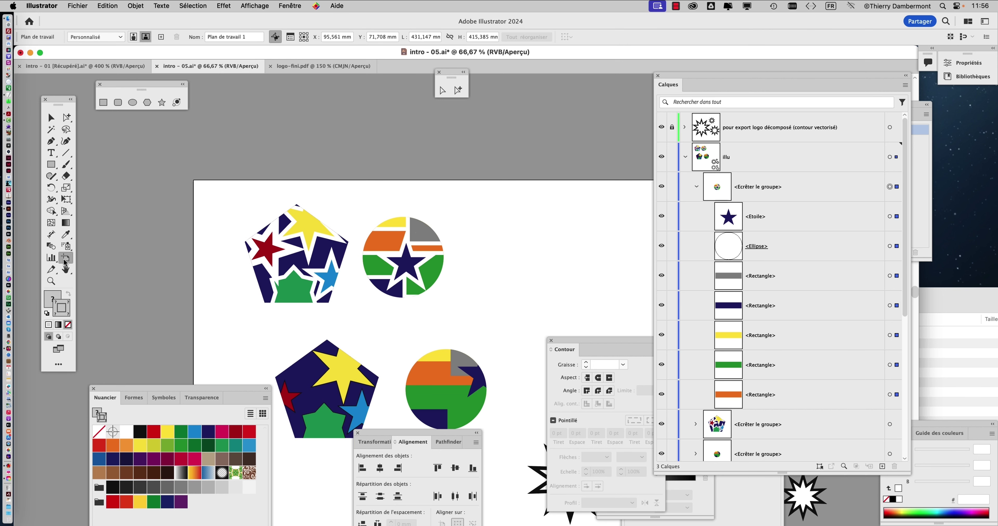
{"action": "left_click_drag", "start_coordinate": [428, 181], "coordinate": [445, 131]}
{"action": "key", "text": "super+minus"}
{"action": "key", "text": "super+minus"}
Select both outlined logo groups and turn on View > Show Bounding Box.
{"action": "left_click", "coordinate": [49, 117]}
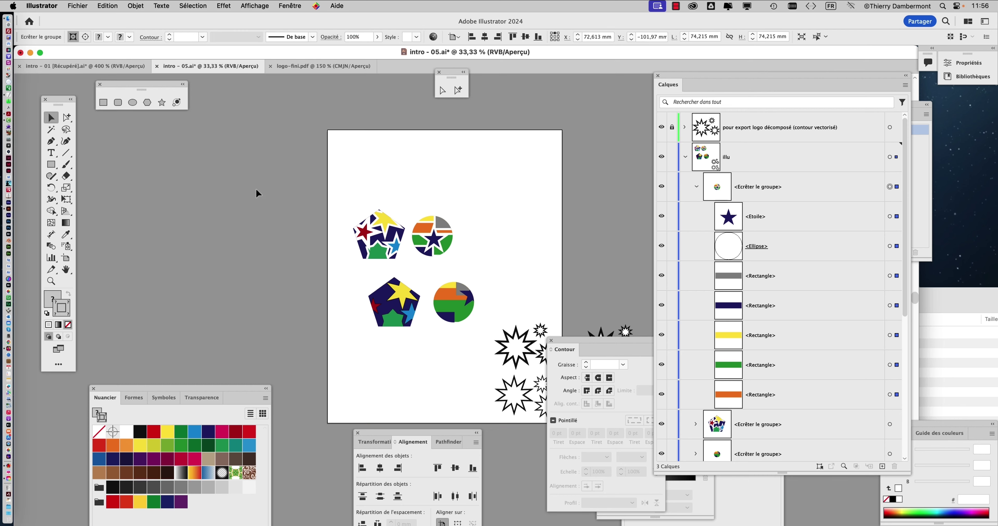
{"action": "left_click", "coordinate": [364, 211]}
{"action": "left_click", "coordinate": [436, 246], "text": "shift"}
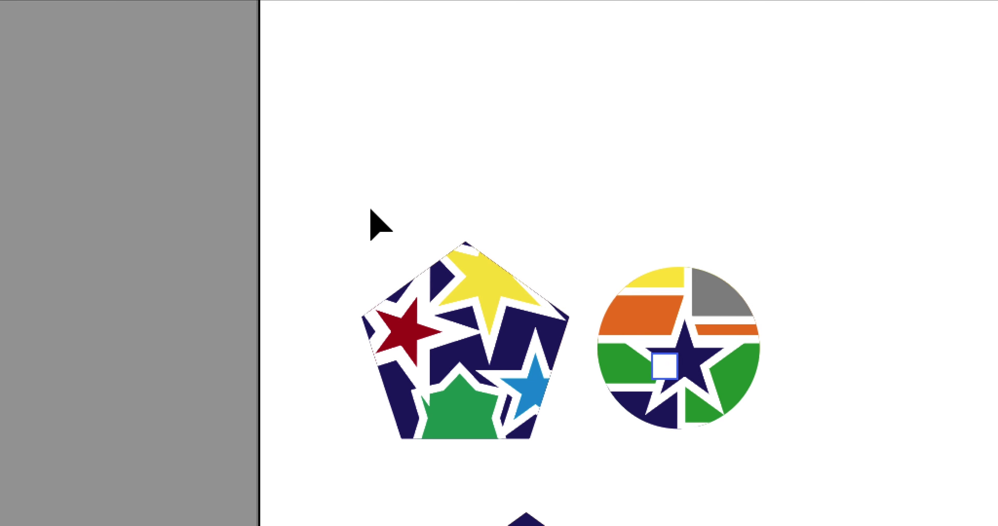
{"action": "left_click_drag", "start_coordinate": [371, 211], "coordinate": [453, 248]}
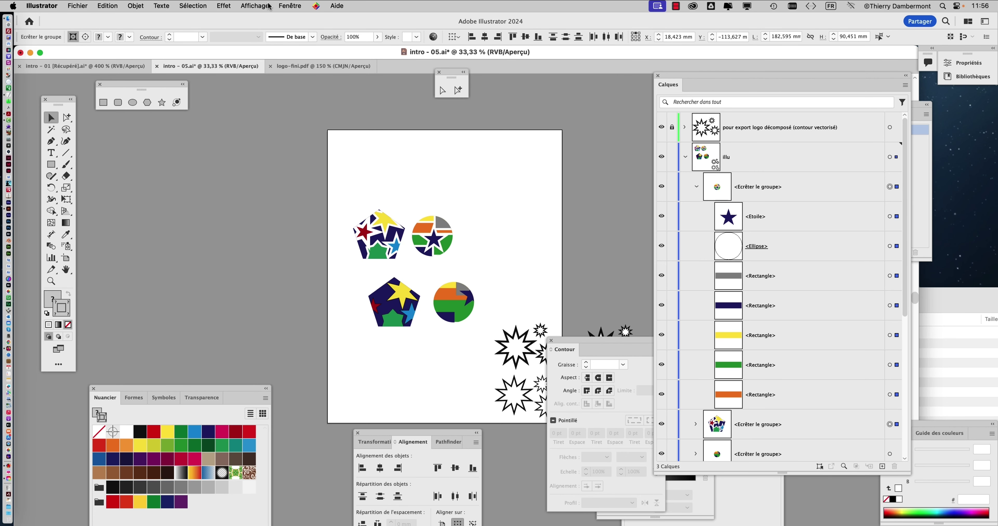
{"action": "left_click", "coordinate": [268, 6]}
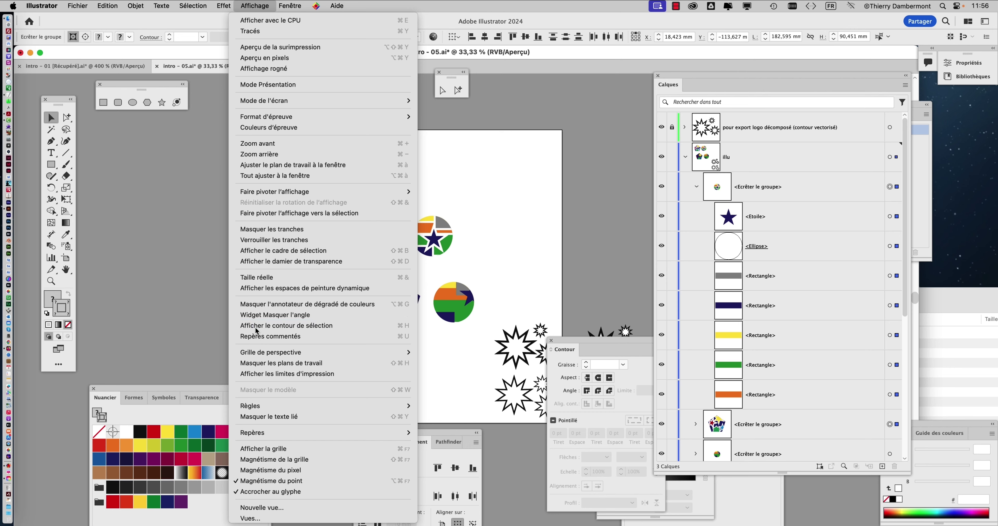
{"action": "left_click", "coordinate": [248, 326]}
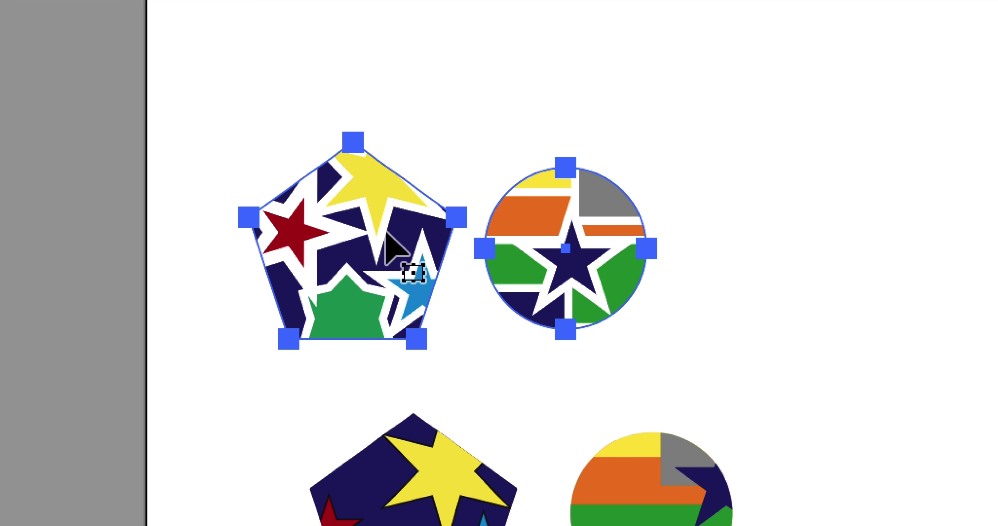
Option-drag copies of the pentagon and circle logos upward into a new row, then select both copies.
{"action": "left_click_drag", "start_coordinate": [379, 230], "coordinate": [380, 204]}
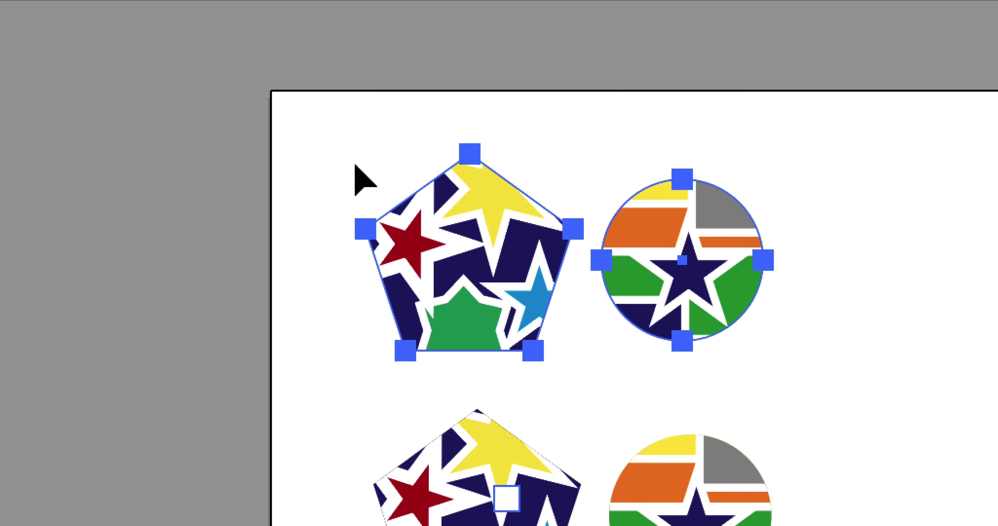
{"action": "left_click", "coordinate": [402, 244]}
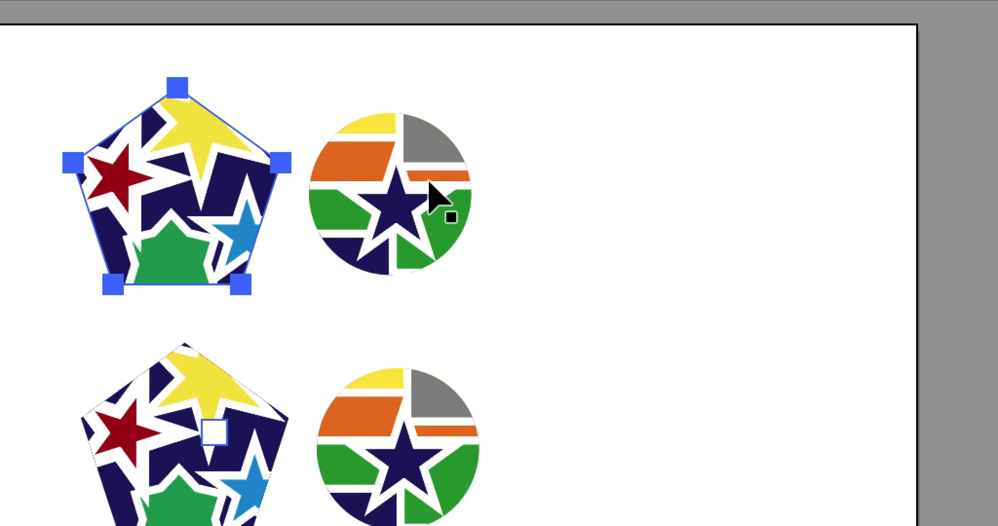
{"action": "left_click", "coordinate": [734, 277]}
{"action": "left_click", "coordinate": [479, 237]}
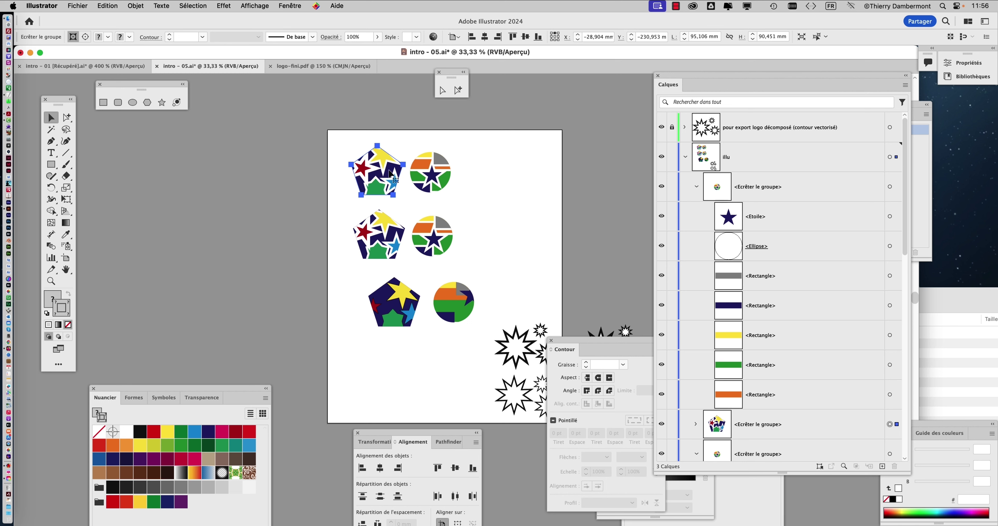
{"action": "left_click", "coordinate": [432, 168]}
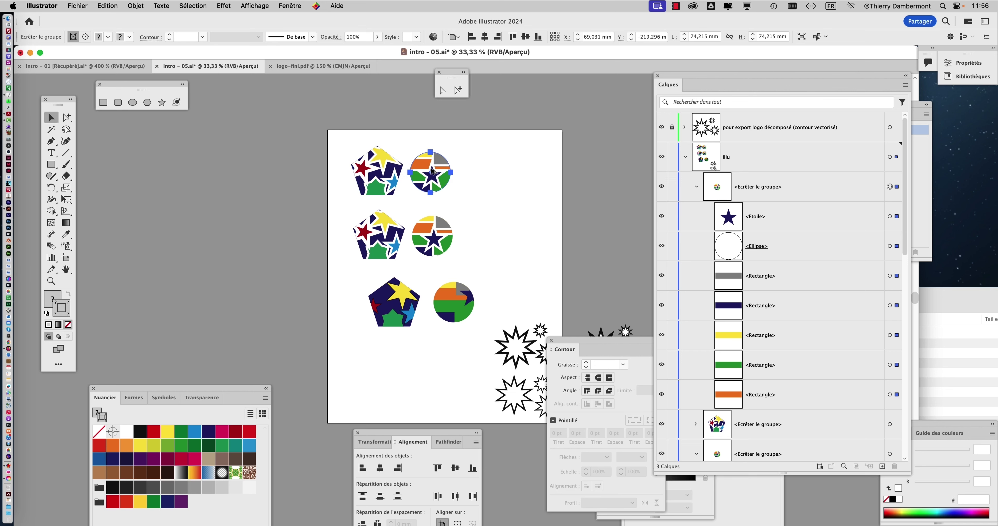
{"action": "key", "text": "ctrl+plus"}
{"action": "key", "text": "ctrl+plus"}
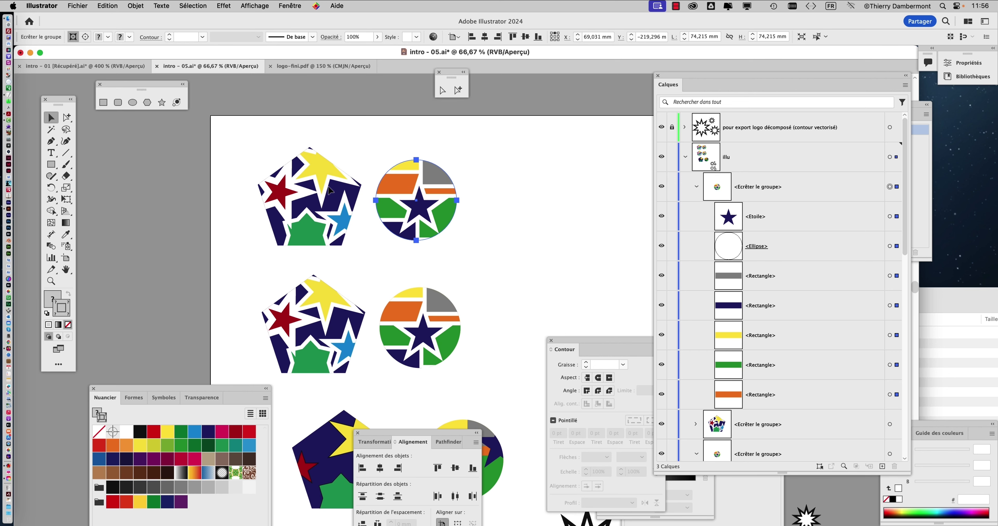
{"action": "left_click_drag", "start_coordinate": [242, 148], "coordinate": [454, 244]}
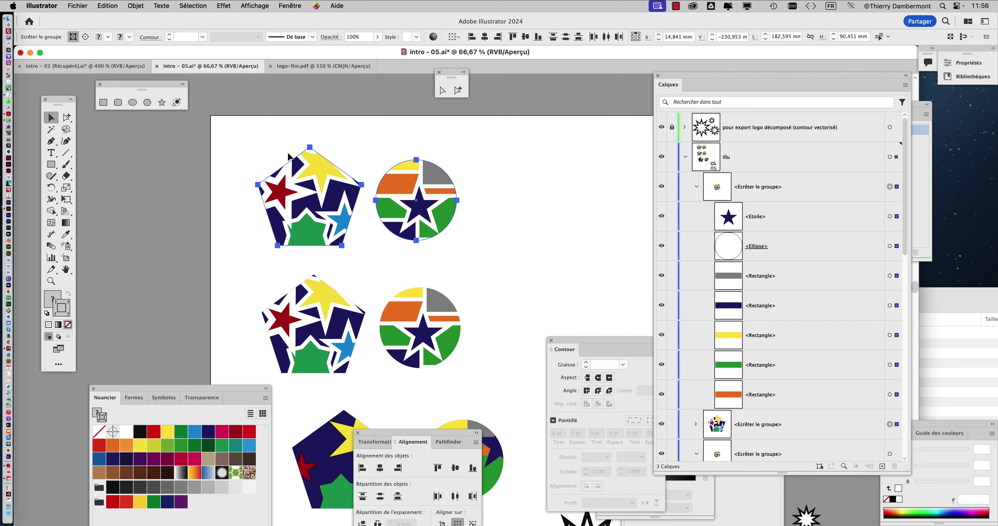
Fill both top pentagon and circle copies with the black swatch, then deselect.
{"action": "left_click_drag", "start_coordinate": [253, 140], "coordinate": [484, 238]}
{"action": "left_click_drag", "start_coordinate": [55, 102], "coordinate": [214, 83]}
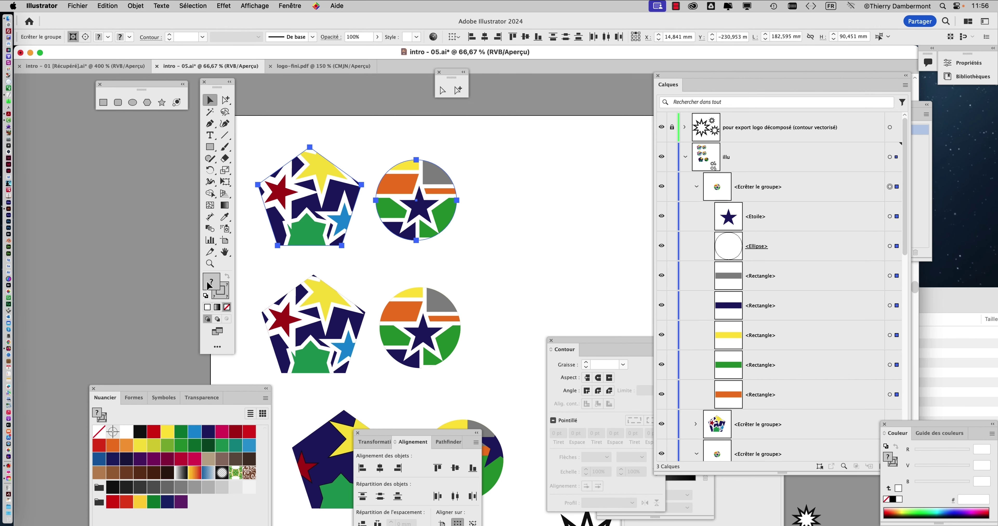
{"action": "left_click", "coordinate": [142, 433]}
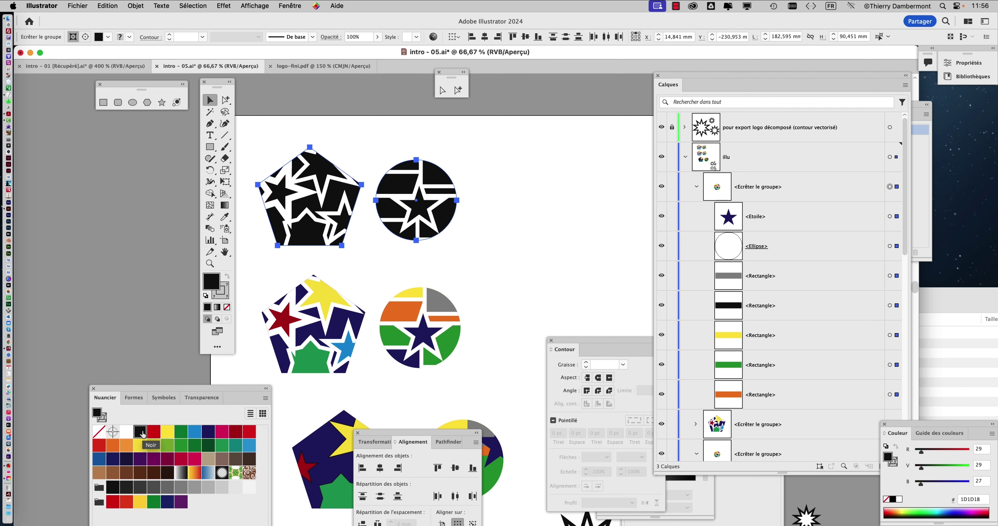
{"action": "left_click_drag", "start_coordinate": [214, 89], "coordinate": [42, 101]}
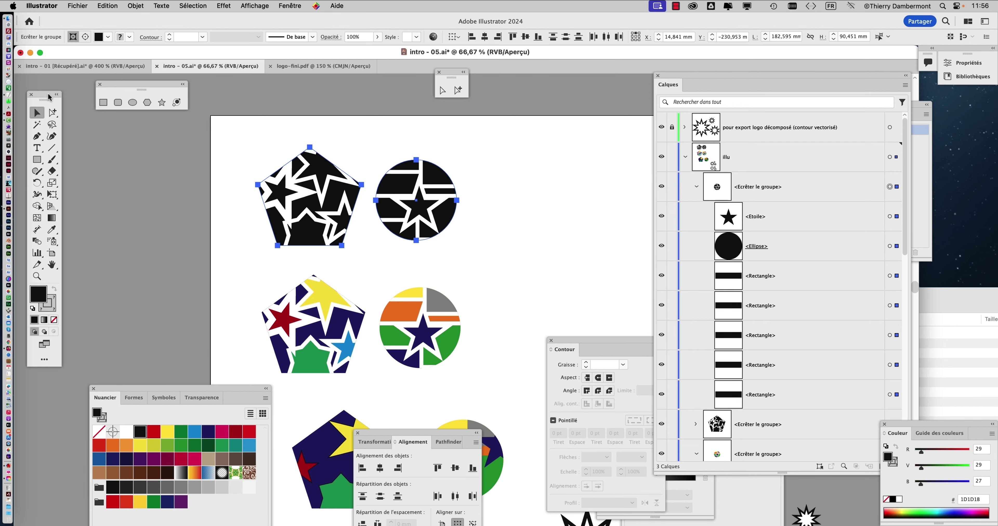
{"action": "scroll", "coordinate": [426, 195], "scroll_direction": "up", "scroll_amount": 1}
{"action": "left_click", "coordinate": [523, 212]}
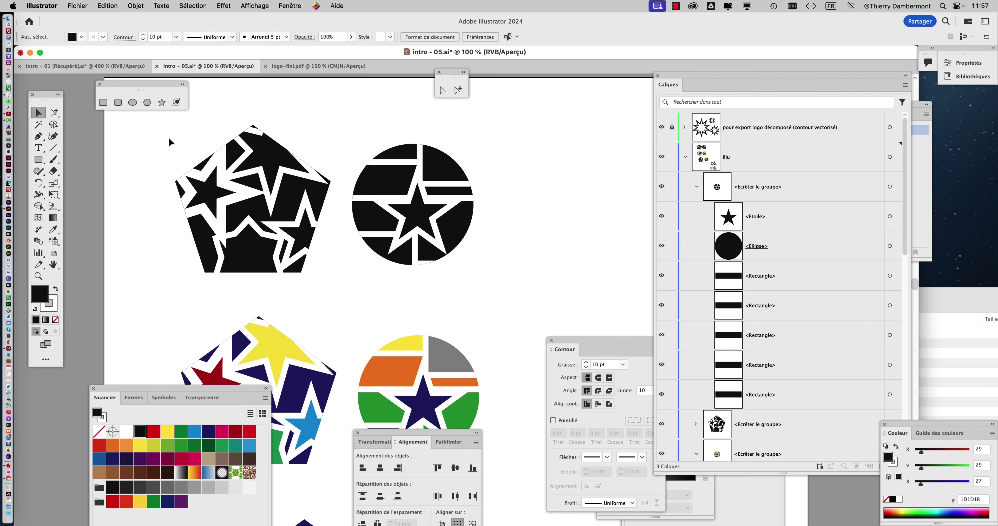
Change the top pentagon and circle logos' fill from red to the navy swatch.
{"action": "left_click_drag", "start_coordinate": [160, 134], "coordinate": [463, 244]}
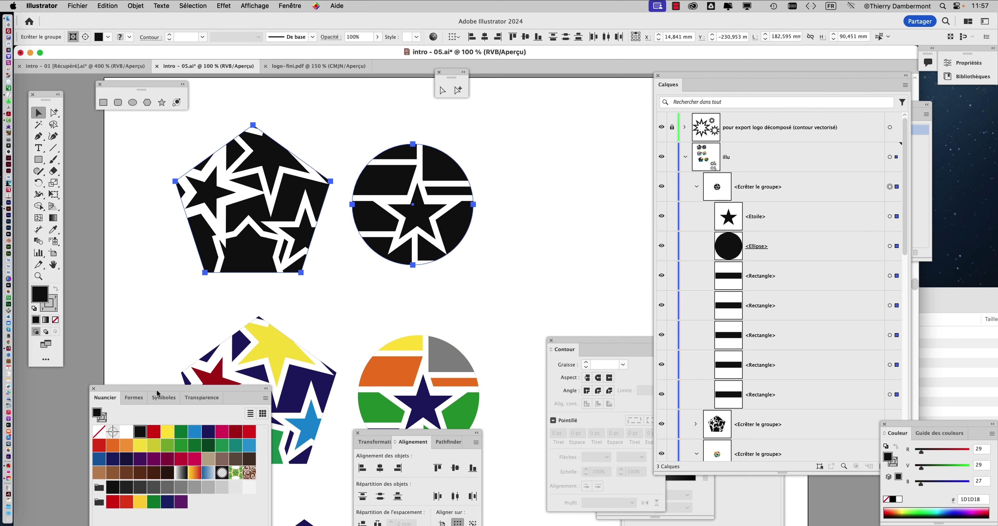
{"action": "mouse_move", "coordinate": [165, 391]}
{"action": "left_mouse_down"}
{"action": "mouse_move", "coordinate": [429, 347]}
{"action": "mouse_move", "coordinate": [582, 118]}
{"action": "left_mouse_up"}
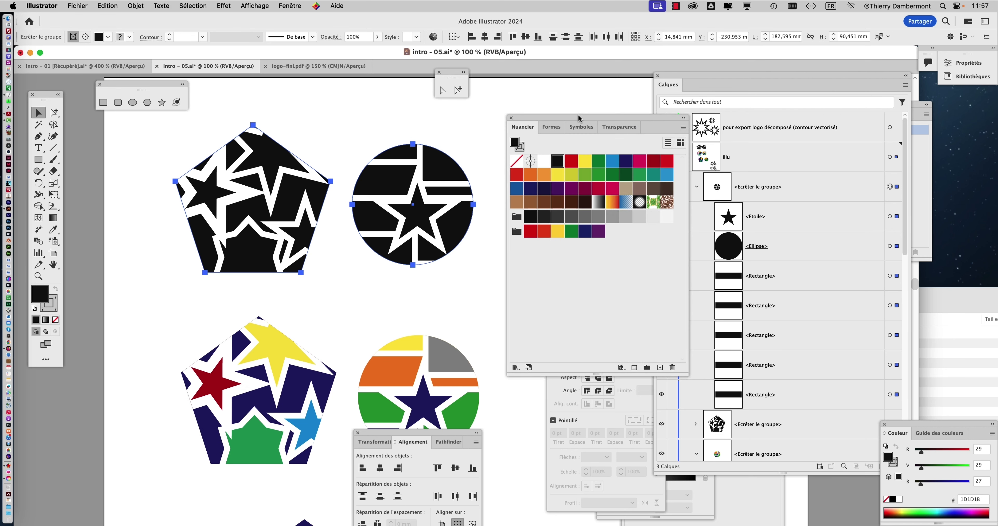
{"action": "left_click", "coordinate": [518, 174]}
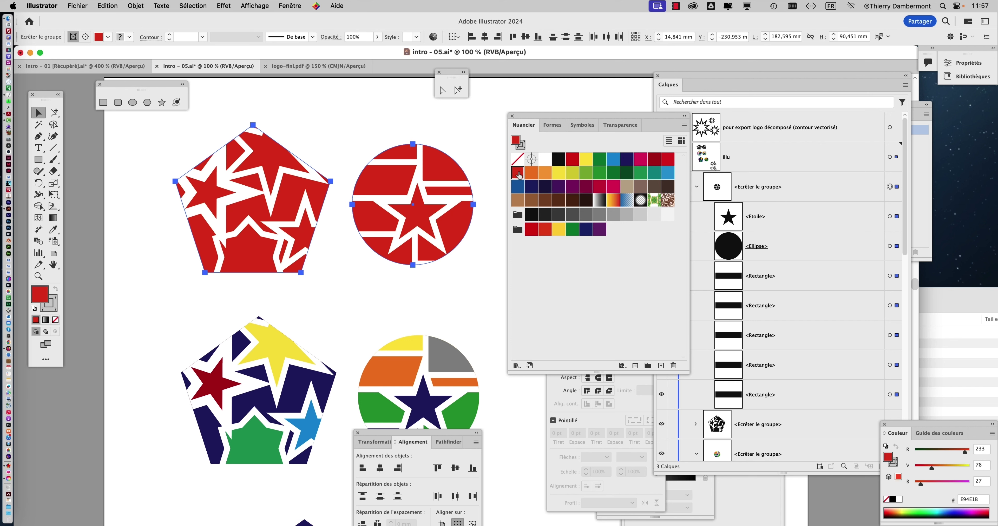
{"action": "left_click", "coordinate": [627, 159]}
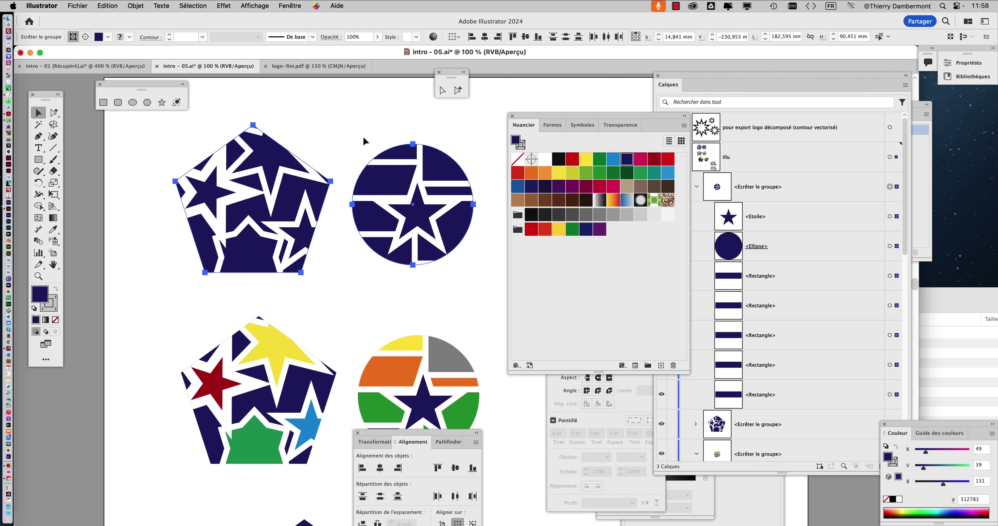
{"action": "left_click_drag", "start_coordinate": [543, 115], "coordinate": [587, 118]}
{"action": "left_click", "coordinate": [515, 143]}
Drag across the top-row logos on the canvas.
{"action": "left_click_drag", "start_coordinate": [435, 168], "coordinate": [457, 168]}
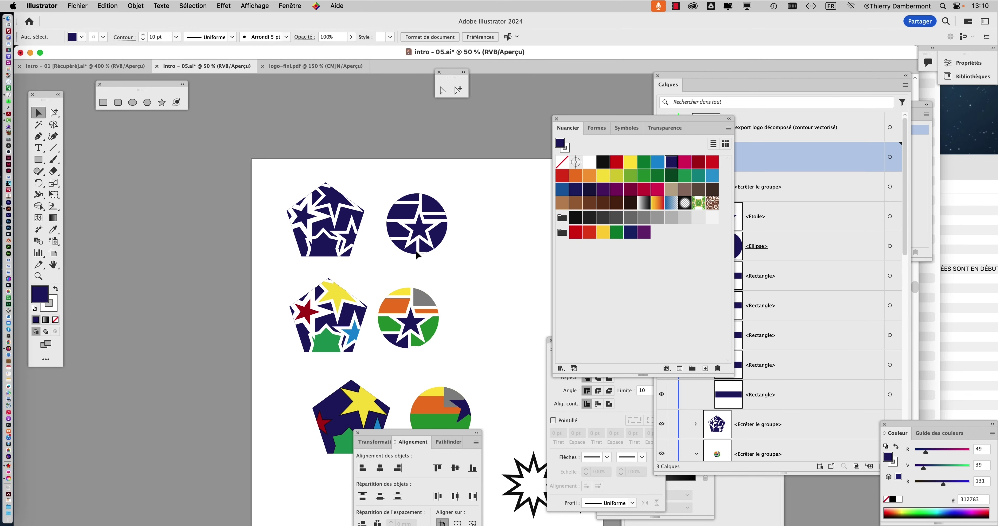
Reposition the navy starred circle and top pentagon, fine-tuning the circle's placement.
{"action": "left_click", "coordinate": [405, 232]}
{"action": "mouse_move", "coordinate": [399, 232]}
{"action": "left_mouse_down"}
{"action": "mouse_move", "coordinate": [423, 224]}
{"action": "mouse_move", "coordinate": [397, 213]}
{"action": "left_mouse_up"}
{"action": "scroll", "coordinate": [407, 231], "scroll_direction": "up", "scroll_amount": 2}
{"action": "scroll", "coordinate": [395, 232], "scroll_direction": "up", "scroll_amount": 2}
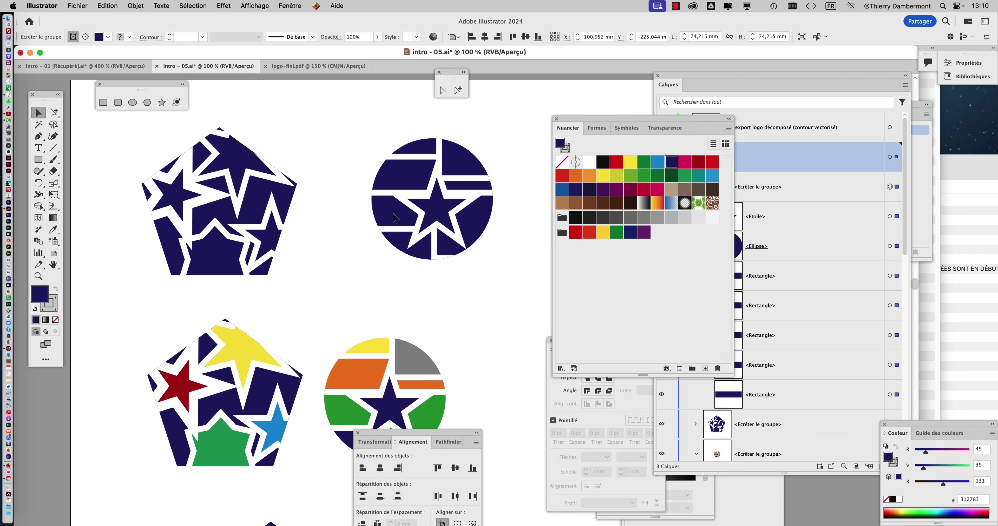
{"action": "left_click_drag", "start_coordinate": [395, 212], "coordinate": [378, 193]}
{"action": "left_click_drag", "start_coordinate": [222, 220], "coordinate": [248, 192]}
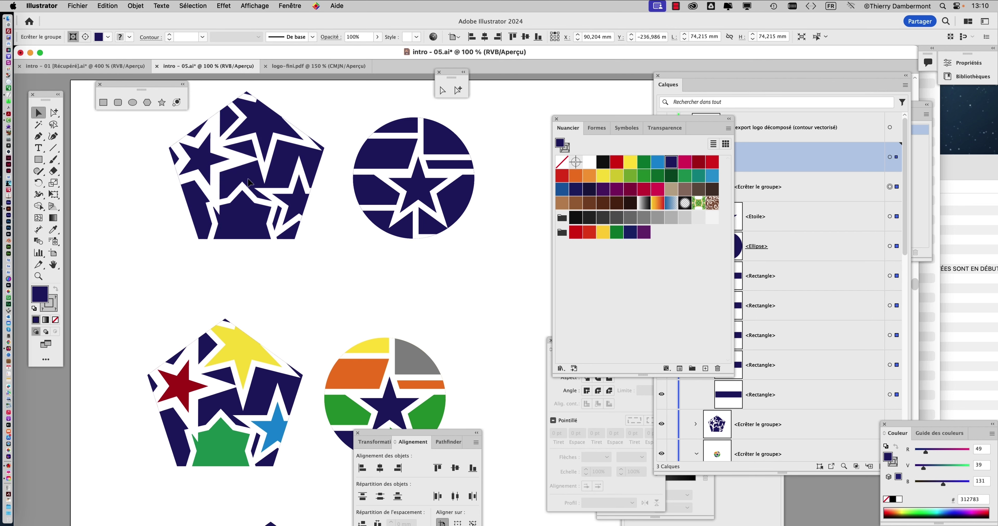
{"action": "left_click", "coordinate": [337, 209]}
{"action": "left_click_drag", "start_coordinate": [379, 217], "coordinate": [392, 245]}
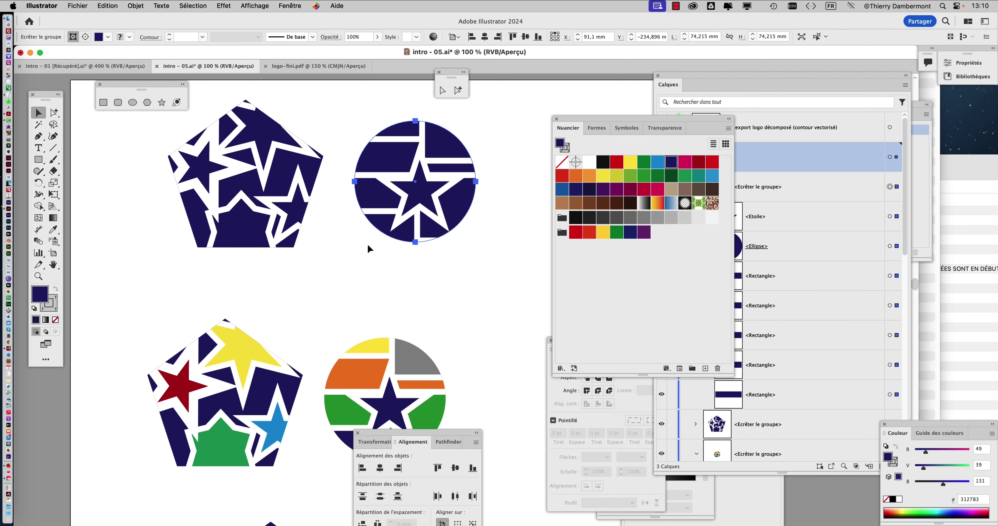
{"action": "left_click_drag", "start_coordinate": [382, 228], "coordinate": [389, 225]}
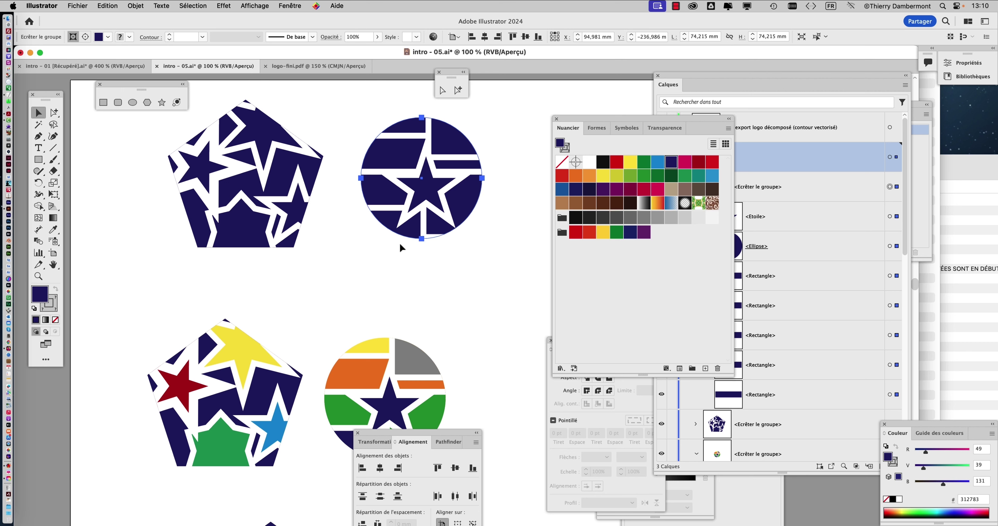
{"action": "left_click", "coordinate": [399, 282]}
{"action": "left_click_drag", "start_coordinate": [417, 191], "coordinate": [432, 190]}
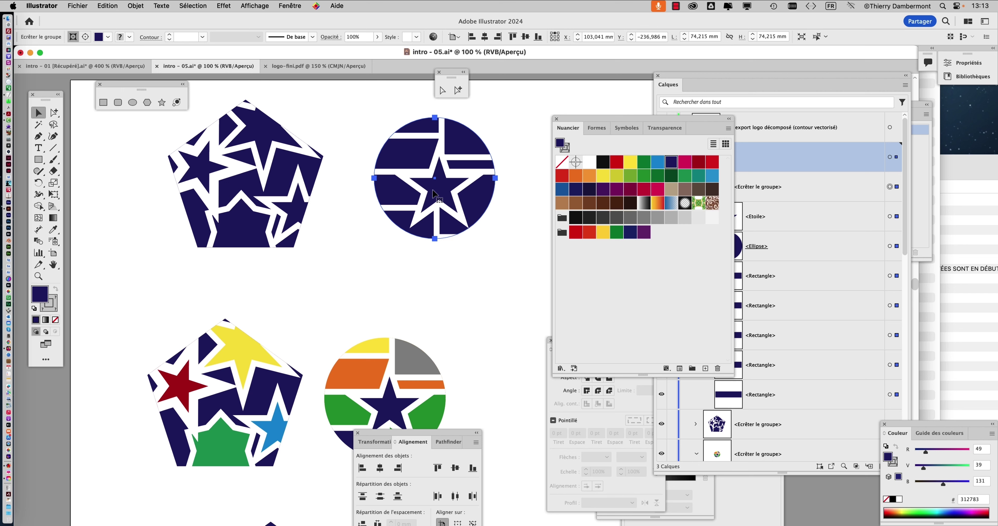
Switch to Firefox and scroll the Amazon Logo Modernism page, priced 49,98 €.
{"action": "key", "text": "super+Tab"}
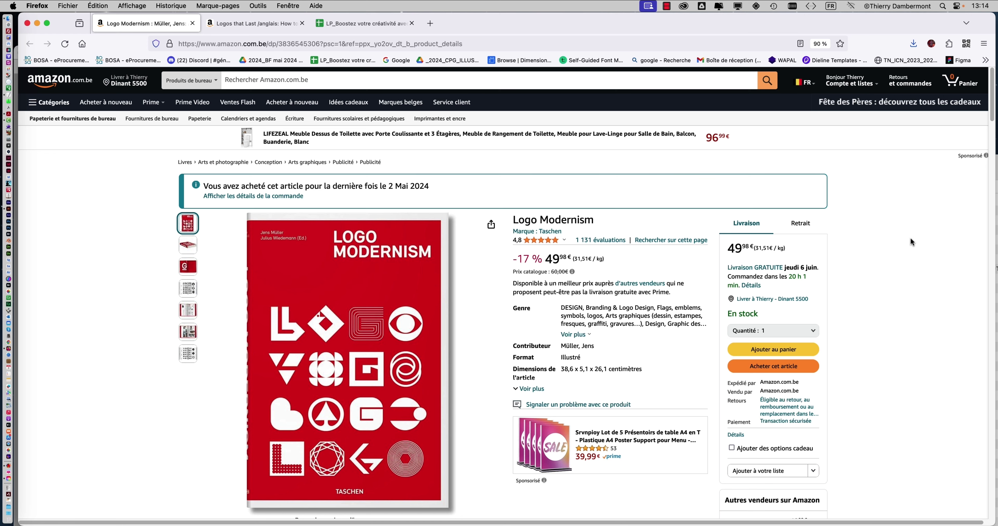
{"action": "scroll", "coordinate": [911, 240], "scroll_direction": "down", "scroll_amount": 2}
{"action": "scroll", "coordinate": [911, 243], "scroll_direction": "down", "scroll_amount": 5}
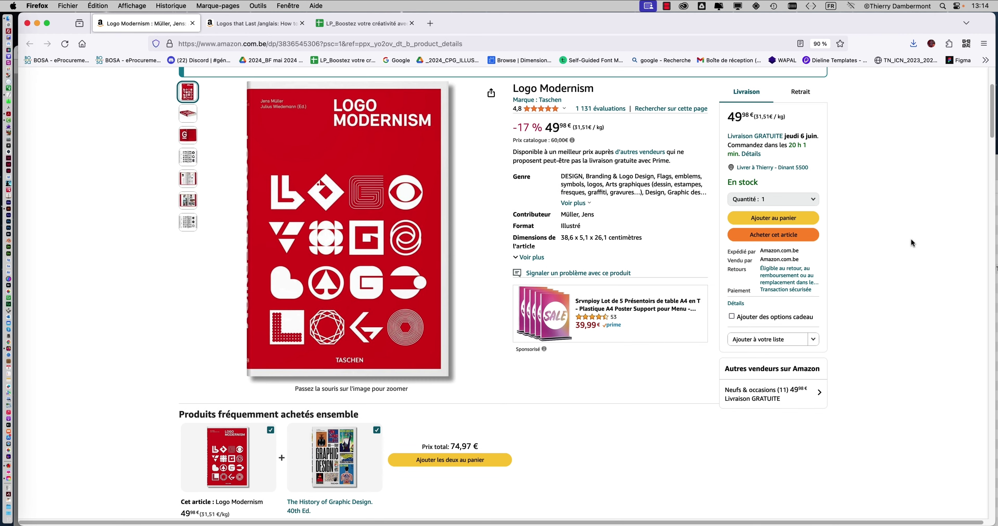
{"action": "scroll", "coordinate": [910, 243], "scroll_direction": "down", "scroll_amount": 1}
{"action": "scroll", "coordinate": [911, 242], "scroll_direction": "up", "scroll_amount": 1}
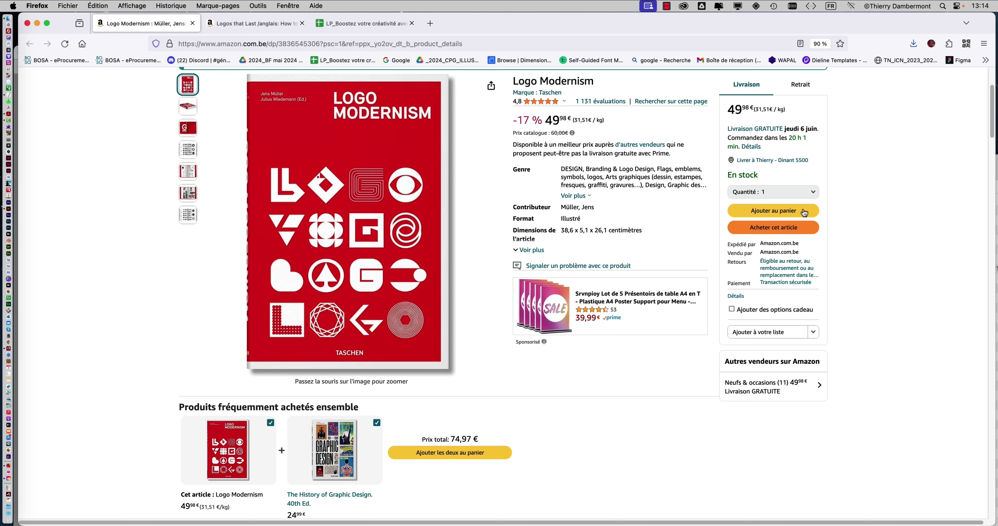
{"action": "mouse_move", "coordinate": [344, 221]}
{"action": "left_click", "coordinate": [399, 266]}
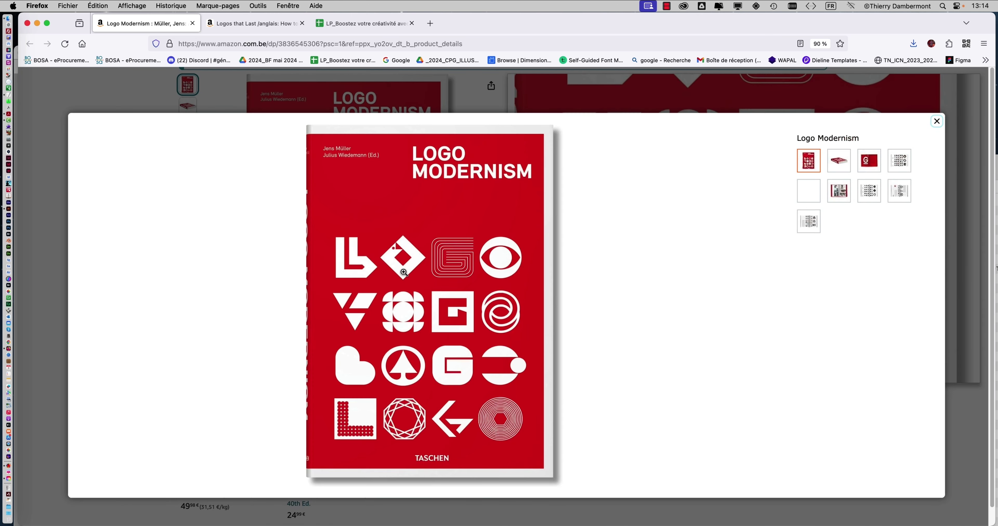
{"action": "left_click", "coordinate": [838, 166]}
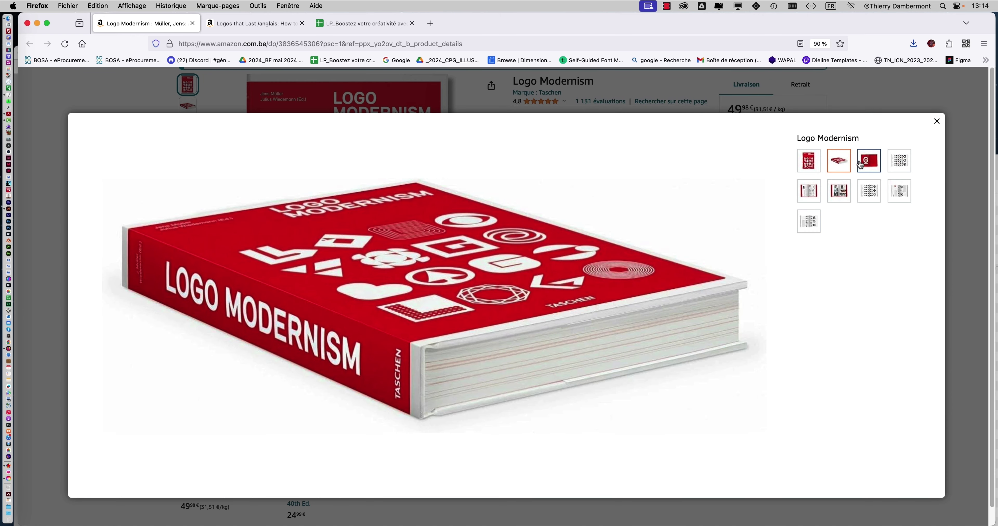
{"action": "left_click", "coordinate": [868, 165]}
{"action": "left_click", "coordinate": [902, 165]}
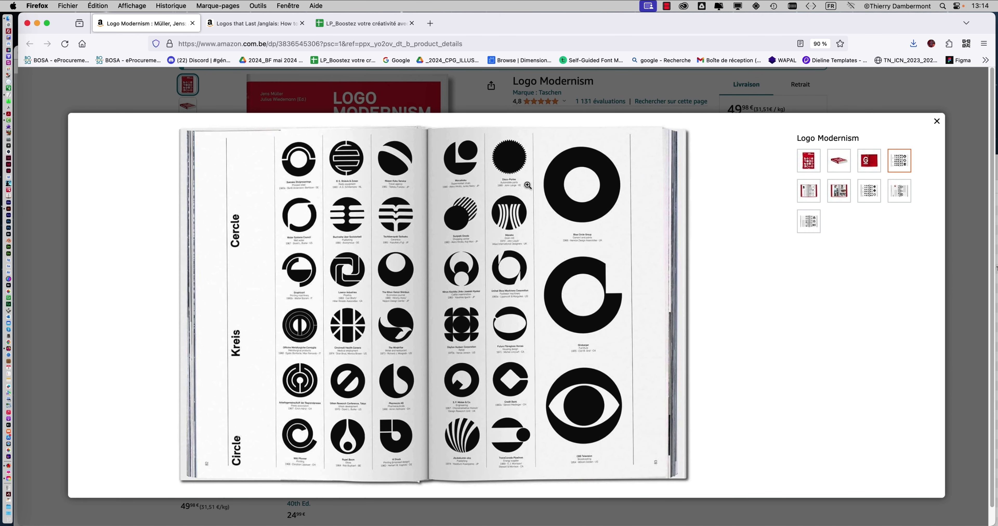
{"action": "left_click", "coordinate": [285, 188]}
{"action": "left_click", "coordinate": [811, 196]}
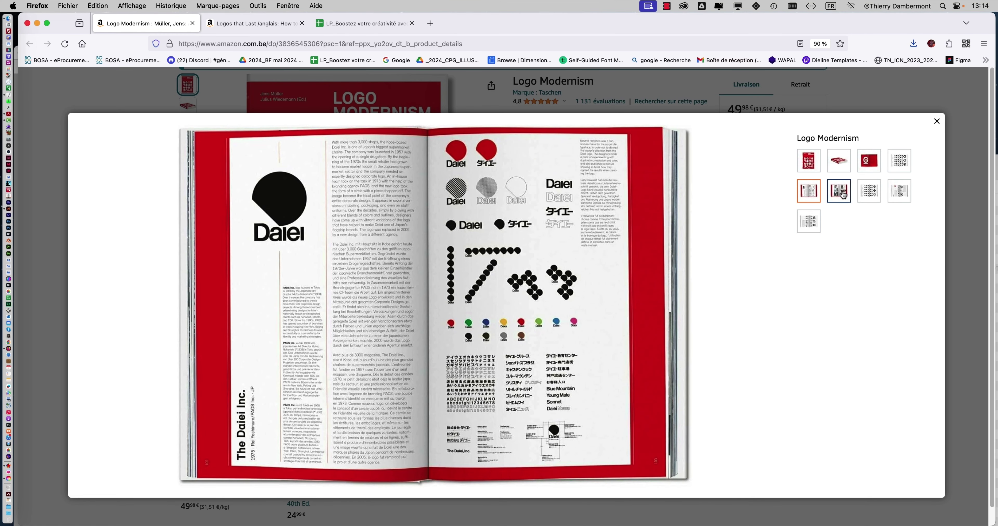
{"action": "left_click", "coordinate": [844, 193]}
{"action": "left_click", "coordinate": [863, 195]}
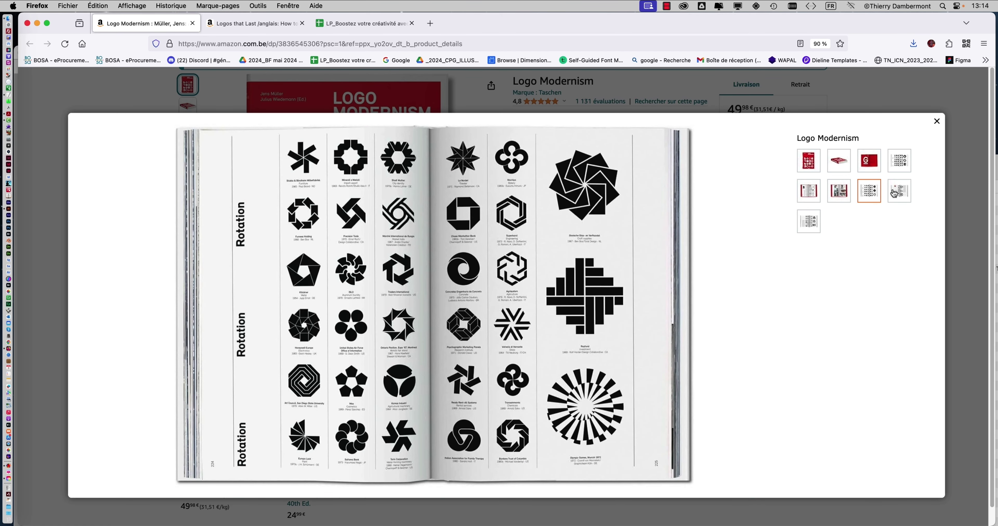
{"action": "left_click", "coordinate": [899, 191]}
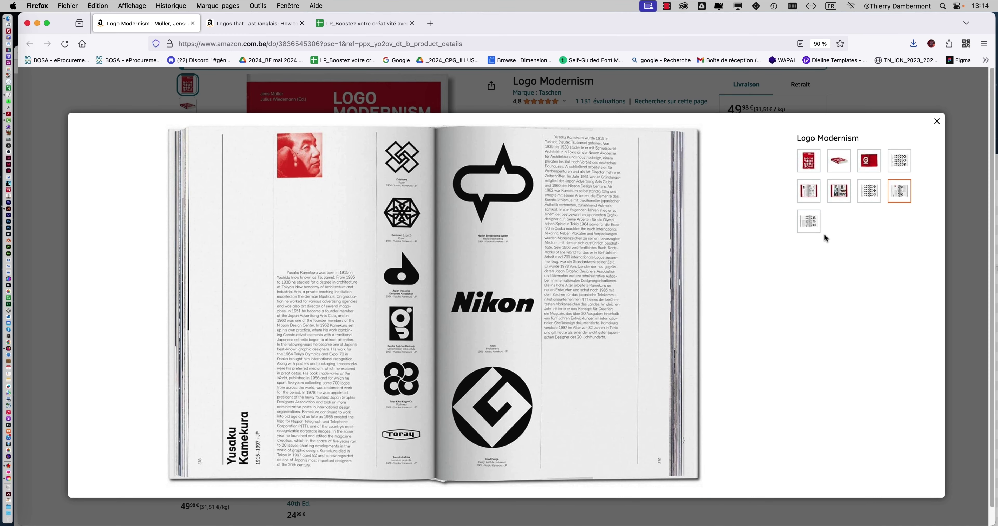
{"action": "left_click", "coordinate": [812, 225]}
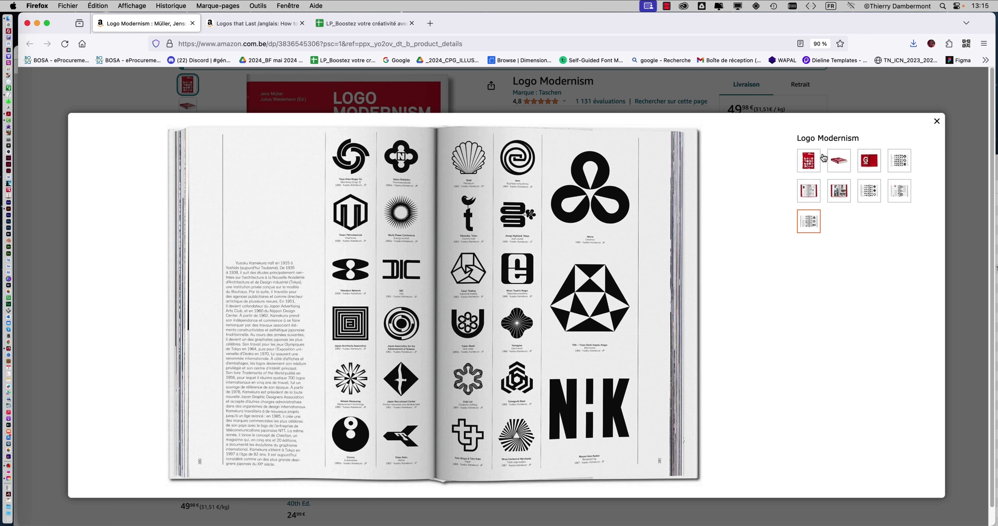
{"action": "left_click", "coordinate": [937, 123]}
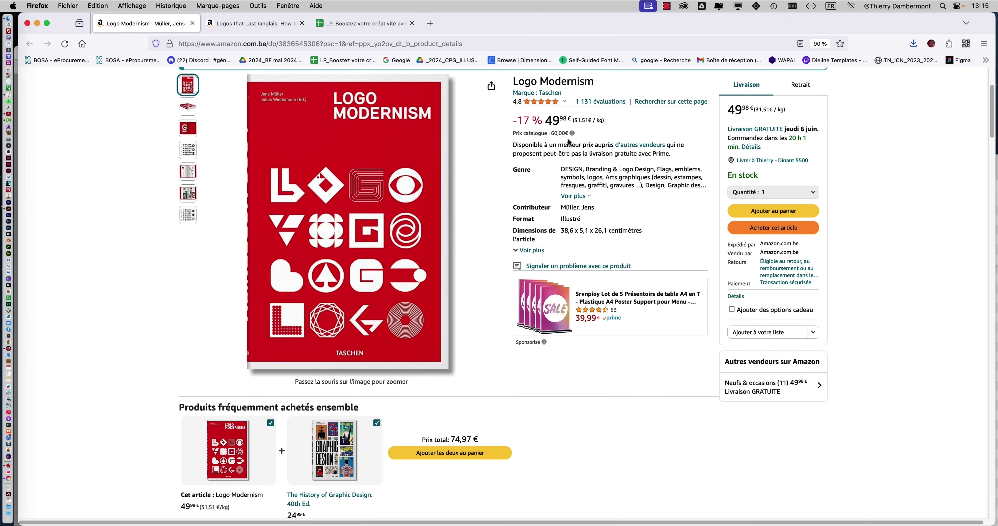
{"action": "left_click", "coordinate": [579, 197]}
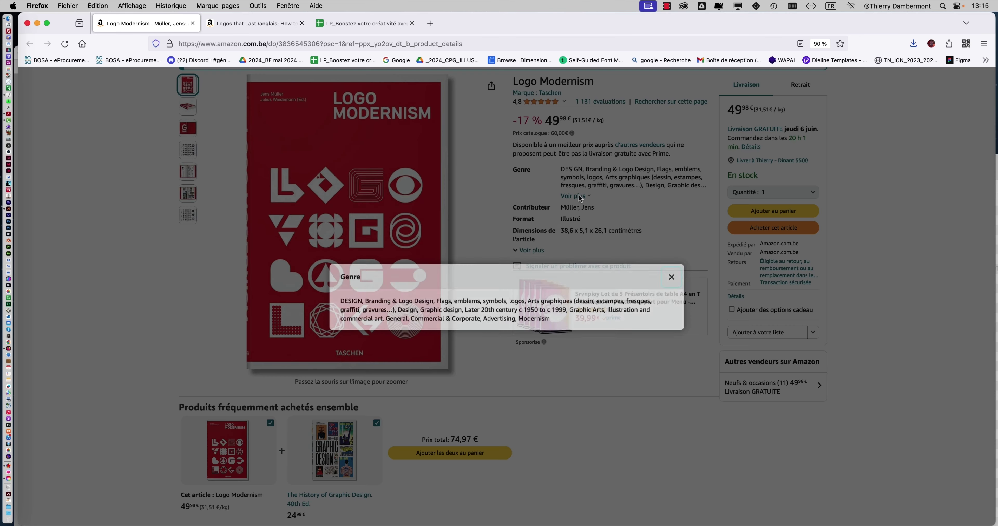
{"action": "left_click", "coordinate": [670, 277]}
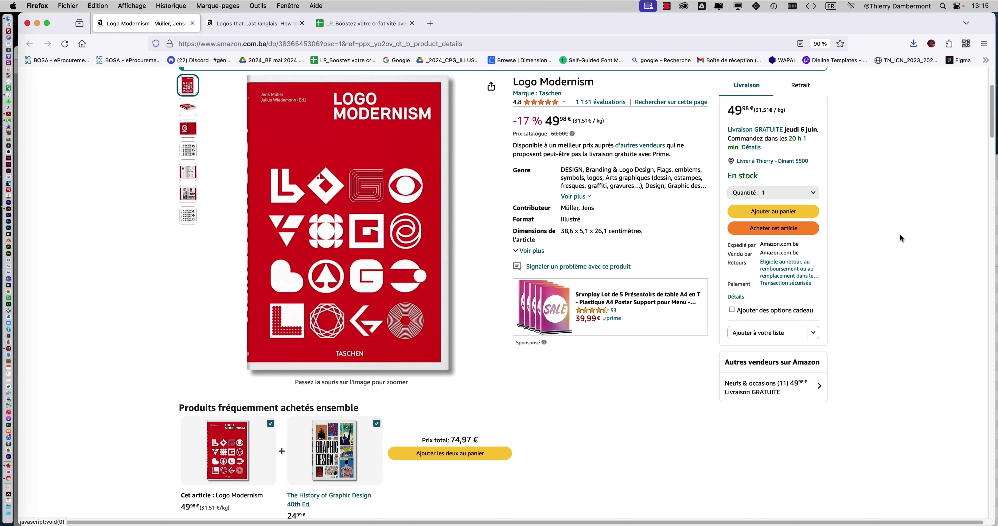
Open the Logos that Last gallery and view its back cover, Contents and Chapter 1 spread.
{"action": "left_click", "coordinate": [256, 24]}
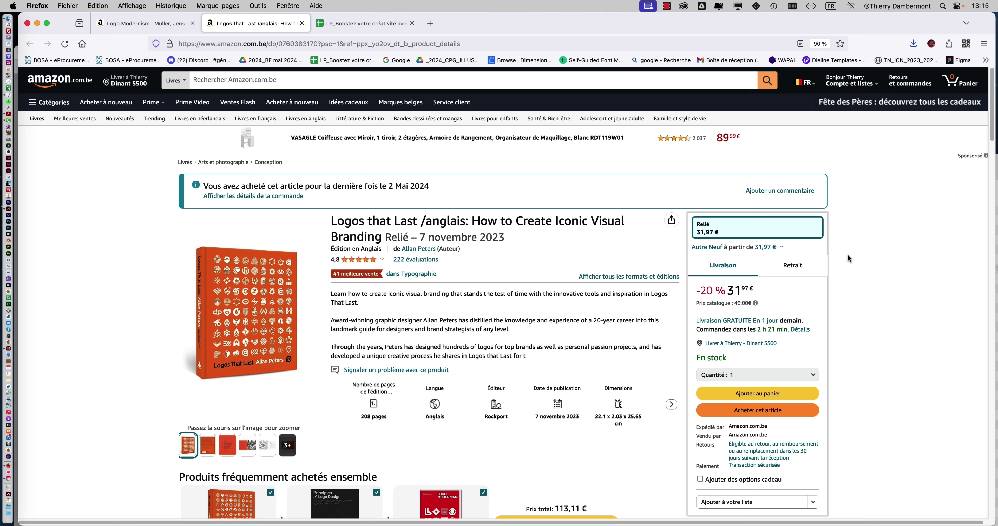
{"action": "scroll", "coordinate": [845, 253], "scroll_direction": "down", "scroll_amount": 5}
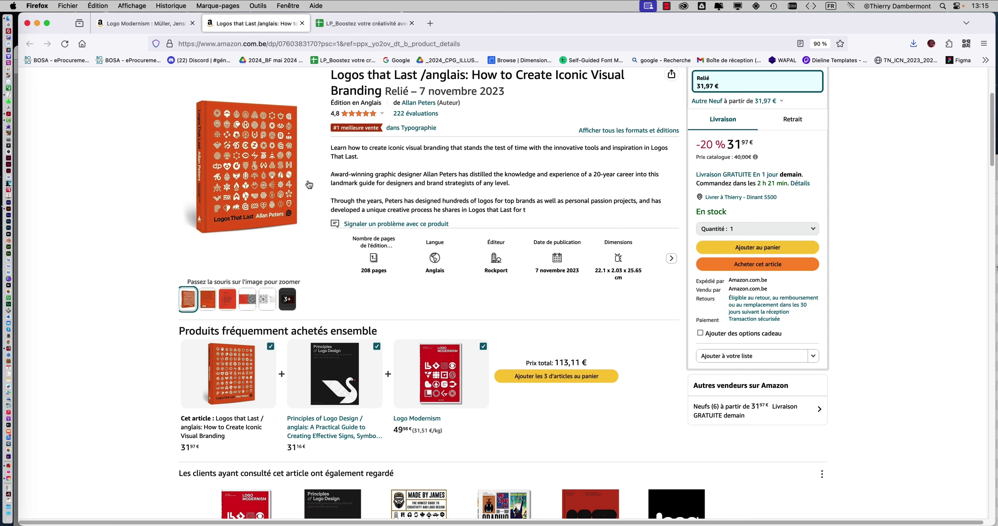
{"action": "left_click", "coordinate": [268, 157]}
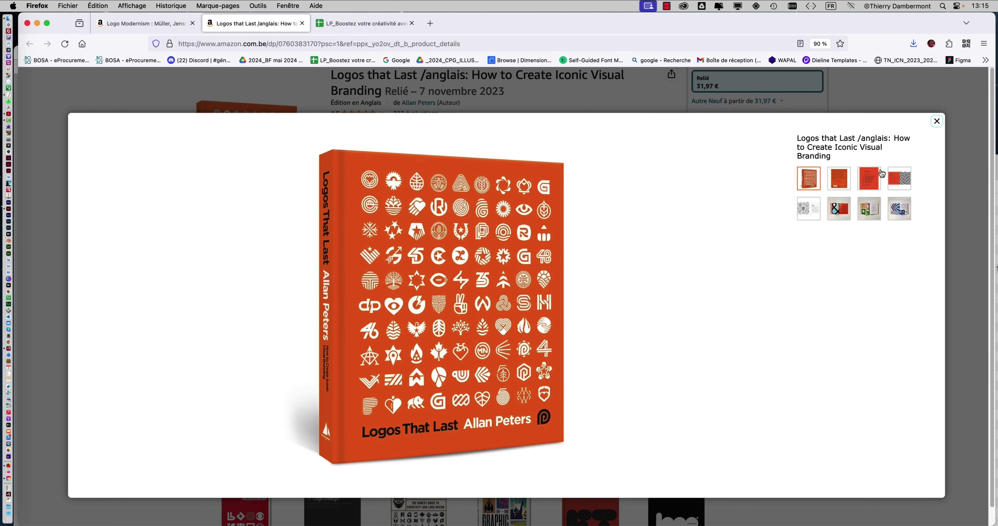
{"action": "left_click", "coordinate": [842, 180]}
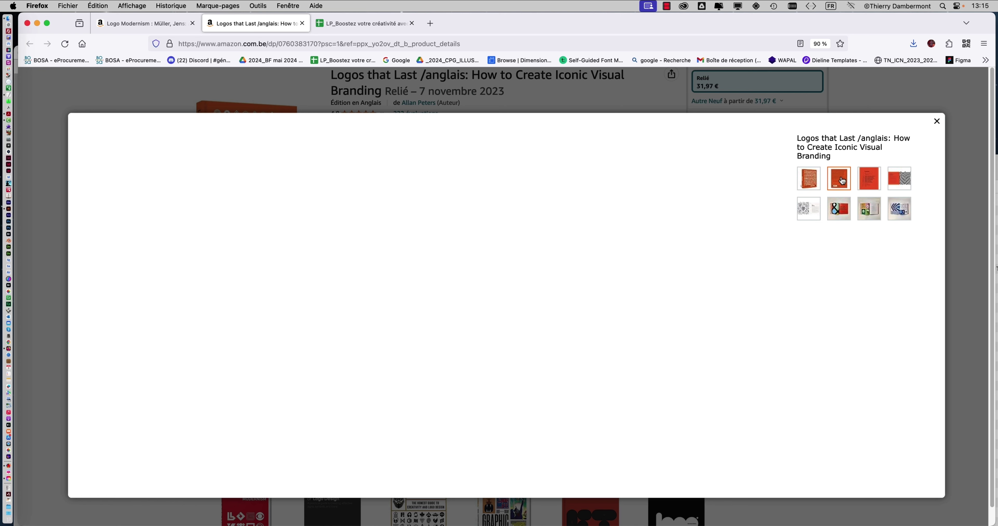
{"action": "left_click", "coordinate": [865, 184]}
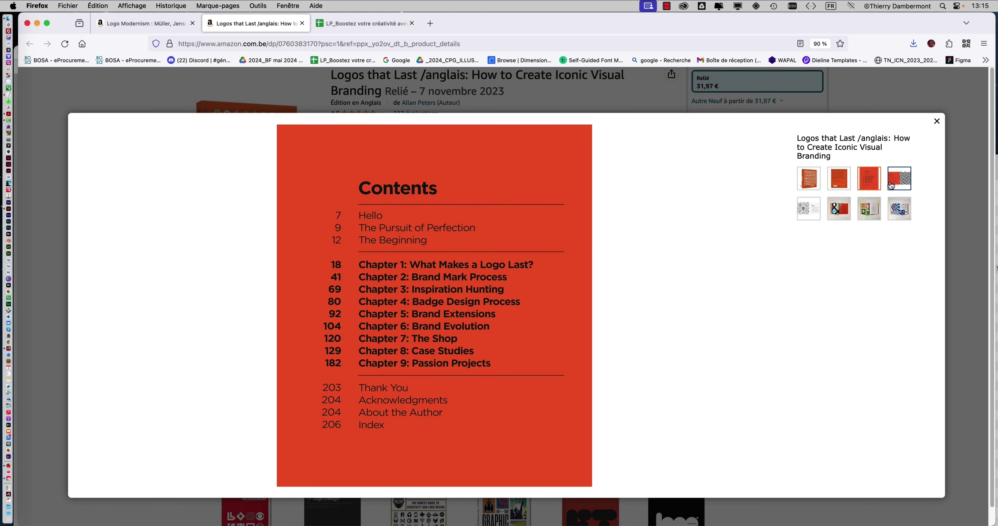
{"action": "left_click", "coordinate": [893, 185]}
Browse the Fifty Sketches, ampersand, Visual Flow and chevron spreads, zoom in, then close the gallery.
{"action": "left_click", "coordinate": [807, 218]}
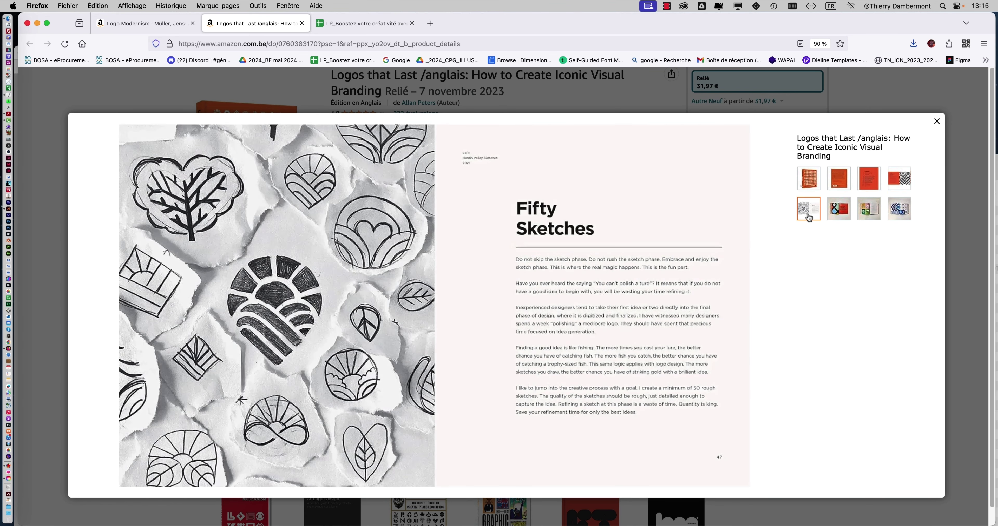
{"action": "left_click", "coordinate": [839, 215]}
{"action": "left_click", "coordinate": [807, 213]}
{"action": "left_click", "coordinate": [839, 212]}
{"action": "left_click", "coordinate": [860, 213]}
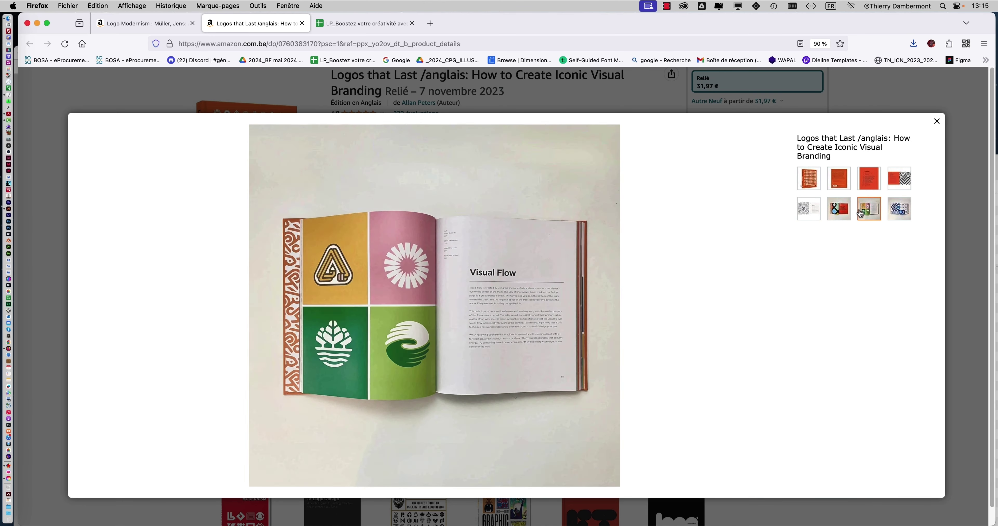
{"action": "left_click", "coordinate": [900, 213]}
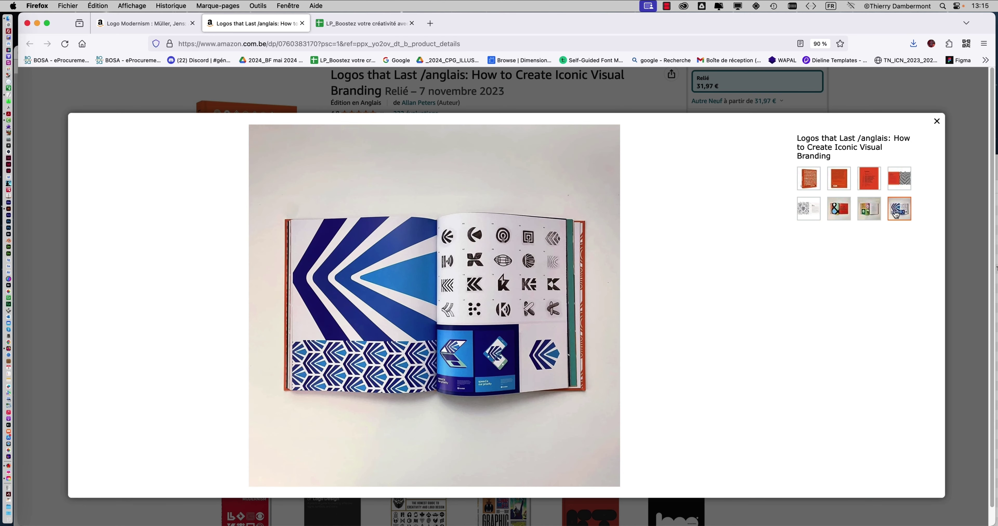
{"action": "left_click", "coordinate": [521, 260]}
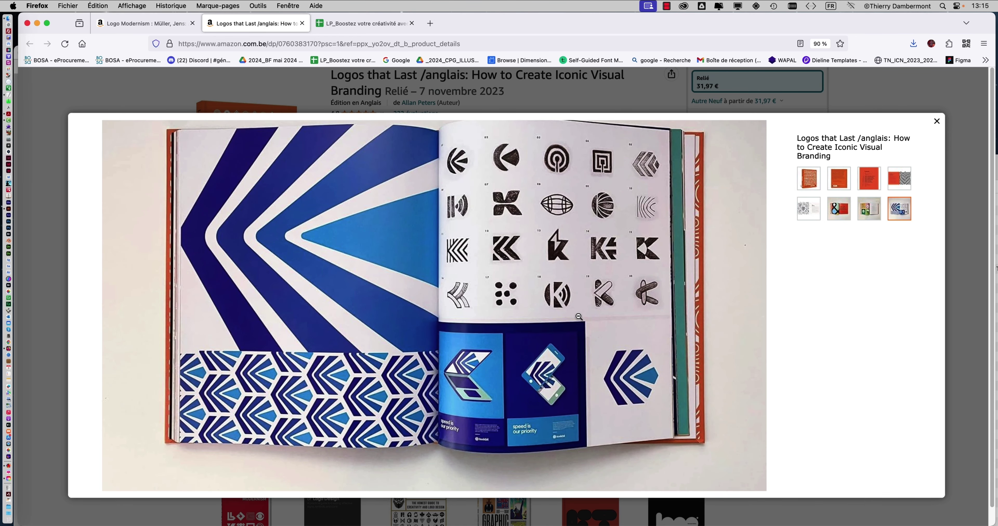
{"action": "left_click", "coordinate": [616, 312]}
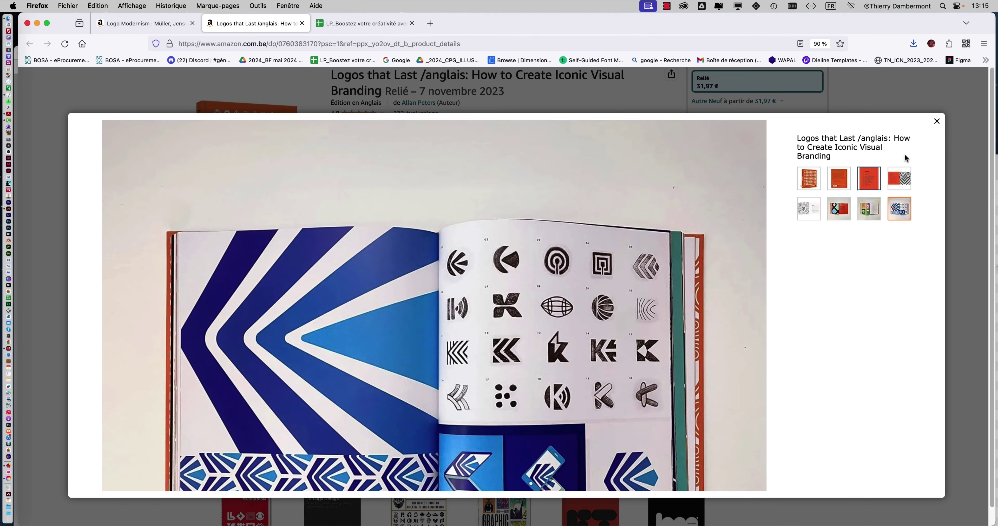
{"action": "left_click", "coordinate": [937, 123]}
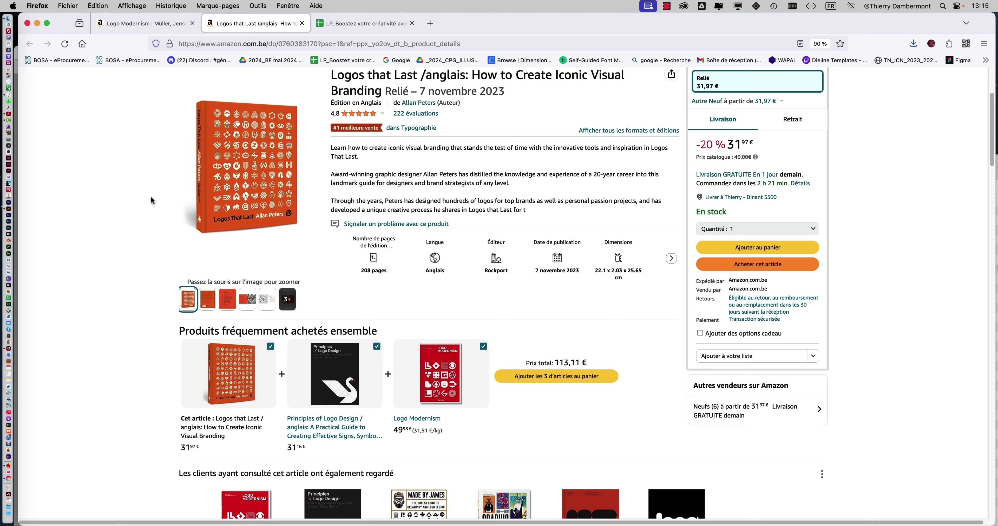
Open the Principles of Logo Design book page and preview its enlarged cover.
{"action": "left_click", "coordinate": [346, 380]}
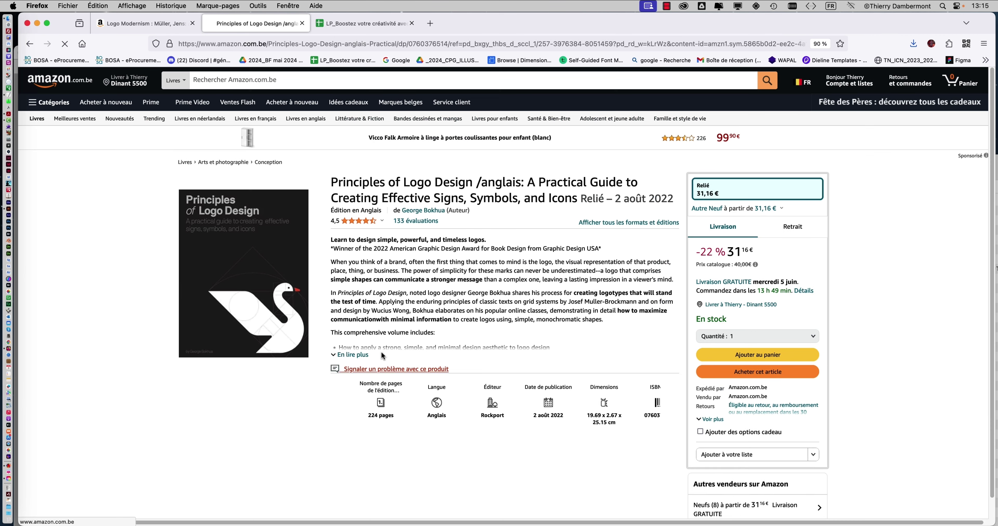
{"action": "left_click", "coordinate": [247, 244]}
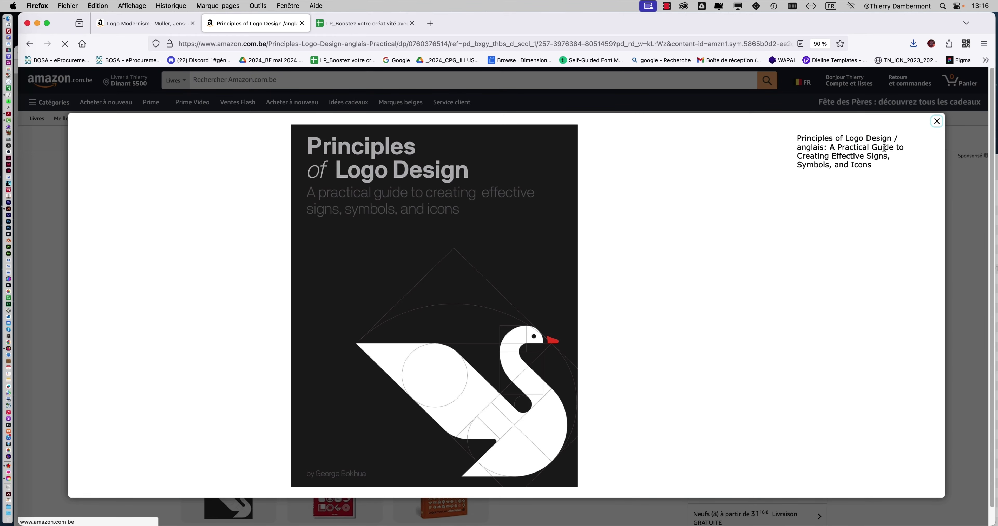
{"action": "left_click", "coordinate": [936, 121]}
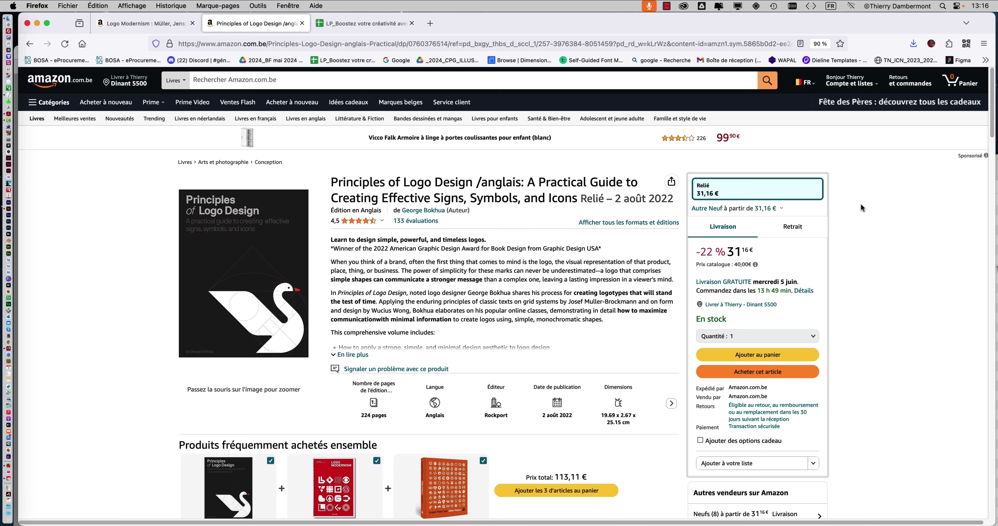
Scroll down the book page, then minimize the browser.
{"action": "scroll", "coordinate": [861, 203], "scroll_direction": "down", "scroll_amount": 5}
{"action": "scroll", "coordinate": [862, 210], "scroll_direction": "down", "scroll_amount": 3}
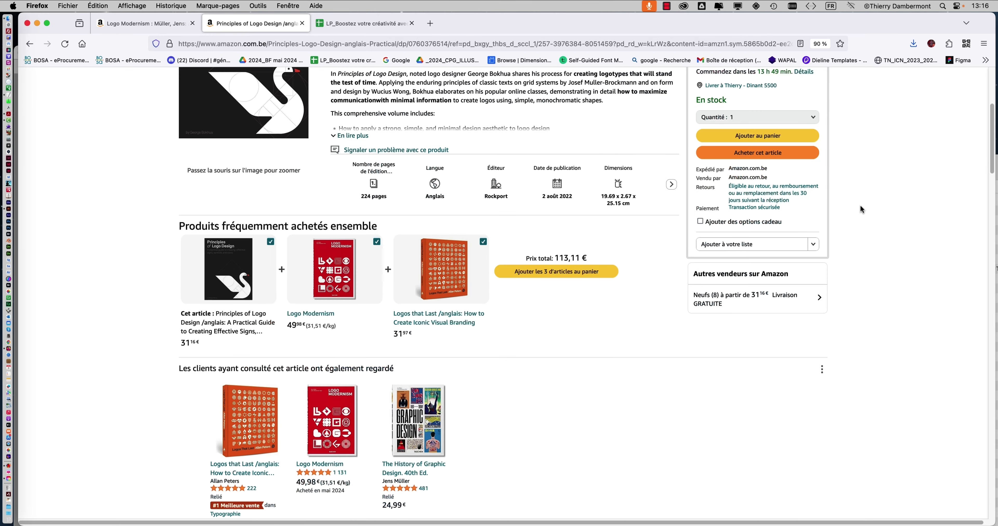
{"action": "scroll", "coordinate": [862, 210], "scroll_direction": "down", "scroll_amount": 3}
{"action": "scroll", "coordinate": [862, 210], "scroll_direction": "down", "scroll_amount": 3}
{"action": "scroll", "coordinate": [860, 210], "scroll_direction": "down", "scroll_amount": 3}
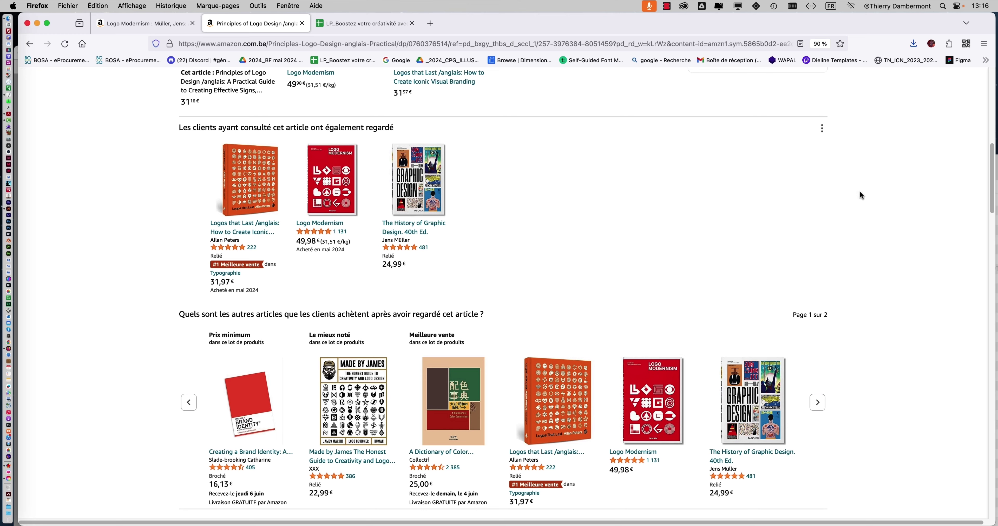
{"action": "left_click", "coordinate": [37, 24]}
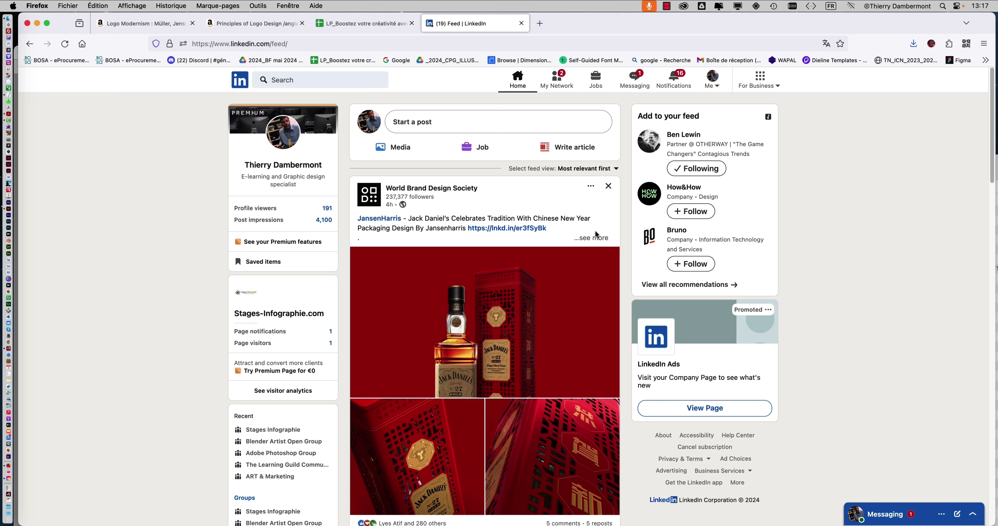
{"action": "scroll", "coordinate": [596, 229], "scroll_direction": "down", "scroll_amount": 10}
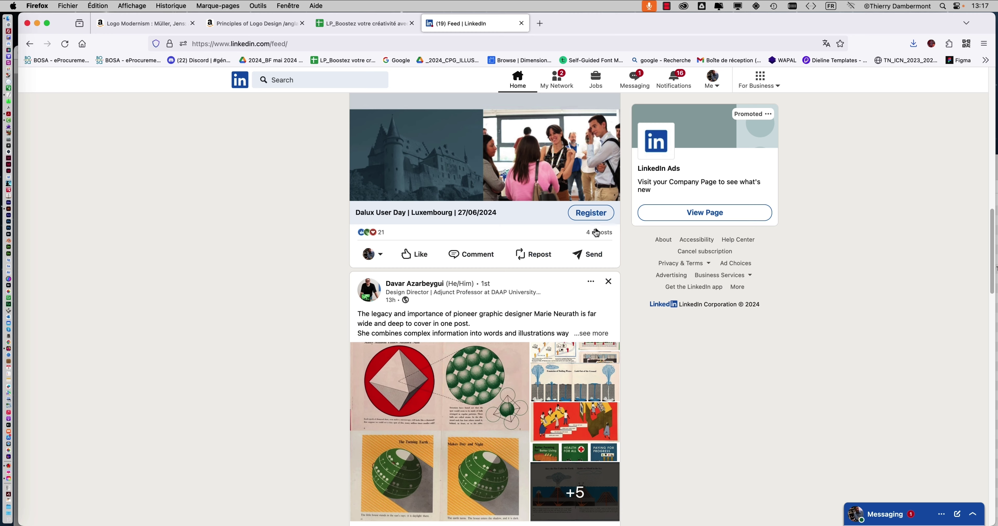
{"action": "scroll", "coordinate": [596, 229], "scroll_direction": "down", "scroll_amount": 2}
{"action": "scroll", "coordinate": [596, 229], "scroll_direction": "down", "scroll_amount": 2}
{"action": "scroll", "coordinate": [597, 231], "scroll_direction": "down", "scroll_amount": 2}
{"action": "scroll", "coordinate": [597, 232], "scroll_direction": "down", "scroll_amount": 1}
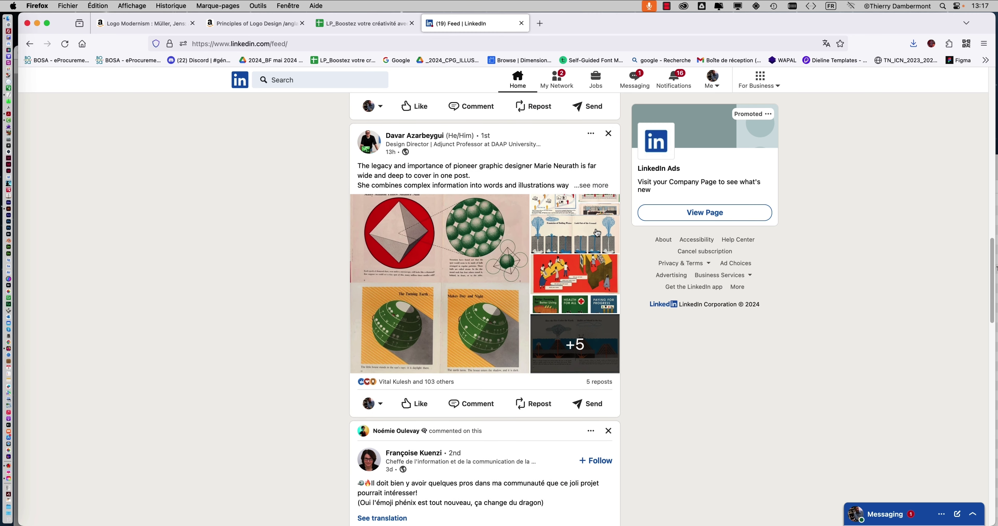
{"action": "scroll", "coordinate": [383, 108], "scroll_direction": "down", "scroll_amount": 1}
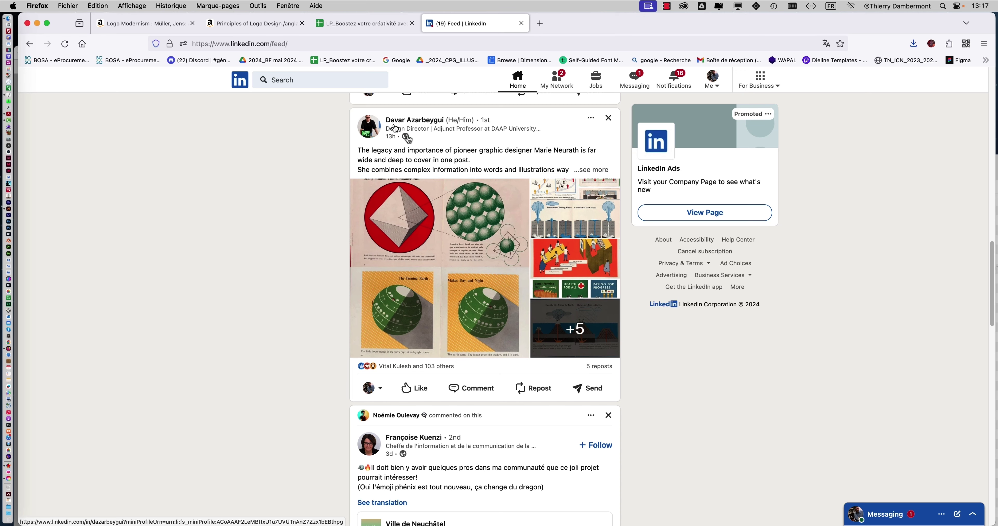
{"action": "scroll", "coordinate": [470, 170], "scroll_direction": "down", "scroll_amount": 5}
{"action": "scroll", "coordinate": [471, 172], "scroll_direction": "down", "scroll_amount": 1}
{"action": "scroll", "coordinate": [471, 172], "scroll_direction": "down", "scroll_amount": 2}
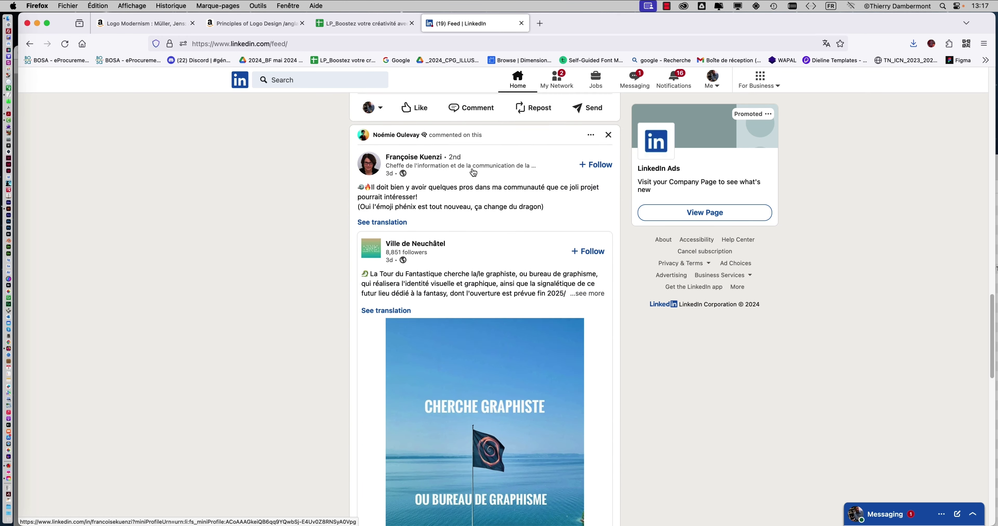
{"action": "scroll", "coordinate": [473, 172], "scroll_direction": "down", "scroll_amount": 5}
{"action": "scroll", "coordinate": [473, 172], "scroll_direction": "down", "scroll_amount": 2}
{"action": "scroll", "coordinate": [473, 171], "scroll_direction": "down", "scroll_amount": 4}
{"action": "scroll", "coordinate": [473, 168], "scroll_direction": "down", "scroll_amount": 5}
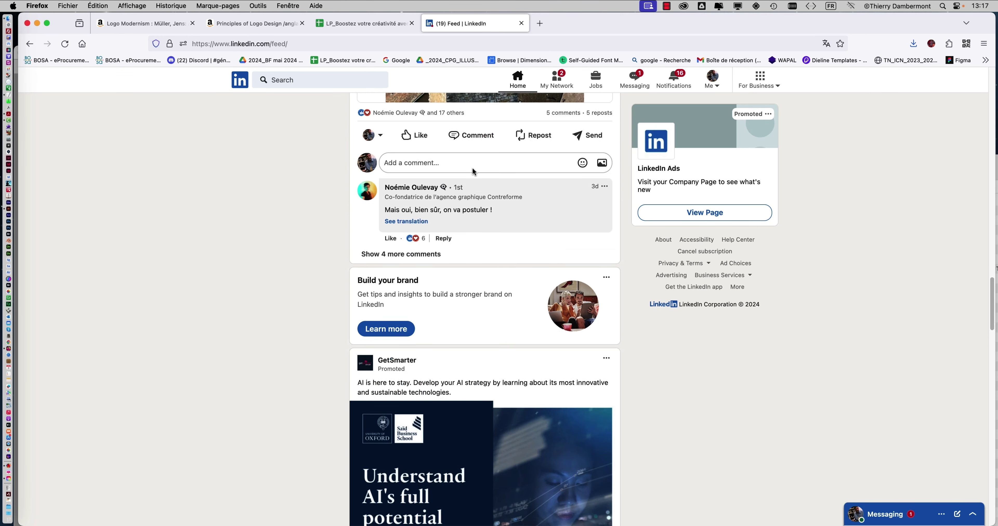
{"action": "scroll", "coordinate": [472, 168], "scroll_direction": "down", "scroll_amount": 6}
{"action": "scroll", "coordinate": [472, 168], "scroll_direction": "down", "scroll_amount": 2}
{"action": "scroll", "coordinate": [472, 168], "scroll_direction": "down", "scroll_amount": 4}
{"action": "scroll", "coordinate": [472, 168], "scroll_direction": "down", "scroll_amount": 1}
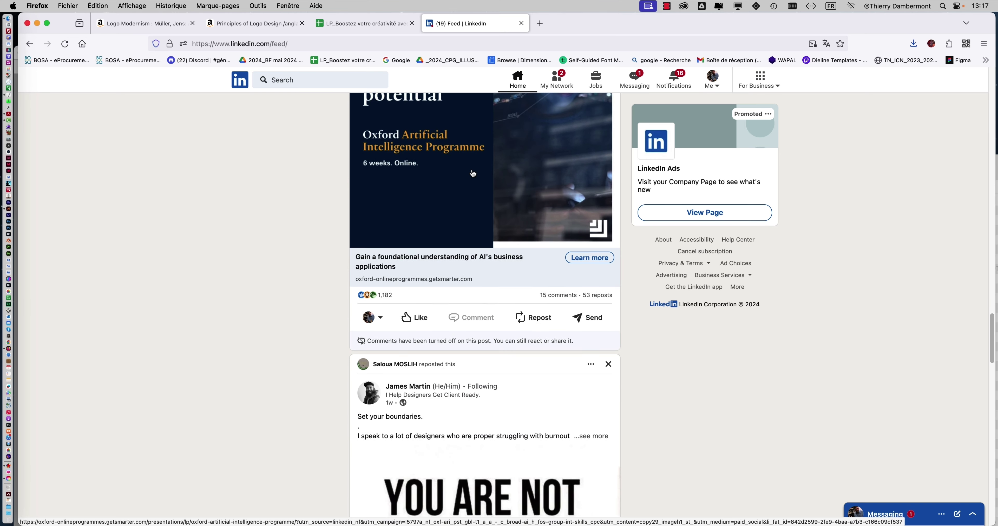
{"action": "scroll", "coordinate": [472, 168], "scroll_direction": "down", "scroll_amount": 6}
{"action": "scroll", "coordinate": [472, 171], "scroll_direction": "down", "scroll_amount": 1}
{"action": "scroll", "coordinate": [471, 172], "scroll_direction": "down", "scroll_amount": 2}
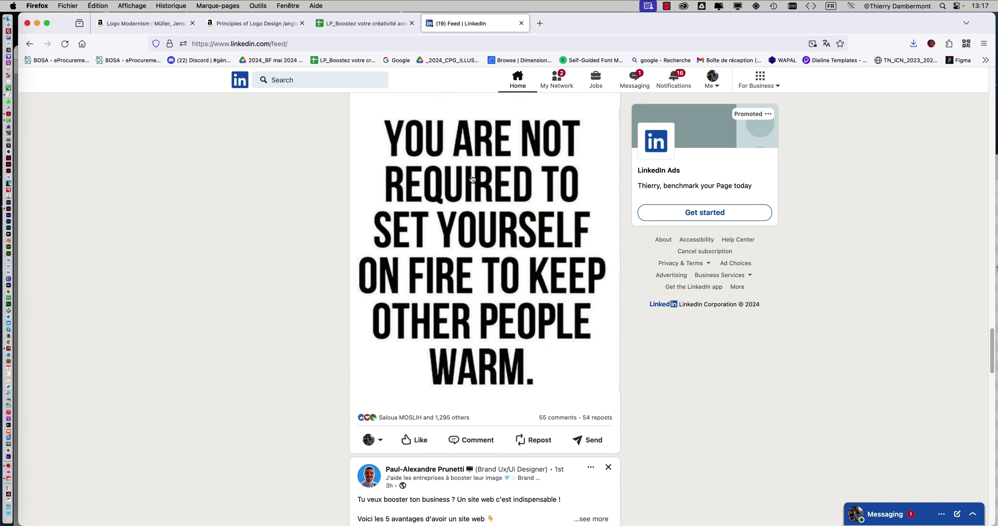
{"action": "scroll", "coordinate": [472, 175], "scroll_direction": "down", "scroll_amount": 3}
{"action": "scroll", "coordinate": [472, 177], "scroll_direction": "down", "scroll_amount": 2}
{"action": "scroll", "coordinate": [472, 178], "scroll_direction": "down", "scroll_amount": 6}
{"action": "scroll", "coordinate": [472, 175], "scroll_direction": "down", "scroll_amount": 6}
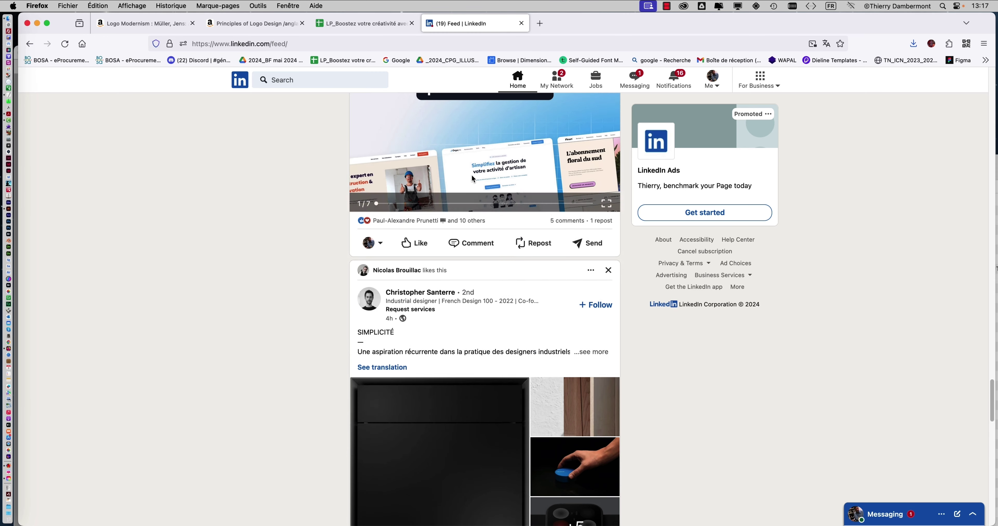
{"action": "scroll", "coordinate": [472, 174], "scroll_direction": "down", "scroll_amount": 2}
{"action": "scroll", "coordinate": [472, 175], "scroll_direction": "down", "scroll_amount": 2}
{"action": "scroll", "coordinate": [472, 174], "scroll_direction": "down", "scroll_amount": 1}
{"action": "scroll", "coordinate": [472, 175], "scroll_direction": "down", "scroll_amount": 2}
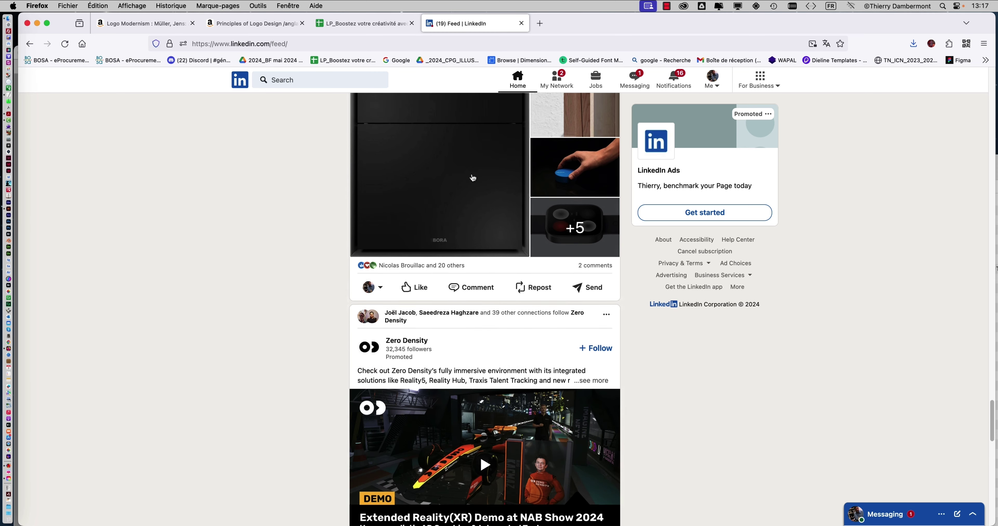
{"action": "scroll", "coordinate": [473, 176], "scroll_direction": "down", "scroll_amount": 2}
{"action": "scroll", "coordinate": [472, 177], "scroll_direction": "down", "scroll_amount": 2}
{"action": "scroll", "coordinate": [473, 177], "scroll_direction": "down", "scroll_amount": 3}
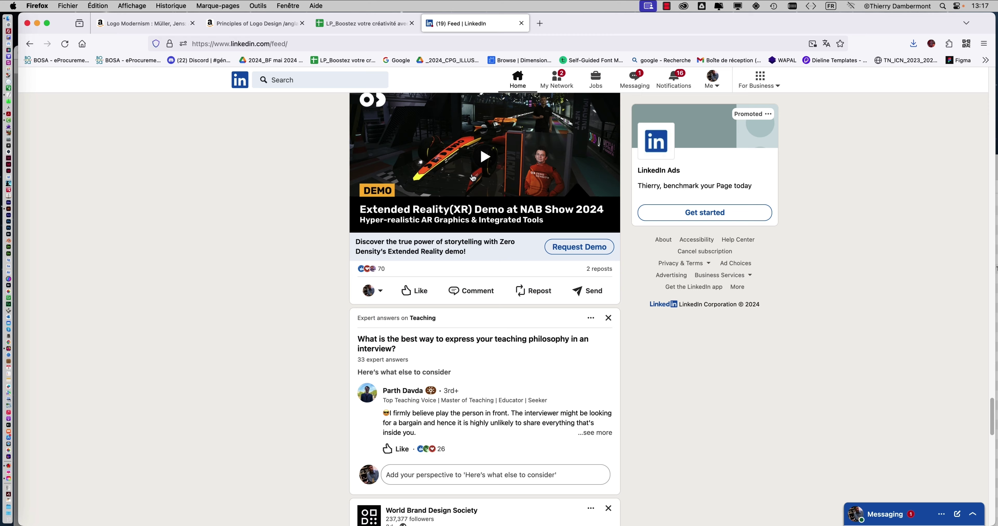
{"action": "scroll", "coordinate": [472, 178], "scroll_direction": "down", "scroll_amount": 4}
{"action": "scroll", "coordinate": [473, 178], "scroll_direction": "down", "scroll_amount": 2}
{"action": "scroll", "coordinate": [473, 178], "scroll_direction": "down", "scroll_amount": 2}
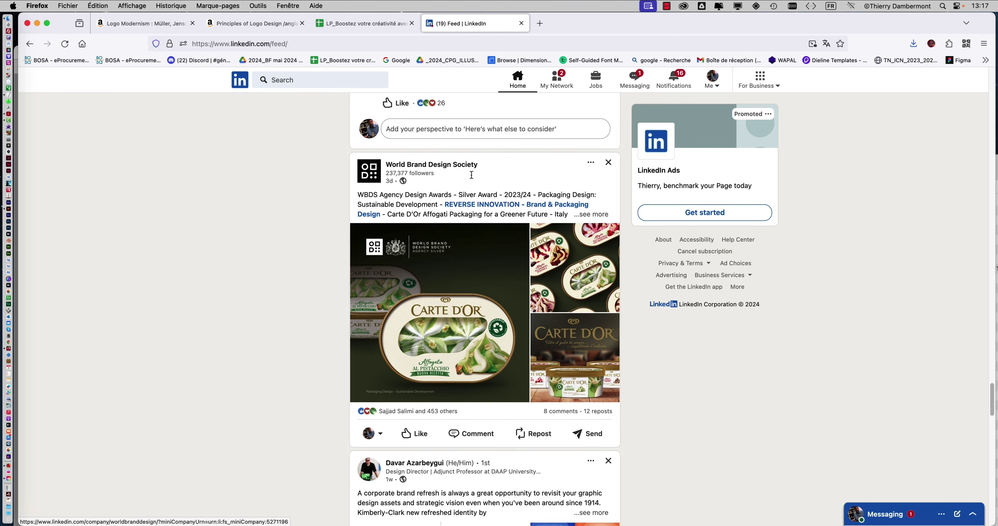
{"action": "scroll", "coordinate": [472, 178], "scroll_direction": "down", "scroll_amount": 3}
{"action": "scroll", "coordinate": [472, 178], "scroll_direction": "down", "scroll_amount": 3}
{"action": "scroll", "coordinate": [472, 178], "scroll_direction": "down", "scroll_amount": 2}
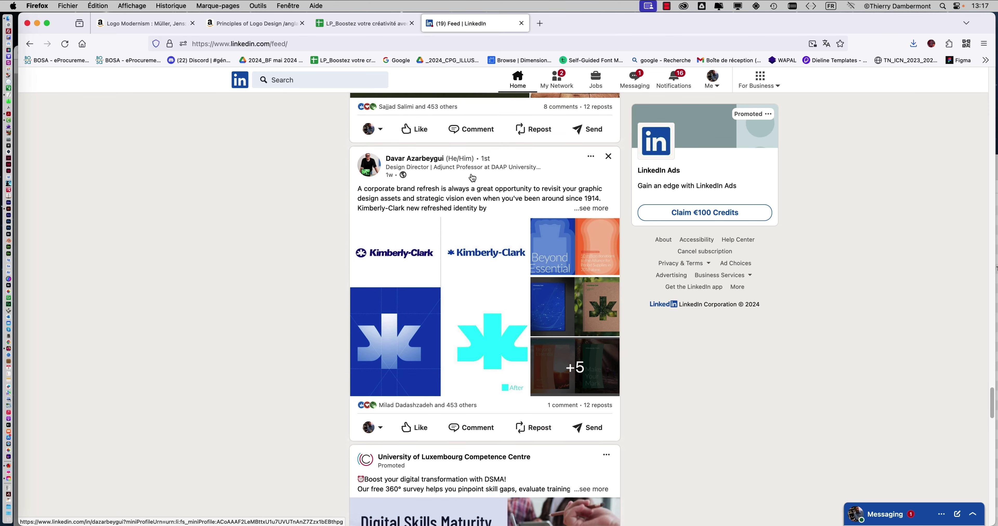
{"action": "scroll", "coordinate": [472, 177], "scroll_direction": "down", "scroll_amount": 1}
{"action": "scroll", "coordinate": [471, 177], "scroll_direction": "down", "scroll_amount": 2}
{"action": "scroll", "coordinate": [472, 177], "scroll_direction": "down", "scroll_amount": 2}
{"action": "scroll", "coordinate": [471, 177], "scroll_direction": "down", "scroll_amount": 1}
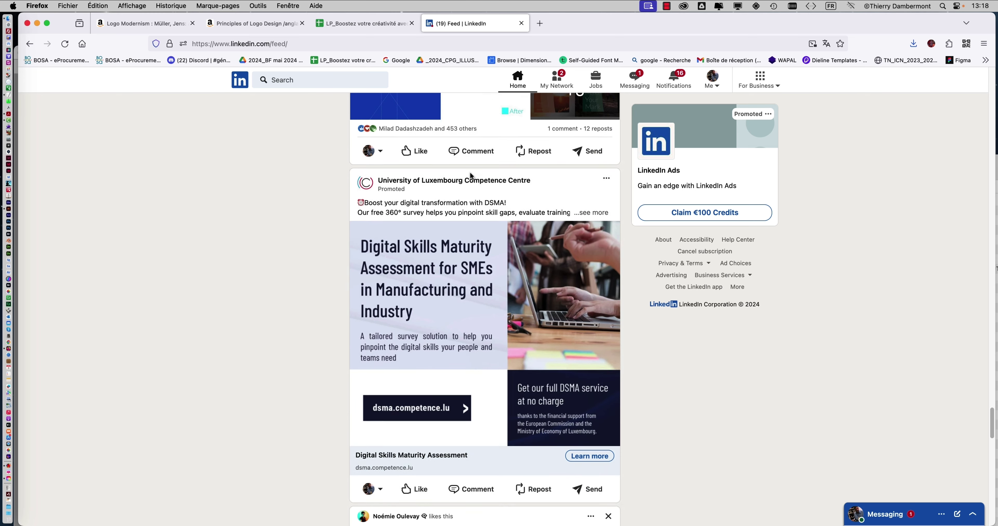
{"action": "scroll", "coordinate": [471, 177], "scroll_direction": "down", "scroll_amount": 3}
{"action": "scroll", "coordinate": [471, 177], "scroll_direction": "down", "scroll_amount": 2}
{"action": "scroll", "coordinate": [471, 178], "scroll_direction": "down", "scroll_amount": 4}
{"action": "scroll", "coordinate": [471, 177], "scroll_direction": "down", "scroll_amount": 2}
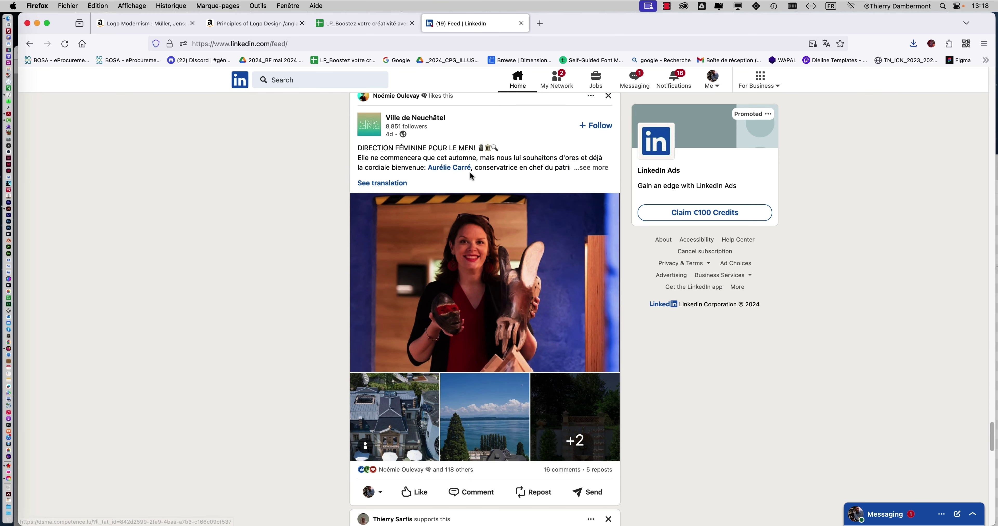
{"action": "scroll", "coordinate": [471, 177], "scroll_direction": "down", "scroll_amount": 1}
{"action": "scroll", "coordinate": [472, 177], "scroll_direction": "down", "scroll_amount": 1}
{"action": "scroll", "coordinate": [471, 177], "scroll_direction": "down", "scroll_amount": 2}
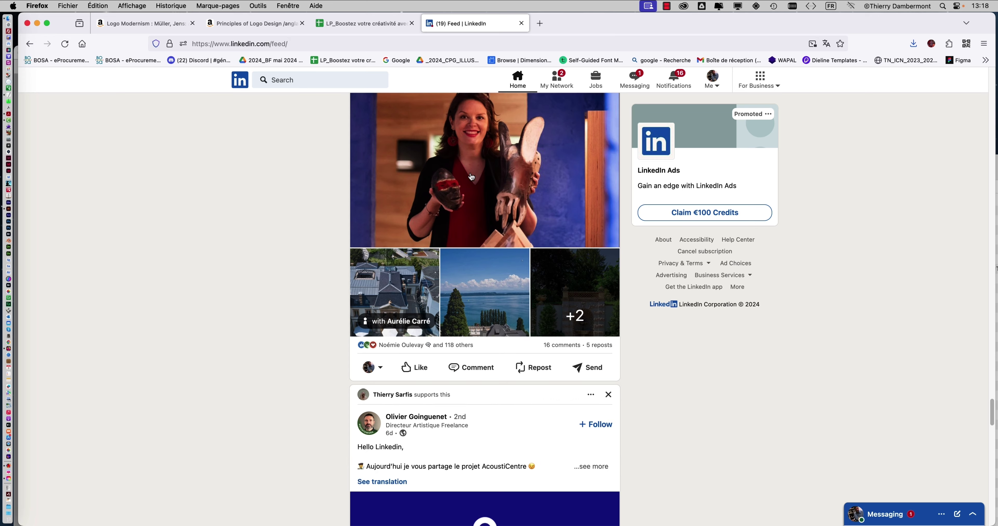
{"action": "scroll", "coordinate": [471, 177], "scroll_direction": "down", "scroll_amount": 2}
{"action": "scroll", "coordinate": [471, 176], "scroll_direction": "down", "scroll_amount": 5}
{"action": "scroll", "coordinate": [471, 176], "scroll_direction": "down", "scroll_amount": 7}
{"action": "scroll", "coordinate": [471, 176], "scroll_direction": "down", "scroll_amount": 5}
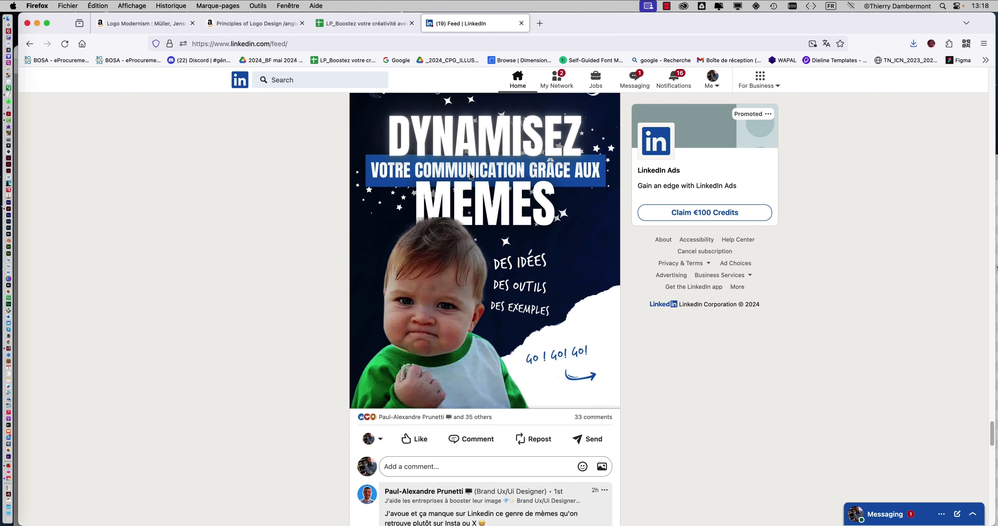
{"action": "scroll", "coordinate": [471, 177], "scroll_direction": "down", "scroll_amount": 5}
{"action": "scroll", "coordinate": [471, 177], "scroll_direction": "down", "scroll_amount": 5}
{"action": "scroll", "coordinate": [471, 176], "scroll_direction": "down", "scroll_amount": 2}
{"action": "scroll", "coordinate": [471, 177], "scroll_direction": "down", "scroll_amount": 3}
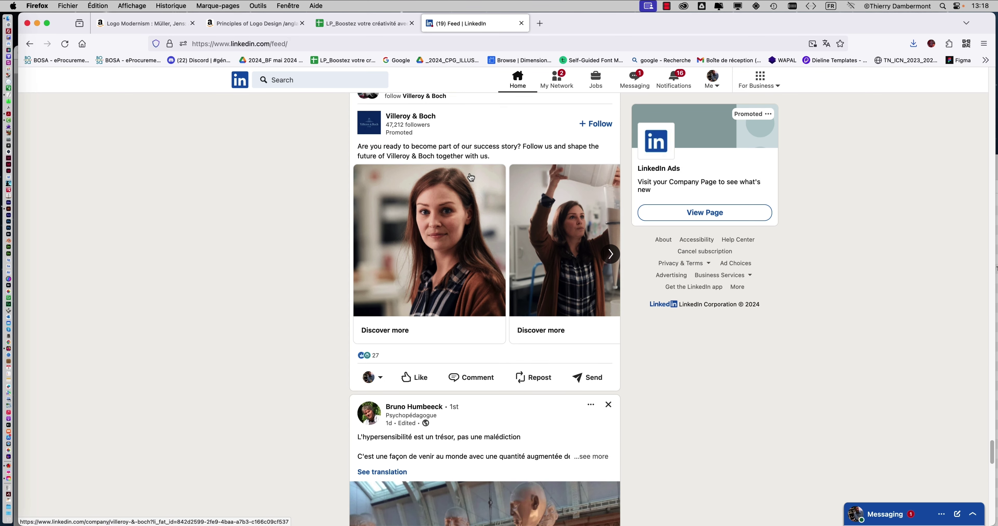
{"action": "scroll", "coordinate": [471, 177], "scroll_direction": "down", "scroll_amount": 5}
{"action": "scroll", "coordinate": [471, 177], "scroll_direction": "down", "scroll_amount": 5}
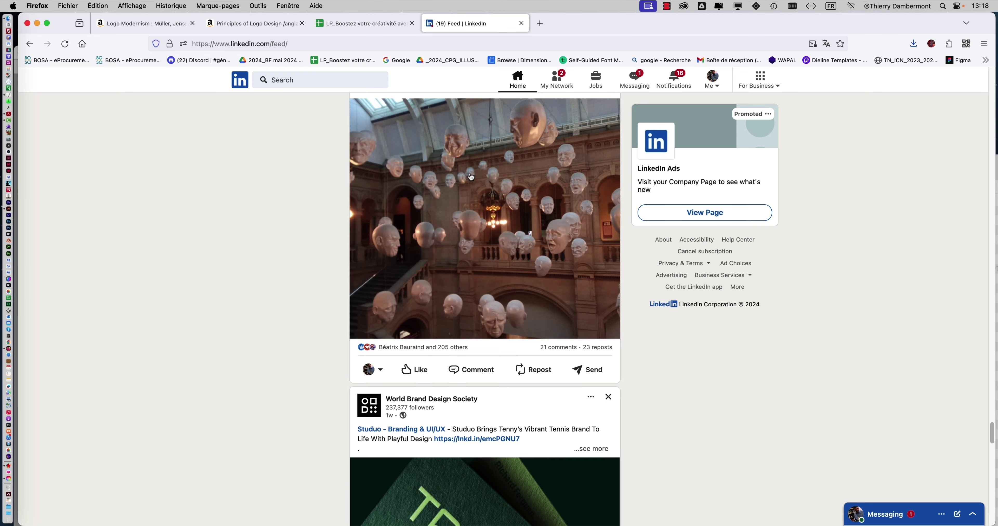
{"action": "scroll", "coordinate": [471, 177], "scroll_direction": "down", "scroll_amount": 3}
{"action": "scroll", "coordinate": [471, 176], "scroll_direction": "down", "scroll_amount": 3}
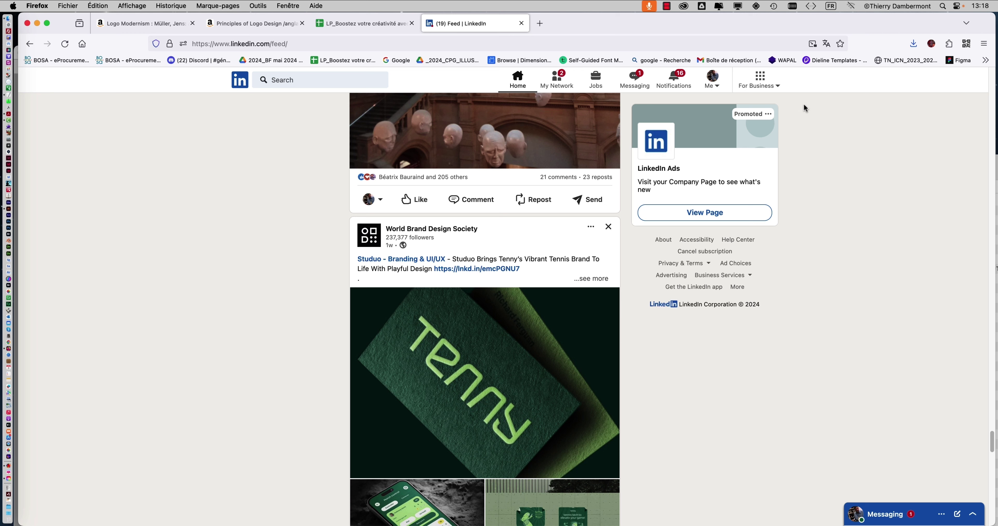
Open LinkedIn Learning in a new tab from LinkedIn's For Business menu.
{"action": "left_click", "coordinate": [772, 91]}
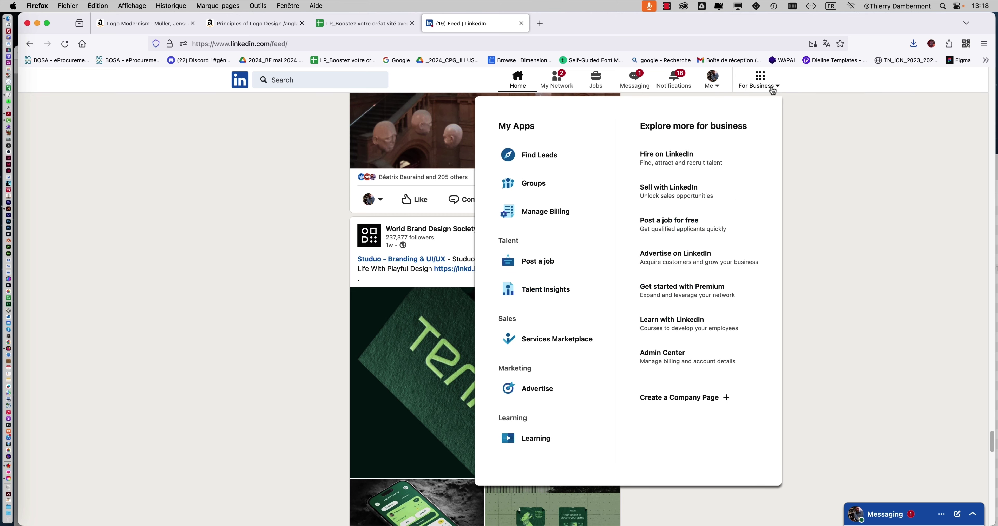
{"action": "left_click", "coordinate": [772, 91]}
{"action": "left_click", "coordinate": [711, 86]}
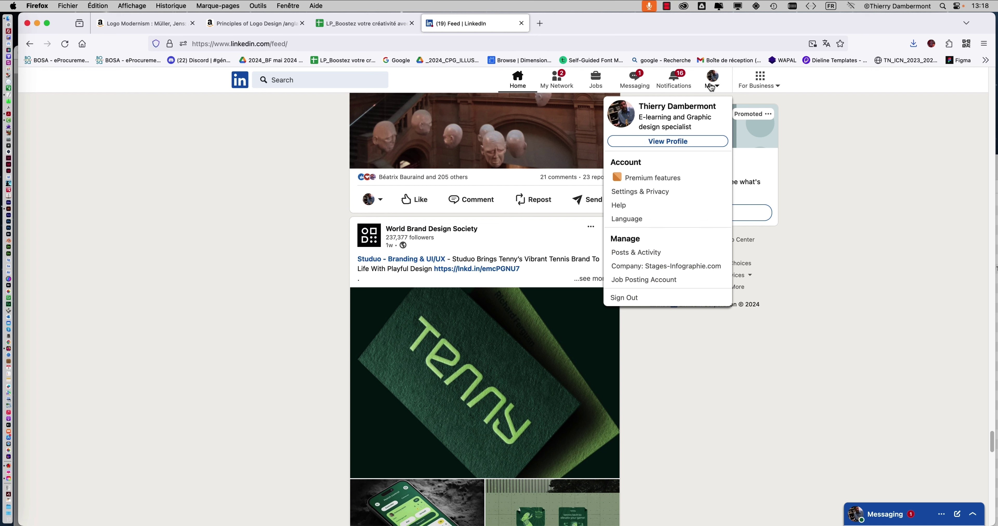
{"action": "left_click", "coordinate": [760, 86]}
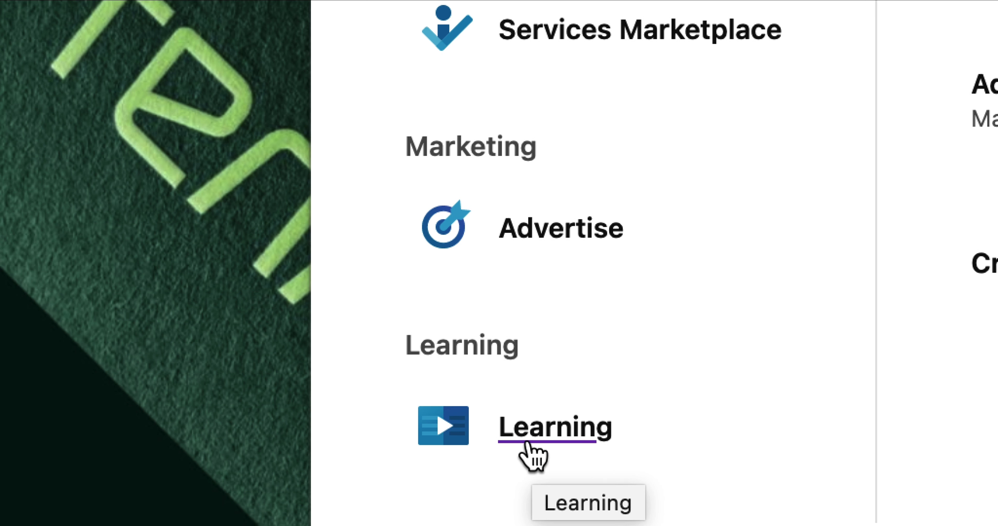
{"action": "left_click", "coordinate": [527, 444]}
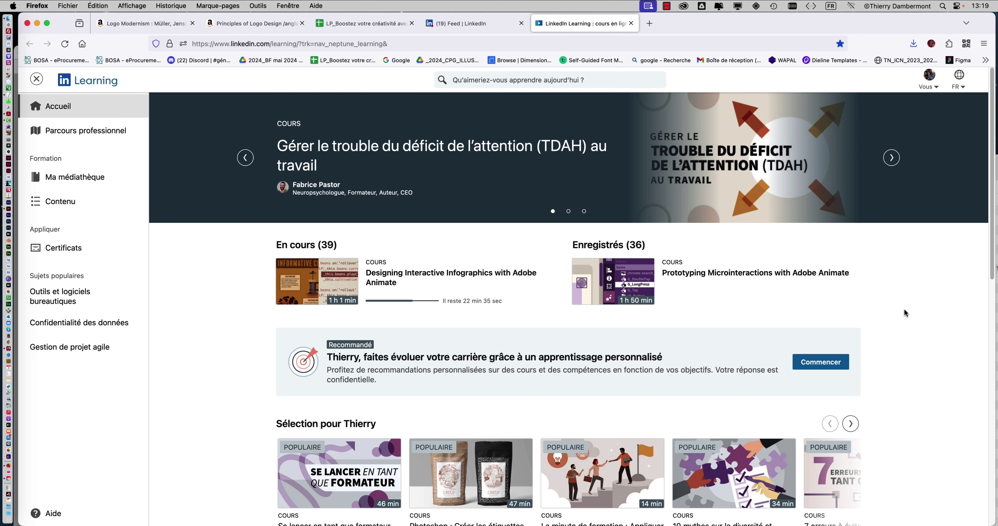
Search the LinkedIn Learning catalogue for 'aaron' to show course suggestions.
{"action": "scroll", "coordinate": [904, 309], "scroll_direction": "down", "scroll_amount": 1}
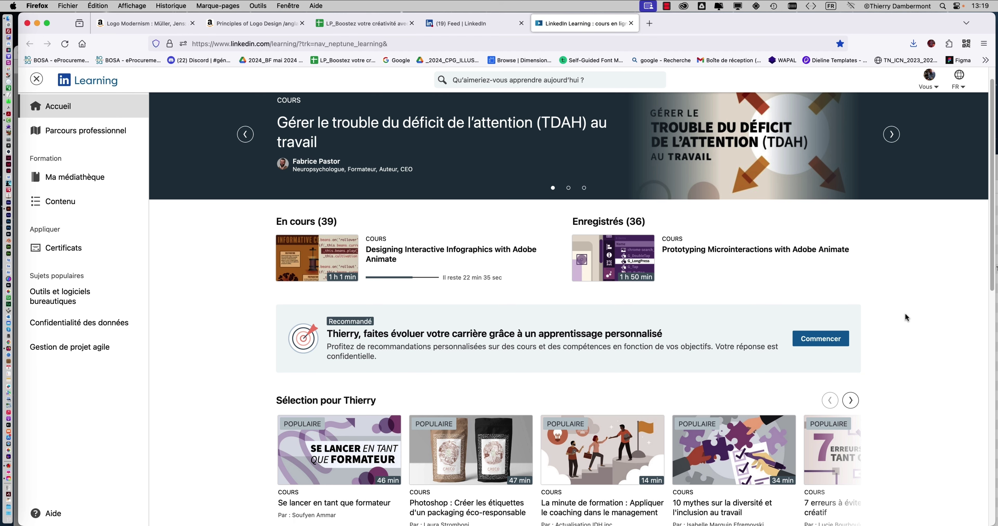
{"action": "scroll", "coordinate": [905, 317], "scroll_direction": "down", "scroll_amount": 2}
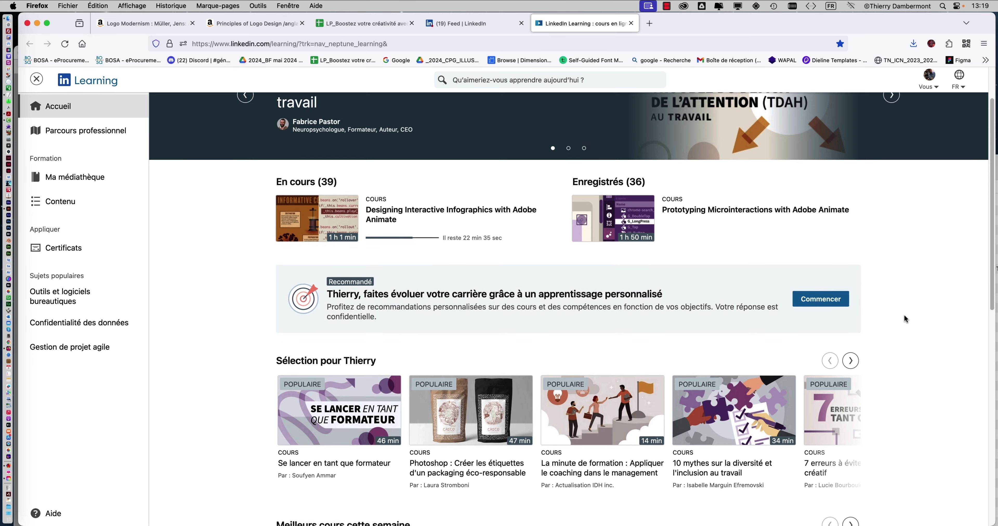
{"action": "scroll", "coordinate": [904, 317], "scroll_direction": "down", "scroll_amount": 3}
{"action": "scroll", "coordinate": [904, 317], "scroll_direction": "down", "scroll_amount": 5}
{"action": "scroll", "coordinate": [891, 295], "scroll_direction": "up", "scroll_amount": 10}
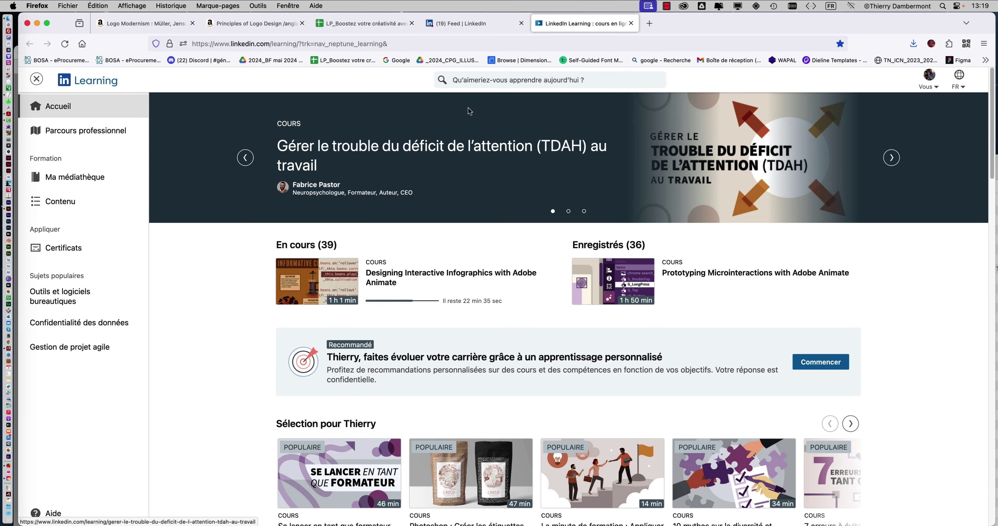
{"action": "left_click", "coordinate": [467, 80]}
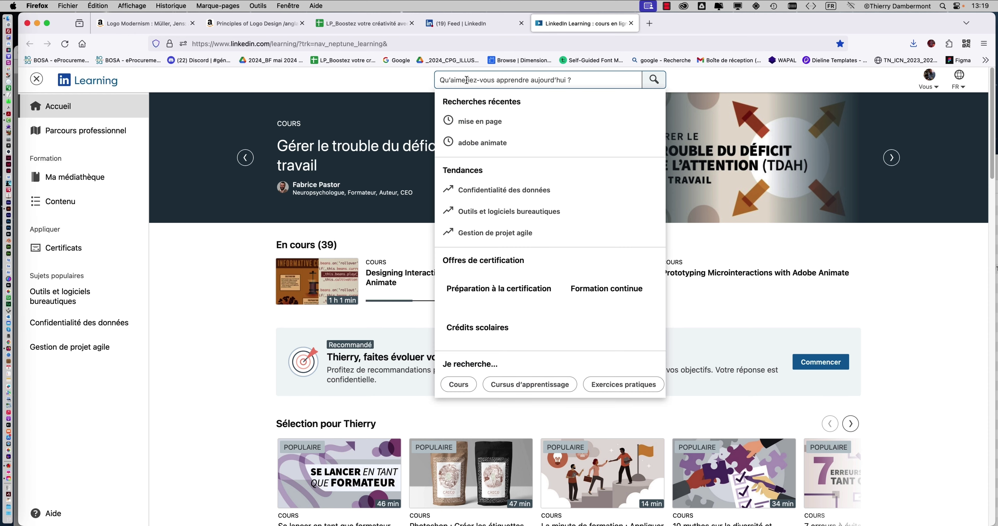
{"action": "type", "text": "aaron"}
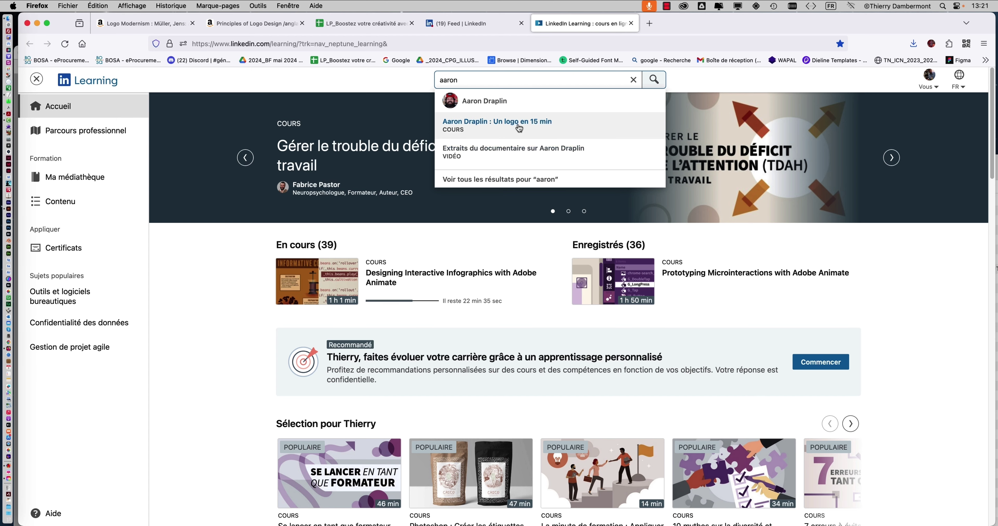
Open the 'Aaron Draplin : Un logo en 15 min' course suggestion.
{"action": "left_click", "coordinate": [519, 125]}
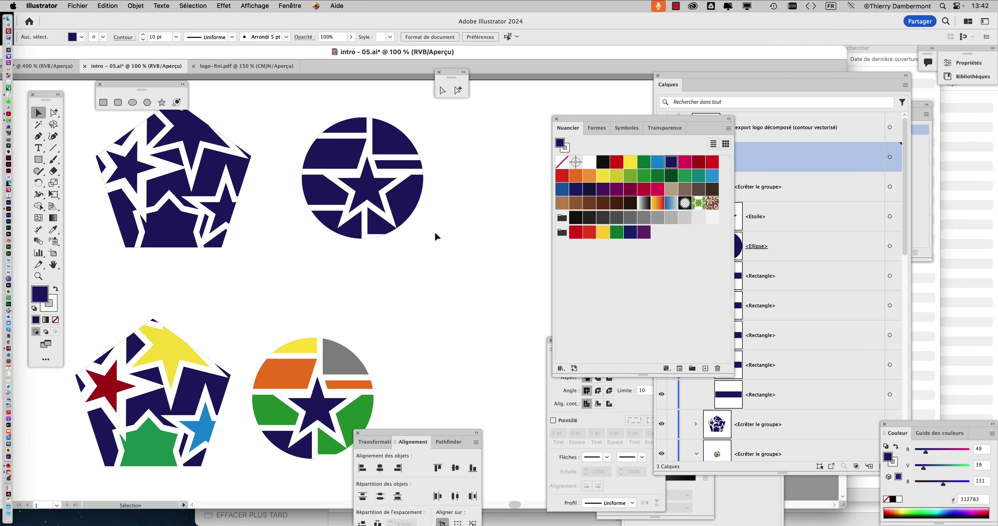
Nudge the circle-star logo and the star pentagon closer together.
{"action": "scroll", "coordinate": [435, 233], "scroll_direction": "down", "scroll_amount": 1, "text": "alt"}
{"action": "left_click_drag", "start_coordinate": [375, 201], "coordinate": [383, 203]}
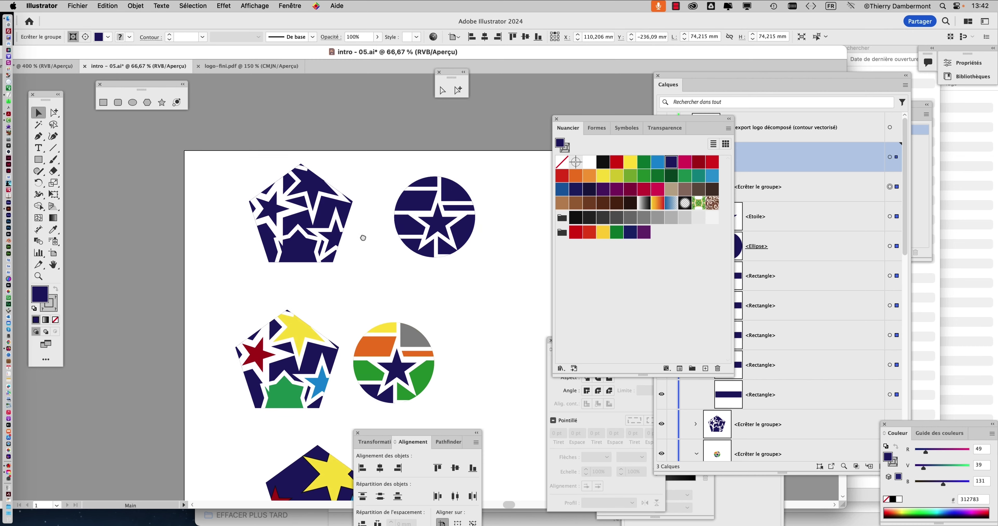
{"action": "left_click_drag", "start_coordinate": [312, 223], "coordinate": [333, 228]}
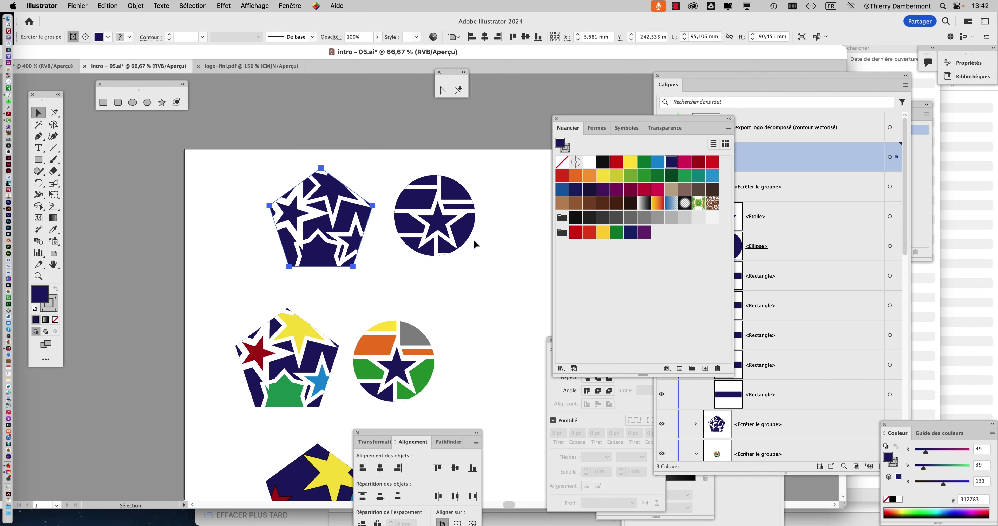
{"action": "left_click", "coordinate": [445, 232]}
{"action": "left_click_drag", "start_coordinate": [444, 232], "coordinate": [436, 240]}
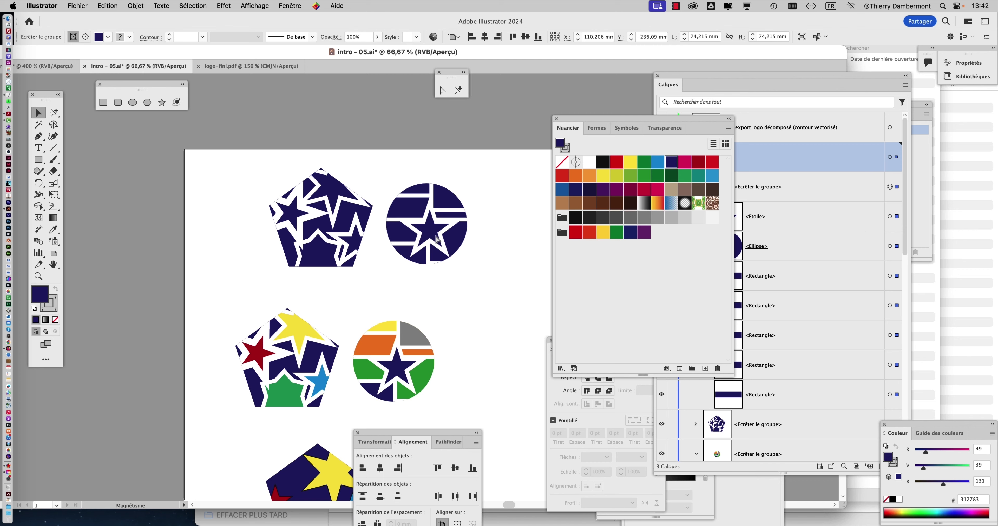
Save the document as intro - 06.ai, then shift the navy pentagon further left.
{"action": "left_click", "coordinate": [78, 6]}
{"action": "left_click", "coordinate": [127, 111]}
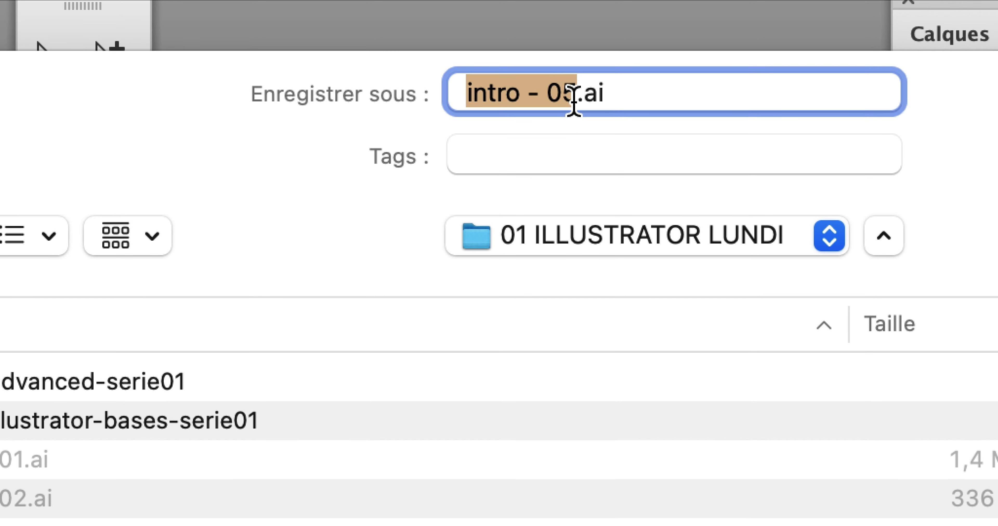
{"action": "left_click", "coordinate": [574, 104]}
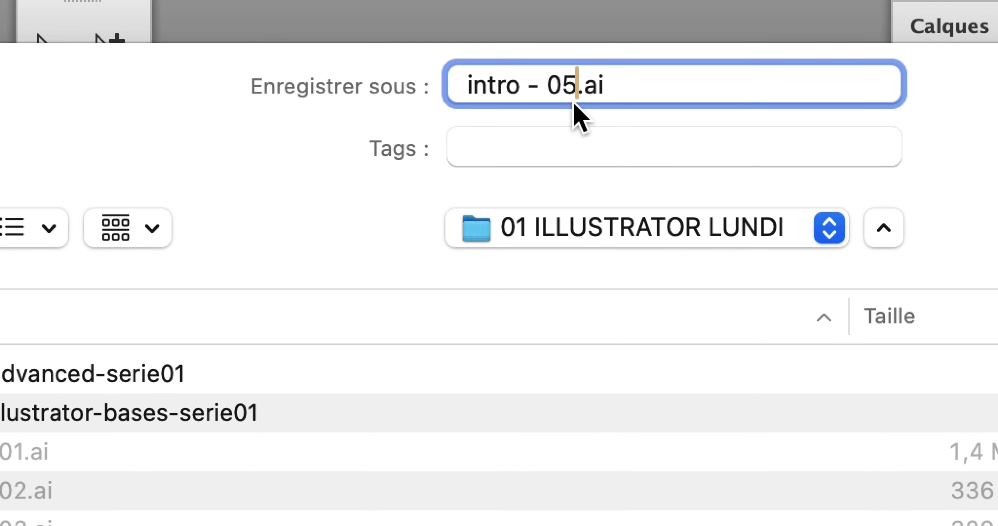
{"action": "key", "text": "BackSpace"}
{"action": "type", "text": "6"}
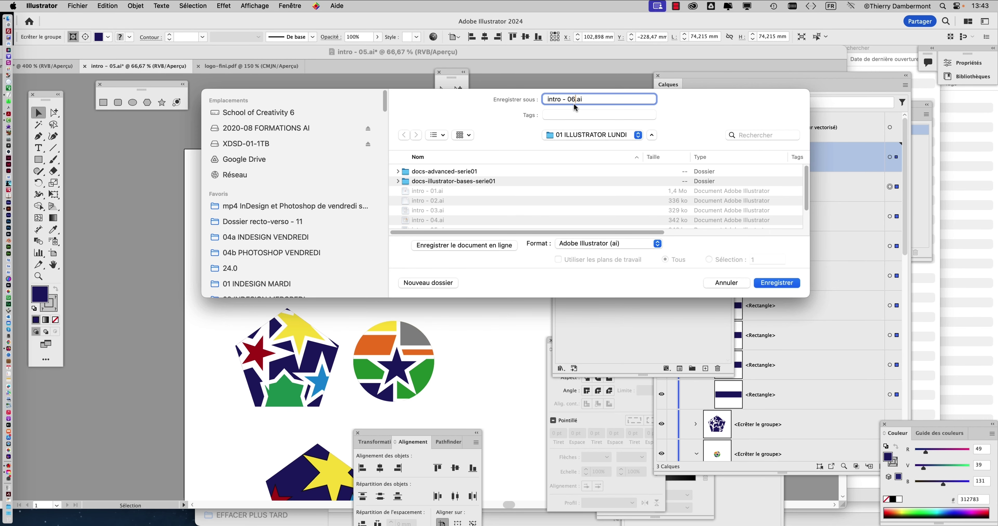
{"action": "left_click", "coordinate": [791, 285]}
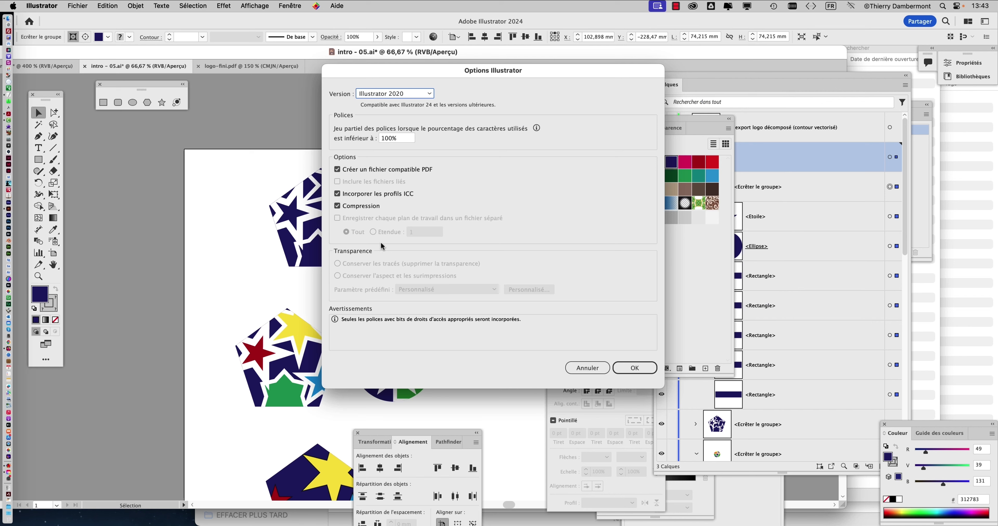
{"action": "left_click", "coordinate": [635, 368]}
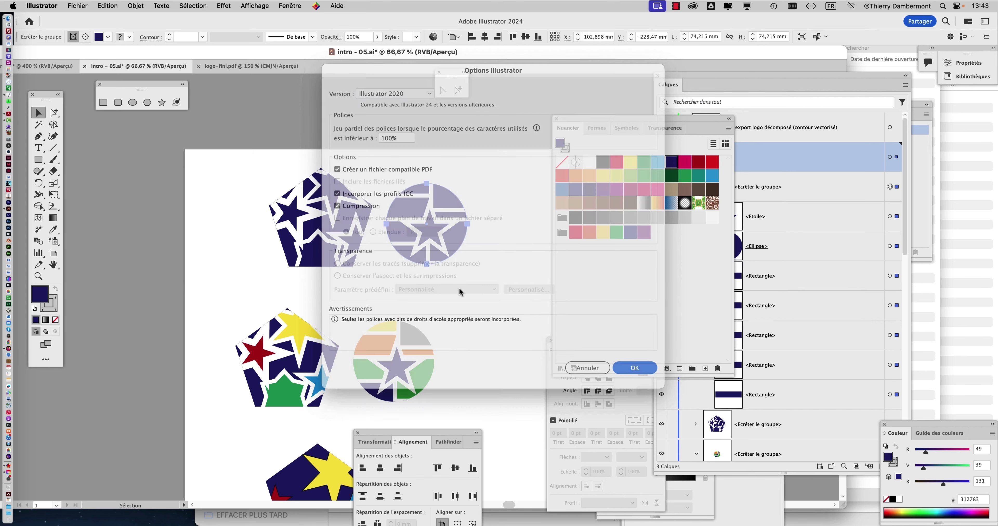
{"action": "left_click_drag", "start_coordinate": [317, 220], "coordinate": [261, 222]}
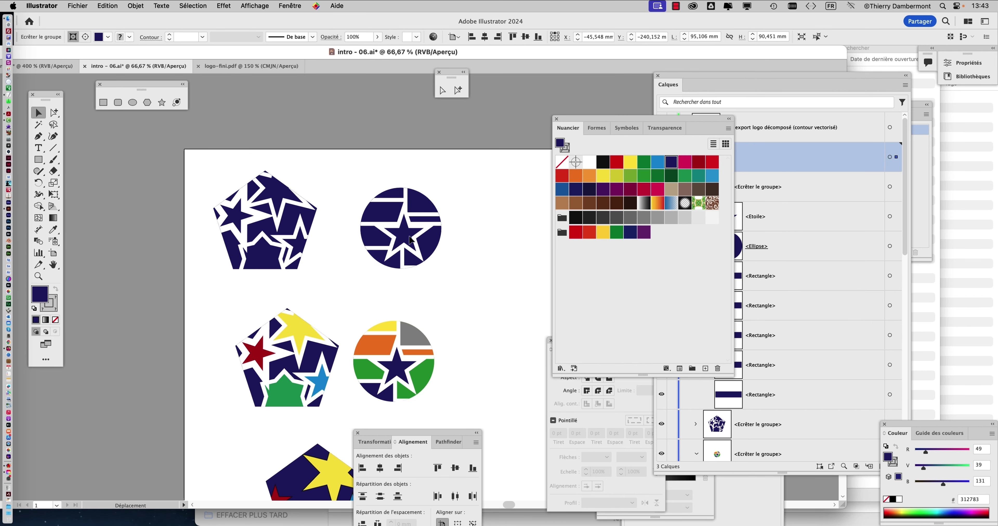
Move the navy emblem up-left, zoom in, and bring the Tools panel near it.
{"action": "left_click_drag", "start_coordinate": [436, 235], "coordinate": [424, 230]}
{"action": "key", "text": "super+plus"}
{"action": "key", "text": "super+plus"}
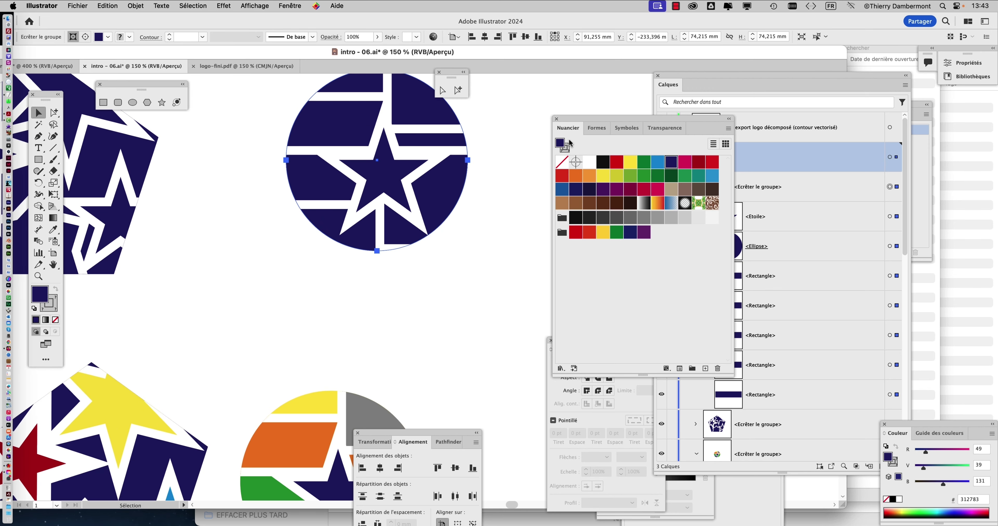
{"action": "scroll", "coordinate": [449, 238], "scroll_direction": "up", "scroll_amount": 1}
{"action": "left_click_drag", "start_coordinate": [570, 120], "coordinate": [655, 58]}
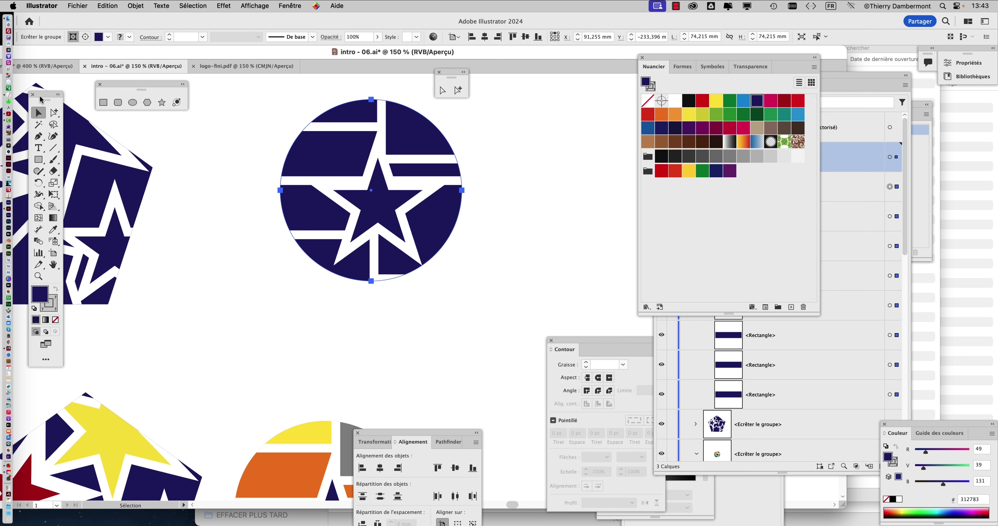
{"action": "mouse_move", "coordinate": [44, 99]}
{"action": "left_mouse_down"}
{"action": "mouse_move", "coordinate": [148, 112]}
{"action": "mouse_move", "coordinate": [231, 89]}
{"action": "left_mouse_up"}
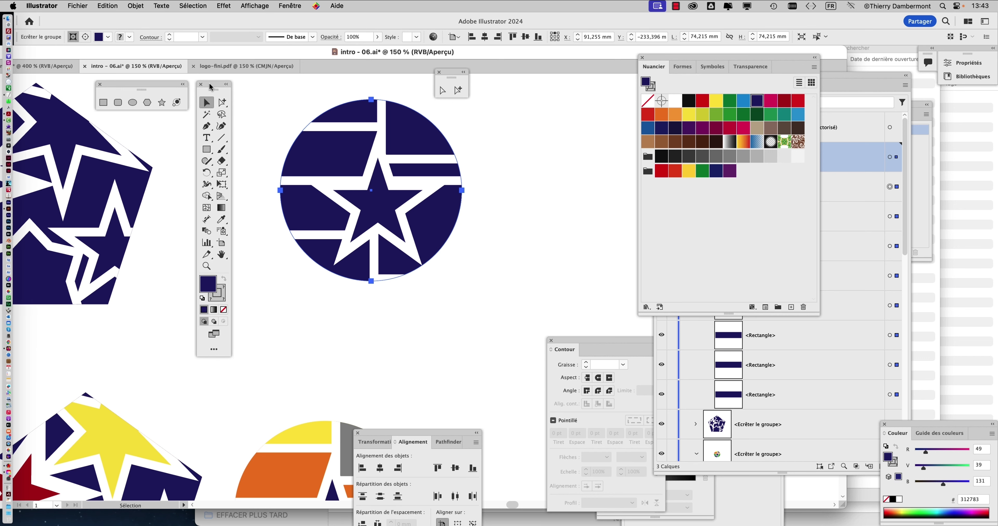
Tear off the Type tool variants and place 'Lorem ipsum' point text below the emblem.
{"action": "left_click", "coordinate": [208, 140]}
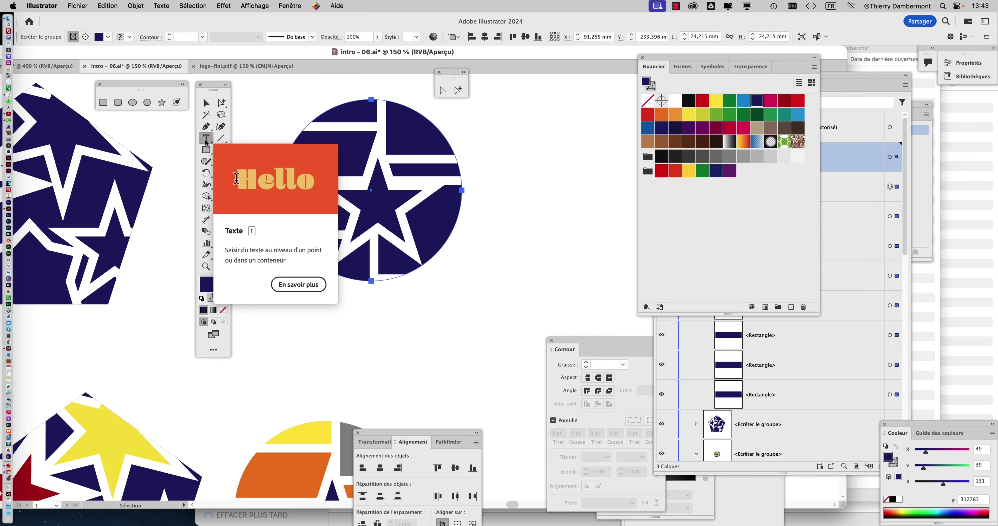
{"action": "left_click", "coordinate": [207, 141]}
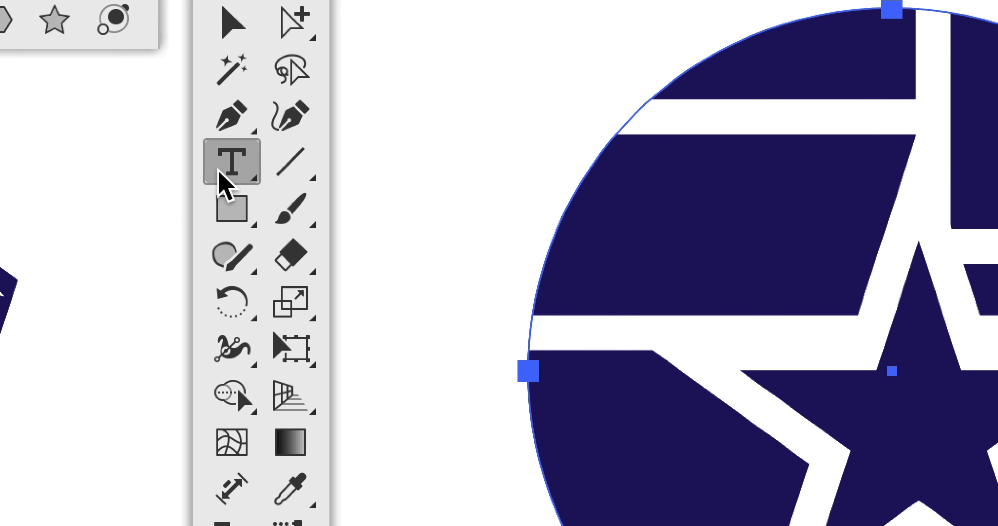
{"action": "left_click", "coordinate": [220, 172]}
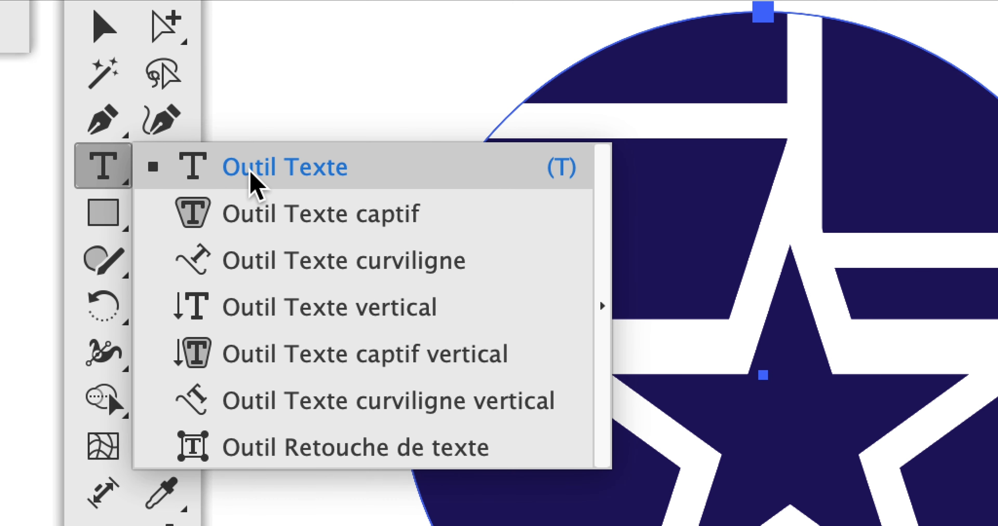
{"action": "left_click", "coordinate": [251, 177]}
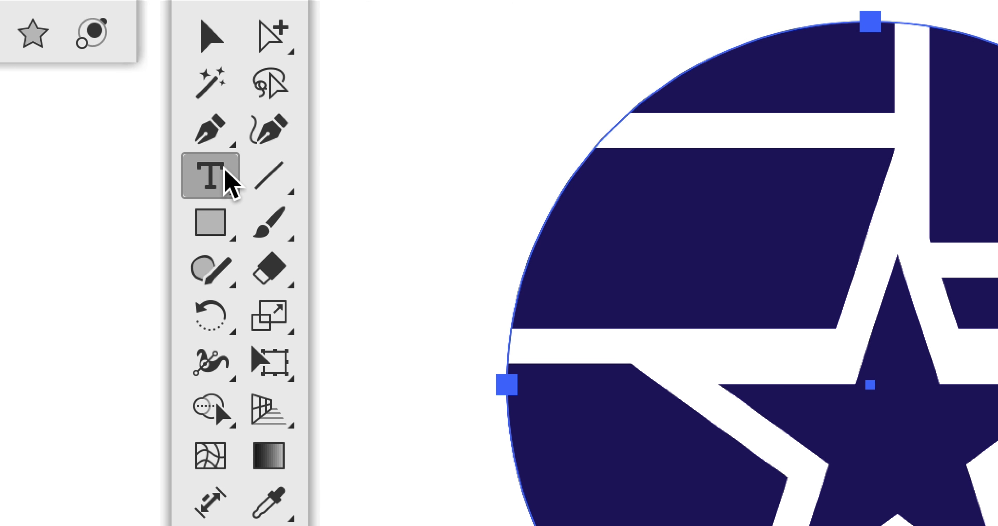
{"action": "left_click", "coordinate": [228, 180]}
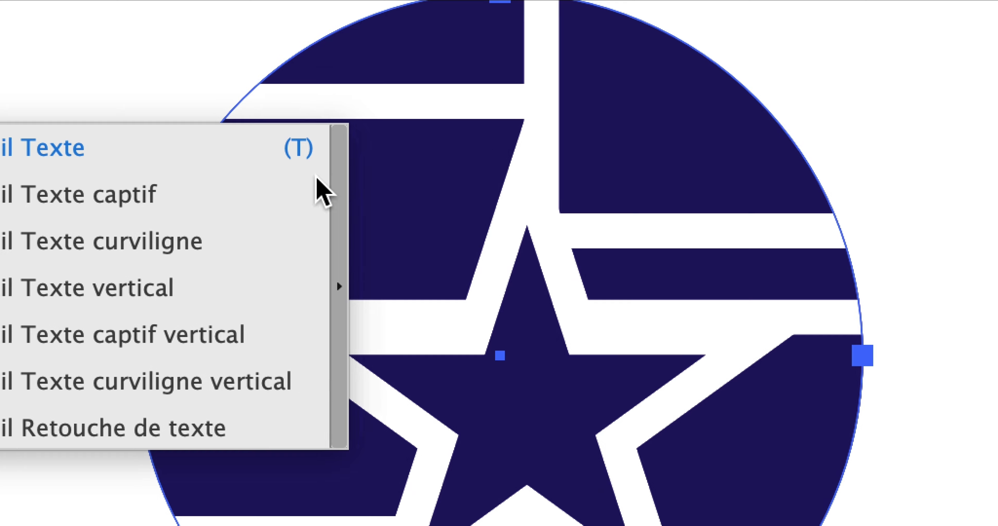
{"action": "left_click", "coordinate": [710, 194]}
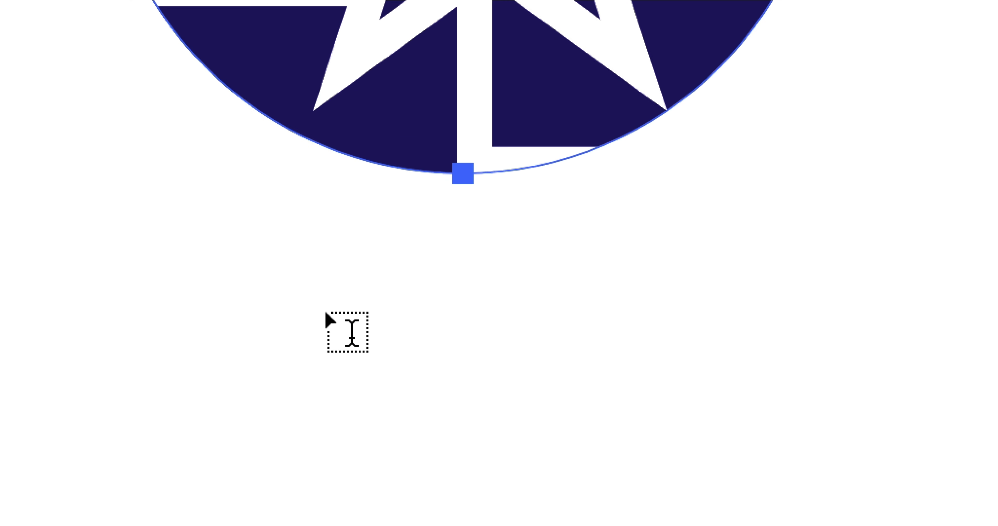
{"action": "left_click", "coordinate": [316, 307]}
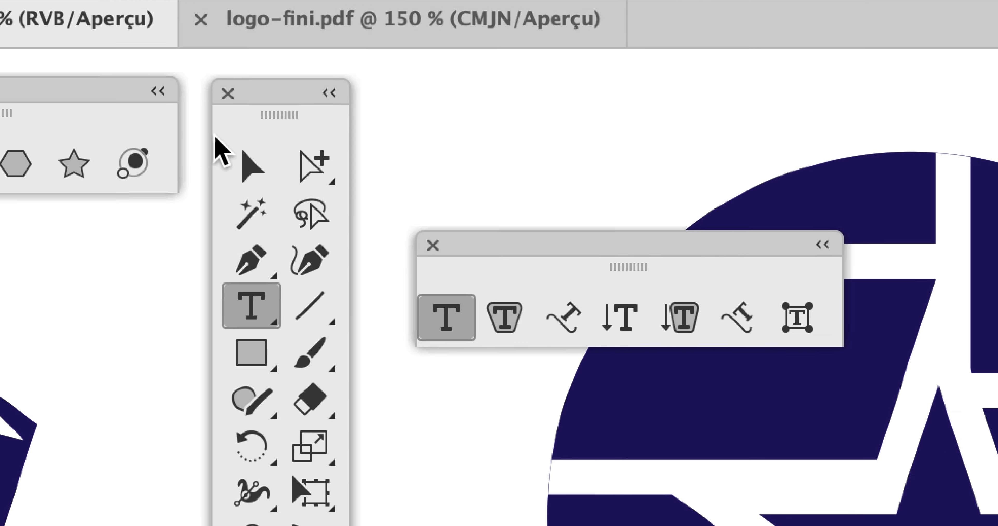
Replace 'Lorem ipsum' with 'Jagoutte', fixing the 'Jaguoutte' typo, then zoom in.
{"action": "left_click", "coordinate": [228, 150]}
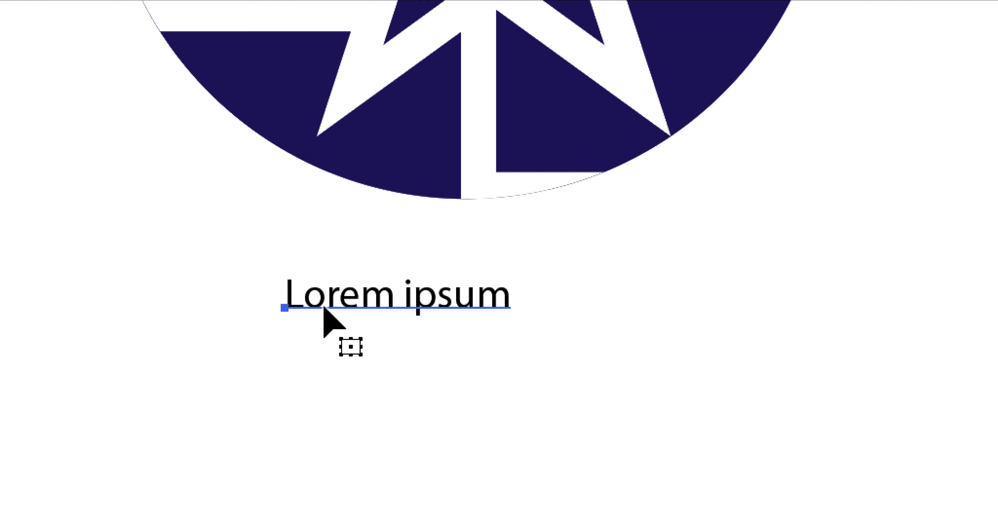
{"action": "left_click", "coordinate": [349, 315]}
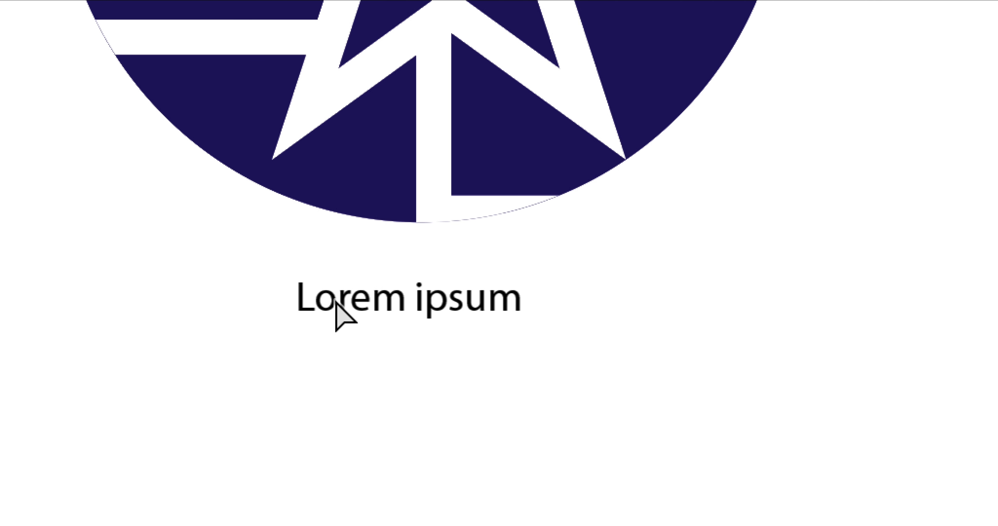
{"action": "left_click", "coordinate": [336, 303]}
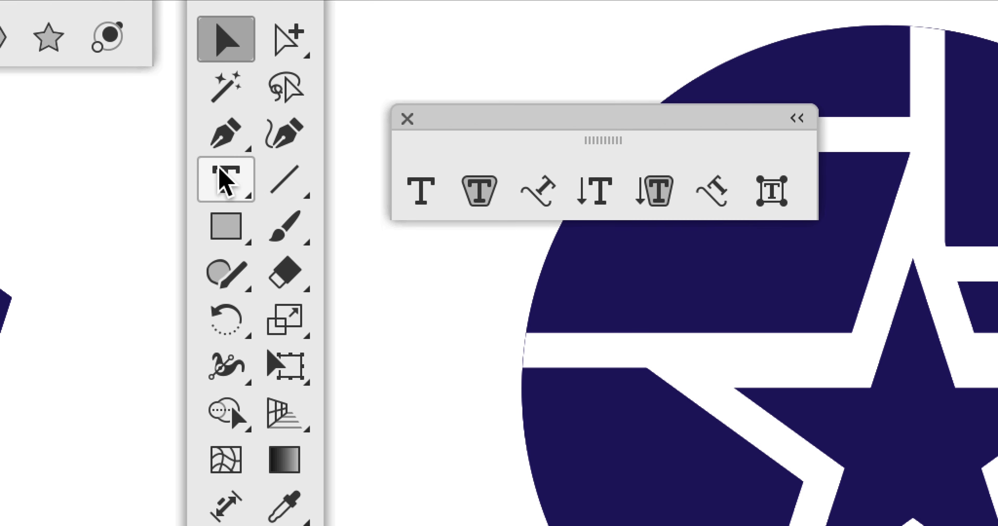
{"action": "left_click", "coordinate": [219, 170]}
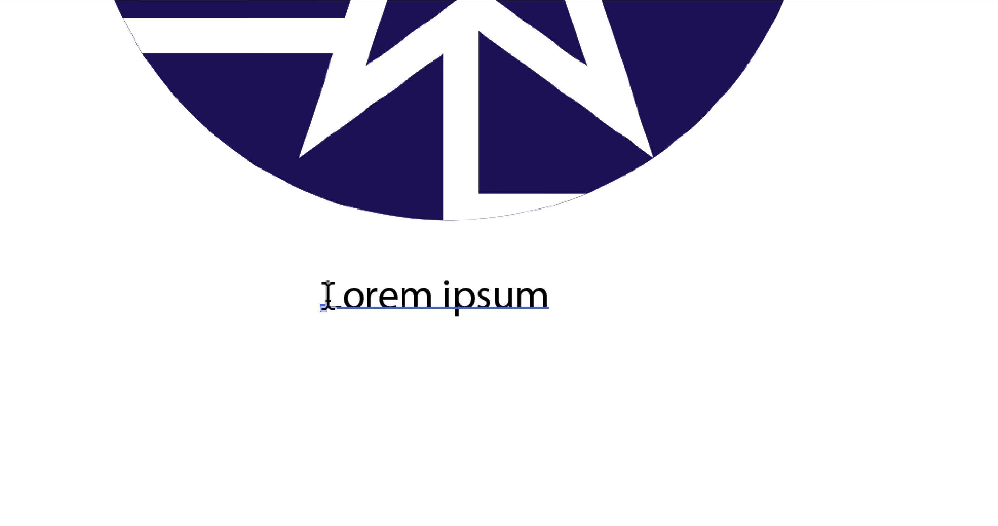
{"action": "left_click", "coordinate": [328, 298]}
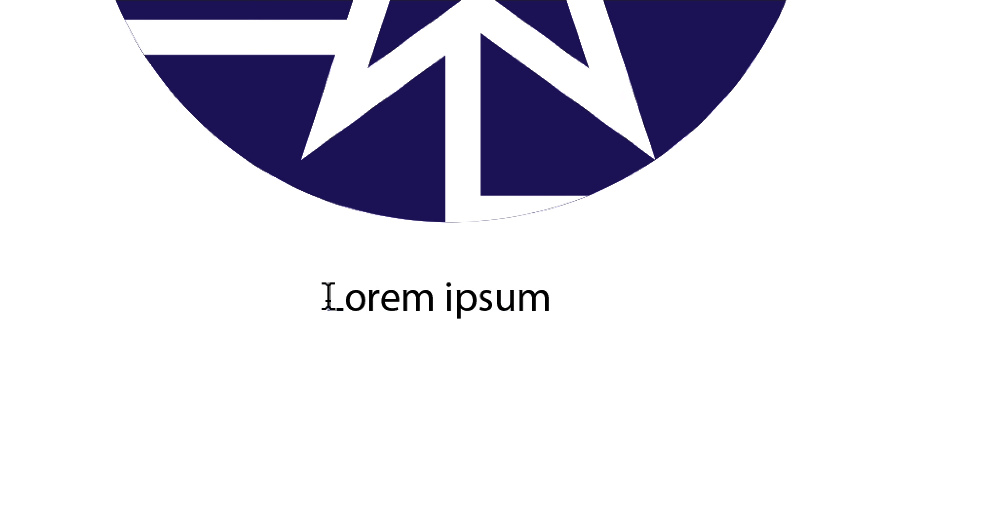
{"action": "left_click_drag", "start_coordinate": [328, 298], "coordinate": [566, 312]}
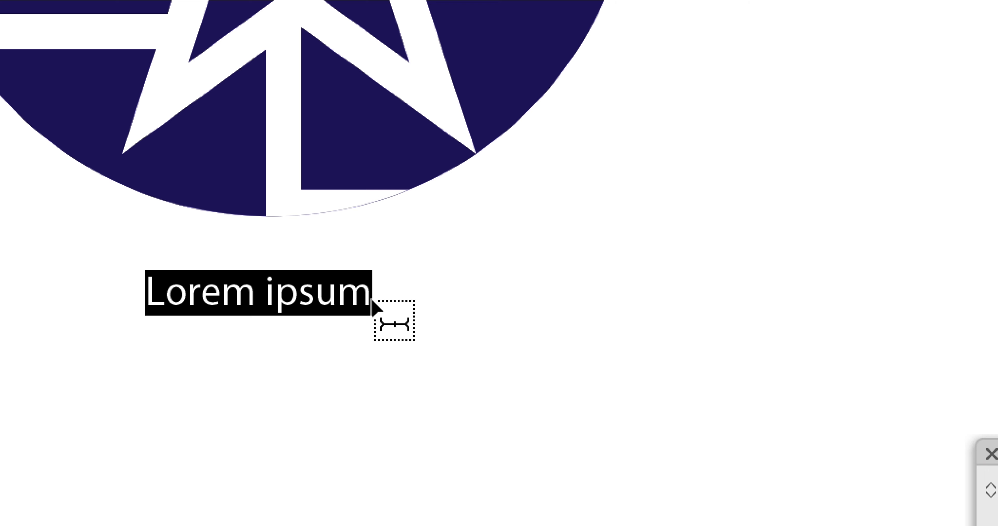
{"action": "type", "text": "Jagu"}
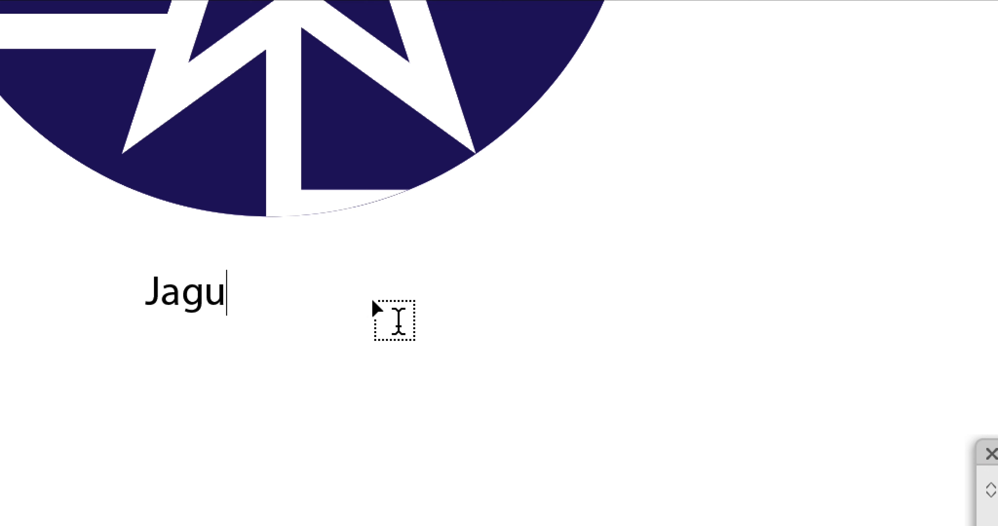
{"action": "type", "text": "outte"}
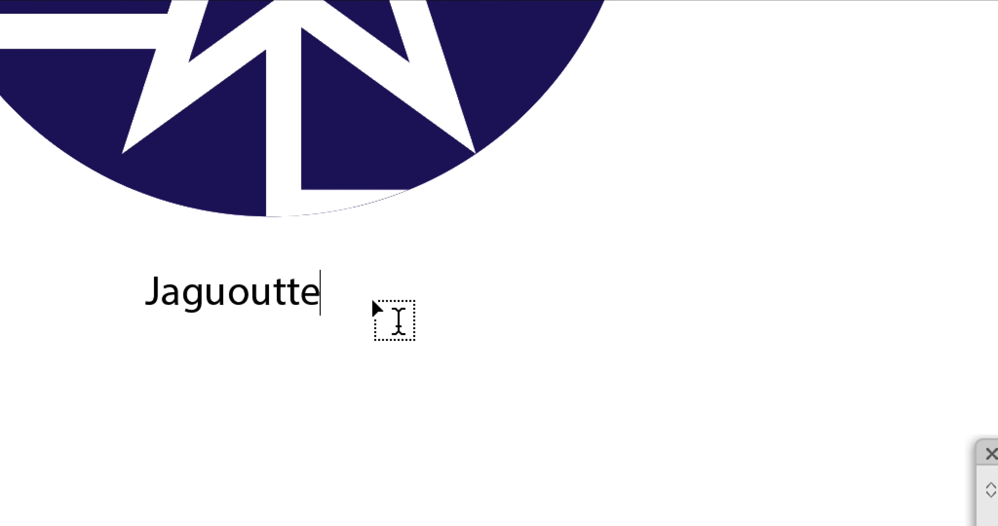
{"action": "left_click", "coordinate": [340, 299]}
{"action": "key", "text": "BackSpace"}
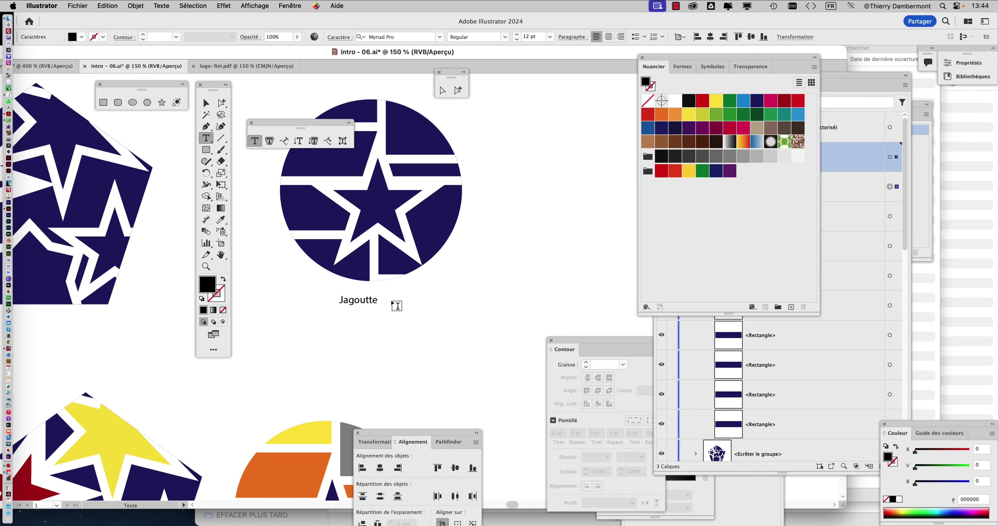
{"action": "left_click", "coordinate": [205, 106]}
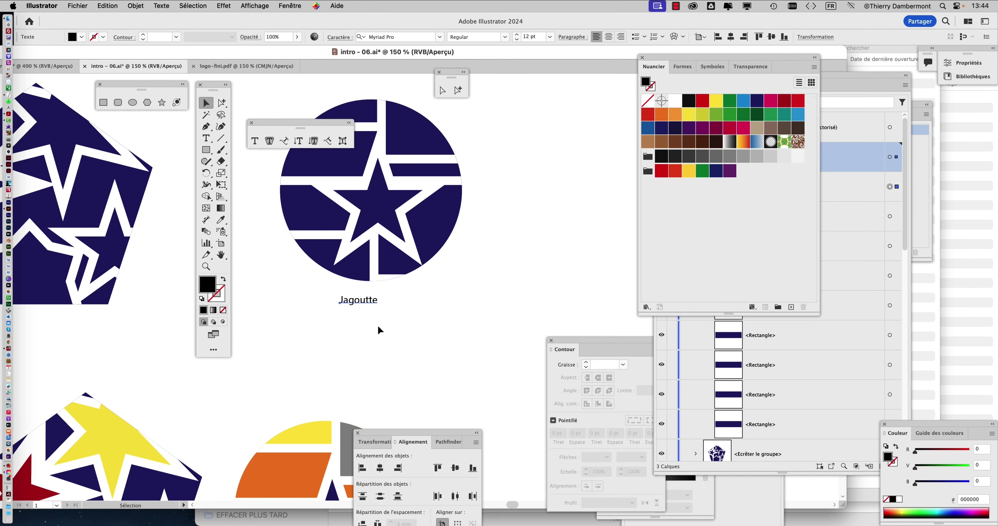
{"action": "key", "text": "super+equal"}
{"action": "key", "text": "super+equal"}
{"action": "key", "text": "super+equal"}
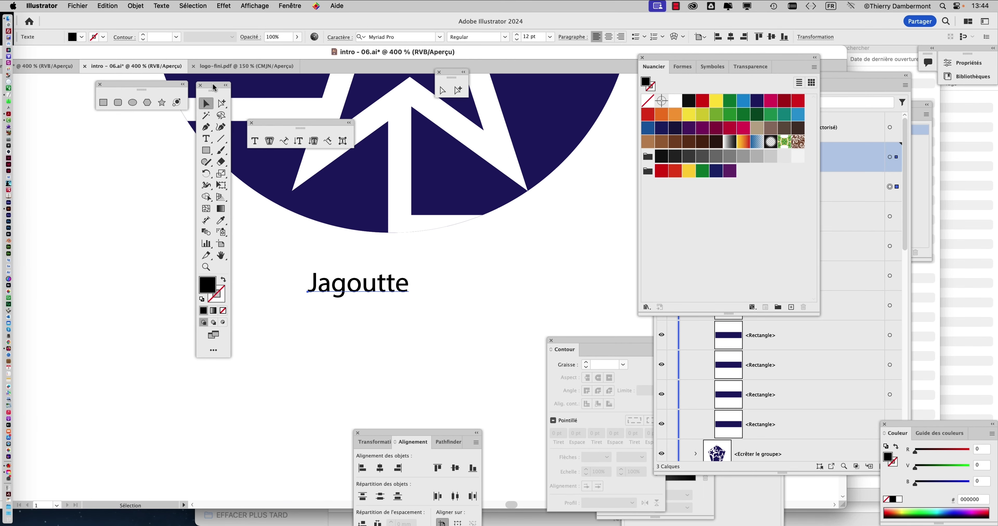
Move the Jagoutte text up under the emblem and switch to Firefox.
{"action": "left_click_drag", "start_coordinate": [221, 86], "coordinate": [70, 110]}
{"action": "left_click_drag", "start_coordinate": [366, 293], "coordinate": [402, 280]}
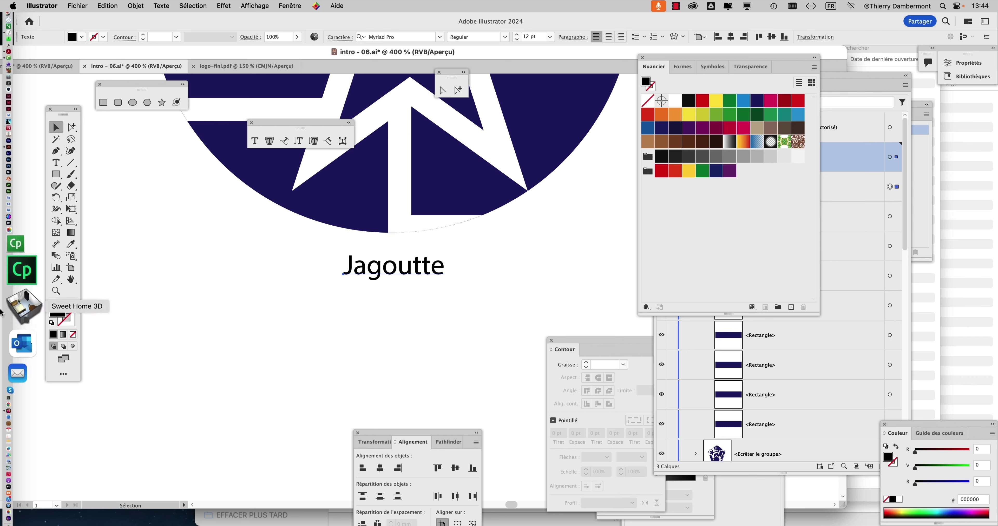
{"action": "left_click", "coordinate": [22, 323]}
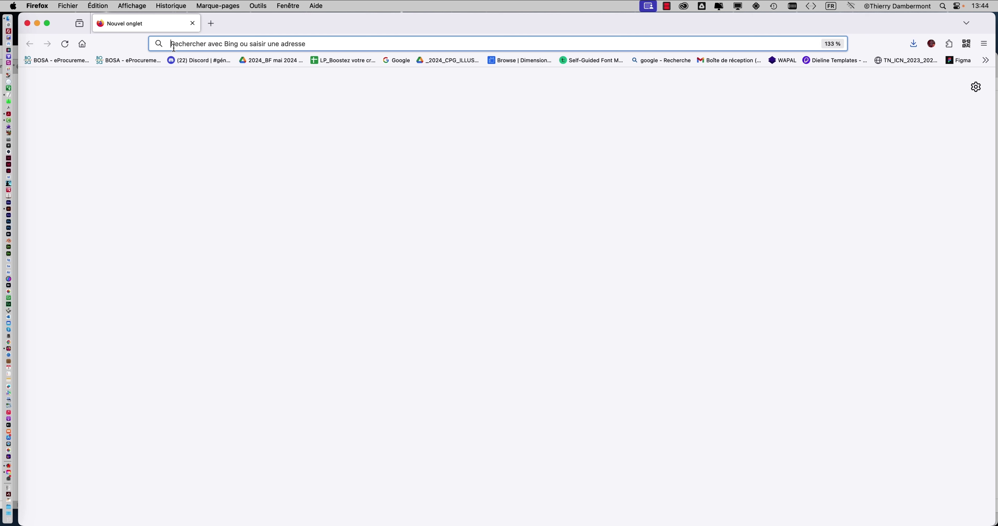
Search Bing Images for 'car racing logo' and enlarge the page.
{"action": "type", "text": "car racing"}
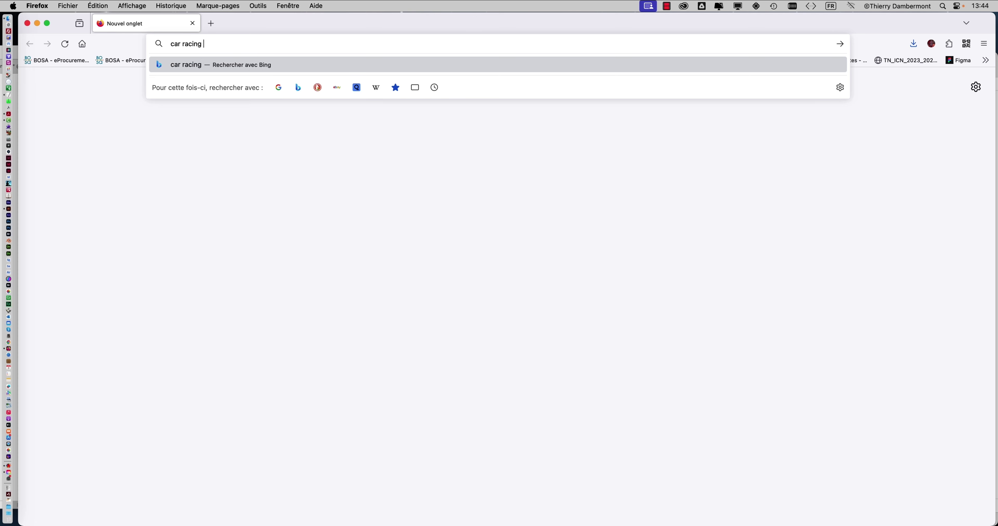
{"action": "key", "text": "BackSpace"}
{"action": "key", "text": "BackSpace"}
{"action": "type", "text": "logo"}
{"action": "key", "text": "Return"}
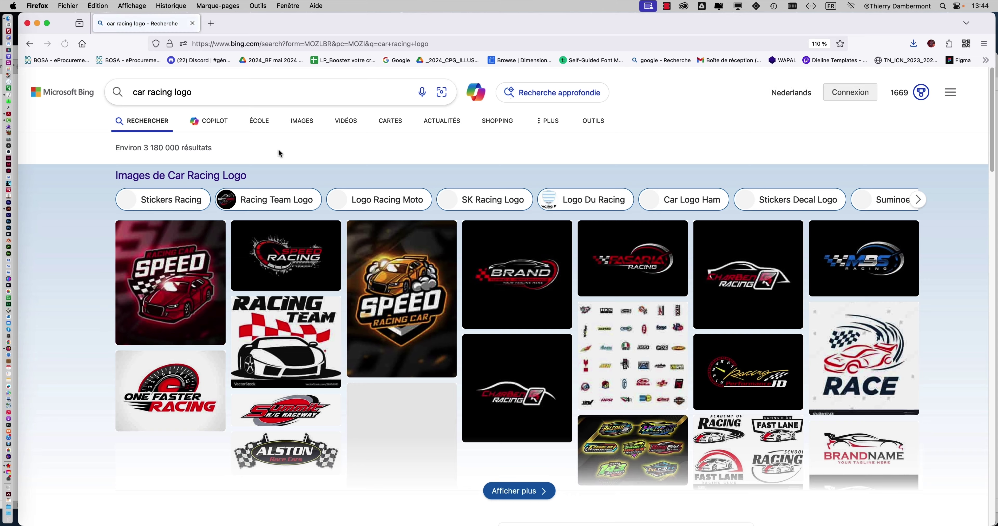
{"action": "left_click", "coordinate": [302, 122]}
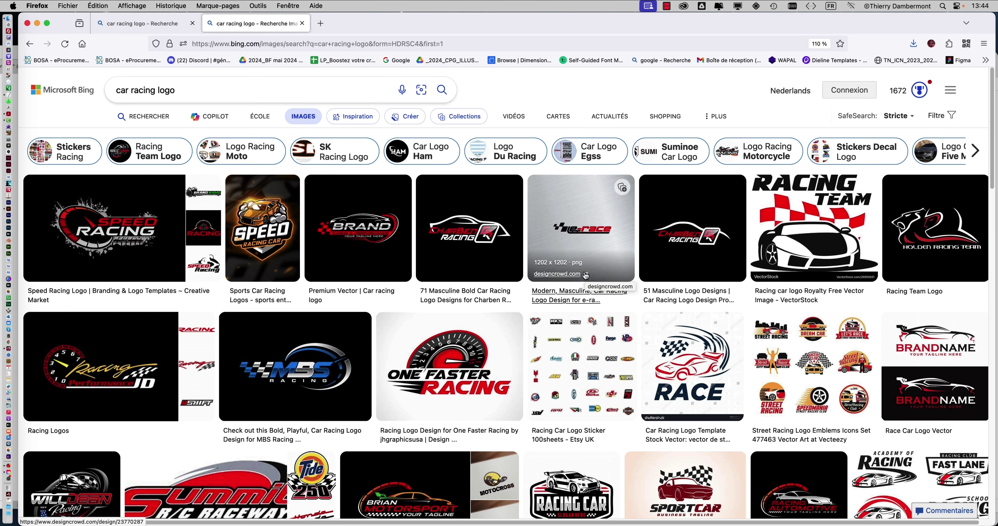
{"action": "key", "text": "super+plus"}
{"action": "key", "text": "super+plus"}
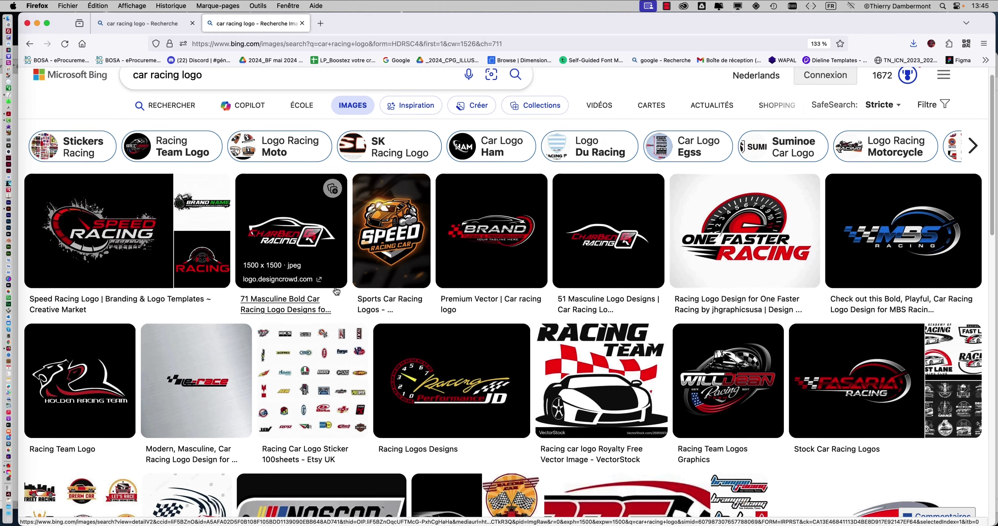
Scroll through the racing logo results, previewing the SPEED logo.
{"action": "scroll", "coordinate": [310, 279], "scroll_direction": "down", "scroll_amount": 5}
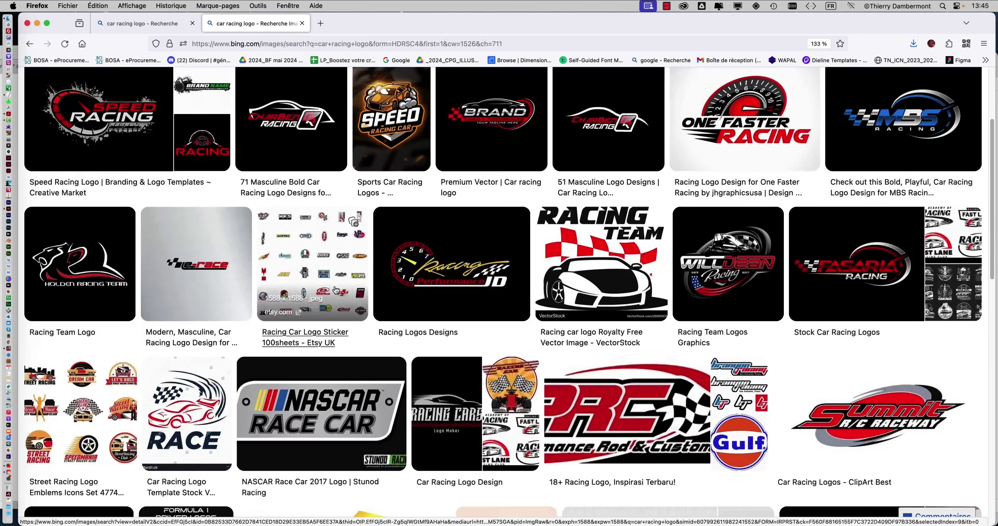
{"action": "scroll", "coordinate": [335, 290], "scroll_direction": "down", "scroll_amount": 3}
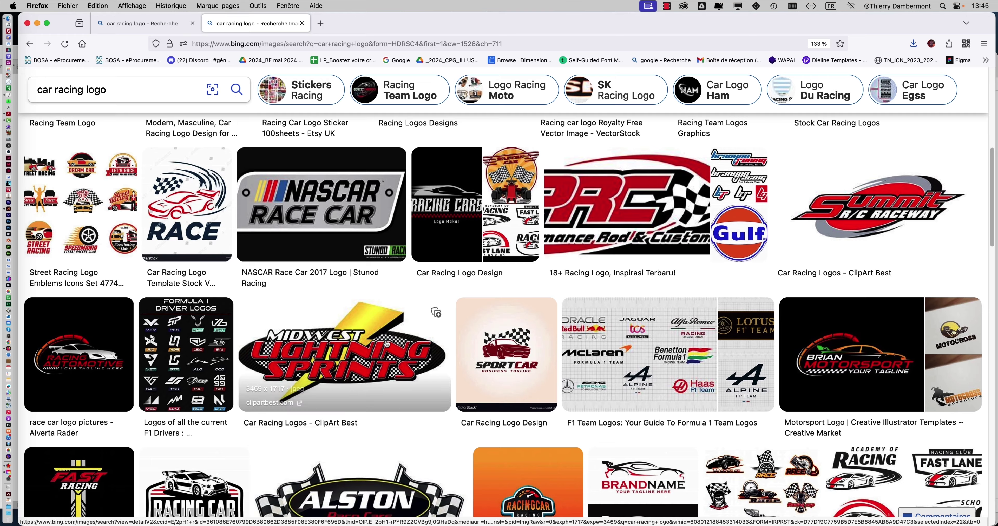
{"action": "scroll", "coordinate": [386, 343], "scroll_direction": "down", "scroll_amount": 3}
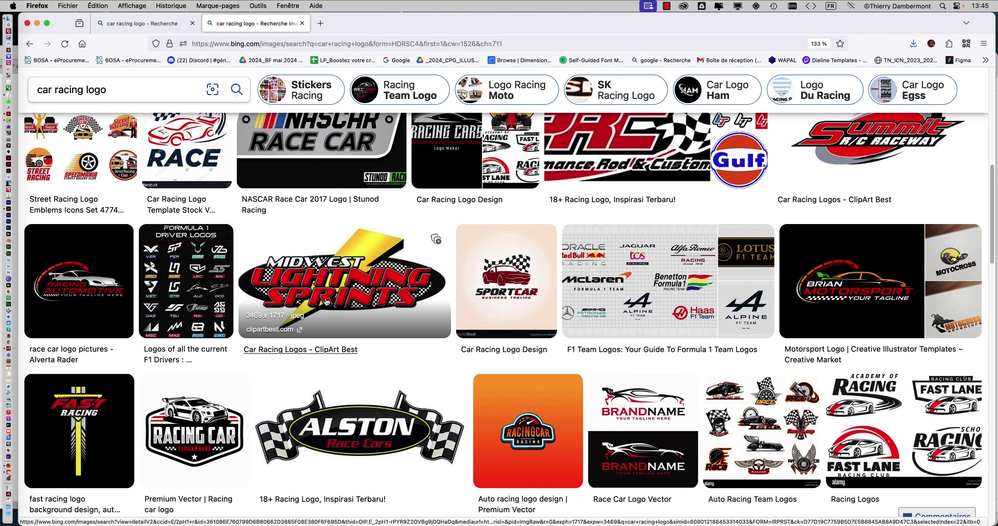
{"action": "scroll", "coordinate": [324, 306], "scroll_direction": "down", "scroll_amount": 3}
{"action": "scroll", "coordinate": [323, 305], "scroll_direction": "down", "scroll_amount": 1}
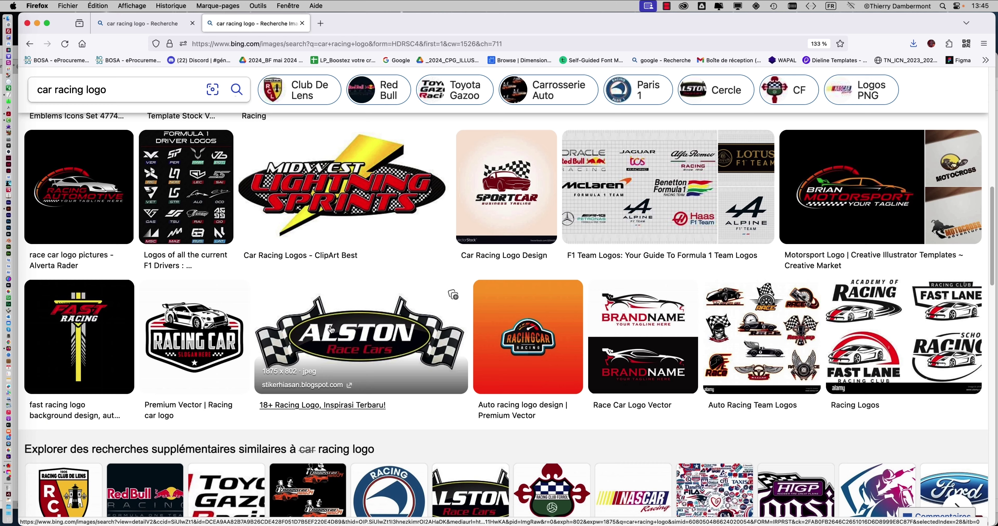
{"action": "scroll", "coordinate": [332, 329], "scroll_direction": "down", "scroll_amount": 3}
{"action": "scroll", "coordinate": [368, 325], "scroll_direction": "down", "scroll_amount": 2}
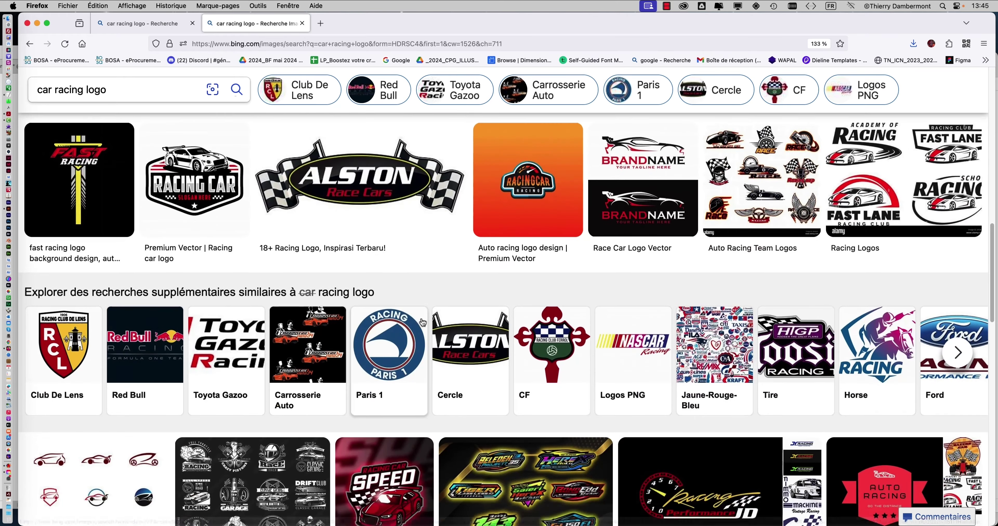
{"action": "scroll", "coordinate": [421, 321], "scroll_direction": "down", "scroll_amount": 3}
{"action": "scroll", "coordinate": [399, 318], "scroll_direction": "down", "scroll_amount": 2}
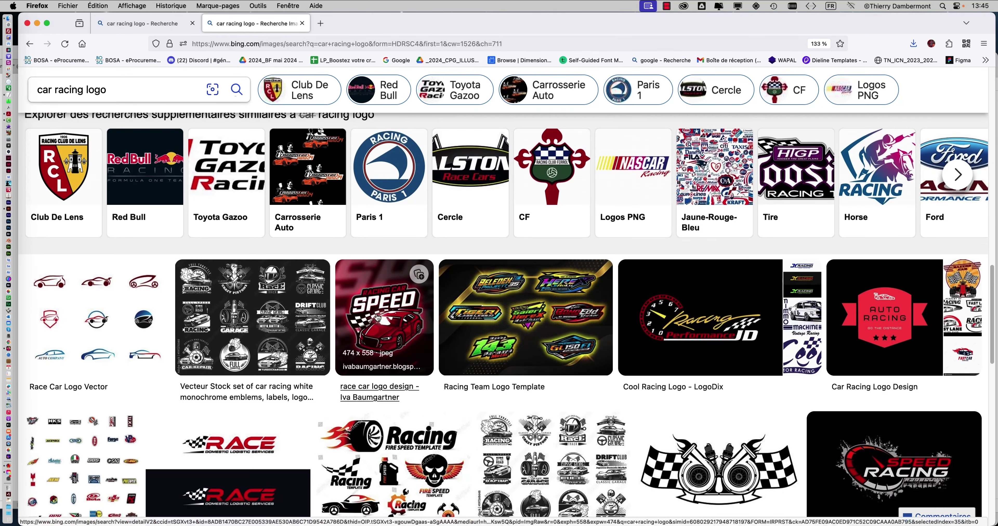
{"action": "left_click", "coordinate": [376, 315]}
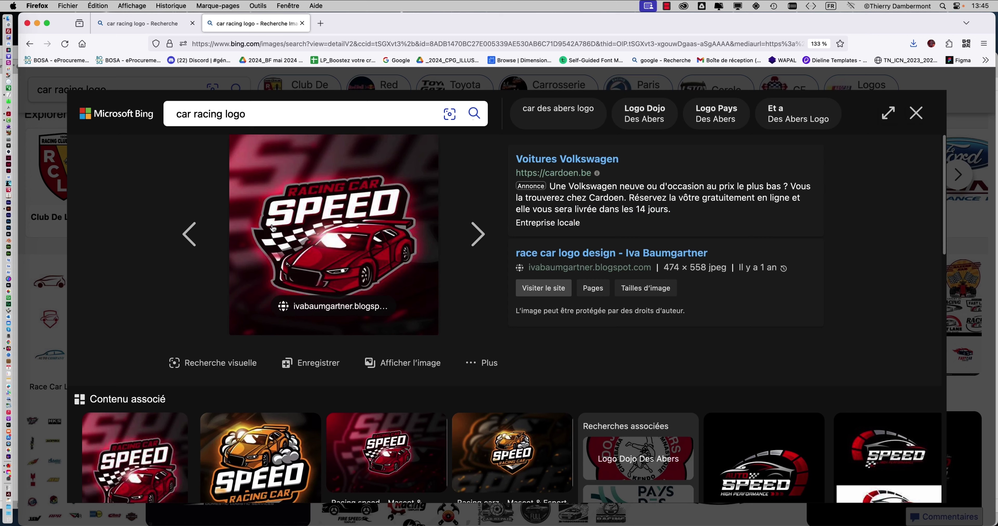
{"action": "left_click", "coordinate": [915, 113]}
{"action": "scroll", "coordinate": [752, 273], "scroll_direction": "down", "scroll_amount": 2}
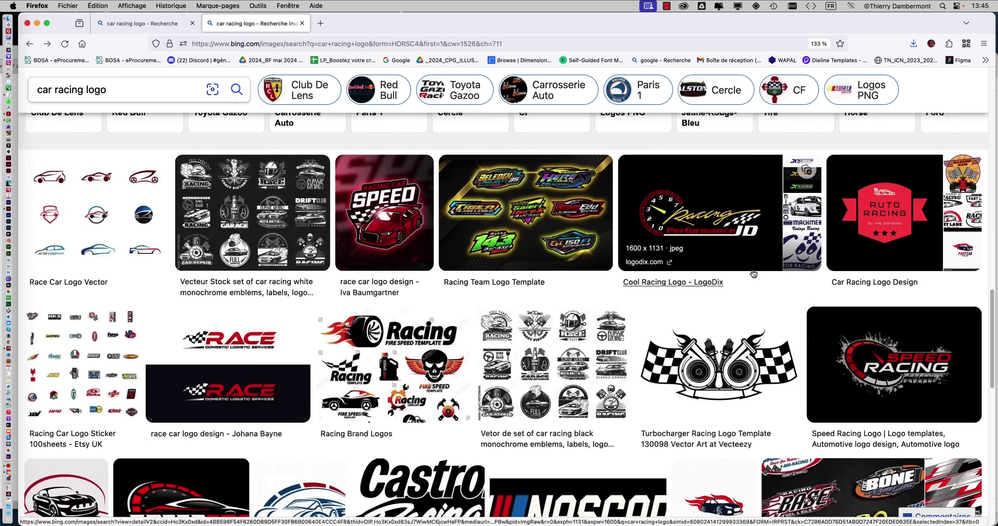
{"action": "scroll", "coordinate": [753, 273], "scroll_direction": "down", "scroll_amount": 2}
View the Speed Racing logo full size and magnified, then return to the results.
{"action": "left_click", "coordinate": [877, 293]}
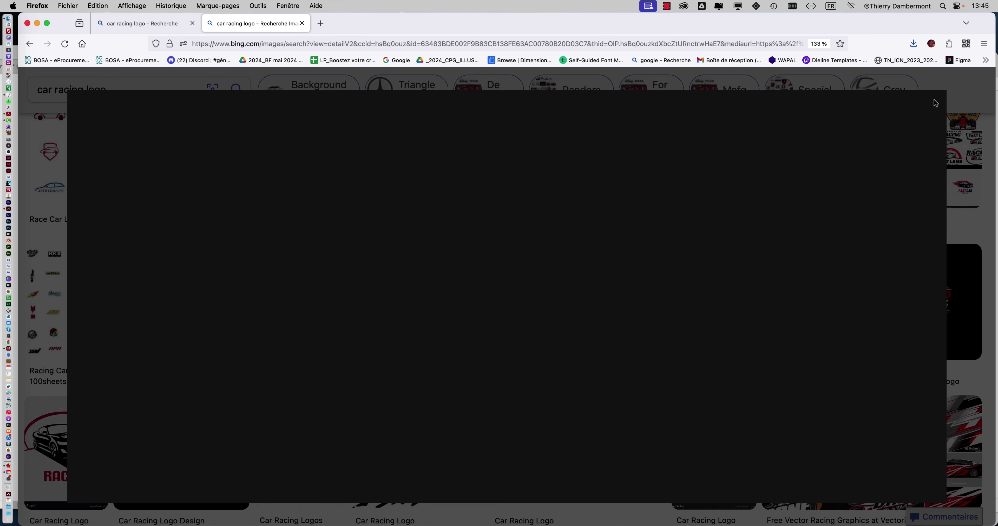
{"action": "key", "text": "Escape"}
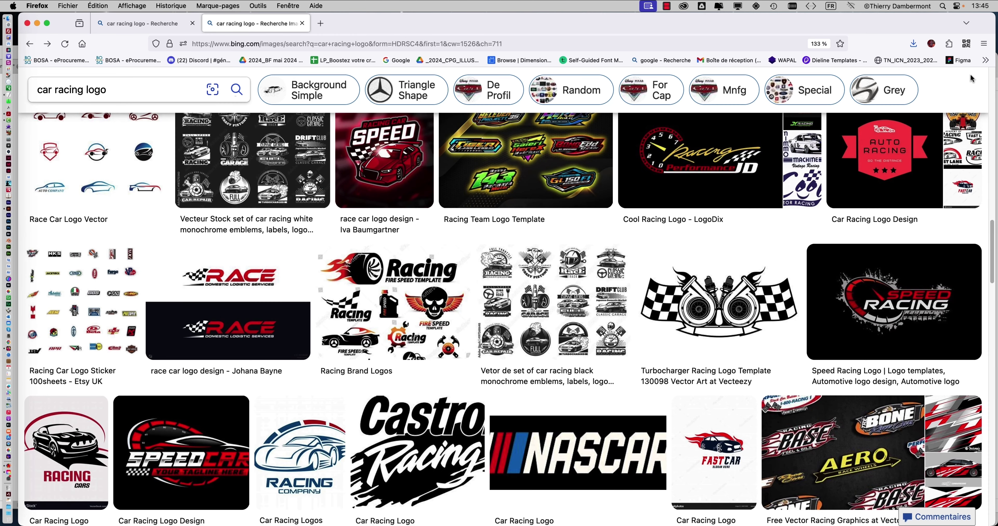
{"action": "left_click", "coordinate": [835, 295]}
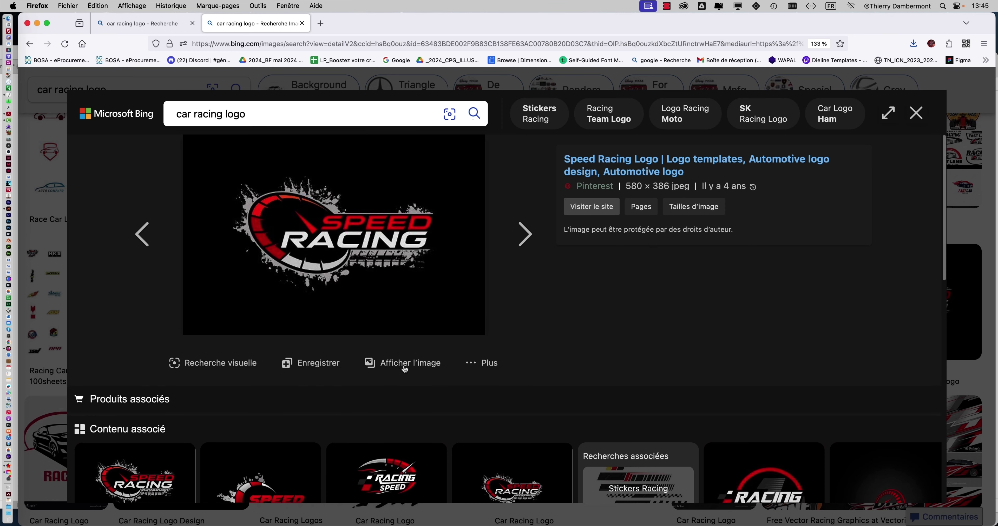
{"action": "left_click", "coordinate": [406, 363]}
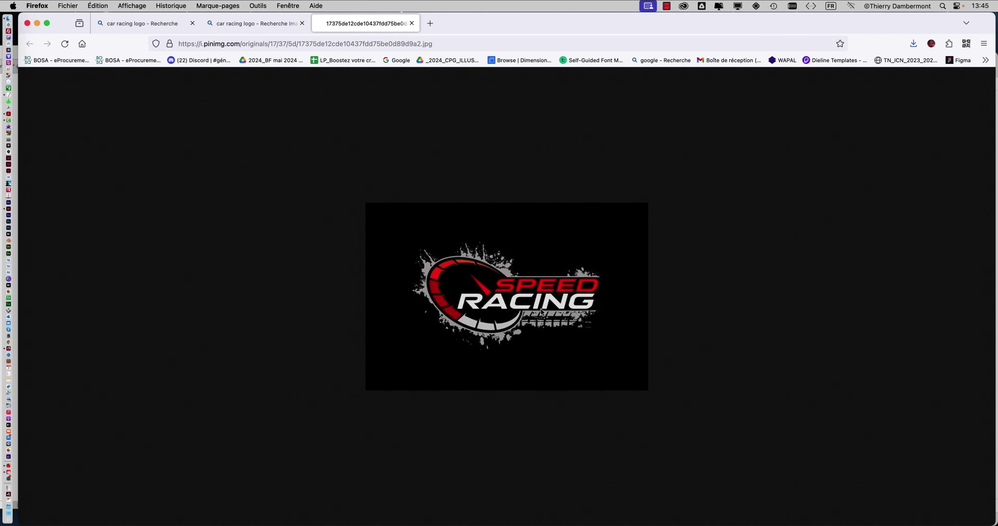
{"action": "key", "text": "super+plus"}
{"action": "key", "text": "super+plus"}
{"action": "key", "text": "super+plus"}
{"action": "key", "text": "super+plus"}
{"action": "key", "text": "super+plus"}
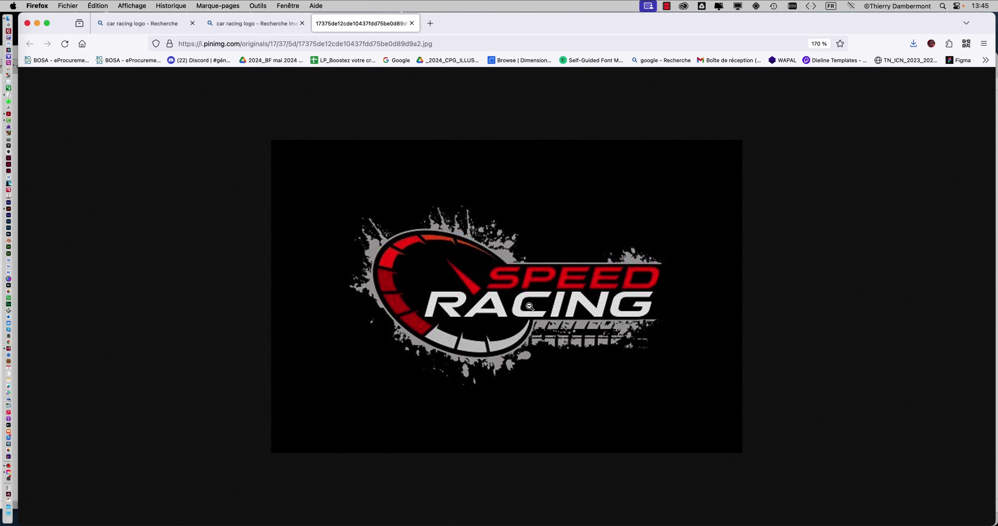
{"action": "left_click", "coordinate": [263, 24]}
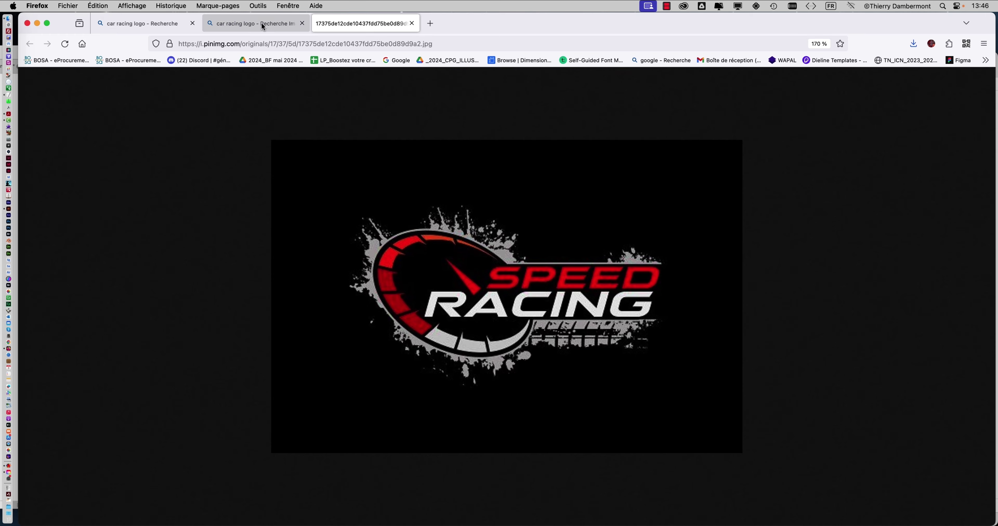
{"action": "left_click", "coordinate": [915, 112]}
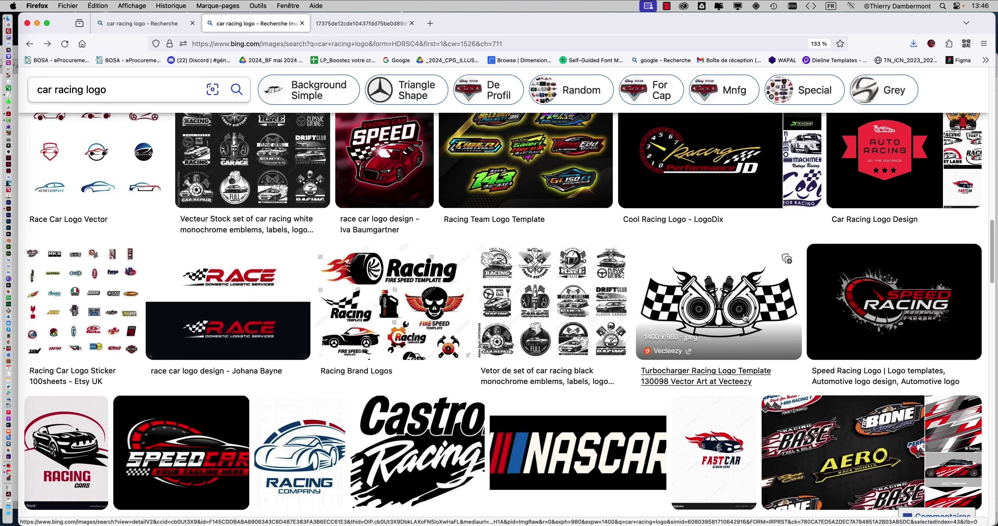
{"action": "scroll", "coordinate": [717, 305], "scroll_direction": "down", "scroll_amount": 5}
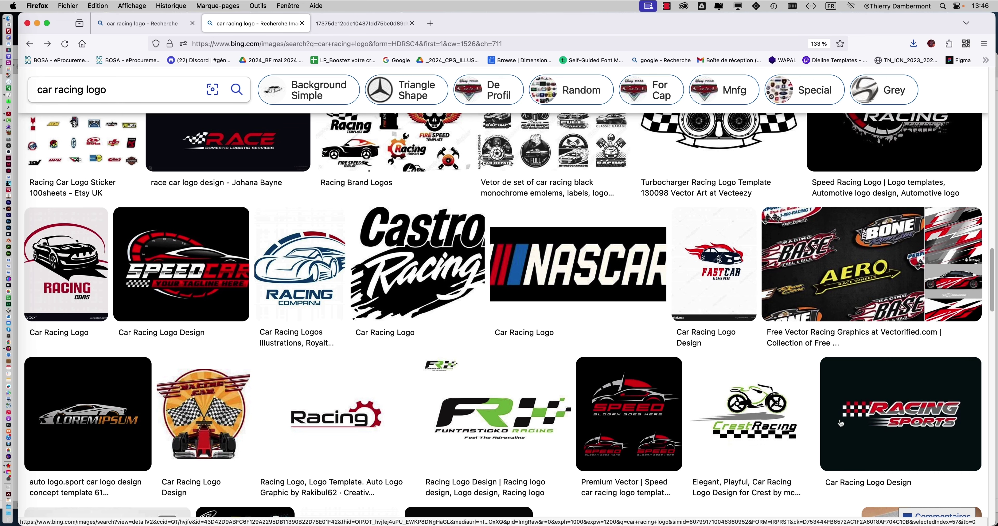
{"action": "scroll", "coordinate": [840, 423], "scroll_direction": "down", "scroll_amount": 5}
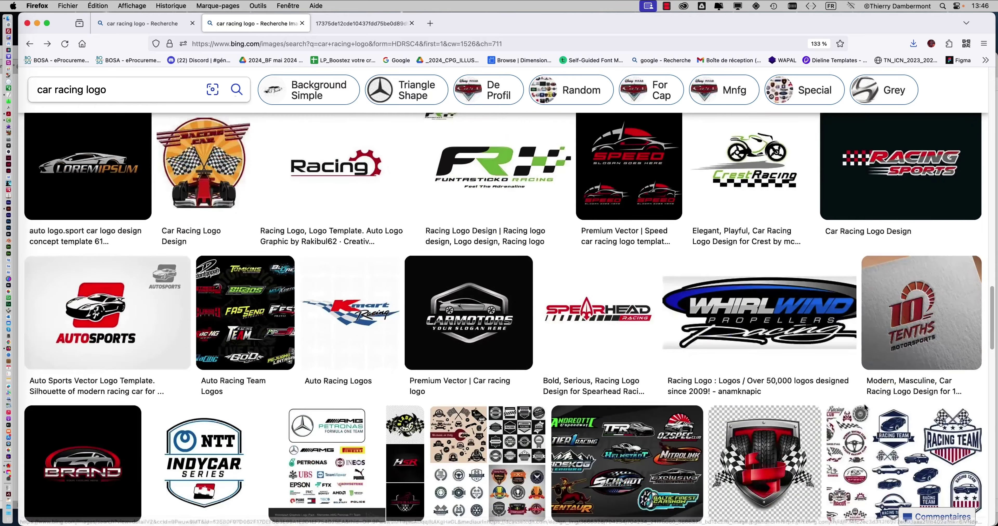
Back in Illustrator, select the Jagoutte text and raise its size to 18 pt.
{"action": "key", "text": "super+m"}
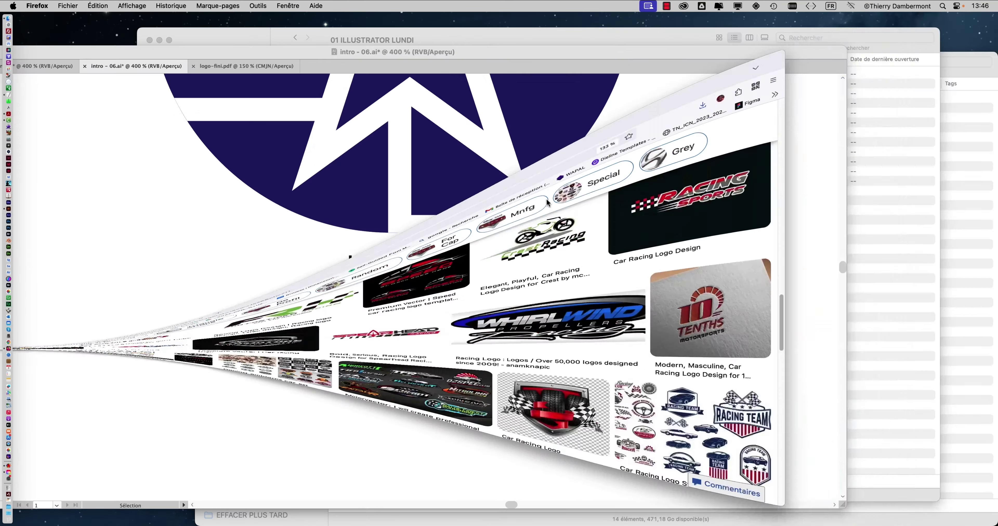
{"action": "left_click", "coordinate": [310, 54]}
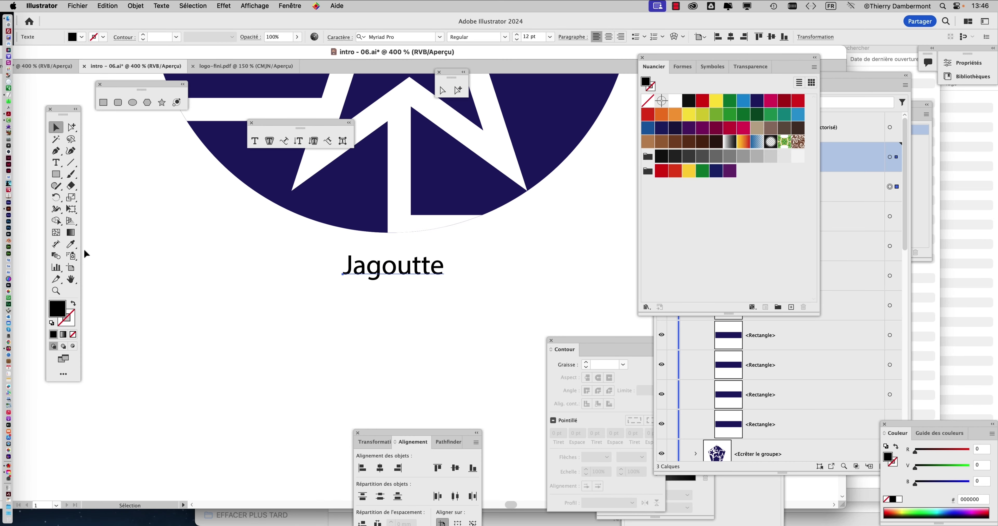
{"action": "left_click", "coordinate": [56, 163]}
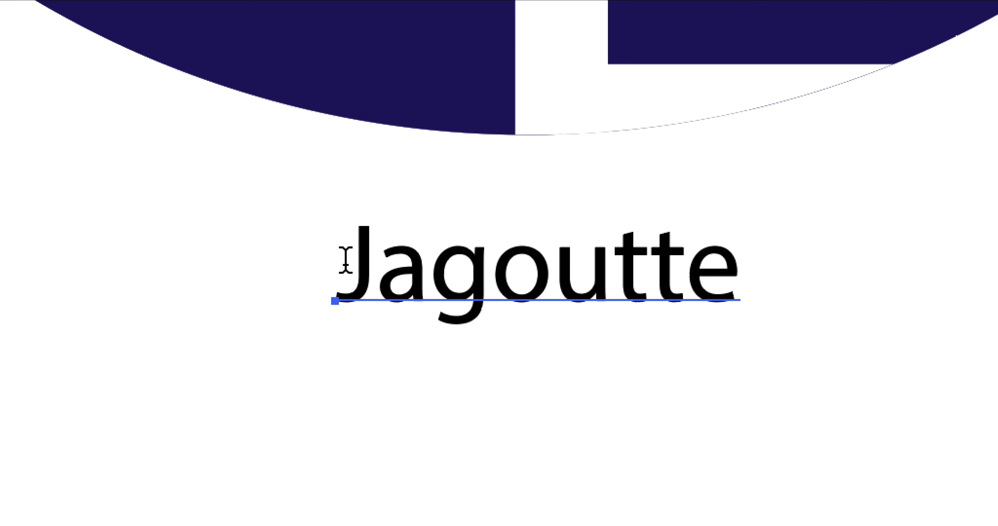
{"action": "left_click_drag", "start_coordinate": [345, 264], "coordinate": [440, 264]}
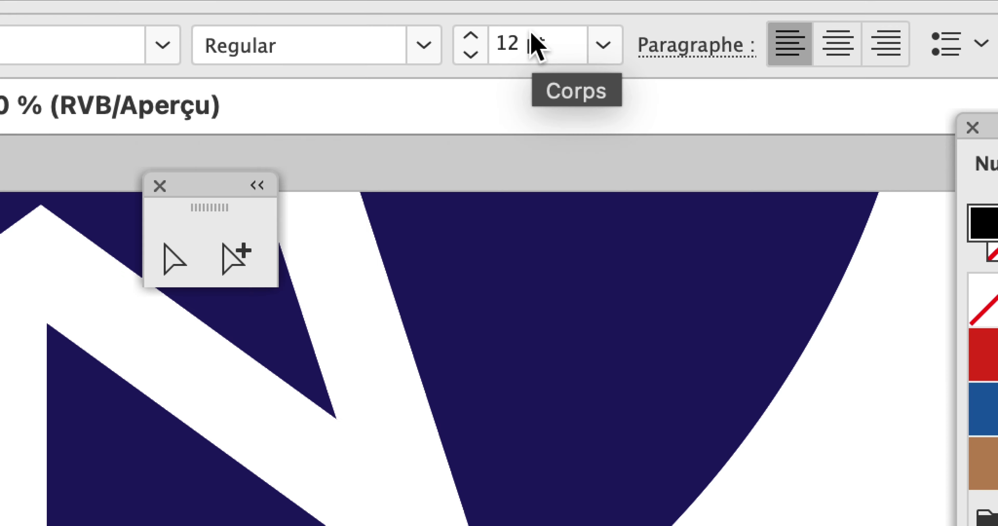
{"action": "left_click", "coordinate": [521, 35]}
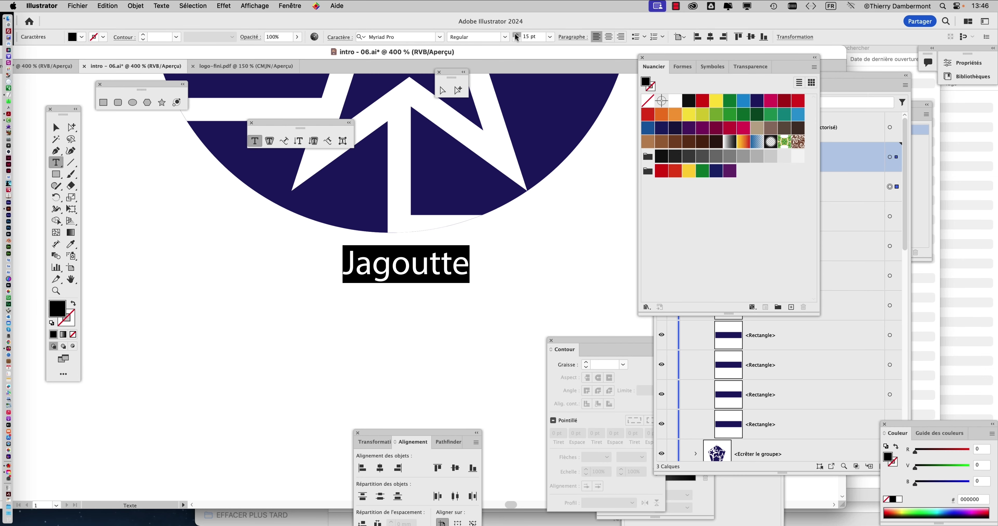
{"action": "left_click", "coordinate": [516, 35]}
{"action": "left_click", "coordinate": [516, 36]}
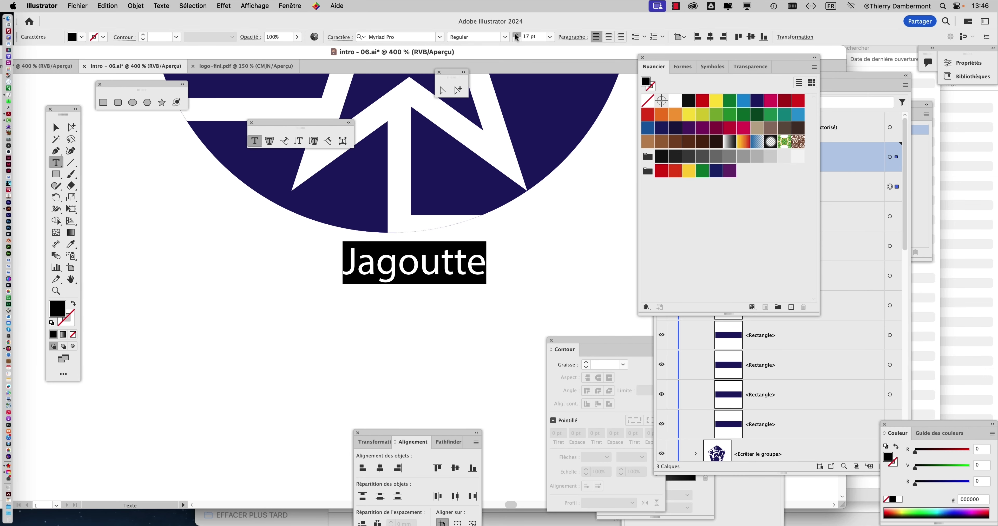
Browse the menus toward Fenêtre > Texte > Caractère for character settings.
{"action": "left_click", "coordinate": [169, 5]}
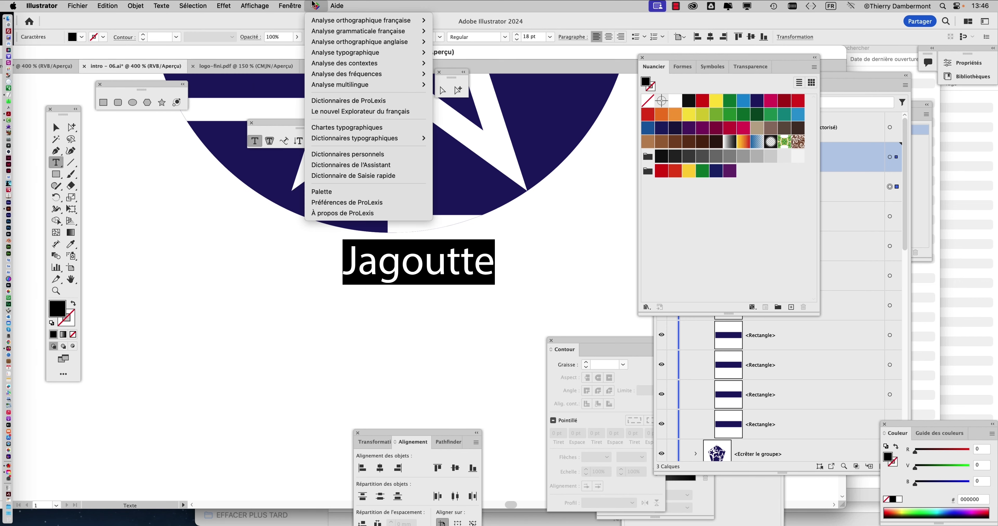
{"action": "left_click", "coordinate": [287, 6]}
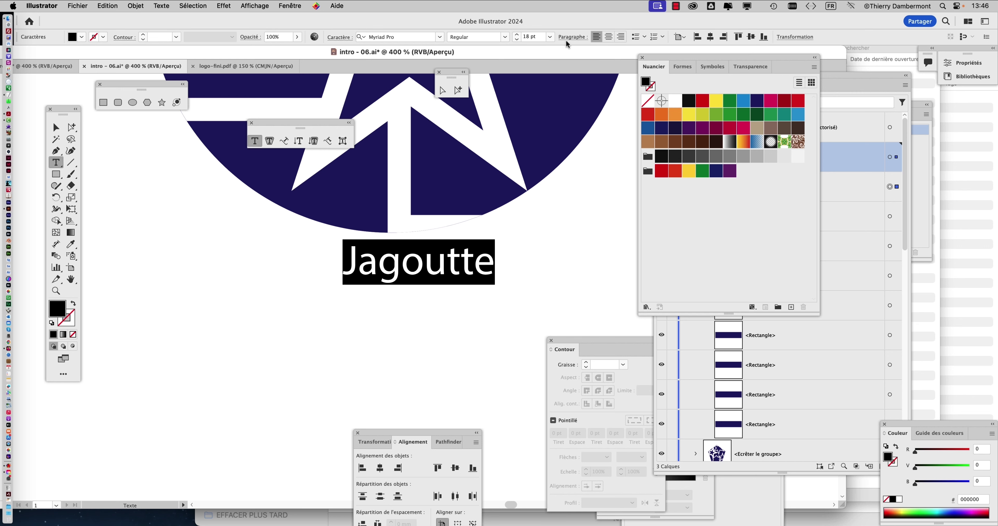
{"action": "left_click", "coordinate": [298, 6]}
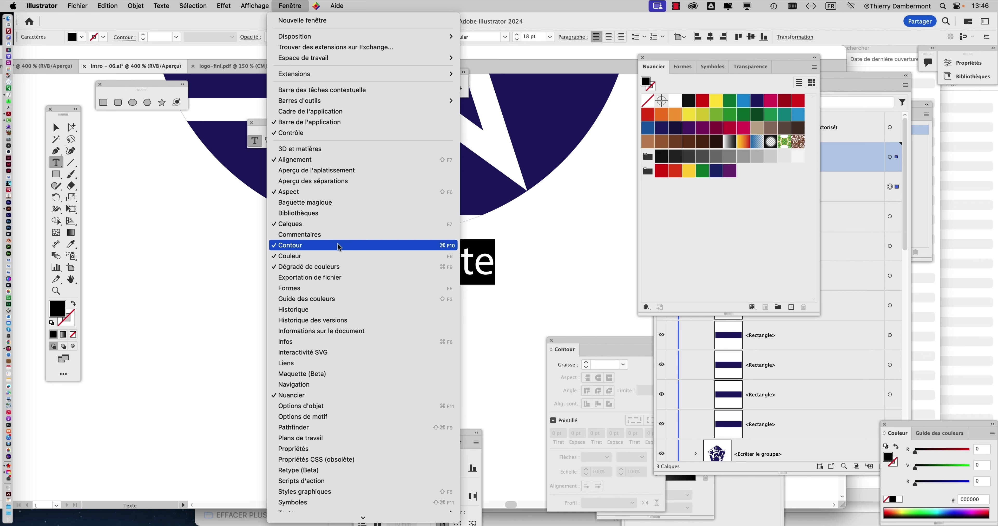
{"action": "scroll", "coordinate": [317, 457], "scroll_direction": "down", "scroll_amount": 2}
{"action": "scroll", "coordinate": [318, 457], "scroll_direction": "down", "scroll_amount": 3}
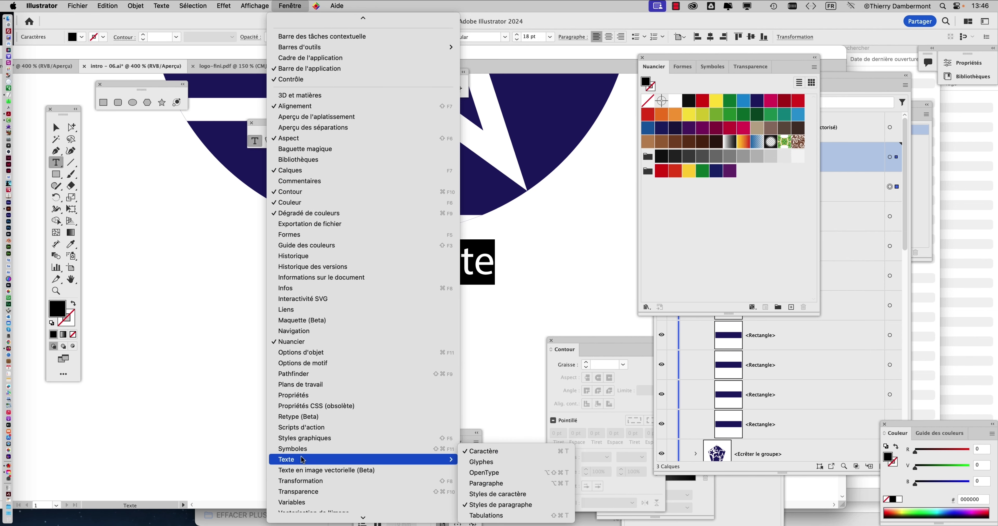
Open the Character panel and raise the Jagoutte size to 20 pt.
{"action": "left_click", "coordinate": [489, 457]}
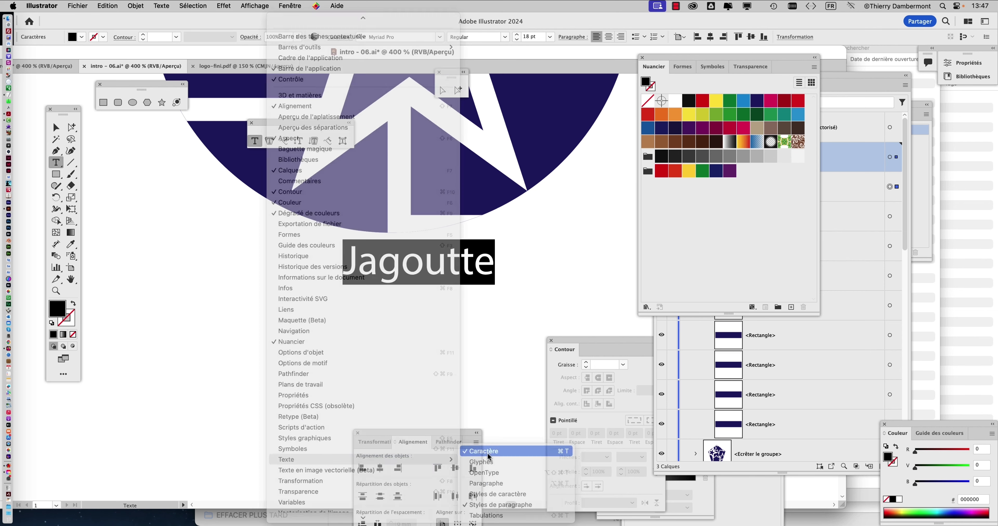
{"action": "left_click_drag", "start_coordinate": [793, 273], "coordinate": [530, 114]}
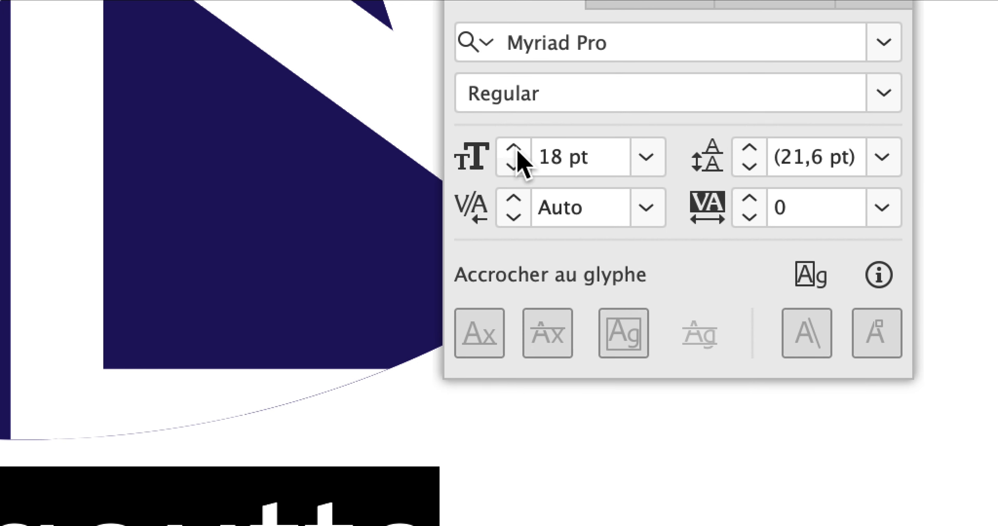
{"action": "left_click", "coordinate": [517, 150]}
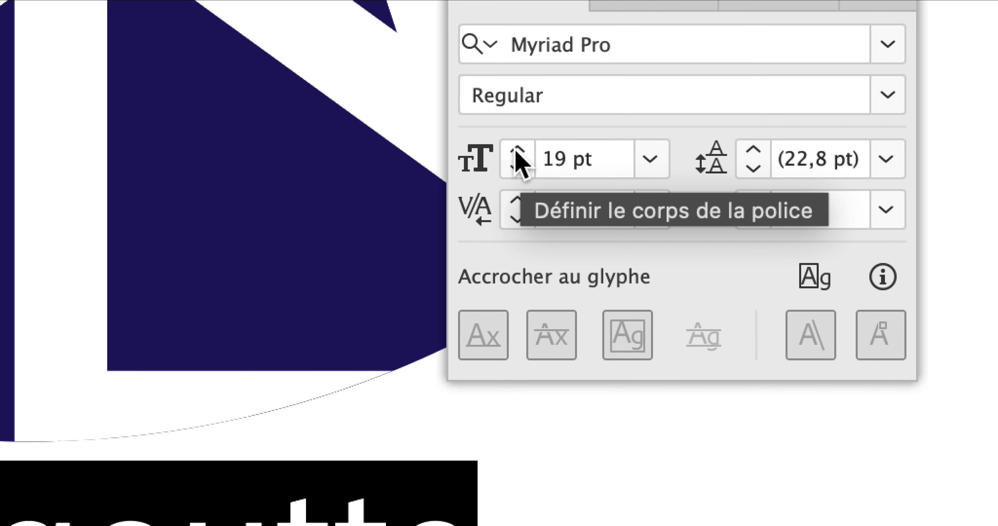
{"action": "left_click", "coordinate": [517, 151]}
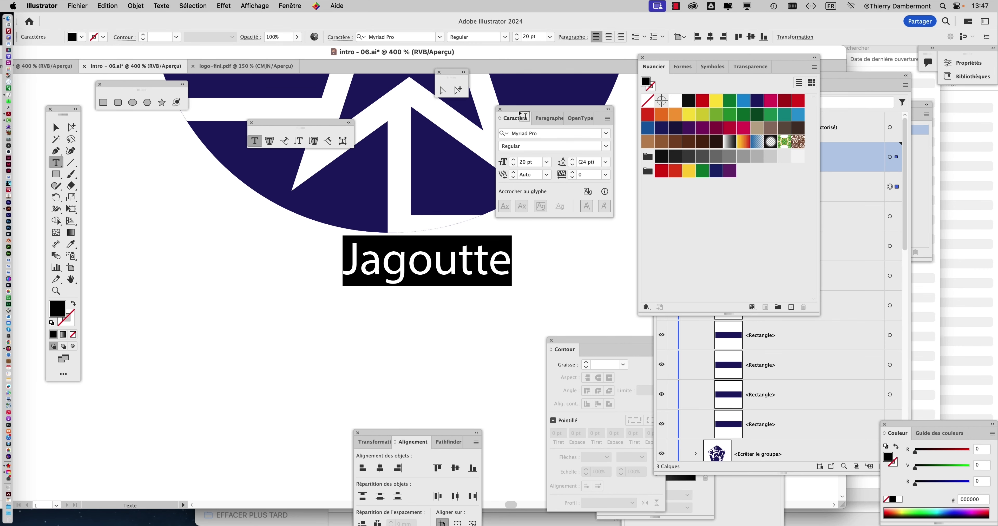
{"action": "left_click_drag", "start_coordinate": [519, 113], "coordinate": [157, 405]}
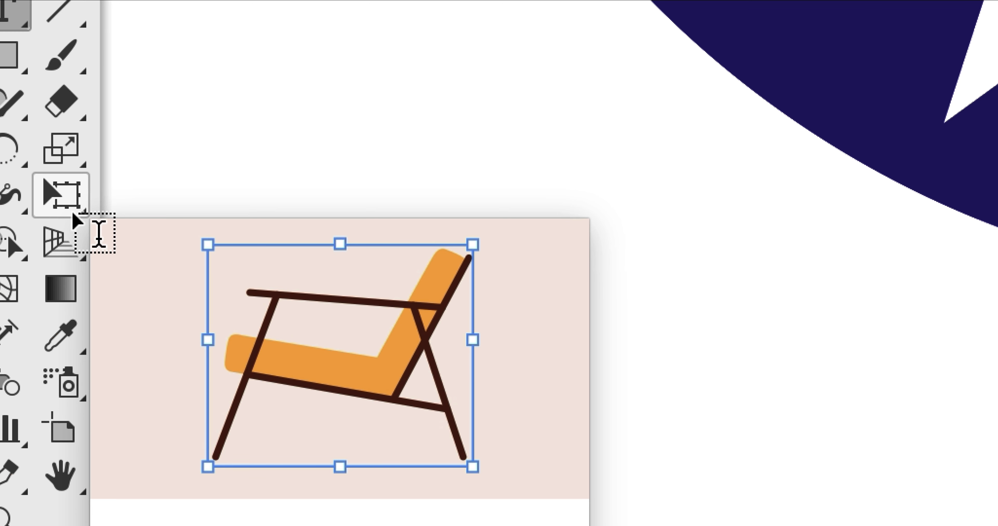
Scale Jagoutte up with Free Transform, place it under the logo, and zoom out to the artboard.
{"action": "left_click", "coordinate": [74, 215]}
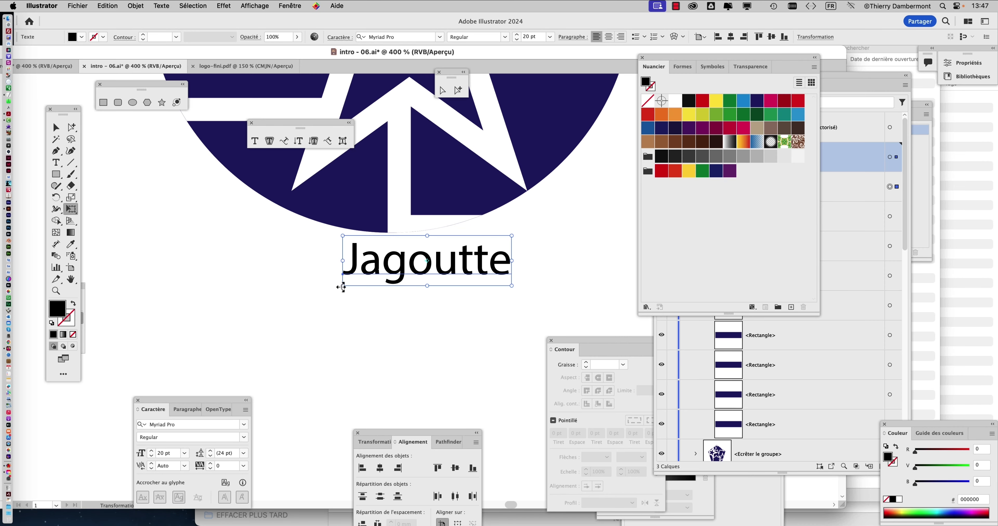
{"action": "left_click_drag", "start_coordinate": [341, 287], "coordinate": [179, 362]}
{"action": "left_click_drag", "start_coordinate": [352, 316], "coordinate": [407, 316]}
{"action": "key", "text": "super+minus"}
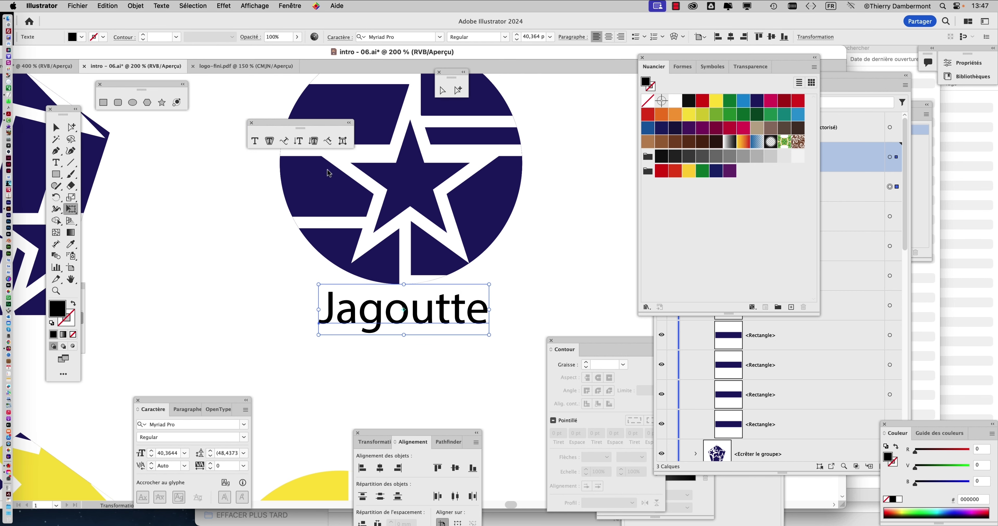
{"action": "left_click_drag", "start_coordinate": [257, 122], "coordinate": [145, 164]}
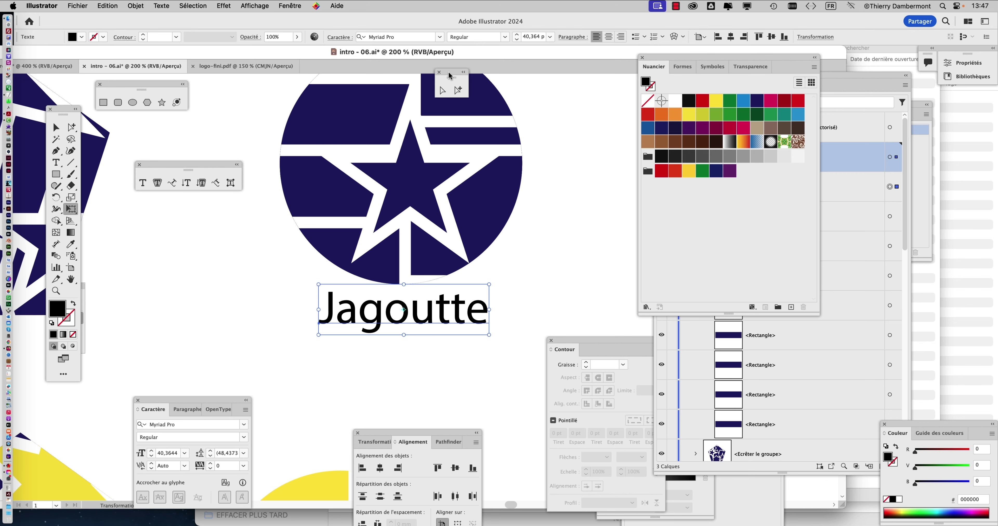
{"action": "left_click_drag", "start_coordinate": [449, 75], "coordinate": [574, 120]}
{"action": "key", "text": "super+minus"}
{"action": "key", "text": "super+minus"}
{"action": "key", "text": "super+minus"}
{"action": "key", "text": "super+minus"}
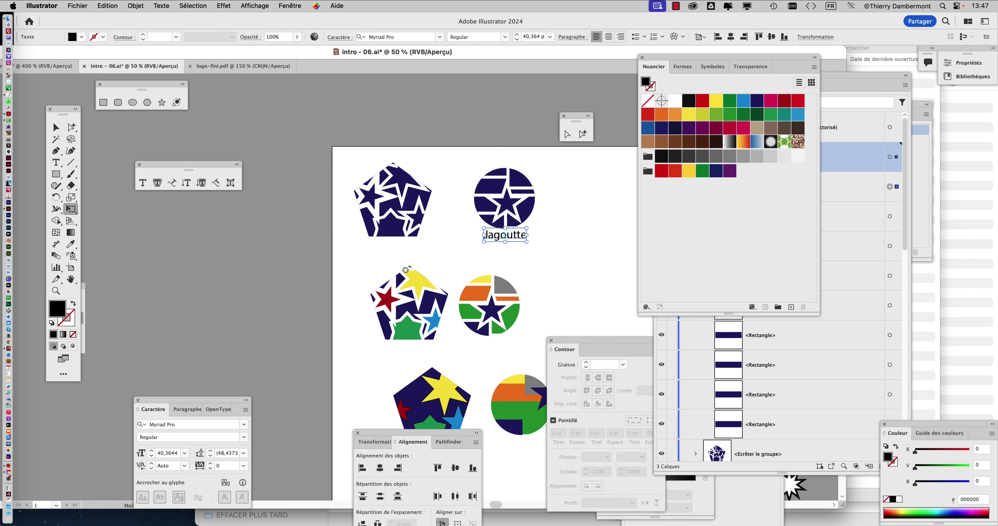
{"action": "key", "text": "super+minus"}
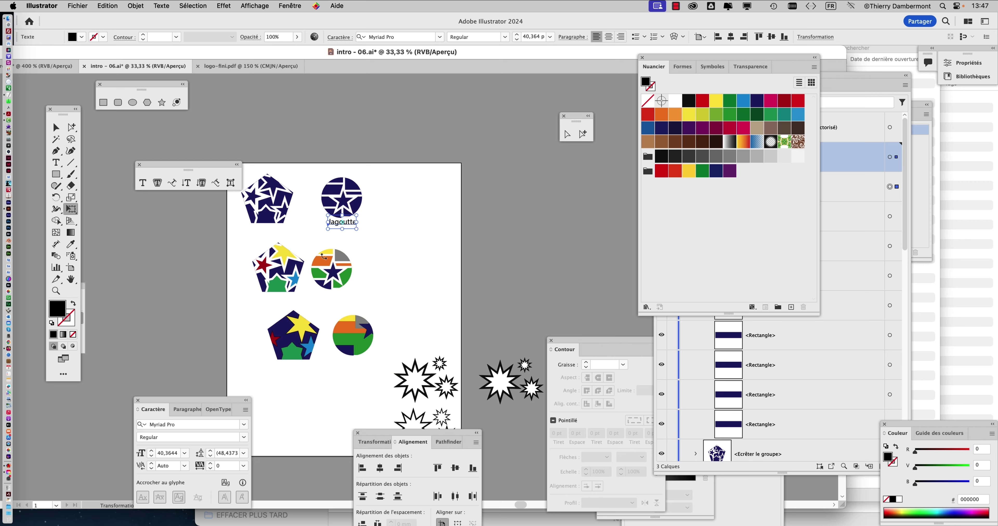
{"action": "scroll", "coordinate": [322, 256], "scroll_direction": "down", "scroll_amount": 5}
{"action": "scroll", "coordinate": [322, 255], "scroll_direction": "right", "scroll_amount": 2}
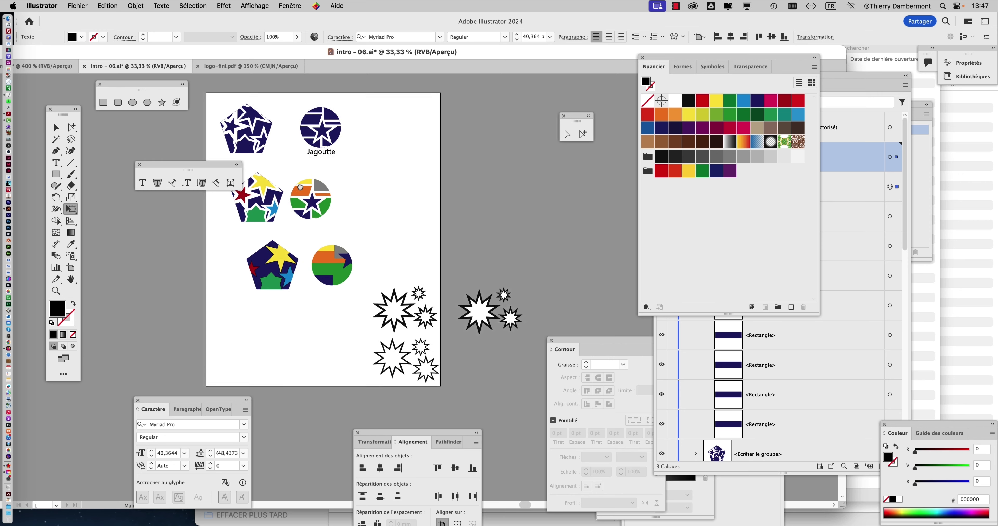
Draw a second artboard right of Artboard 1, then select the Jagoutte logo and text.
{"action": "left_click", "coordinate": [71, 271]}
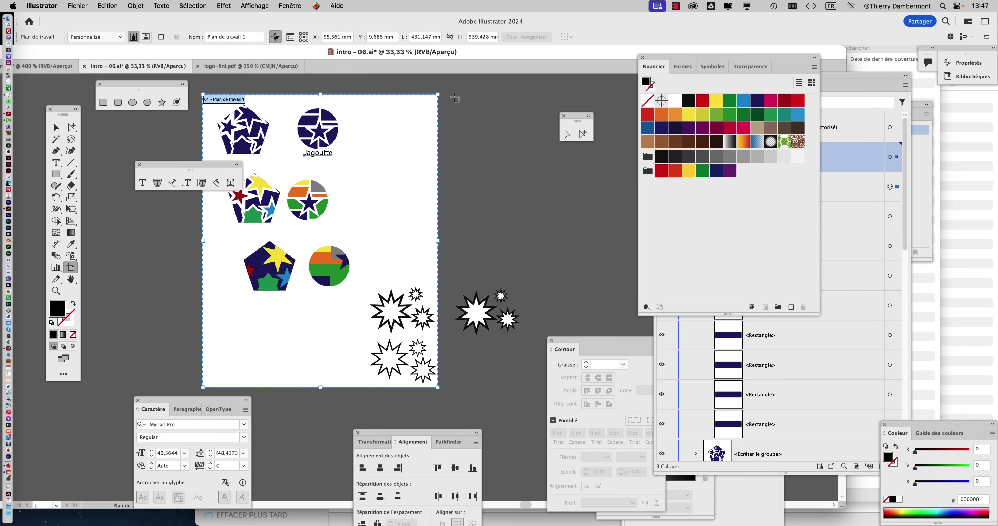
{"action": "scroll", "coordinate": [457, 97], "scroll_direction": "down", "scroll_amount": 2}
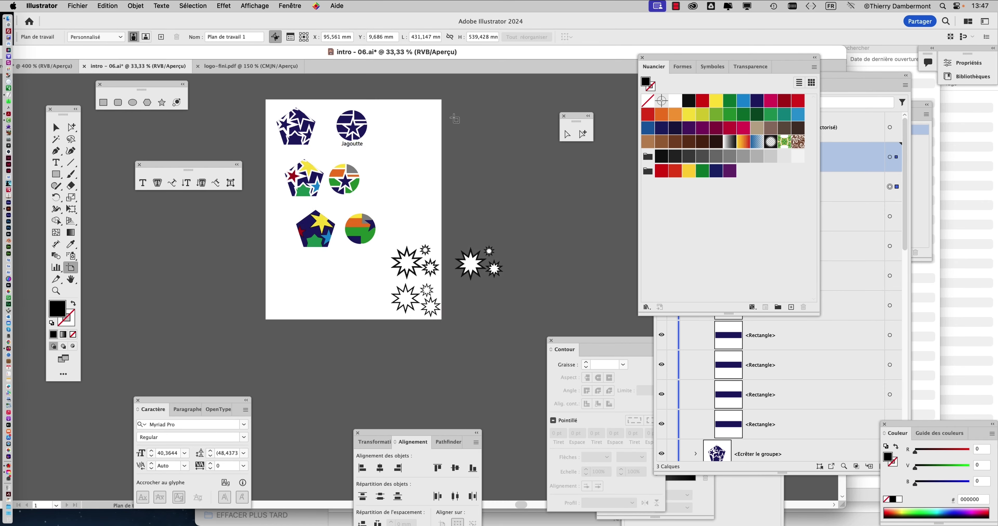
{"action": "left_click_drag", "start_coordinate": [434, 158], "coordinate": [345, 188]}
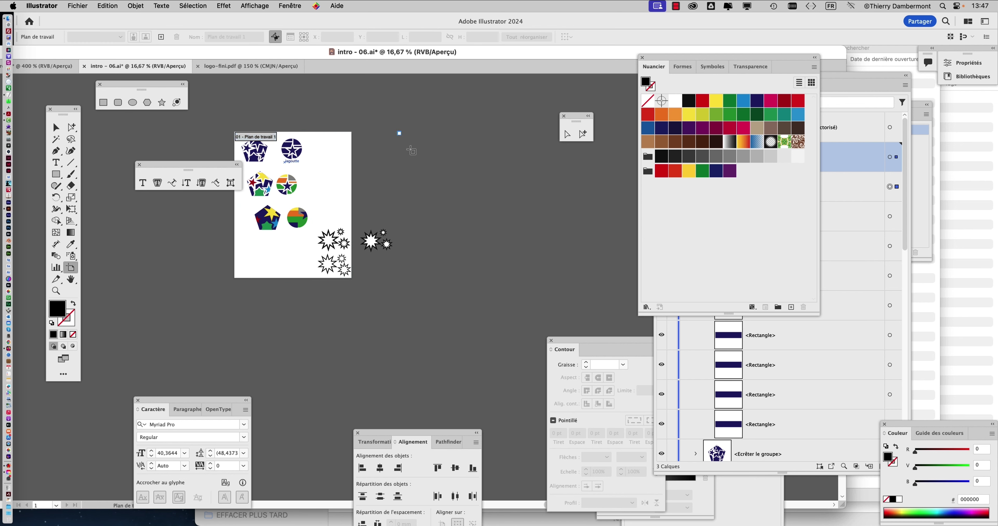
{"action": "left_click_drag", "start_coordinate": [399, 133], "coordinate": [588, 280]}
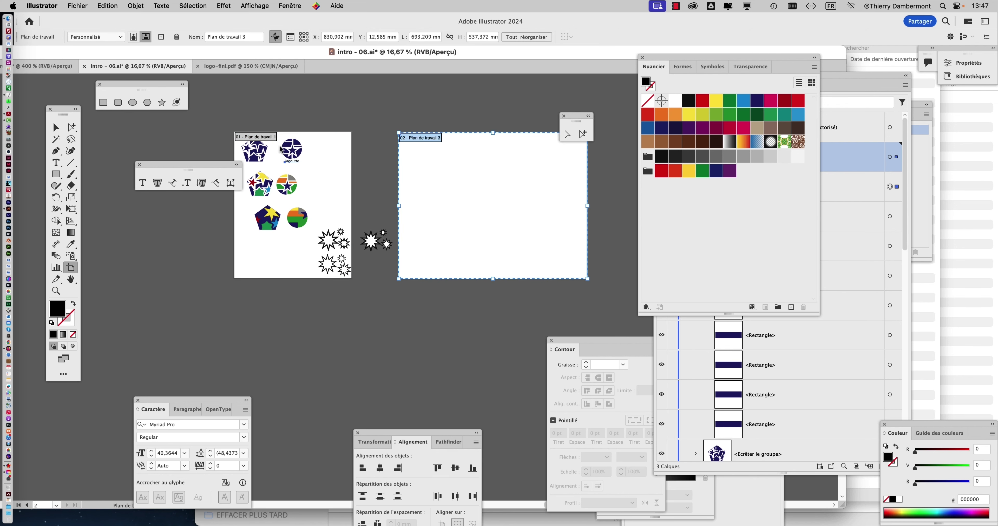
{"action": "left_click", "coordinate": [56, 127]}
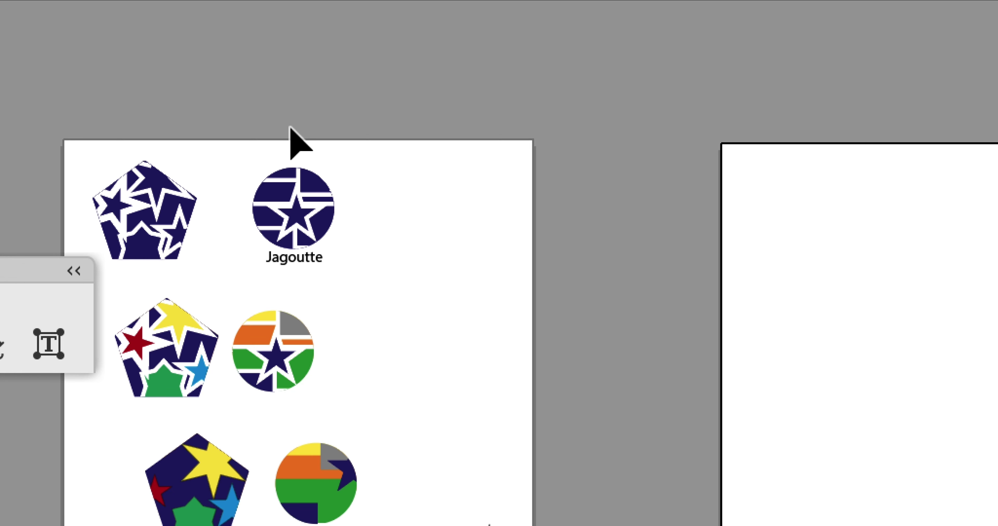
{"action": "left_click_drag", "start_coordinate": [256, 23], "coordinate": [304, 166]}
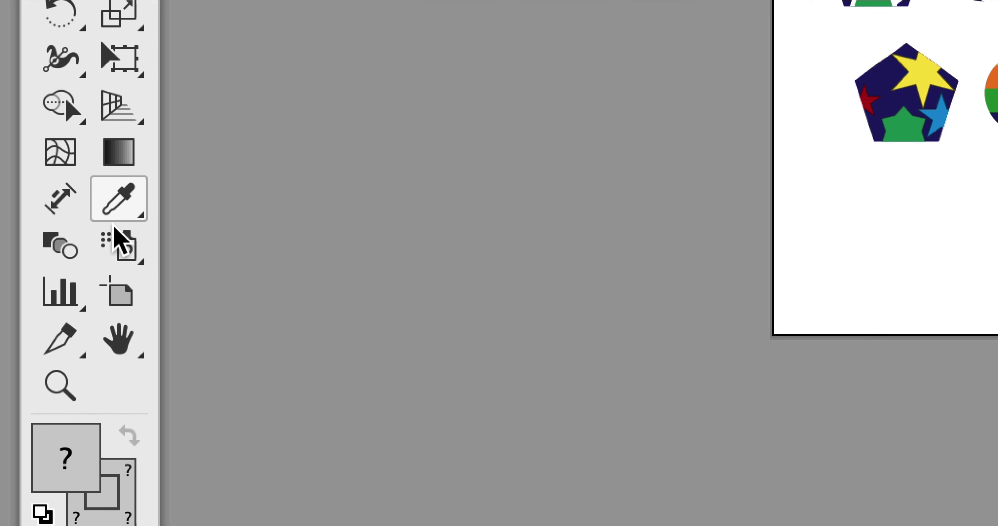
{"action": "left_click", "coordinate": [133, 295]}
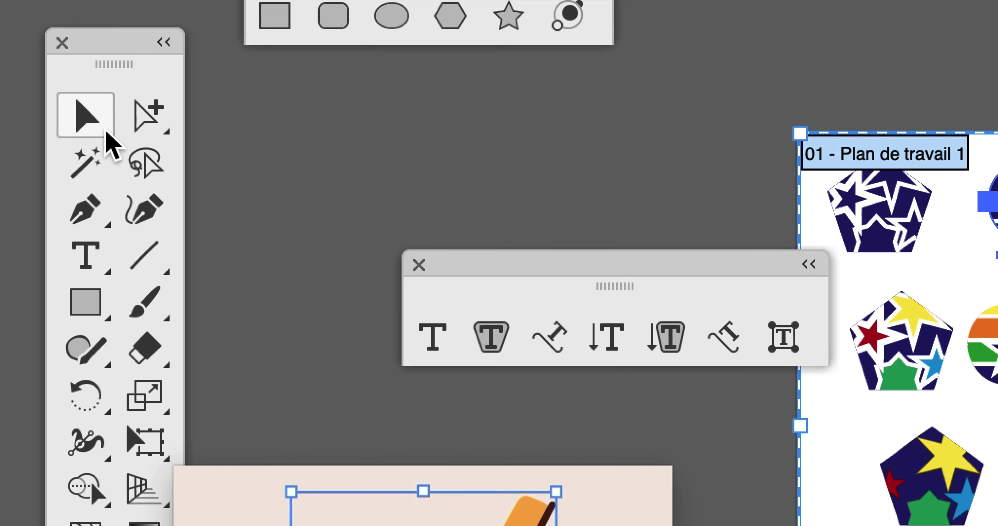
Alt-drag a copy of the Jagoutte logo and its name onto the second artboard.
{"action": "left_click", "coordinate": [106, 130]}
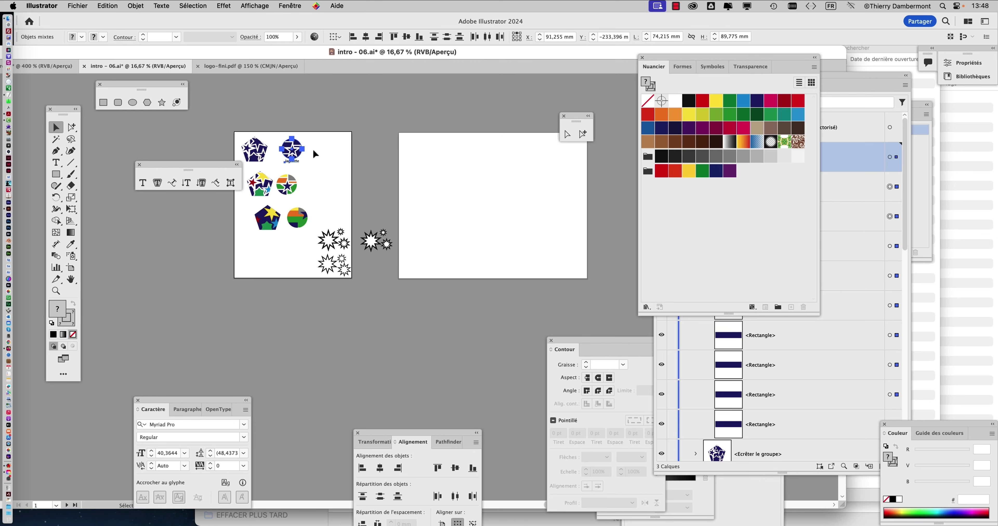
{"action": "left_click_drag", "start_coordinate": [301, 152], "coordinate": [427, 161]}
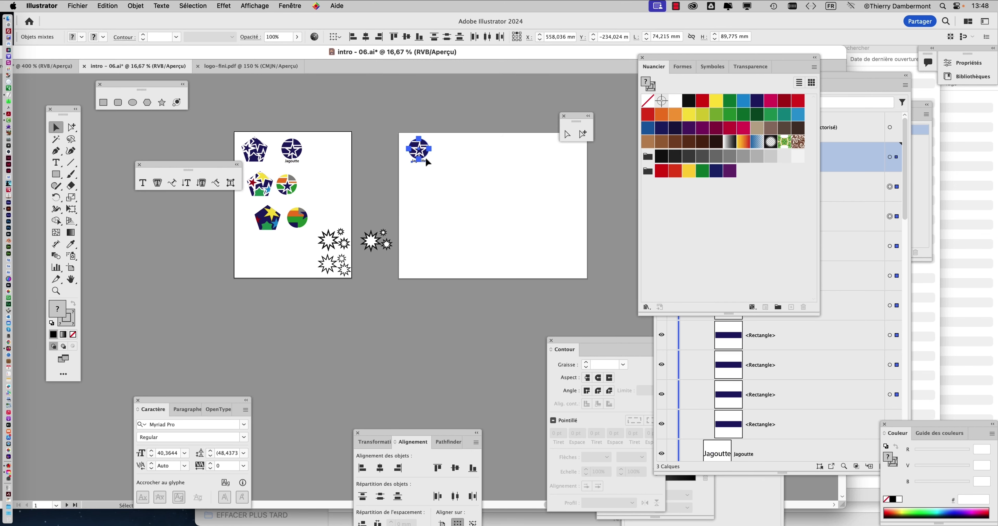
{"action": "scroll", "coordinate": [436, 158], "scroll_direction": "up", "scroll_amount": 3}
{"action": "scroll", "coordinate": [414, 185], "scroll_direction": "up", "scroll_amount": 2}
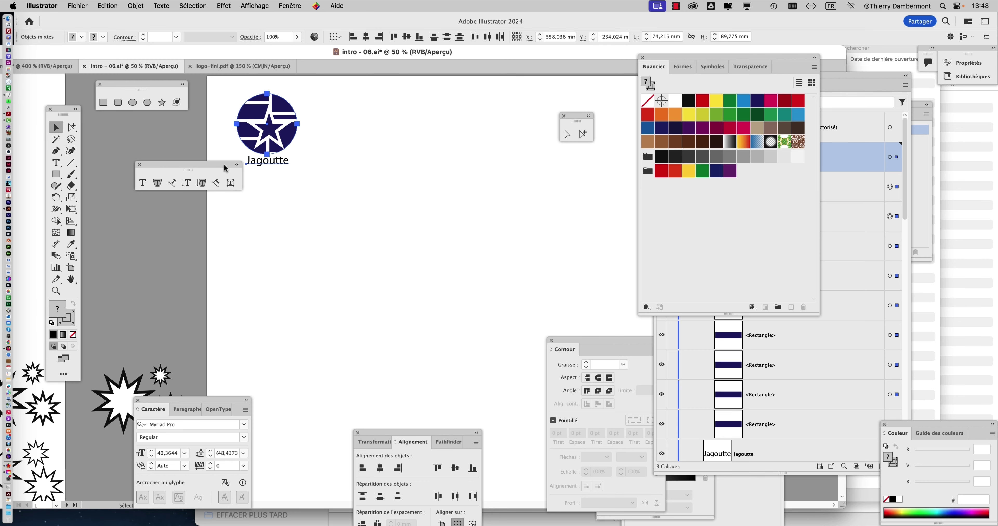
{"action": "left_click_drag", "start_coordinate": [224, 168], "coordinate": [160, 234]}
Zoom in on the copied logo and move the Caractère panel beside it.
{"action": "scroll", "coordinate": [262, 189], "scroll_direction": "up", "scroll_amount": 1}
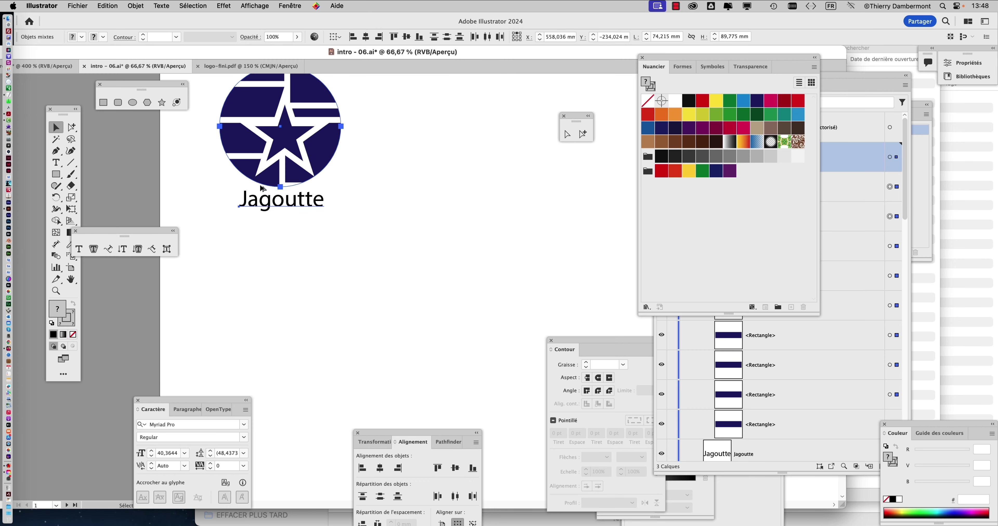
{"action": "scroll", "coordinate": [278, 205], "scroll_direction": "up", "scroll_amount": 1}
{"action": "left_click", "coordinate": [304, 246]}
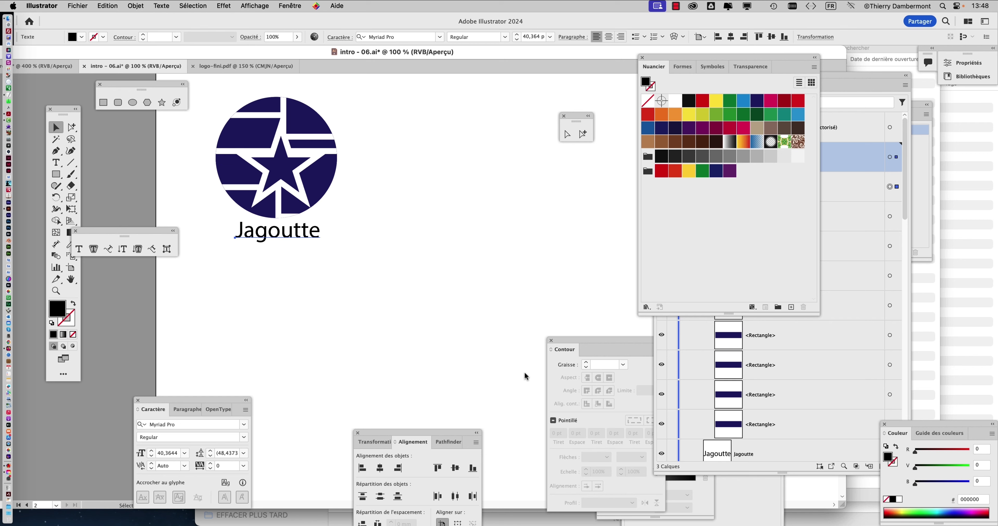
{"action": "left_click_drag", "start_coordinate": [228, 397], "coordinate": [488, 116]}
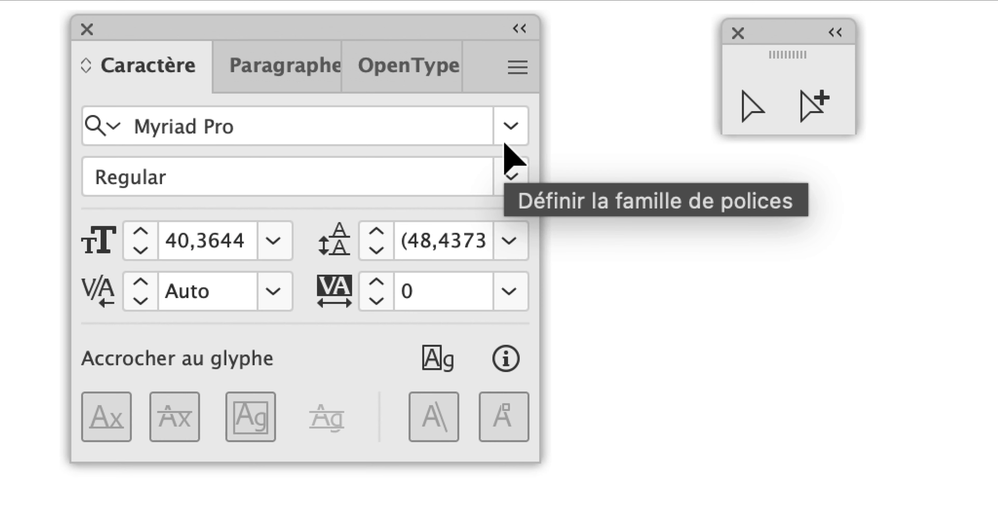
Scroll the Caractère font family list toward Copperplate, live-previewing fonts like Cooper Std on Jagoutte.
{"action": "left_click", "coordinate": [506, 141]}
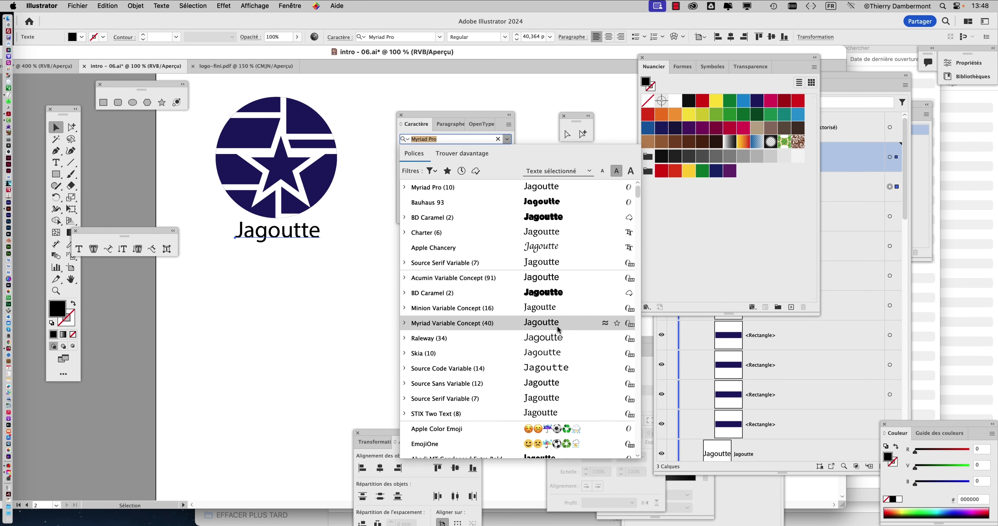
{"action": "scroll", "coordinate": [557, 325], "scroll_direction": "down", "scroll_amount": 3}
{"action": "scroll", "coordinate": [558, 327], "scroll_direction": "down", "scroll_amount": 2}
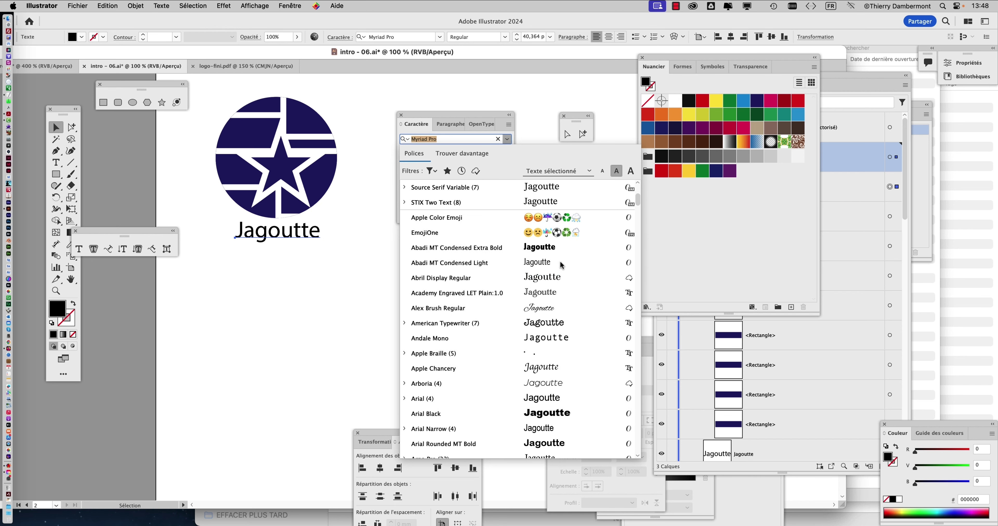
{"action": "scroll", "coordinate": [564, 327], "scroll_direction": "down", "scroll_amount": 3}
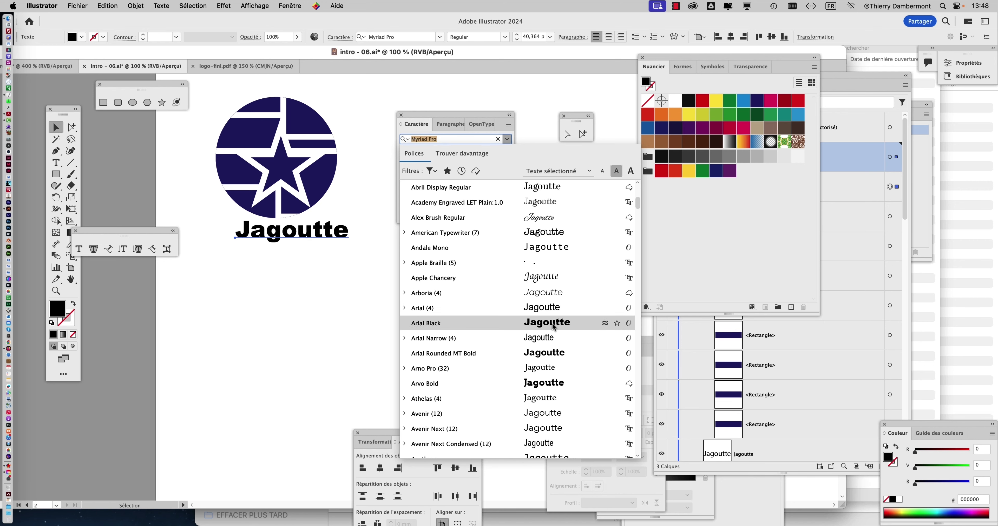
{"action": "scroll", "coordinate": [554, 327], "scroll_direction": "down", "scroll_amount": 1}
{"action": "scroll", "coordinate": [555, 329], "scroll_direction": "down", "scroll_amount": 4}
{"action": "scroll", "coordinate": [554, 333], "scroll_direction": "down", "scroll_amount": 5}
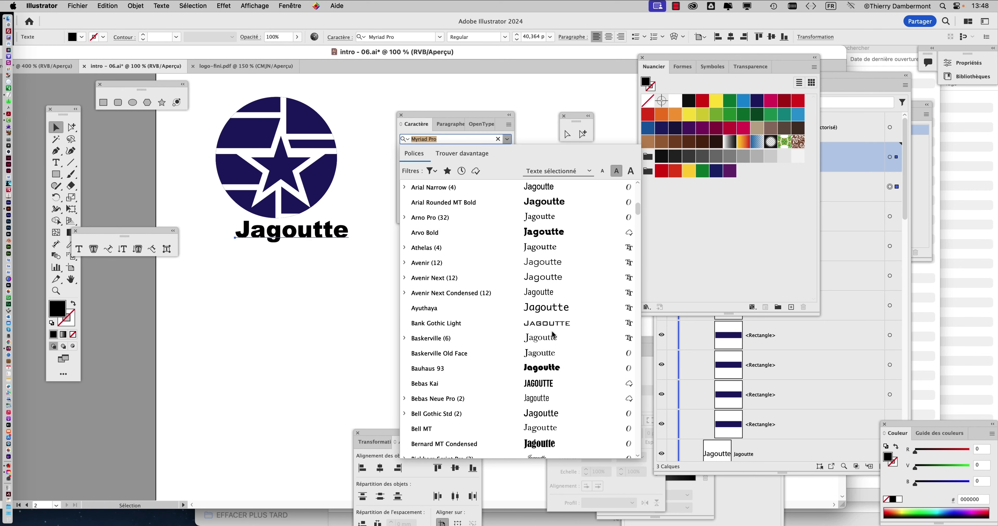
{"action": "scroll", "coordinate": [554, 335], "scroll_direction": "down", "scroll_amount": 4}
{"action": "scroll", "coordinate": [553, 335], "scroll_direction": "down", "scroll_amount": 9}
{"action": "scroll", "coordinate": [553, 336], "scroll_direction": "down", "scroll_amount": 3}
{"action": "scroll", "coordinate": [553, 338], "scroll_direction": "down", "scroll_amount": 1}
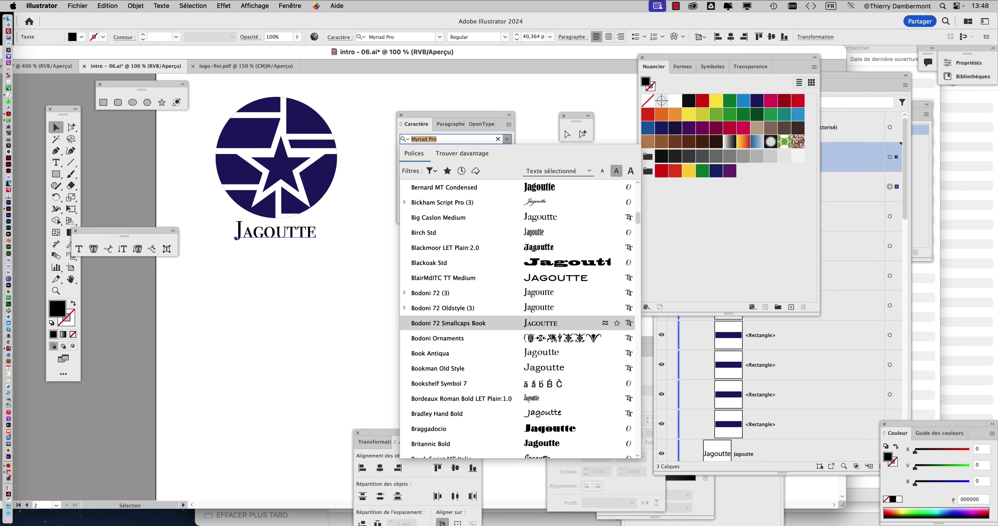
{"action": "scroll", "coordinate": [554, 340], "scroll_direction": "down", "scroll_amount": 1}
{"action": "scroll", "coordinate": [554, 340], "scroll_direction": "down", "scroll_amount": 2}
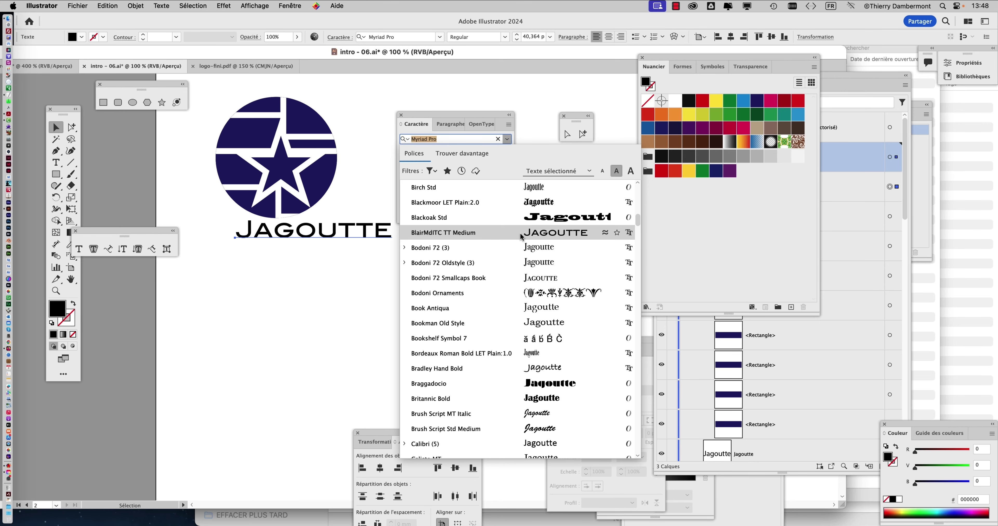
{"action": "scroll", "coordinate": [550, 325], "scroll_direction": "down", "scroll_amount": 3}
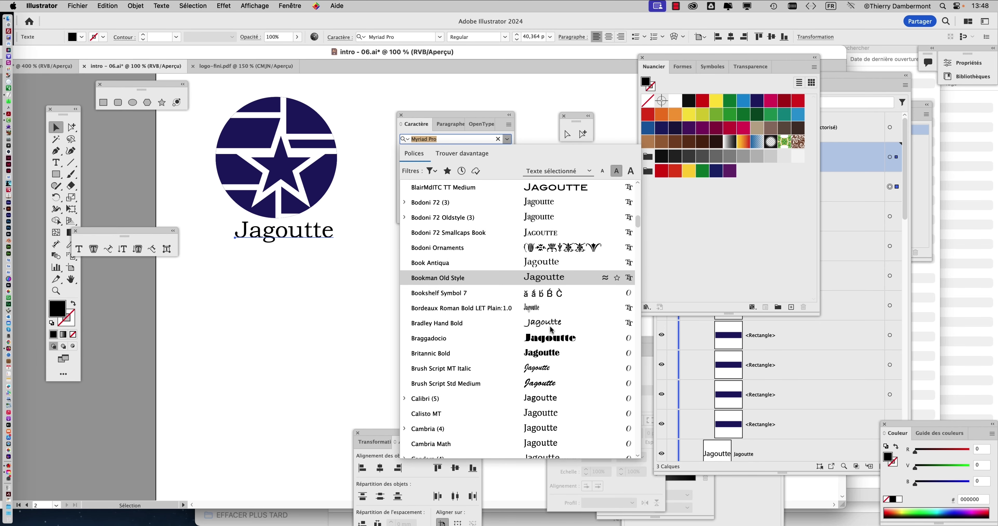
{"action": "scroll", "coordinate": [552, 330], "scroll_direction": "down", "scroll_amount": 2}
{"action": "scroll", "coordinate": [551, 333], "scroll_direction": "down", "scroll_amount": 2}
{"action": "scroll", "coordinate": [551, 336], "scroll_direction": "down", "scroll_amount": 3}
{"action": "scroll", "coordinate": [552, 341], "scroll_direction": "down", "scroll_amount": 11}
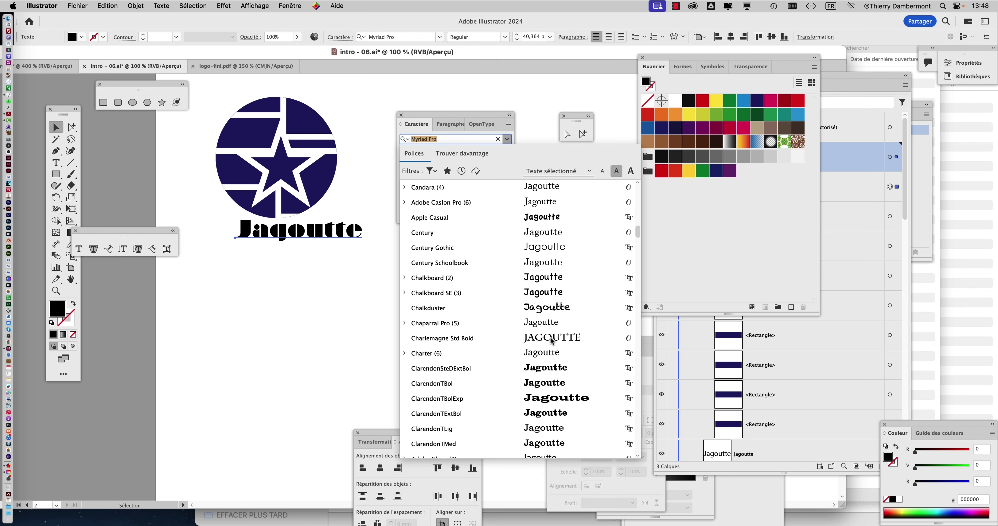
{"action": "scroll", "coordinate": [551, 340], "scroll_direction": "down", "scroll_amount": 4}
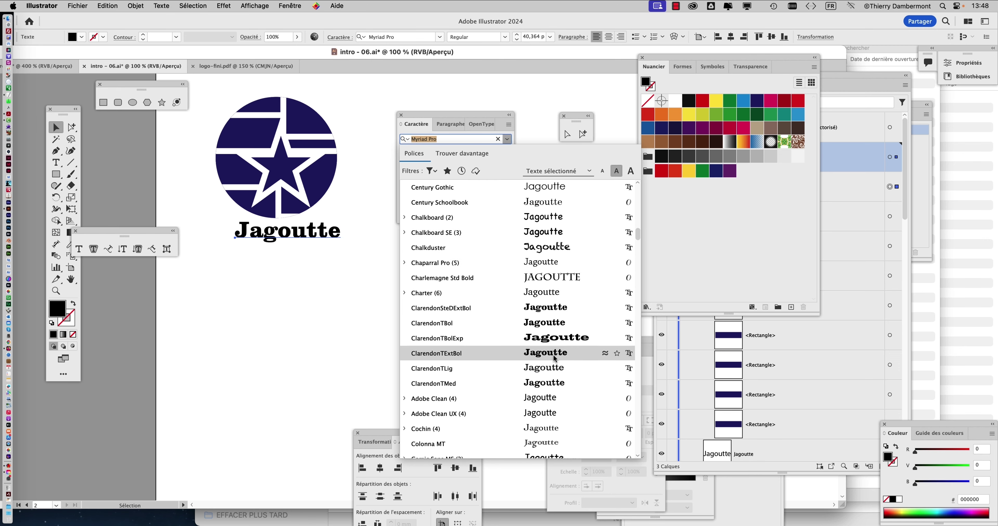
{"action": "scroll", "coordinate": [554, 356], "scroll_direction": "down", "scroll_amount": 1}
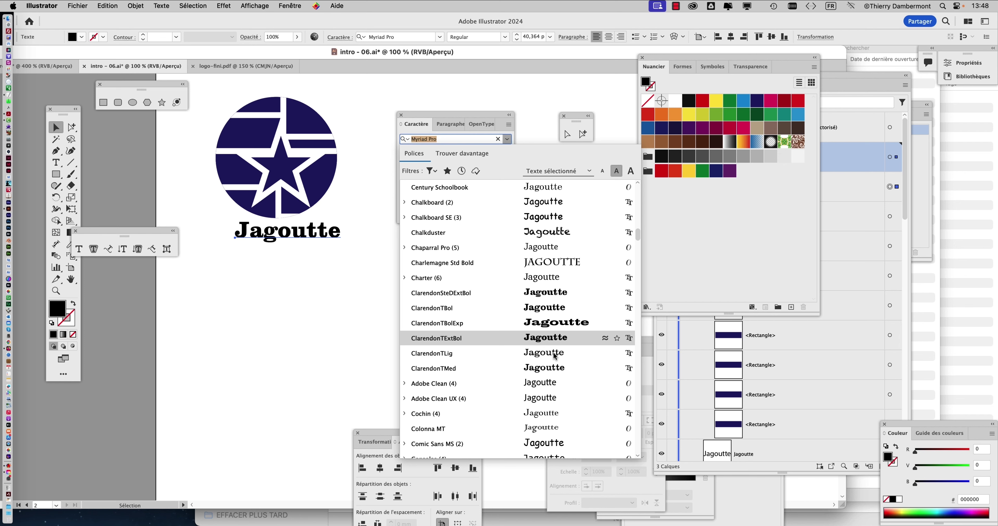
{"action": "scroll", "coordinate": [554, 357], "scroll_direction": "down", "scroll_amount": 3}
{"action": "scroll", "coordinate": [554, 357], "scroll_direction": "down", "scroll_amount": 4}
{"action": "scroll", "coordinate": [554, 357], "scroll_direction": "down", "scroll_amount": 3}
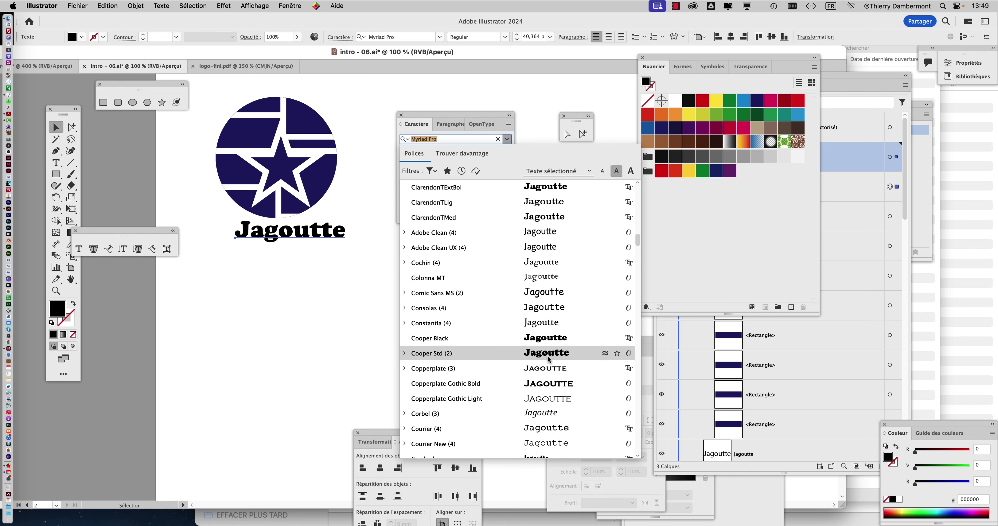
Set the Jagoutte text to Copperplate Gothic Bold, keeping the Regular style.
{"action": "left_click", "coordinate": [549, 383]}
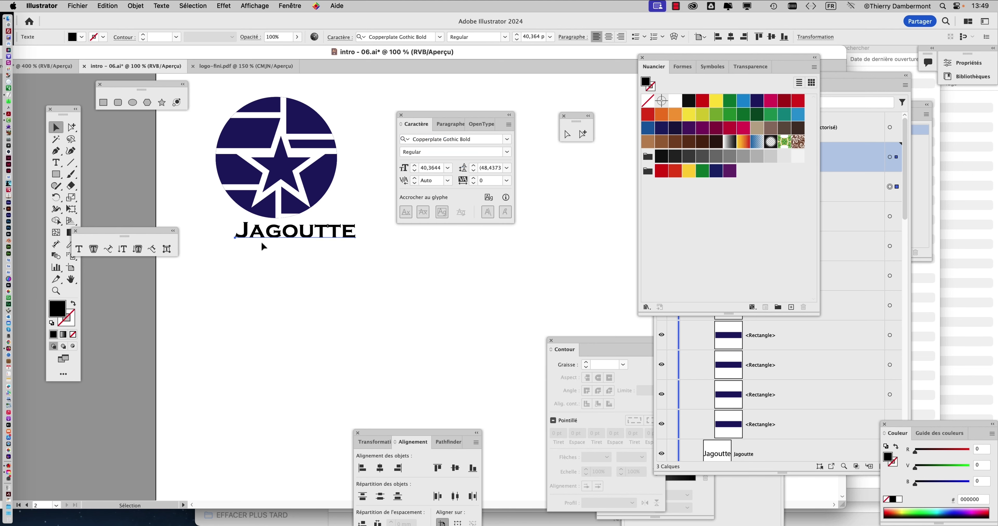
{"action": "scroll", "coordinate": [261, 236], "scroll_direction": "up", "scroll_amount": 1}
{"action": "mouse_move", "coordinate": [411, 114]}
{"action": "left_mouse_down"}
{"action": "mouse_move", "coordinate": [484, 116]}
{"action": "mouse_move", "coordinate": [442, 98]}
{"action": "left_mouse_up"}
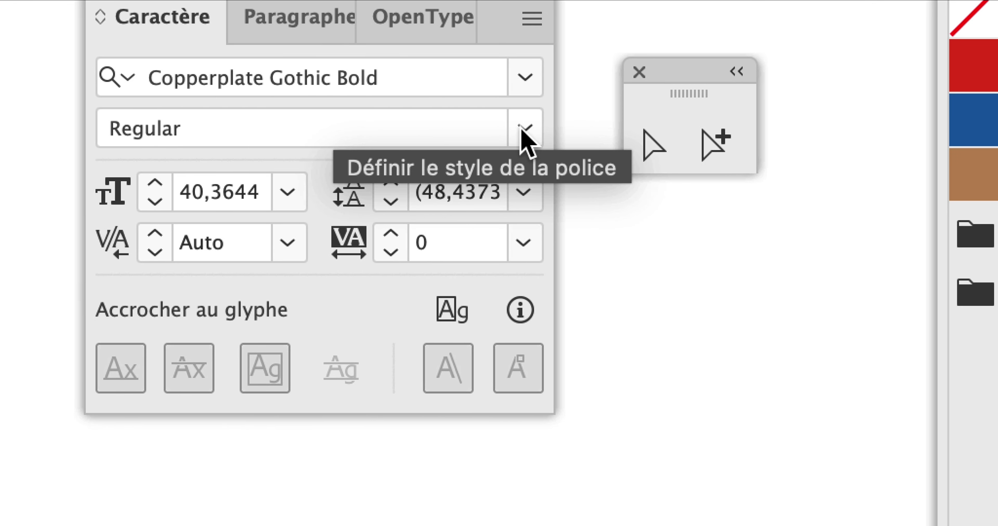
{"action": "left_click", "coordinate": [523, 130]}
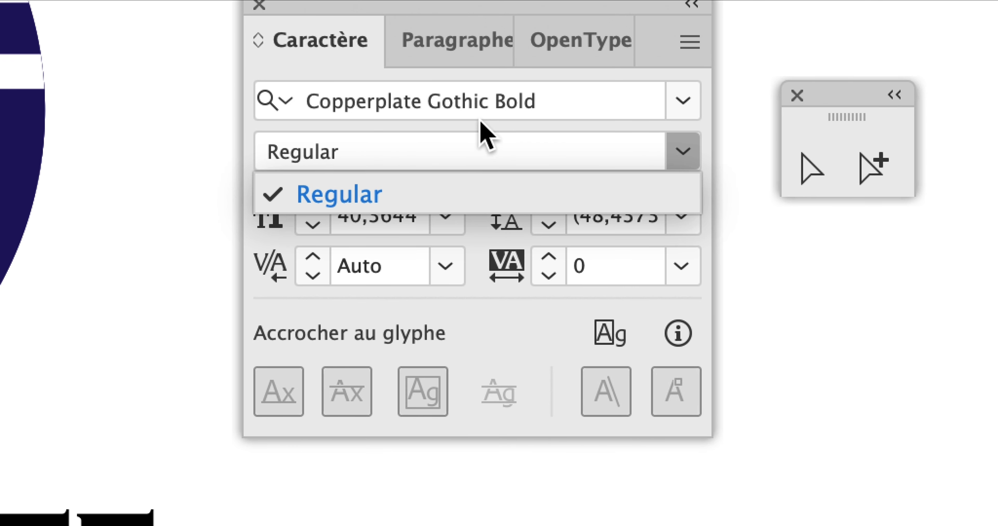
{"action": "left_click", "coordinate": [481, 116]}
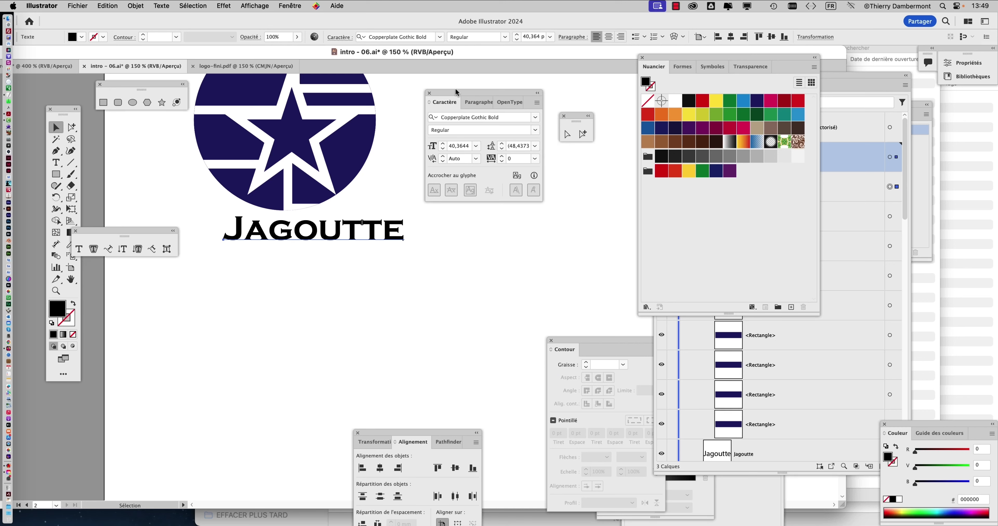
Zoom in on the Jagoutte wordmark and move the floating panels clear of it.
{"action": "left_click_drag", "start_coordinate": [453, 91], "coordinate": [513, 84]}
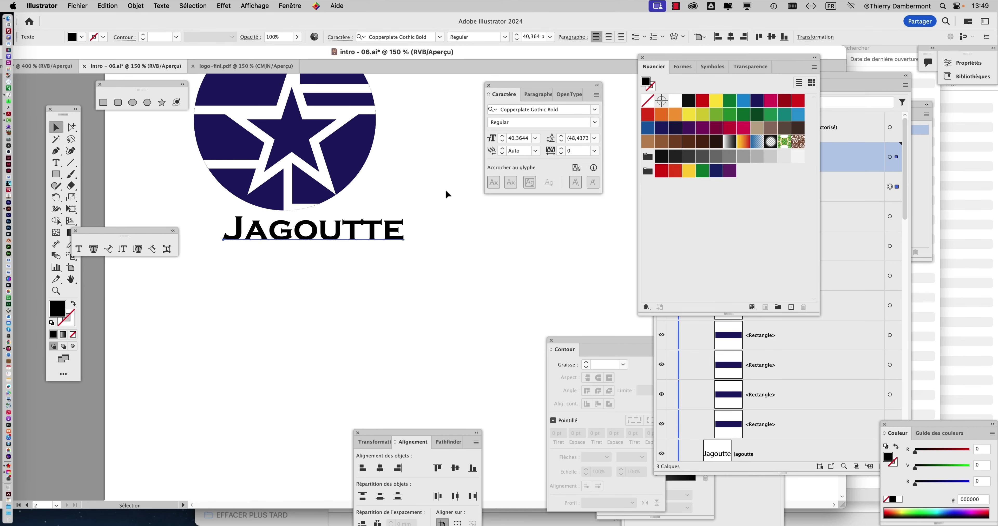
{"action": "key", "text": "super+equal"}
{"action": "key", "text": "super+equal"}
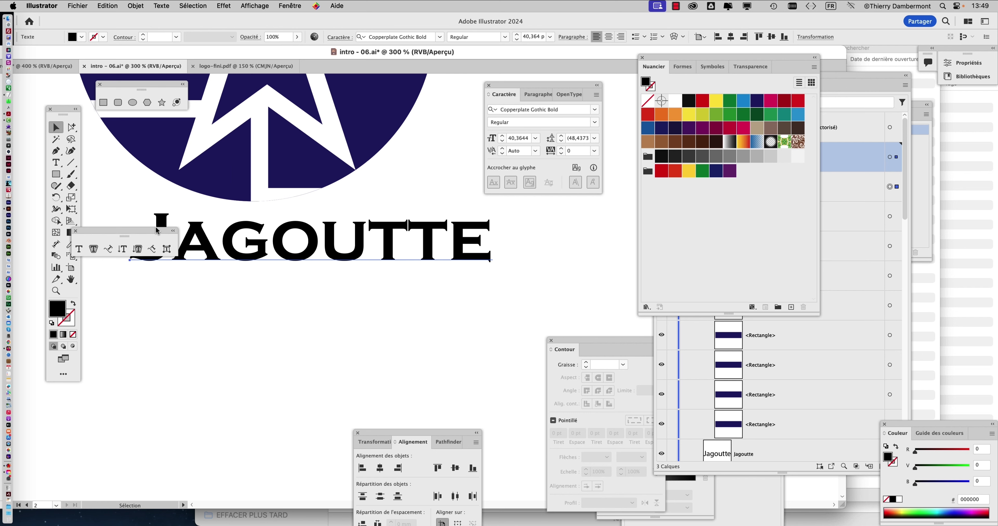
{"action": "left_click_drag", "start_coordinate": [157, 232], "coordinate": [203, 338]}
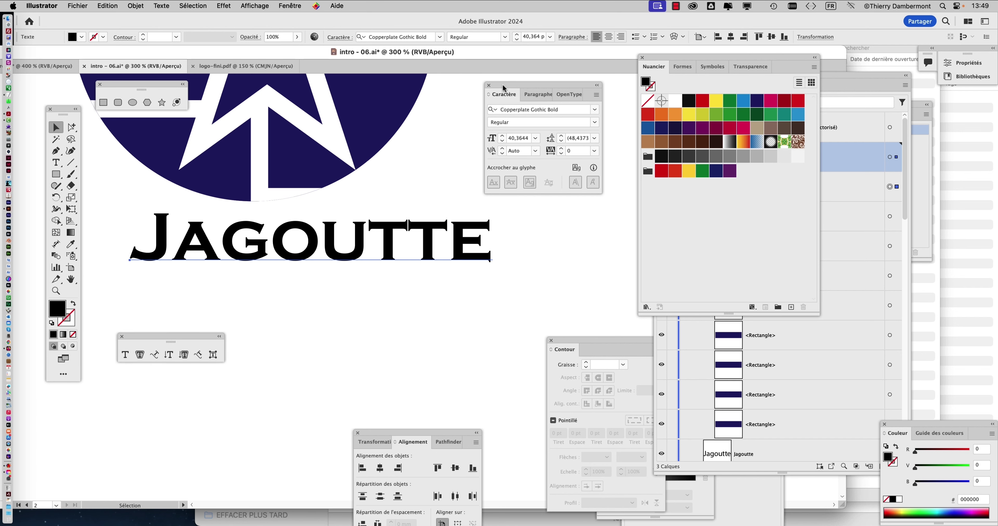
{"action": "left_click_drag", "start_coordinate": [503, 88], "coordinate": [444, 84]}
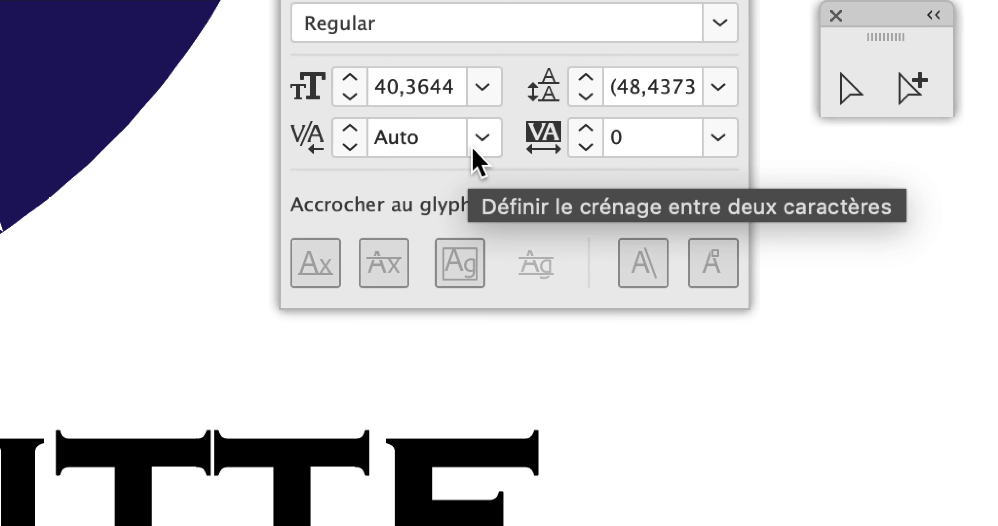
Set Jagoutte's kerning to Optique, briefly trying Métrique before returning to Optique.
{"action": "left_click", "coordinate": [519, 140]}
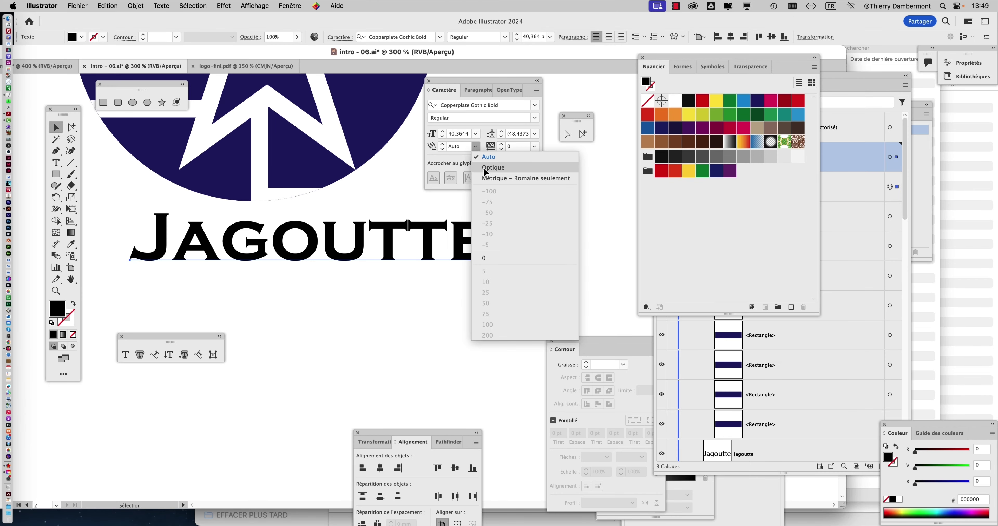
{"action": "left_click", "coordinate": [485, 167]}
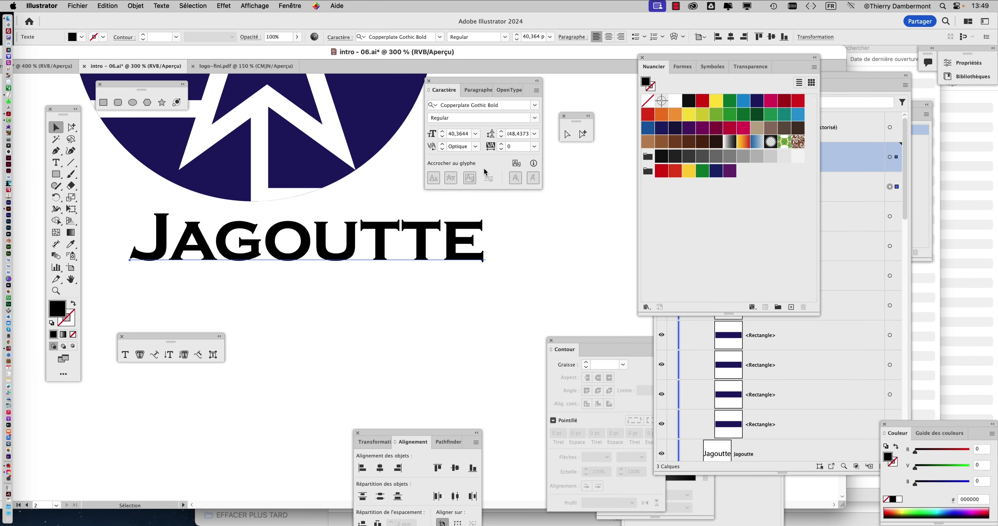
{"action": "left_click", "coordinate": [476, 146]}
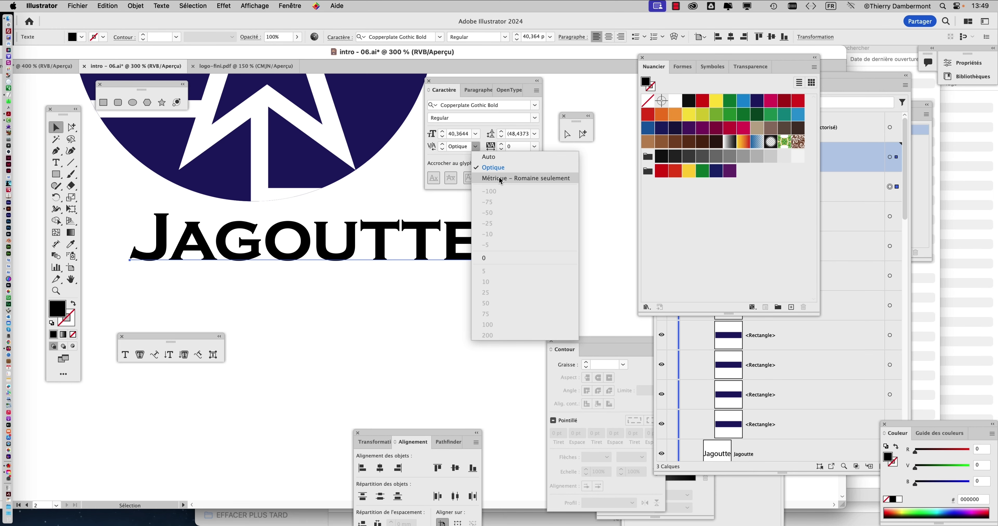
{"action": "left_click", "coordinate": [500, 179]}
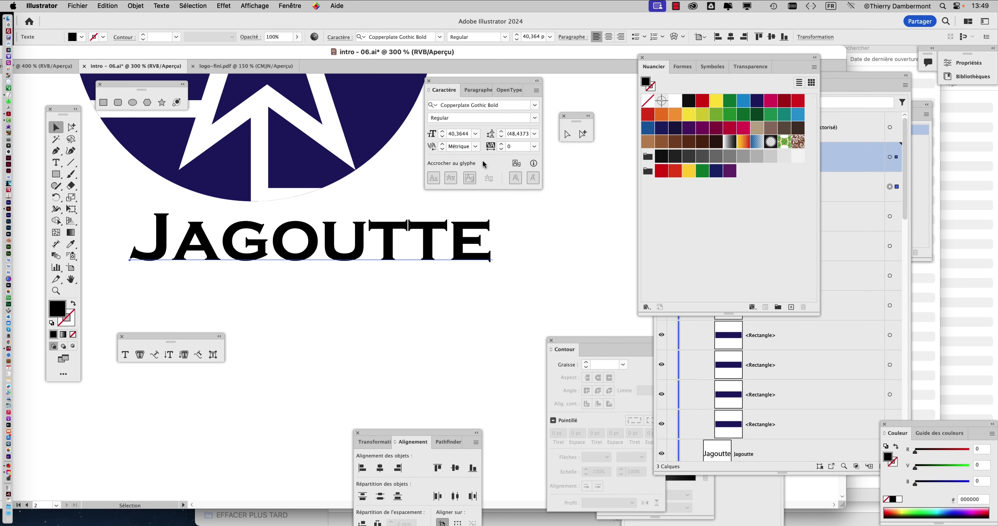
{"action": "left_click", "coordinate": [476, 147]}
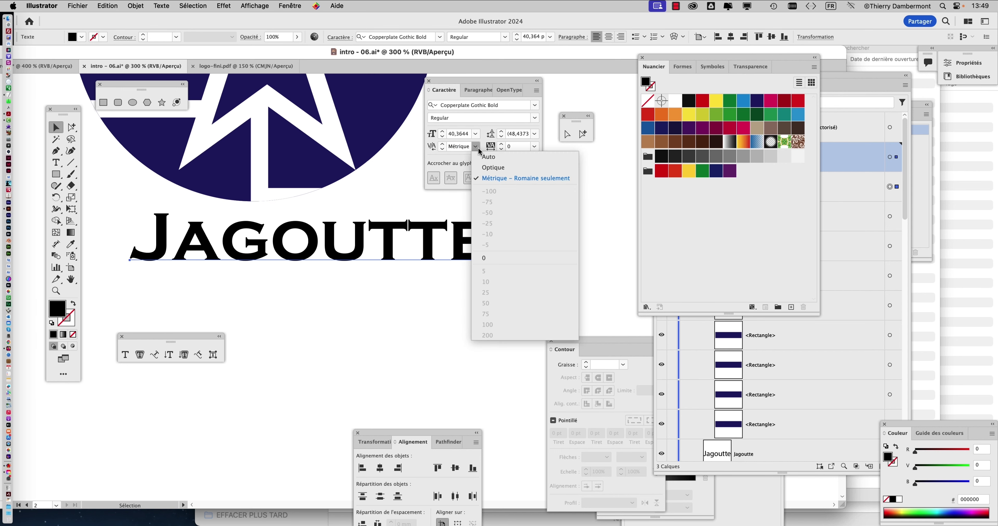
{"action": "left_click", "coordinate": [482, 168]}
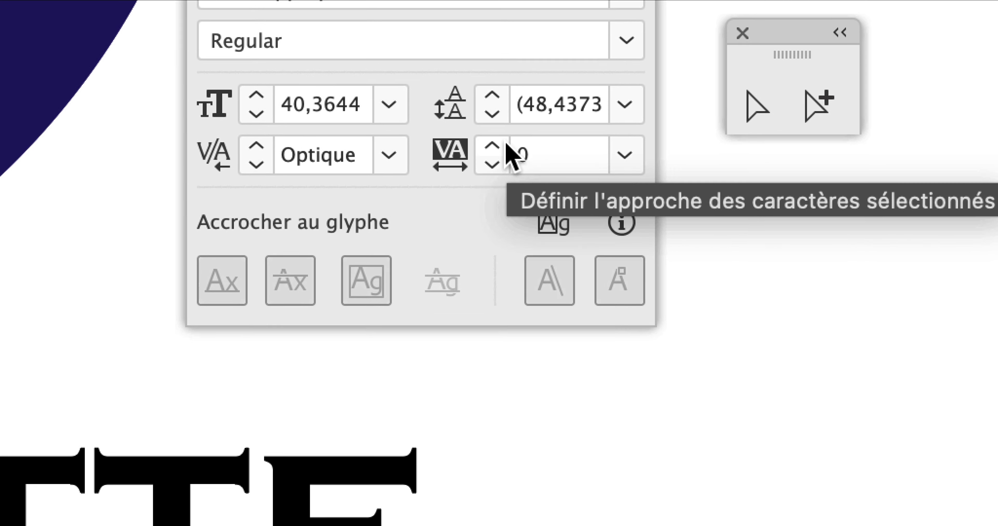
Widen the Jagoutte tracking step by step up to 190, zooming out to see the logo.
{"action": "left_click", "coordinate": [475, 136]}
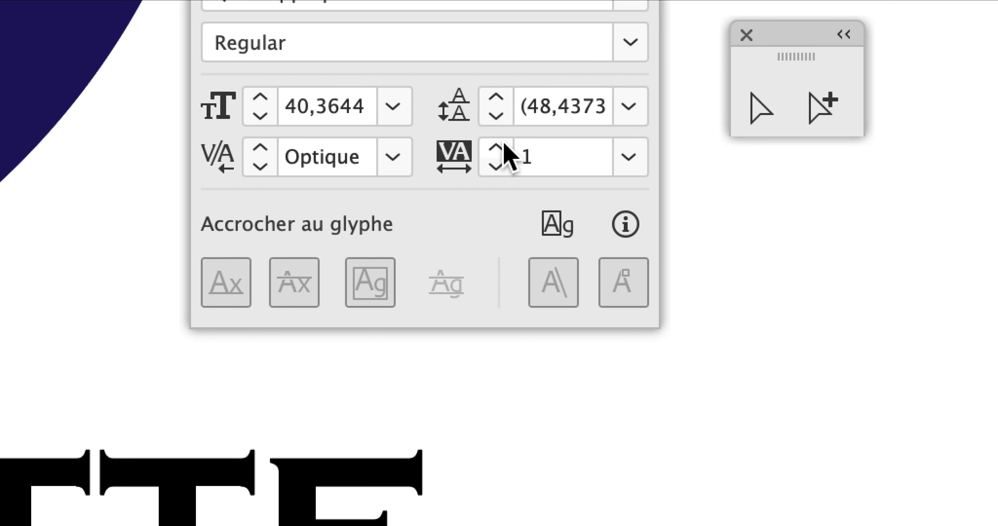
{"action": "left_click", "coordinate": [474, 136]}
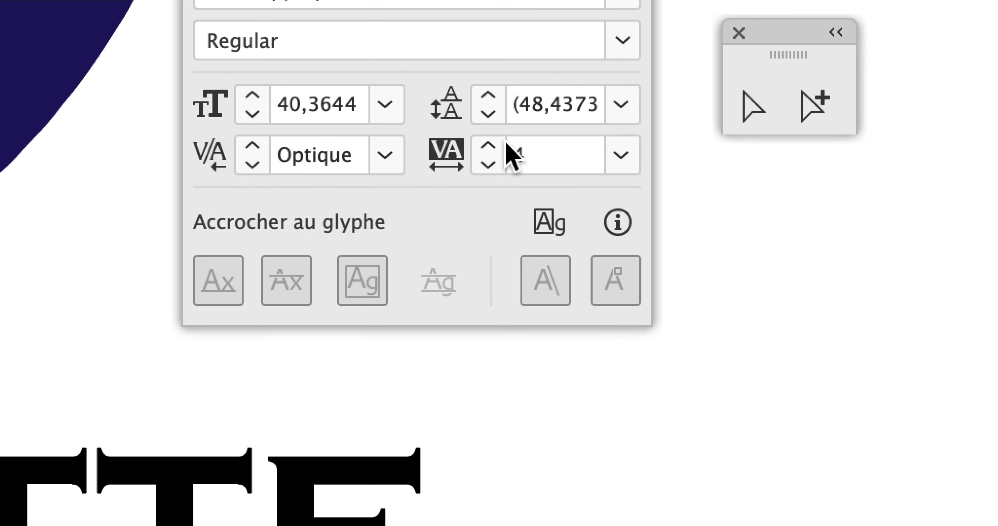
{"action": "left_click", "coordinate": [503, 146]}
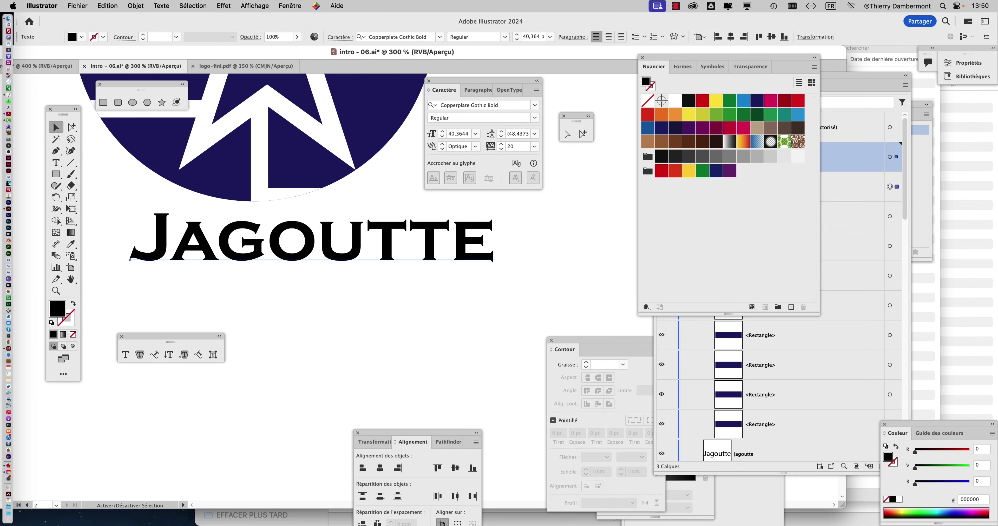
{"action": "left_click", "coordinate": [502, 144]}
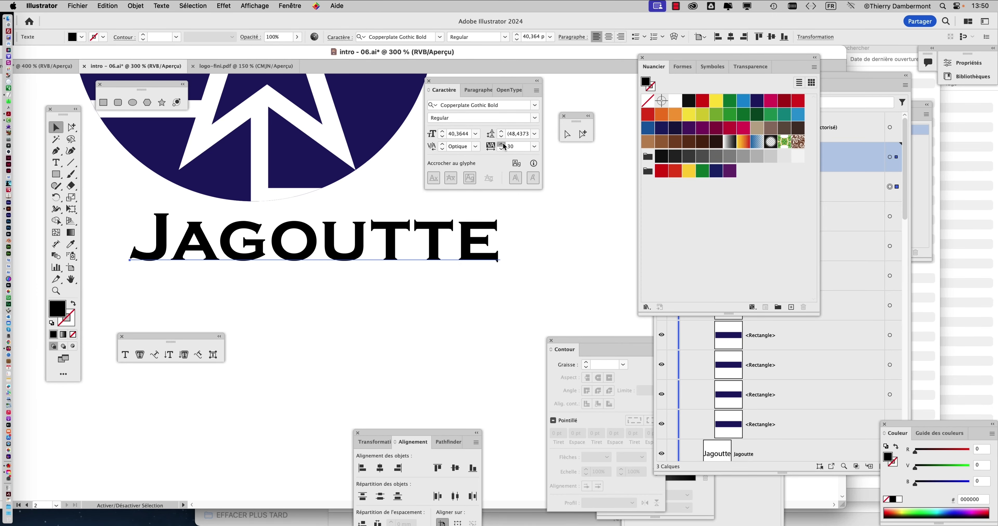
{"action": "left_click", "coordinate": [503, 144]}
{"action": "type", "text": "60"}
{"action": "key", "text": "super+minus"}
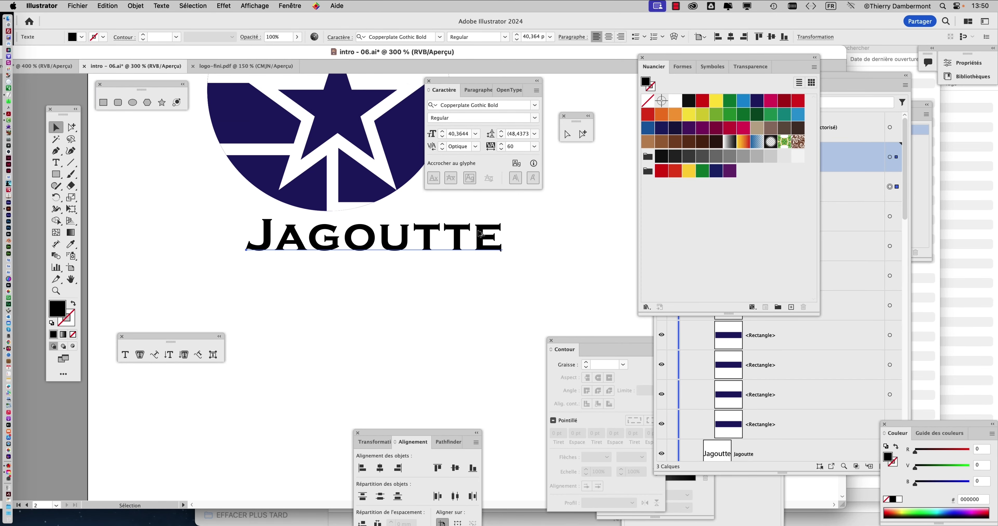
{"action": "left_click", "coordinate": [502, 145]}
{"action": "left_click", "coordinate": [502, 144]}
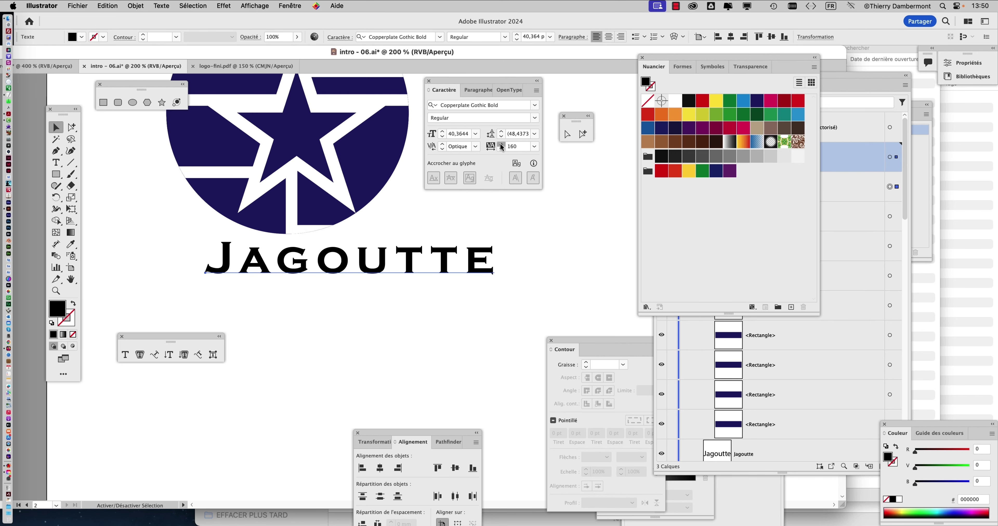
{"action": "left_click", "coordinate": [501, 145]}
{"action": "left_click", "coordinate": [501, 144]}
Bring the tracking back down to 20, briefly testing 30 and 40.
{"action": "left_click", "coordinate": [501, 149]}
{"action": "left_click", "coordinate": [502, 148]}
{"action": "left_click", "coordinate": [501, 149]}
{"action": "left_click", "coordinate": [501, 150]}
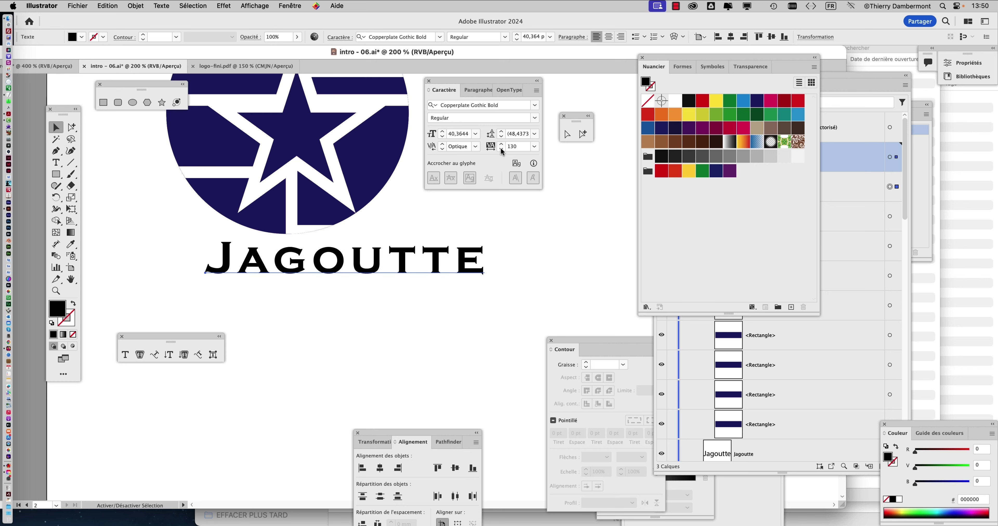
{"action": "left_click", "coordinate": [501, 149]}
{"action": "left_click", "coordinate": [500, 149]}
{"action": "left_click", "coordinate": [500, 150]}
{"action": "left_click", "coordinate": [501, 150]}
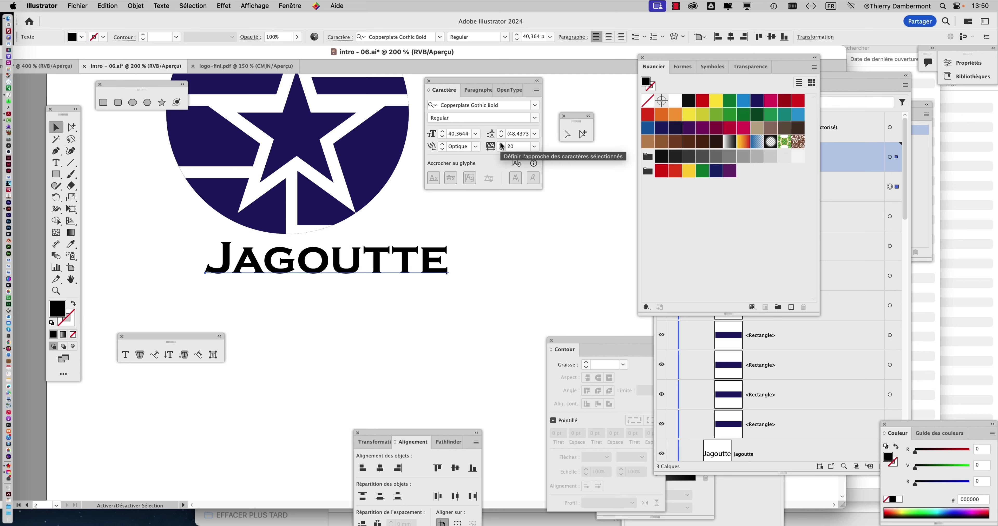
{"action": "left_click", "coordinate": [501, 144]}
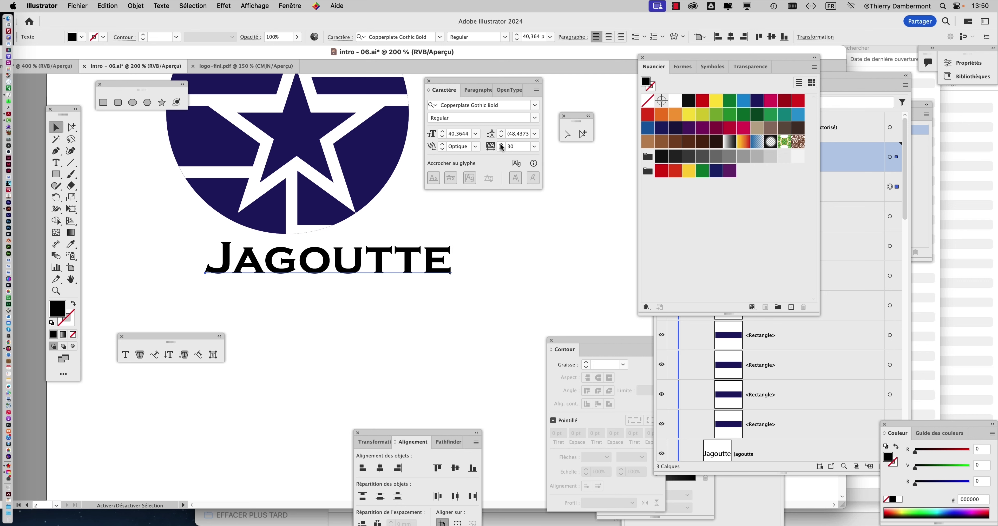
{"action": "left_click", "coordinate": [501, 148]}
{"action": "left_click", "coordinate": [501, 150]}
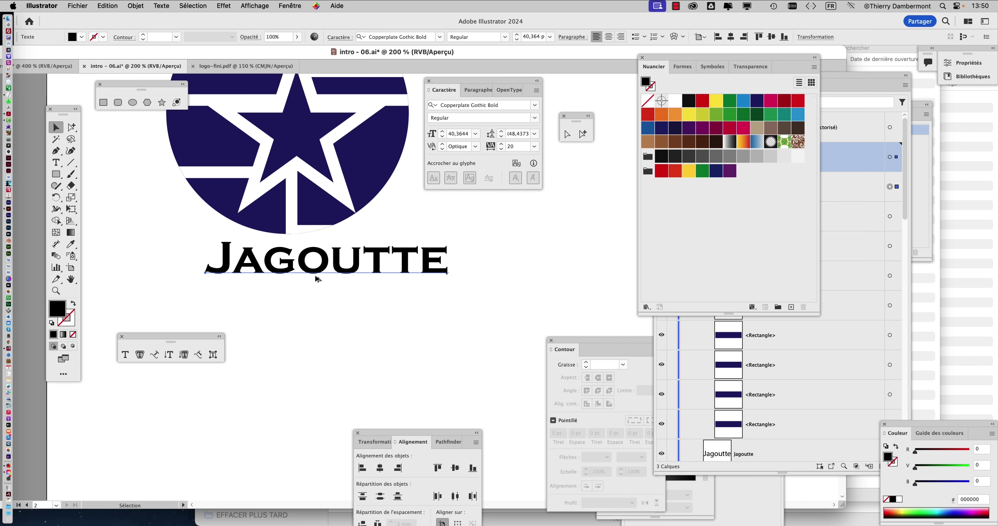
{"action": "scroll", "coordinate": [315, 277], "scroll_direction": "up", "scroll_amount": 1}
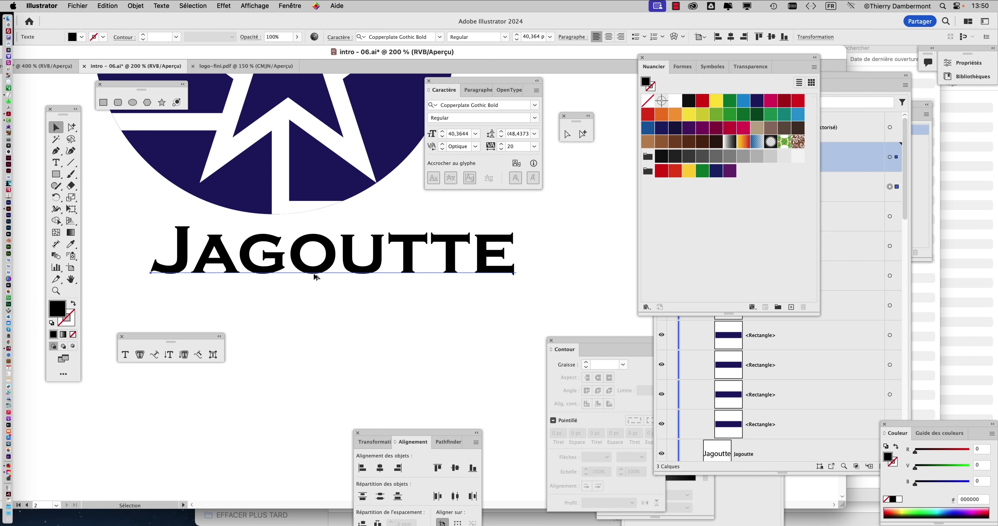
{"action": "left_click", "coordinate": [56, 163]}
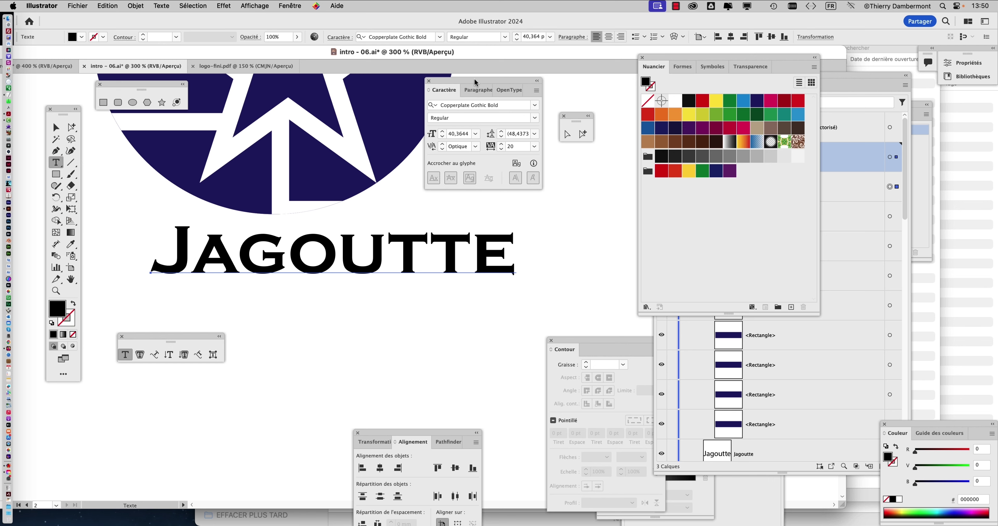
Switch to Firefox's Bing image results for 'high fashion logo' as design reference.
{"action": "key", "text": "super+Tab"}
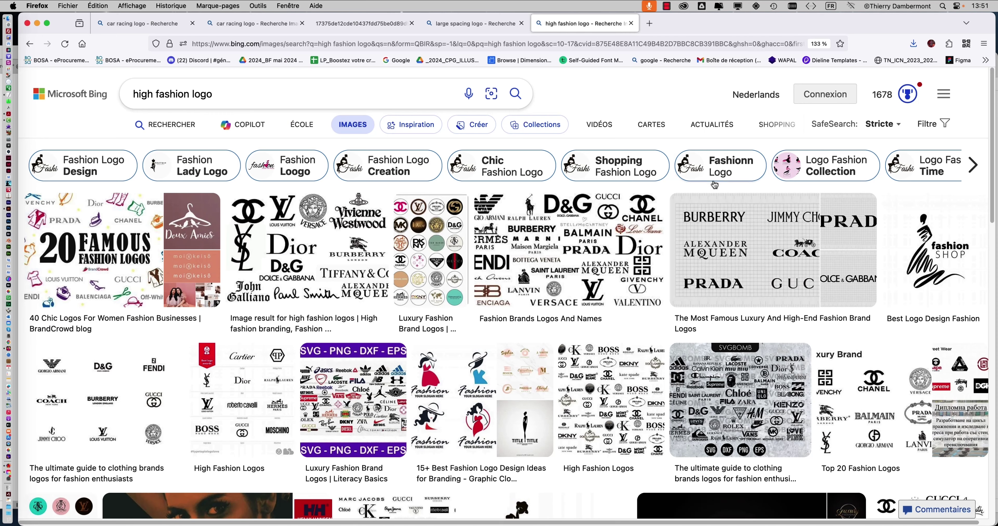
{"action": "left_click_drag", "start_coordinate": [225, 95], "coordinate": [153, 96]}
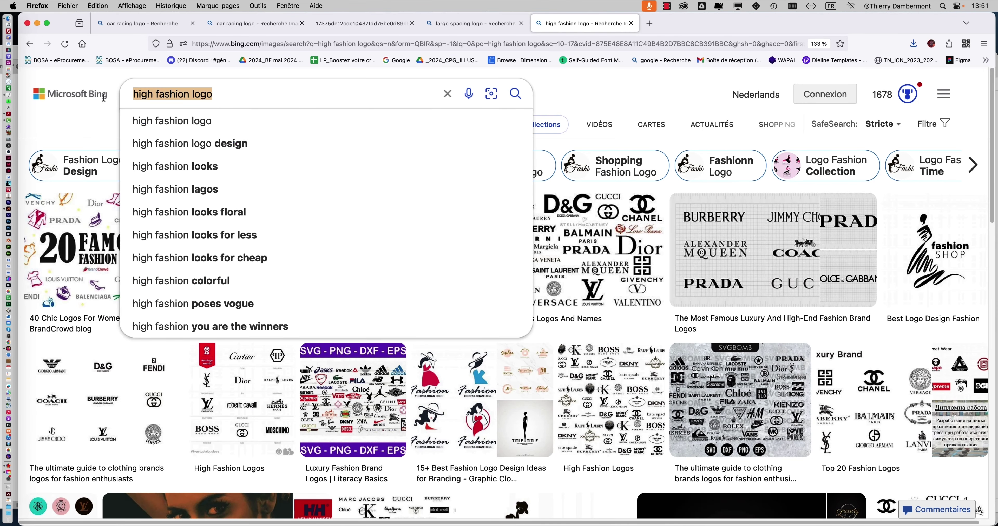
{"action": "left_click", "coordinate": [93, 113]}
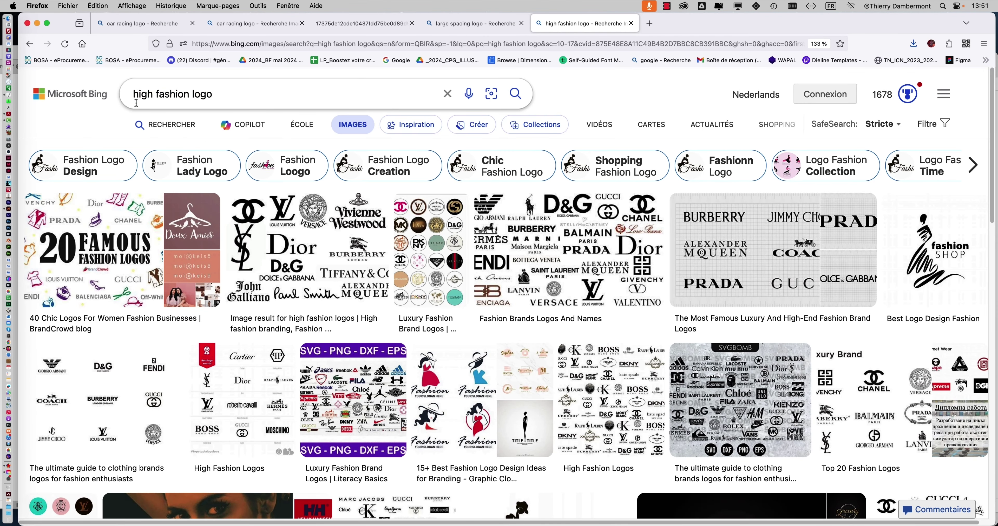
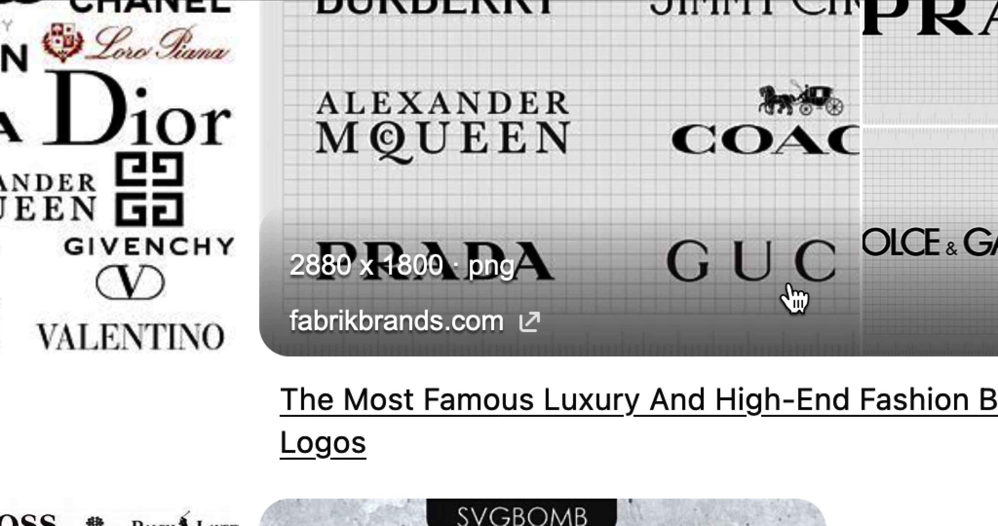
Try viewing the luxury brand logos sheet full-size, then close the image preview.
{"action": "left_click", "coordinate": [789, 288]}
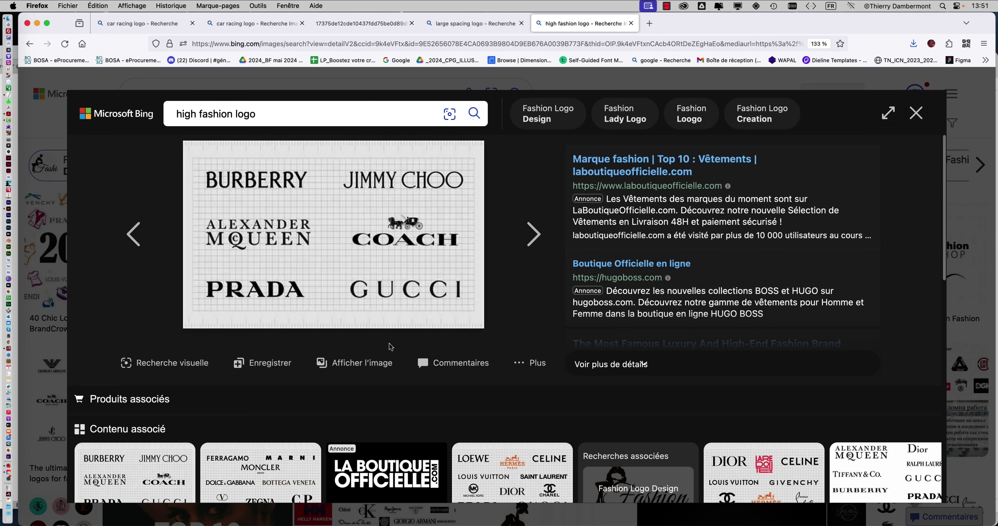
{"action": "left_click", "coordinate": [387, 364]}
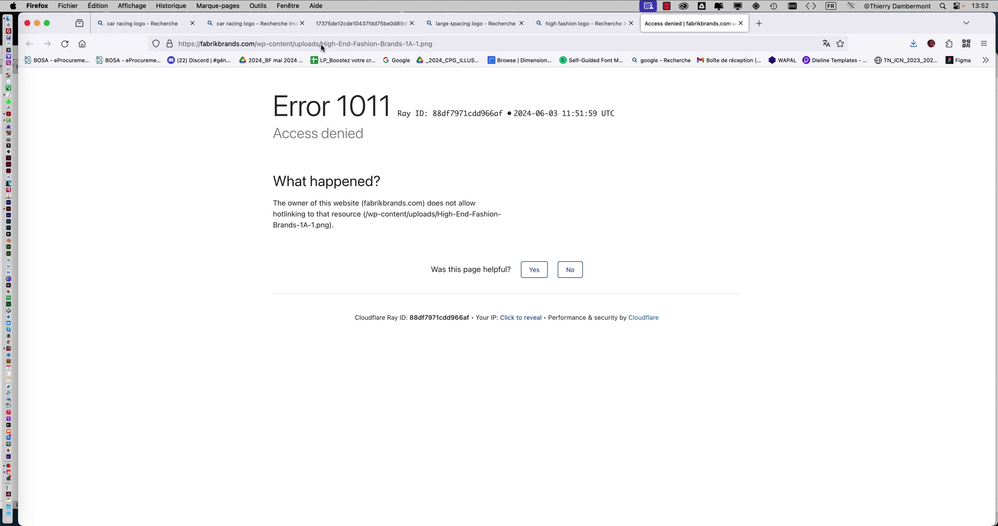
{"action": "left_click", "coordinate": [620, 22]}
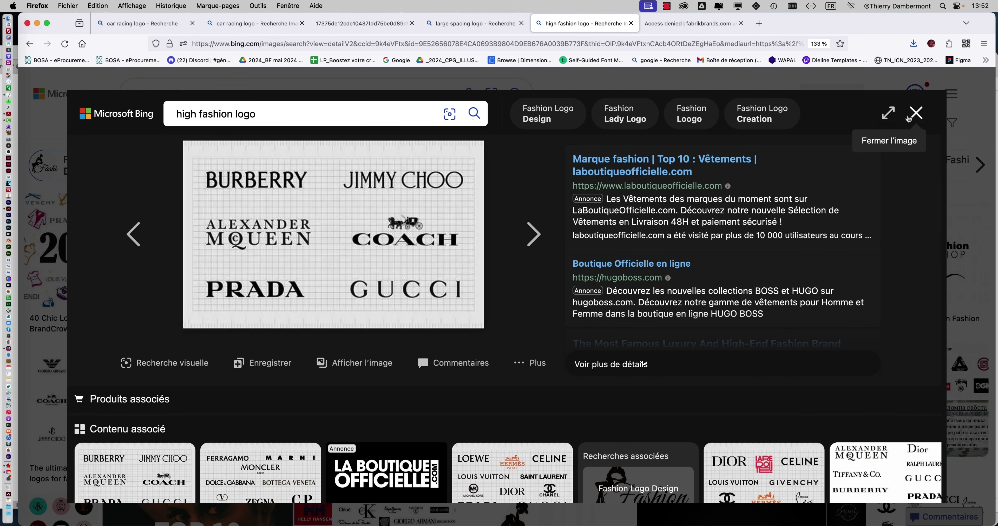
{"action": "left_click", "coordinate": [916, 113]}
Scroll down through the high fashion logo image results.
{"action": "scroll", "coordinate": [649, 203], "scroll_direction": "down", "scroll_amount": 1}
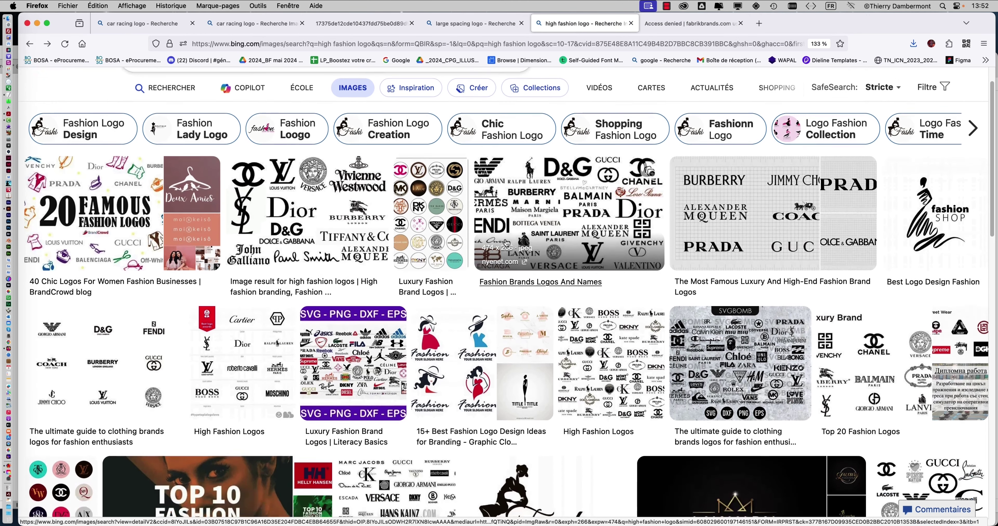
{"action": "scroll", "coordinate": [465, 217], "scroll_direction": "down", "scroll_amount": 2}
{"action": "scroll", "coordinate": [341, 231], "scroll_direction": "down", "scroll_amount": 2}
{"action": "scroll", "coordinate": [341, 231], "scroll_direction": "down", "scroll_amount": 2}
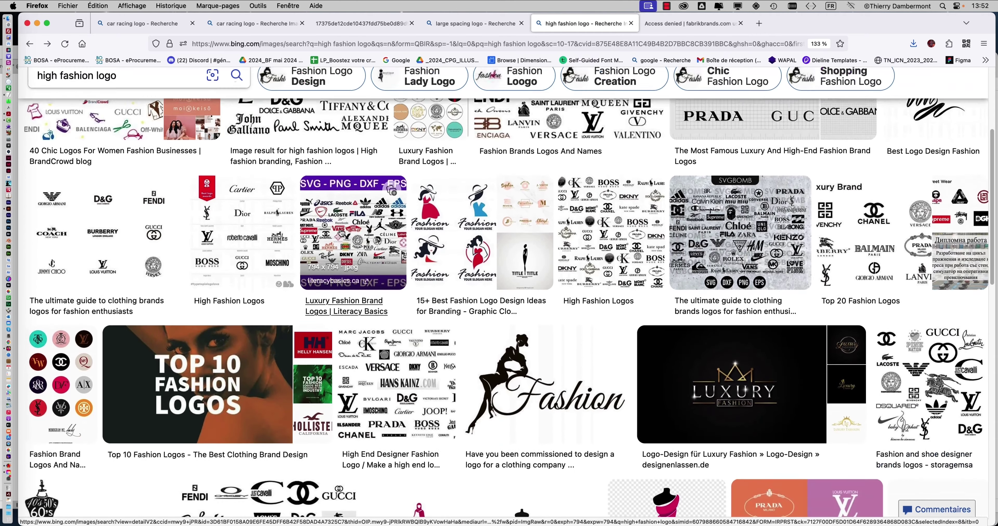
{"action": "scroll", "coordinate": [637, 329], "scroll_direction": "down", "scroll_amount": 1}
{"action": "scroll", "coordinate": [637, 329], "scroll_direction": "down", "scroll_amount": 2}
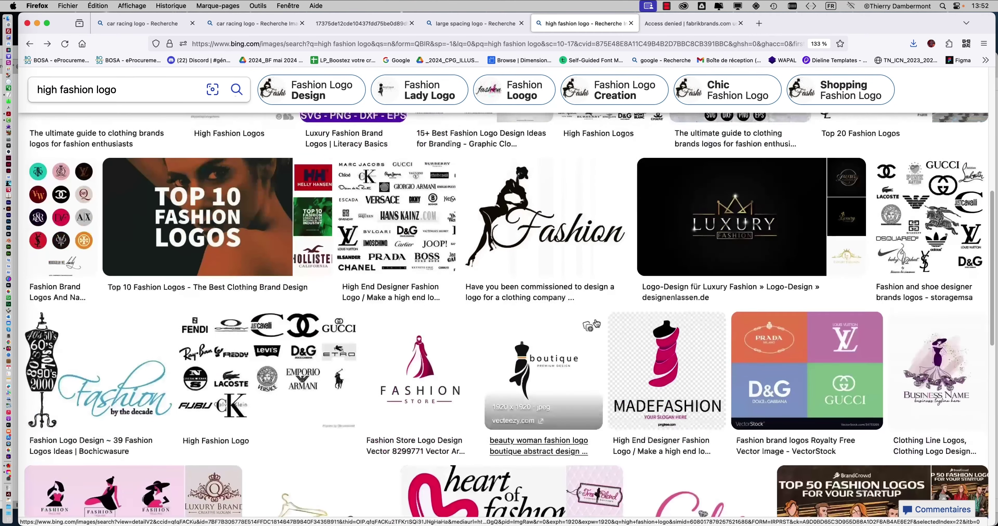
{"action": "scroll", "coordinate": [604, 321], "scroll_direction": "down", "scroll_amount": 1}
{"action": "scroll", "coordinate": [594, 320], "scroll_direction": "down", "scroll_amount": 1}
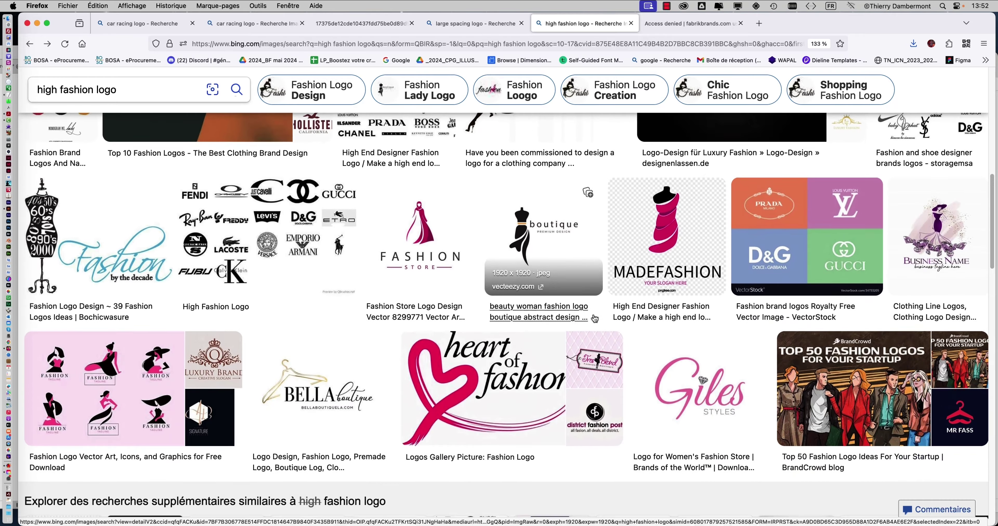
{"action": "scroll", "coordinate": [594, 319], "scroll_direction": "down", "scroll_amount": 2}
{"action": "scroll", "coordinate": [594, 320], "scroll_direction": "down", "scroll_amount": 2}
{"action": "scroll", "coordinate": [595, 319], "scroll_direction": "down", "scroll_amount": 1}
{"action": "scroll", "coordinate": [595, 320], "scroll_direction": "down", "scroll_amount": 2}
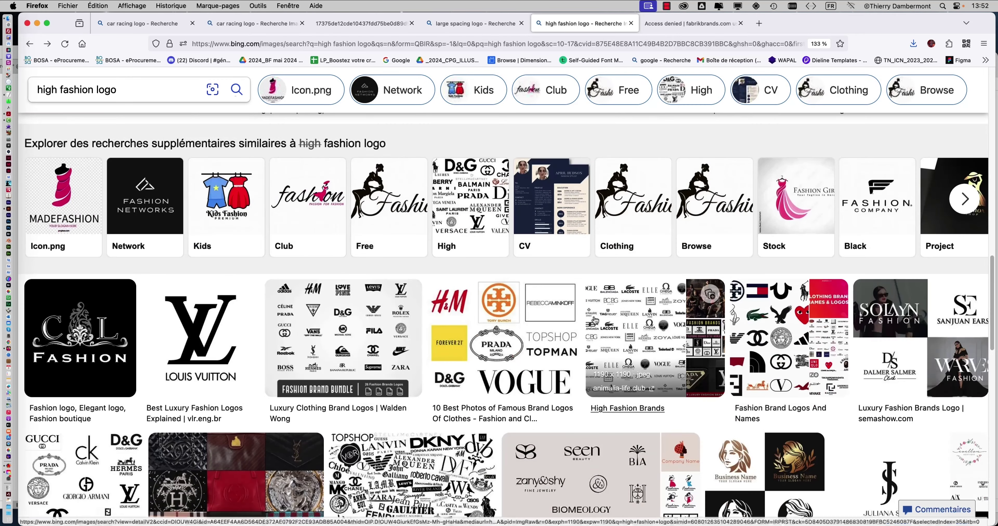
{"action": "scroll", "coordinate": [593, 322], "scroll_direction": "down", "scroll_amount": 1}
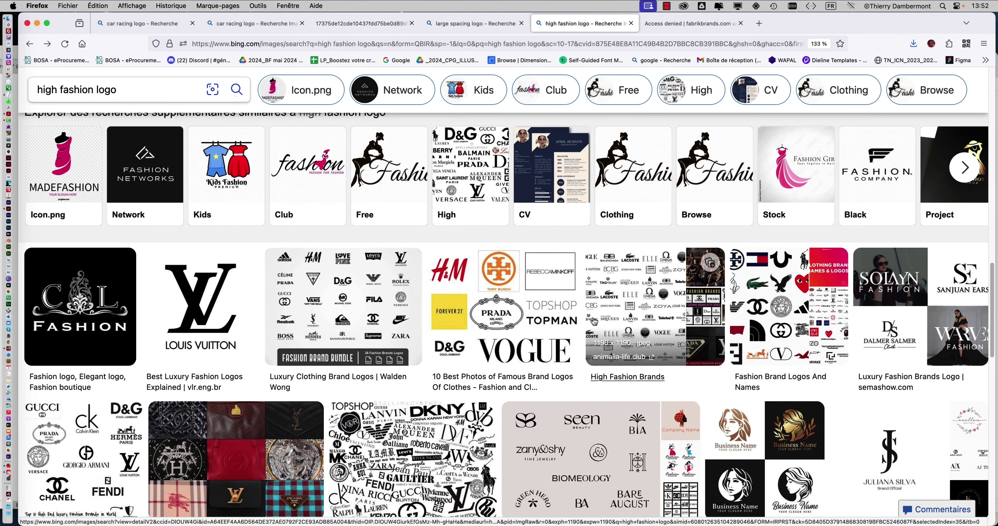
{"action": "scroll", "coordinate": [594, 321], "scroll_direction": "down", "scroll_amount": 1}
{"action": "scroll", "coordinate": [594, 321], "scroll_direction": "down", "scroll_amount": 1}
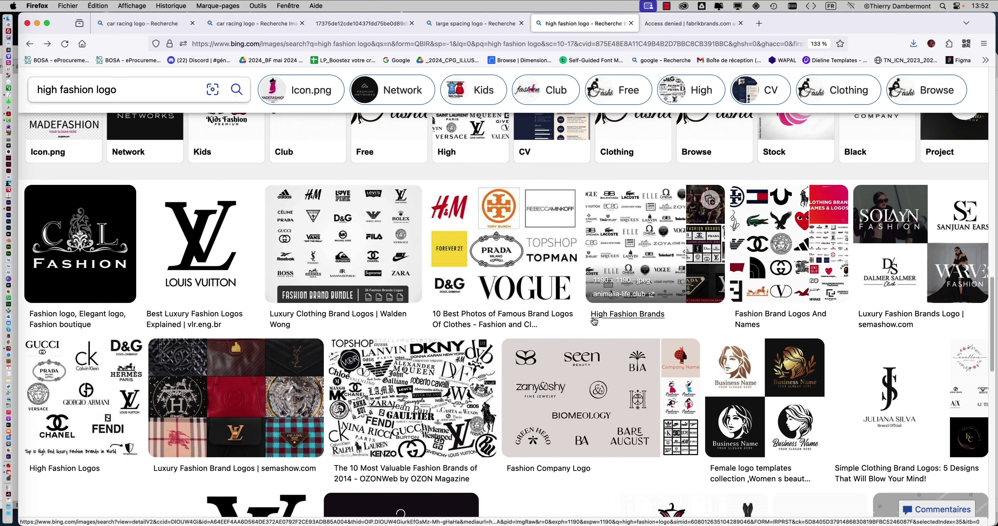
{"action": "scroll", "coordinate": [594, 321], "scroll_direction": "down", "scroll_amount": 1}
{"action": "scroll", "coordinate": [593, 321], "scroll_direction": "down", "scroll_amount": 3}
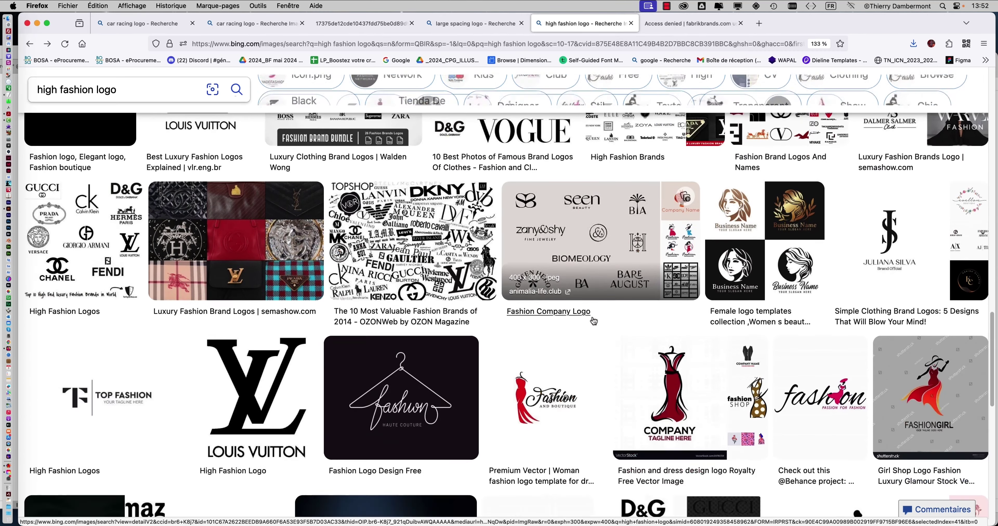
{"action": "scroll", "coordinate": [593, 321], "scroll_direction": "down", "scroll_amount": 3}
{"action": "scroll", "coordinate": [593, 322], "scroll_direction": "down", "scroll_amount": 3}
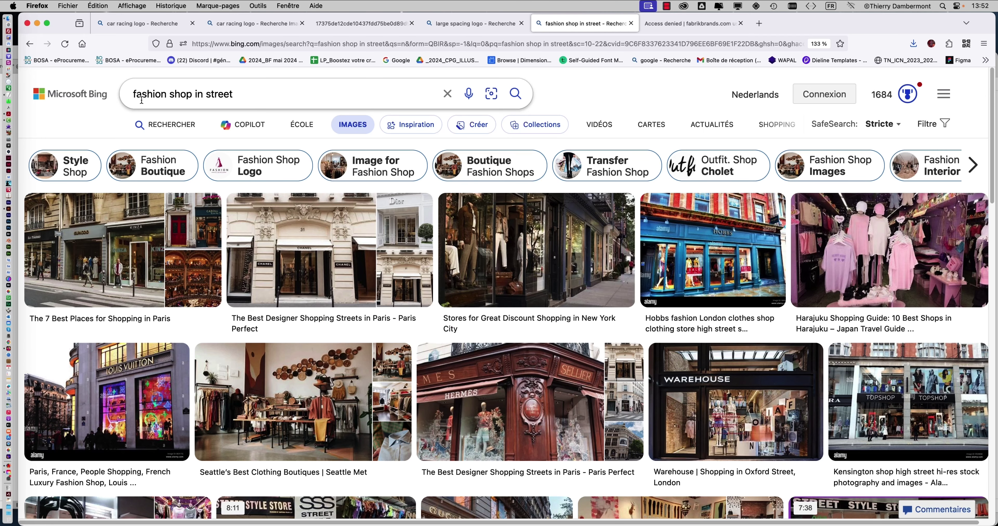
{"action": "left_click", "coordinate": [324, 258]}
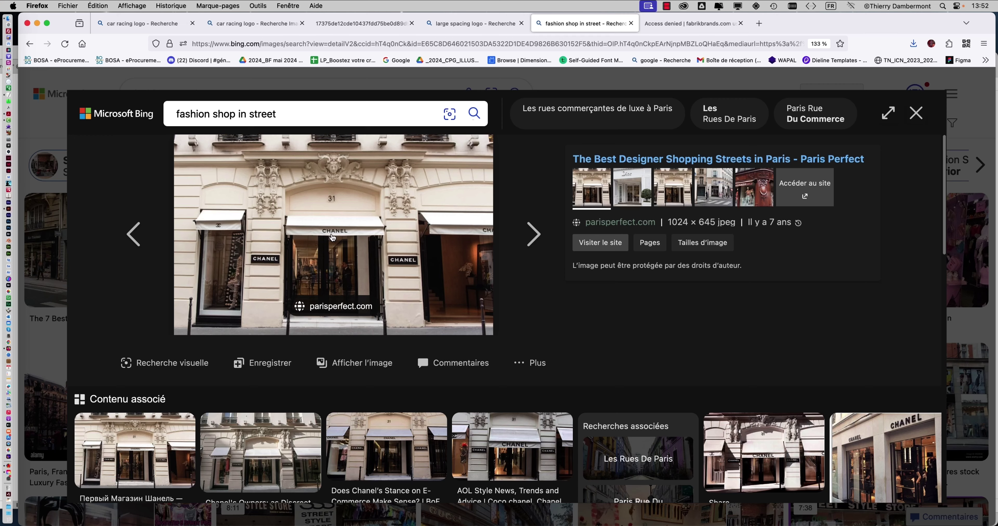
{"action": "left_click", "coordinate": [909, 116]}
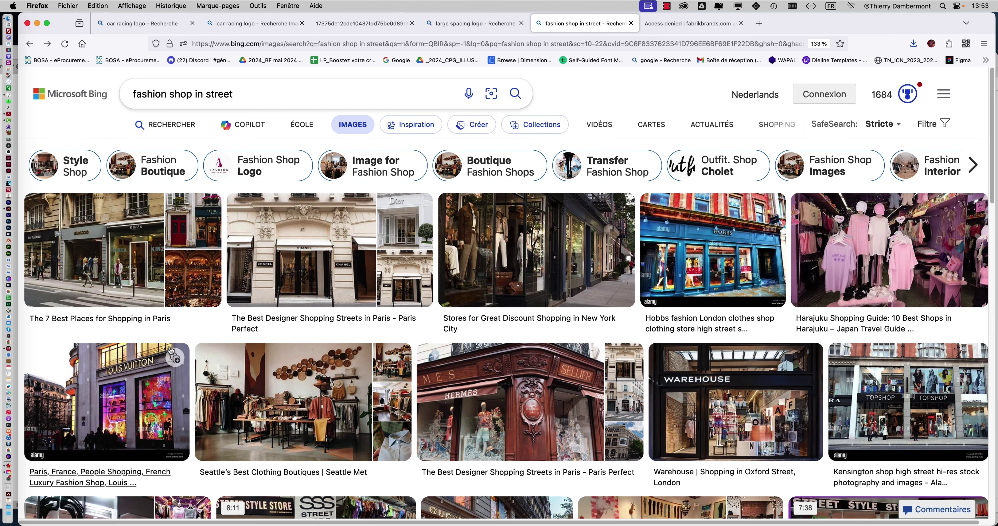
{"action": "scroll", "coordinate": [150, 341], "scroll_direction": "down", "scroll_amount": 2}
{"action": "scroll", "coordinate": [151, 342], "scroll_direction": "down", "scroll_amount": 5}
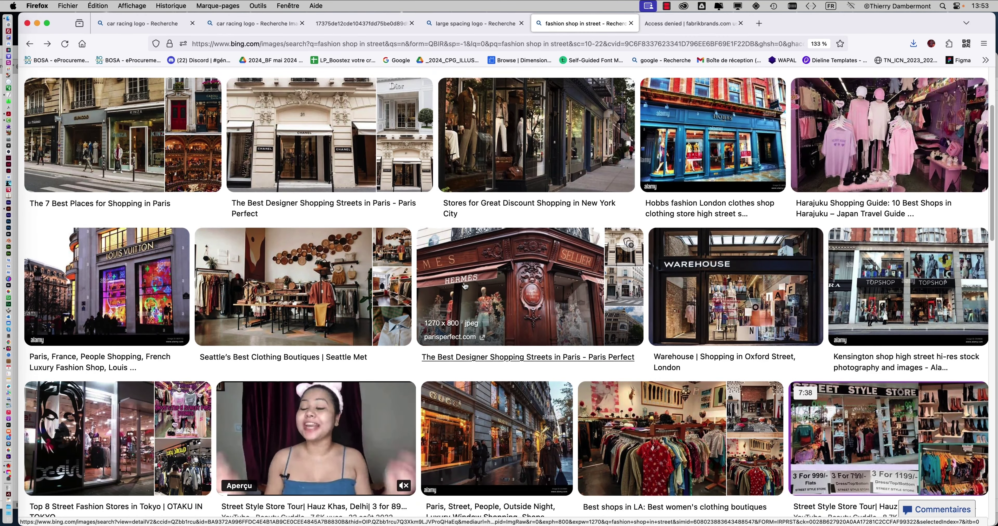
{"action": "left_click", "coordinate": [477, 285]}
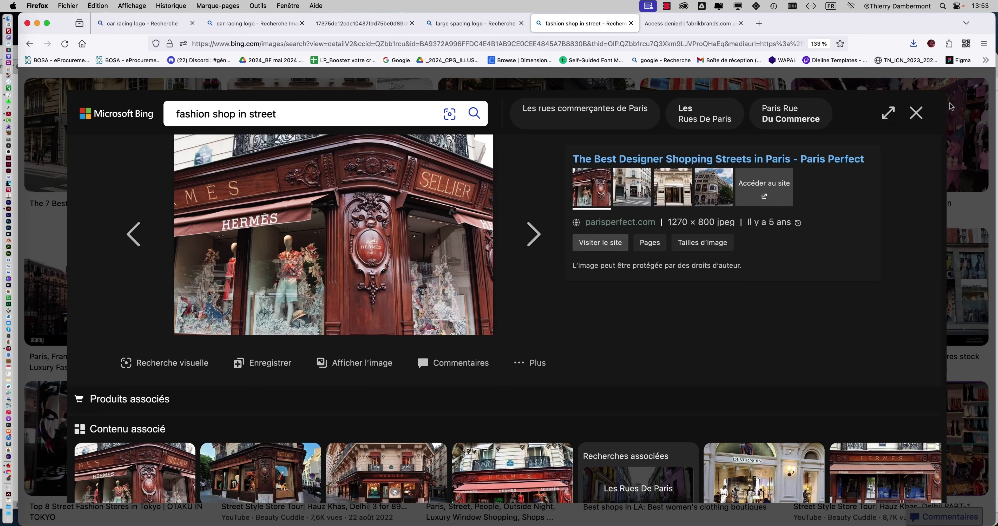
{"action": "left_click", "coordinate": [916, 113]}
{"action": "scroll", "coordinate": [512, 333], "scroll_direction": "down", "scroll_amount": 2}
{"action": "scroll", "coordinate": [512, 333], "scroll_direction": "down", "scroll_amount": 5}
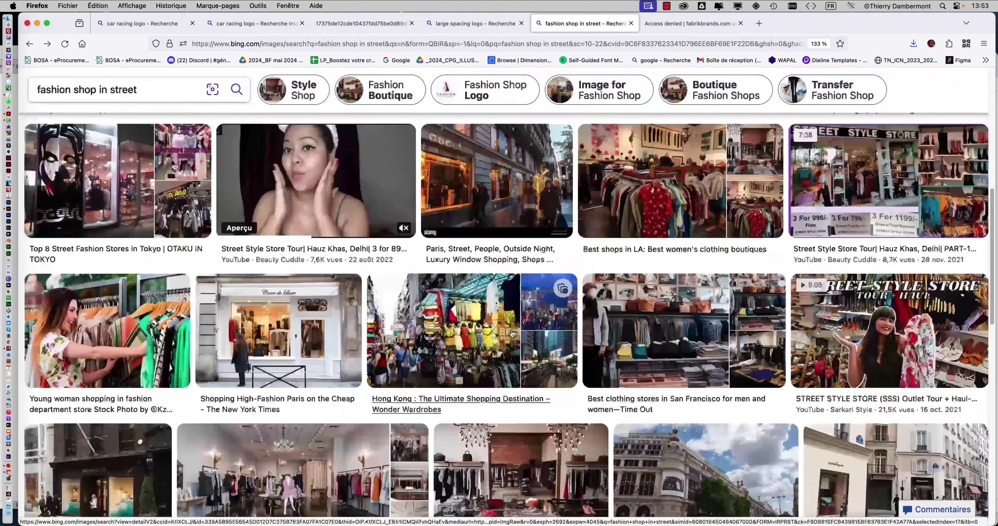
{"action": "scroll", "coordinate": [512, 332], "scroll_direction": "down", "scroll_amount": 3}
{"action": "scroll", "coordinate": [512, 334], "scroll_direction": "down", "scroll_amount": 3}
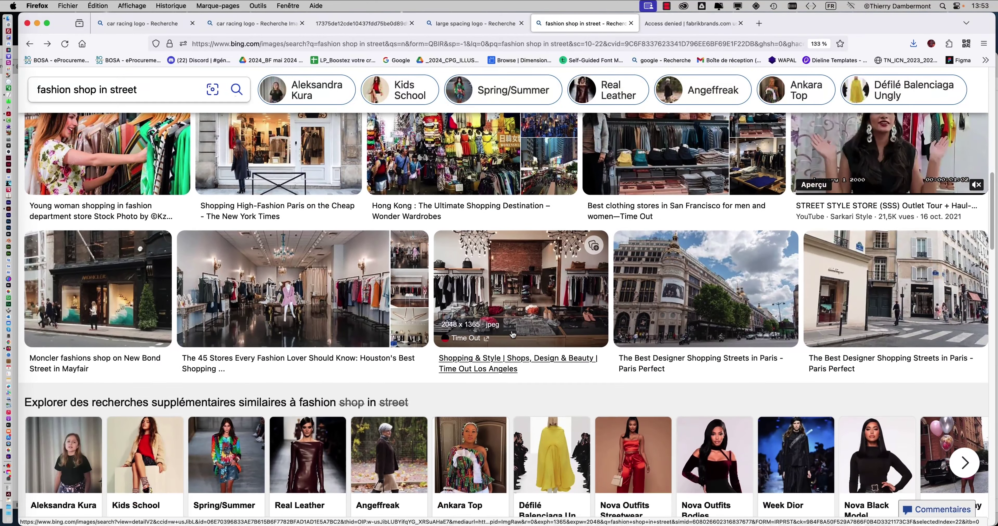
{"action": "scroll", "coordinate": [512, 334], "scroll_direction": "down", "scroll_amount": 3}
{"action": "scroll", "coordinate": [512, 335], "scroll_direction": "down", "scroll_amount": 7}
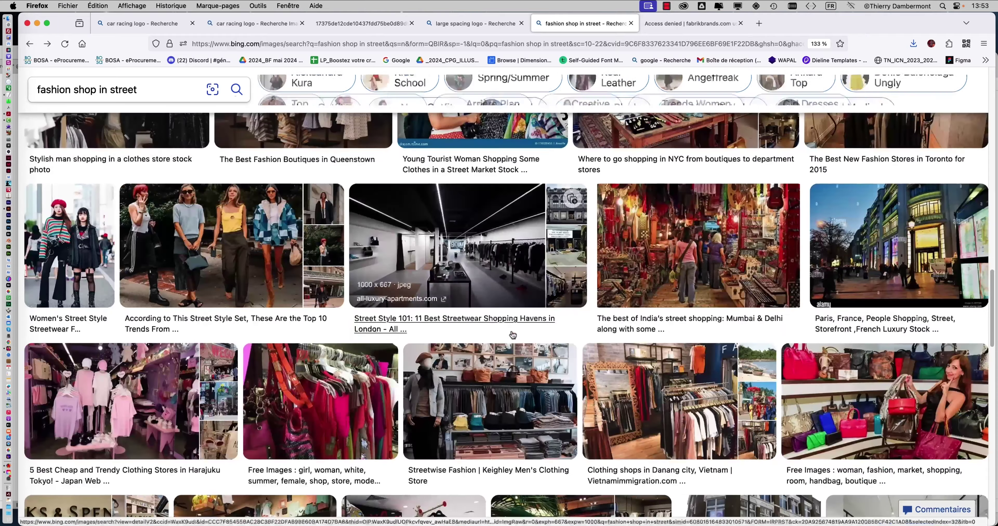
{"action": "scroll", "coordinate": [512, 334], "scroll_direction": "down", "scroll_amount": 6}
{"action": "scroll", "coordinate": [513, 333], "scroll_direction": "down", "scroll_amount": 5}
{"action": "scroll", "coordinate": [511, 334], "scroll_direction": "up", "scroll_amount": 2}
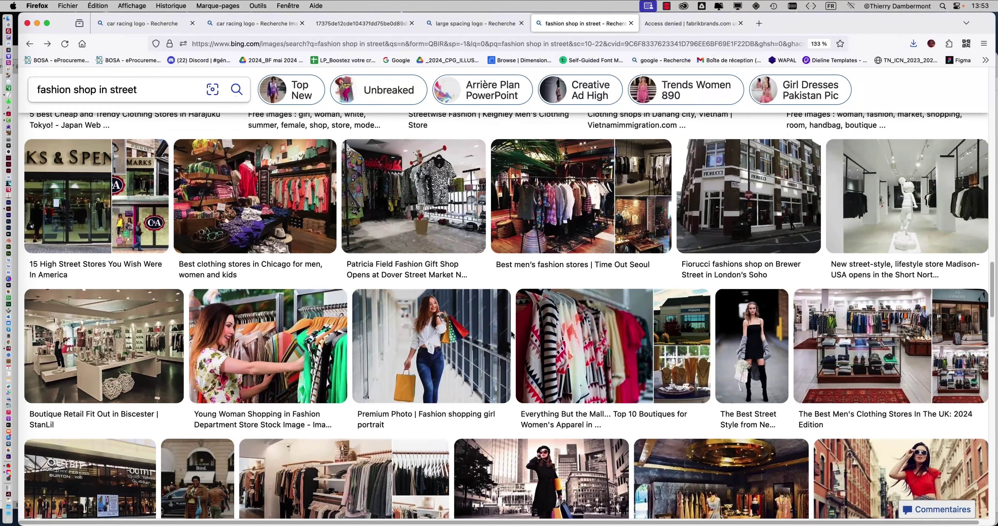
{"action": "scroll", "coordinate": [511, 334], "scroll_direction": "up", "scroll_amount": 10}
{"action": "scroll", "coordinate": [511, 334], "scroll_direction": "up", "scroll_amount": 15}
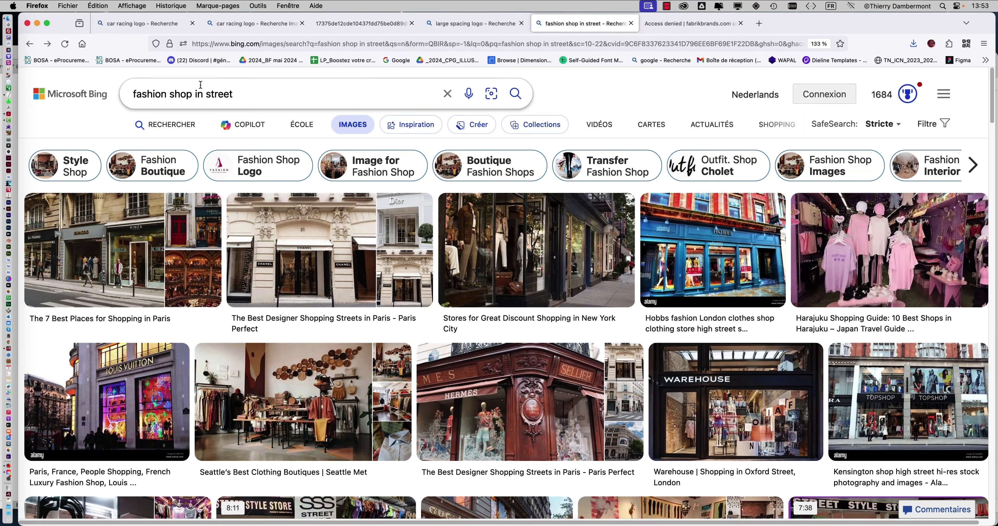
Search 'fashion shop in street logo', then refine the query to 'fashion shop street'.
{"action": "mouse_move", "coordinate": [125, 90]}
{"action": "left_click", "coordinate": [245, 94]}
{"action": "type", "text": "logo"}
{"action": "key", "text": "Return"}
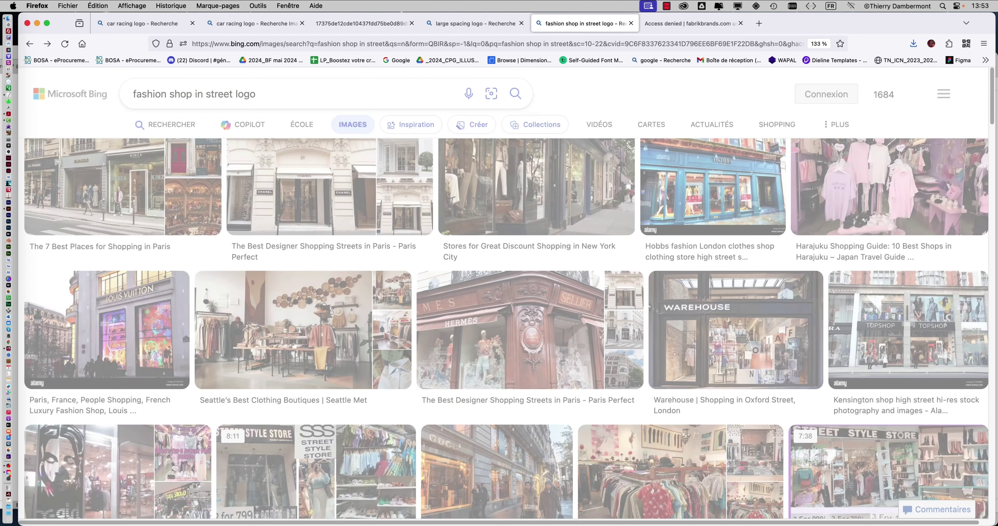
{"action": "left_click", "coordinate": [232, 94]}
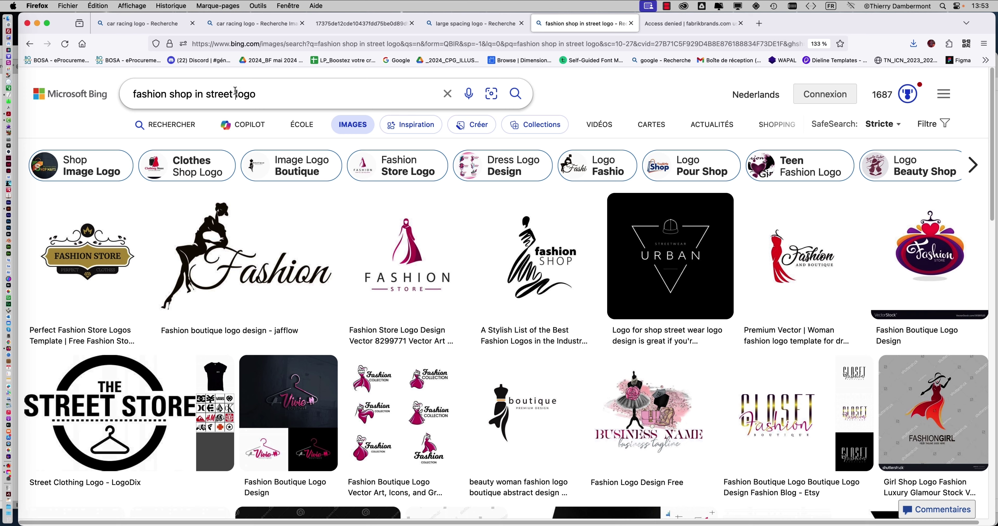
{"action": "key", "text": "Delete"}
{"action": "key", "text": "Delete"}
{"action": "key", "text": "Delete"}
{"action": "left_click_drag", "start_coordinate": [207, 94], "coordinate": [193, 94]}
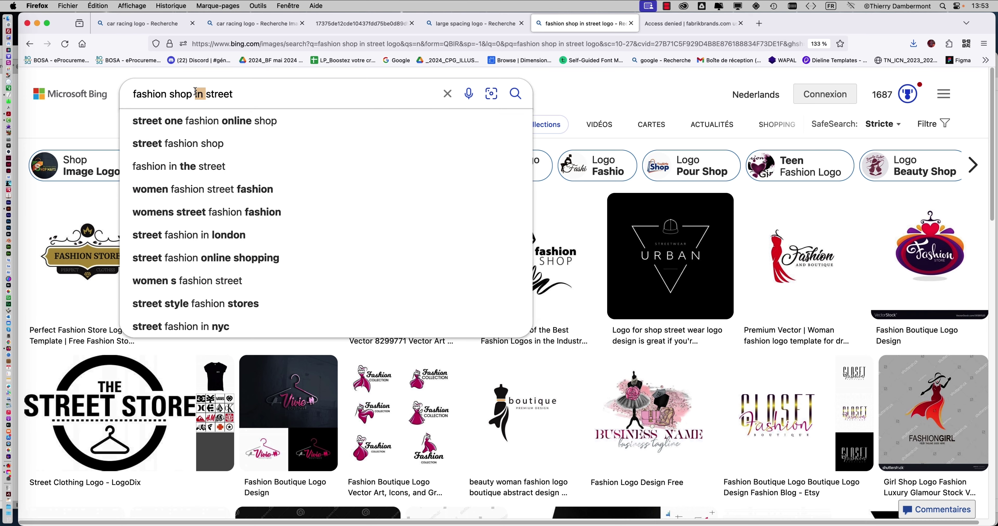
{"action": "key", "text": "BackSpace"}
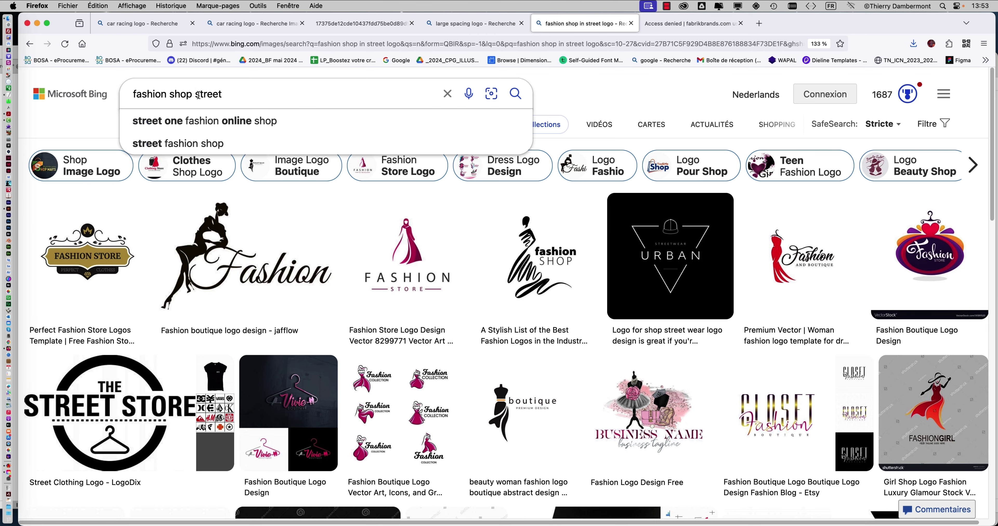
{"action": "key", "text": "Return"}
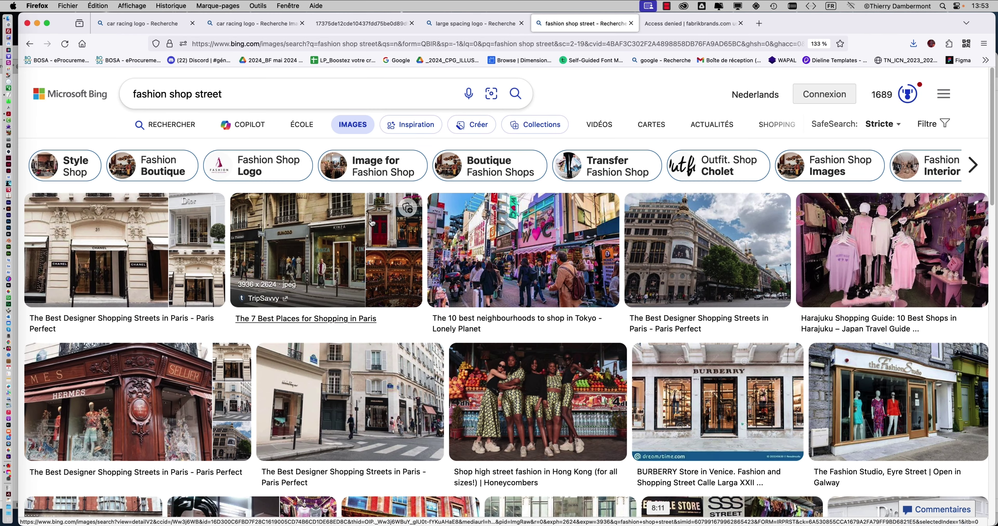
Preview the Burberry store image full-size, then The Fashion Studio storefront image.
{"action": "scroll", "coordinate": [372, 223], "scroll_direction": "down", "scroll_amount": 1}
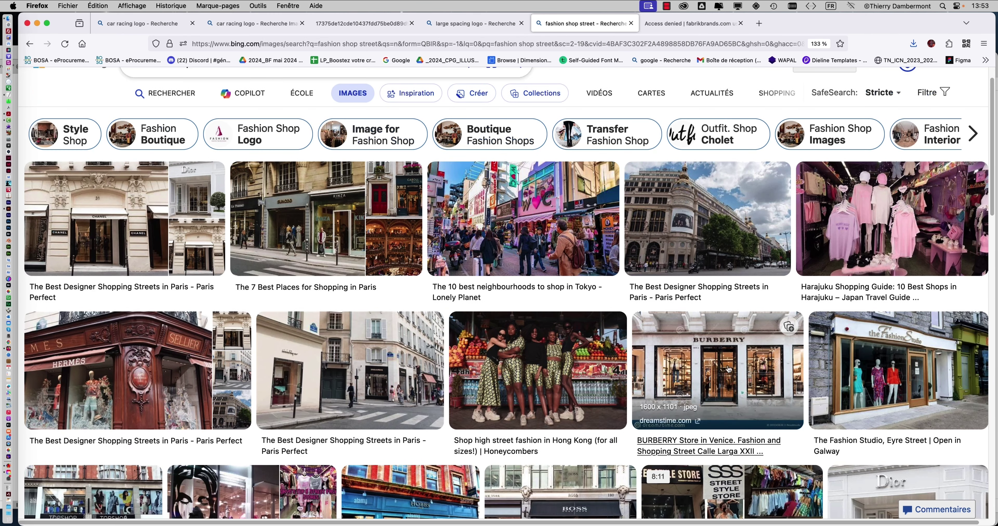
{"action": "left_click", "coordinate": [716, 347]}
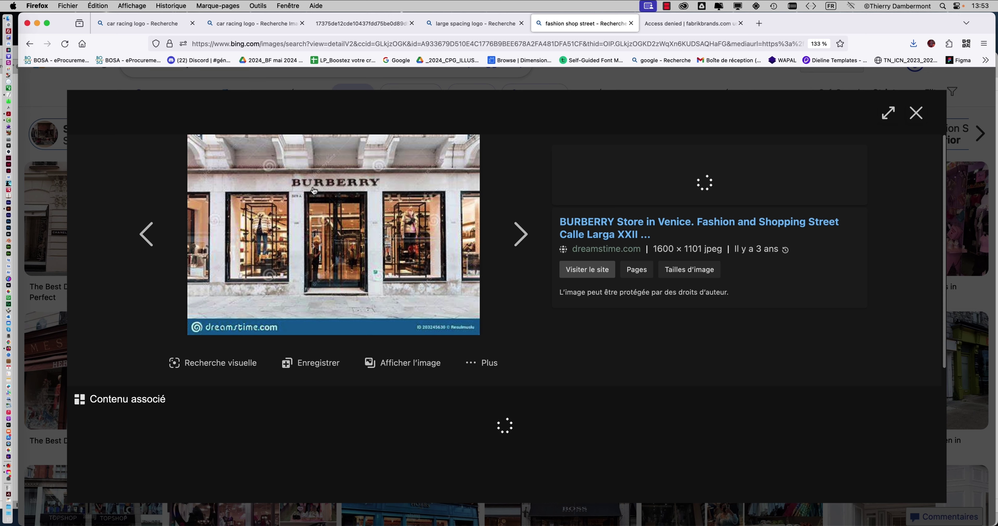
{"action": "left_click", "coordinate": [416, 362]}
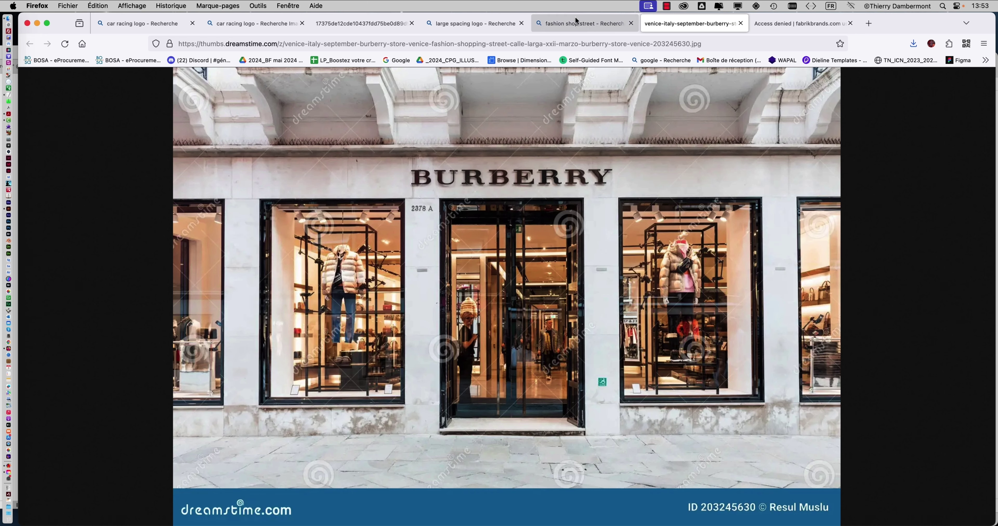
{"action": "left_click", "coordinate": [585, 24]}
{"action": "left_click", "coordinate": [916, 113]}
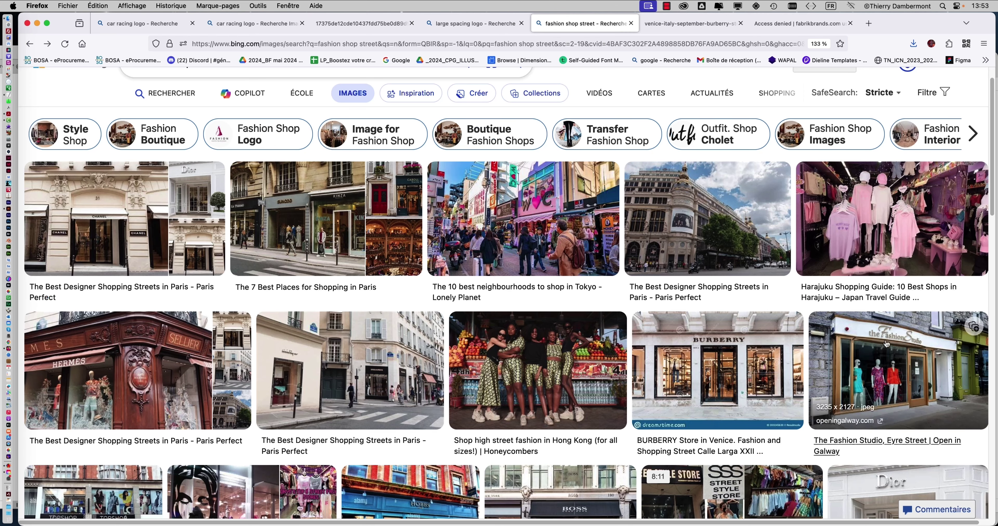
{"action": "left_click", "coordinate": [878, 336]}
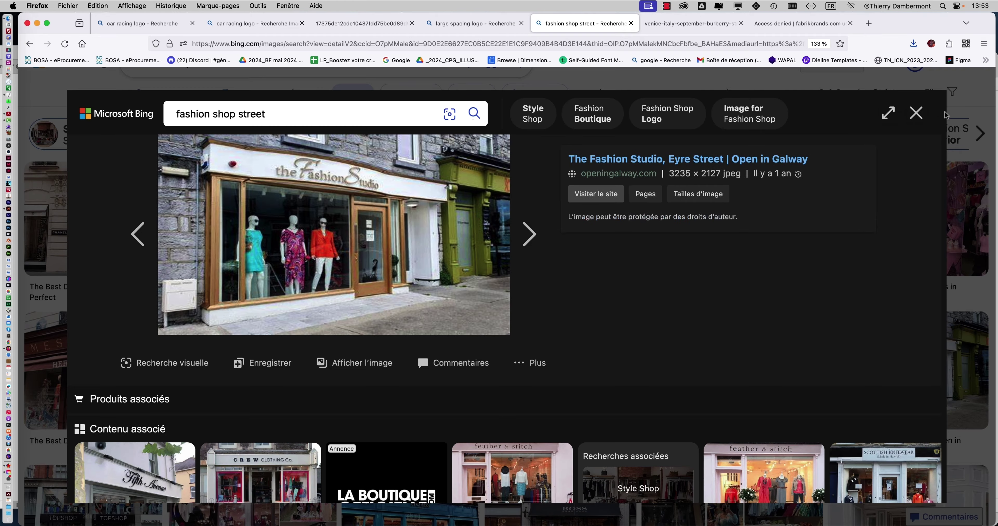
{"action": "left_click", "coordinate": [916, 113]}
Enlarge the high street stores photo, close it, and minimise the browser.
{"action": "scroll", "coordinate": [558, 310], "scroll_direction": "down", "scroll_amount": 5}
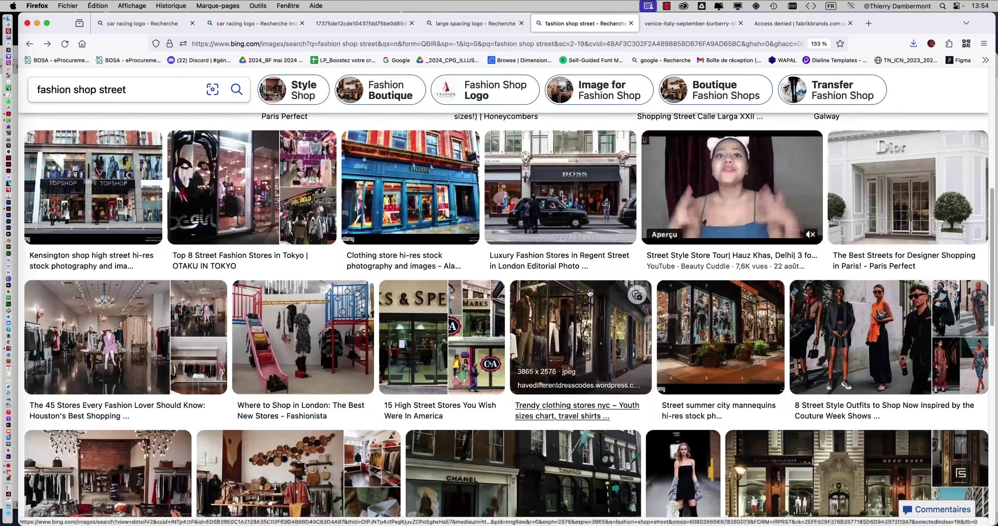
{"action": "scroll", "coordinate": [418, 297], "scroll_direction": "down", "scroll_amount": 2}
{"action": "left_click", "coordinate": [419, 297]}
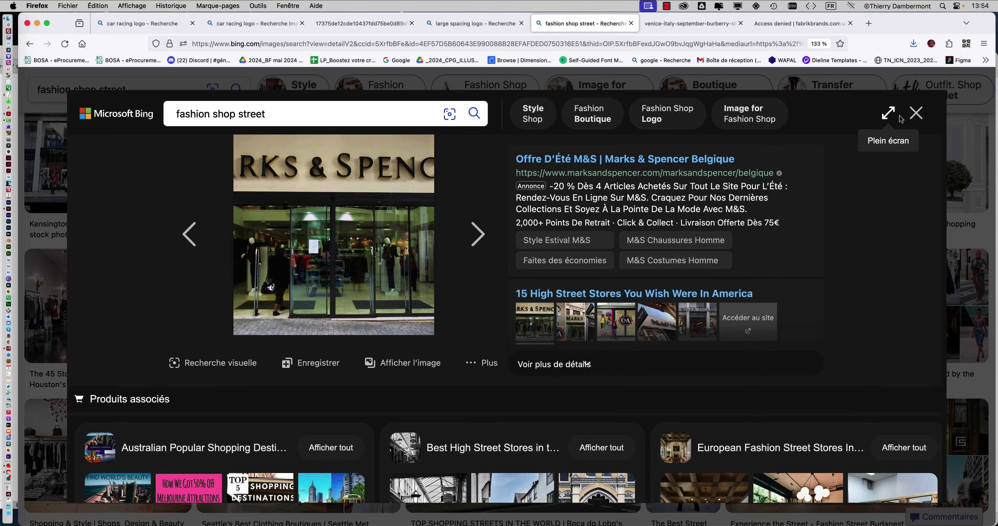
{"action": "left_click", "coordinate": [915, 113]}
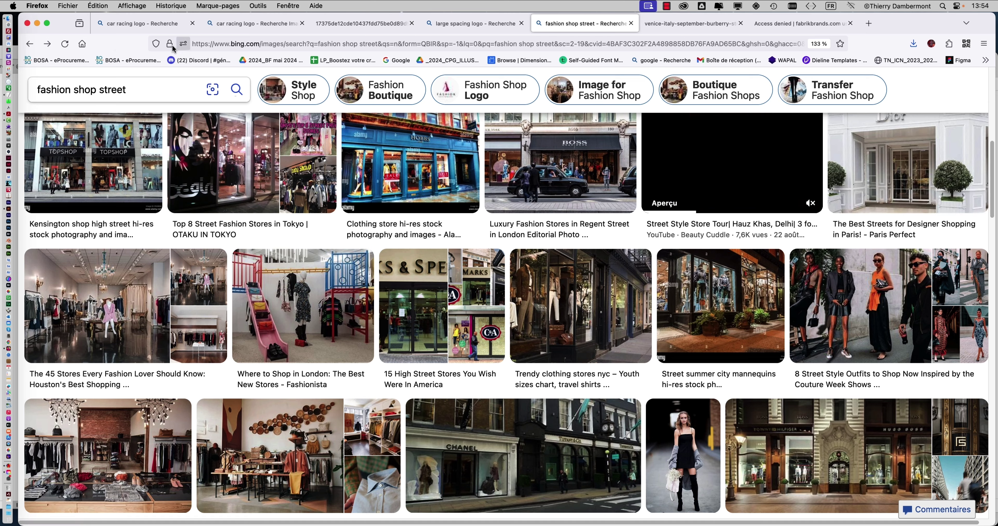
{"action": "left_click", "coordinate": [37, 23]}
Bring the logo document forward and drag the Jagoutte wordmark left beneath the star-circle emblem.
{"action": "left_click", "coordinate": [65, 52]}
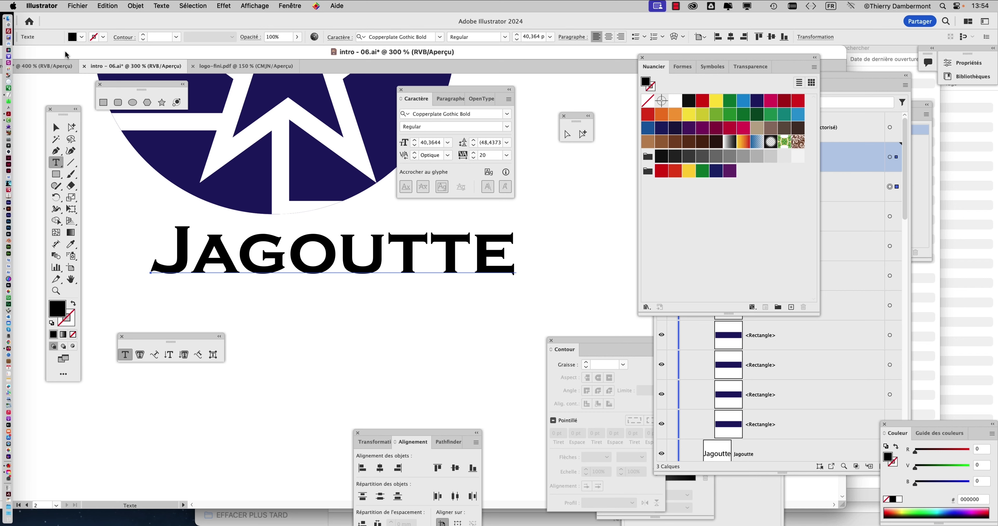
{"action": "scroll", "coordinate": [331, 279], "scroll_direction": "down", "scroll_amount": 2}
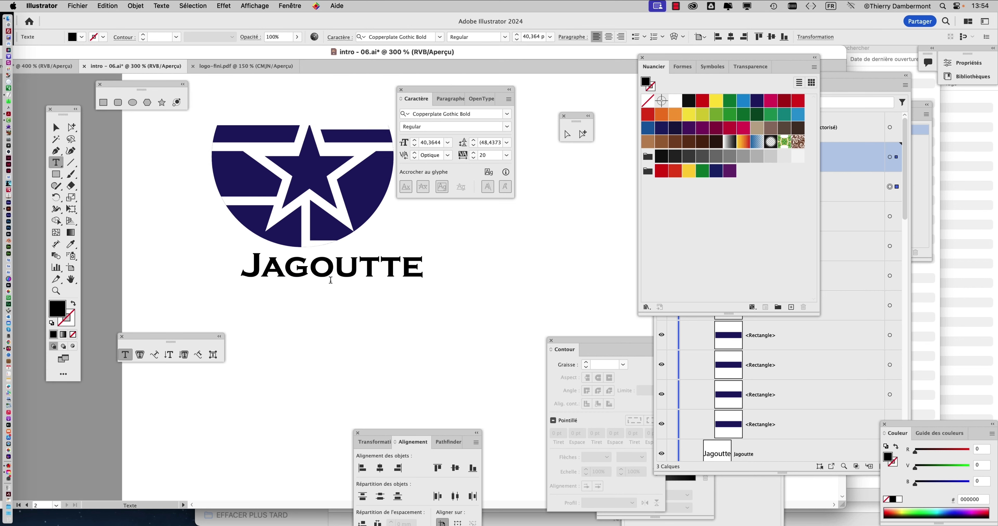
{"action": "key", "text": "Escape"}
{"action": "left_click", "coordinate": [346, 313]}
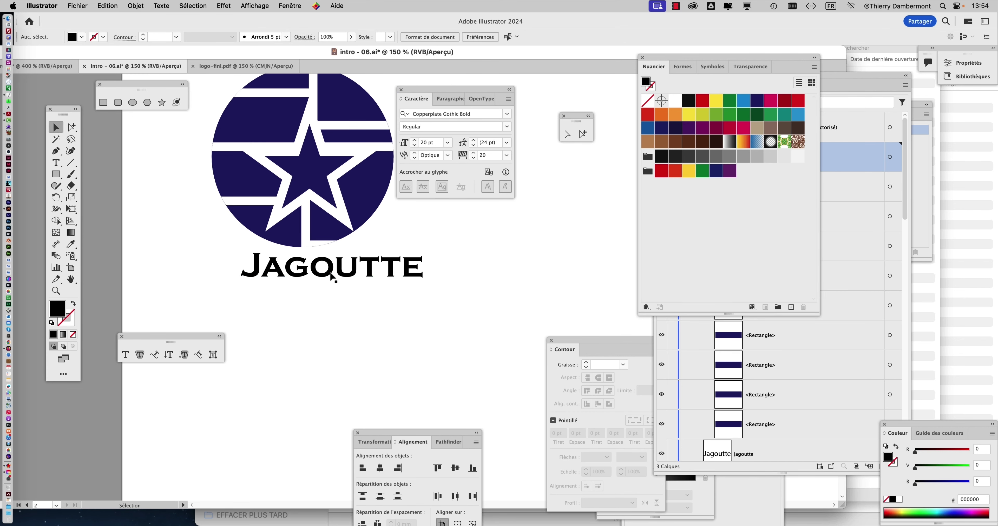
{"action": "left_click_drag", "start_coordinate": [329, 276], "coordinate": [303, 282]}
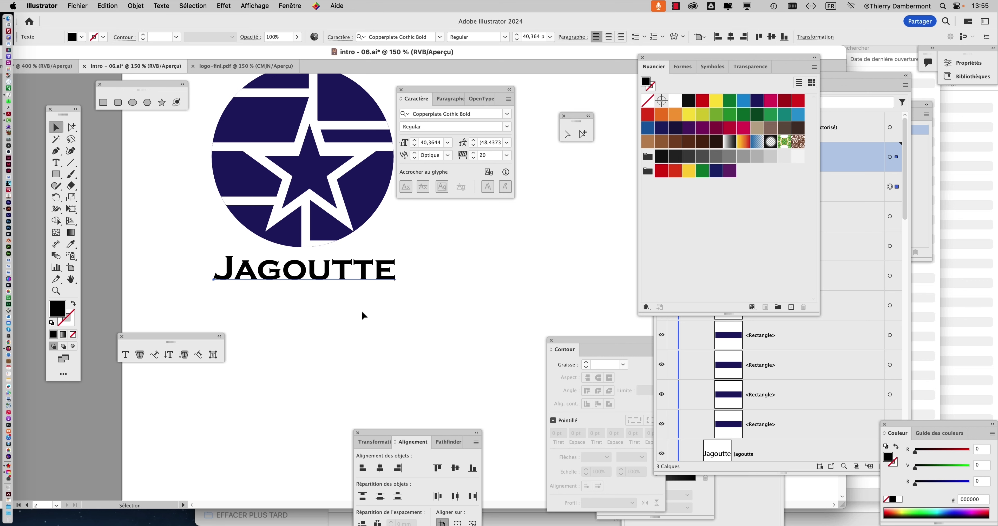
Zoom in on the wordmark and check its font style list without changing it.
{"action": "key", "text": "super+minus"}
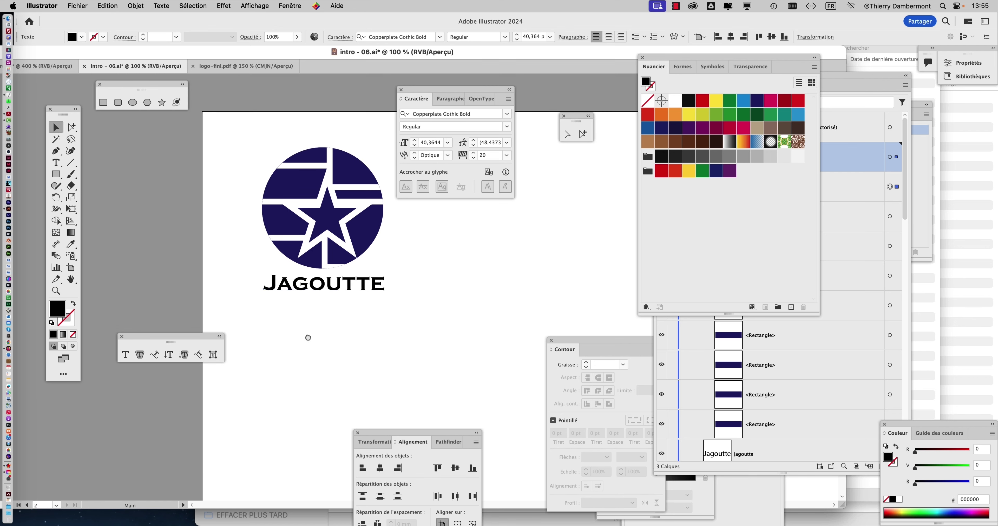
{"action": "key", "text": "super+plus"}
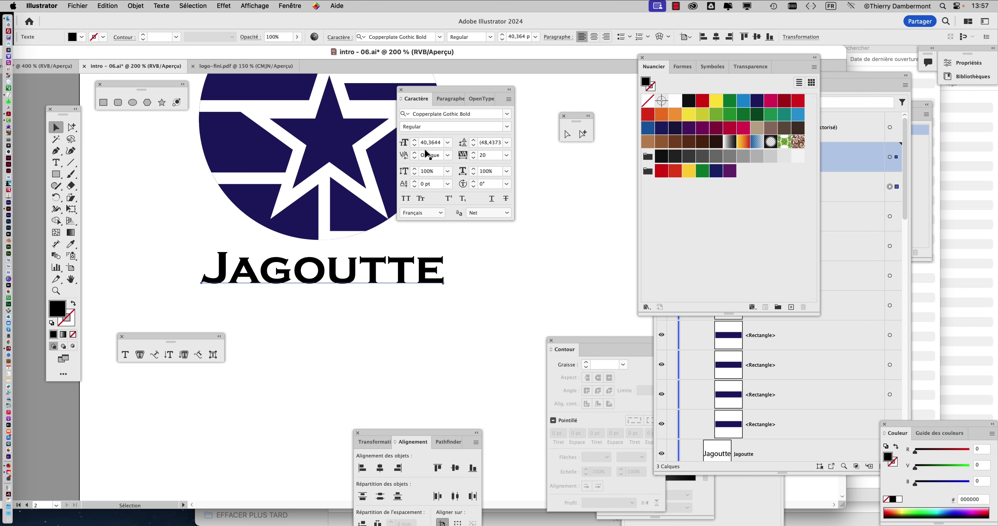
{"action": "left_click", "coordinate": [506, 127]}
{"action": "left_click", "coordinate": [506, 128]}
Move the Character panel aside and bring up the Scale tool flyout of transform tools.
{"action": "left_click_drag", "start_coordinate": [445, 83], "coordinate": [551, 83]}
{"action": "left_click", "coordinate": [70, 199]}
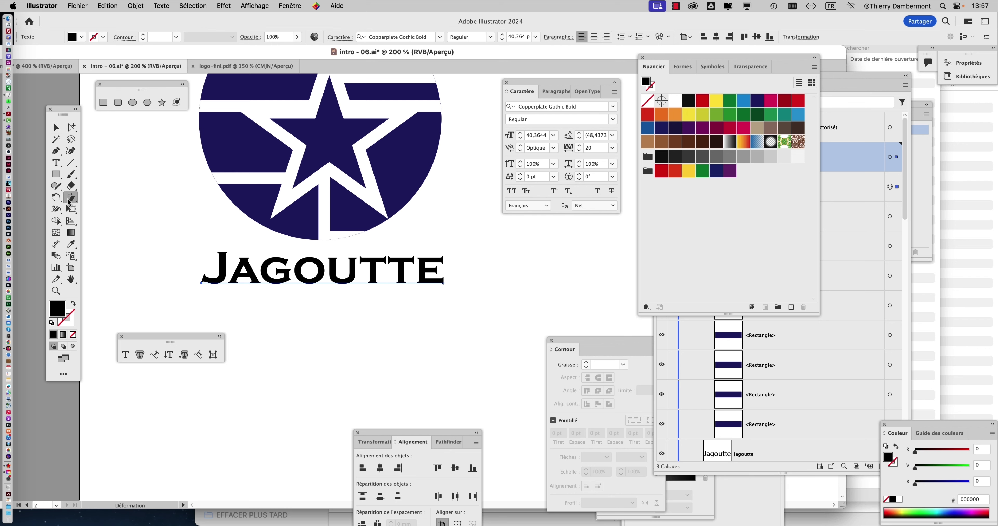
{"action": "key", "text": "s"}
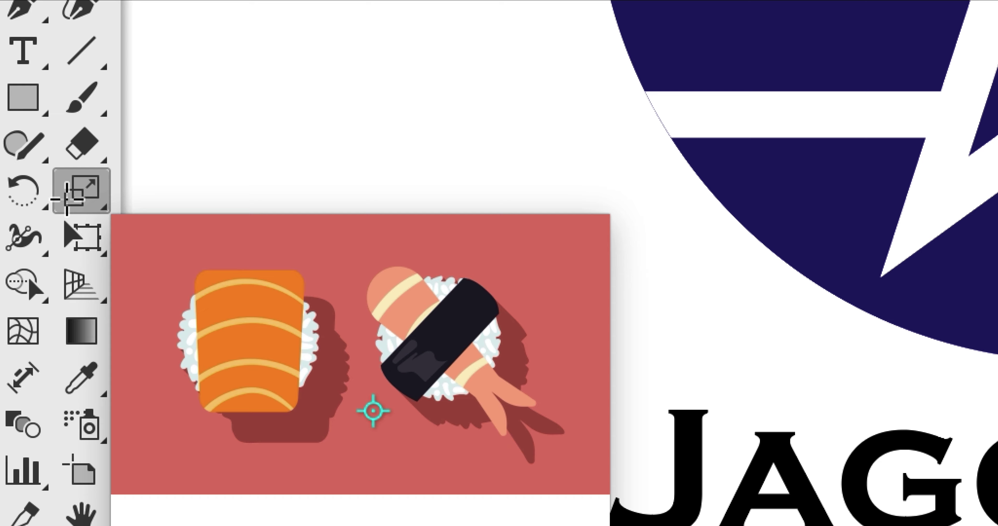
{"action": "left_click", "coordinate": [66, 199]}
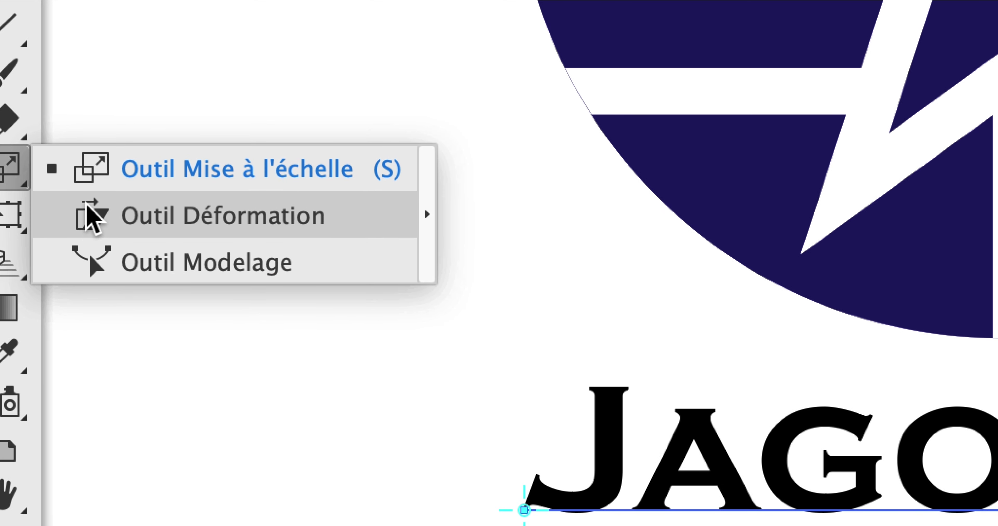
Choose the Shear (Outil Déformation) tool from the Scale flyout.
{"action": "left_click", "coordinate": [87, 209]}
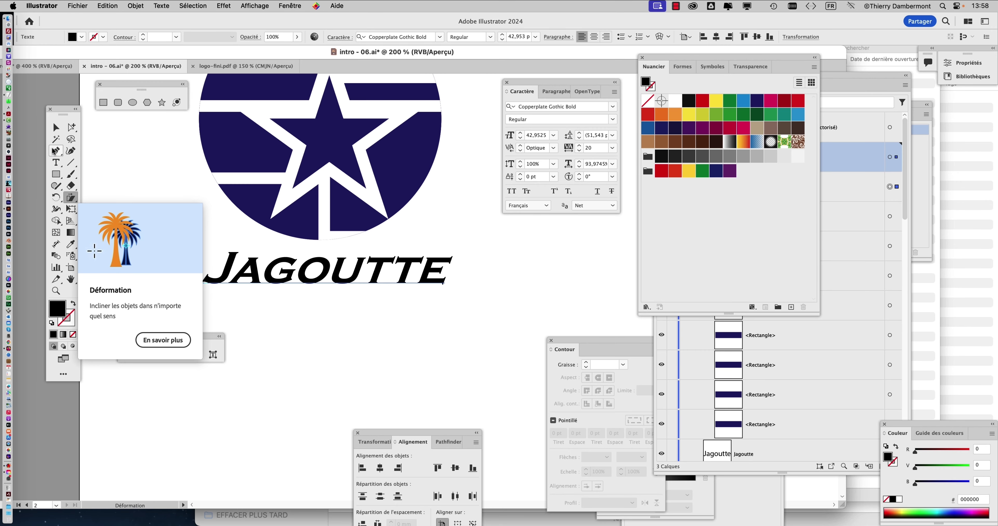
Append 'LLE' to the wordmark so it reads JAGOUTTELLE.
{"action": "left_click", "coordinate": [56, 162]}
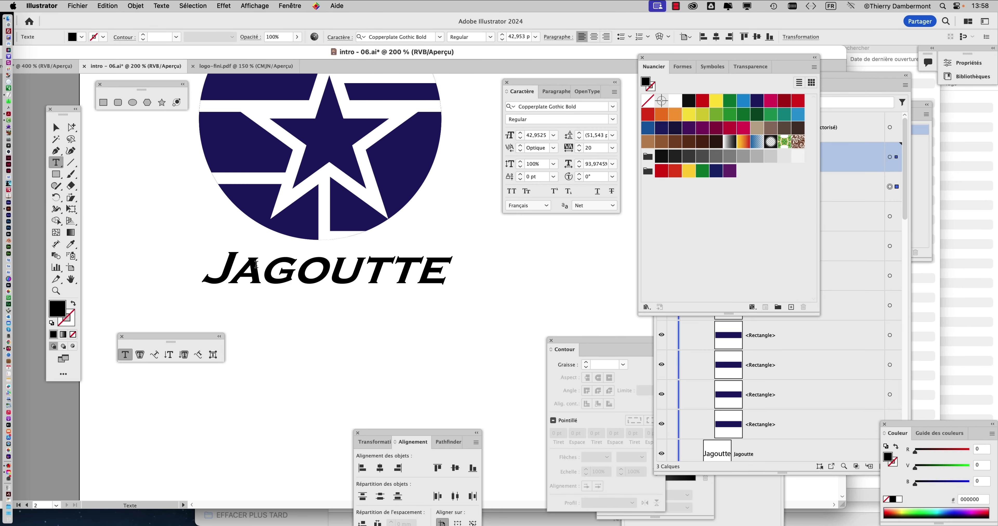
{"action": "left_click_drag", "start_coordinate": [227, 271], "coordinate": [448, 270]}
{"action": "left_click", "coordinate": [447, 270]}
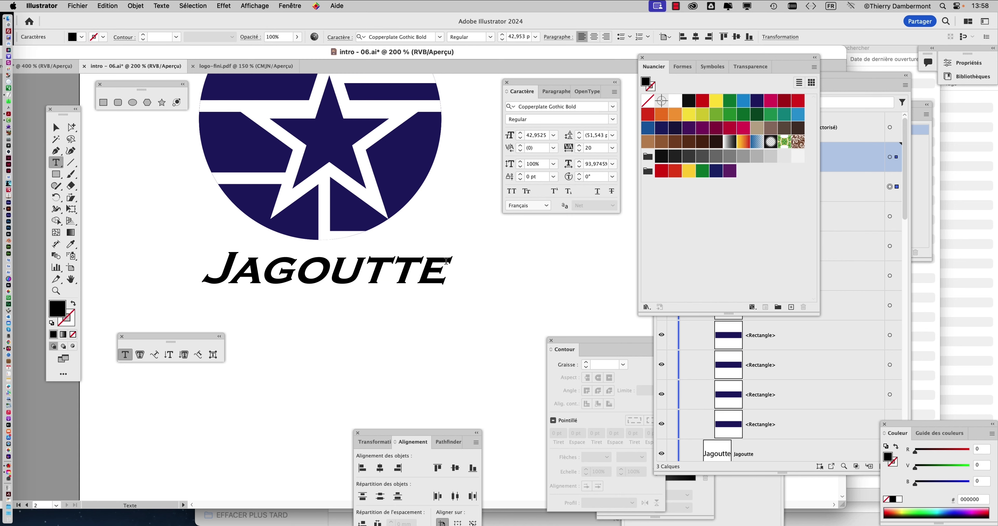
{"action": "type", "text": "LLE"}
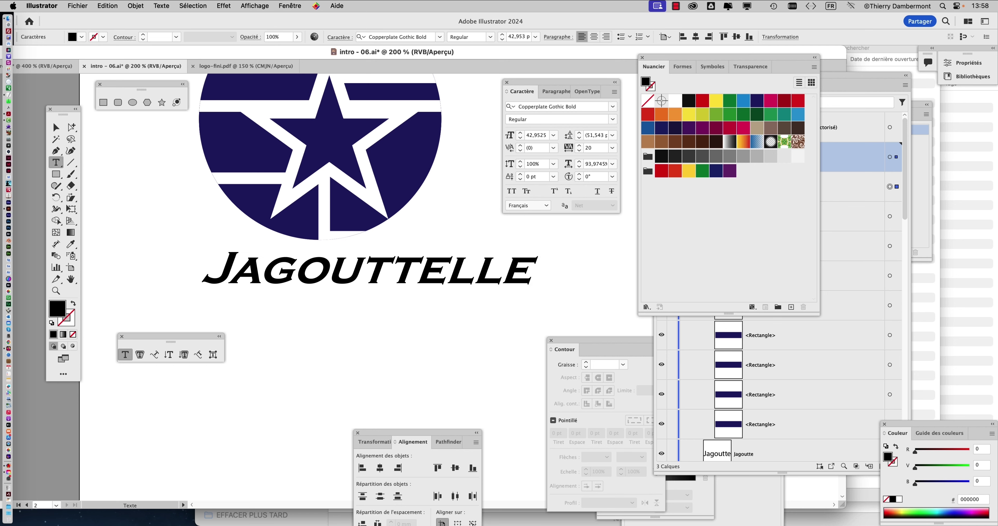
Move the JAGOUTTELLE text left into position under the emblem.
{"action": "left_click", "coordinate": [56, 129]}
{"action": "left_click_drag", "start_coordinate": [393, 283], "coordinate": [359, 285]}
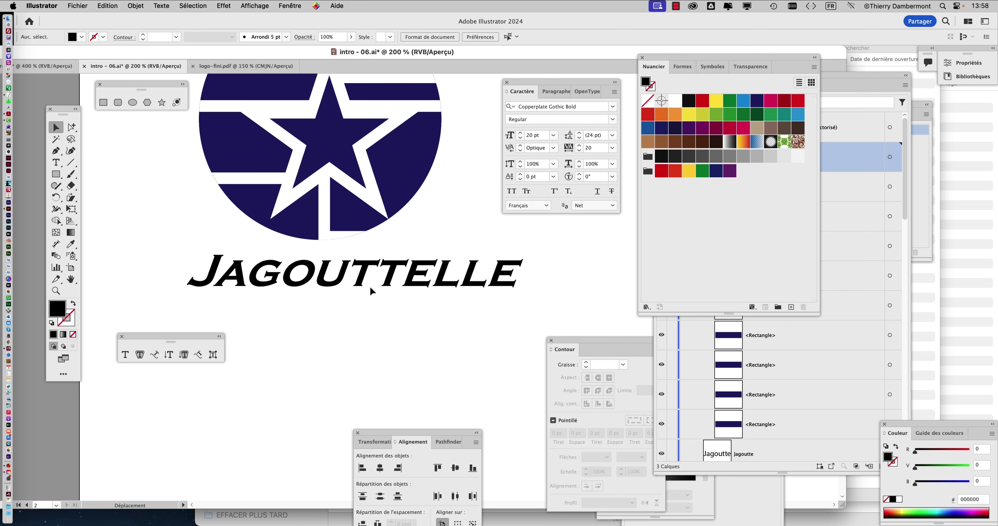
{"action": "scroll", "coordinate": [372, 310], "scroll_direction": "down", "scroll_amount": 1}
{"action": "scroll", "coordinate": [372, 309], "scroll_direction": "down", "scroll_amount": 1}
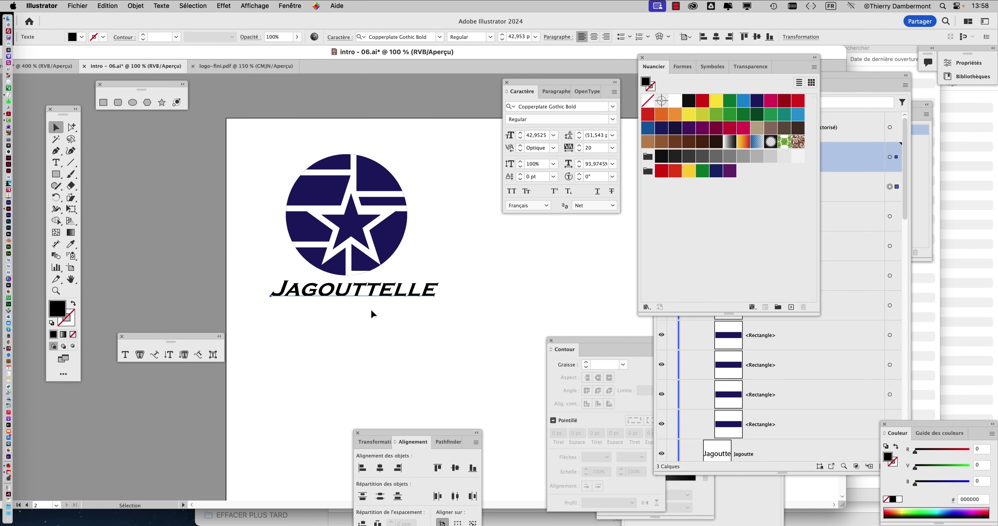
{"action": "left_click_drag", "start_coordinate": [358, 300], "coordinate": [361, 299]}
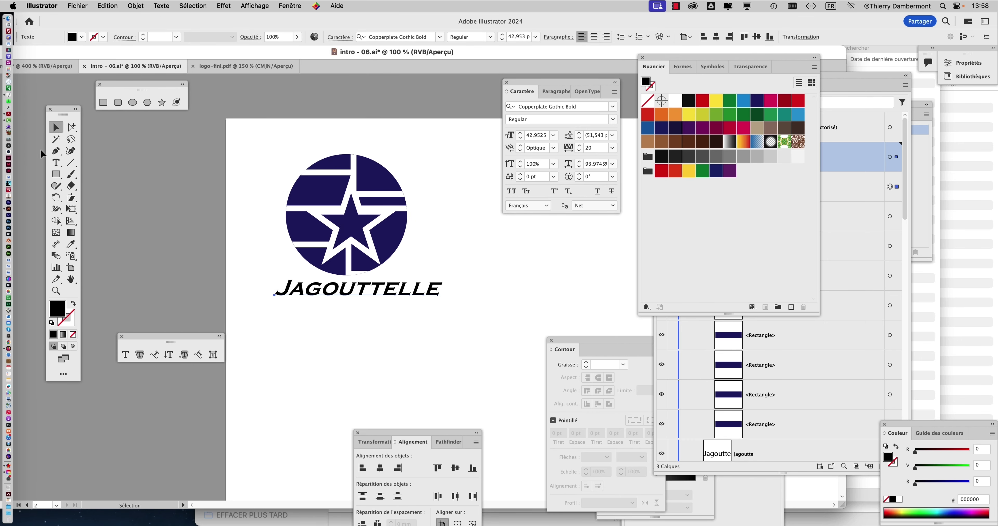
Delete the O and the TT to spell JAGUELLE, then reselect the text object.
{"action": "left_click", "coordinate": [54, 165]}
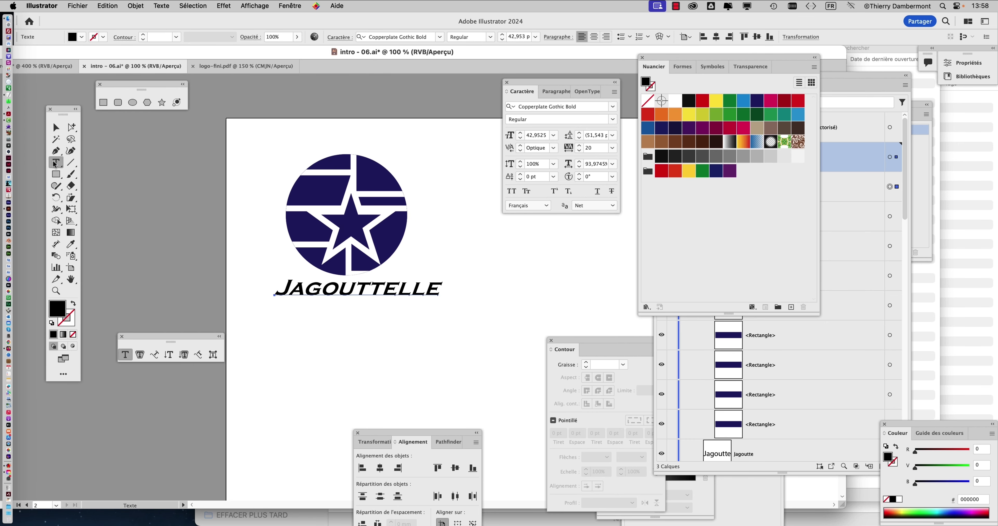
{"action": "left_click", "coordinate": [324, 287]}
{"action": "key", "text": "Delete"}
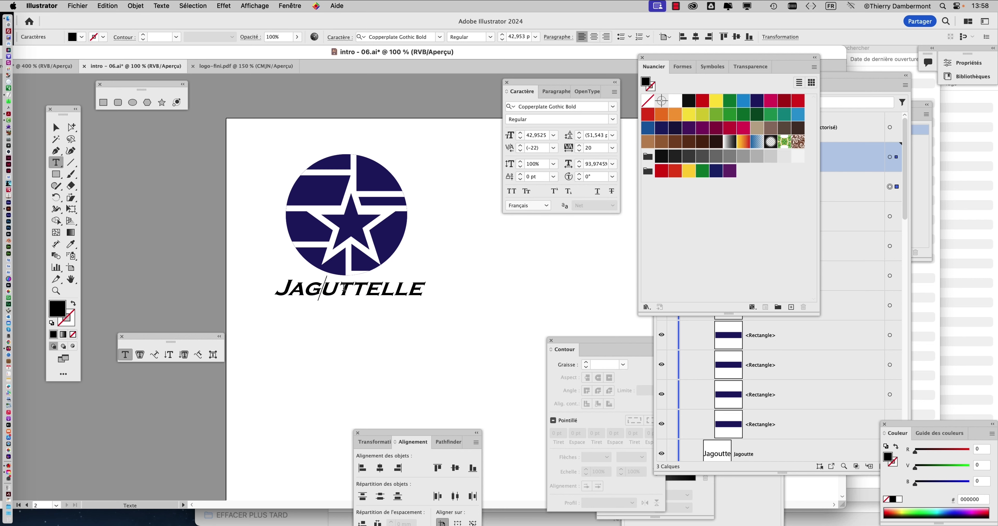
{"action": "left_click_drag", "start_coordinate": [344, 289], "coordinate": [371, 290]}
{"action": "key", "text": "Delete"}
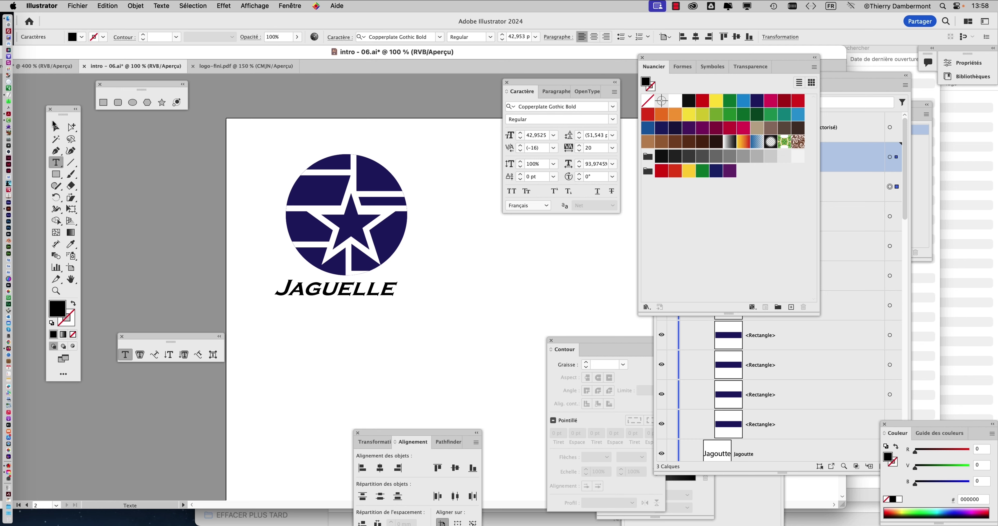
{"action": "key", "text": "Escape"}
{"action": "left_click", "coordinate": [321, 330]}
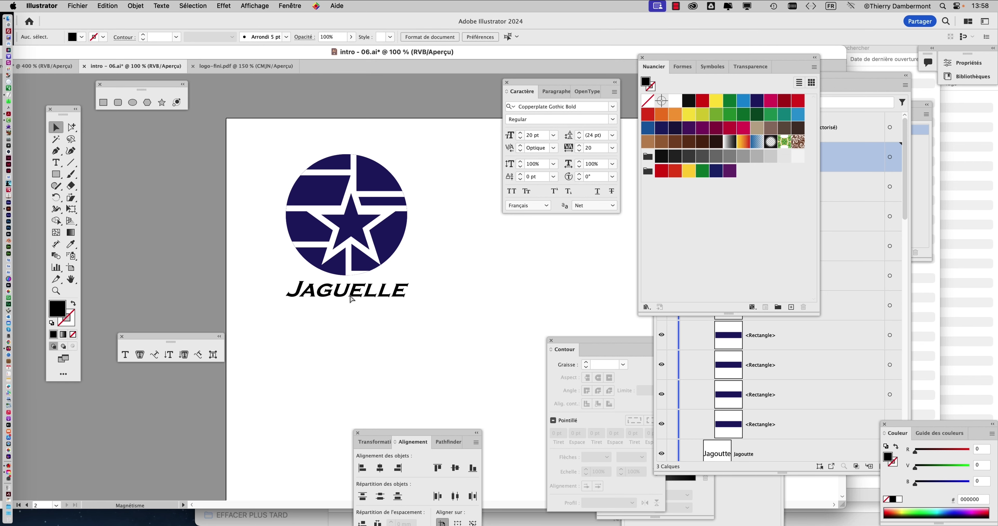
{"action": "left_click", "coordinate": [351, 300]}
Centre JAGUELLE under the emblem, turn off Magnétisme du point, and nudge it slightly lower.
{"action": "mouse_move", "coordinate": [367, 300]}
{"action": "left_mouse_down"}
{"action": "mouse_move", "coordinate": [341, 292]}
{"action": "mouse_move", "coordinate": [367, 303]}
{"action": "mouse_move", "coordinate": [347, 293]}
{"action": "mouse_move", "coordinate": [352, 312]}
{"action": "left_mouse_up"}
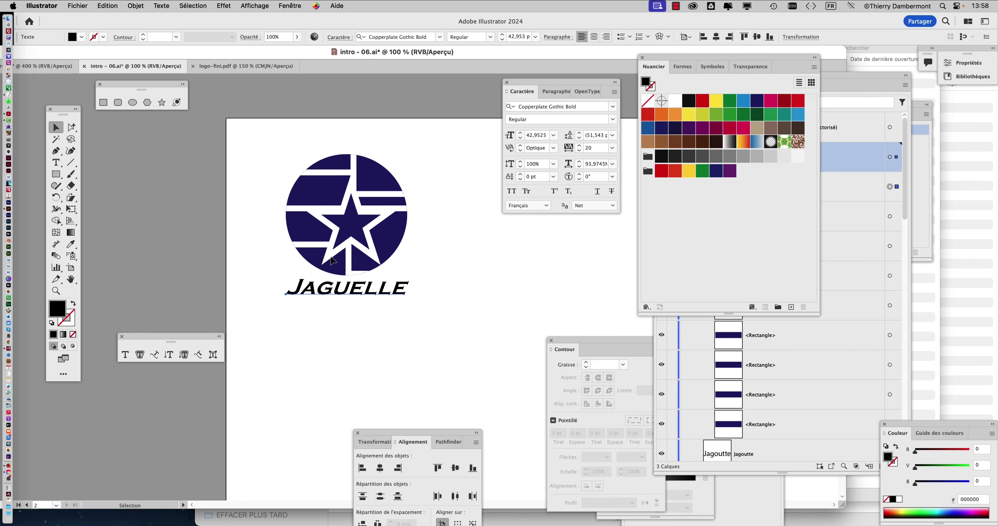
{"action": "left_click", "coordinate": [262, 5]}
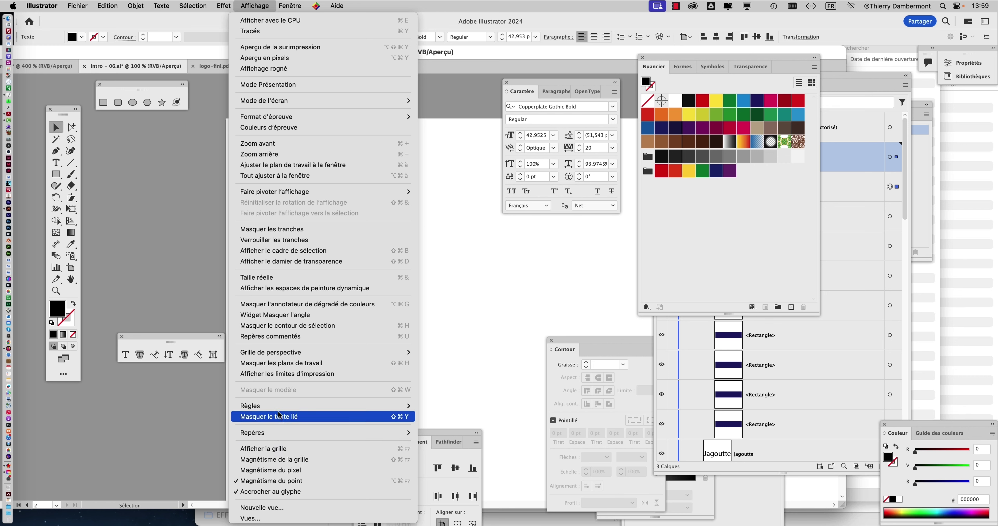
{"action": "scroll", "coordinate": [275, 401], "scroll_direction": "down", "scroll_amount": 1}
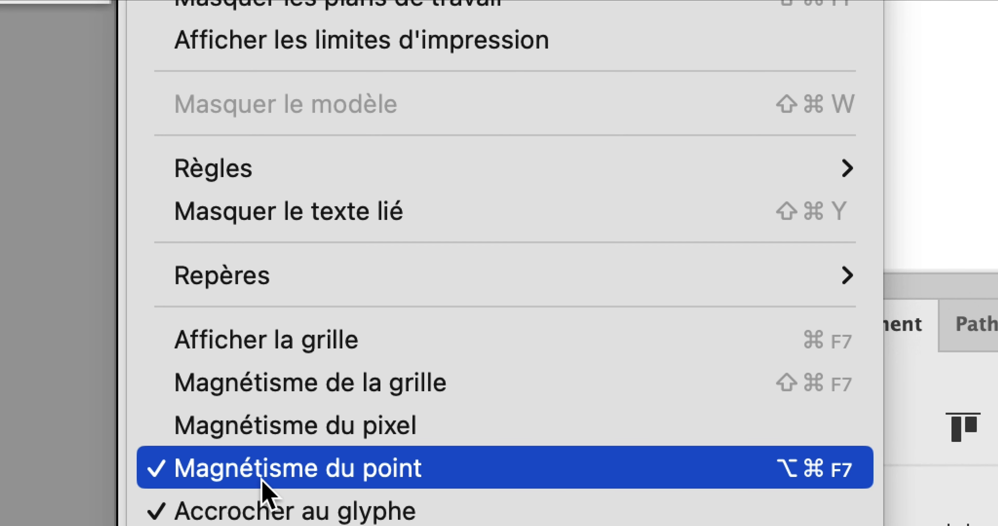
{"action": "left_click", "coordinate": [262, 482]}
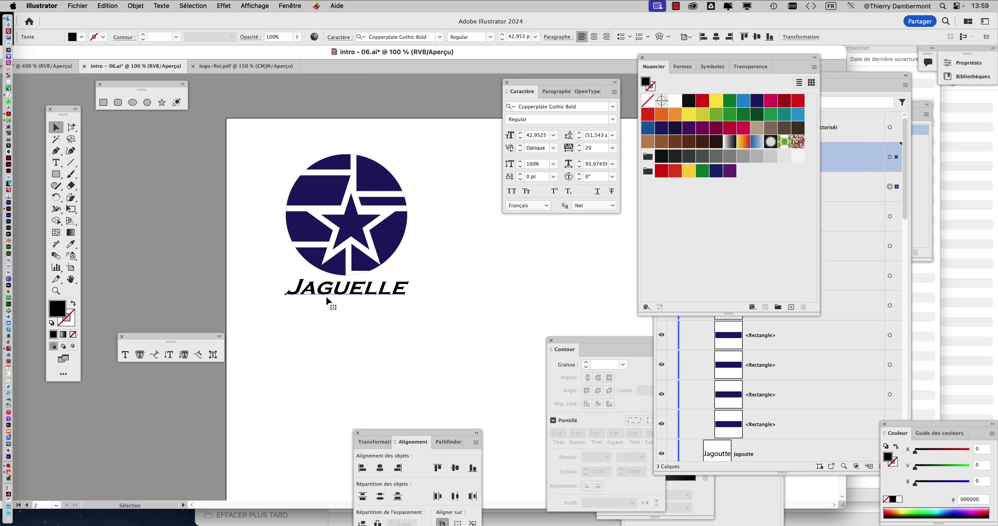
{"action": "left_click_drag", "start_coordinate": [327, 298], "coordinate": [326, 298]}
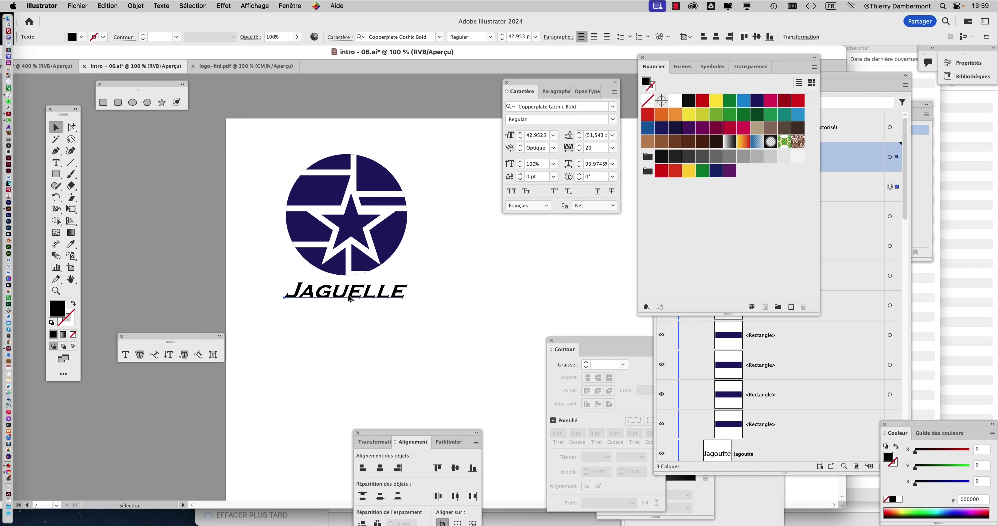
Turn on smart guides and align JAGUELLE with the emblem's left edge.
{"action": "key", "text": "super+plus"}
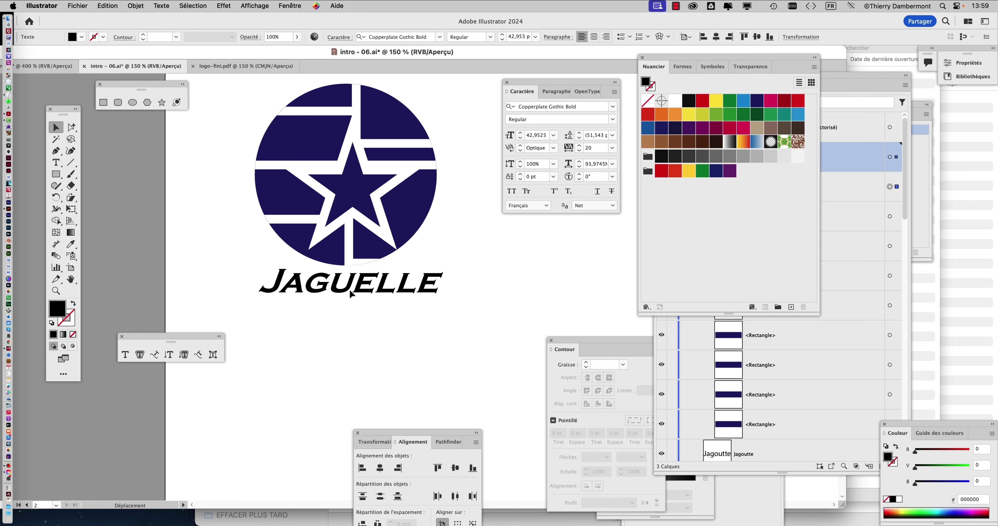
{"action": "left_click_drag", "start_coordinate": [345, 301], "coordinate": [349, 297]}
{"action": "left_click", "coordinate": [263, 5]}
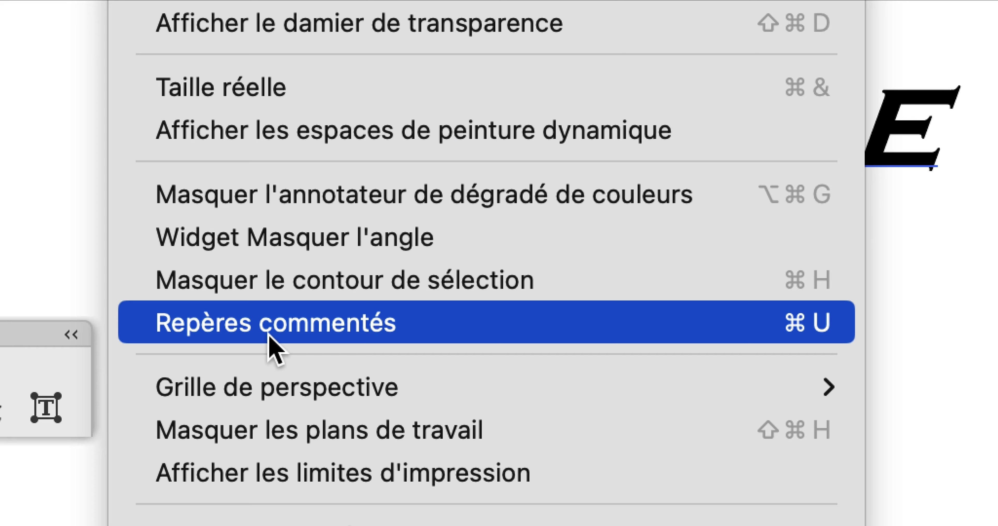
{"action": "left_click", "coordinate": [269, 335]}
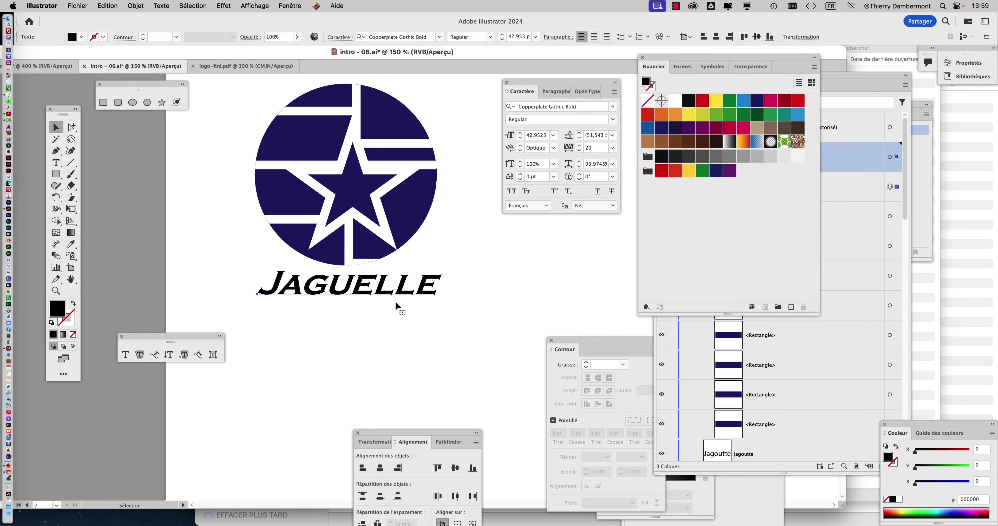
{"action": "mouse_move", "coordinate": [388, 297]}
{"action": "left_mouse_down"}
{"action": "mouse_move", "coordinate": [368, 295]}
{"action": "mouse_move", "coordinate": [381, 293]}
{"action": "mouse_move", "coordinate": [368, 304]}
{"action": "left_mouse_up"}
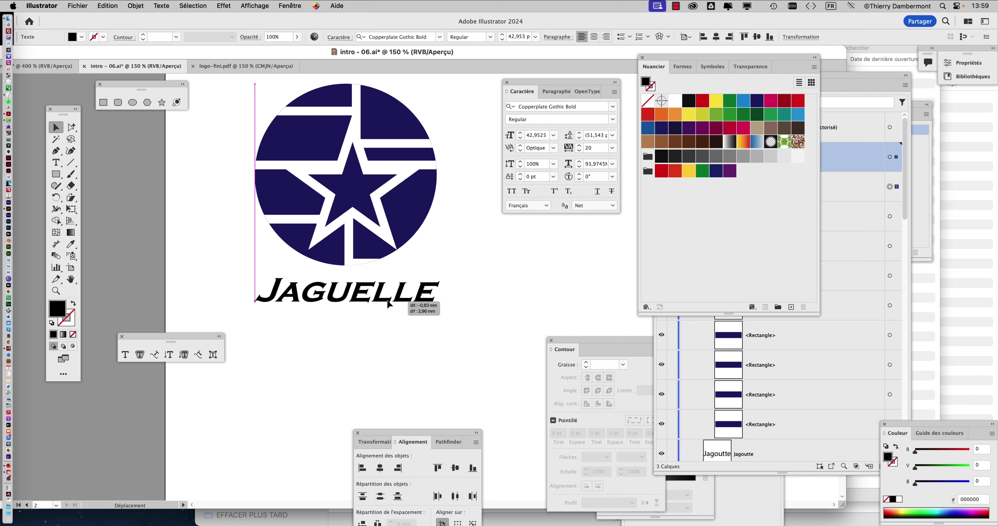
{"action": "left_click_drag", "start_coordinate": [368, 304], "coordinate": [386, 293]}
Turn off smart guides, turn on Magnétisme du point, and nudge JAGUELLE slightly right.
{"action": "left_click", "coordinate": [259, 4]}
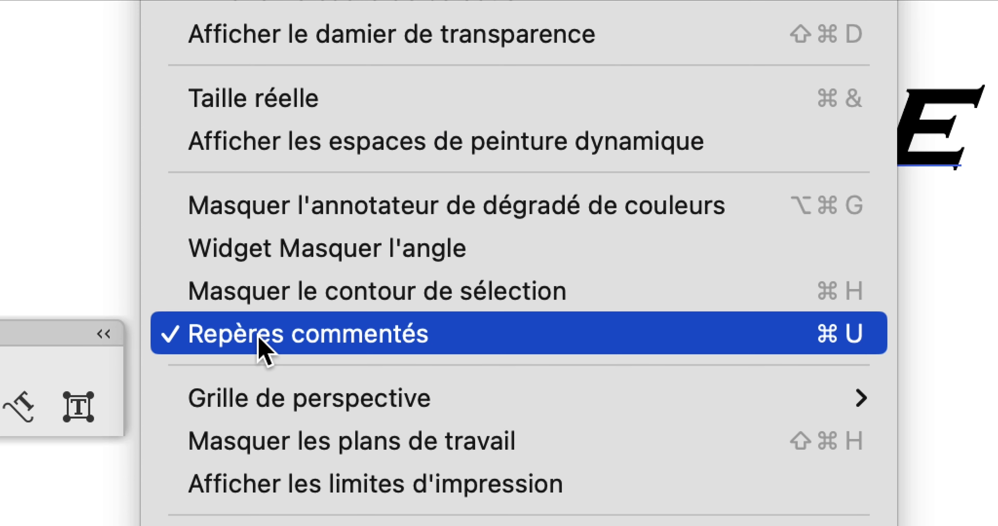
{"action": "left_click", "coordinate": [259, 338]}
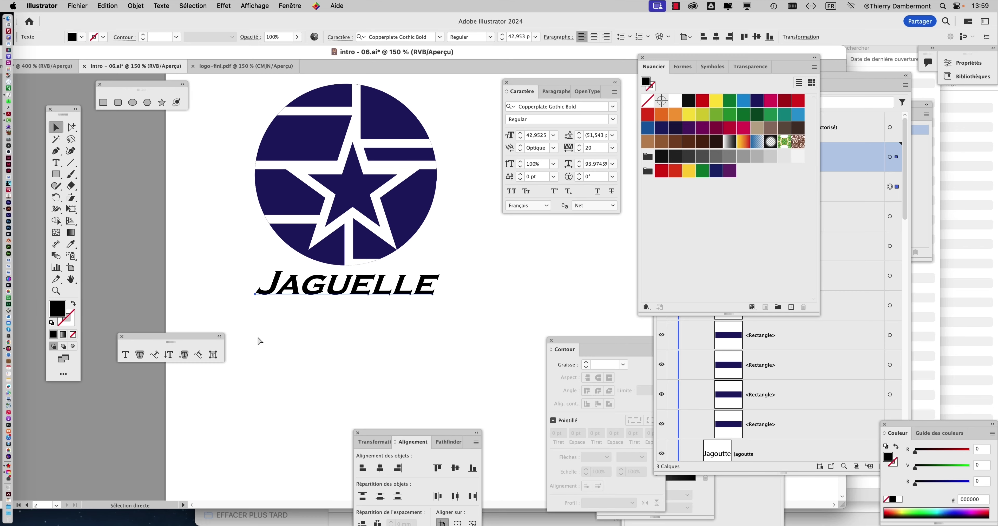
{"action": "left_click", "coordinate": [248, 4]}
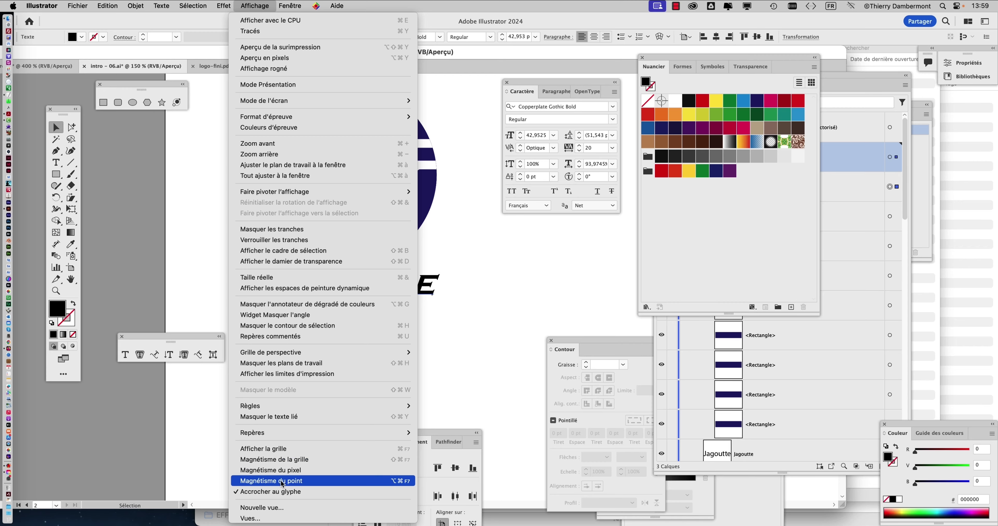
{"action": "left_click", "coordinate": [277, 481]}
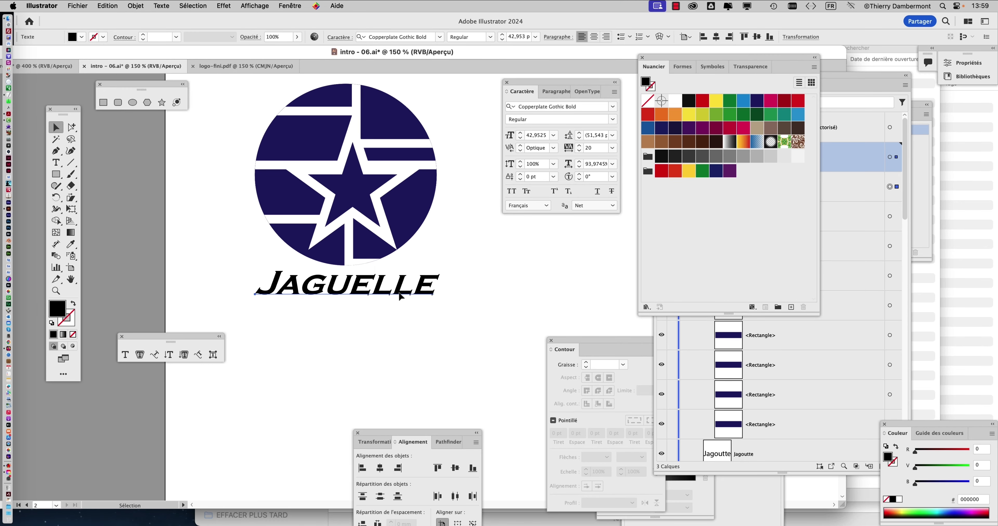
{"action": "mouse_move", "coordinate": [400, 297]}
{"action": "left_mouse_down"}
{"action": "mouse_move", "coordinate": [460, 295]}
{"action": "mouse_move", "coordinate": [399, 296]}
{"action": "left_mouse_up"}
Save the logo as intro - 07.ai, accepting the default Illustrator options.
{"action": "scroll", "coordinate": [397, 301], "scroll_direction": "down", "scroll_amount": 2}
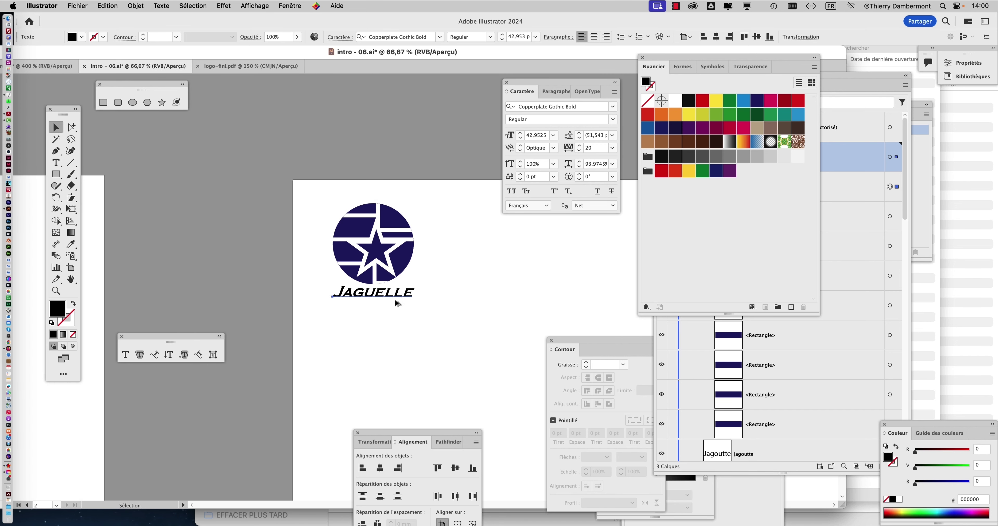
{"action": "left_click", "coordinate": [389, 321]}
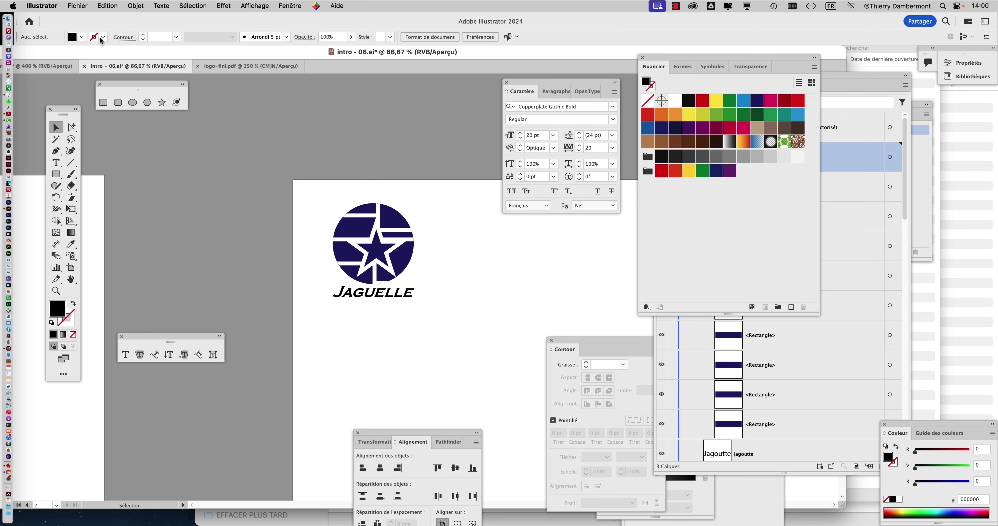
{"action": "left_click", "coordinate": [86, 5]}
{"action": "left_click", "coordinate": [131, 112]}
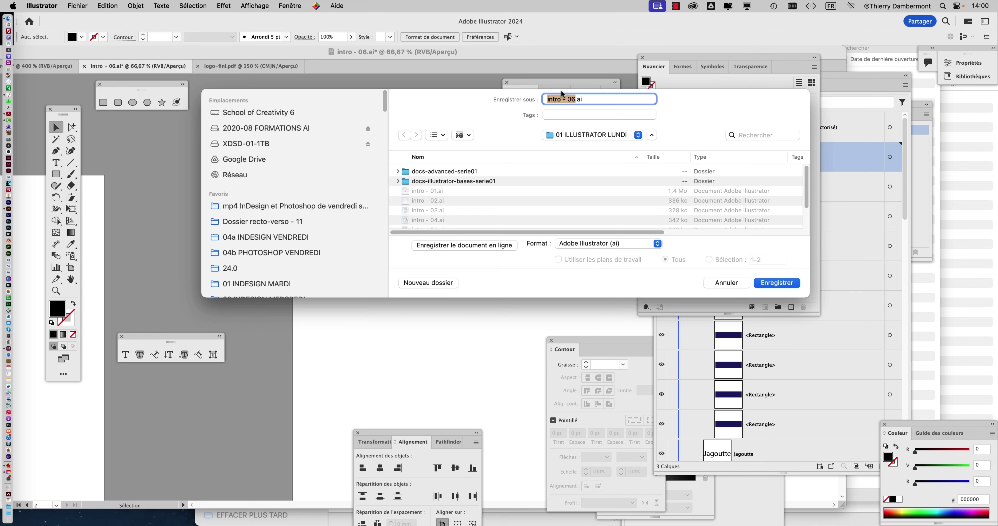
{"action": "left_click", "coordinate": [576, 100]}
{"action": "type", "text": "7"}
{"action": "key", "text": "Return"}
{"action": "left_click", "coordinate": [633, 370]}
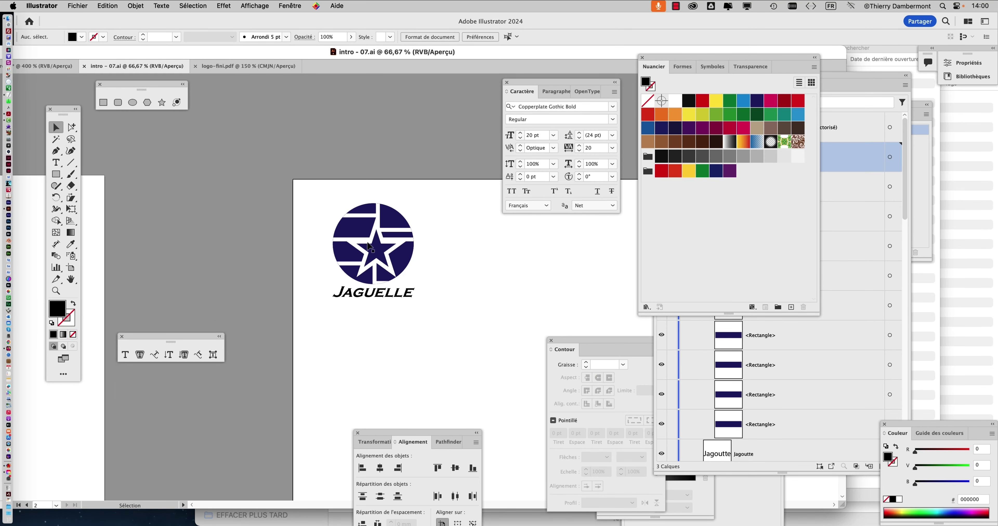
{"action": "scroll", "coordinate": [371, 247], "scroll_direction": "up", "scroll_amount": 2}
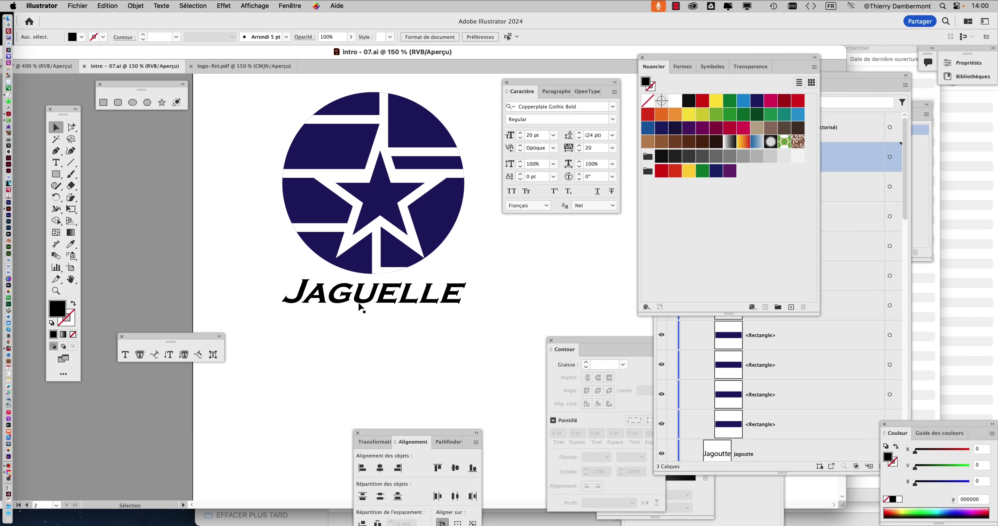
{"action": "scroll", "coordinate": [361, 306], "scroll_direction": "up", "scroll_amount": 2}
Put the Type cursor between the A and G of JAGUELLE, with the Character panel moved below.
{"action": "left_click", "coordinate": [364, 306]}
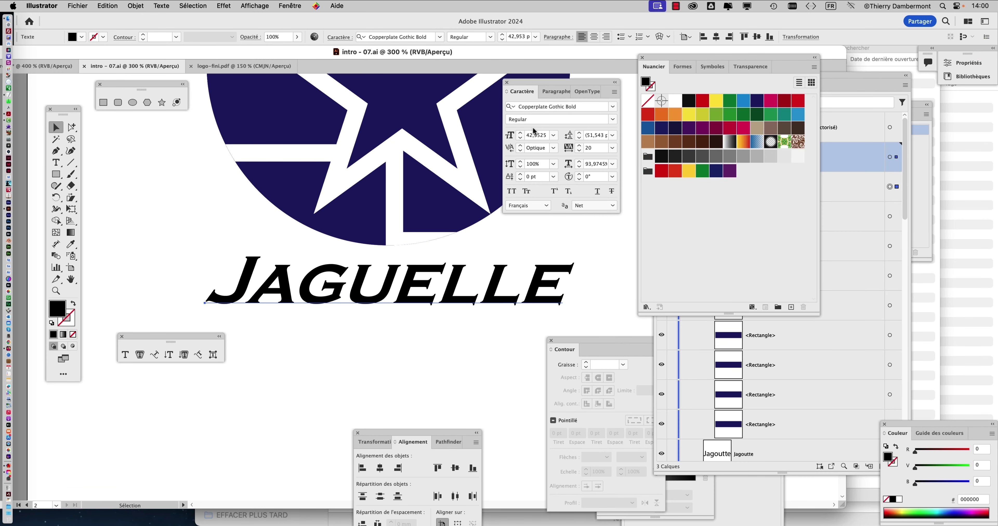
{"action": "left_click_drag", "start_coordinate": [523, 85], "coordinate": [533, 92]}
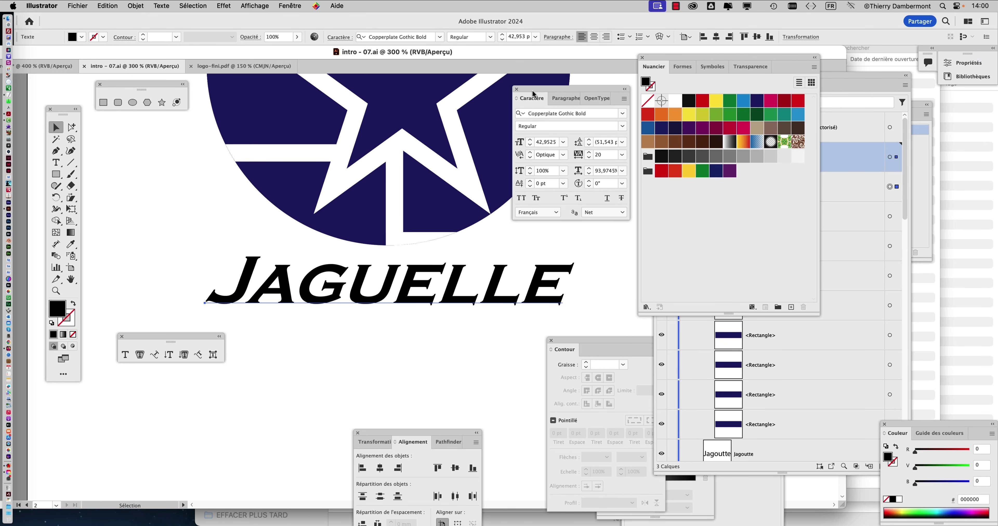
{"action": "left_click", "coordinate": [56, 163]}
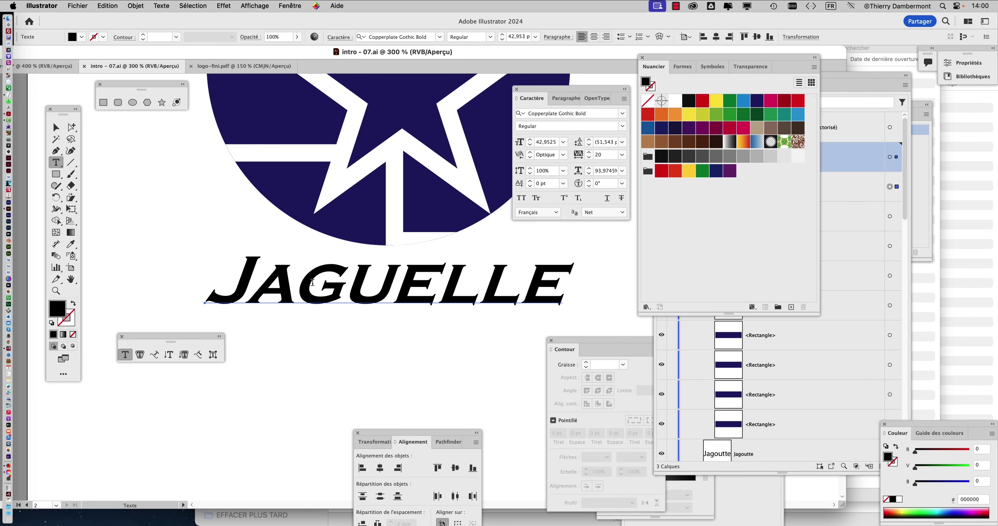
{"action": "left_click", "coordinate": [294, 286]}
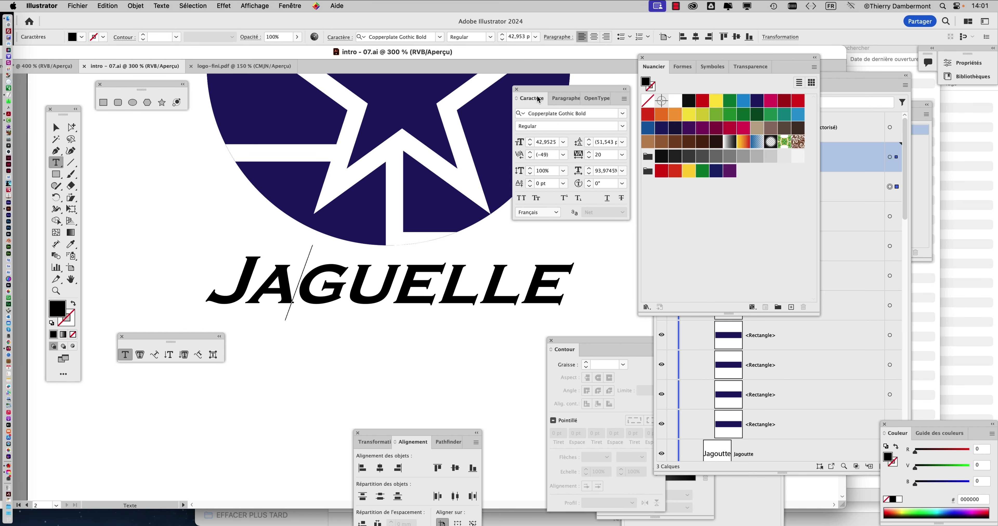
{"action": "left_click_drag", "start_coordinate": [538, 99], "coordinate": [318, 313]}
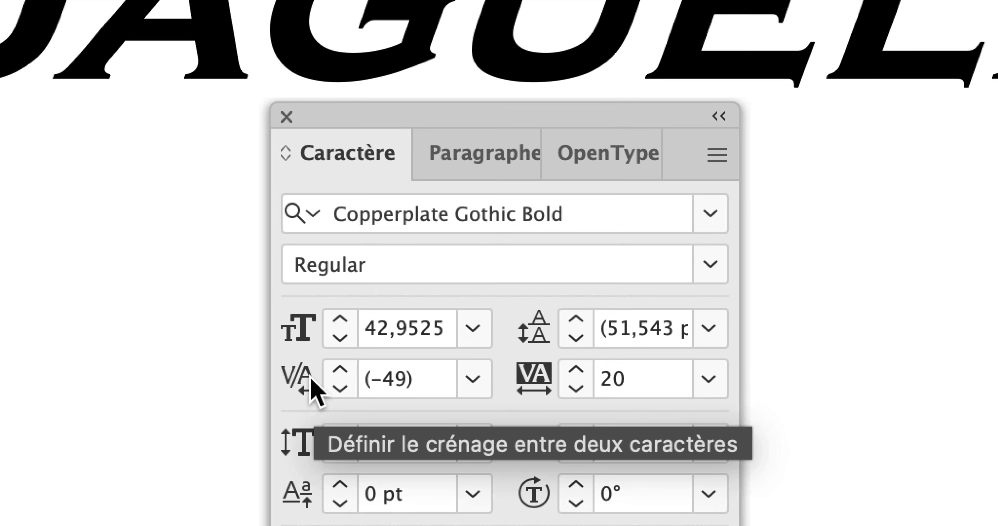
Adjust the A–G kerning through several values, settling at -50.
{"action": "left_click", "coordinate": [316, 379]}
{"action": "left_click", "coordinate": [317, 380]}
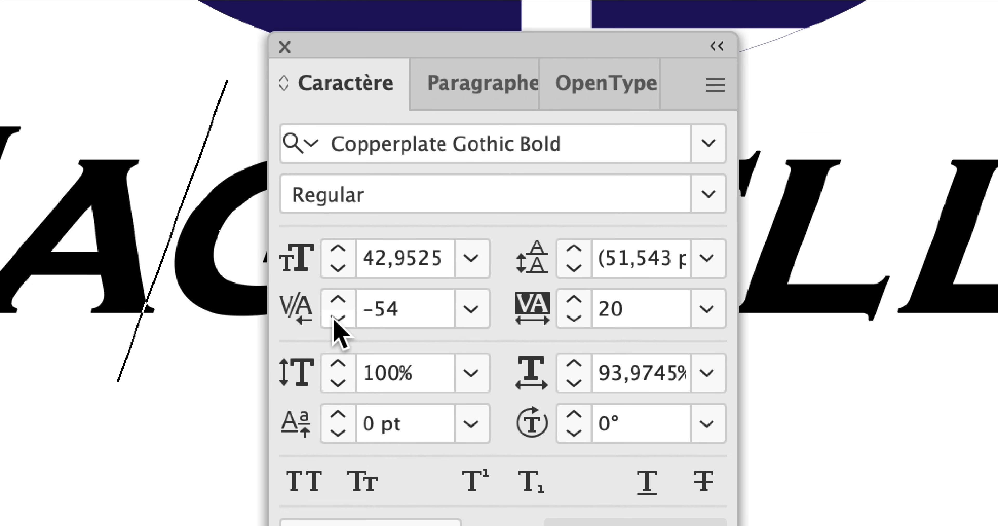
{"action": "left_click", "coordinate": [338, 318]}
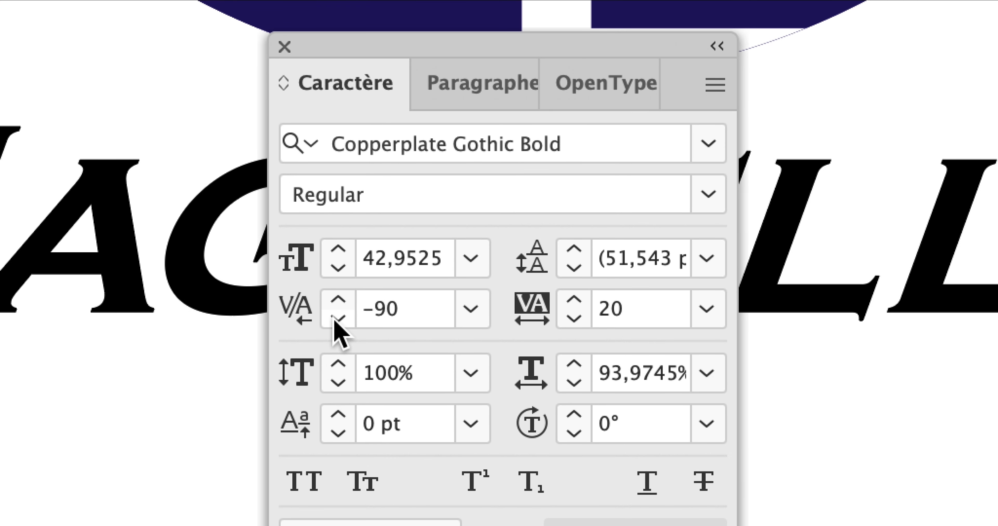
{"action": "left_click", "coordinate": [337, 318]}
{"action": "key", "text": "super+z"}
{"action": "key", "text": "super+z"}
{"action": "key", "text": "super+z"}
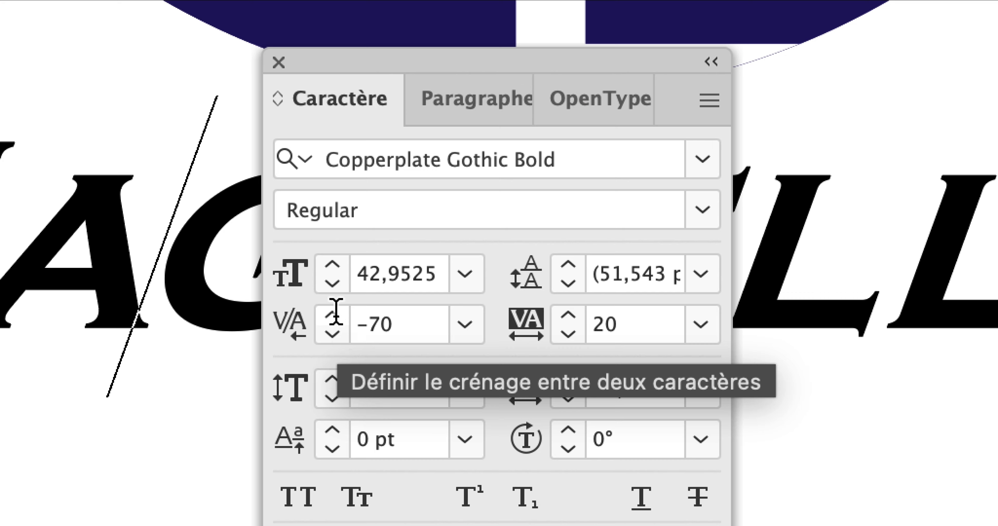
{"action": "left_click", "coordinate": [332, 316]}
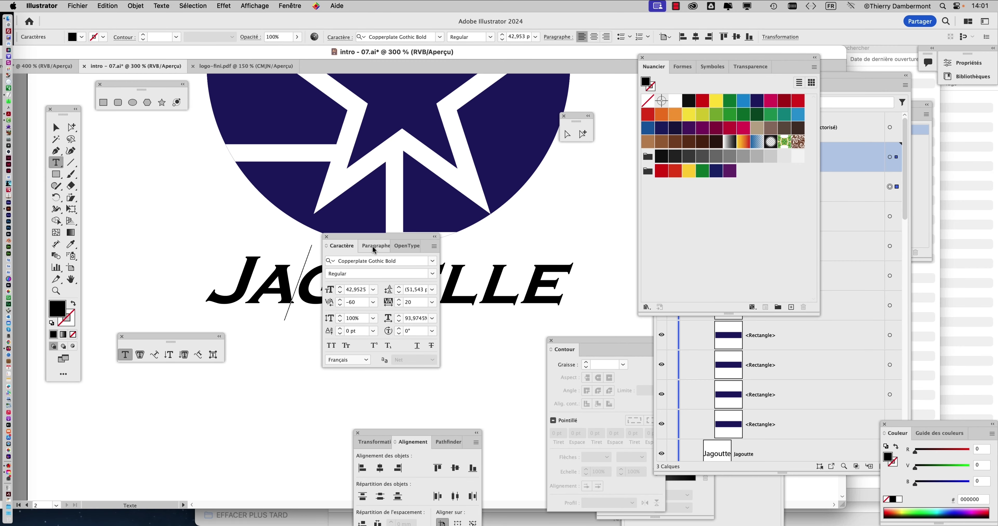
{"action": "left_click_drag", "start_coordinate": [374, 238], "coordinate": [353, 320]}
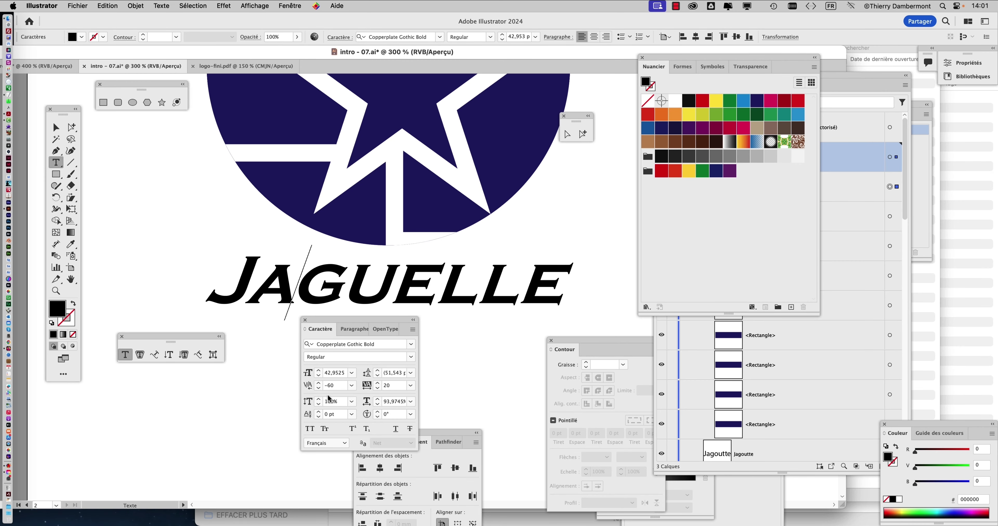
{"action": "left_click", "coordinate": [318, 388]}
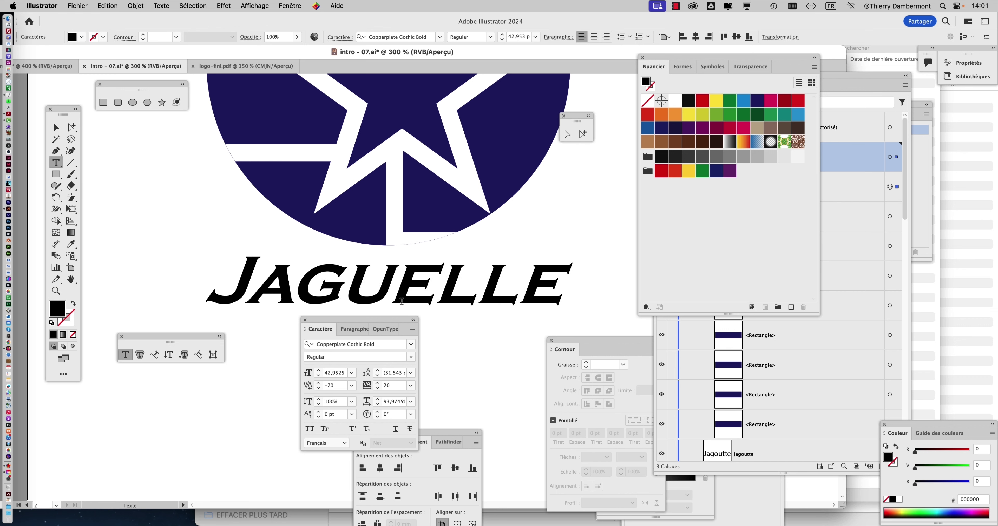
{"action": "left_click", "coordinate": [318, 384]}
{"action": "left_click", "coordinate": [319, 384]}
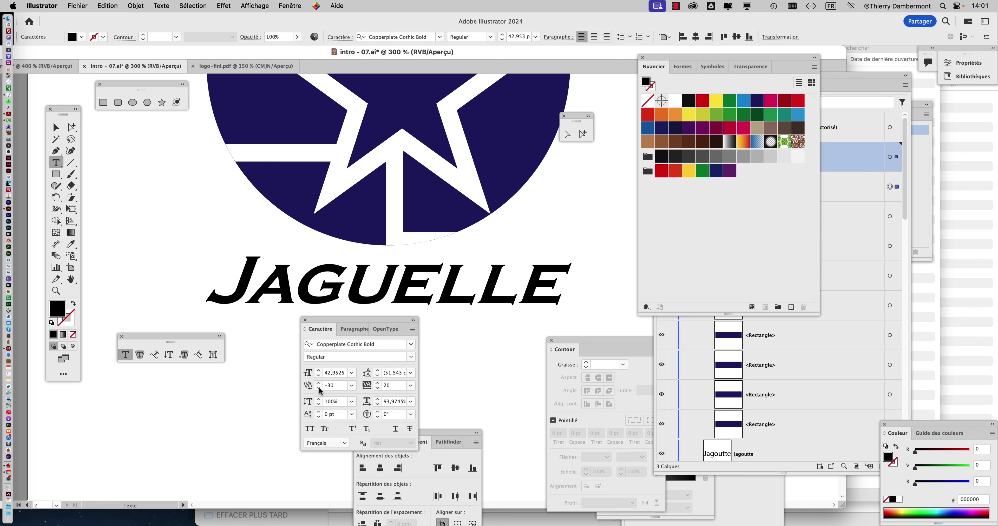
{"action": "left_click", "coordinate": [318, 388]}
{"action": "left_click", "coordinate": [318, 388]}
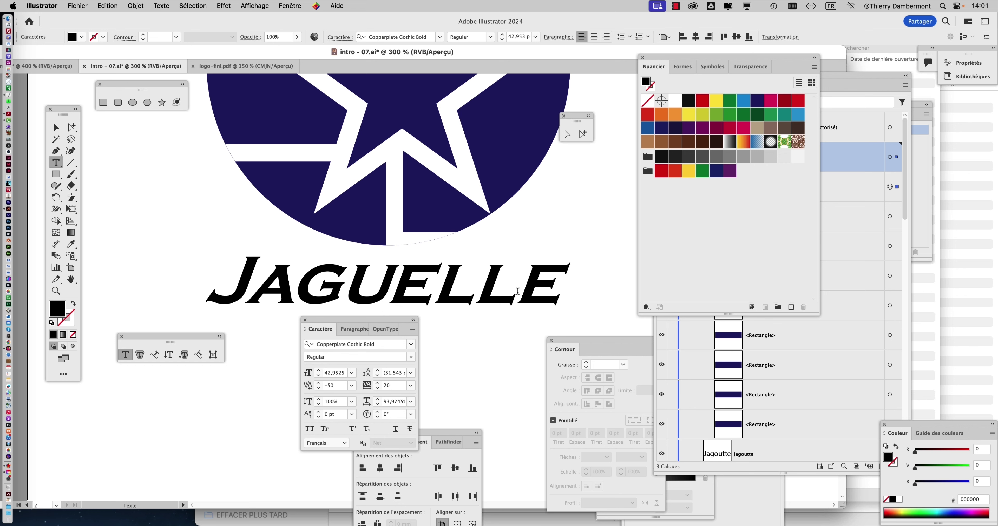
{"action": "left_click", "coordinate": [319, 384]}
{"action": "left_click", "coordinate": [319, 384]}
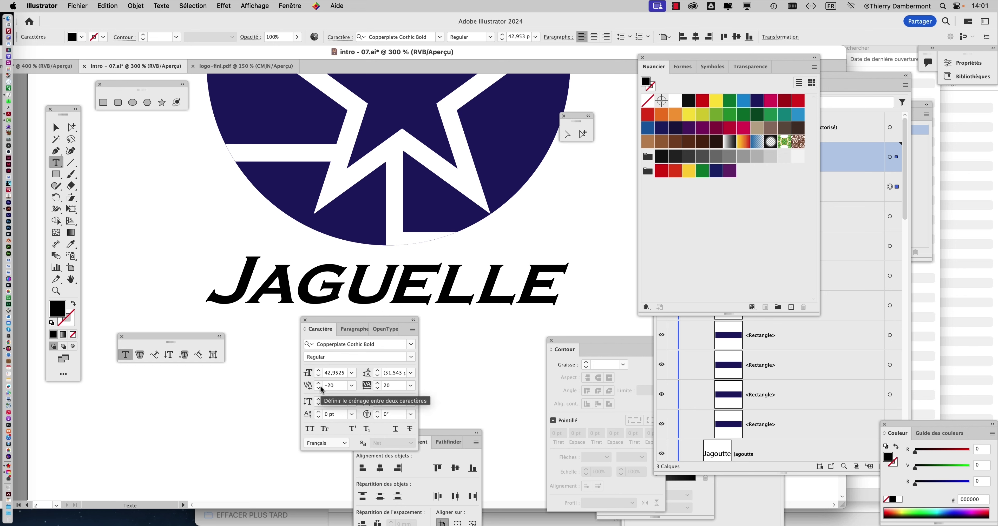
{"action": "left_click", "coordinate": [319, 388]}
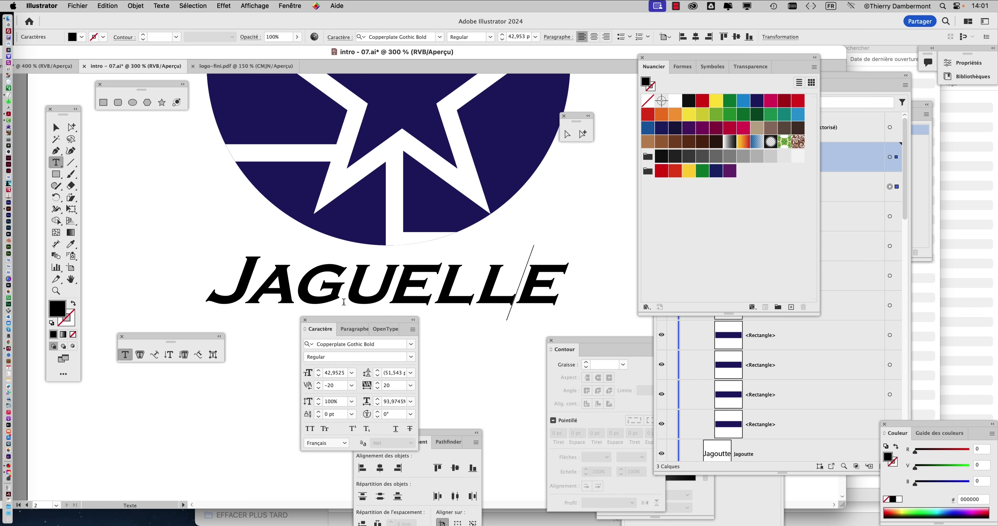
{"action": "left_click", "coordinate": [318, 388]}
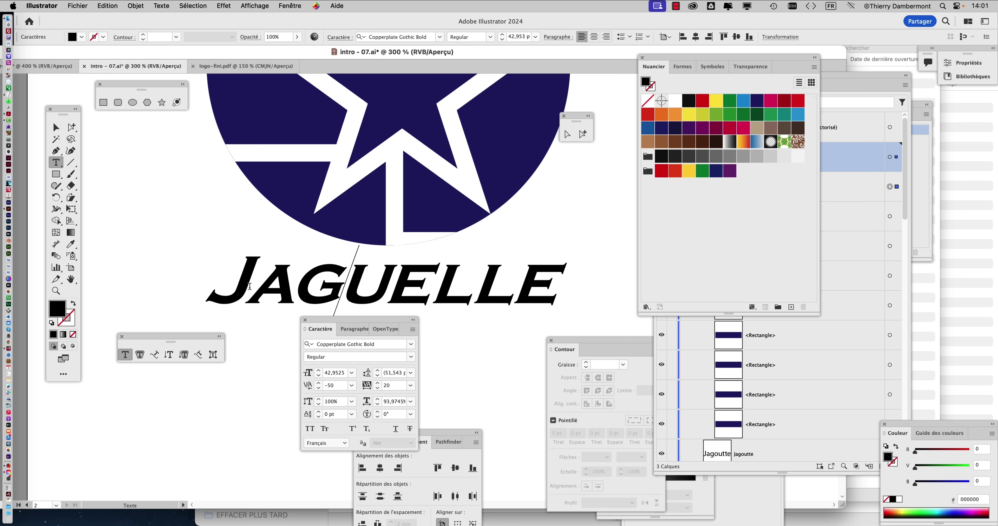
Leave text editing, check the emblem group, and reselect the JAGUELLE wordmark.
{"action": "left_click", "coordinate": [56, 127]}
{"action": "left_click", "coordinate": [268, 202]}
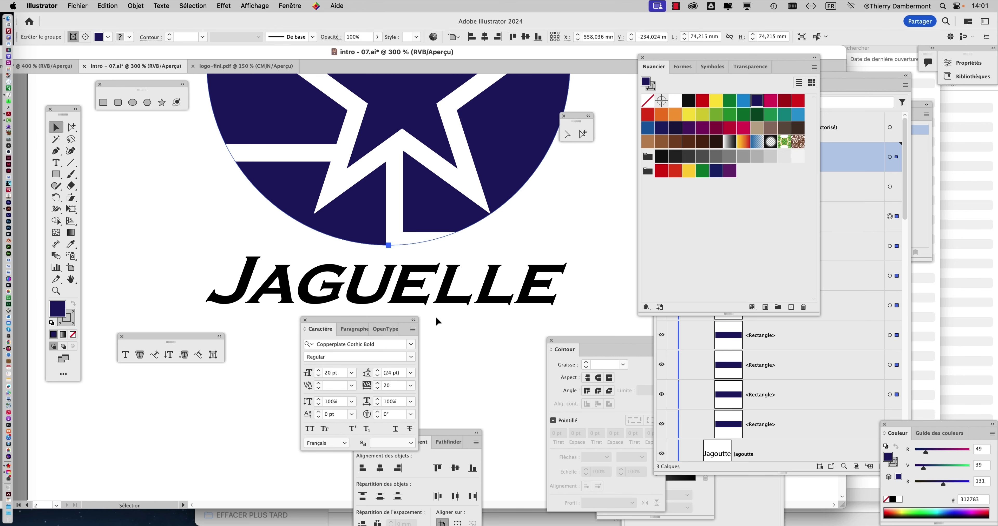
{"action": "left_click", "coordinate": [485, 321]}
{"action": "scroll", "coordinate": [480, 320], "scroll_direction": "down", "scroll_amount": 2}
{"action": "scroll", "coordinate": [388, 232], "scroll_direction": "down", "scroll_amount": 5}
{"action": "scroll", "coordinate": [349, 194], "scroll_direction": "right", "scroll_amount": 3}
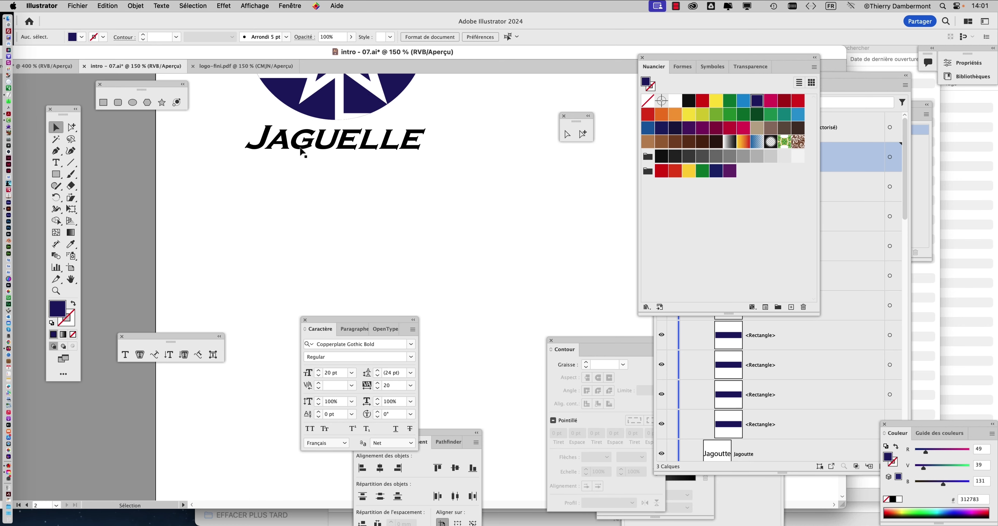
{"action": "left_click", "coordinate": [302, 152]}
Alt-drag a copy of the JAGUELLE wordmark below the logo and rotate it 180° upside down.
{"action": "left_click_drag", "start_coordinate": [308, 156], "coordinate": [289, 271]}
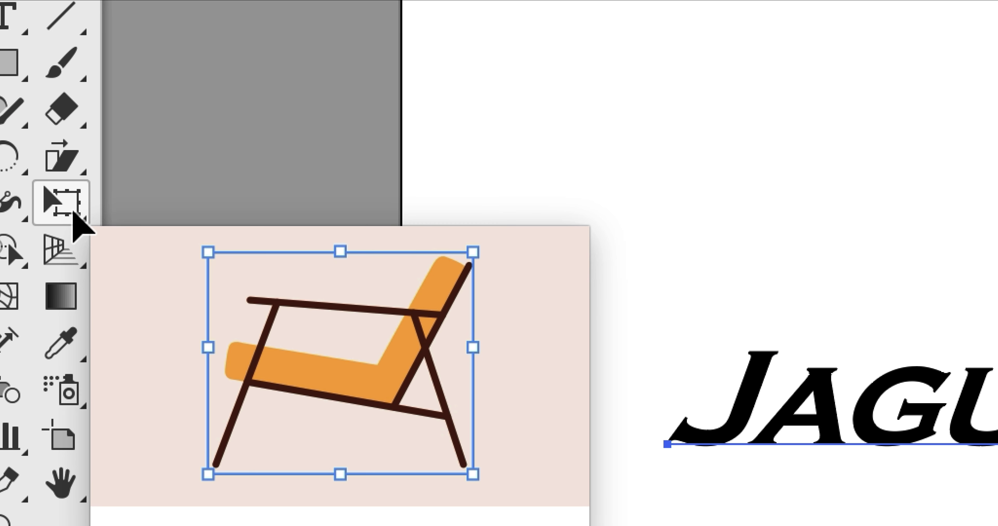
{"action": "left_click", "coordinate": [73, 212]}
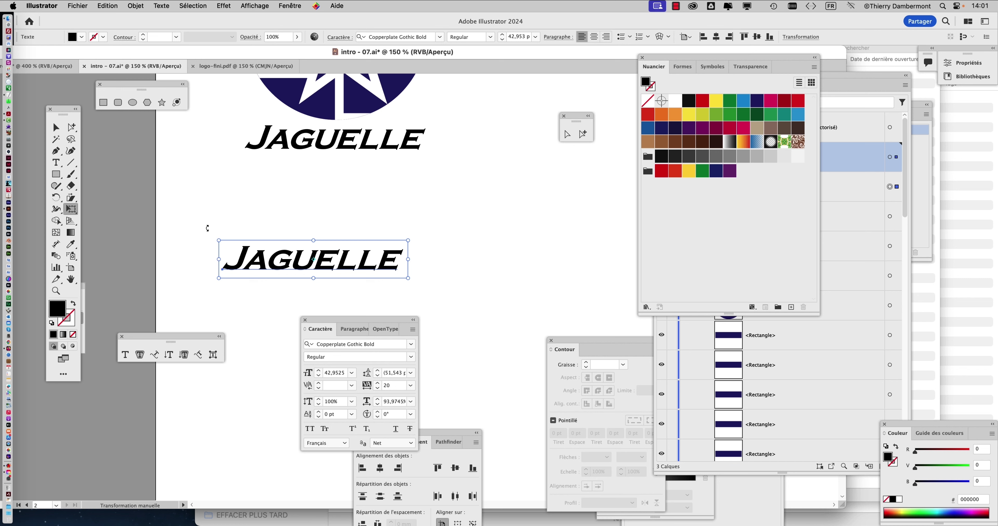
{"action": "key", "text": "Return"}
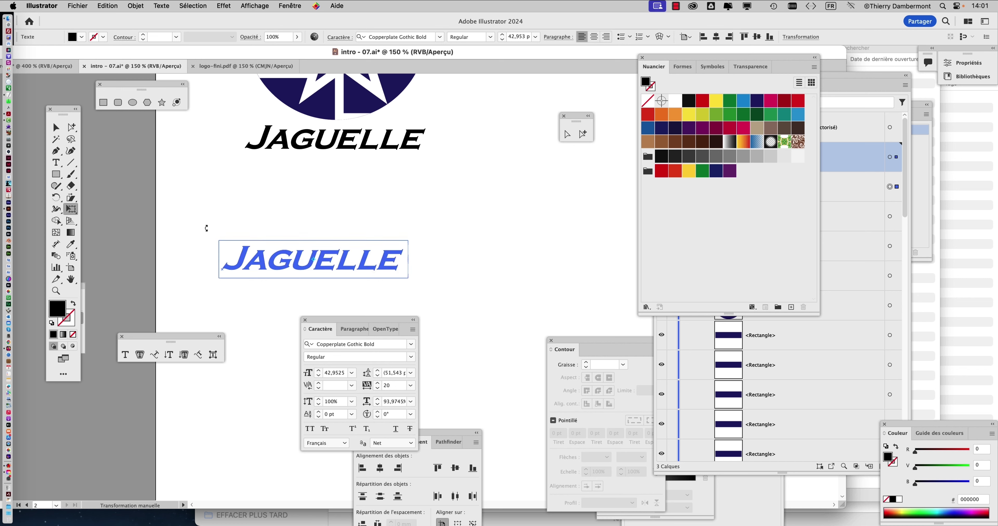
{"action": "mouse_move", "coordinate": [238, 204]}
{"action": "left_mouse_down"}
{"action": "mouse_move", "coordinate": [287, 163]}
{"action": "mouse_move", "coordinate": [412, 160]}
{"action": "left_mouse_up"}
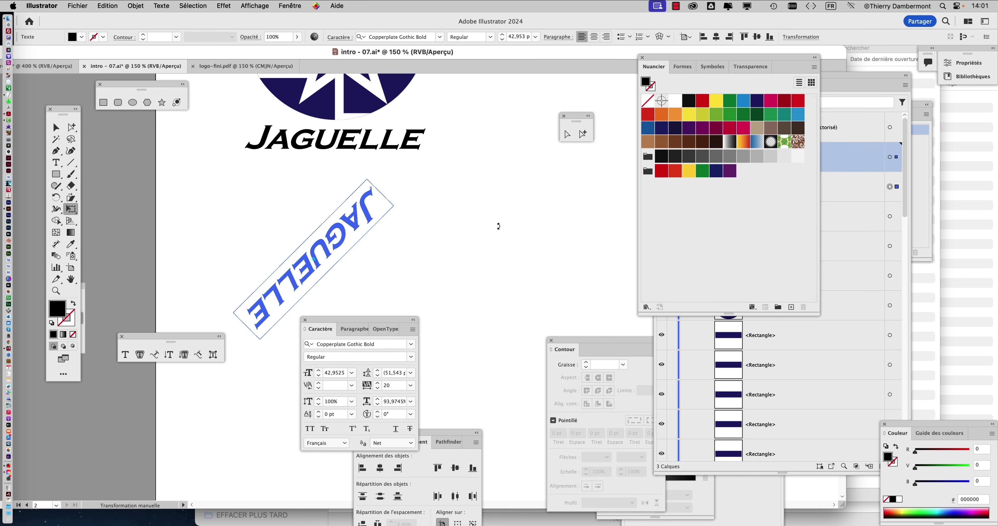
{"action": "left_click_drag", "start_coordinate": [498, 226], "coordinate": [499, 271]}
{"action": "key", "text": "t"}
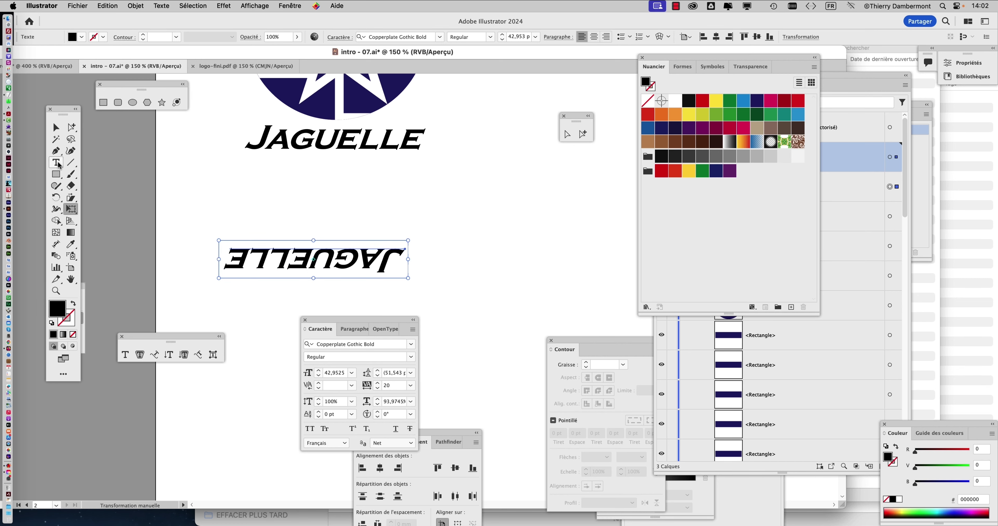
{"action": "scroll", "coordinate": [296, 266], "scroll_direction": "up", "scroll_amount": 1}
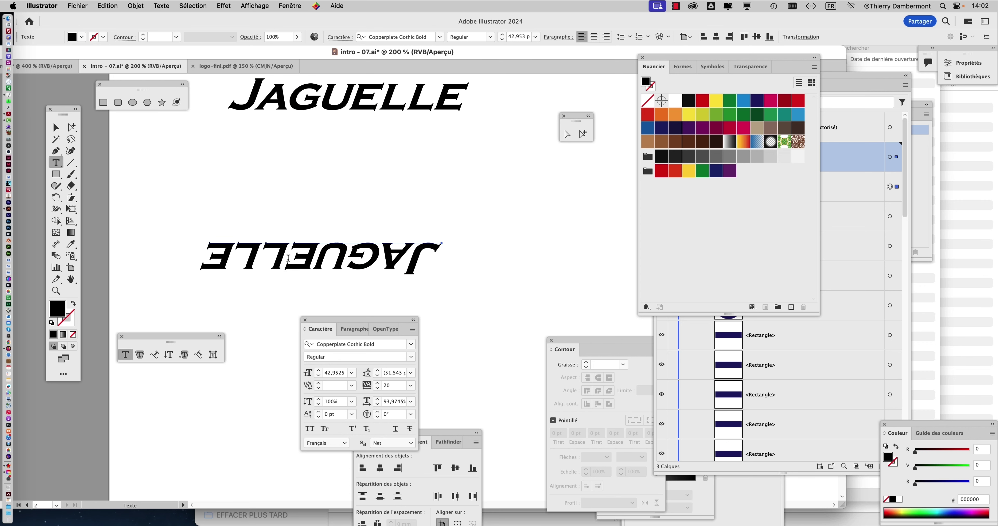
Tighten the L–L, E–U and U–G kerning of the upside-down JAGUELLE down to -70, then nudge it right.
{"action": "left_click", "coordinate": [288, 257]}
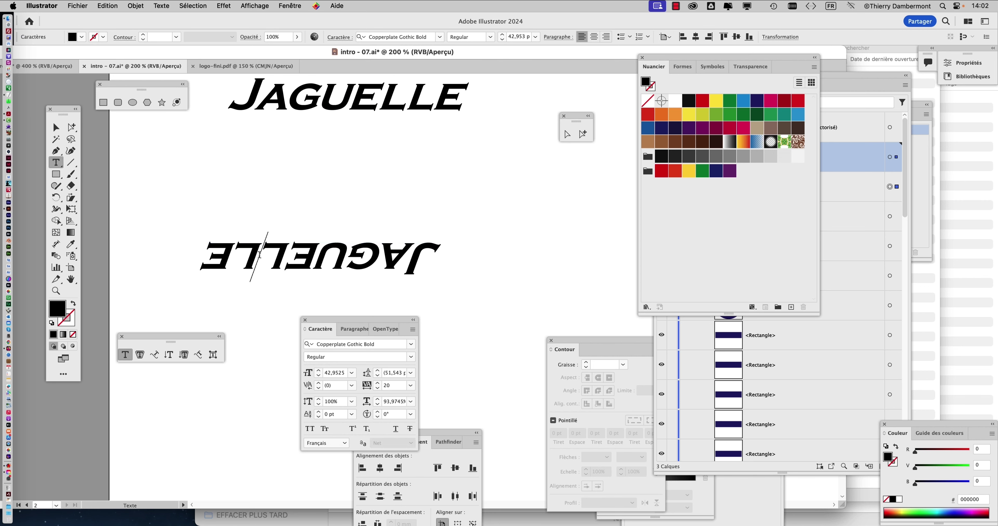
{"action": "left_click", "coordinate": [318, 389]}
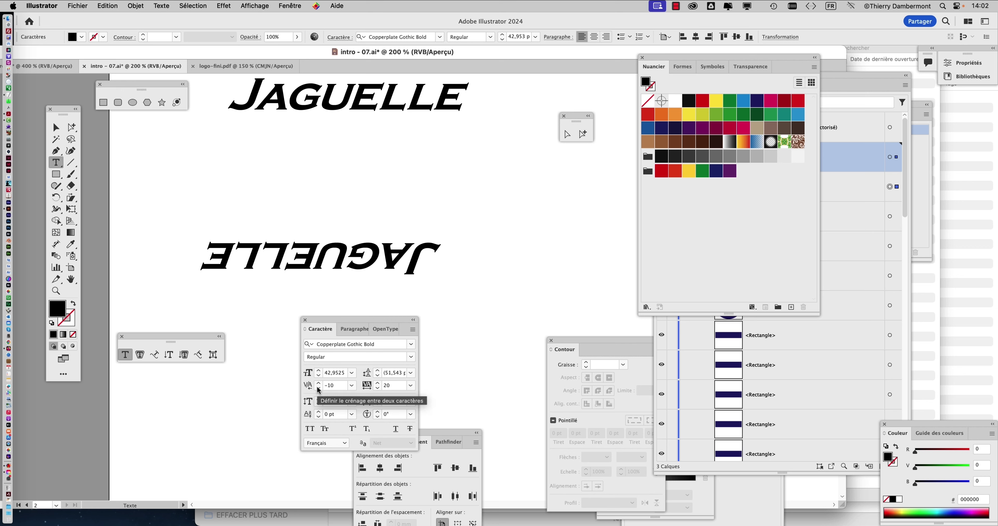
{"action": "left_click", "coordinate": [317, 255]}
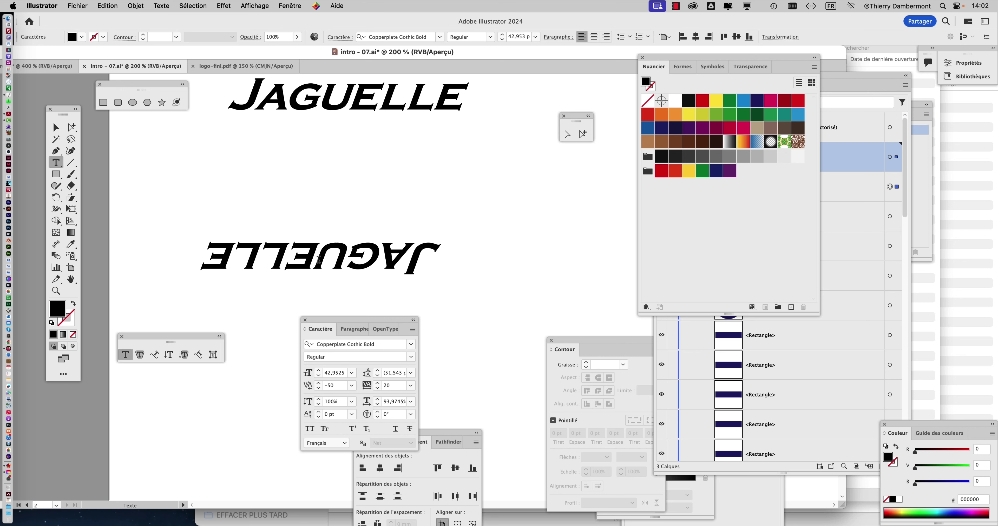
{"action": "left_click", "coordinate": [318, 389]}
{"action": "left_click", "coordinate": [350, 253]}
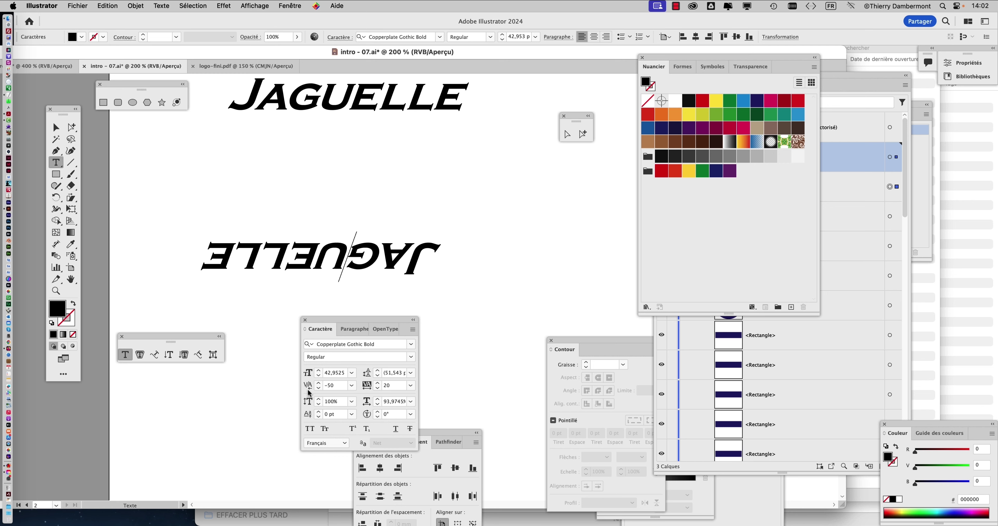
{"action": "left_click", "coordinate": [318, 389]}
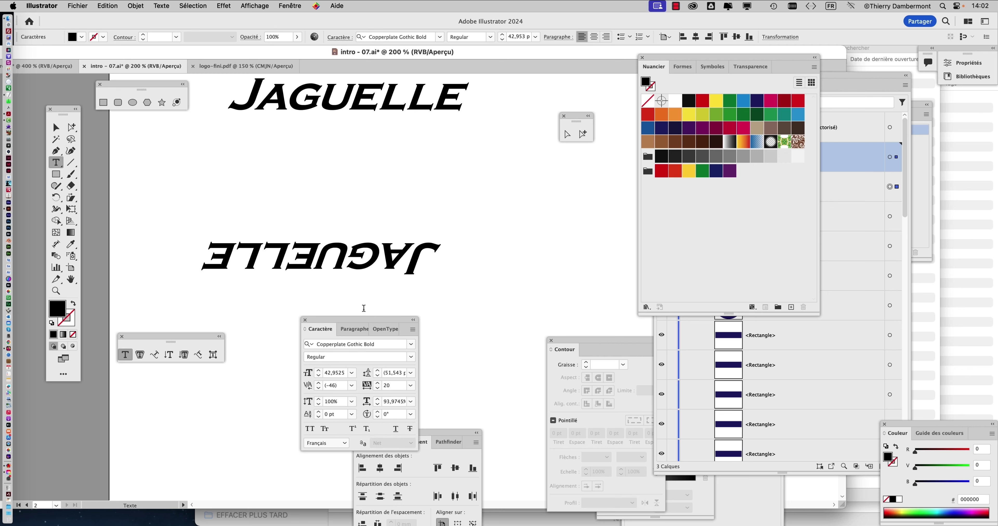
{"action": "left_click", "coordinate": [319, 388]}
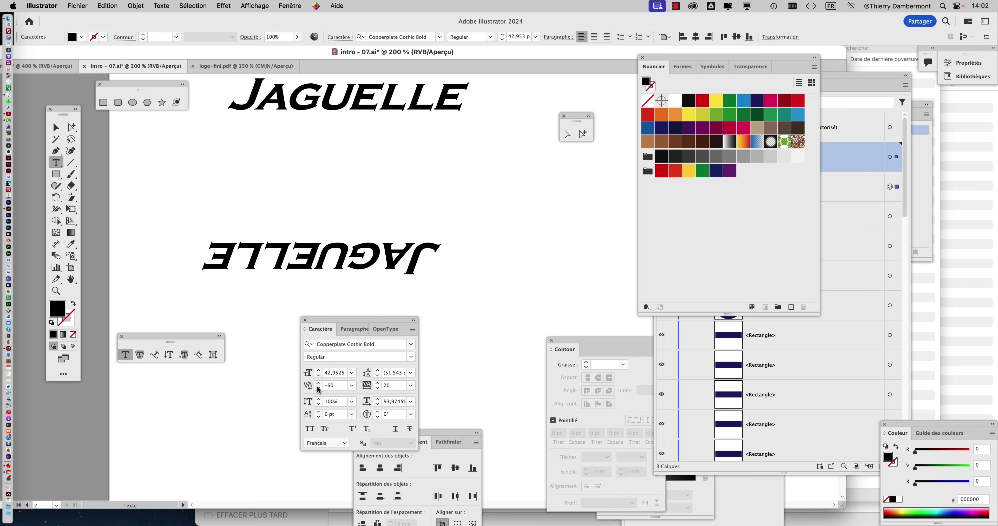
{"action": "left_click", "coordinate": [318, 389]}
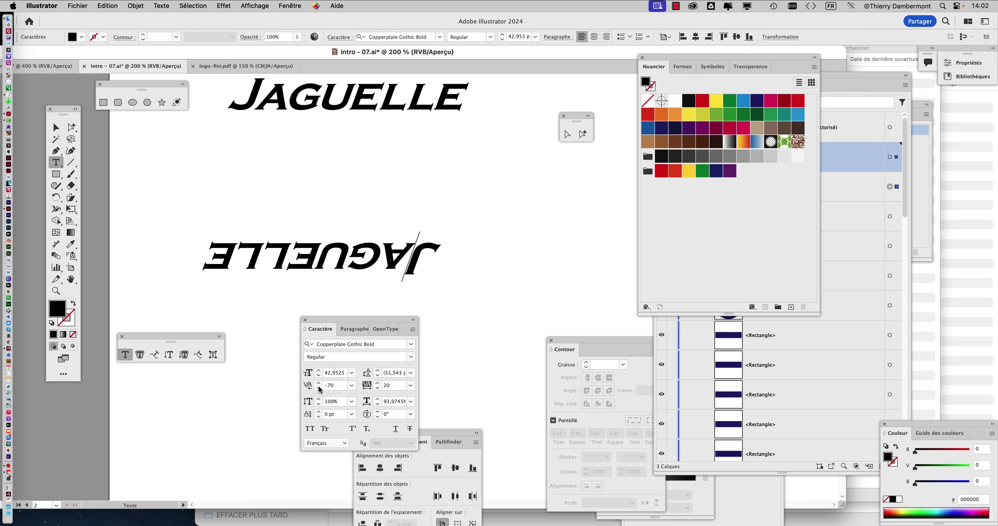
{"action": "left_click", "coordinate": [64, 133]}
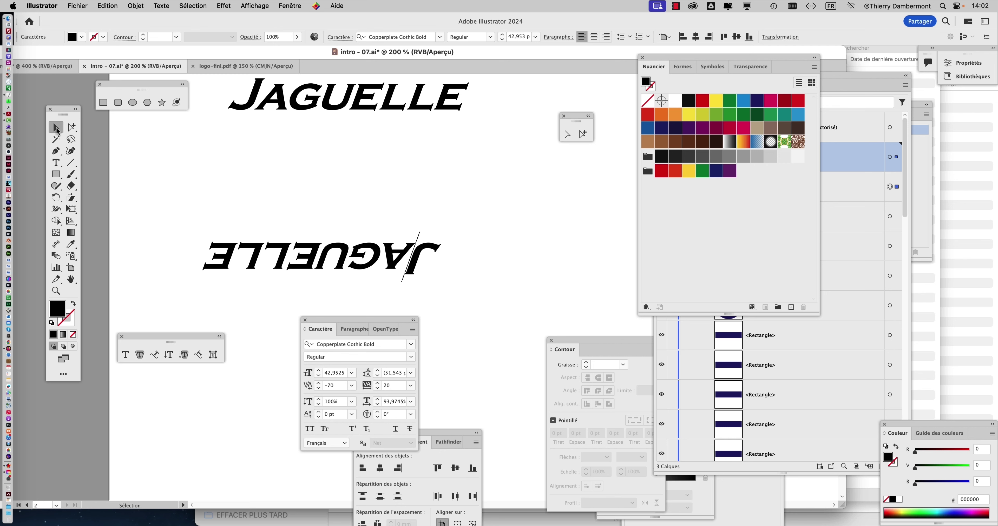
{"action": "left_click_drag", "start_coordinate": [299, 267], "coordinate": [367, 250]}
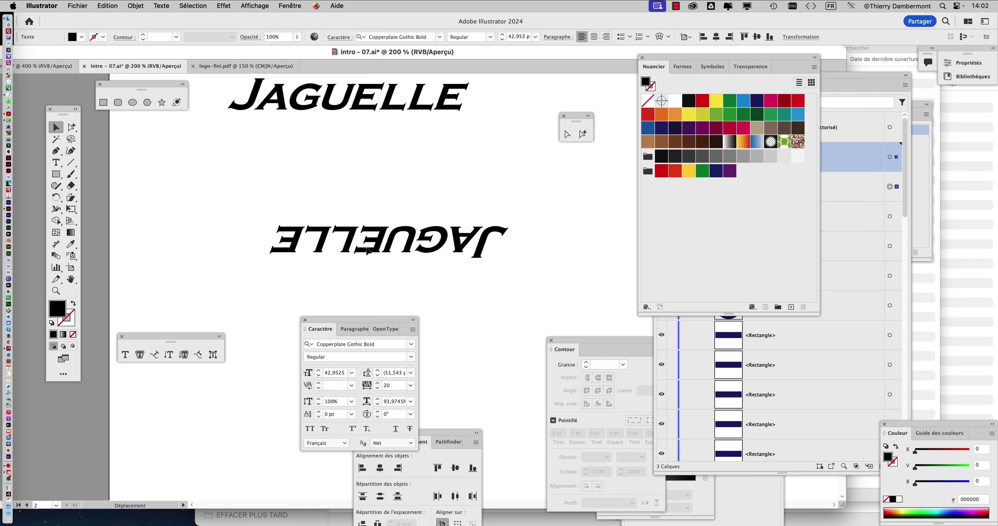
Rotate the upside-down JAGUELLE copy 180° with Free Transform so it reads upright.
{"action": "left_click", "coordinate": [365, 280]}
{"action": "scroll", "coordinate": [374, 267], "scroll_direction": "up", "scroll_amount": 2}
{"action": "scroll", "coordinate": [374, 267], "scroll_direction": "down", "scroll_amount": 2}
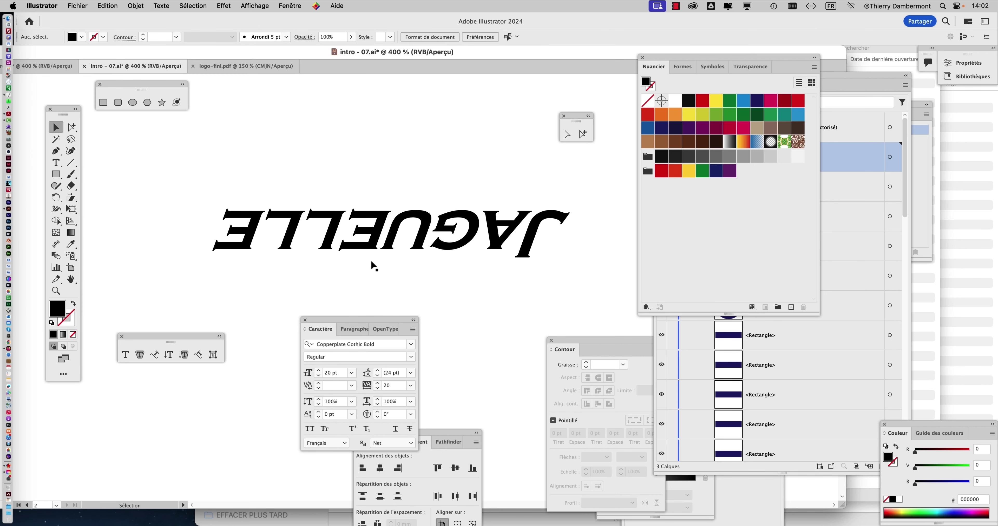
{"action": "left_click", "coordinate": [316, 243]}
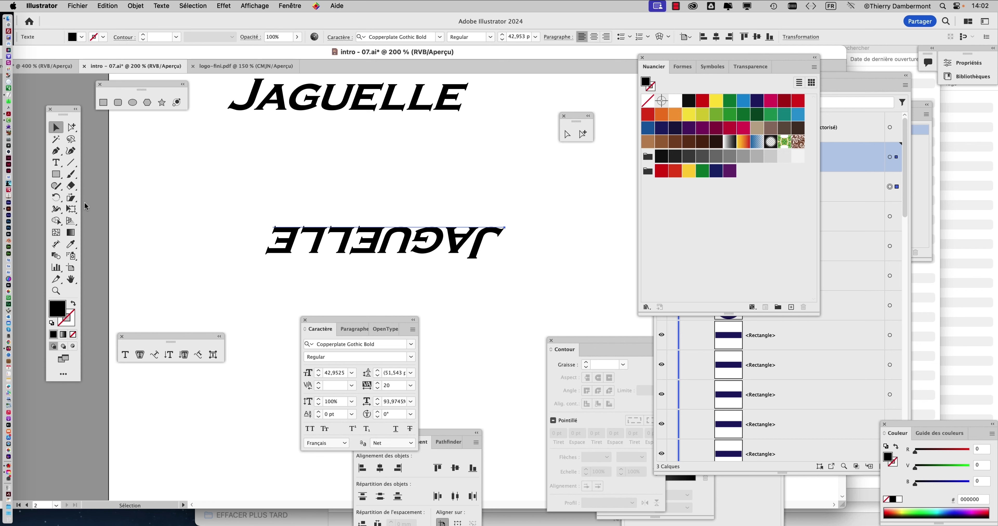
{"action": "left_click", "coordinate": [71, 209]}
{"action": "left_click_drag", "start_coordinate": [252, 201], "coordinate": [585, 267]}
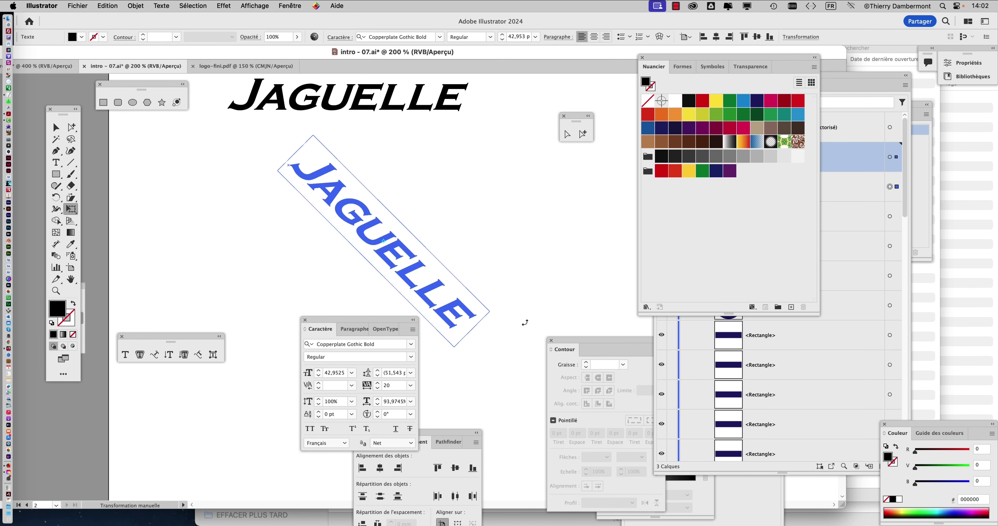
Move the upright JAGUELLE copy up and left, just under the original wordmark.
{"action": "left_click", "coordinate": [57, 127]}
{"action": "left_click", "coordinate": [211, 220]}
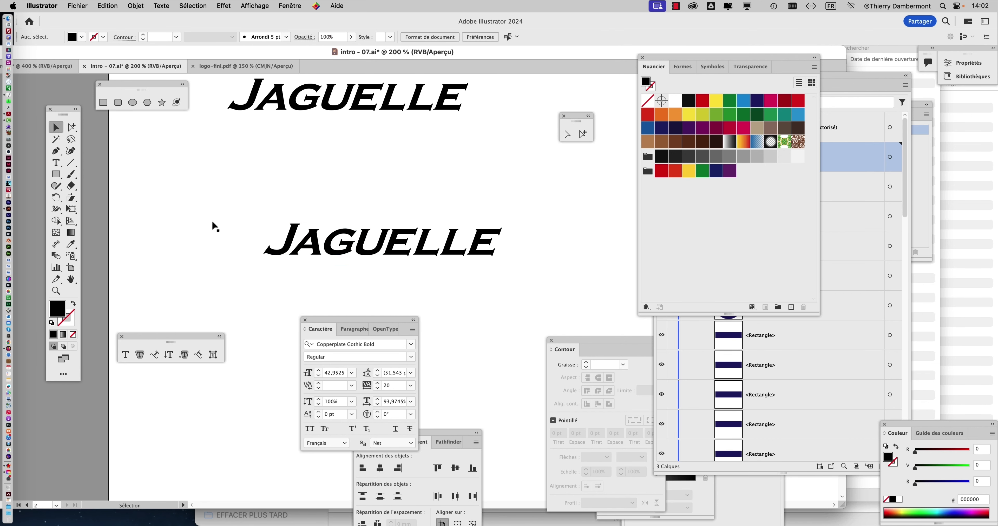
{"action": "mouse_move", "coordinate": [342, 254]}
{"action": "left_mouse_down"}
{"action": "mouse_move", "coordinate": [292, 216]}
{"action": "mouse_move", "coordinate": [308, 227]}
{"action": "left_mouse_up"}
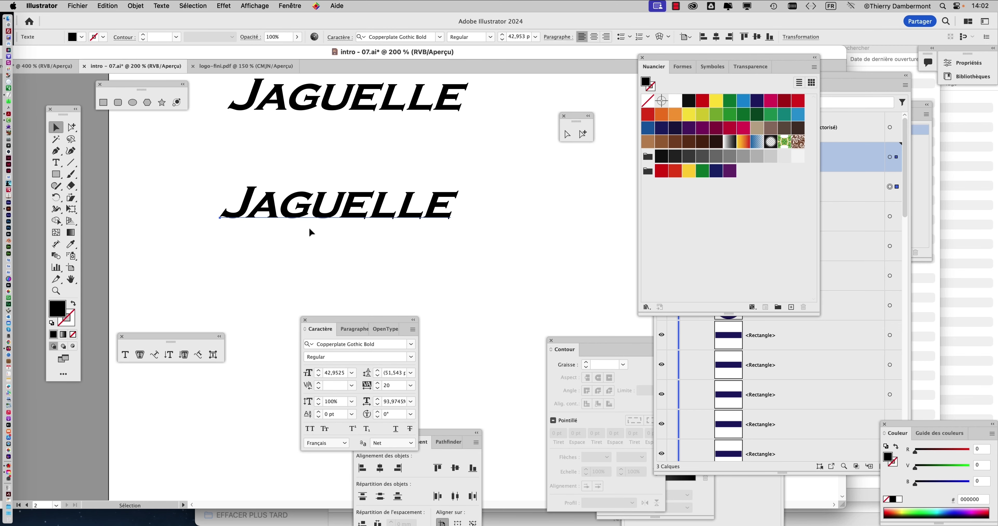
{"action": "key", "text": "super+minus"}
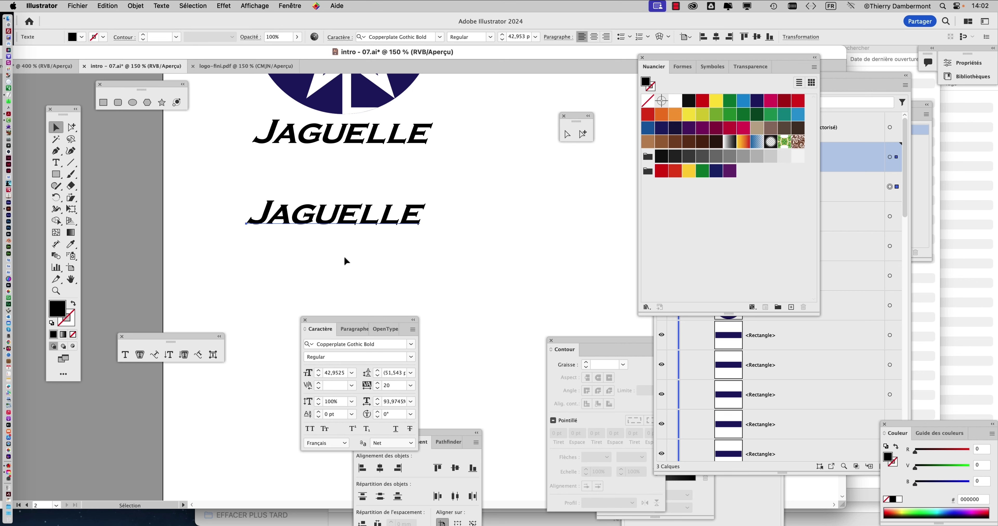
Move the original JAGUELLE onto the pasteboard and put the tightened one under the star logo.
{"action": "left_click_drag", "start_coordinate": [357, 217], "coordinate": [366, 177]}
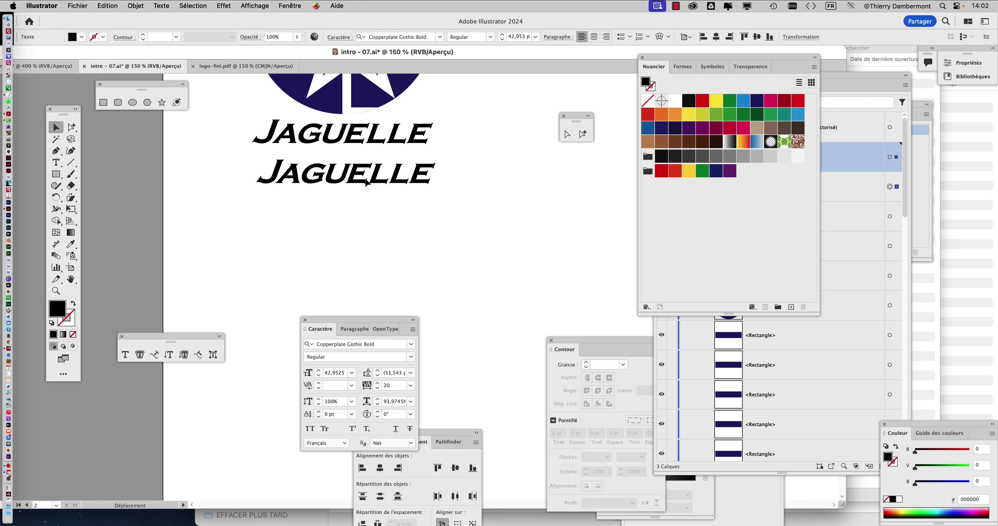
{"action": "key", "text": "super+minus"}
{"action": "key", "text": "super+minus"}
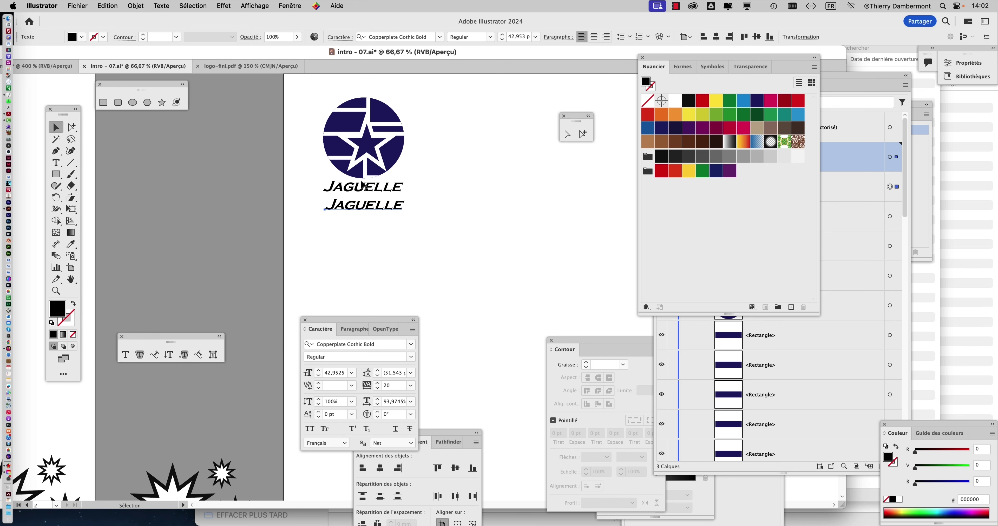
{"action": "left_click_drag", "start_coordinate": [356, 189], "coordinate": [191, 162]}
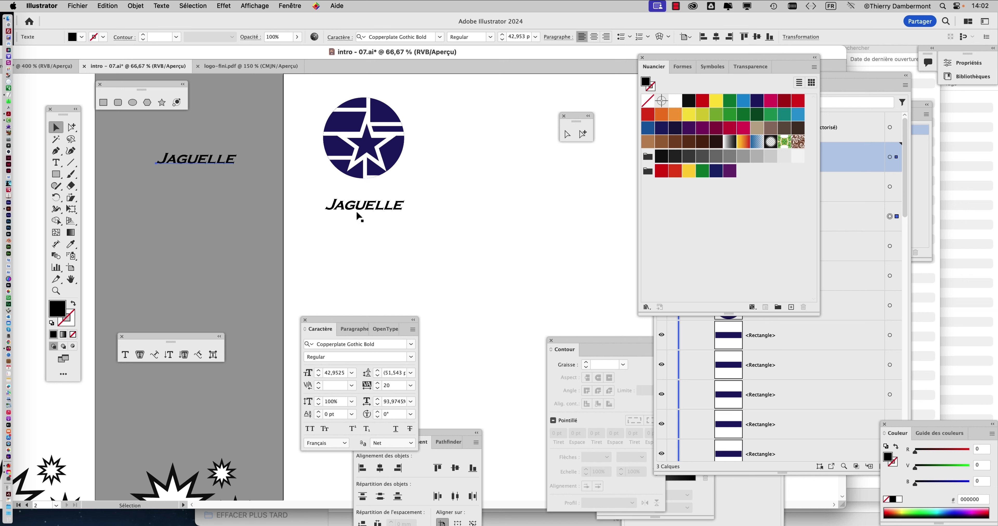
{"action": "left_click_drag", "start_coordinate": [358, 211], "coordinate": [354, 197]}
Centre the star logo and the tightened JAGUELLE horizontally with Alignement horizontal au centre.
{"action": "key", "text": "super+plus"}
{"action": "key", "text": "super+plus"}
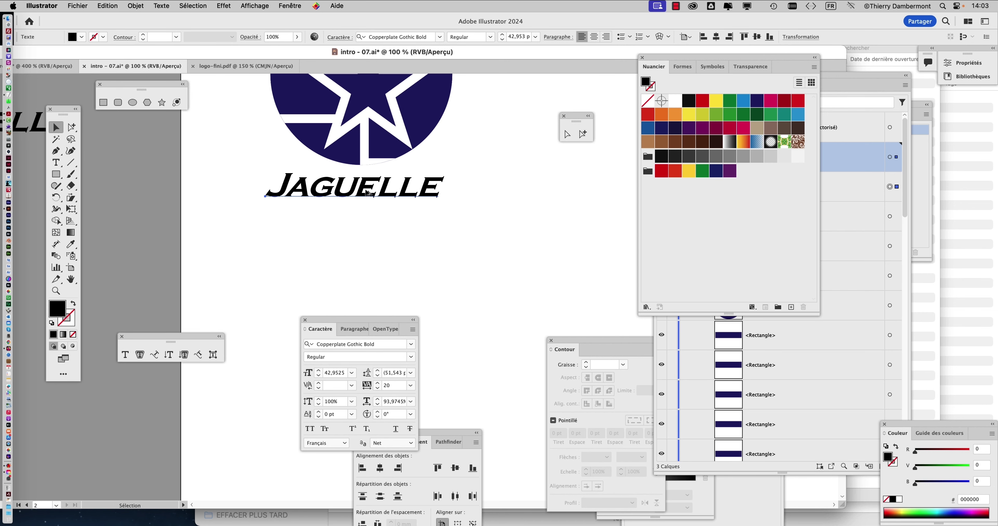
{"action": "left_click_drag", "start_coordinate": [230, 143], "coordinate": [412, 299]}
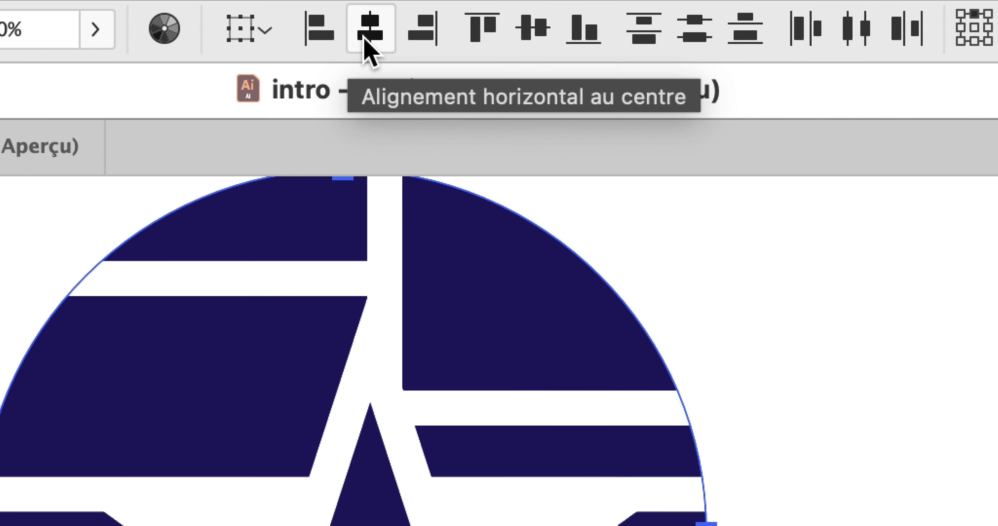
{"action": "left_click", "coordinate": [365, 38]}
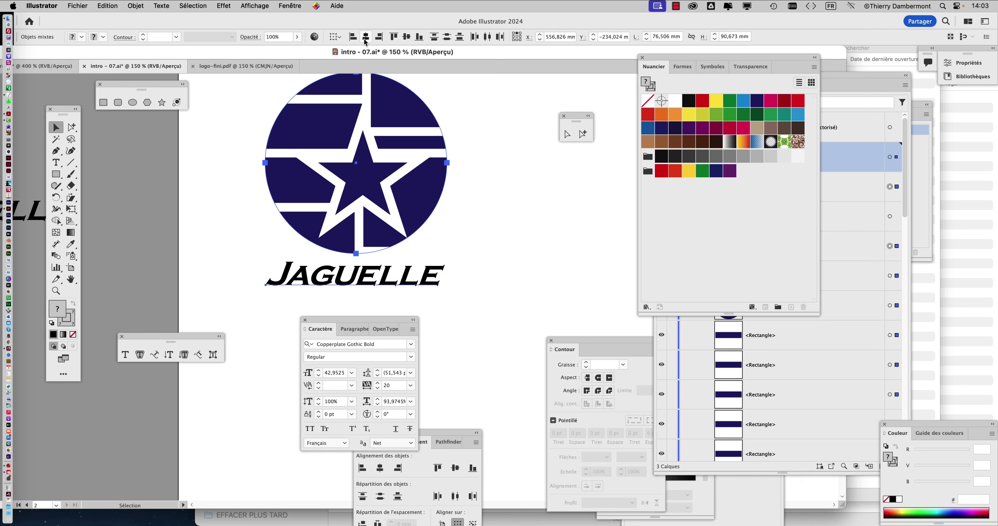
{"action": "left_click", "coordinate": [489, 161]}
{"action": "key", "text": "super+1"}
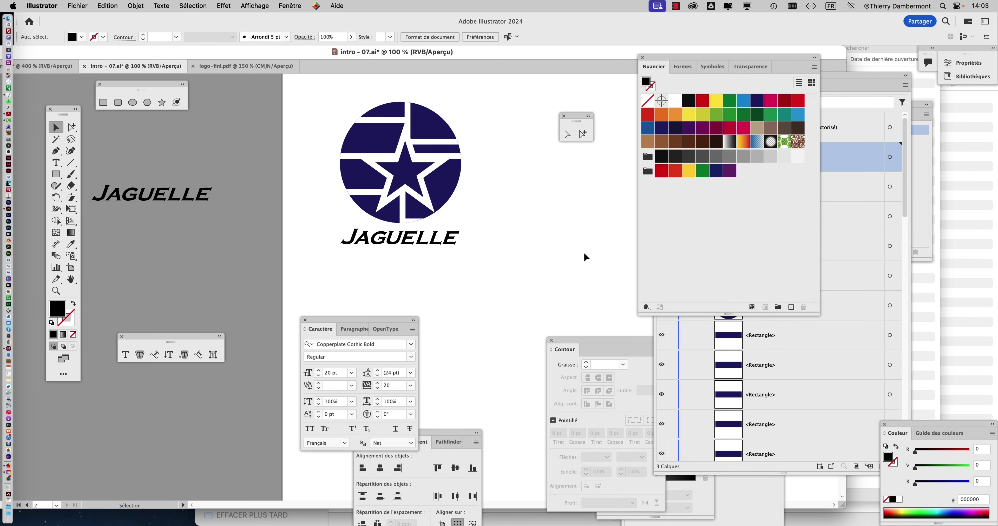
Fill the JAGUELLE under the star logo with the navy blue swatch from the Nuancier.
{"action": "left_click", "coordinate": [429, 244]}
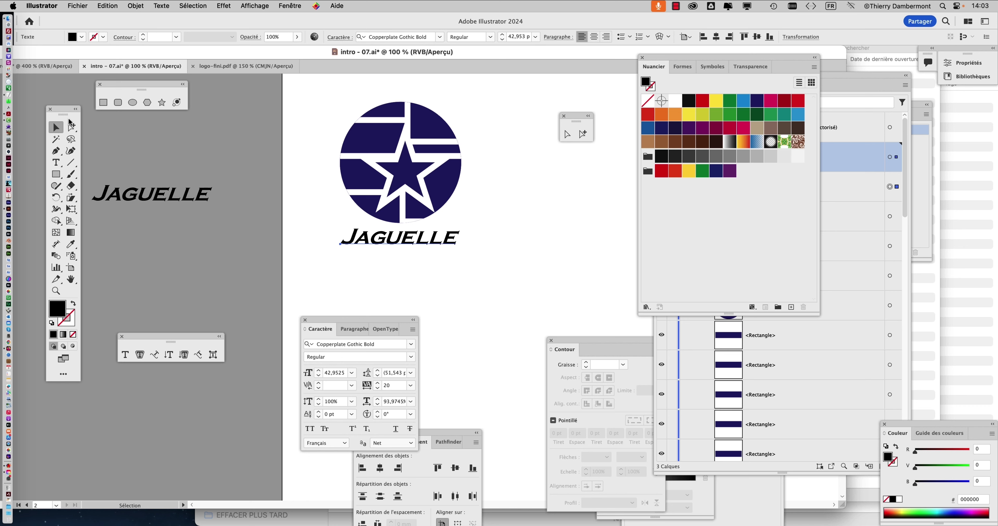
{"action": "mouse_move", "coordinate": [59, 110]}
{"action": "left_mouse_down"}
{"action": "mouse_move", "coordinate": [270, 120]}
{"action": "mouse_move", "coordinate": [294, 90]}
{"action": "left_mouse_up"}
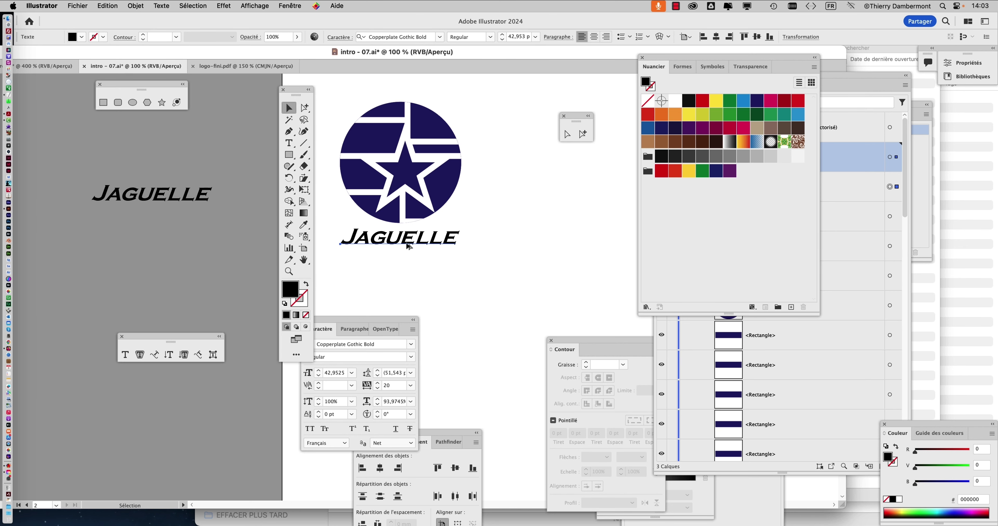
{"action": "scroll", "coordinate": [409, 246], "scroll_direction": "up", "scroll_amount": 1}
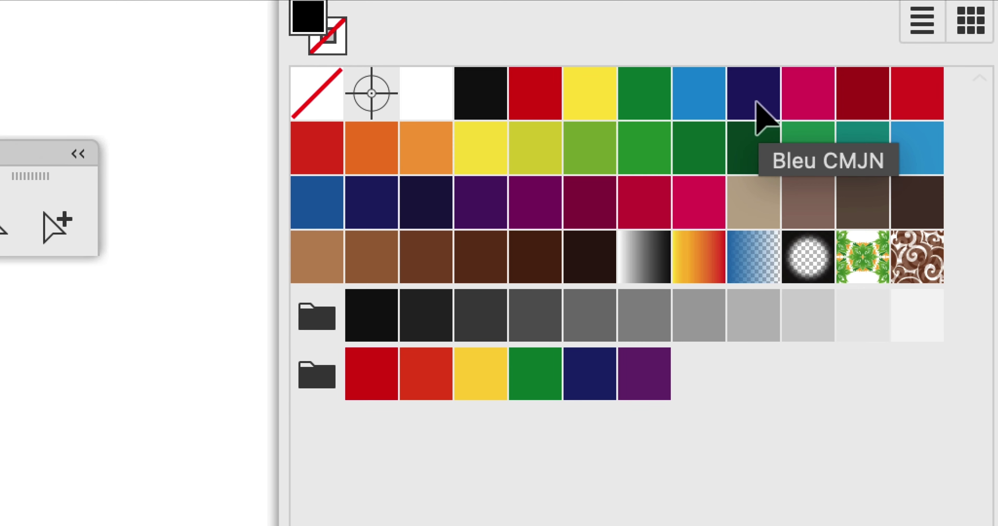
{"action": "left_click", "coordinate": [757, 104]}
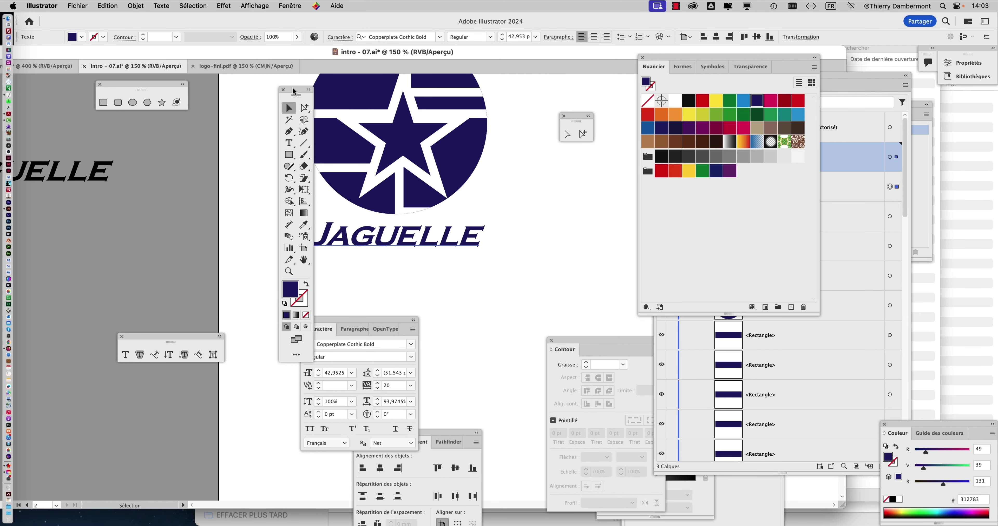
{"action": "left_click_drag", "start_coordinate": [294, 91], "coordinate": [67, 121]}
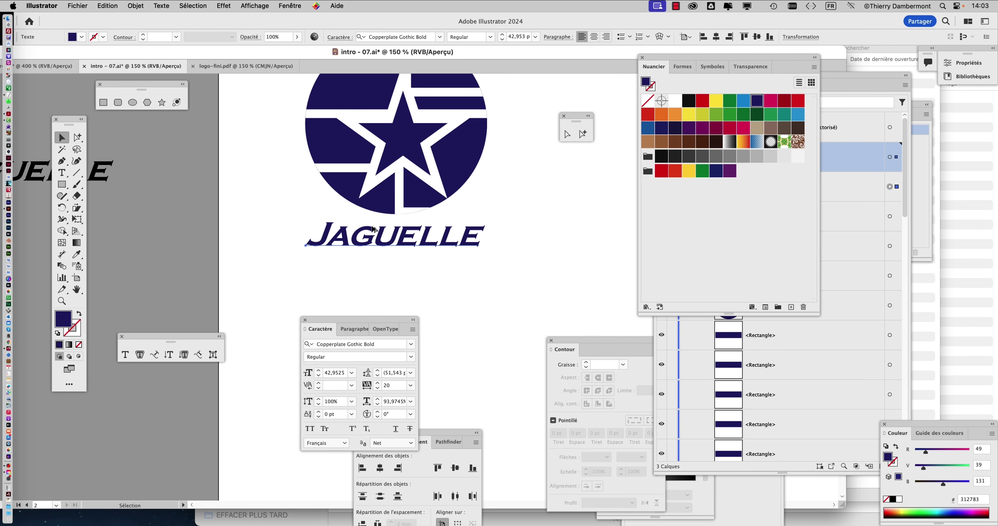
{"action": "scroll", "coordinate": [373, 230], "scroll_direction": "down", "scroll_amount": 1}
{"action": "left_click", "coordinate": [437, 275]}
{"action": "mouse_move", "coordinate": [427, 276]}
{"action": "left_mouse_down"}
{"action": "mouse_move", "coordinate": [383, 289]}
{"action": "mouse_move", "coordinate": [237, 409]}
{"action": "left_mouse_up"}
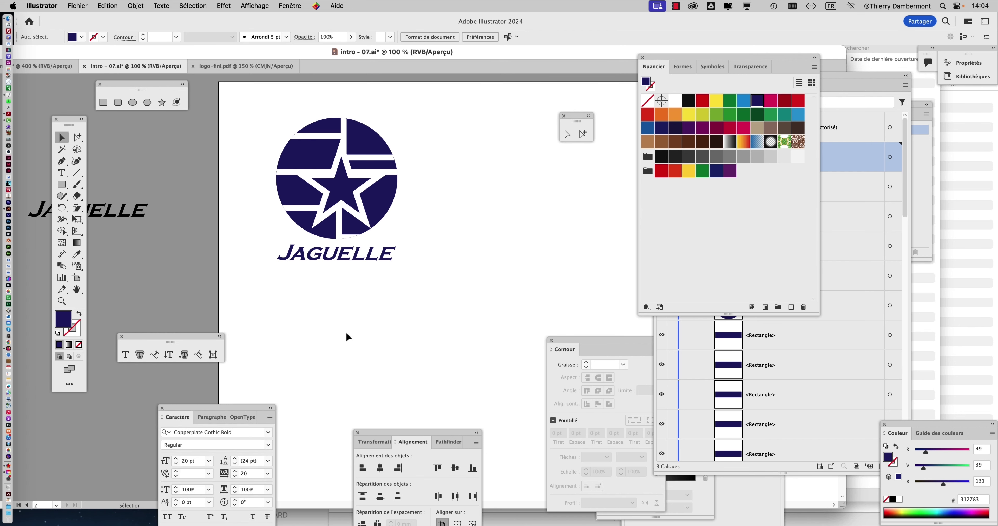
{"action": "key", "text": "shift"}
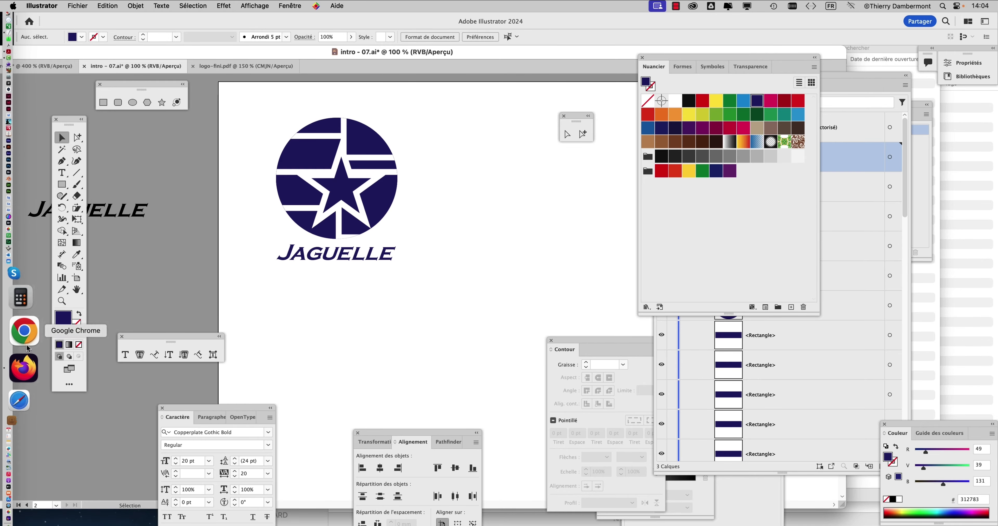
In Firefox, search Bing for 'kerning game' and open the Kern Type result on method.ac.
{"action": "left_click", "coordinate": [17, 411]}
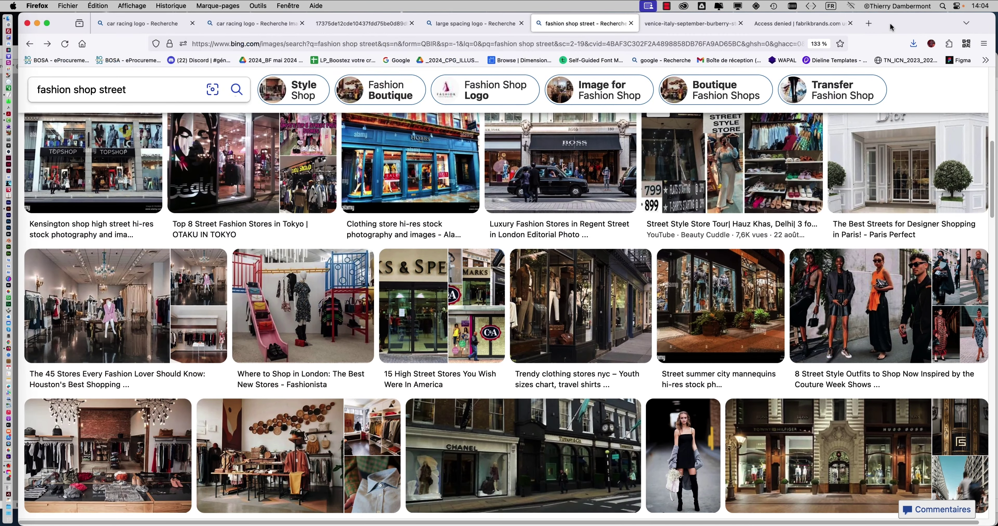
{"action": "left_click", "coordinate": [868, 23]}
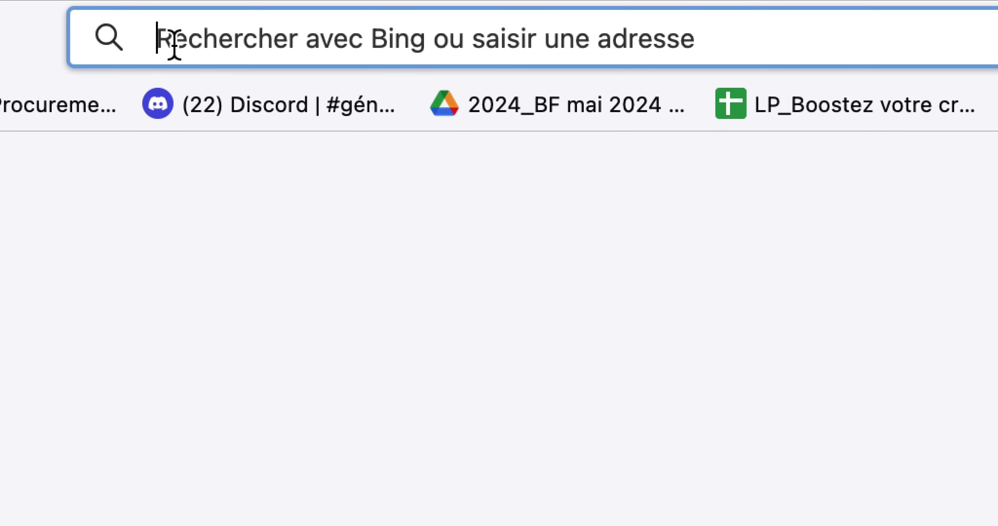
{"action": "type", "text": "kernin"}
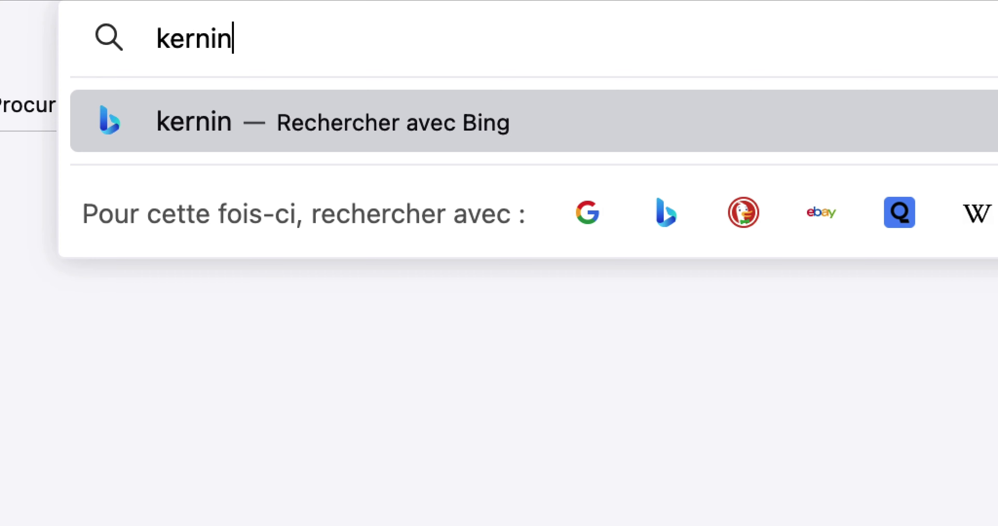
{"action": "type", "text": "g game"}
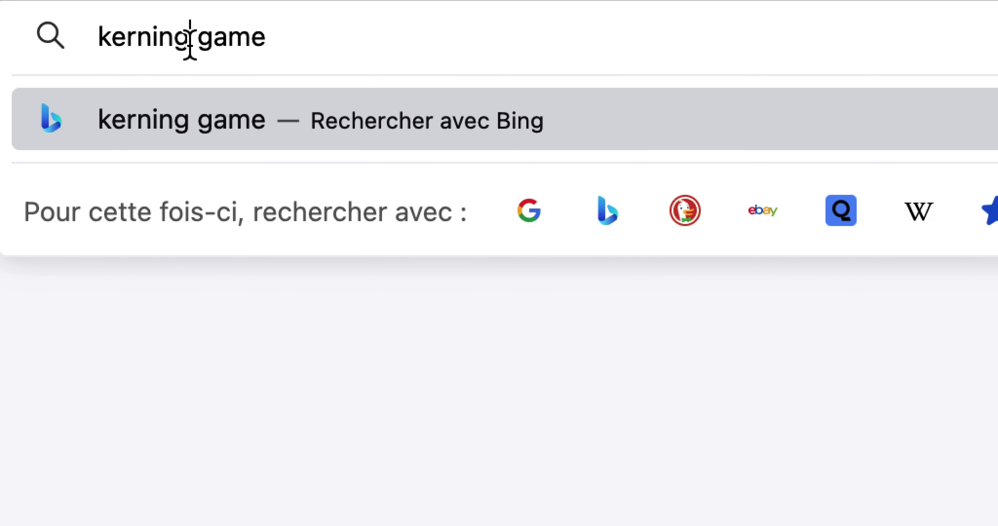
{"action": "left_click_drag", "start_coordinate": [188, 37], "coordinate": [94, 39]}
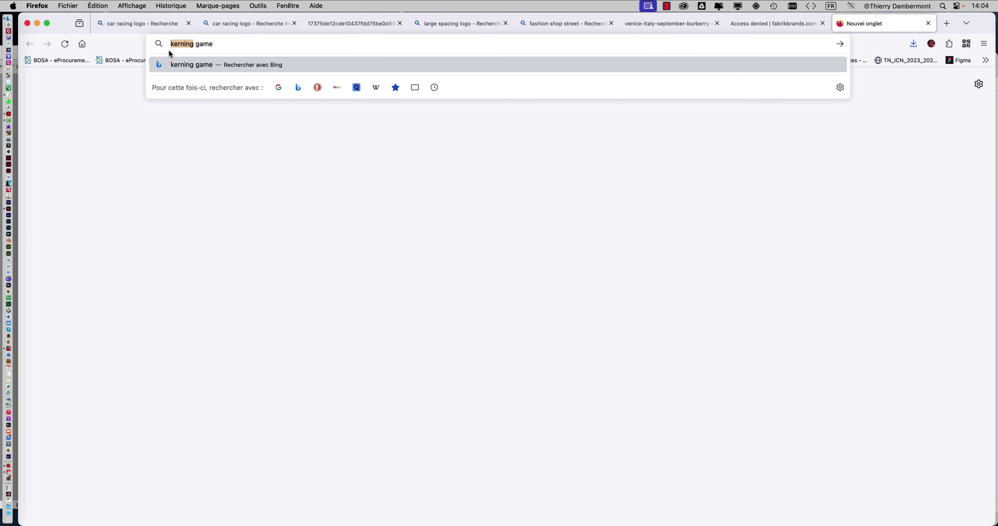
{"action": "key", "text": "Return"}
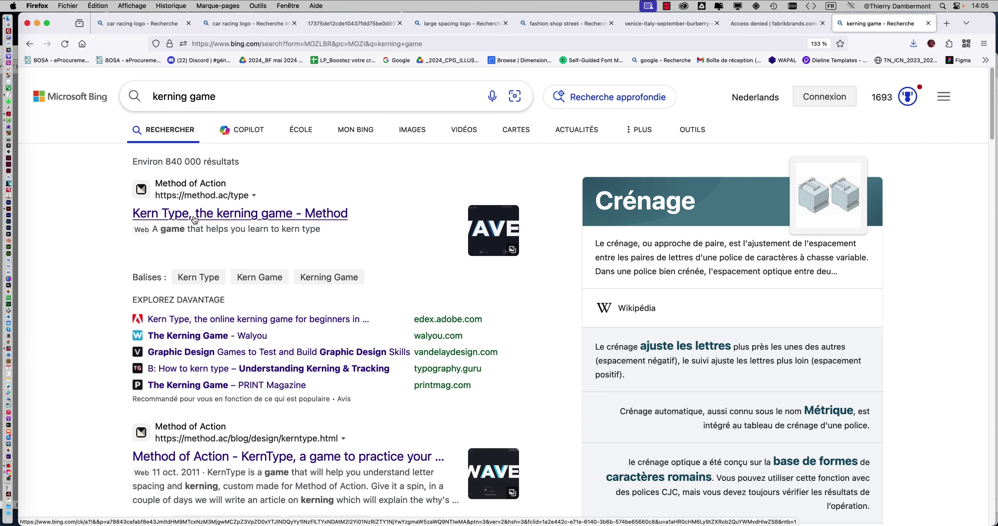
{"action": "left_click", "coordinate": [194, 220]}
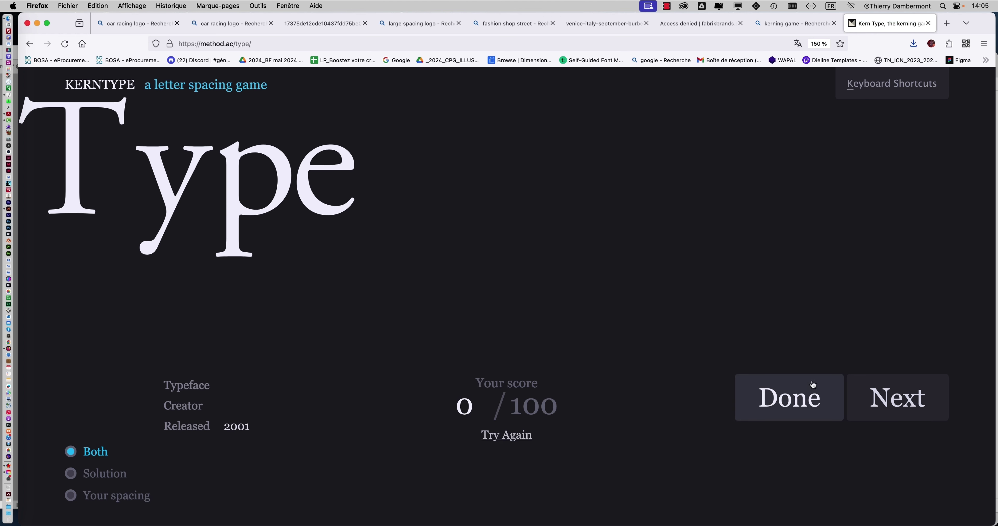
Zoom the KernType page to fit, skip a word, and paste method.ac/type/# into a Chrome tab.
{"action": "key", "text": "super+minus"}
{"action": "key", "text": "super+minus"}
{"action": "key", "text": "super+minus"}
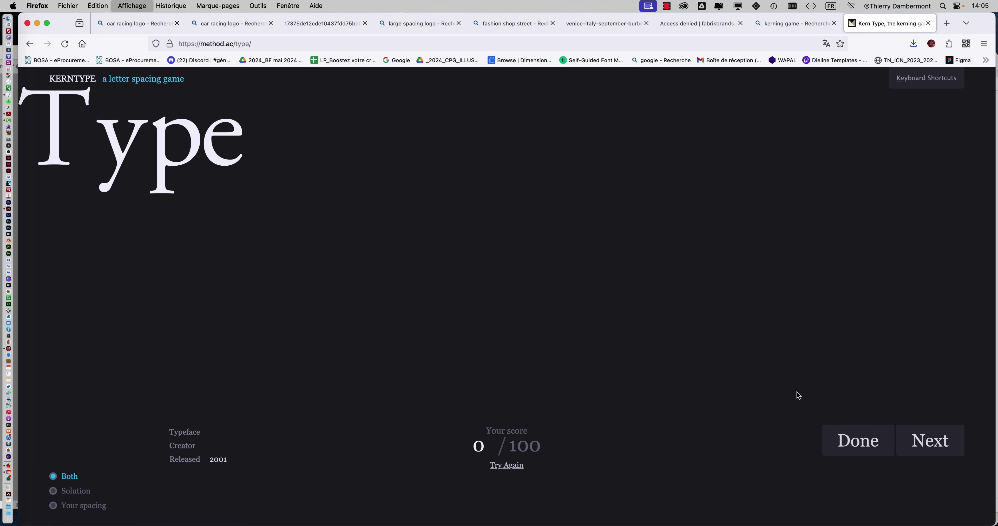
{"action": "key", "text": "super+minus"}
{"action": "key", "text": "super+minus"}
{"action": "key", "text": "super+minus"}
{"action": "key", "text": "super+plus"}
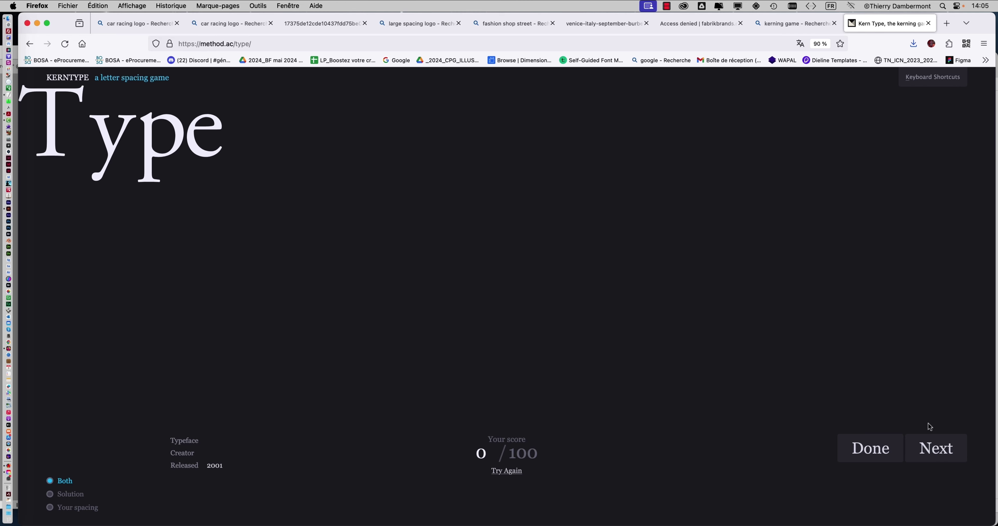
{"action": "left_click", "coordinate": [935, 449]}
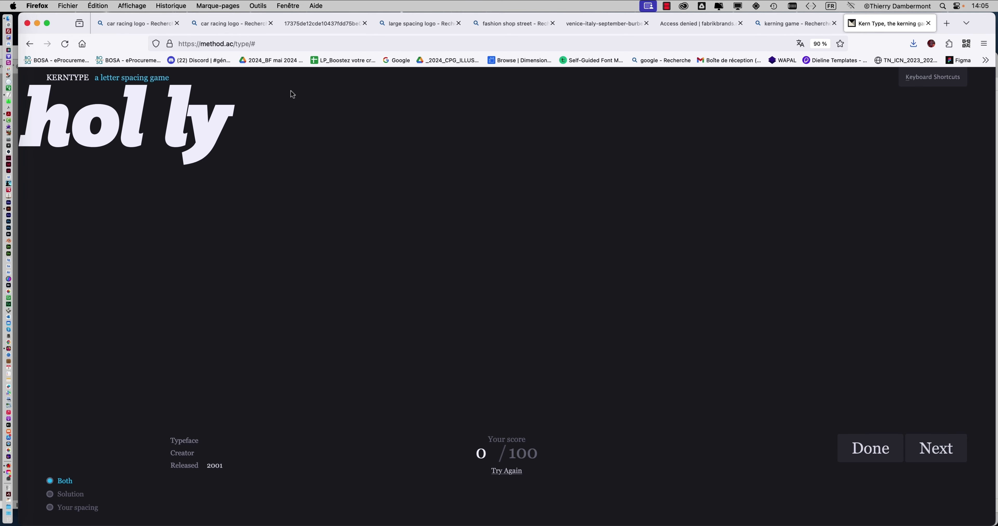
{"action": "left_click", "coordinate": [267, 47]}
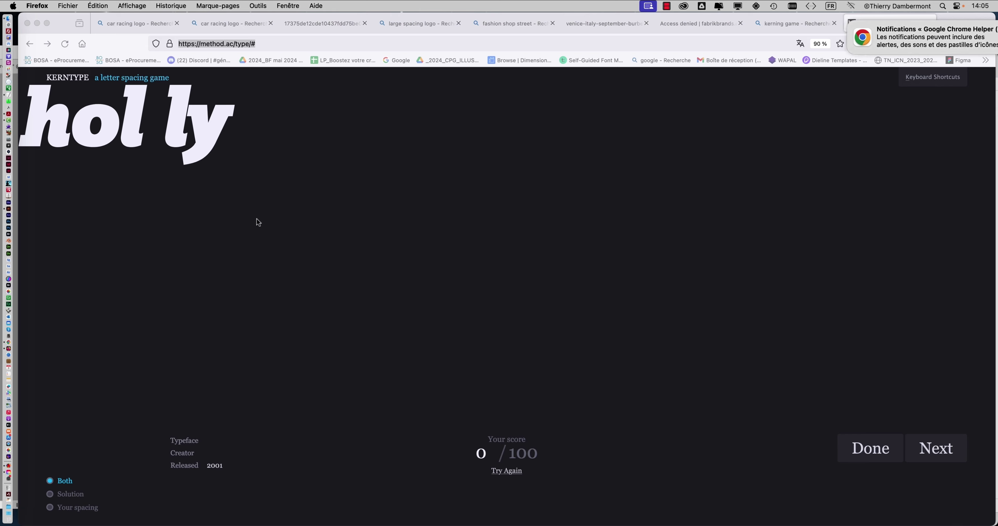
{"action": "type", "text": "https://method.ac/type/#"}
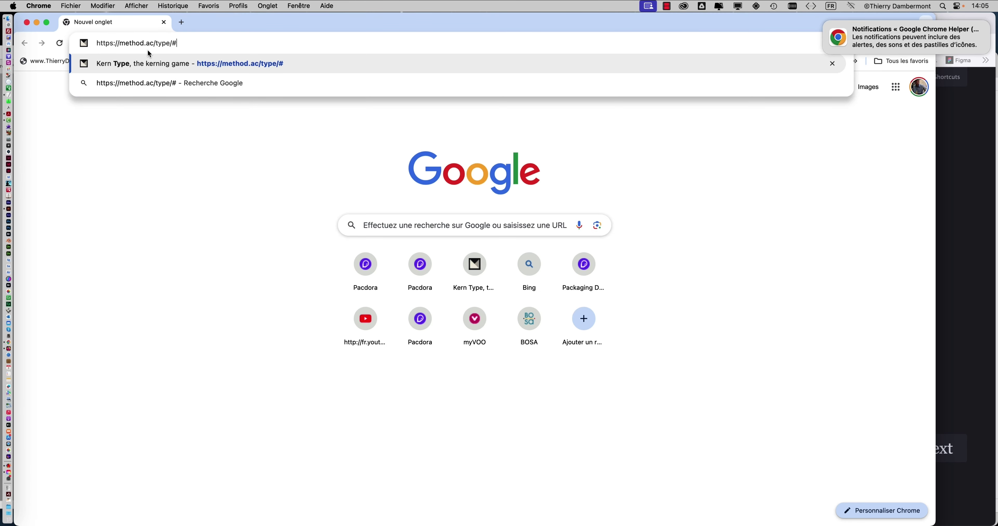
Load KernType in Chrome, kern Toronto's o, r, o, n and t for 85/100, then go to Xylophone.
{"action": "key", "text": "Return"}
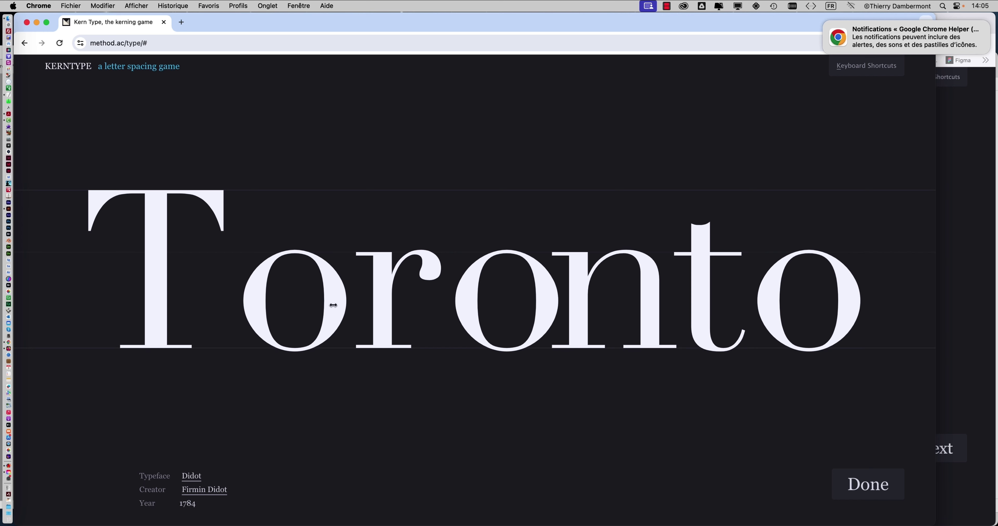
{"action": "left_click_drag", "start_coordinate": [333, 305], "coordinate": [308, 305]}
{"action": "left_click_drag", "start_coordinate": [395, 316], "coordinate": [363, 317]}
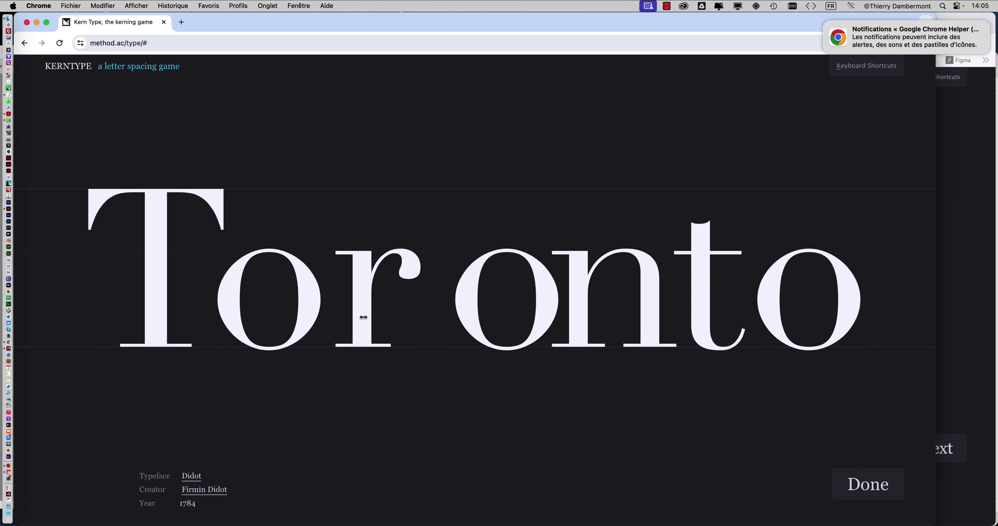
{"action": "left_click_drag", "start_coordinate": [458, 312], "coordinate": [434, 314]}
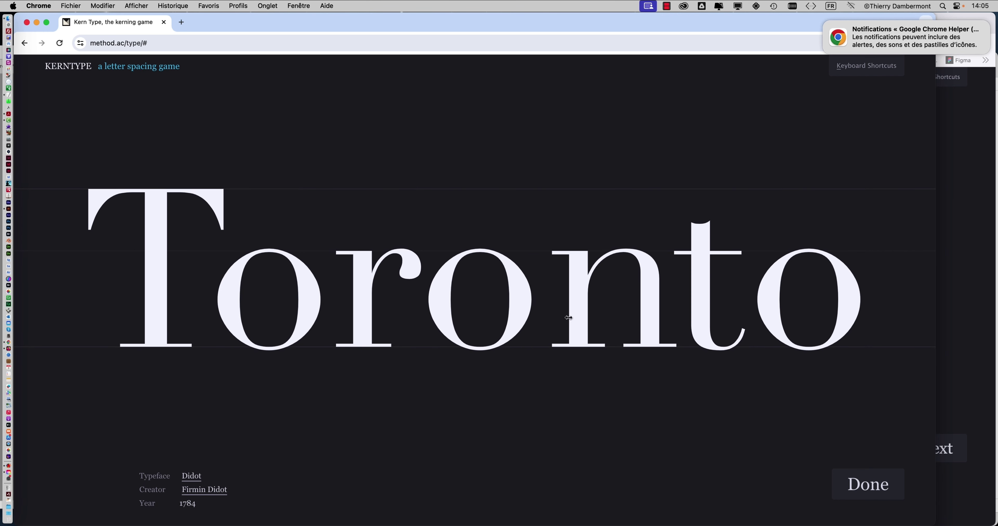
{"action": "left_click_drag", "start_coordinate": [569, 318], "coordinate": [557, 319]}
{"action": "left_click_drag", "start_coordinate": [686, 315], "coordinate": [682, 319]}
{"action": "left_click", "coordinate": [869, 484]}
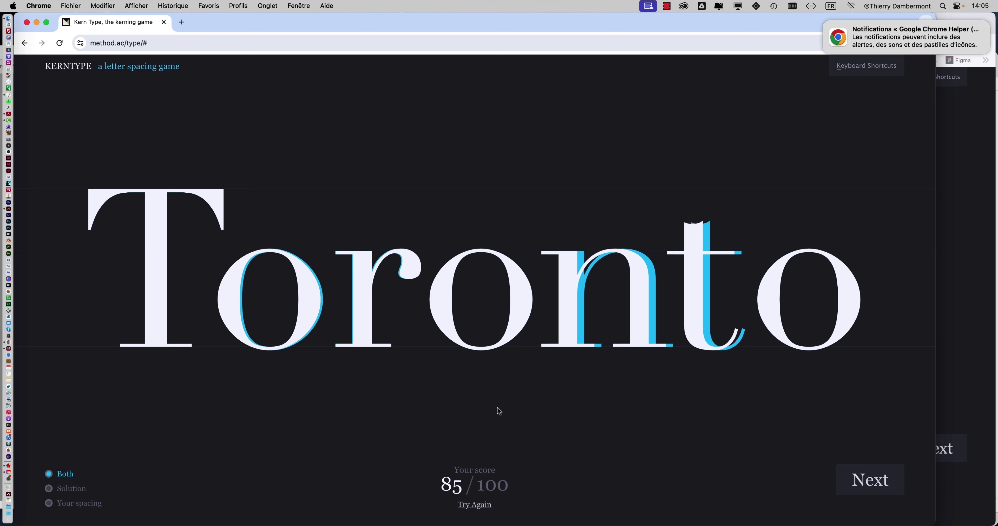
{"action": "left_click", "coordinate": [874, 482]}
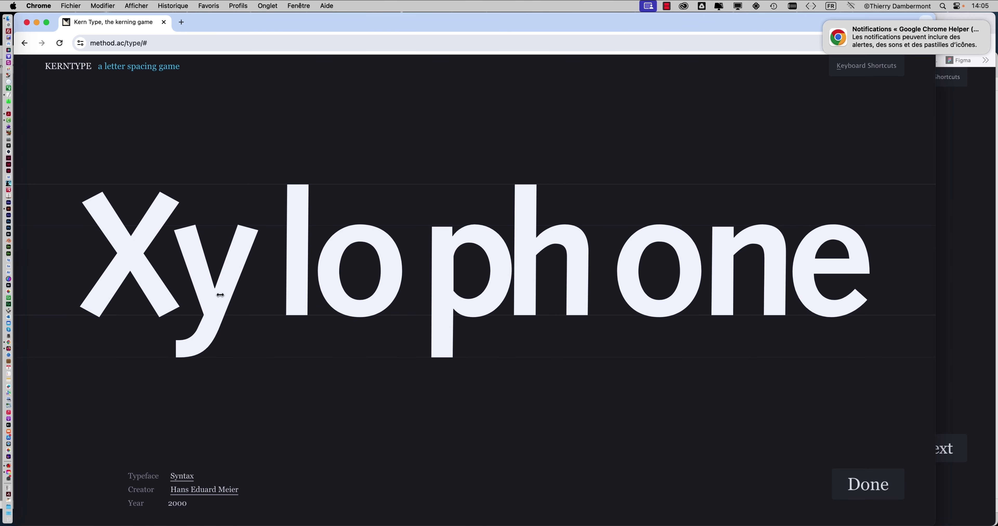
Make a first kerning pass on Xylophone, moving y right and pulling l, o, p, h, o, n left.
{"action": "left_click_drag", "start_coordinate": [220, 295], "coordinate": [229, 295]}
{"action": "left_click_drag", "start_coordinate": [297, 295], "coordinate": [287, 297]}
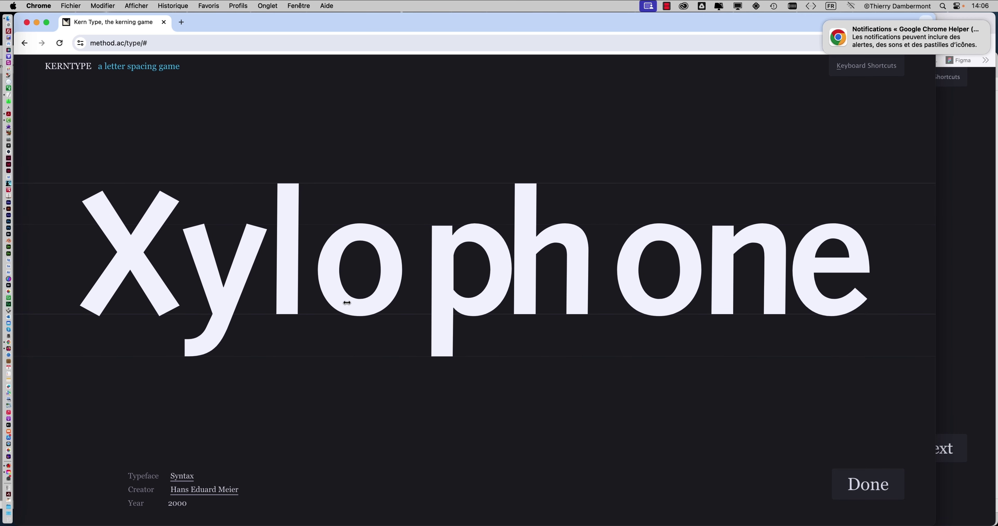
{"action": "left_click_drag", "start_coordinate": [347, 303], "coordinate": [343, 303]}
{"action": "left_click_drag", "start_coordinate": [448, 308], "coordinate": [426, 308]}
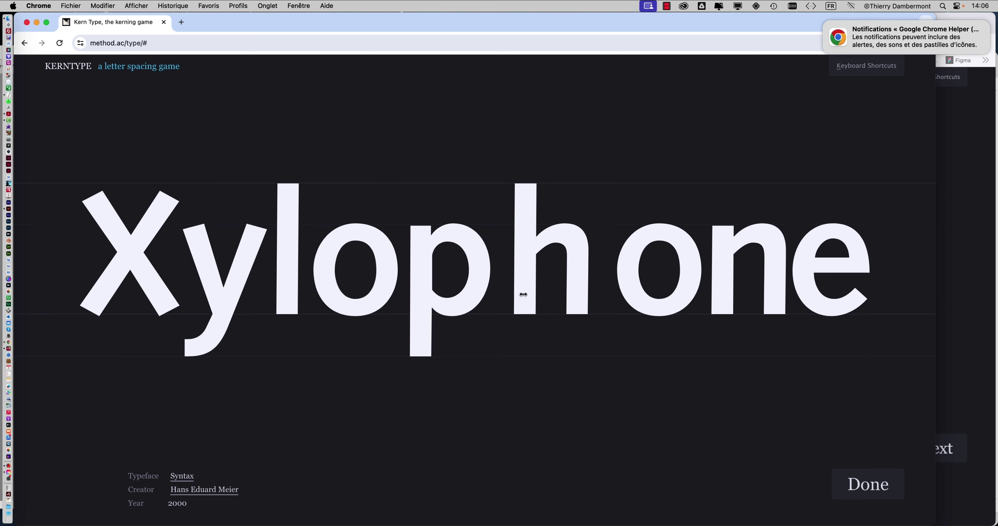
{"action": "left_click_drag", "start_coordinate": [523, 295], "coordinate": [515, 296]}
{"action": "left_click_drag", "start_coordinate": [623, 294], "coordinate": [605, 298]}
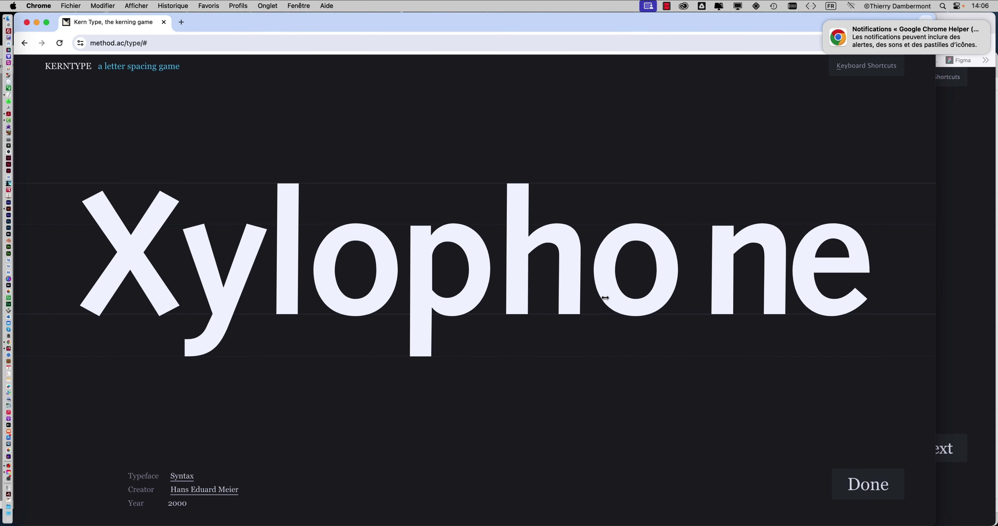
{"action": "left_click_drag", "start_coordinate": [736, 296], "coordinate": [674, 294]}
Fine-tune Xylophone by nudging letters slightly right, score it 27/100, and load WAVE.
{"action": "left_click_drag", "start_coordinate": [579, 295], "coordinate": [581, 295]}
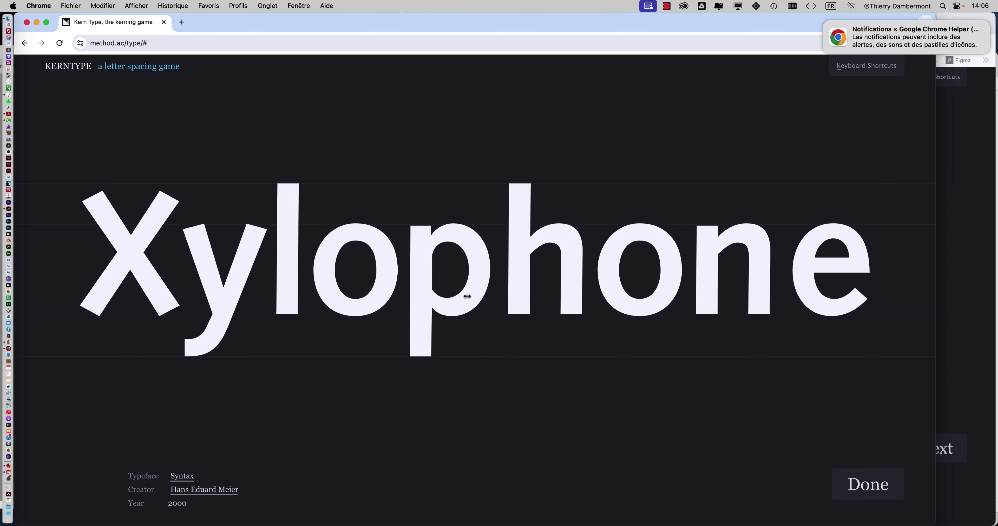
{"action": "left_click_drag", "start_coordinate": [466, 296], "coordinate": [470, 297]}
{"action": "left_click_drag", "start_coordinate": [380, 294], "coordinate": [382, 294]}
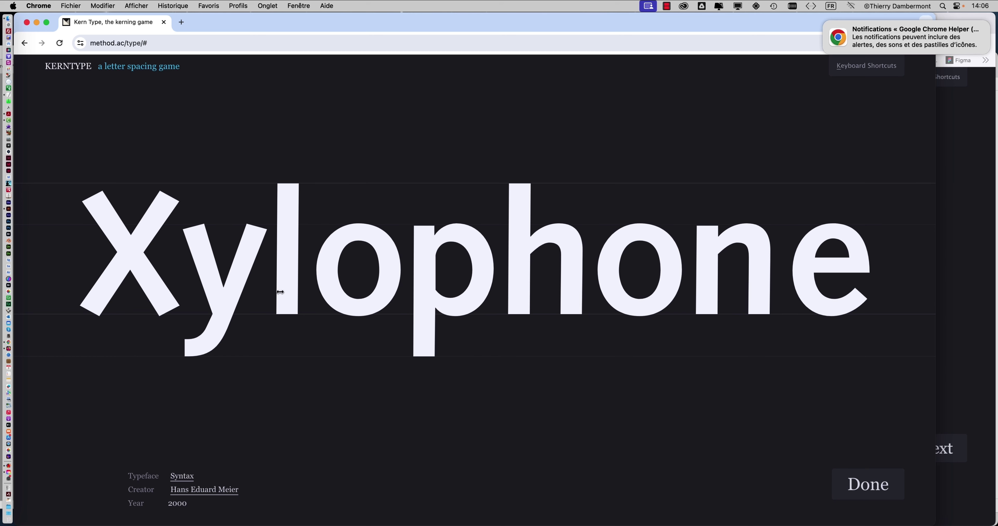
{"action": "mouse_move", "coordinate": [280, 293]}
{"action": "left_mouse_down"}
{"action": "mouse_move", "coordinate": [245, 292]}
{"action": "mouse_move", "coordinate": [291, 296]}
{"action": "left_mouse_up"}
{"action": "left_click_drag", "start_coordinate": [762, 312], "coordinate": [767, 312]}
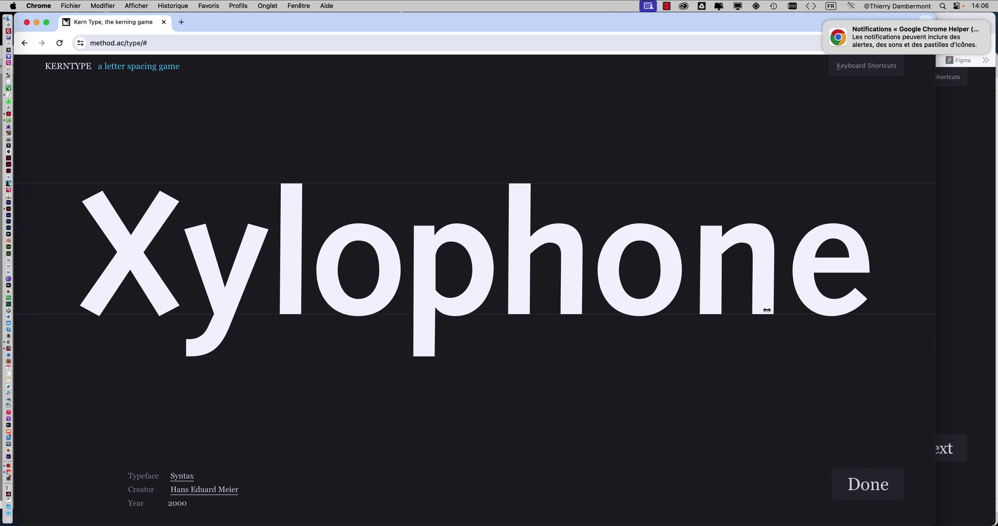
{"action": "left_click_drag", "start_coordinate": [661, 302], "coordinate": [663, 302]}
{"action": "left_click_drag", "start_coordinate": [570, 304], "coordinate": [572, 303]}
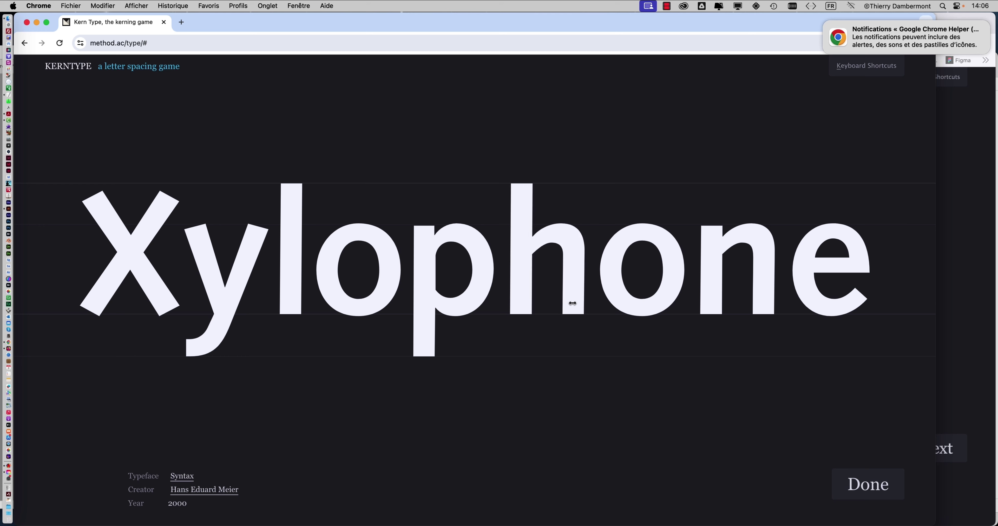
{"action": "left_click_drag", "start_coordinate": [474, 294], "coordinate": [475, 294]}
{"action": "left_click_drag", "start_coordinate": [388, 289], "coordinate": [390, 289]}
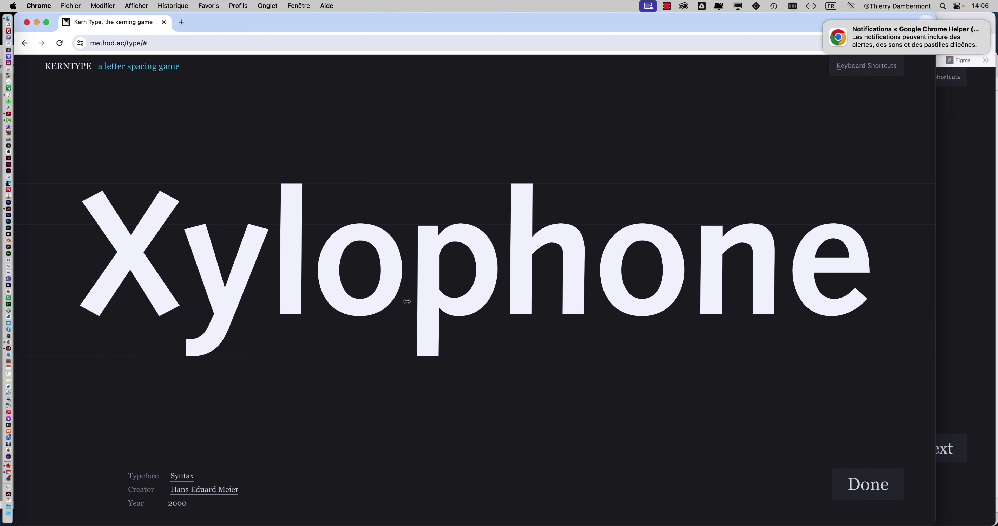
{"action": "left_click", "coordinate": [867, 484]}
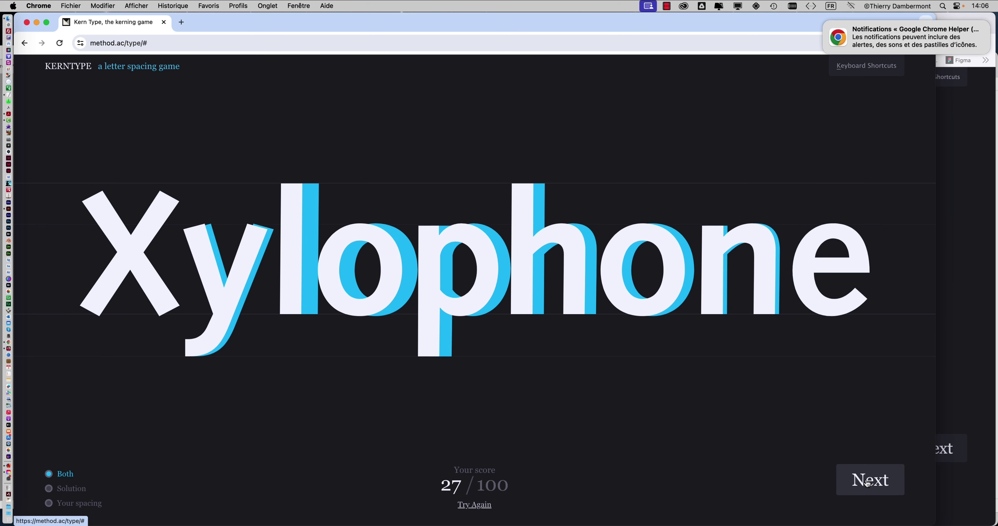
{"action": "left_click", "coordinate": [872, 487]}
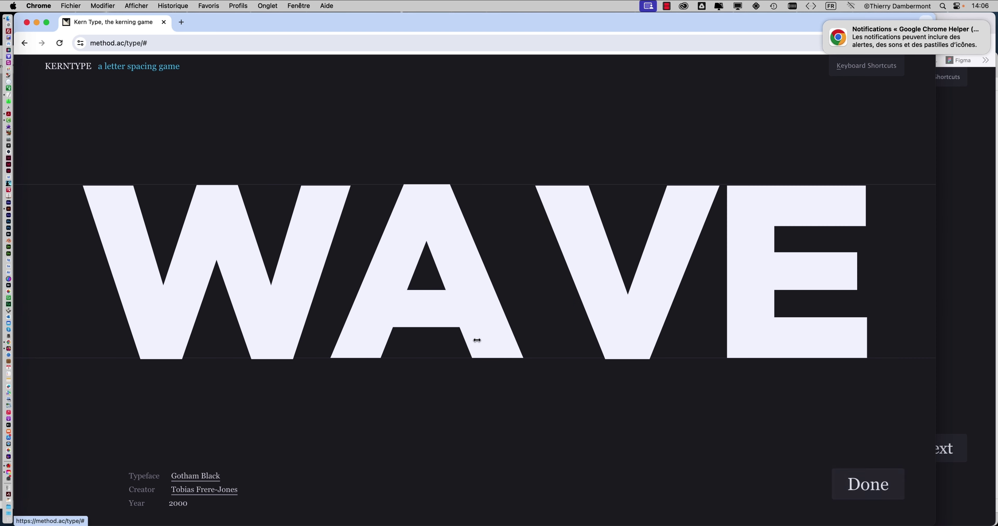
Kern the A and V of WAVE for a 90/100 score and move on to Type.
{"action": "left_click_drag", "start_coordinate": [474, 338], "coordinate": [479, 338]}
{"action": "left_click_drag", "start_coordinate": [610, 322], "coordinate": [579, 322]}
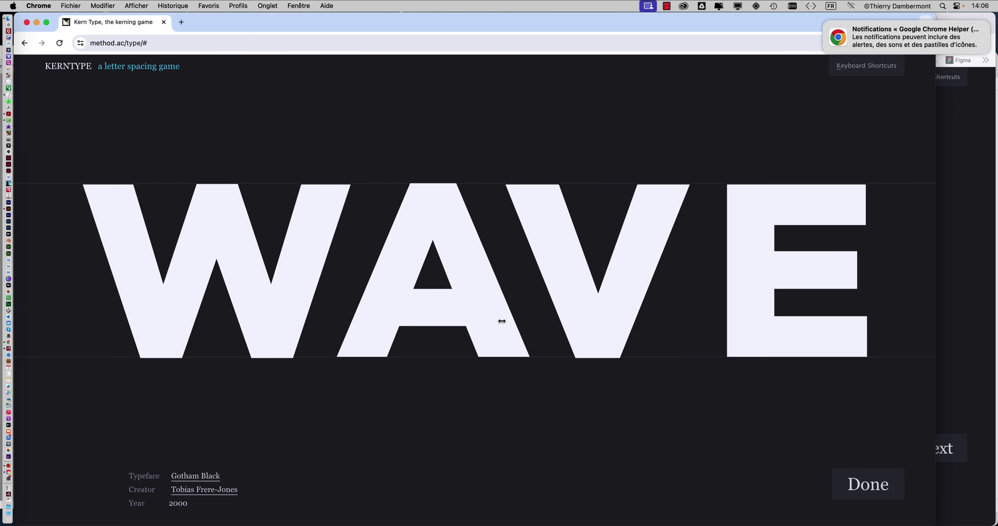
{"action": "left_click_drag", "start_coordinate": [501, 322], "coordinate": [504, 323]}
{"action": "left_click_drag", "start_coordinate": [583, 321], "coordinate": [583, 321]}
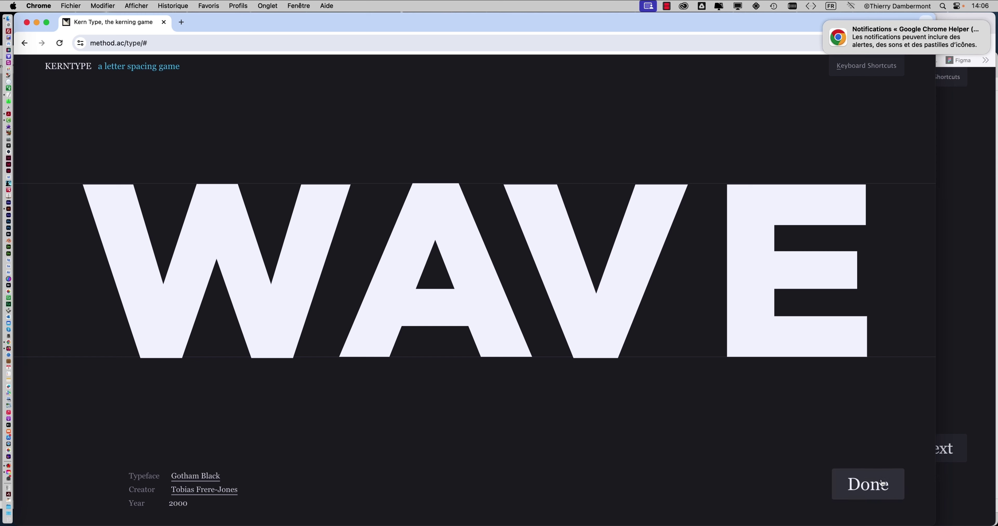
{"action": "left_click", "coordinate": [872, 484]}
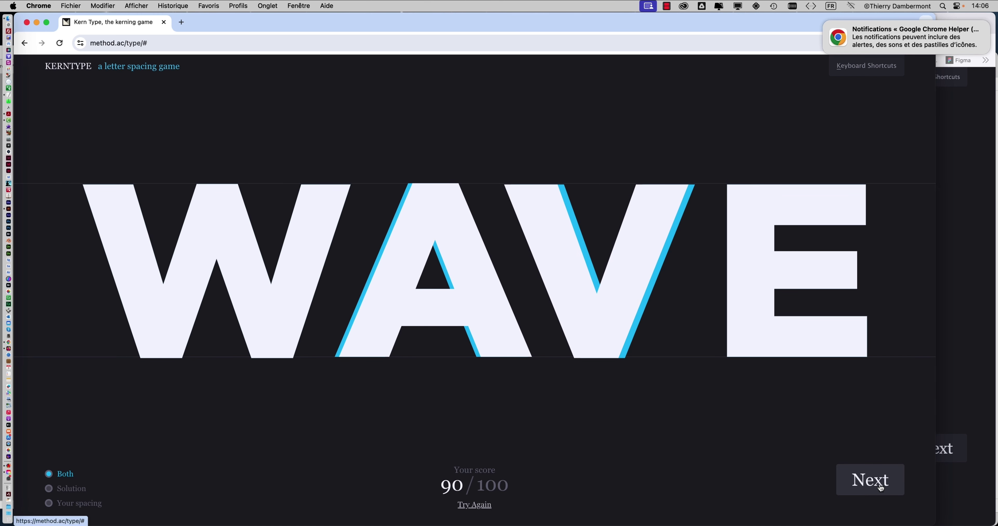
{"action": "left_click", "coordinate": [878, 490]}
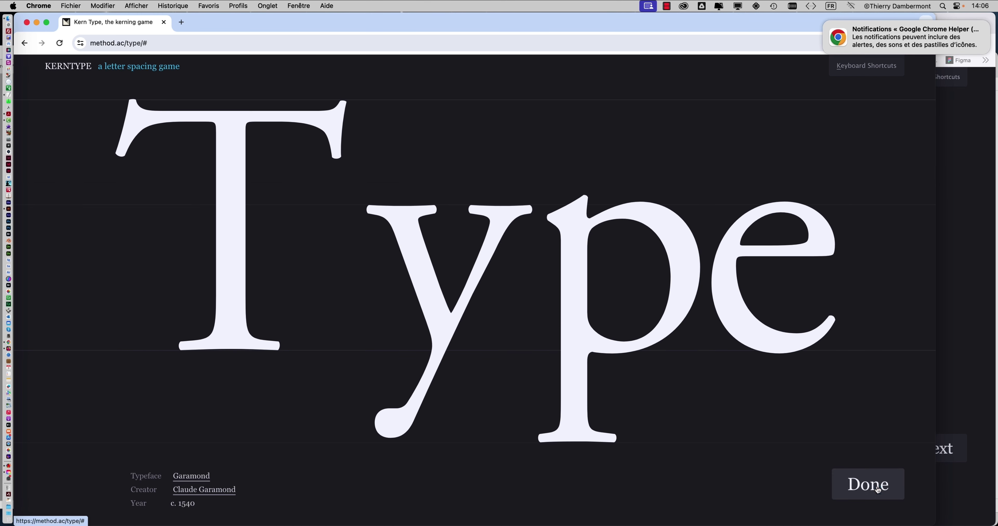
Kern the y and p of Type for 62/100, then load holly and nudge its o right.
{"action": "left_click_drag", "start_coordinate": [454, 335], "coordinate": [407, 335]}
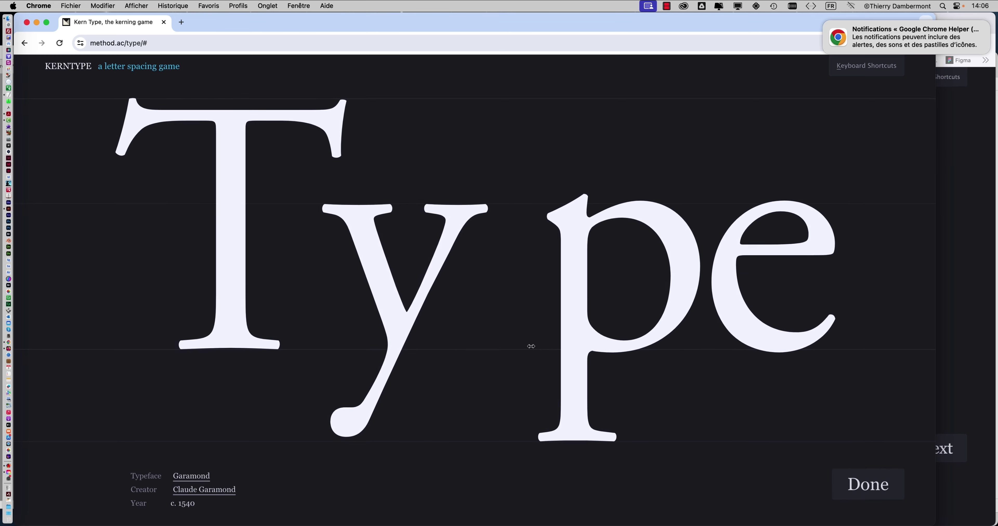
{"action": "mouse_move", "coordinate": [562, 349]}
{"action": "left_mouse_down"}
{"action": "mouse_move", "coordinate": [523, 349]}
{"action": "mouse_move", "coordinate": [532, 350]}
{"action": "left_mouse_up"}
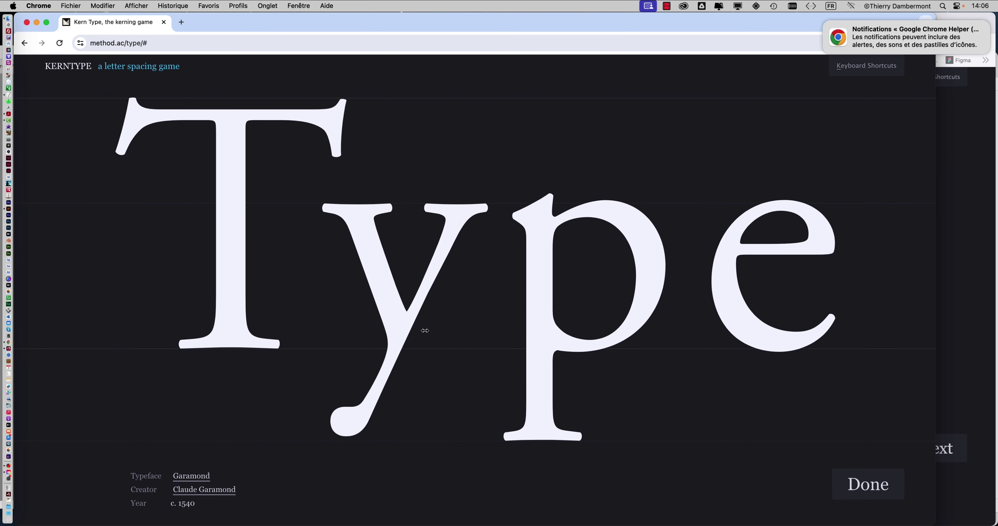
{"action": "left_click_drag", "start_coordinate": [402, 328], "coordinate": [397, 329]}
{"action": "left_click_drag", "start_coordinate": [542, 338], "coordinate": [546, 338]}
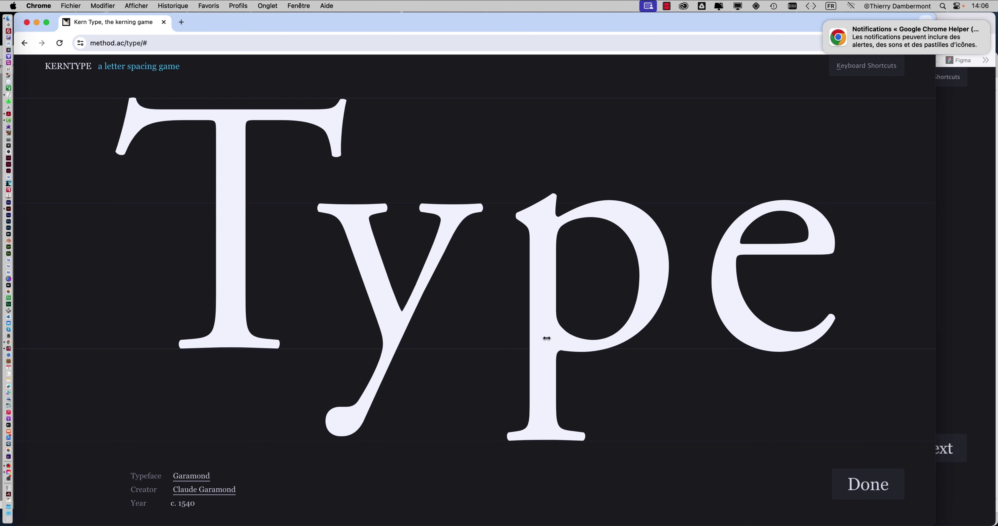
{"action": "left_click_drag", "start_coordinate": [412, 335], "coordinate": [413, 334]}
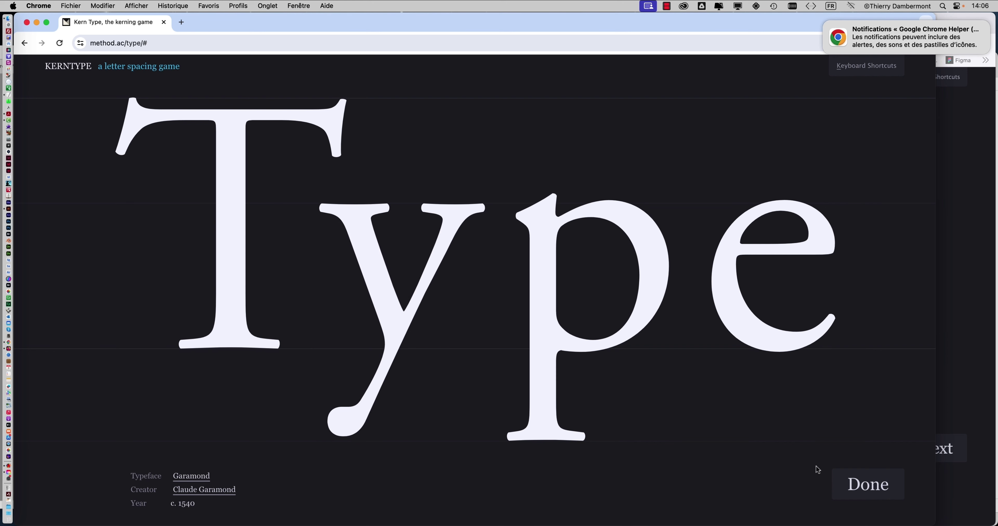
{"action": "left_click", "coordinate": [843, 479]}
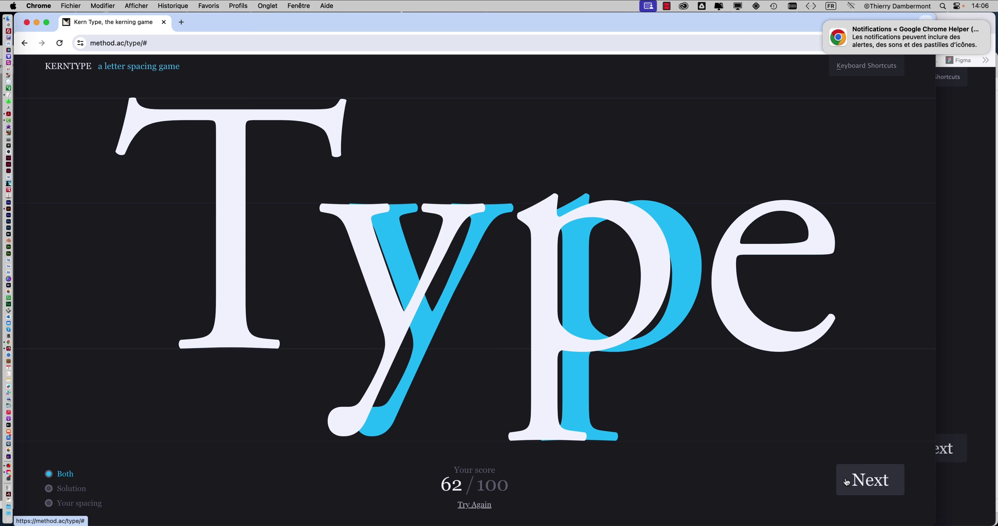
{"action": "left_click", "coordinate": [849, 484]}
{"action": "left_click_drag", "start_coordinate": [385, 334], "coordinate": [392, 332]}
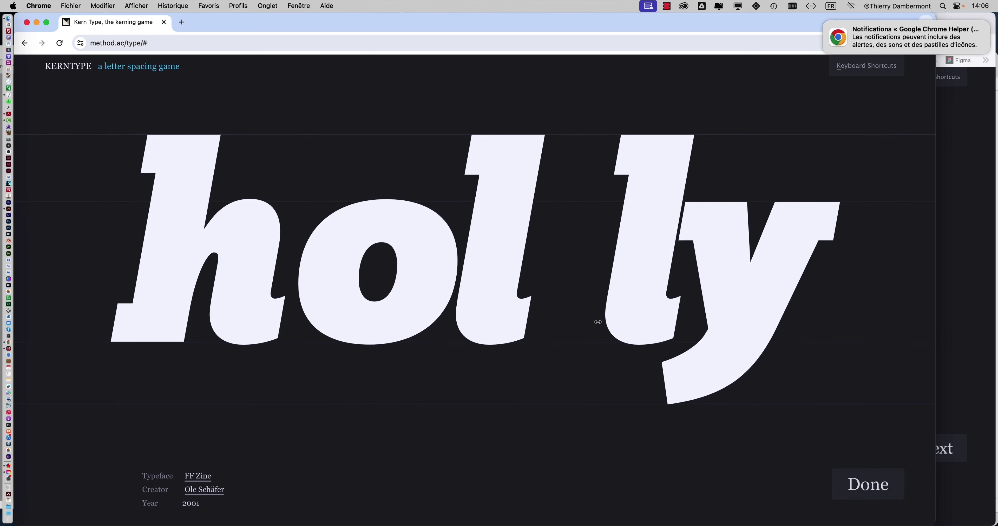
Even out the o and l spacing in holly for a 98/100 score, then load Await.
{"action": "left_click_drag", "start_coordinate": [622, 321], "coordinate": [598, 321]}
{"action": "left_click_drag", "start_coordinate": [503, 330], "coordinate": [519, 331]}
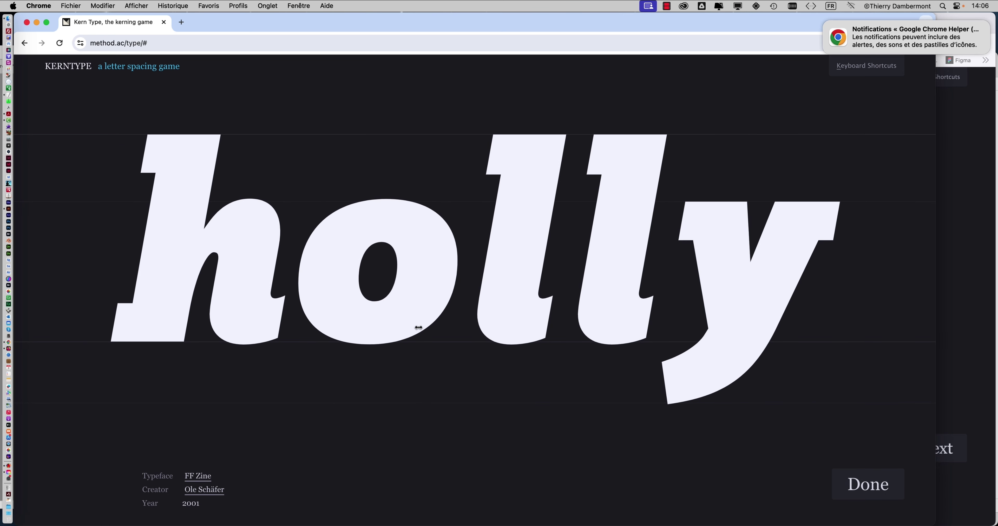
{"action": "left_click_drag", "start_coordinate": [417, 329], "coordinate": [378, 326]}
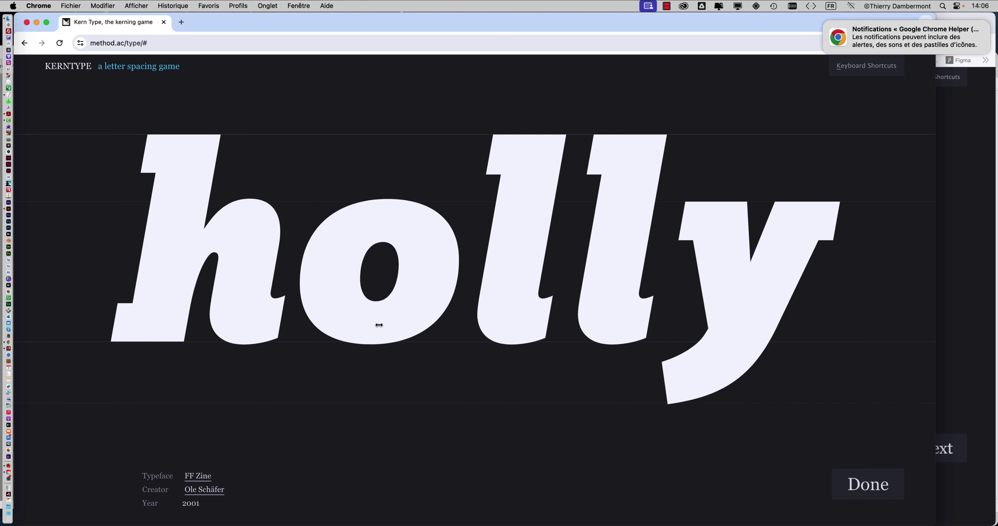
{"action": "left_click_drag", "start_coordinate": [519, 321], "coordinate": [516, 321]}
{"action": "left_click_drag", "start_coordinate": [609, 315], "coordinate": [605, 316]}
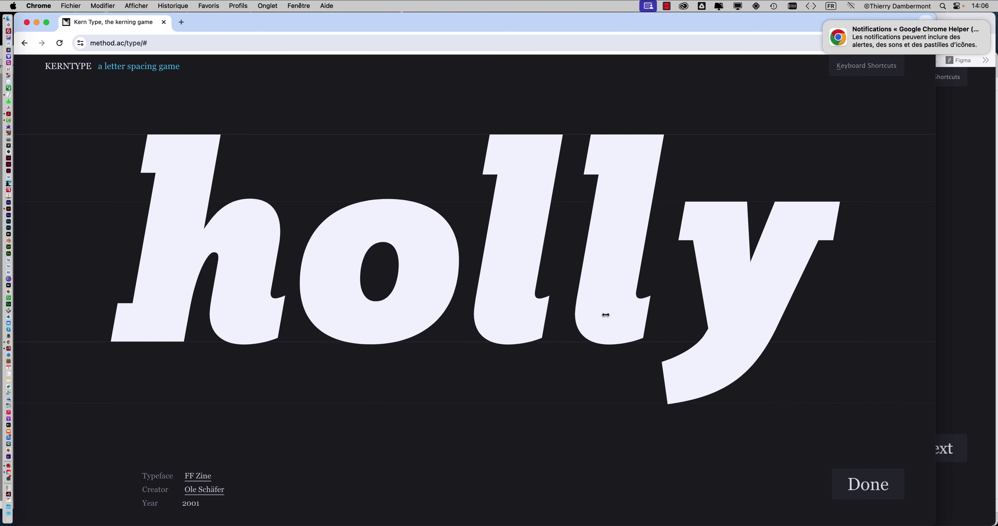
{"action": "left_click_drag", "start_coordinate": [536, 321], "coordinate": [537, 321]}
{"action": "left_click_drag", "start_coordinate": [415, 327], "coordinate": [419, 327]}
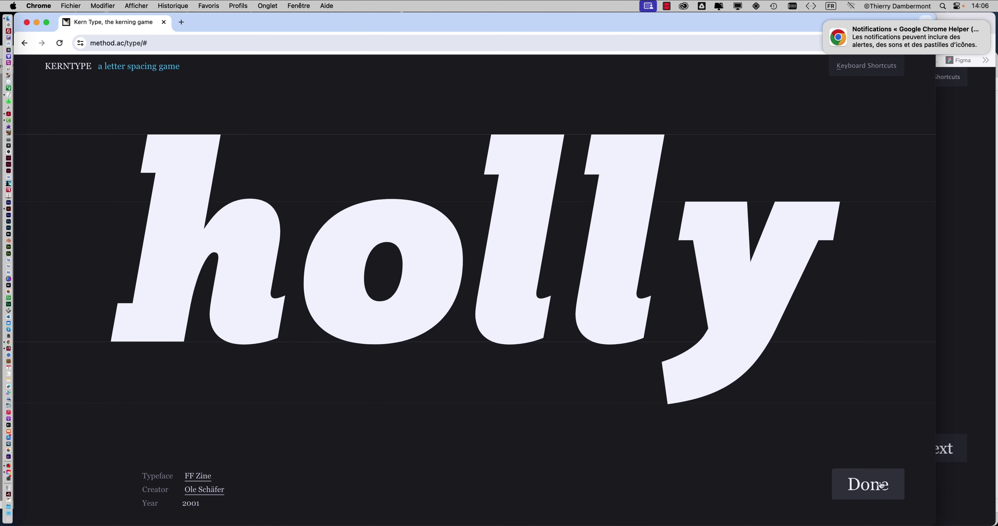
{"action": "left_click", "coordinate": [868, 484]}
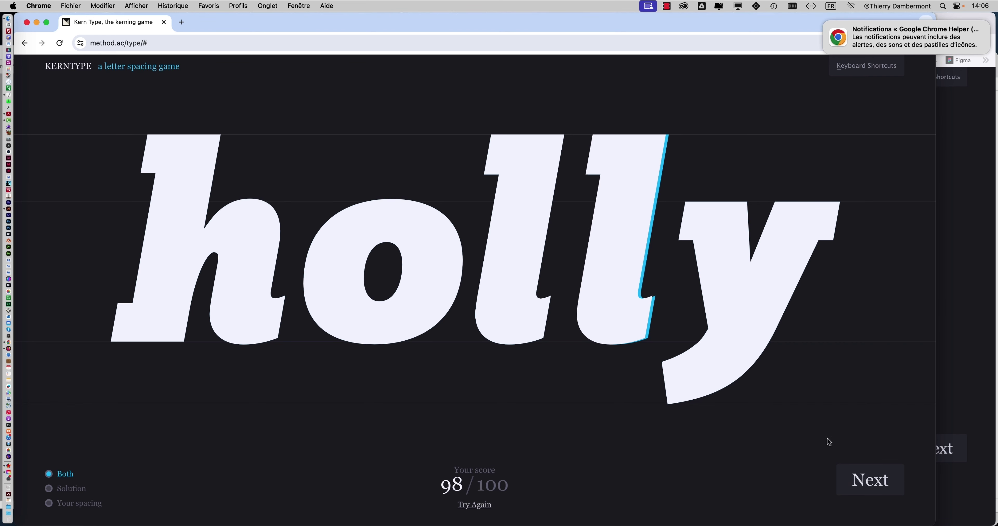
{"action": "left_click", "coordinate": [867, 479]}
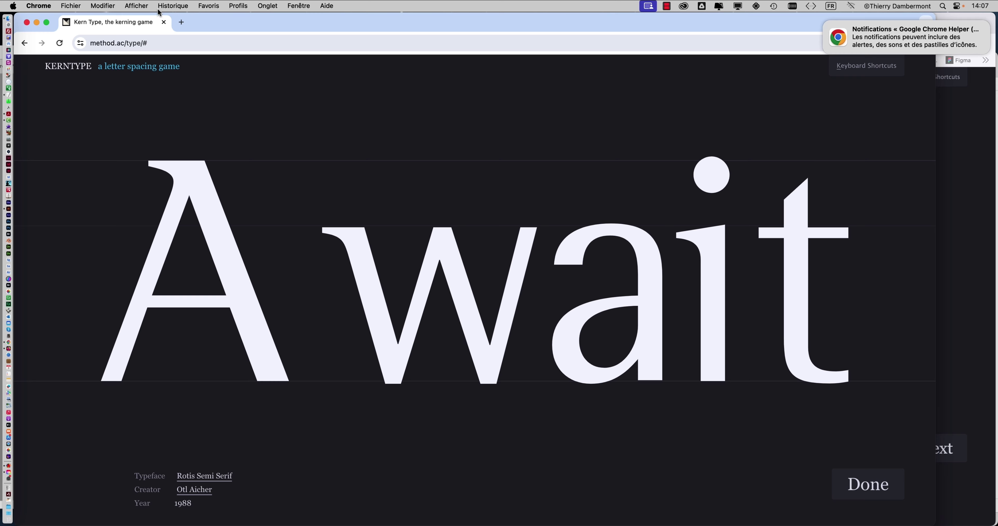
Leave Chrome for Illustrator's intro - 07.ai with the Group Selection tool active.
{"action": "left_click", "coordinate": [36, 22]}
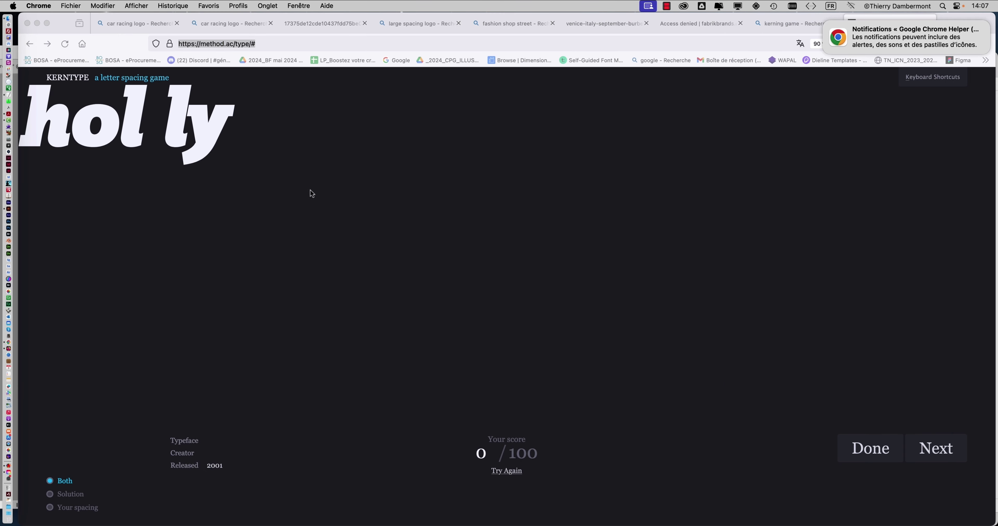
{"action": "key", "text": "super+Tab"}
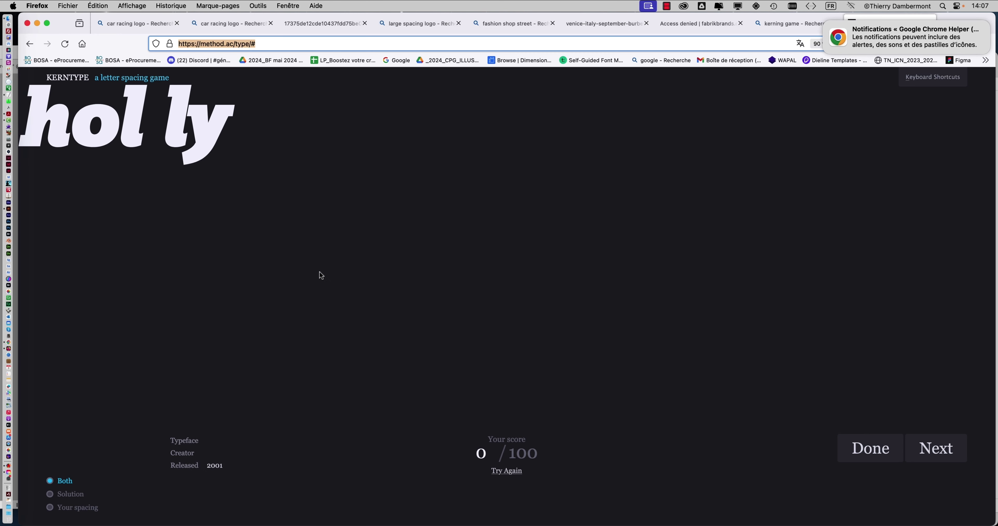
{"action": "key", "text": "super+Tab"}
{"action": "key", "text": "super+Tab"}
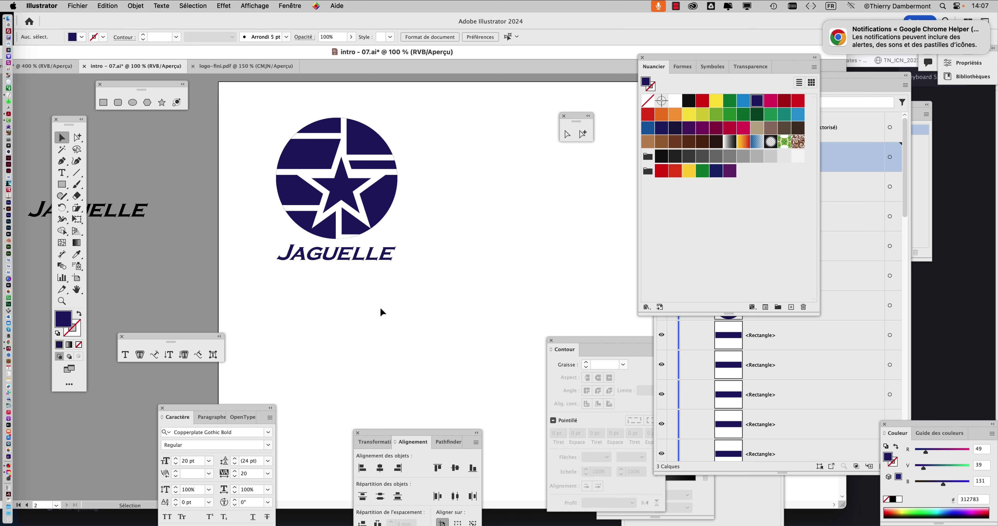
{"action": "key", "text": "a"}
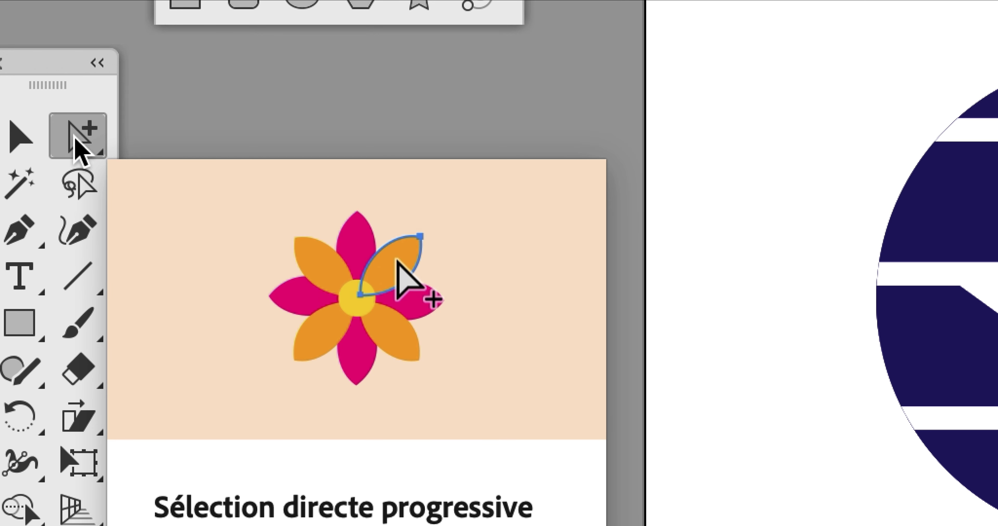
Tear off the Direct Selection tool flyout into a floating panel beside the logo.
{"action": "left_click", "coordinate": [76, 139]}
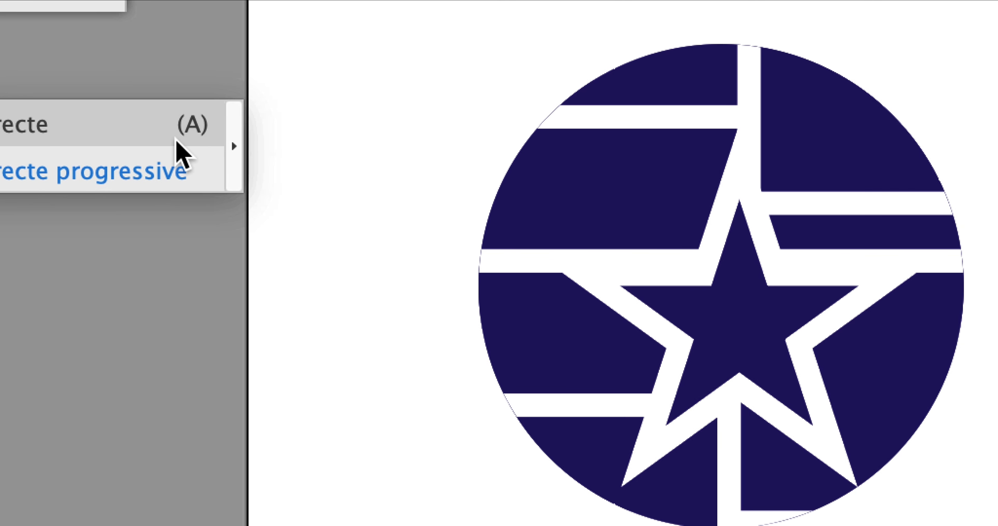
{"action": "left_click", "coordinate": [234, 146]}
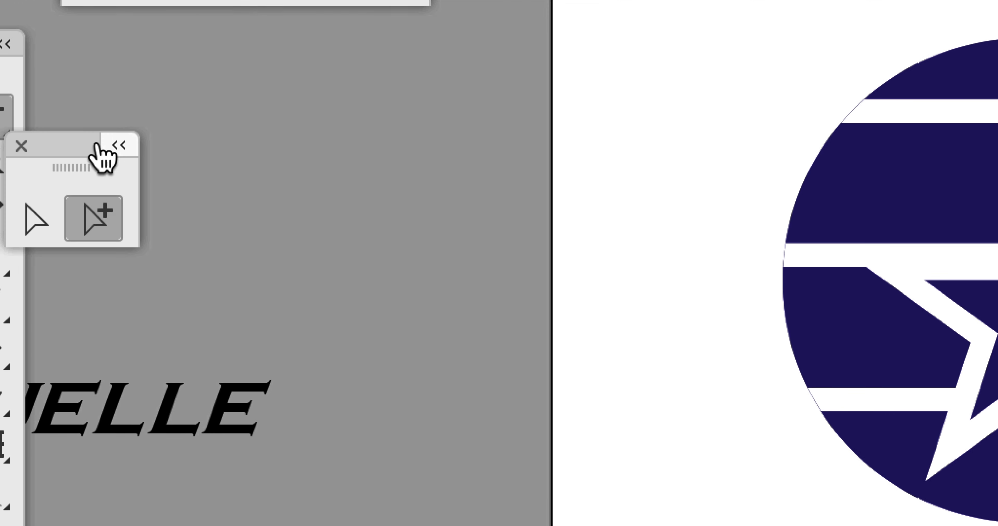
{"action": "left_click_drag", "start_coordinate": [95, 146], "coordinate": [213, 112]}
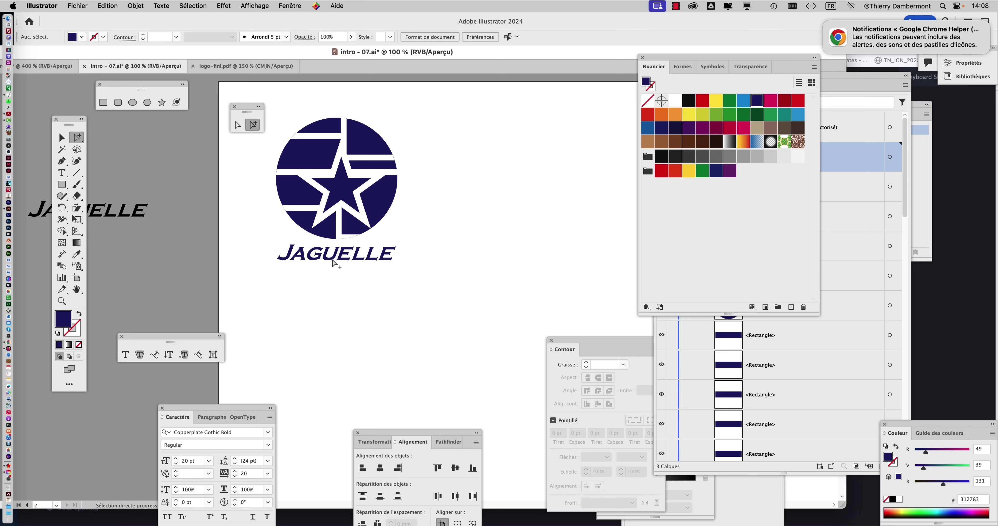
Duplicate JAGUELLE below itself and retype the copy as 'WE GO FAST YOU GO FAST'.
{"action": "left_click_drag", "start_coordinate": [335, 266], "coordinate": [334, 286]}
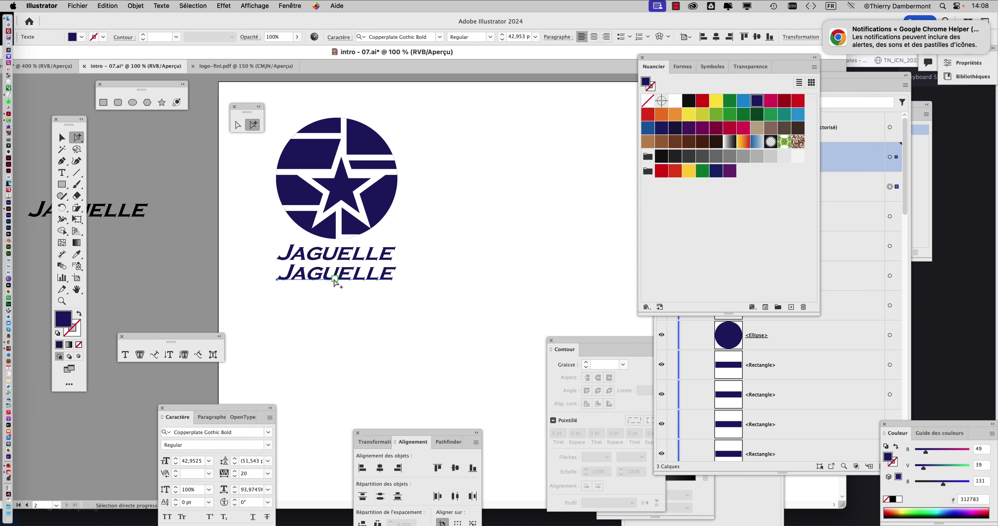
{"action": "left_click", "coordinate": [66, 176]}
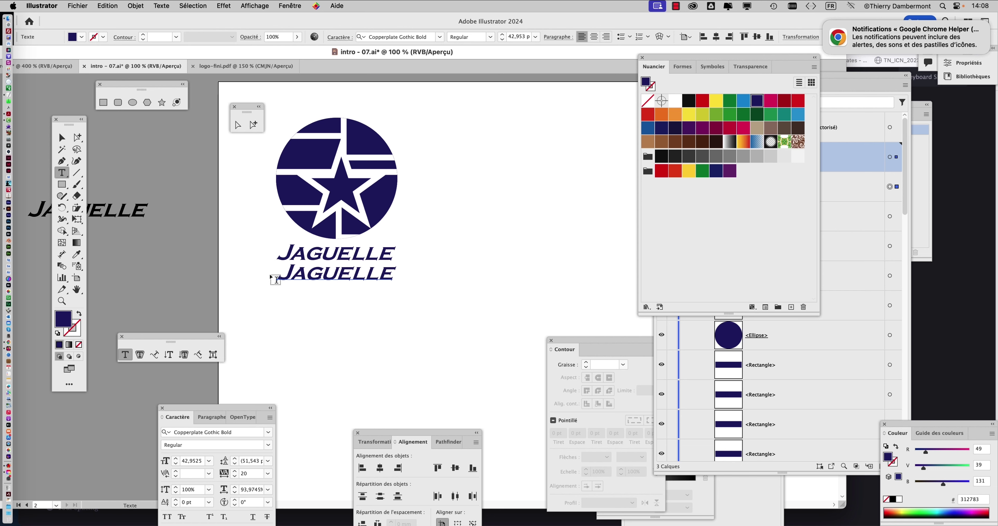
{"action": "left_click_drag", "start_coordinate": [280, 274], "coordinate": [394, 277]}
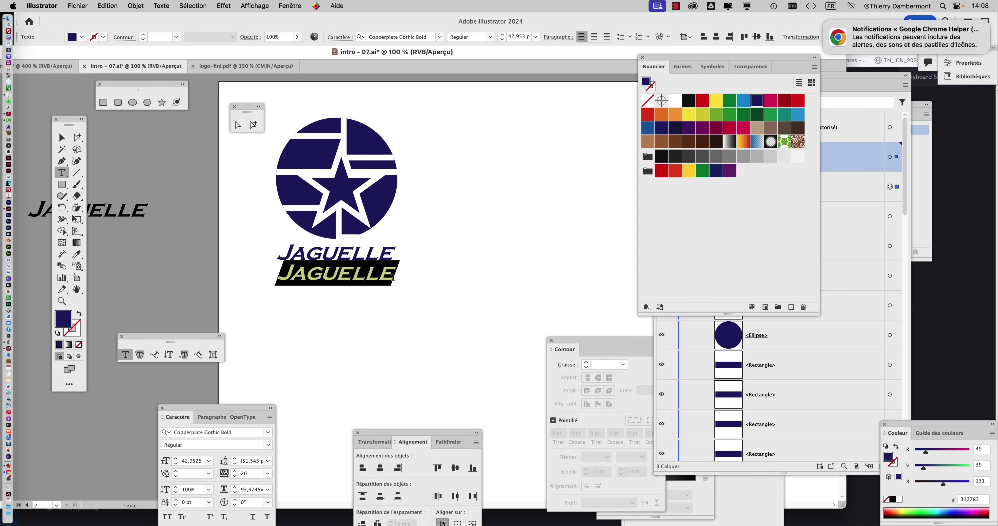
{"action": "type", "text": "WE GO"}
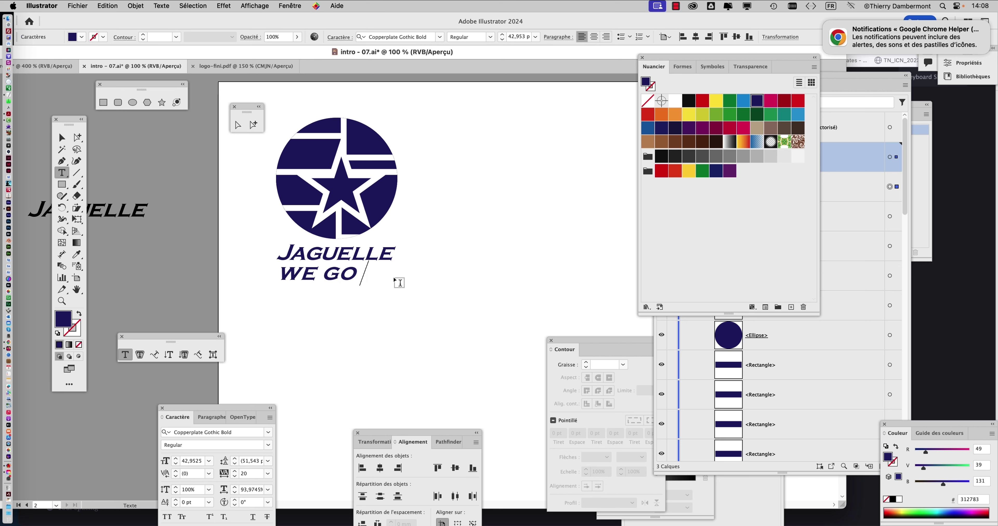
{"action": "type", "text": " FAST YOU "}
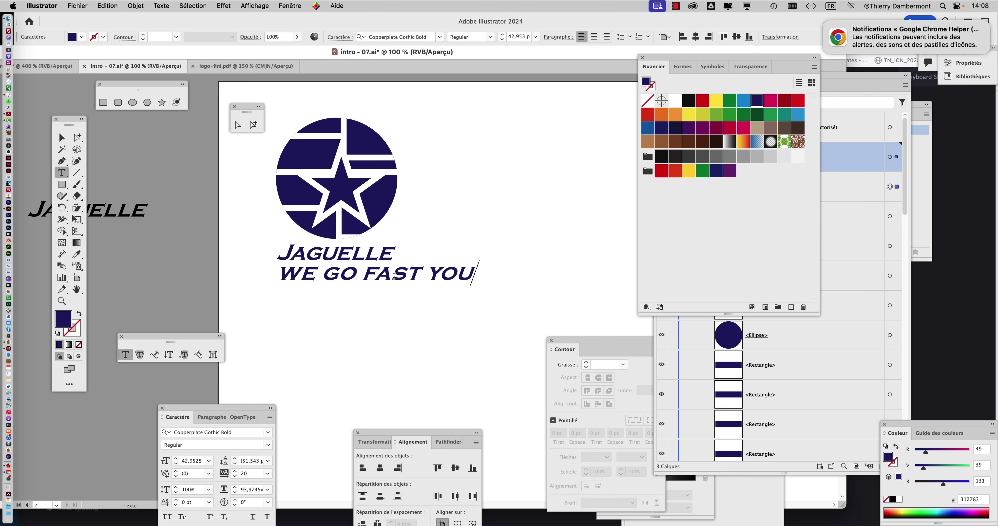
{"action": "type", "text": "GO FA"}
{"action": "type", "text": "ST"}
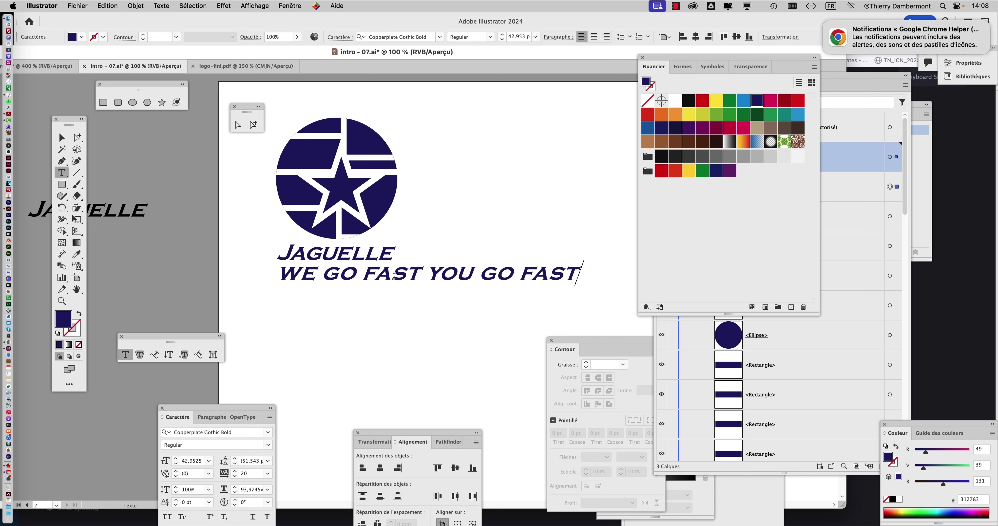
{"action": "left_click", "coordinate": [63, 138]}
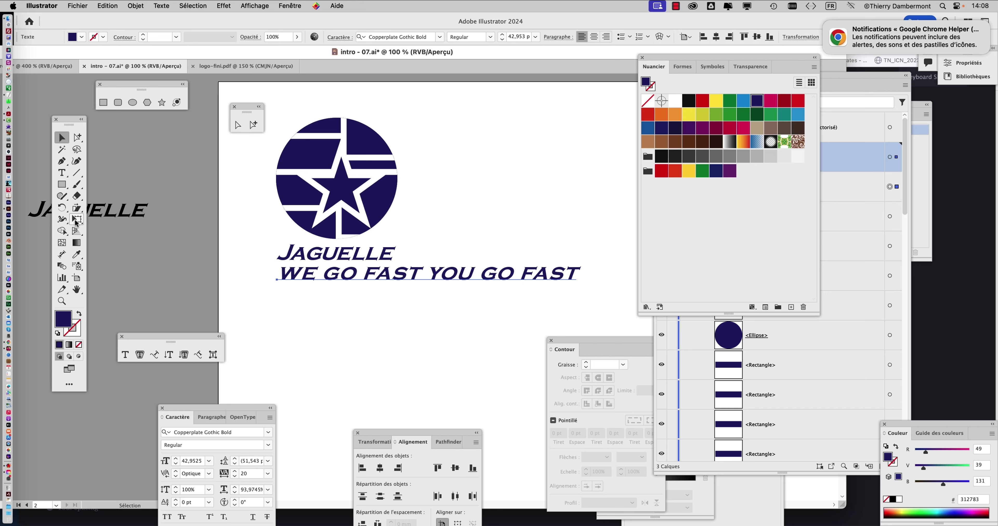
{"action": "left_click", "coordinate": [76, 219]}
{"action": "left_click_drag", "start_coordinate": [582, 286], "coordinate": [413, 275]}
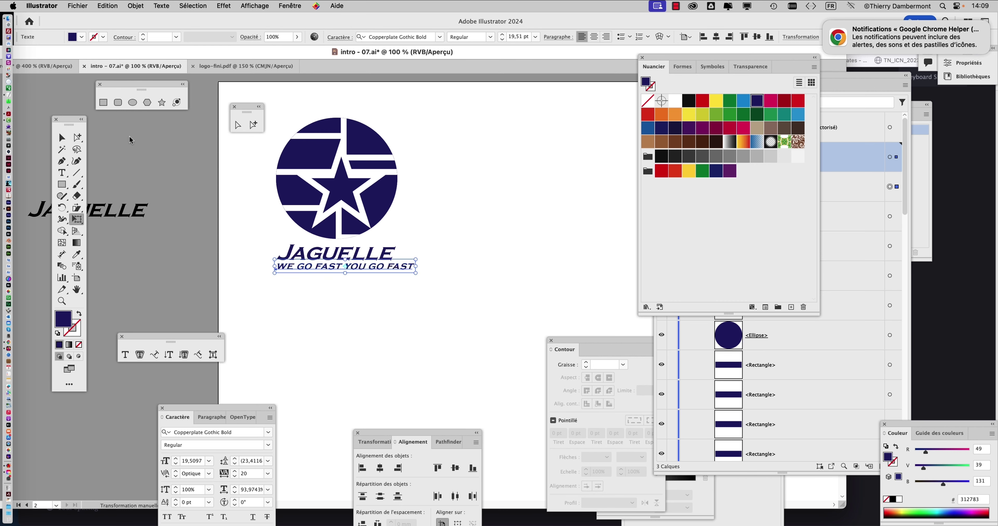
{"action": "left_click", "coordinate": [62, 138]}
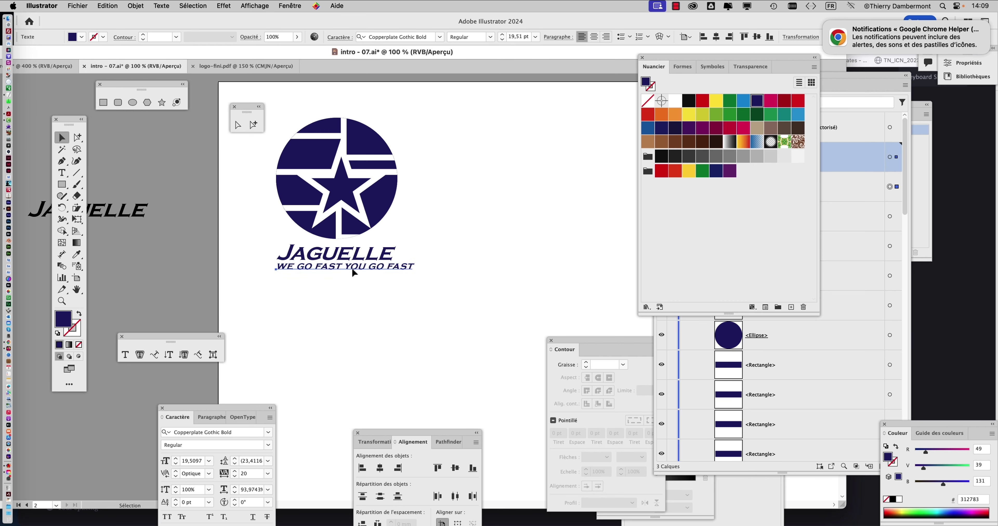
{"action": "left_click_drag", "start_coordinate": [354, 276], "coordinate": [345, 274]}
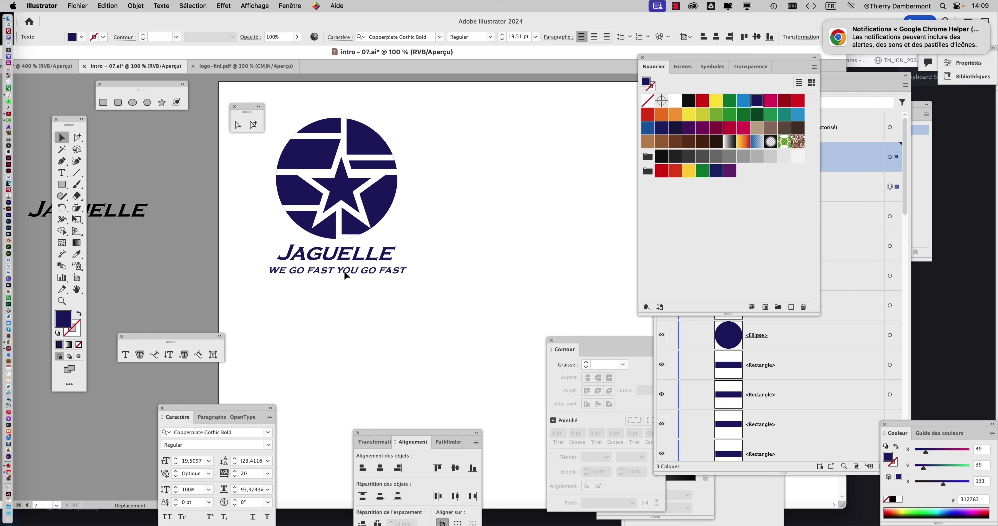
{"action": "left_click_drag", "start_coordinate": [345, 272], "coordinate": [344, 274]}
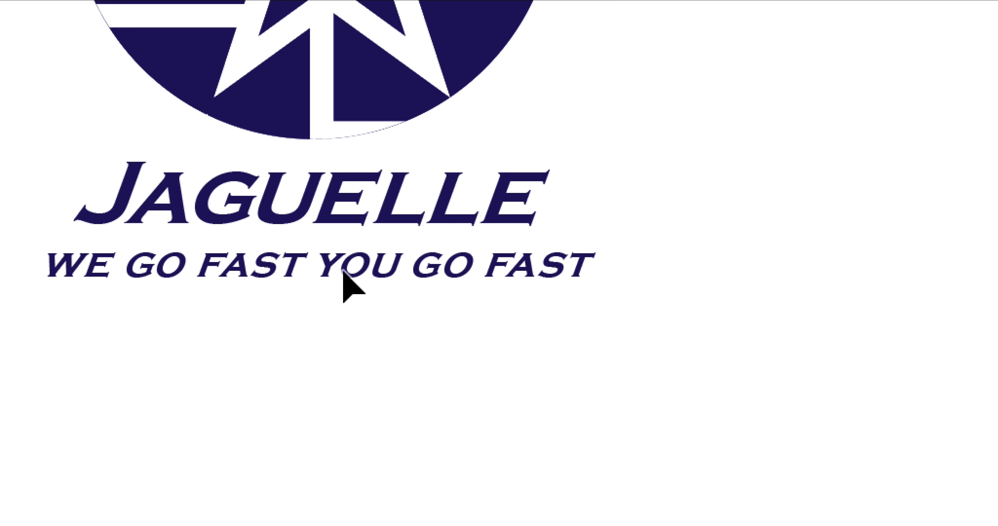
{"action": "left_click_drag", "start_coordinate": [344, 267], "coordinate": [344, 275]}
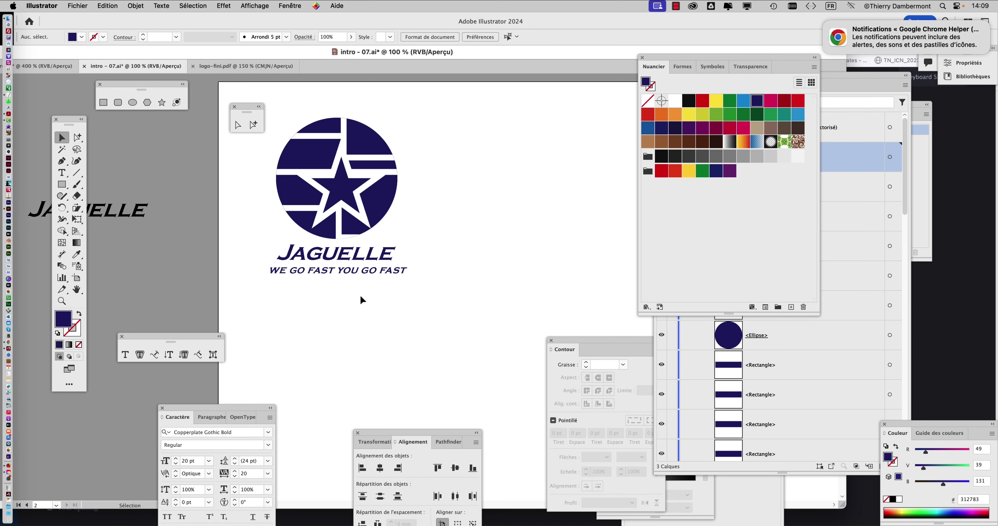
{"action": "scroll", "coordinate": [361, 298], "scroll_direction": "down", "scroll_amount": 1}
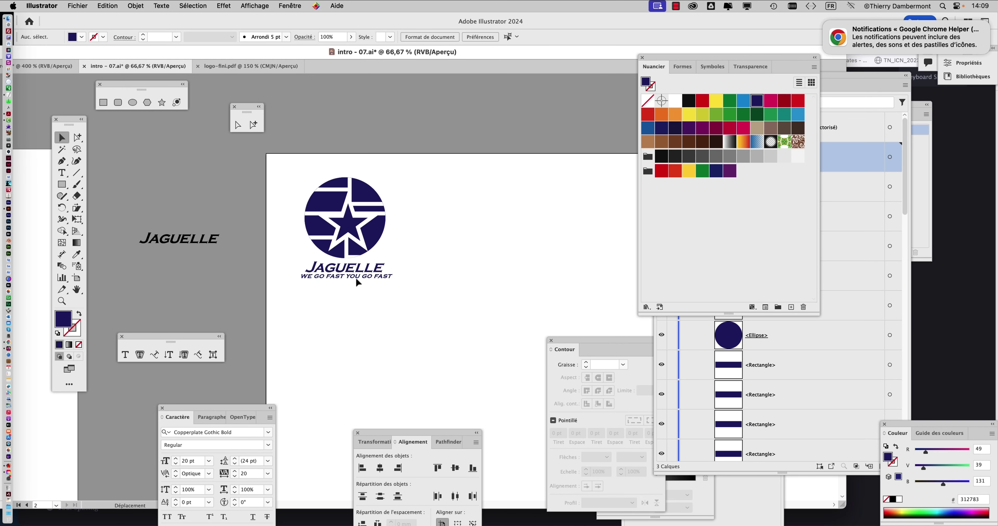
{"action": "left_click_drag", "start_coordinate": [356, 278], "coordinate": [355, 276]}
{"action": "left_click", "coordinate": [356, 297]}
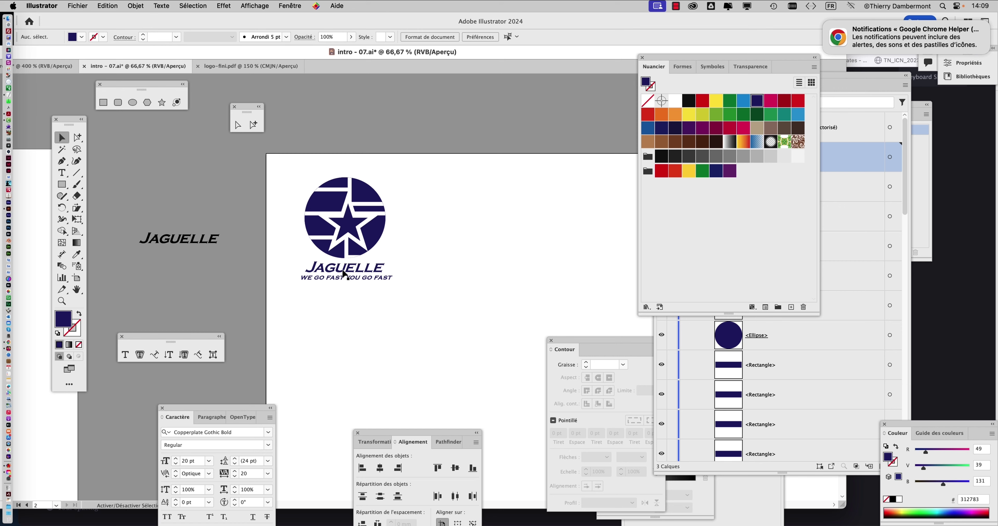
{"action": "left_click", "coordinate": [343, 279]}
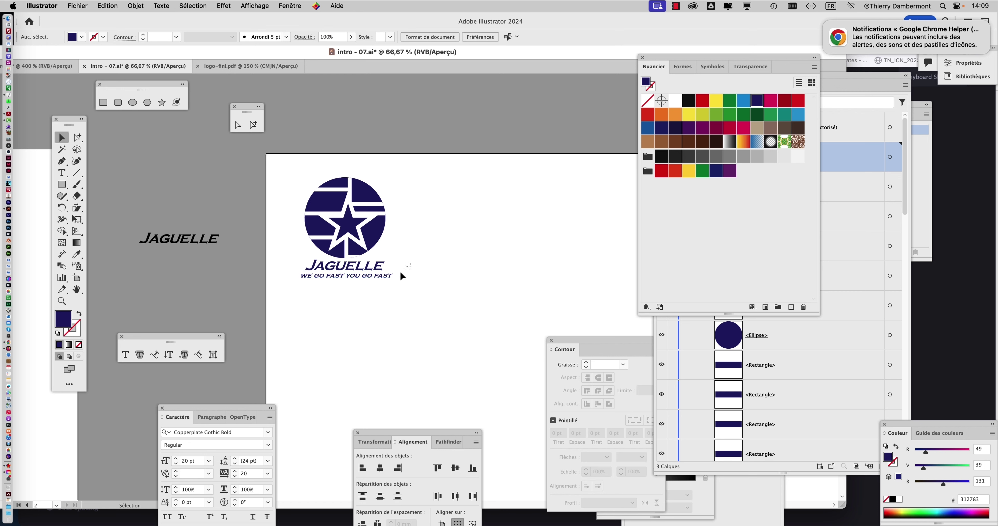
{"action": "left_click_drag", "start_coordinate": [375, 273], "coordinate": [375, 277]}
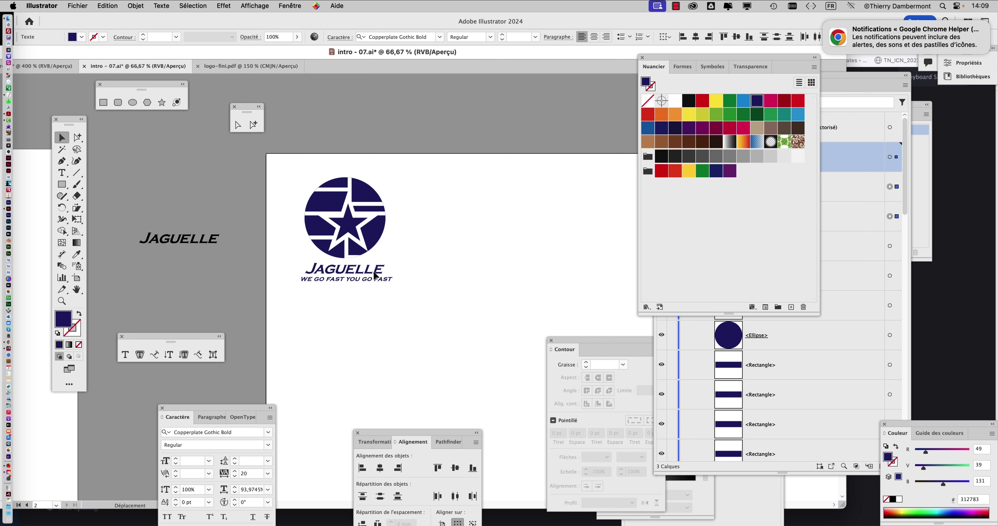
{"action": "left_click", "coordinate": [375, 306]}
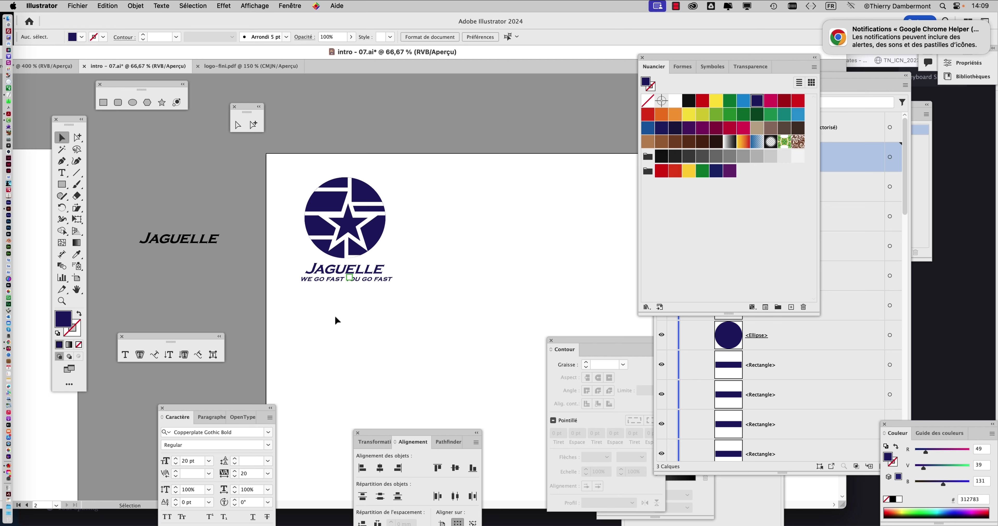
{"action": "scroll", "coordinate": [335, 317], "scroll_direction": "down", "scroll_amount": 1}
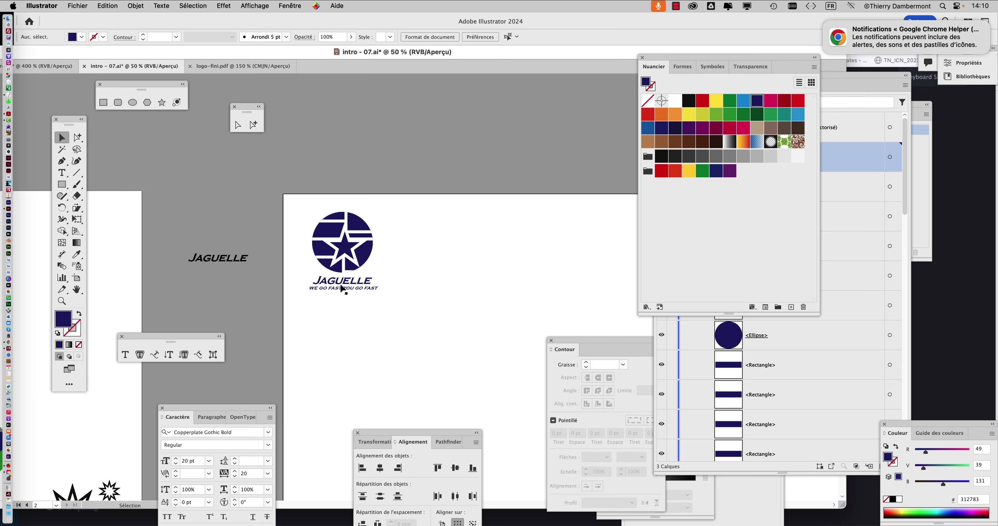
{"action": "scroll", "coordinate": [341, 289], "scroll_direction": "up", "scroll_amount": 3}
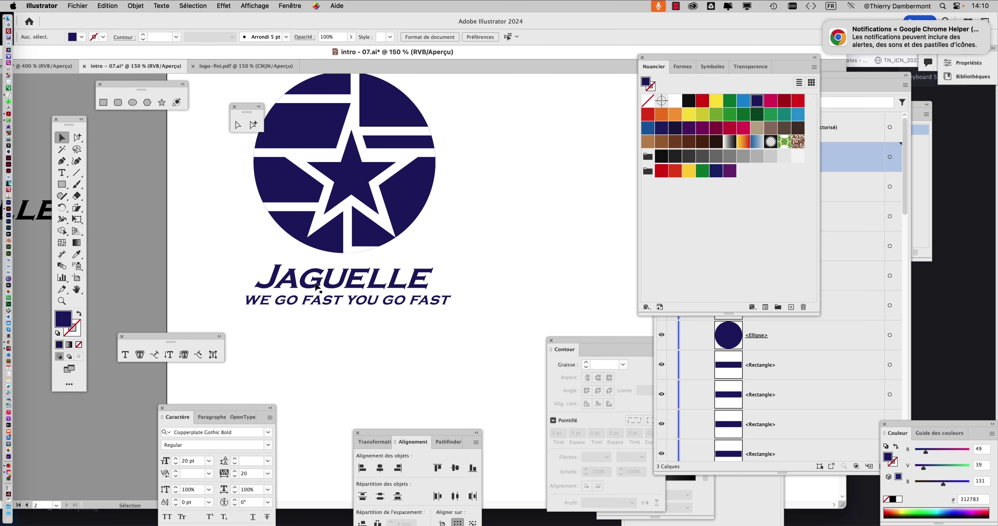
{"action": "scroll", "coordinate": [376, 346], "scroll_direction": "down", "scroll_amount": 1}
{"action": "scroll", "coordinate": [376, 345], "scroll_direction": "down", "scroll_amount": 1}
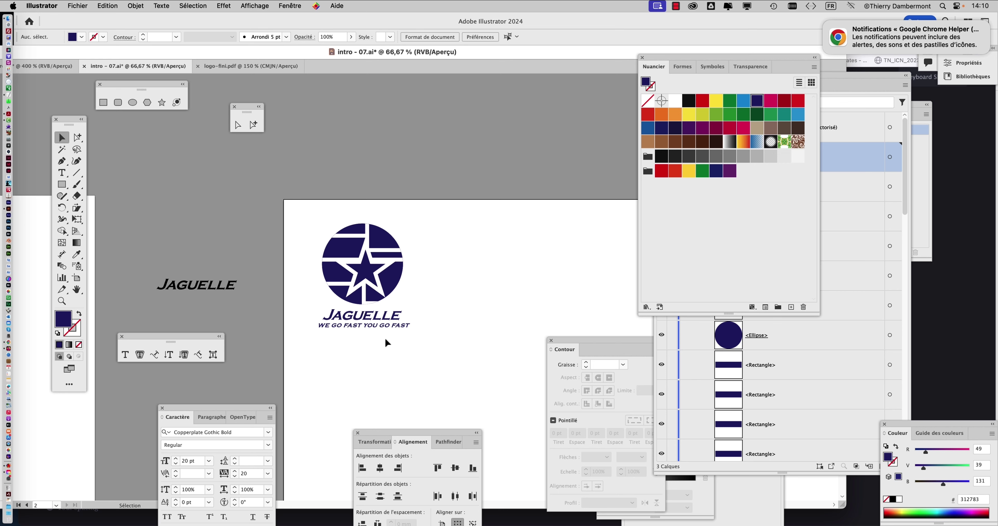
{"action": "key", "text": "shift"}
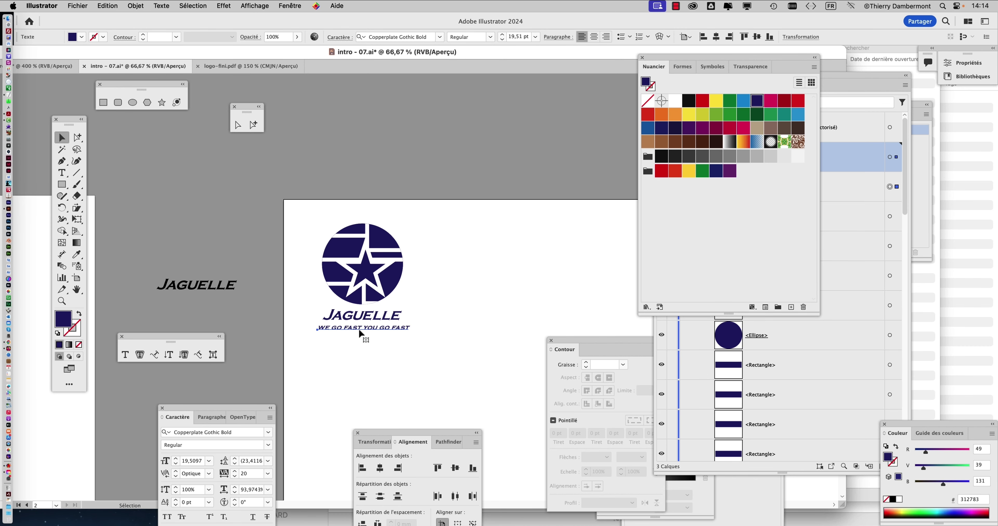
Move the JAGUELLE title down and enlarge it with Free Transform.
{"action": "left_click", "coordinate": [372, 354]}
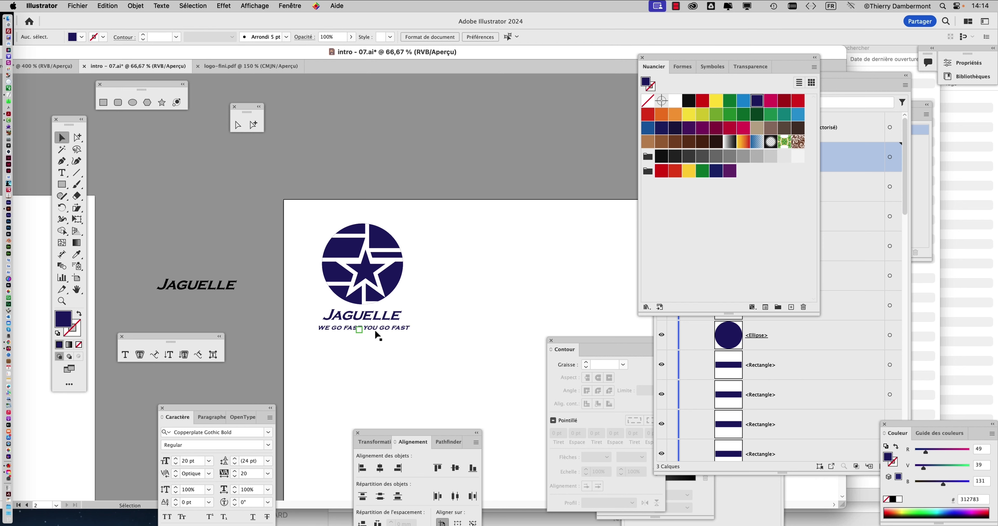
{"action": "left_click_drag", "start_coordinate": [375, 323], "coordinate": [376, 325]}
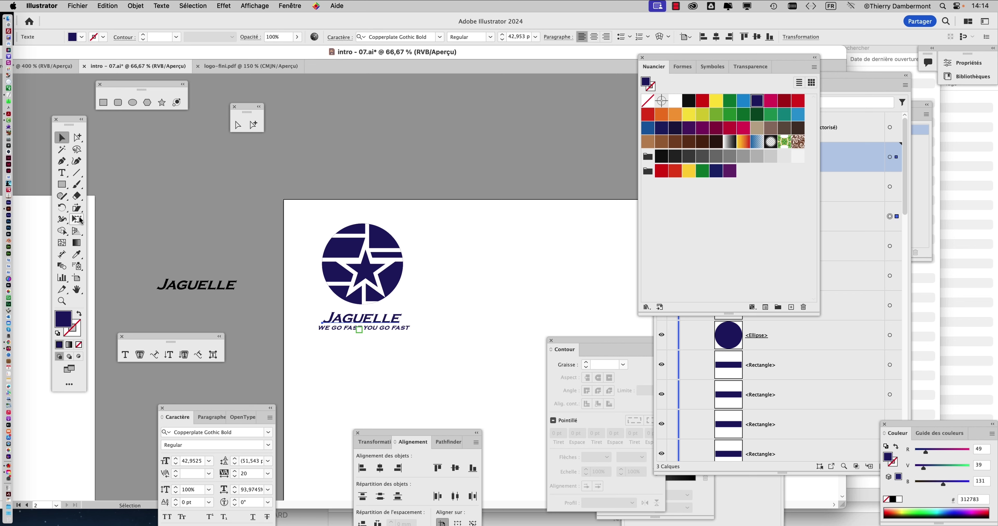
{"action": "left_click", "coordinate": [77, 219]}
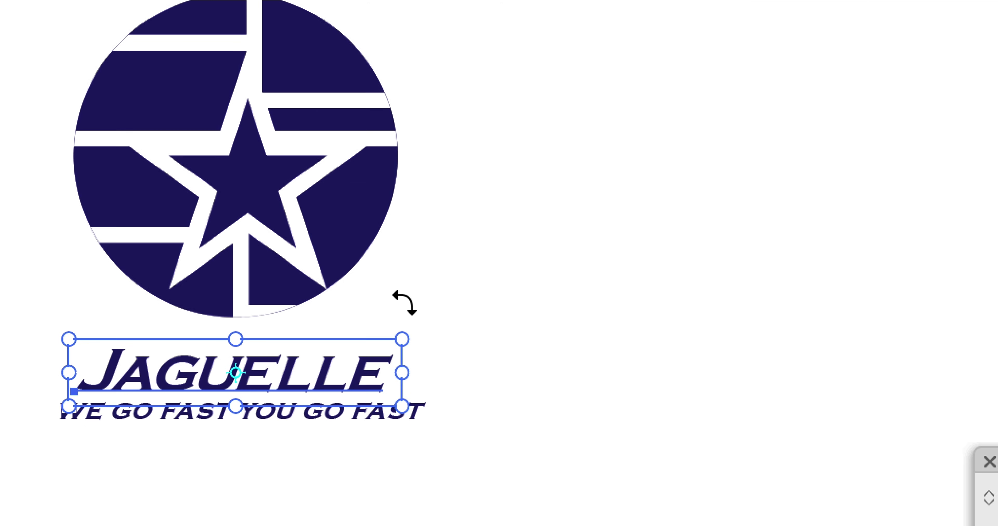
{"action": "left_click_drag", "start_coordinate": [401, 307], "coordinate": [399, 306]}
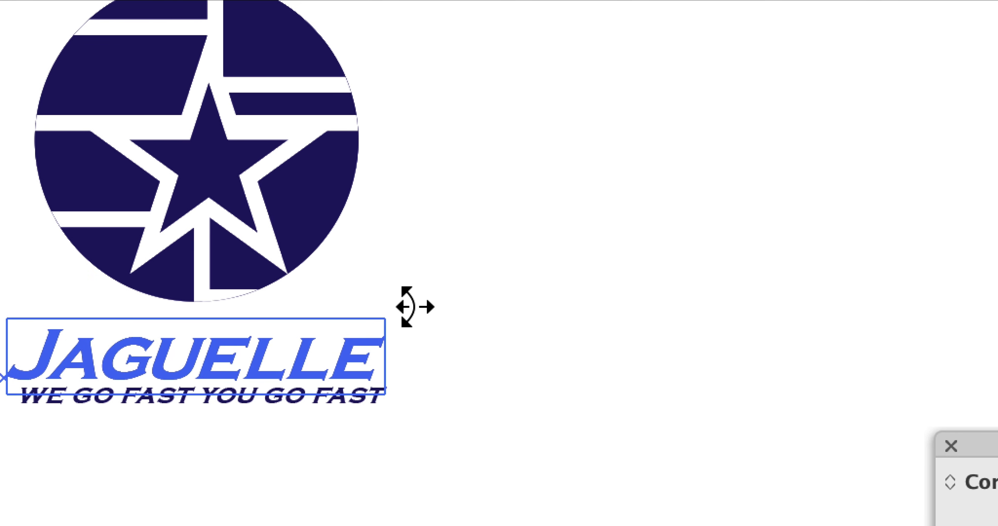
{"action": "mouse_move", "coordinate": [399, 307]}
{"action": "left_mouse_down"}
{"action": "mouse_move", "coordinate": [422, 308]}
{"action": "mouse_move", "coordinate": [406, 311]}
{"action": "left_mouse_up"}
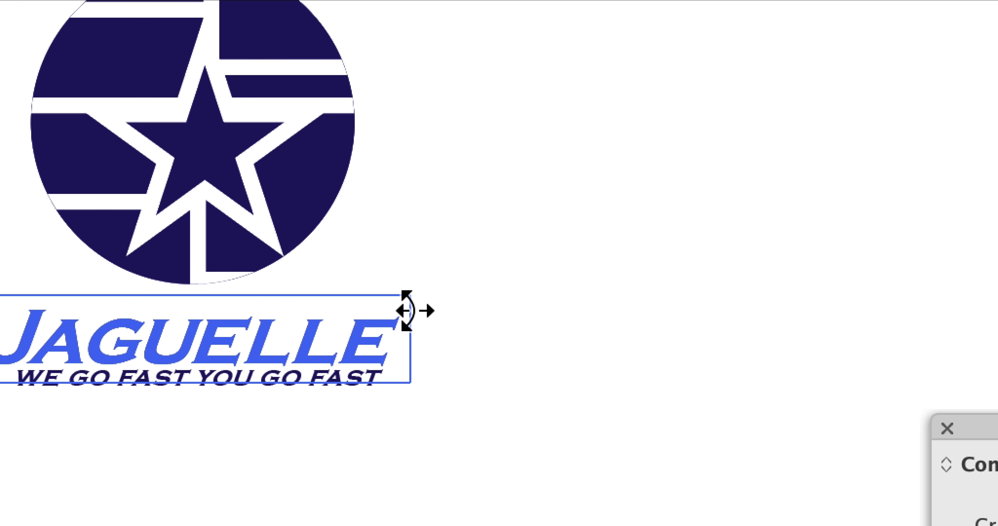
{"action": "left_click_drag", "start_coordinate": [406, 310], "coordinate": [408, 311]}
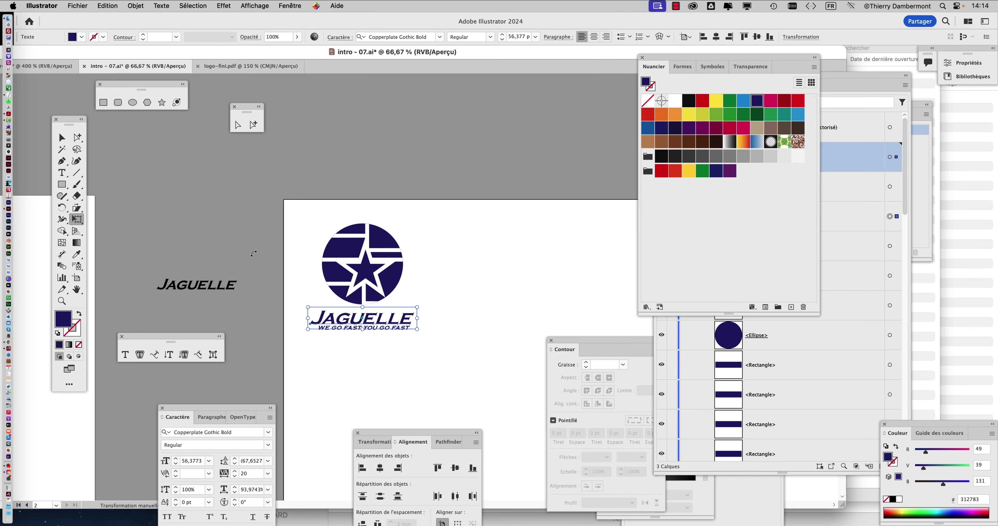
{"action": "left_click", "coordinate": [62, 138]}
{"action": "left_click", "coordinate": [271, 295]}
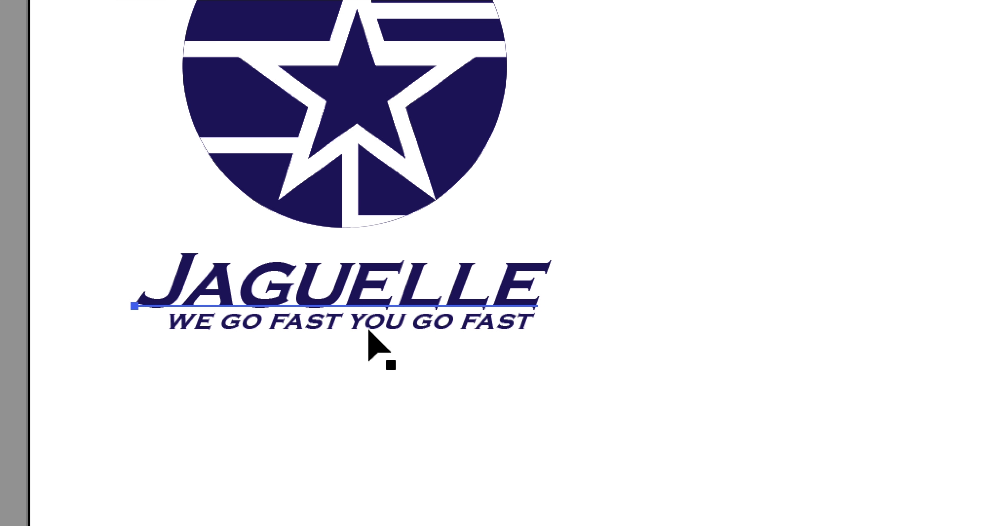
Nudge the tagline into place just under the title.
{"action": "left_click", "coordinate": [369, 330]}
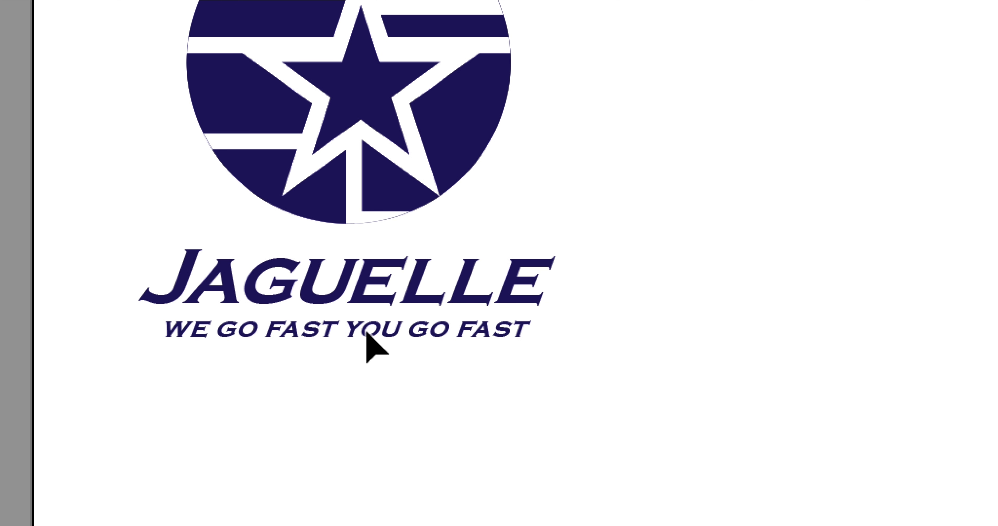
{"action": "key", "text": "Up"}
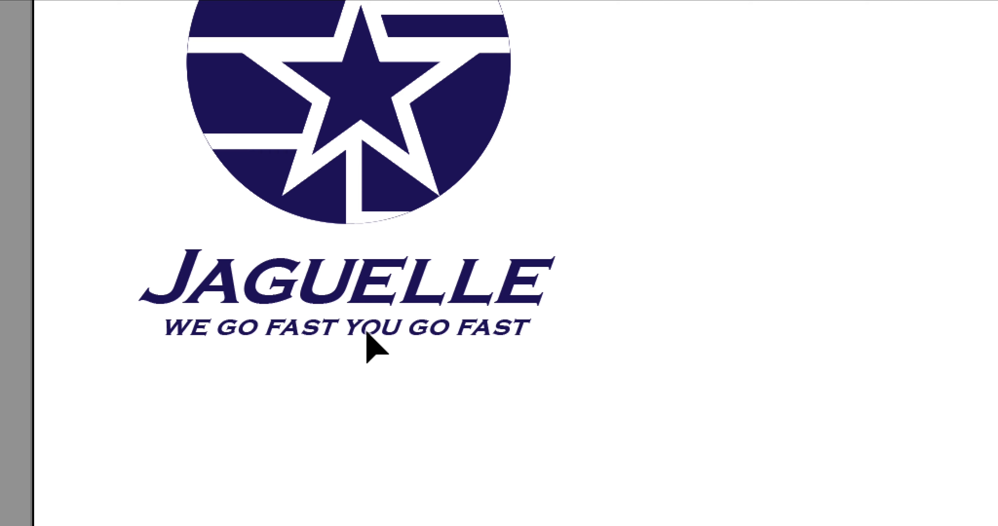
{"action": "key", "text": "Down"}
{"action": "key", "text": "Down"}
{"action": "key", "text": "Down"}
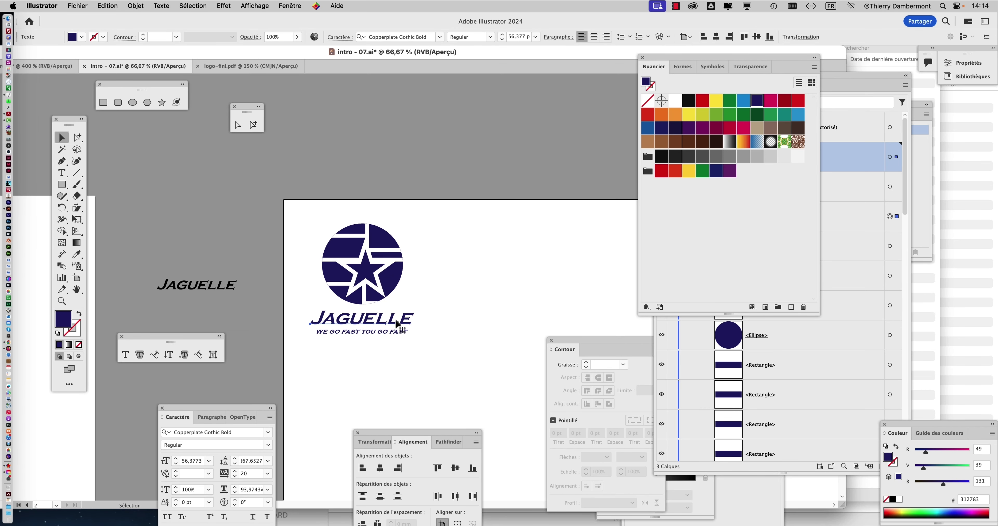
Scale JAGUELLE up around its centre to about 56,27 pt.
{"action": "scroll", "coordinate": [391, 327], "scroll_direction": "up", "scroll_amount": 2}
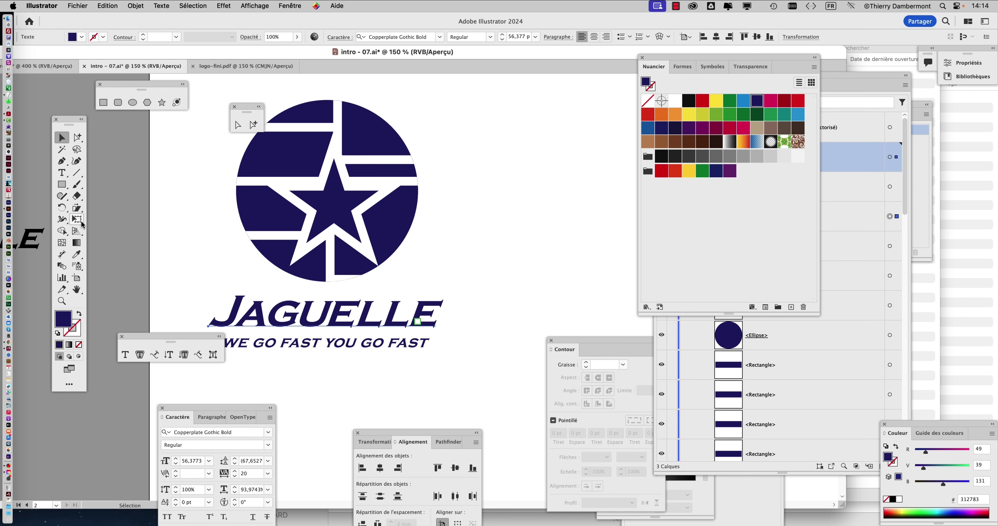
{"action": "left_click", "coordinate": [81, 223]}
{"action": "mouse_move", "coordinate": [449, 288]}
{"action": "left_mouse_down"}
{"action": "mouse_move", "coordinate": [483, 288]}
{"action": "mouse_move", "coordinate": [408, 310]}
{"action": "mouse_move", "coordinate": [398, 324]}
{"action": "left_mouse_up"}
{"action": "scroll", "coordinate": [459, 302], "scroll_direction": "down", "scroll_amount": 1}
{"action": "left_click", "coordinate": [60, 136]}
{"action": "left_click", "coordinate": [166, 210]}
Duplicate the stacked logo to the right and move the copy's text beside its emblem.
{"action": "left_click", "coordinate": [445, 356]}
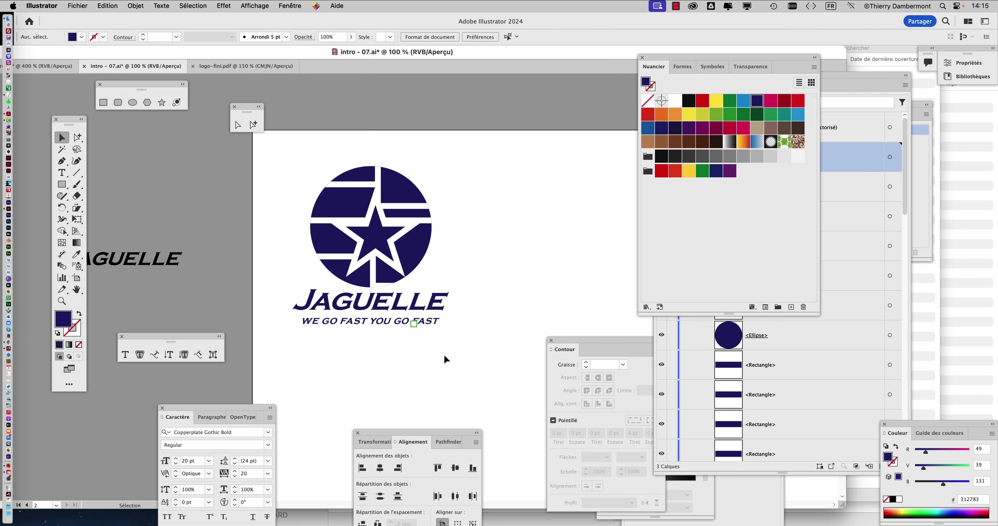
{"action": "scroll", "coordinate": [443, 354], "scroll_direction": "down", "scroll_amount": 2, "text": "alt"}
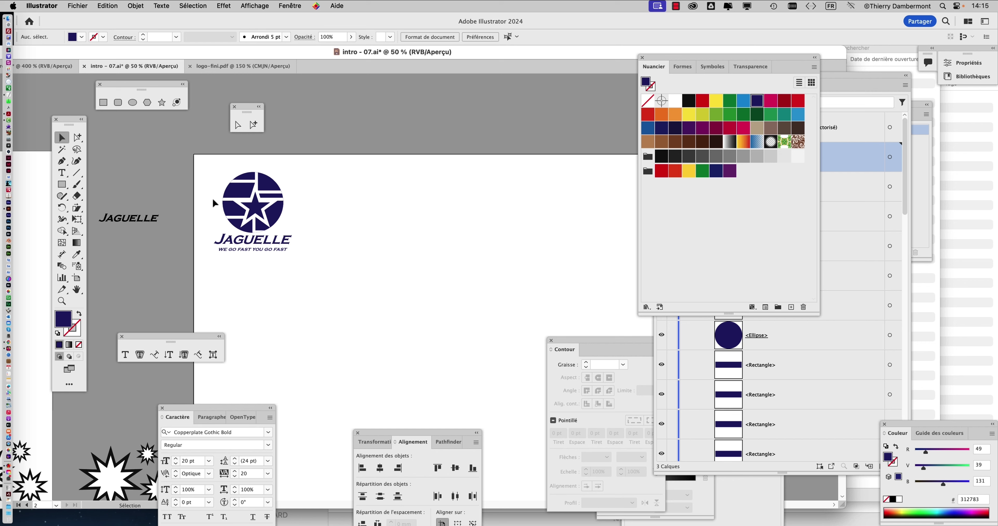
{"action": "left_click_drag", "start_coordinate": [209, 184], "coordinate": [270, 275]}
{"action": "left_click_drag", "start_coordinate": [241, 226], "coordinate": [473, 227], "text": "alt"}
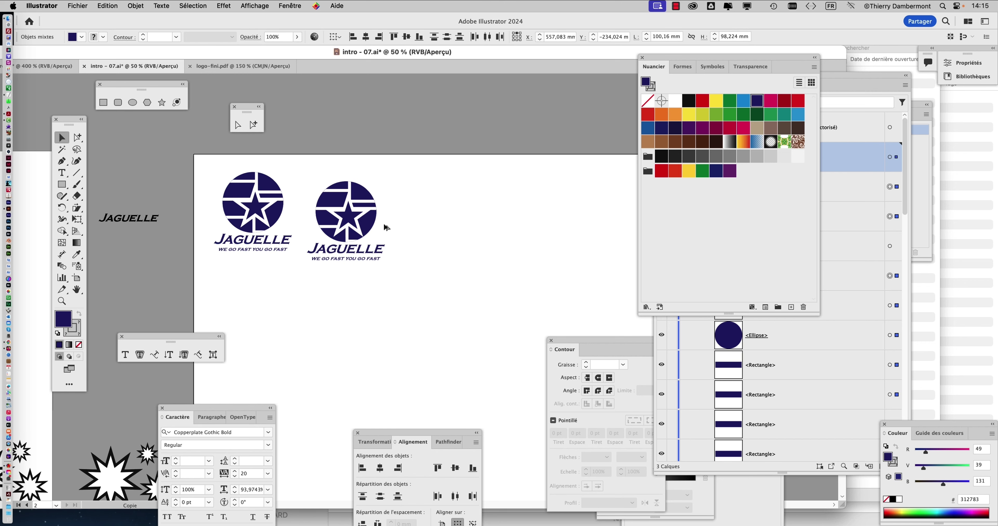
{"action": "left_click", "coordinate": [487, 259]}
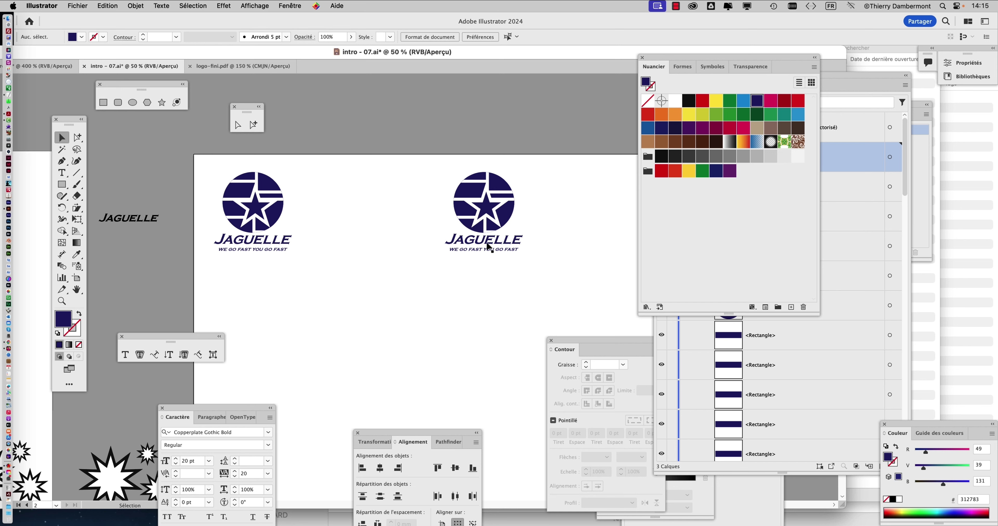
{"action": "left_click_drag", "start_coordinate": [481, 246], "coordinate": [558, 202]}
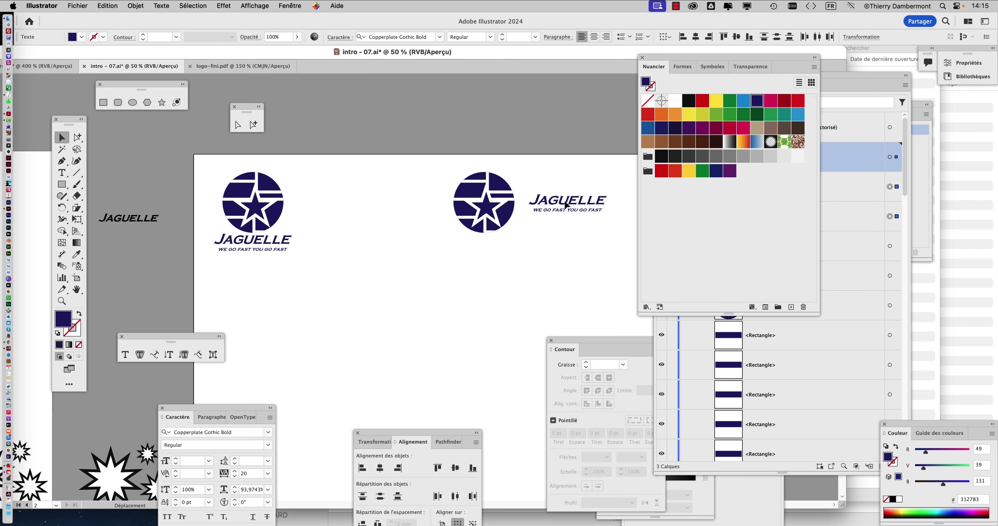
{"action": "left_click", "coordinate": [523, 262]}
Alt-drag a copy of the horizontal logo downward.
{"action": "scroll", "coordinate": [427, 251], "scroll_direction": "right", "scroll_amount": 3}
{"action": "scroll", "coordinate": [426, 252], "scroll_direction": "down", "scroll_amount": 1}
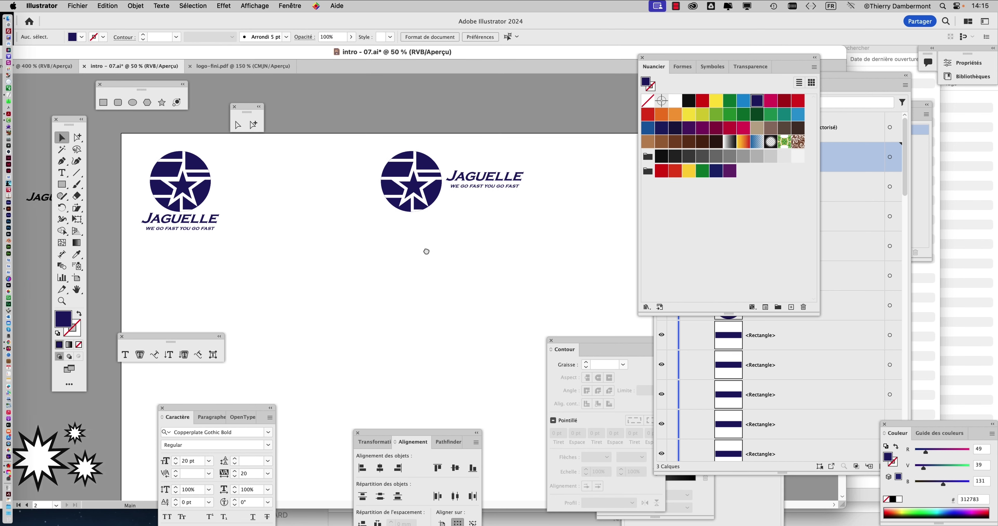
{"action": "mouse_move", "coordinate": [381, 169]}
{"action": "left_mouse_down"}
{"action": "mouse_move", "coordinate": [481, 189]}
{"action": "mouse_move", "coordinate": [480, 267]}
{"action": "left_mouse_up"}
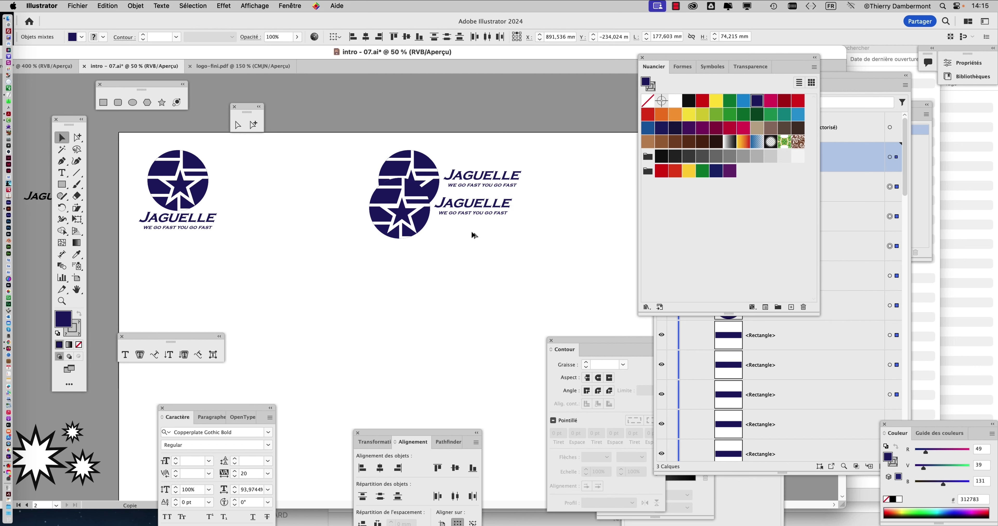
Shrink the lower copy's emblem to about 40 mm and move it next to the text.
{"action": "left_click", "coordinate": [434, 291]}
{"action": "left_click", "coordinate": [400, 276]}
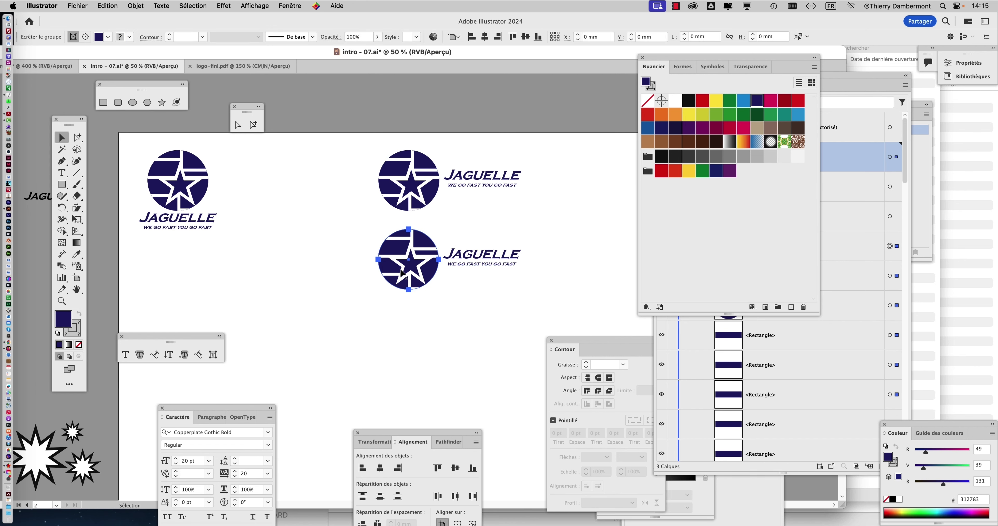
{"action": "left_click", "coordinate": [77, 221]}
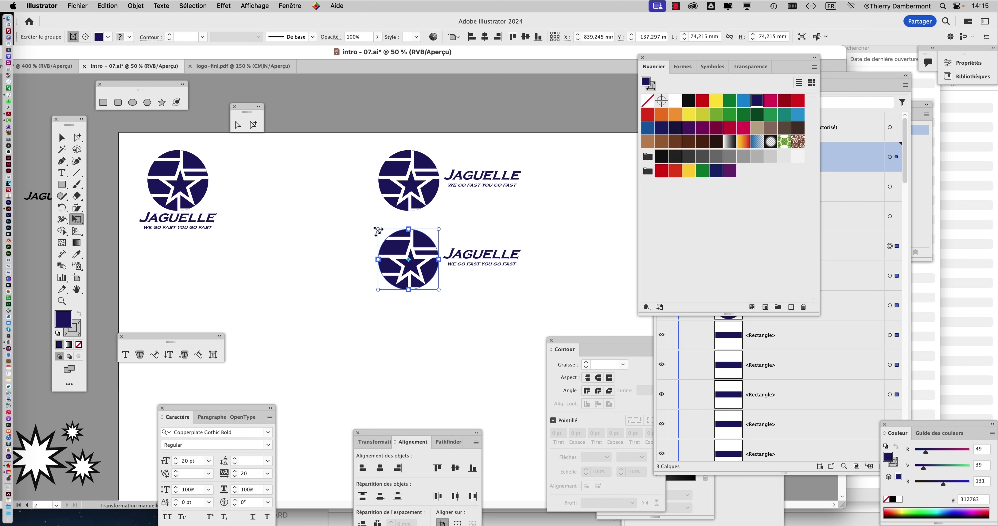
{"action": "left_click_drag", "start_coordinate": [377, 231], "coordinate": [392, 243]}
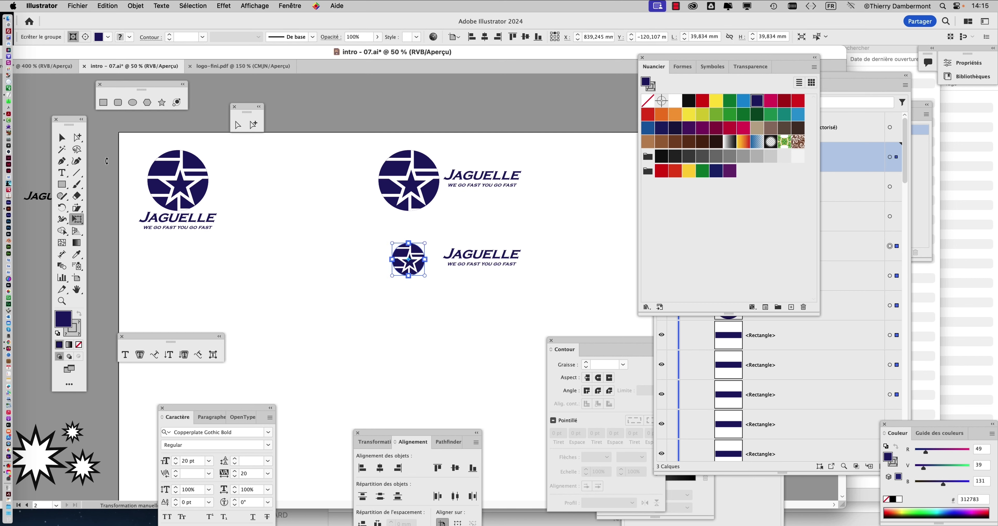
{"action": "left_click", "coordinate": [62, 139]}
{"action": "left_click_drag", "start_coordinate": [406, 261], "coordinate": [420, 262]}
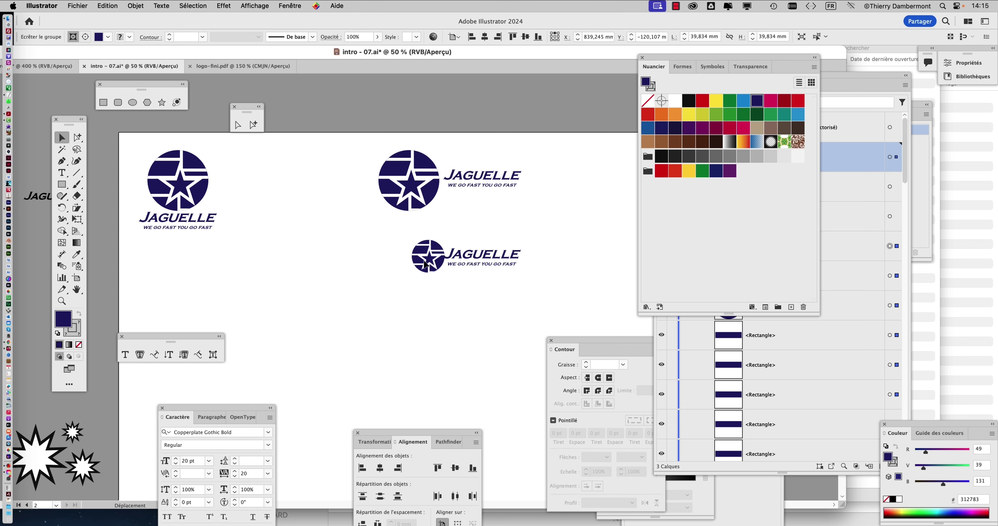
{"action": "left_click", "coordinate": [443, 314]}
Copy the small logo below, put its emblem right of the text, and realign.
{"action": "left_click_drag", "start_coordinate": [367, 245], "coordinate": [528, 290]}
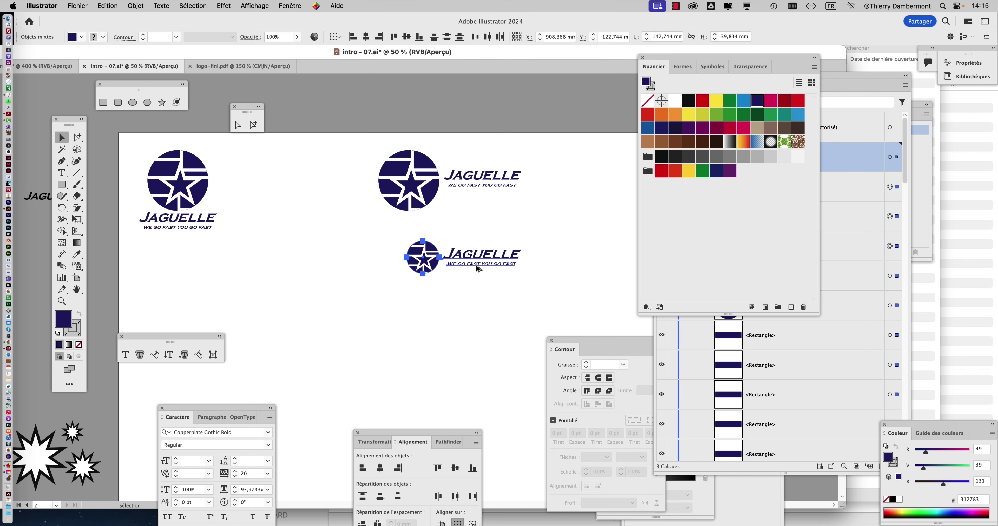
{"action": "mouse_move", "coordinate": [476, 270]}
{"action": "left_mouse_down"}
{"action": "mouse_move", "coordinate": [473, 314]}
{"action": "mouse_move", "coordinate": [542, 313]}
{"action": "mouse_move", "coordinate": [295, 255]}
{"action": "mouse_move", "coordinate": [356, 299]}
{"action": "left_mouse_up"}
{"action": "left_click", "coordinate": [470, 325]}
{"action": "mouse_move", "coordinate": [378, 243]}
{"action": "left_mouse_down"}
{"action": "mouse_move", "coordinate": [508, 270]}
{"action": "mouse_move", "coordinate": [440, 253]}
{"action": "left_mouse_up"}
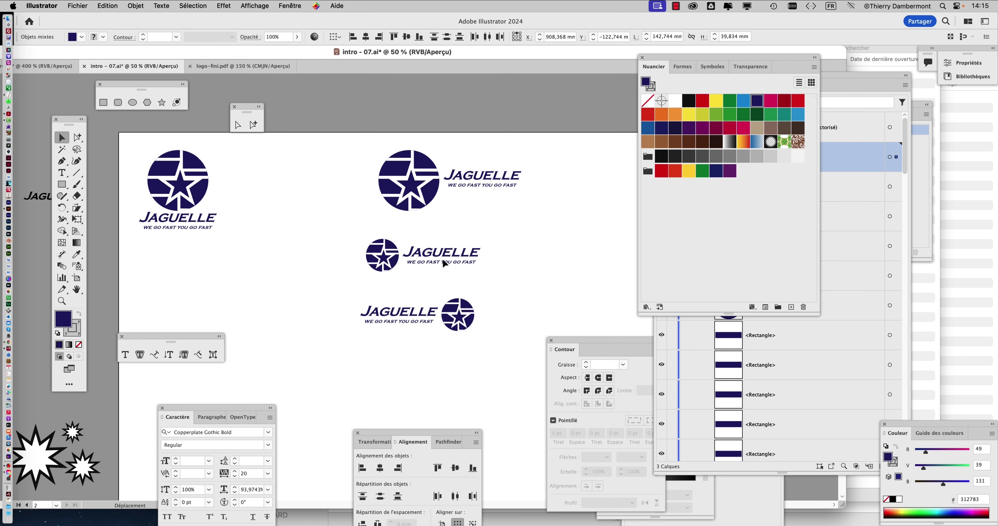
{"action": "left_click", "coordinate": [342, 162]}
{"action": "mouse_move", "coordinate": [341, 163]}
{"action": "left_mouse_down"}
{"action": "mouse_move", "coordinate": [502, 205]}
{"action": "mouse_move", "coordinate": [477, 195]}
{"action": "left_mouse_up"}
Move the left stacked logo right and Alt-drag a second copy below it.
{"action": "left_click", "coordinate": [546, 226]}
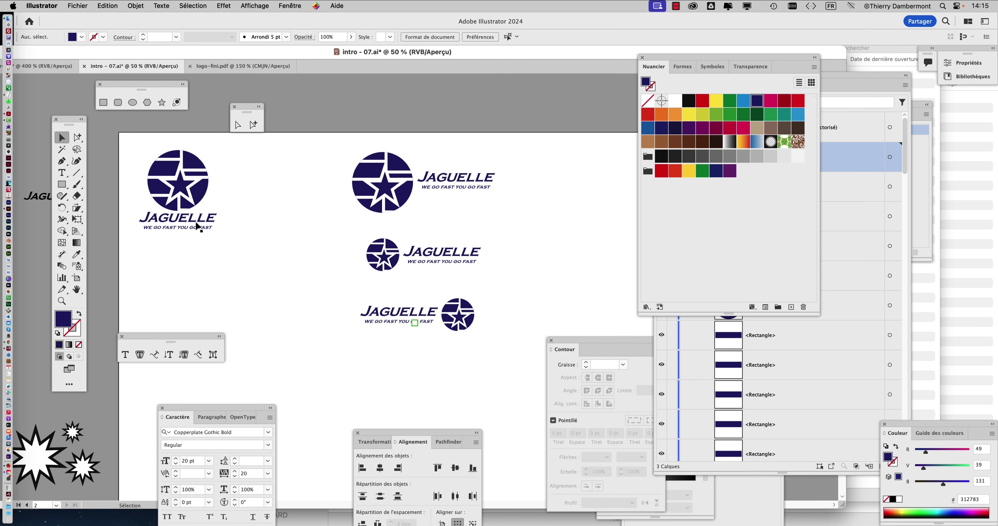
{"action": "left_click_drag", "start_coordinate": [128, 173], "coordinate": [212, 247]}
{"action": "left_click_drag", "start_coordinate": [186, 219], "coordinate": [279, 219]}
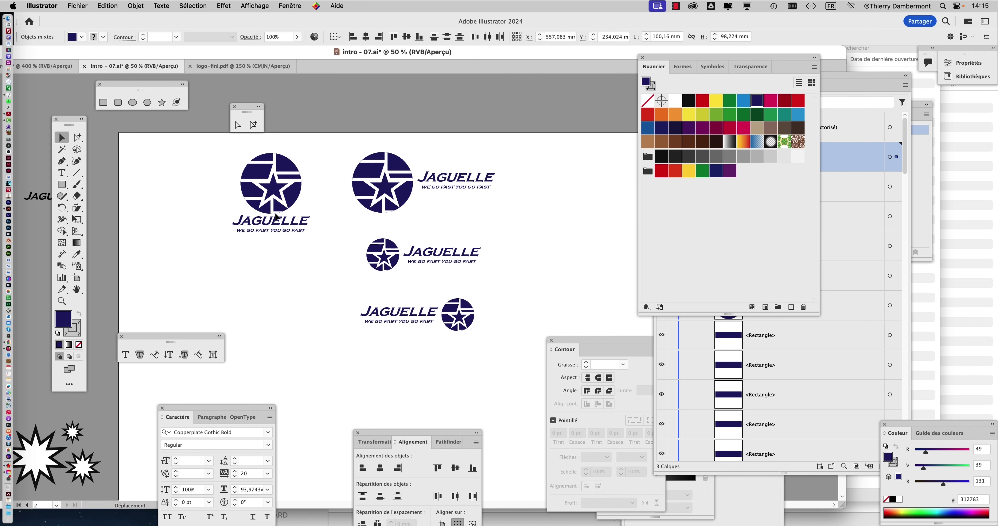
{"action": "left_click", "coordinate": [297, 280]}
{"action": "left_click_drag", "start_coordinate": [200, 155], "coordinate": [290, 245]}
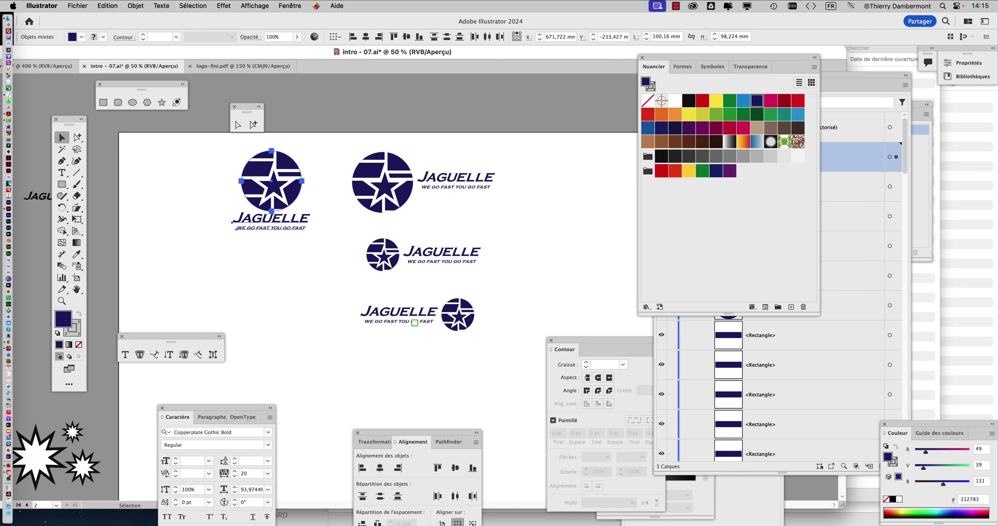
{"action": "mouse_move", "coordinate": [292, 206]}
{"action": "left_mouse_down"}
{"action": "mouse_move", "coordinate": [291, 301]}
{"action": "mouse_move", "coordinate": [291, 291]}
{"action": "left_mouse_up"}
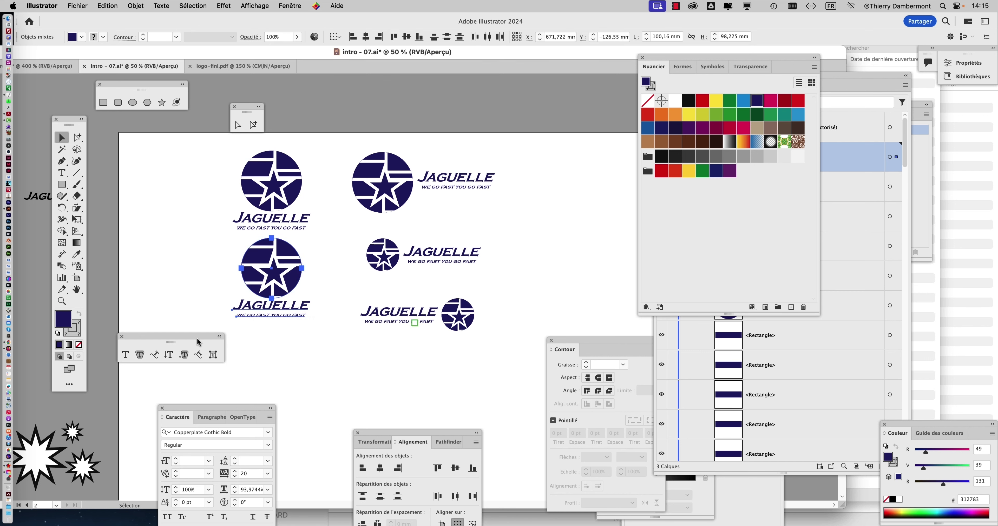
{"action": "left_click_drag", "start_coordinate": [197, 342], "coordinate": [144, 268]}
{"action": "left_click_drag", "start_coordinate": [259, 273], "coordinate": [259, 295]}
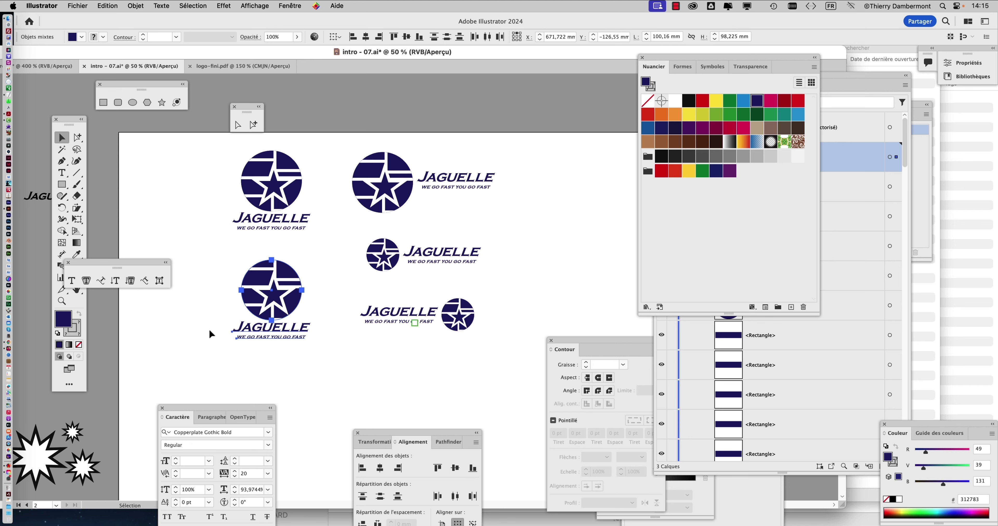
Stretch the second stacked logo's wordmark and tagline wider with Free Transform.
{"action": "left_click_drag", "start_coordinate": [216, 332], "coordinate": [318, 360]}
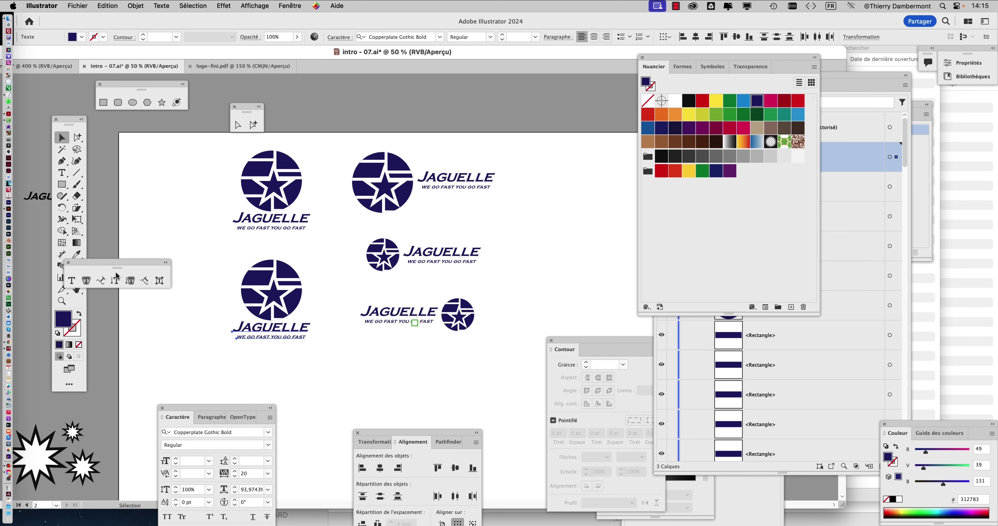
{"action": "left_click", "coordinate": [77, 219]}
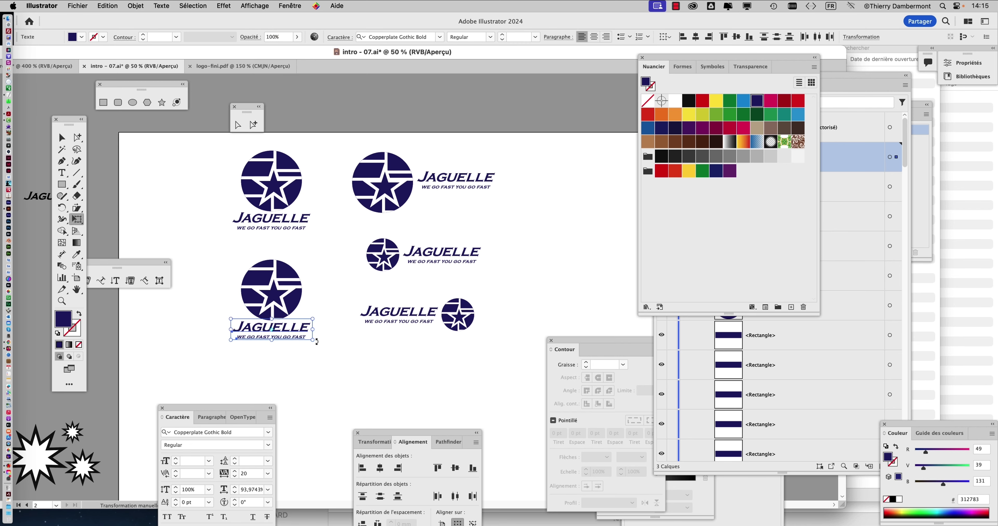
{"action": "left_click_drag", "start_coordinate": [311, 339], "coordinate": [302, 336]}
{"action": "left_click", "coordinate": [62, 137]}
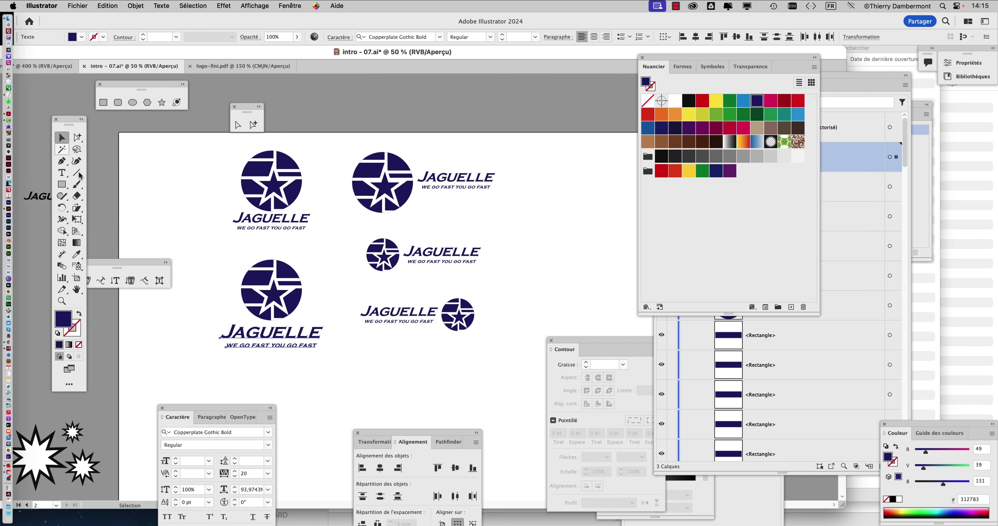
{"action": "left_click", "coordinate": [167, 223]}
Alt-drag the second stacked logo down as a third version.
{"action": "scroll", "coordinate": [248, 254], "scroll_direction": "left", "scroll_amount": 5}
{"action": "scroll", "coordinate": [248, 254], "scroll_direction": "down", "scroll_amount": 2}
{"action": "left_click_drag", "start_coordinate": [335, 229], "coordinate": [420, 313]}
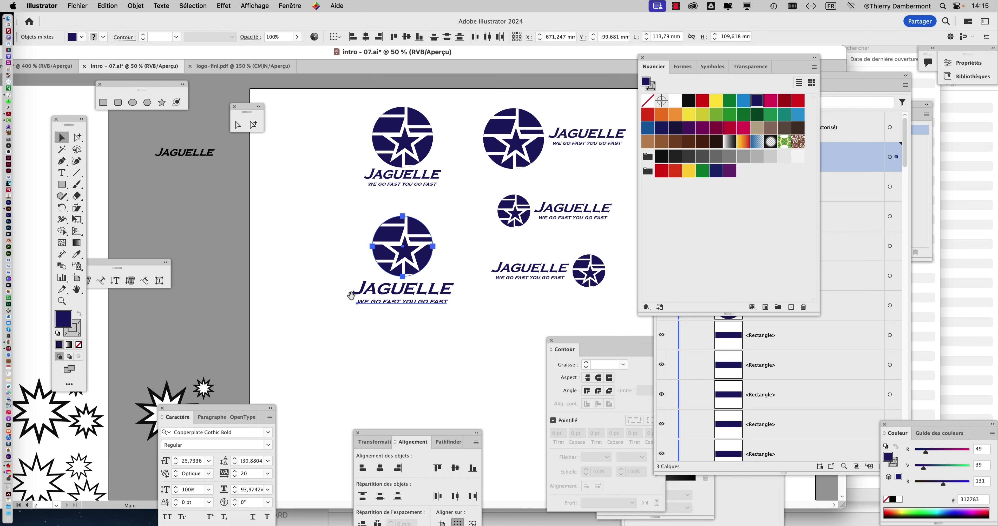
{"action": "scroll", "coordinate": [351, 297], "scroll_direction": "right", "scroll_amount": 5}
{"action": "scroll", "coordinate": [351, 296], "scroll_direction": "down", "scroll_amount": 2}
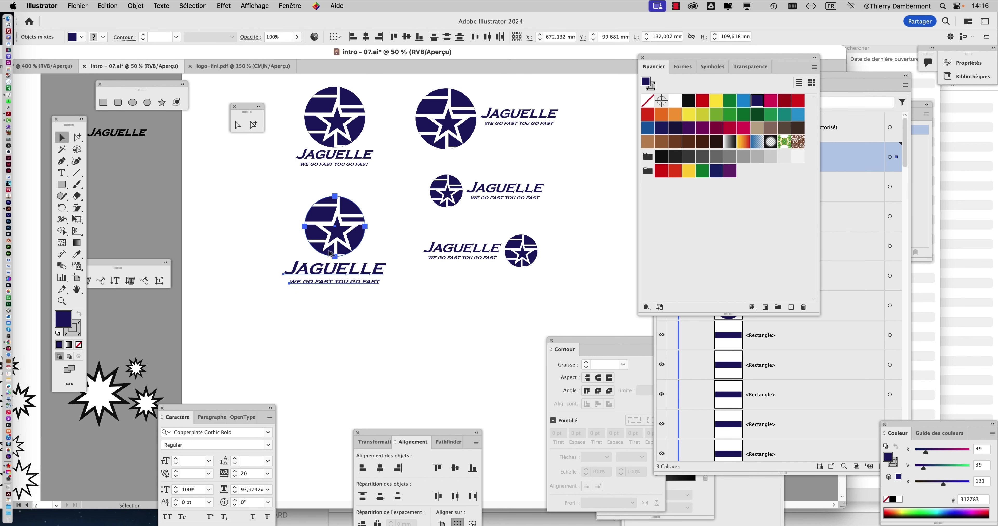
{"action": "left_click_drag", "start_coordinate": [330, 253], "coordinate": [331, 362]}
{"action": "scroll", "coordinate": [423, 329], "scroll_direction": "down", "scroll_amount": 5}
{"action": "scroll", "coordinate": [424, 330], "scroll_direction": "right", "scroll_amount": 2}
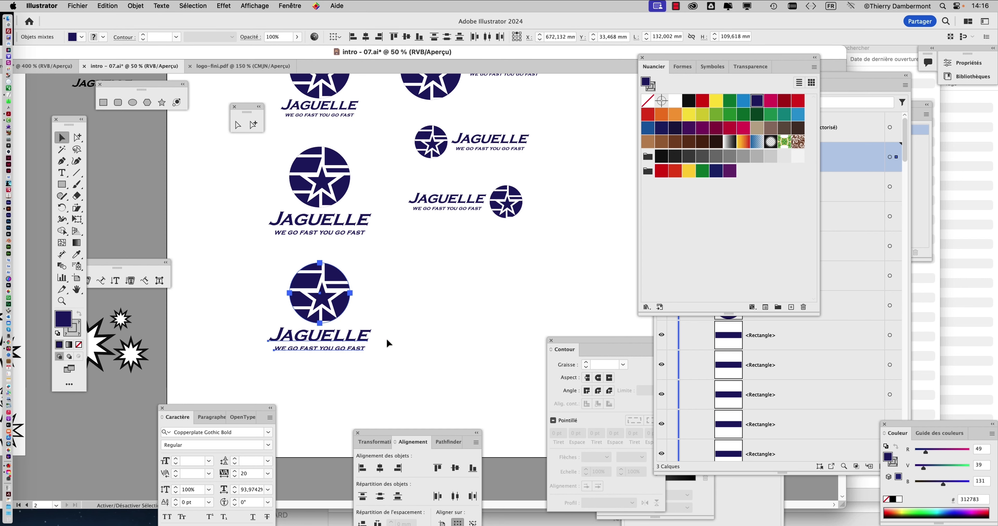
{"action": "left_click", "coordinate": [377, 343]}
Shrink the third logo's lettering and nudge it up toward the circle.
{"action": "mouse_move", "coordinate": [245, 332]}
{"action": "left_mouse_down"}
{"action": "mouse_move", "coordinate": [367, 363]}
{"action": "mouse_move", "coordinate": [348, 347]}
{"action": "left_mouse_up"}
{"action": "left_click", "coordinate": [76, 222]}
{"action": "left_click", "coordinate": [63, 138]}
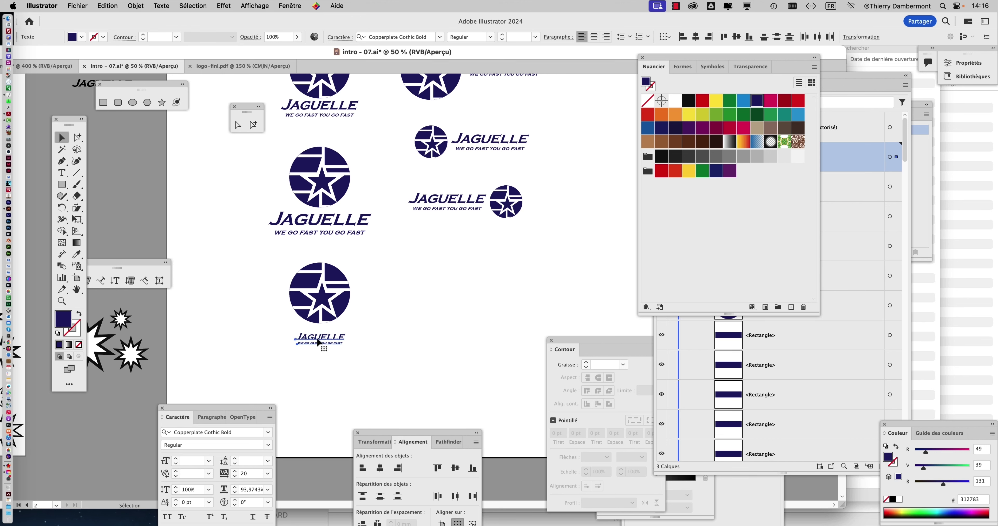
{"action": "left_click_drag", "start_coordinate": [318, 342], "coordinate": [319, 336]}
Zoom out, hide panels, and save the sheet as intro - 08.ai with default options.
{"action": "left_click", "coordinate": [415, 354]}
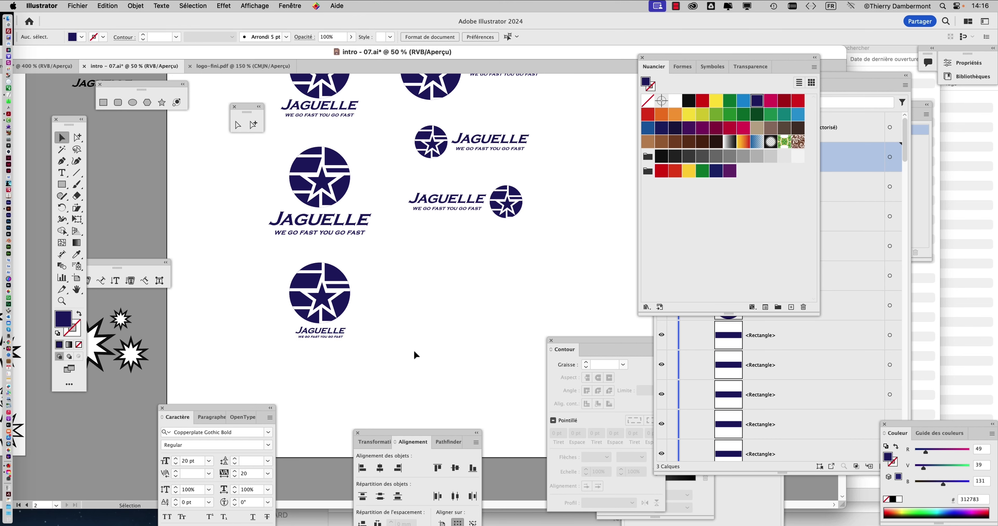
{"action": "key", "text": "super+minus"}
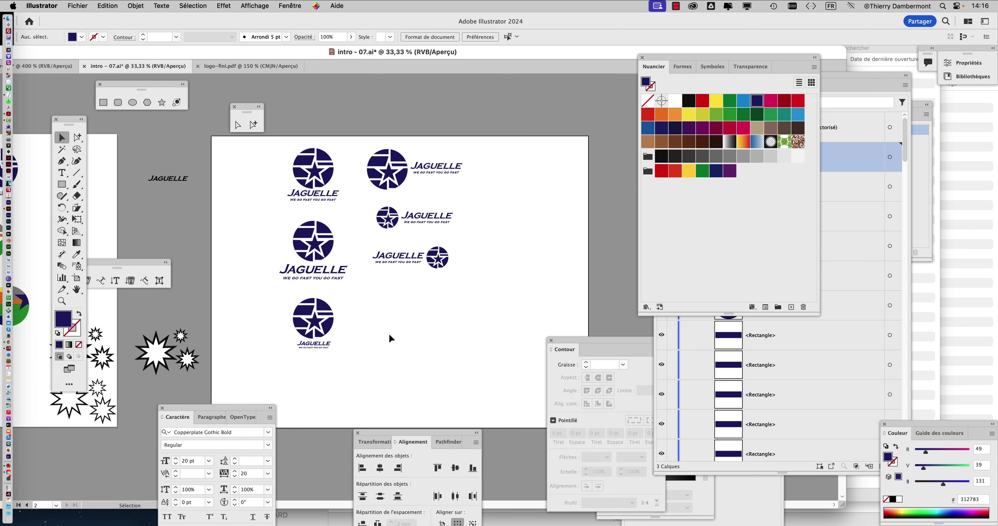
{"action": "key", "text": "shift+Tab"}
{"action": "key", "text": "shift+Tab"}
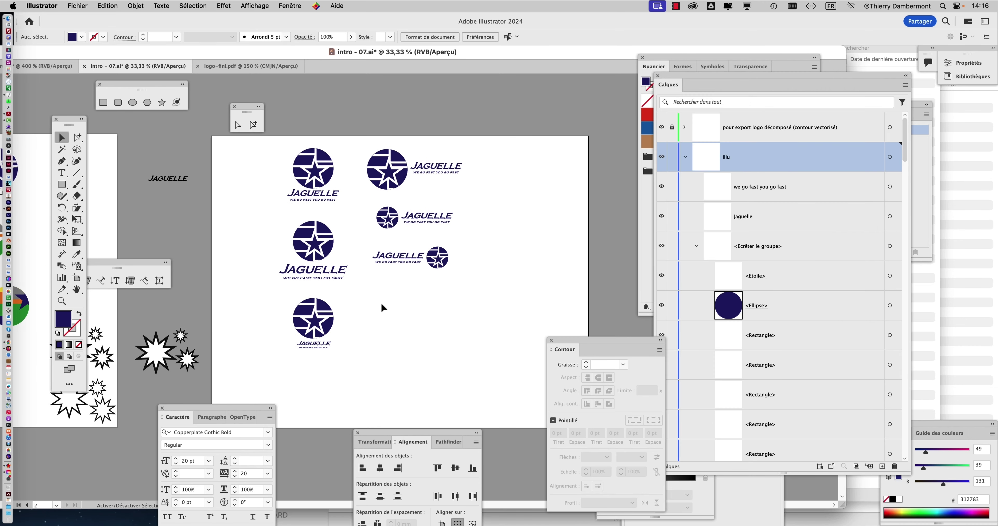
{"action": "key", "text": "shift+Tab"}
{"action": "left_click", "coordinate": [74, 5]}
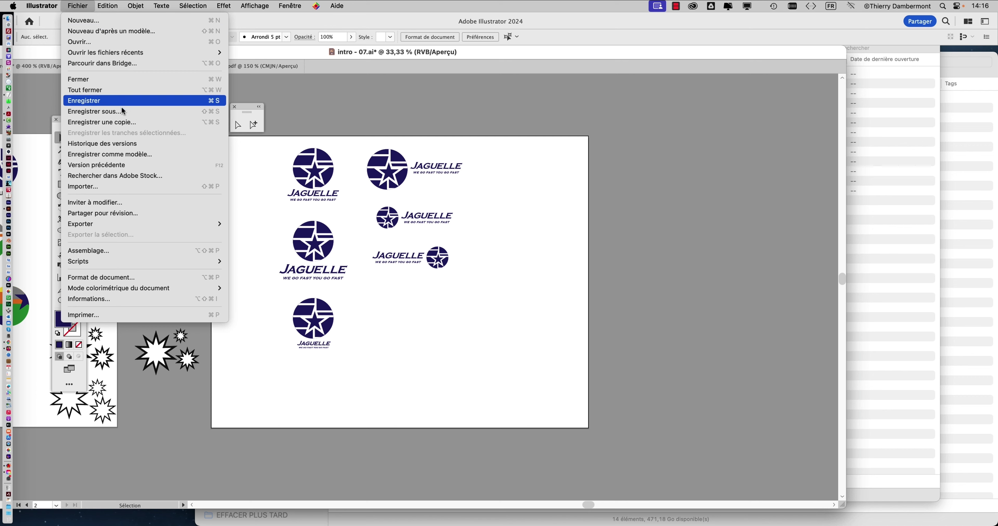
{"action": "left_click", "coordinate": [351, 182]}
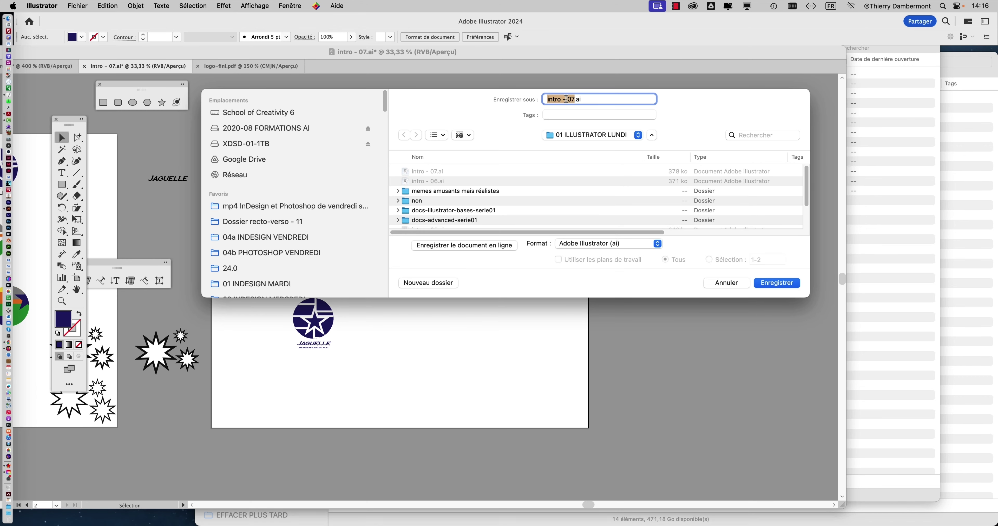
{"action": "left_click", "coordinate": [572, 101]}
{"action": "left_click", "coordinate": [776, 285]}
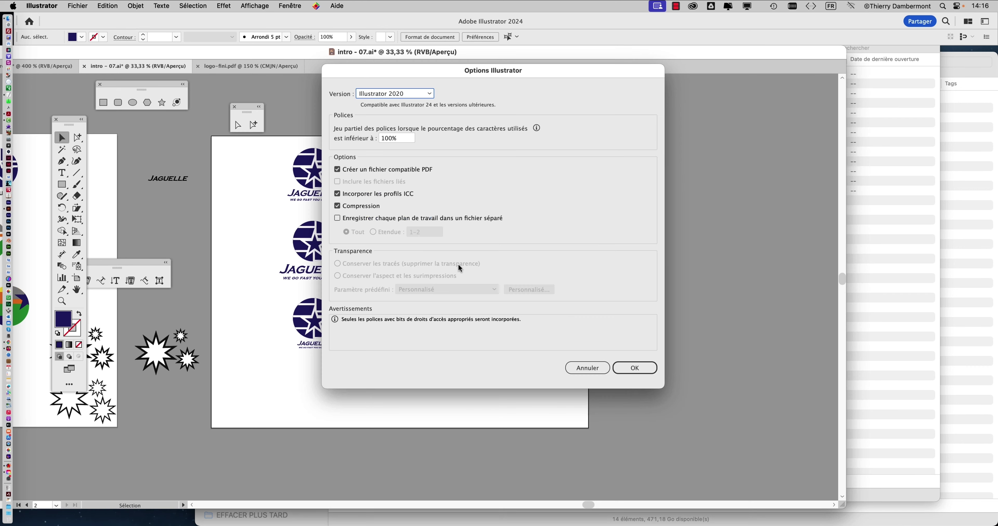
{"action": "left_click", "coordinate": [640, 368]}
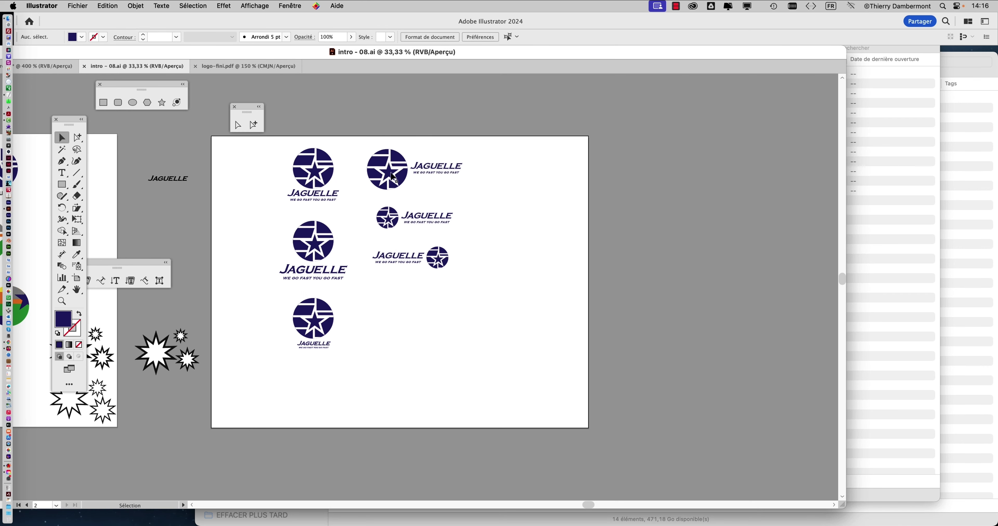
Put horizontal logos in the right column and stacked logos smallest-to-largest across the top.
{"action": "left_click_drag", "start_coordinate": [447, 176], "coordinate": [537, 181]}
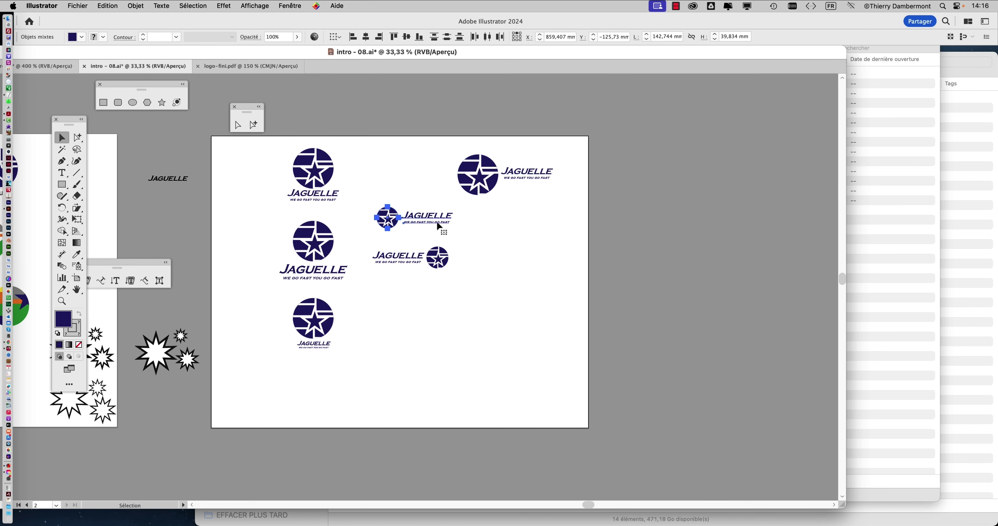
{"action": "left_click_drag", "start_coordinate": [423, 230], "coordinate": [511, 240]}
{"action": "left_click_drag", "start_coordinate": [435, 268], "coordinate": [528, 285]}
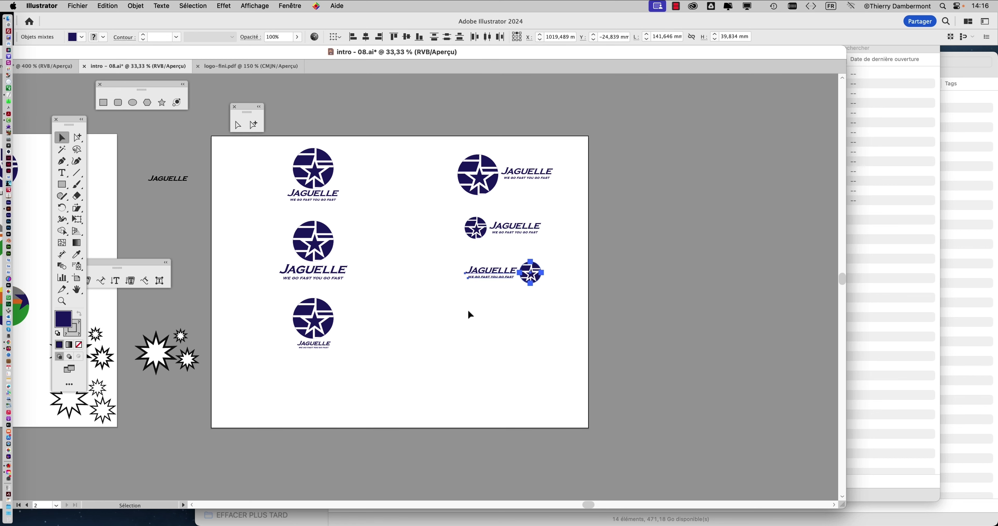
{"action": "mouse_move", "coordinate": [340, 280]}
{"action": "left_mouse_down"}
{"action": "mouse_move", "coordinate": [405, 244]}
{"action": "mouse_move", "coordinate": [438, 202]}
{"action": "left_mouse_up"}
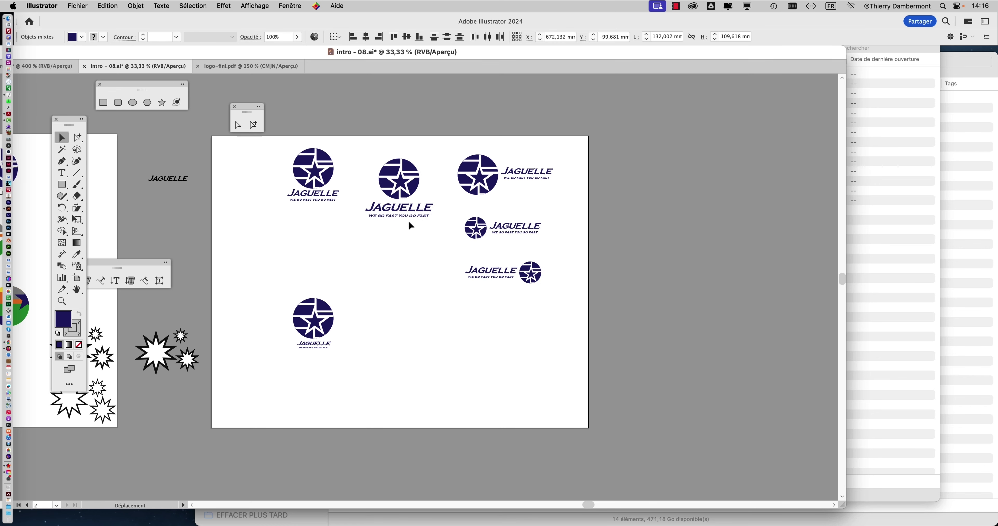
{"action": "left_click_drag", "start_coordinate": [321, 195], "coordinate": [319, 215]}
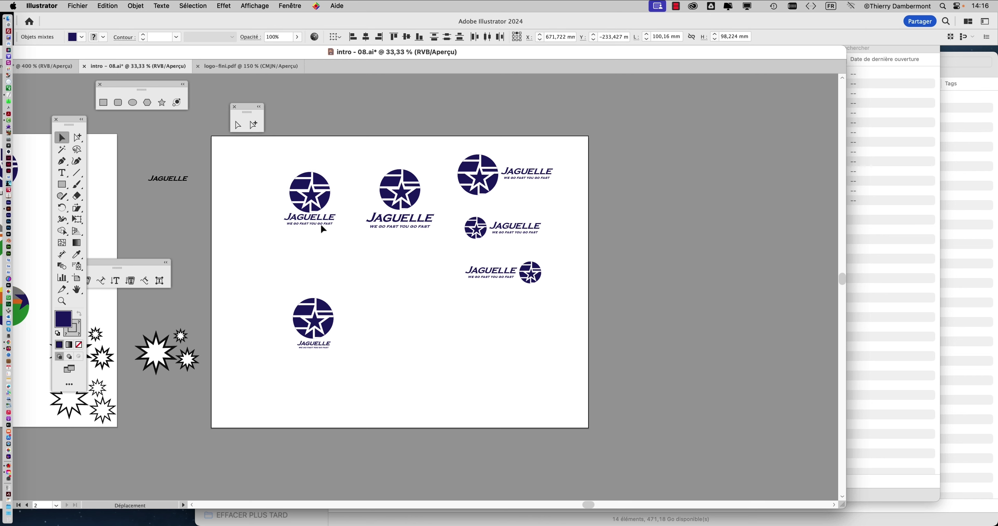
{"action": "mouse_move", "coordinate": [319, 345]}
{"action": "left_mouse_down"}
{"action": "mouse_move", "coordinate": [362, 290]}
{"action": "mouse_move", "coordinate": [256, 215]}
{"action": "left_mouse_up"}
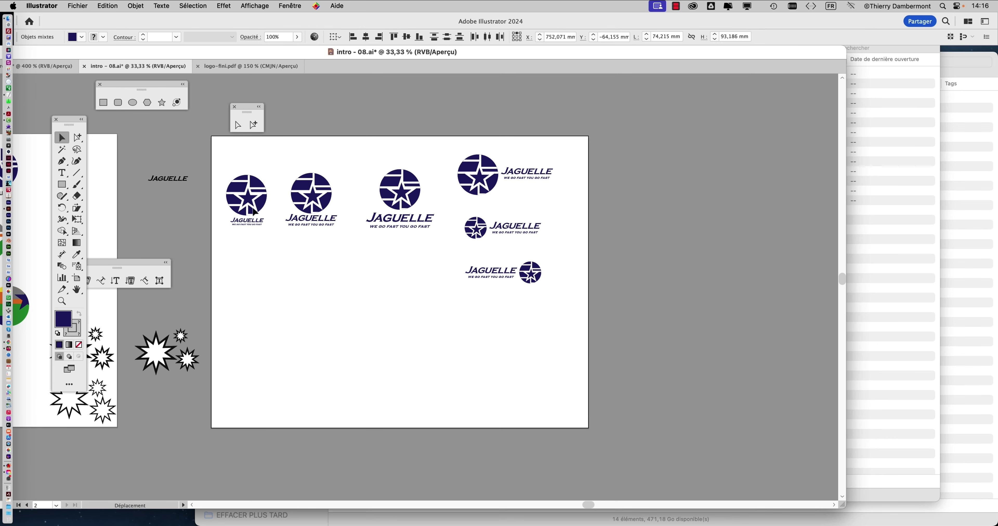
{"action": "left_click", "coordinate": [340, 302]}
{"action": "left_click_drag", "start_coordinate": [340, 302], "coordinate": [473, 295]}
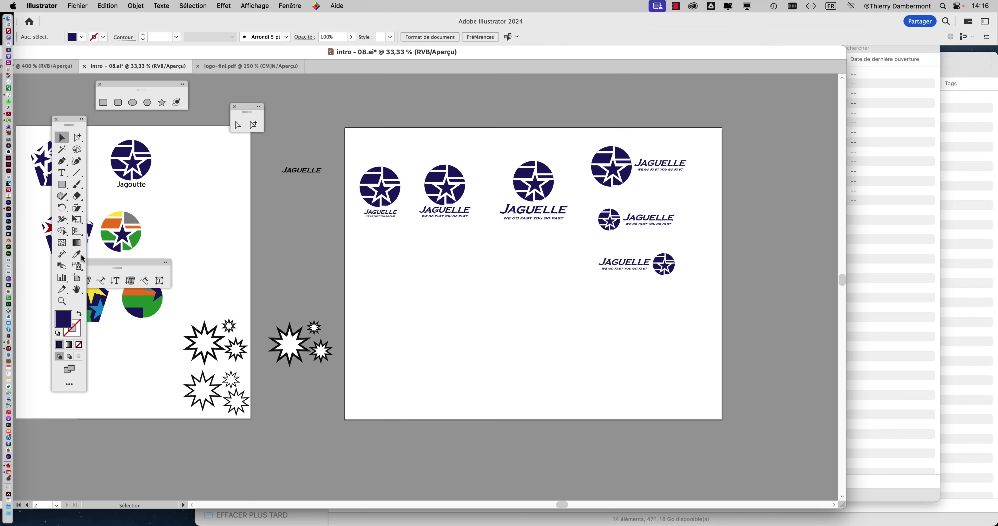
Extend the artboard's left edge, shift the JAGUELLE text left, and close the floating panel.
{"action": "left_click", "coordinate": [77, 282]}
{"action": "left_click_drag", "start_coordinate": [346, 274], "coordinate": [313, 275]}
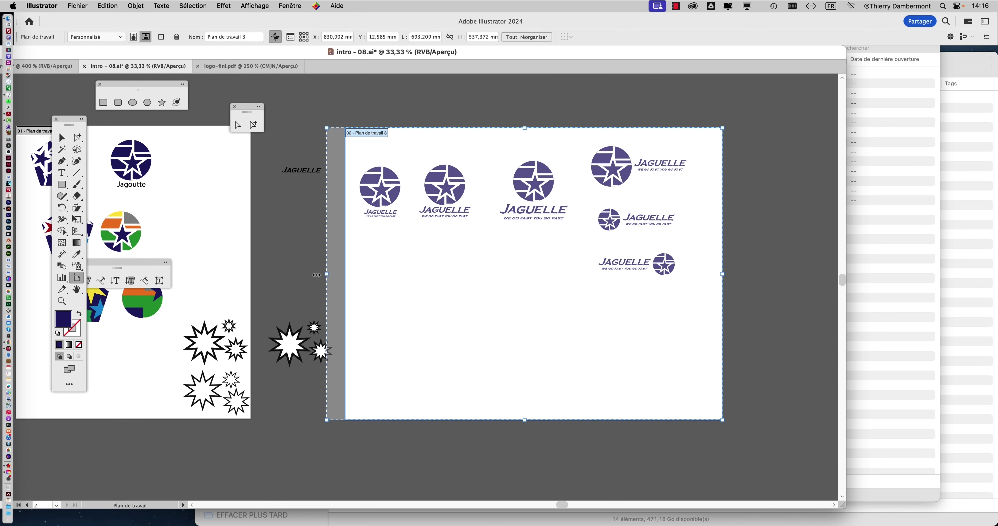
{"action": "left_click", "coordinate": [69, 136]}
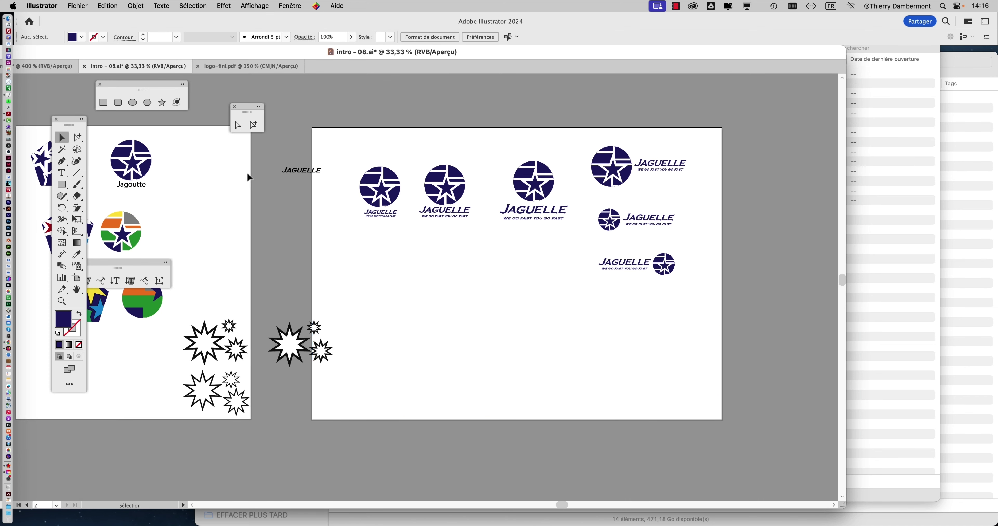
{"action": "left_click_drag", "start_coordinate": [284, 175], "coordinate": [263, 172]}
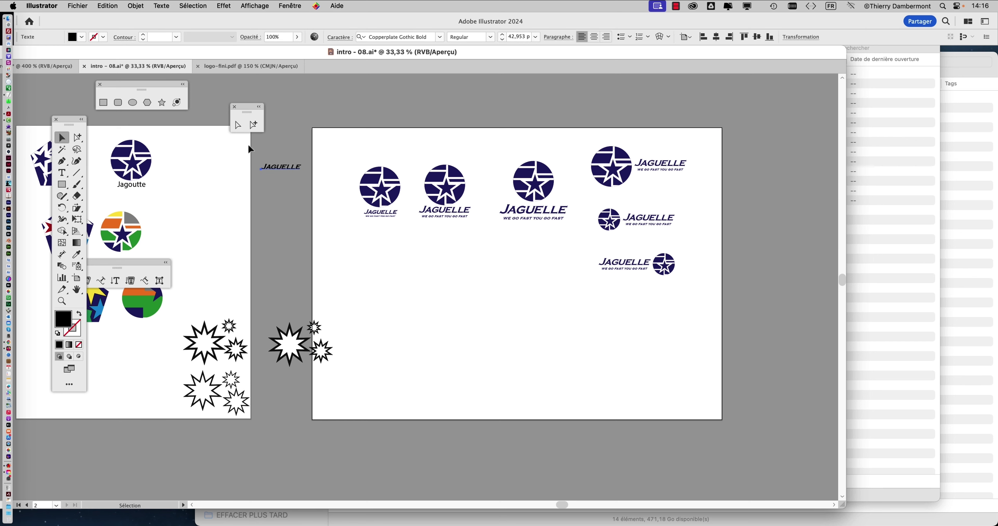
{"action": "left_click_drag", "start_coordinate": [339, 291], "coordinate": [323, 275]}
{"action": "left_click", "coordinate": [310, 341]}
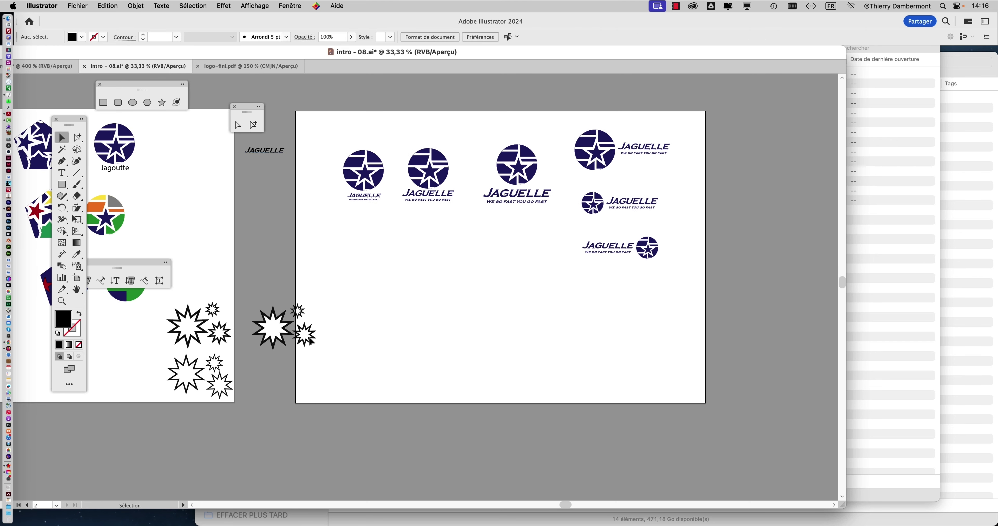
{"action": "scroll", "coordinate": [476, 290], "scroll_direction": "up", "scroll_amount": 2}
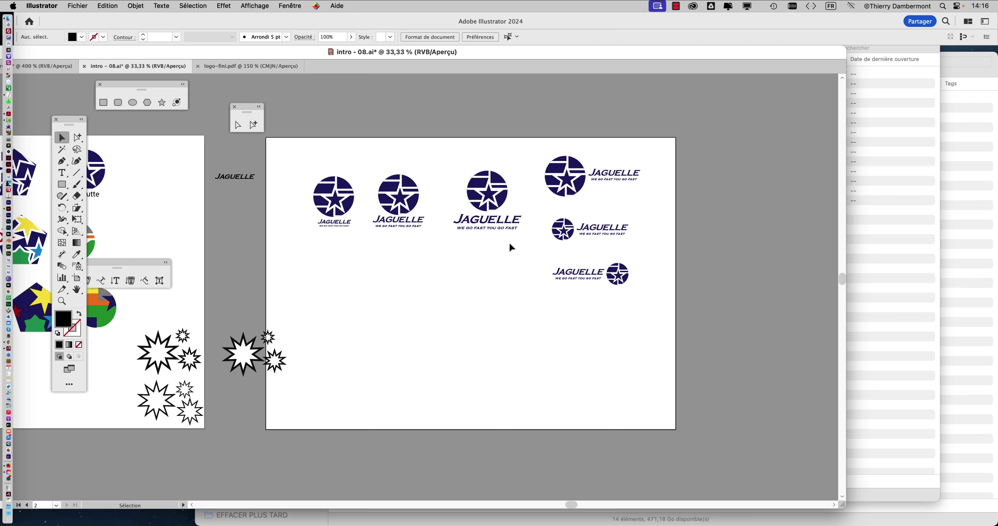
{"action": "scroll", "coordinate": [509, 242], "scroll_direction": "up", "scroll_amount": 1}
{"action": "scroll", "coordinate": [522, 275], "scroll_direction": "up", "scroll_amount": 2}
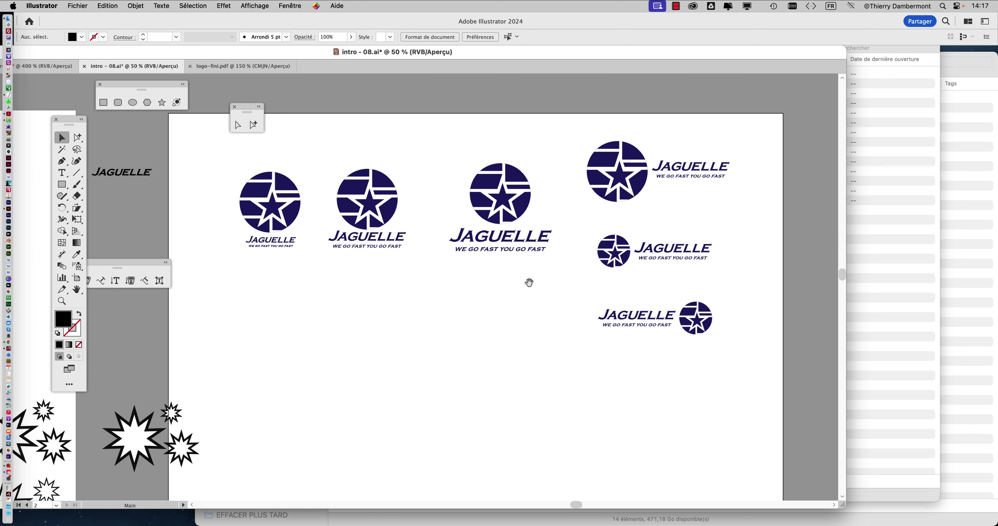
{"action": "left_click", "coordinate": [234, 106]}
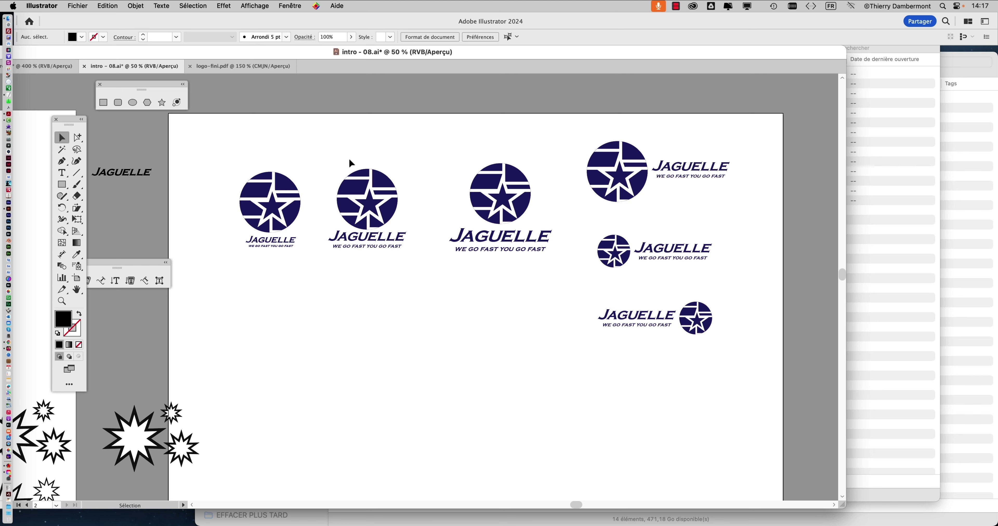
Nudge the second logo up and the third logo slightly left and down.
{"action": "left_click_drag", "start_coordinate": [350, 157], "coordinate": [388, 273]}
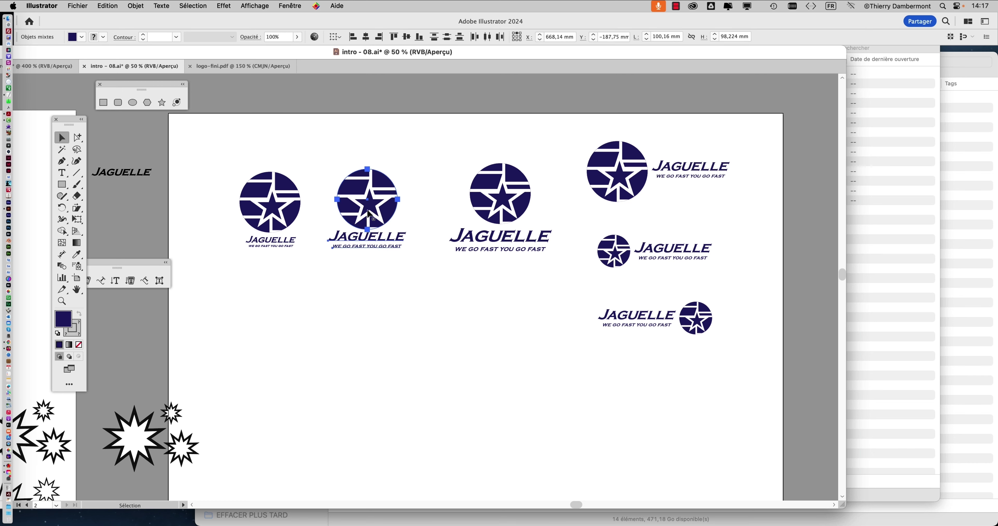
{"action": "left_click_drag", "start_coordinate": [367, 215], "coordinate": [366, 209]}
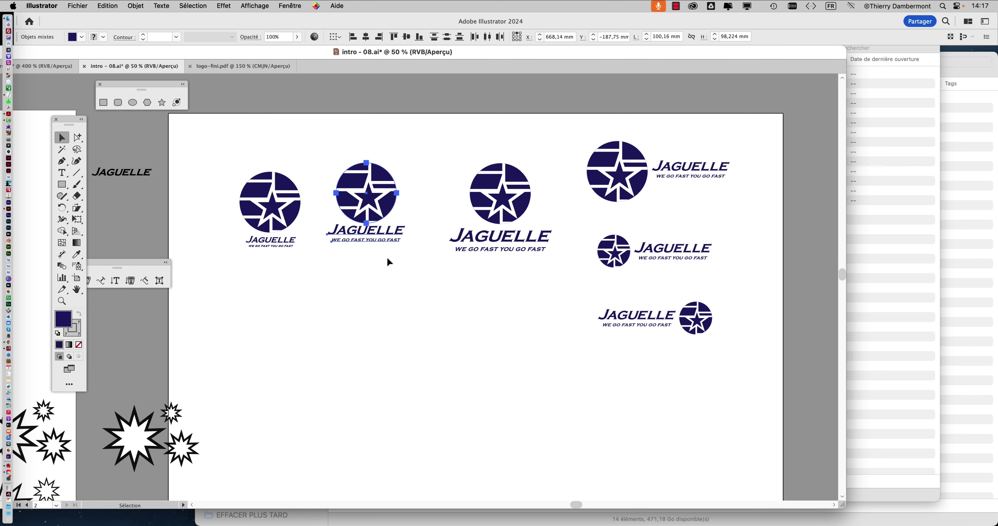
{"action": "left_click", "coordinate": [414, 309]}
{"action": "left_click_drag", "start_coordinate": [504, 244], "coordinate": [483, 147]}
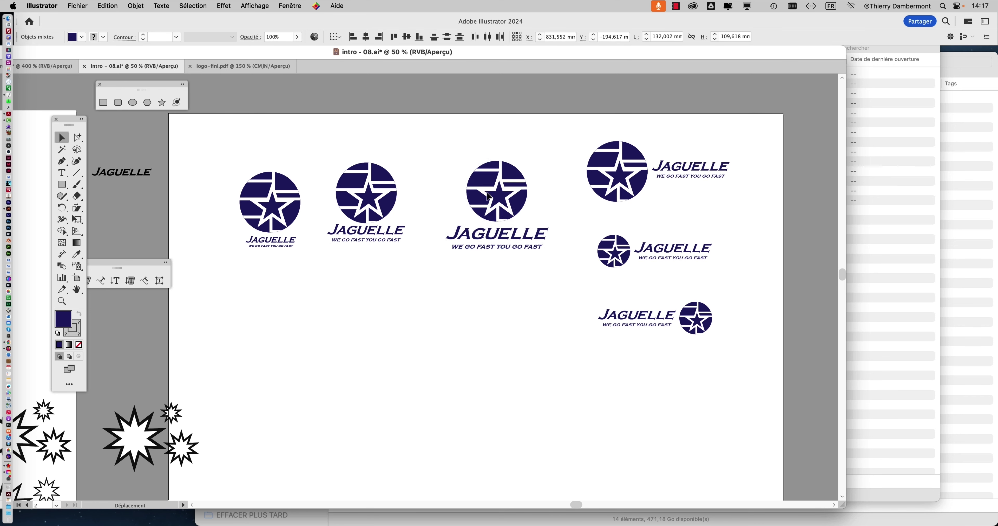
{"action": "left_click_drag", "start_coordinate": [496, 208], "coordinate": [489, 212]}
{"action": "left_click", "coordinate": [449, 308]}
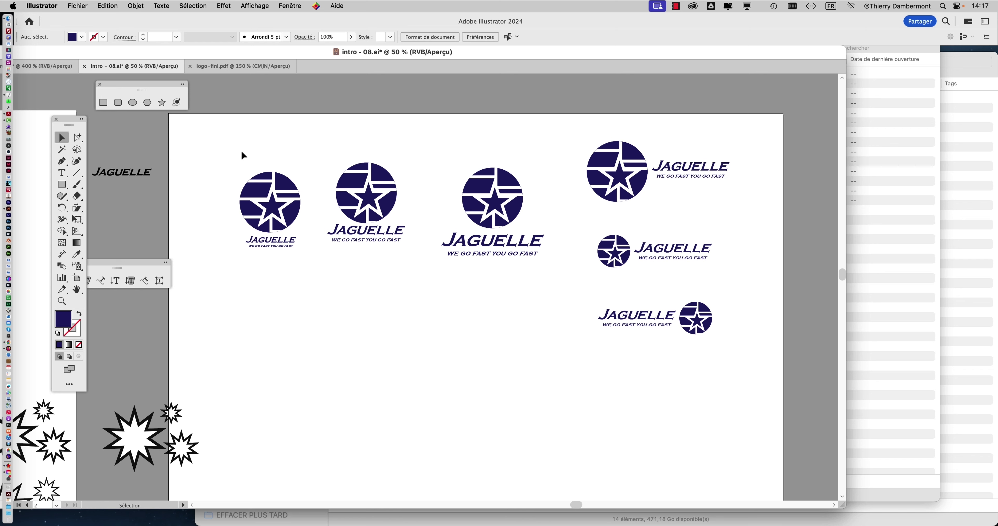
Move the first logo up and slightly right into line with the others.
{"action": "mouse_move", "coordinate": [243, 155]}
{"action": "left_mouse_down"}
{"action": "mouse_move", "coordinate": [279, 253]}
{"action": "mouse_move", "coordinate": [271, 226]}
{"action": "mouse_move", "coordinate": [245, 219]}
{"action": "left_mouse_up"}
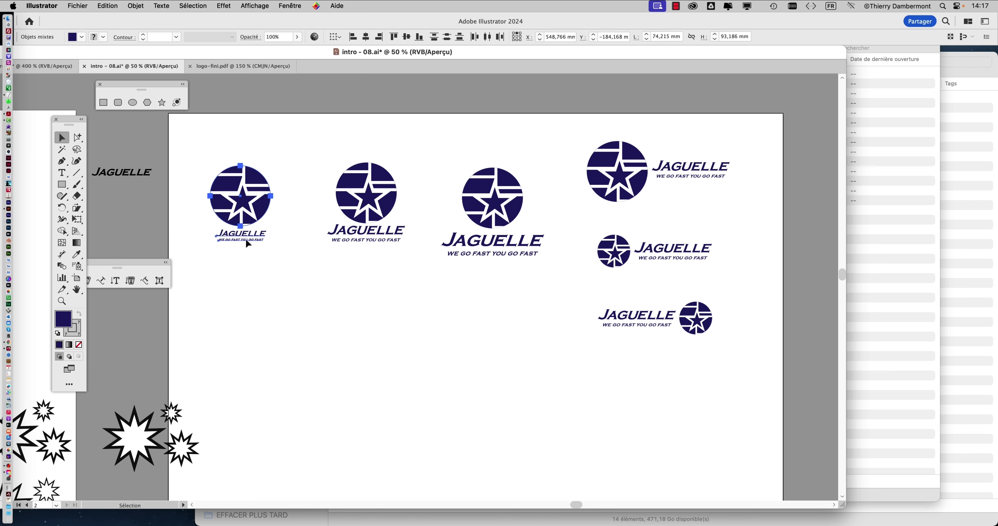
{"action": "left_click", "coordinate": [252, 278]}
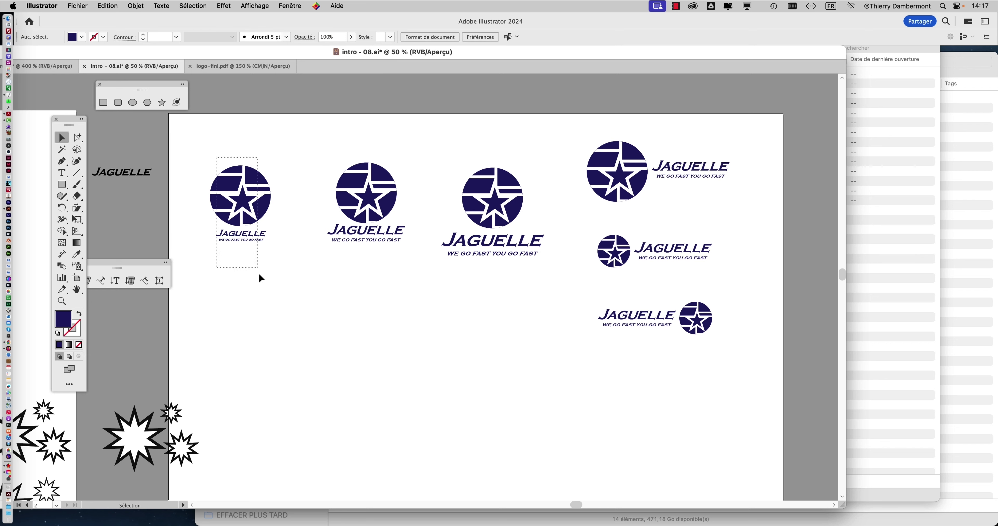
{"action": "left_click_drag", "start_coordinate": [217, 161], "coordinate": [263, 277]}
{"action": "left_click_drag", "start_coordinate": [244, 212], "coordinate": [250, 212]}
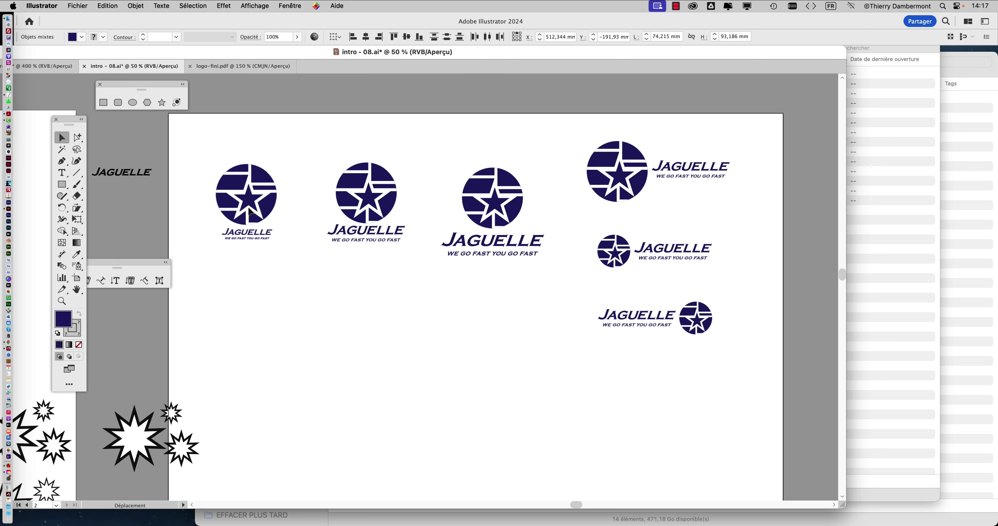
{"action": "left_click", "coordinate": [310, 298]}
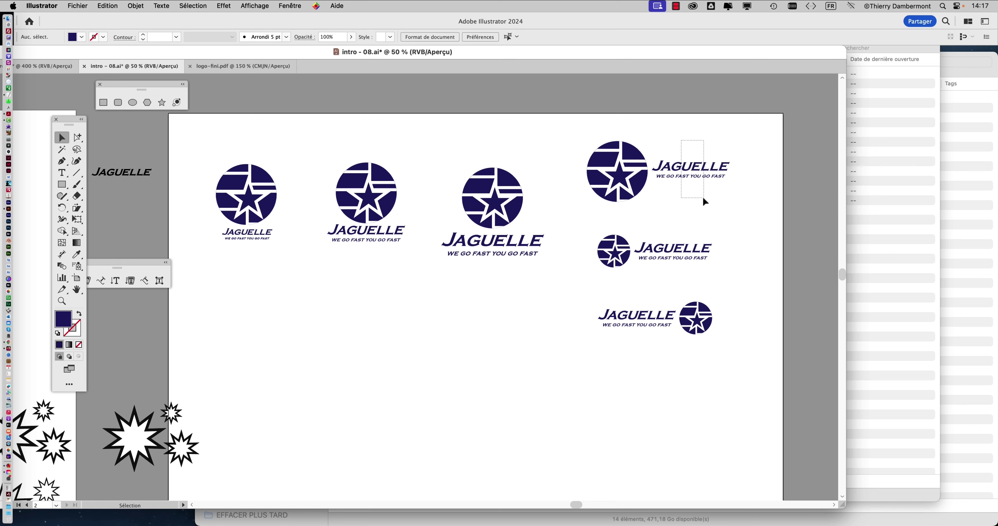
Lower the top-right and middle-right JAGUELLE wordmarks, then select the bottom-right star circle.
{"action": "left_click_drag", "start_coordinate": [702, 196], "coordinate": [694, 195]}
{"action": "left_click", "coordinate": [693, 201]}
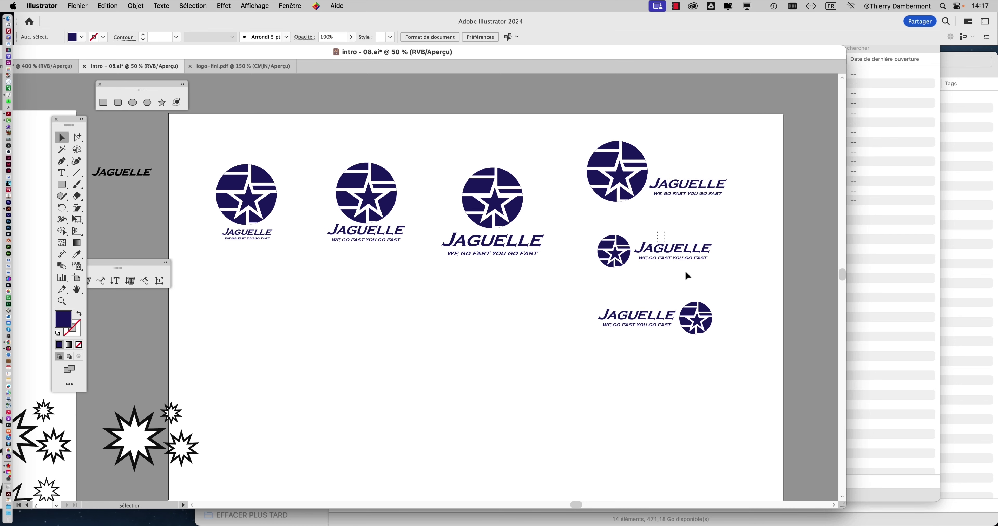
{"action": "left_click", "coordinate": [679, 261]}
{"action": "left_click_drag", "start_coordinate": [677, 258], "coordinate": [660, 265]}
{"action": "left_click", "coordinate": [601, 251], "text": "shift"}
{"action": "left_click_drag", "start_coordinate": [593, 298], "coordinate": [702, 337]}
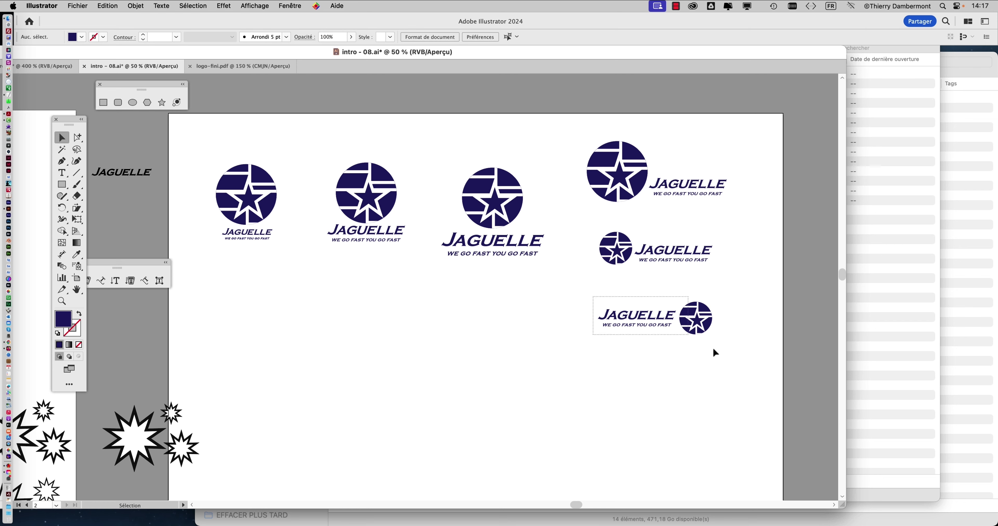
{"action": "left_click", "coordinate": [696, 329]}
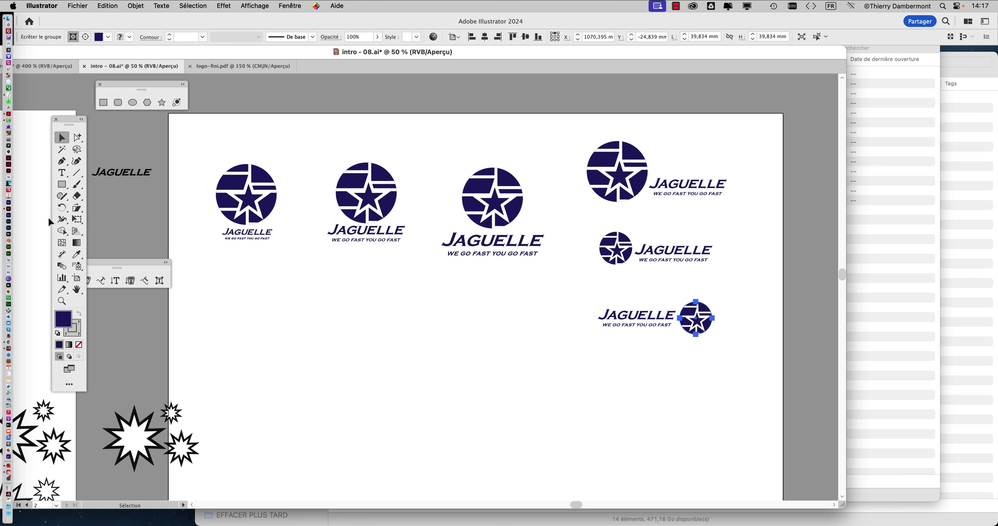
Free-transform the bottom-right star circle down to 26,838 mm beside its JAGUELLE wordmark.
{"action": "left_click", "coordinate": [77, 220]}
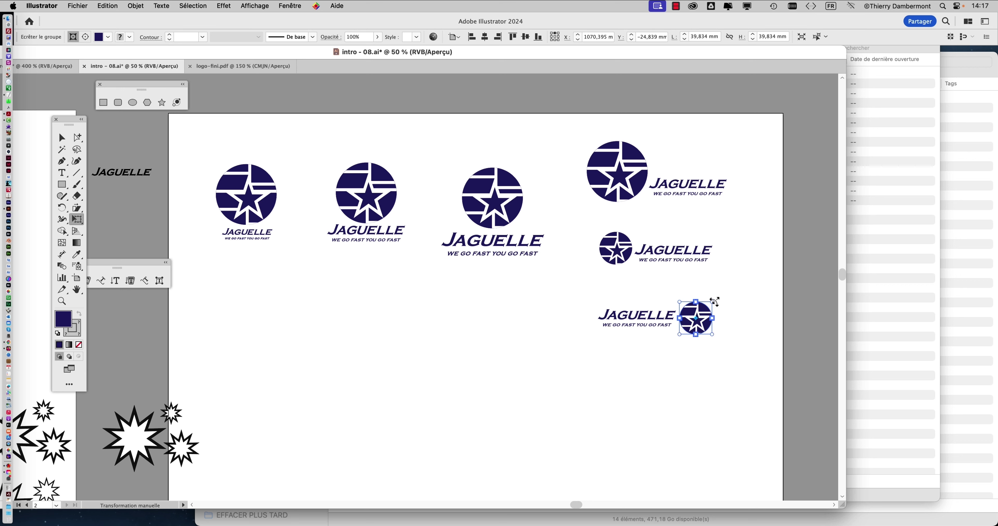
{"action": "left_click_drag", "start_coordinate": [712, 302], "coordinate": [722, 296]}
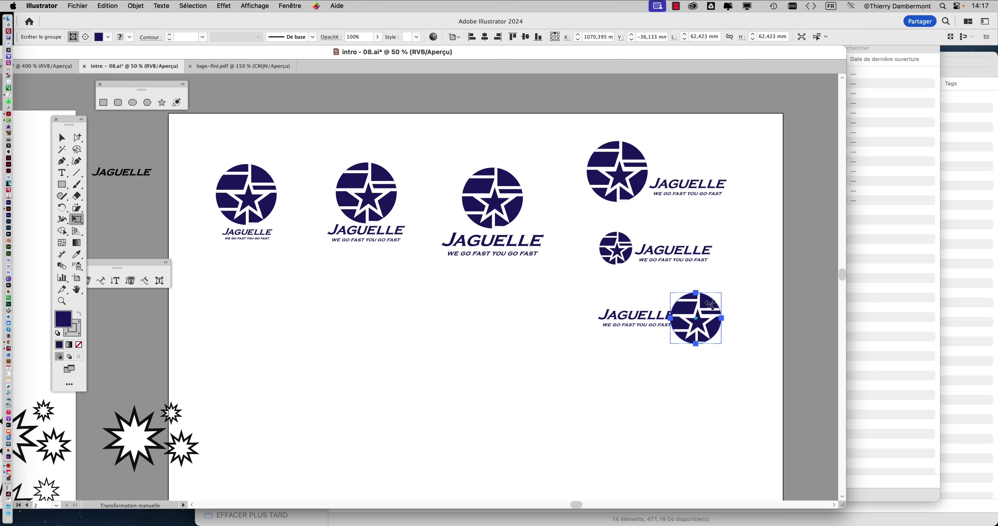
{"action": "scroll", "coordinate": [709, 318], "scroll_direction": "up", "scroll_amount": 2}
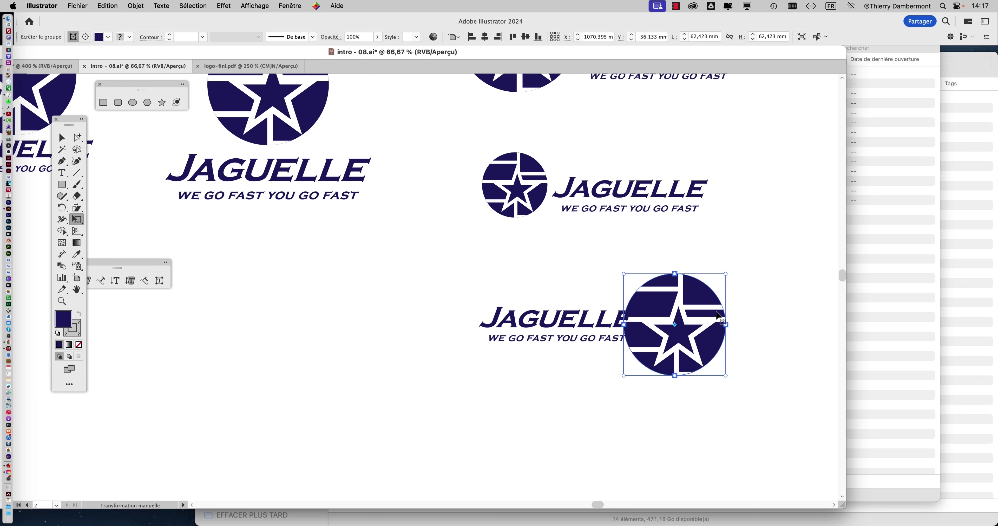
{"action": "left_click_drag", "start_coordinate": [730, 270], "coordinate": [703, 297]}
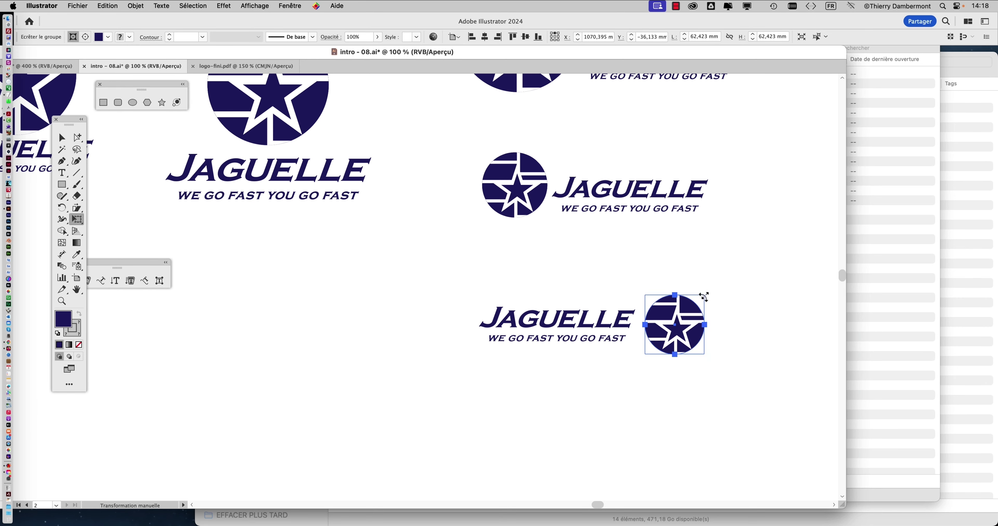
{"action": "key", "text": "Left"}
{"action": "key", "text": "Left"}
{"action": "key", "text": "Left"}
{"action": "key", "text": "Up"}
{"action": "key", "text": "Up"}
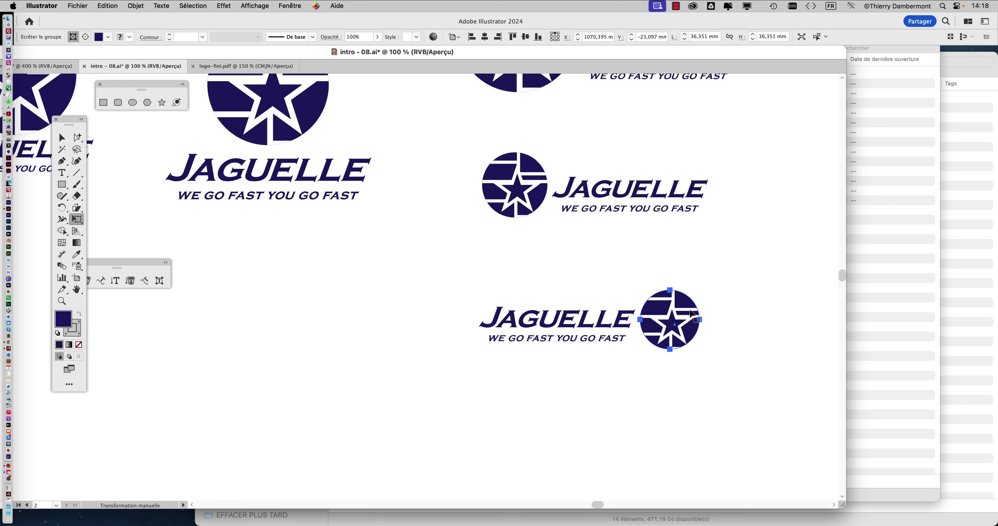
{"action": "left_click_drag", "start_coordinate": [674, 324], "coordinate": [671, 326]}
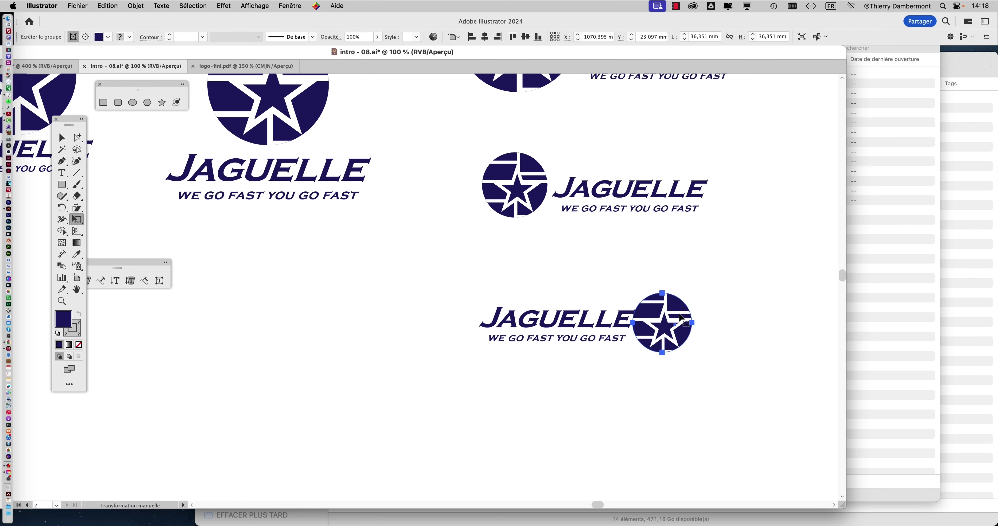
{"action": "left_click_drag", "start_coordinate": [689, 293], "coordinate": [682, 301]}
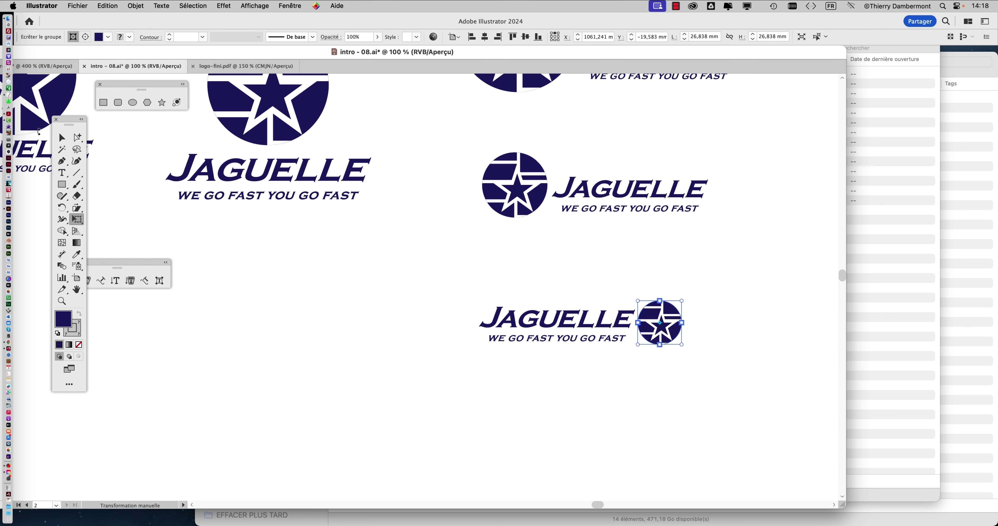
{"action": "left_click", "coordinate": [61, 137]}
{"action": "left_click", "coordinate": [172, 219]}
Move the top-right star circle above its JAGUELLE text.
{"action": "scroll", "coordinate": [364, 265], "scroll_direction": "down", "scroll_amount": 1}
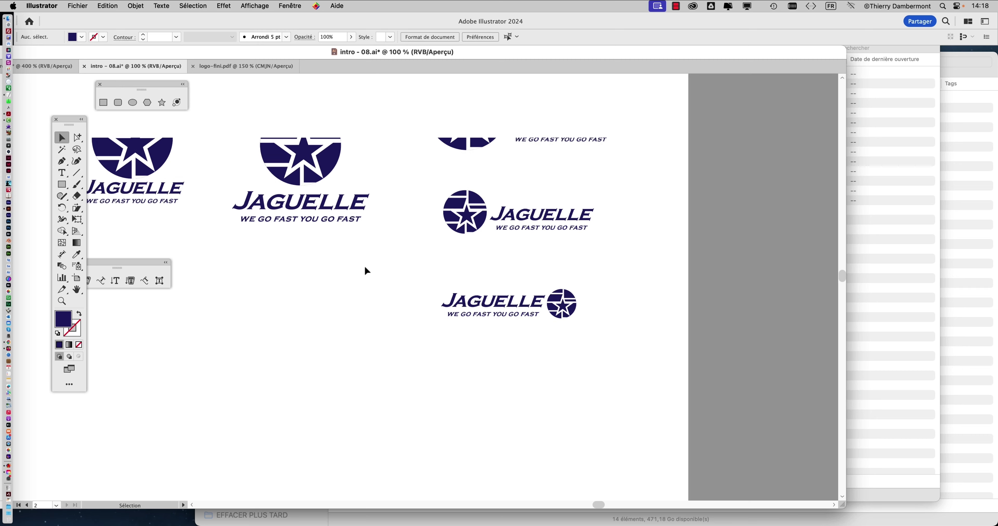
{"action": "scroll", "coordinate": [480, 199], "scroll_direction": "down", "scroll_amount": 1}
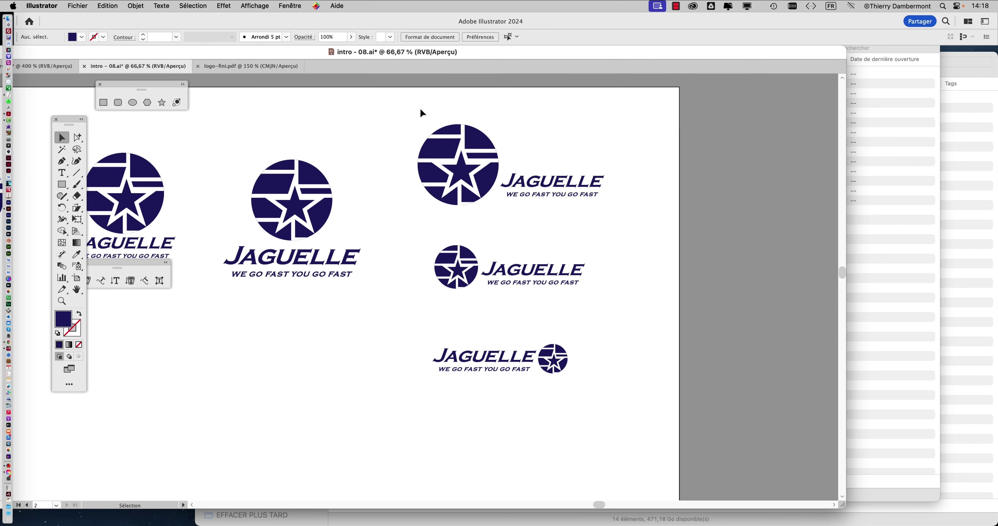
{"action": "left_click_drag", "start_coordinate": [422, 112], "coordinate": [575, 186]}
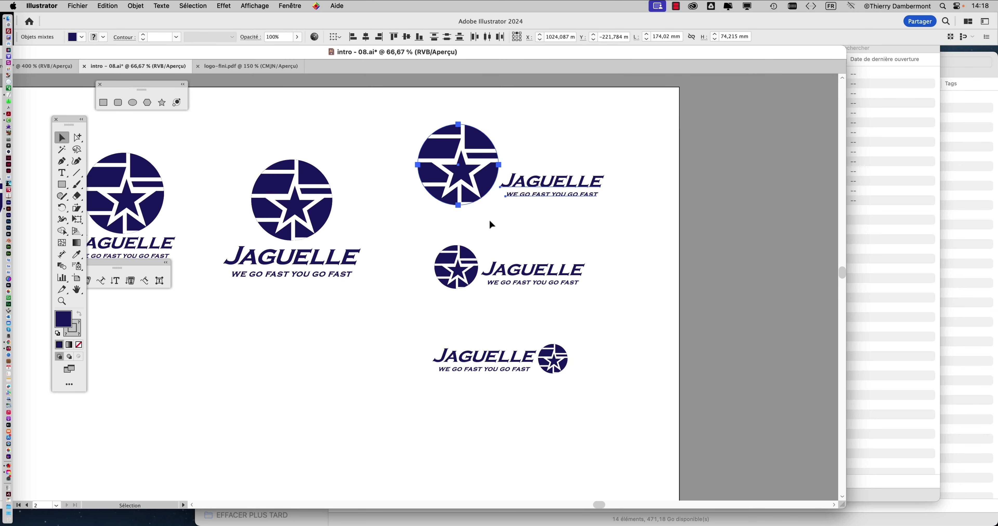
{"action": "left_click", "coordinate": [501, 223]}
{"action": "left_click_drag", "start_coordinate": [474, 183], "coordinate": [567, 151]}
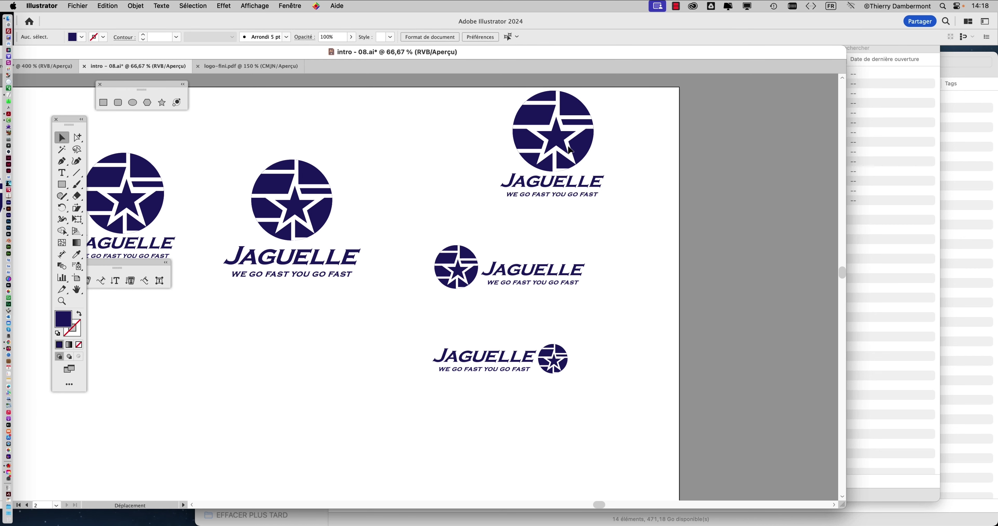
{"action": "left_click", "coordinate": [453, 226]}
Move the first and middle-right logos lower, and the bottom-right star below its text.
{"action": "scroll", "coordinate": [452, 222], "scroll_direction": "down", "scroll_amount": 1}
{"action": "scroll", "coordinate": [416, 223], "scroll_direction": "left", "scroll_amount": 3}
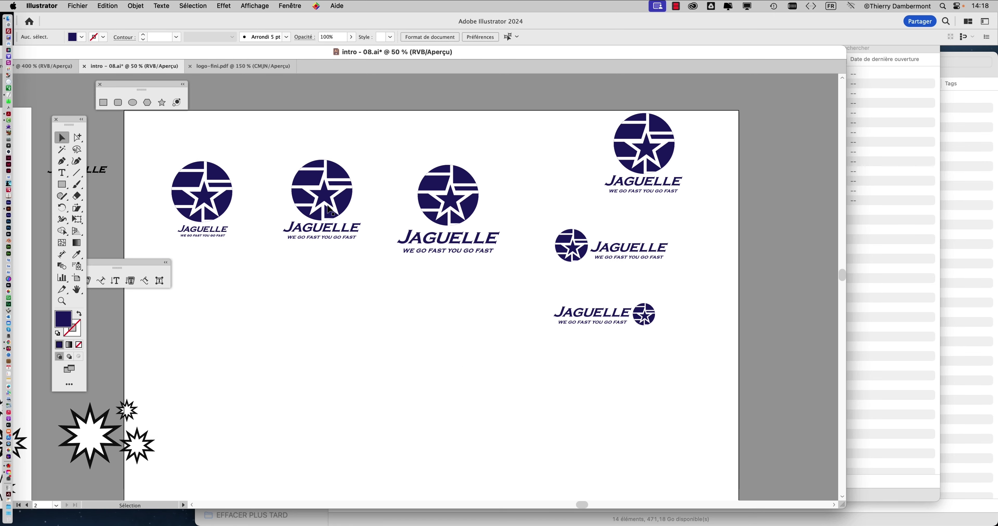
{"action": "scroll", "coordinate": [327, 209], "scroll_direction": "up", "scroll_amount": 1}
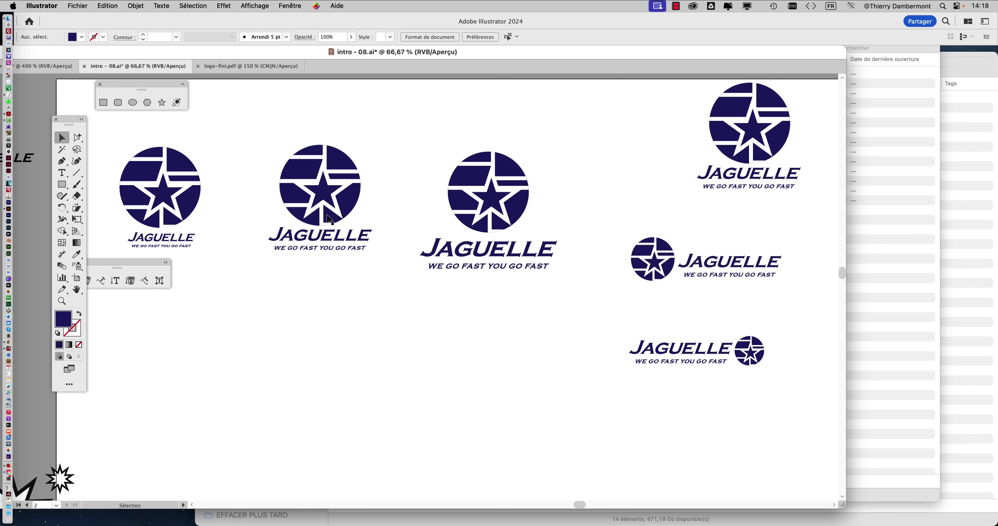
{"action": "scroll", "coordinate": [327, 218], "scroll_direction": "down", "scroll_amount": 1}
{"action": "left_click_drag", "start_coordinate": [580, 136], "coordinate": [676, 198]}
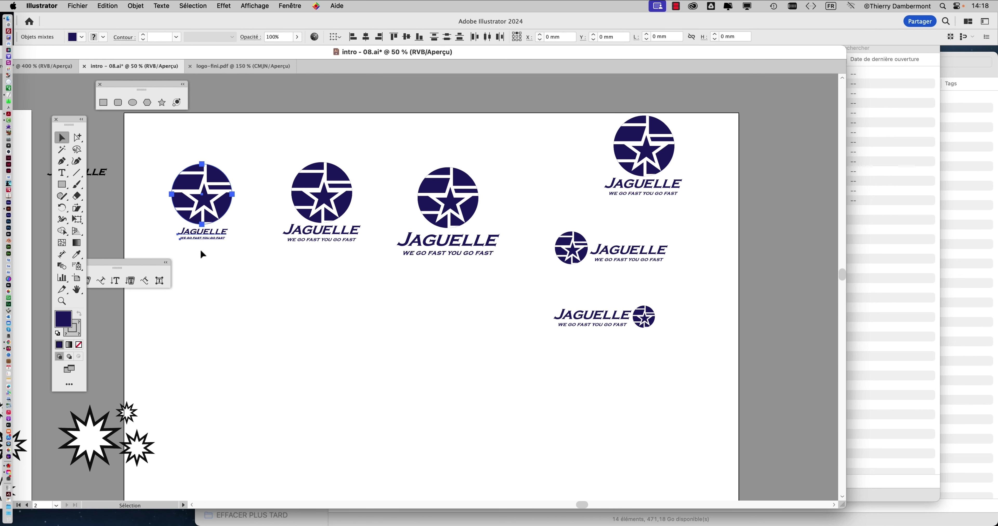
{"action": "mouse_move", "coordinate": [218, 226]}
{"action": "left_mouse_down"}
{"action": "mouse_move", "coordinate": [236, 387]}
{"action": "mouse_move", "coordinate": [294, 400]}
{"action": "left_mouse_up"}
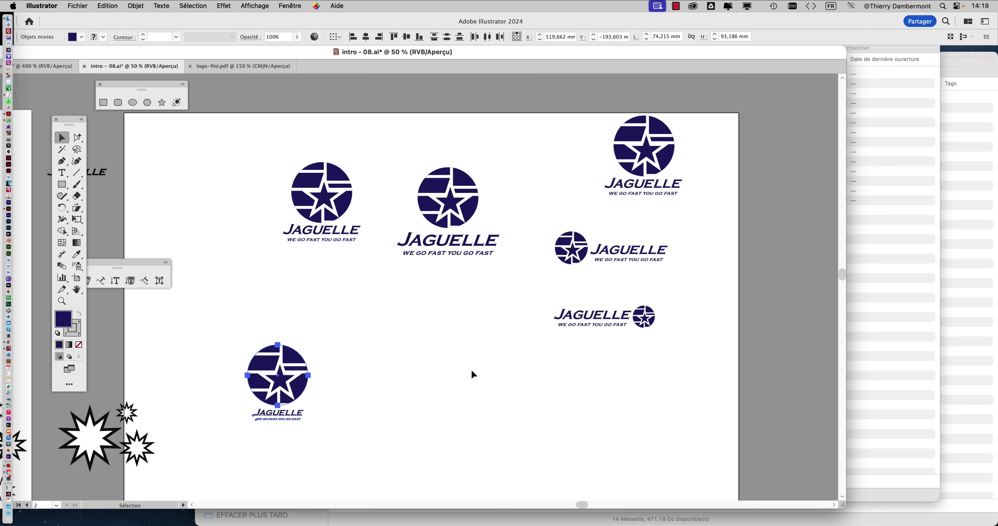
{"action": "left_click", "coordinate": [528, 304]}
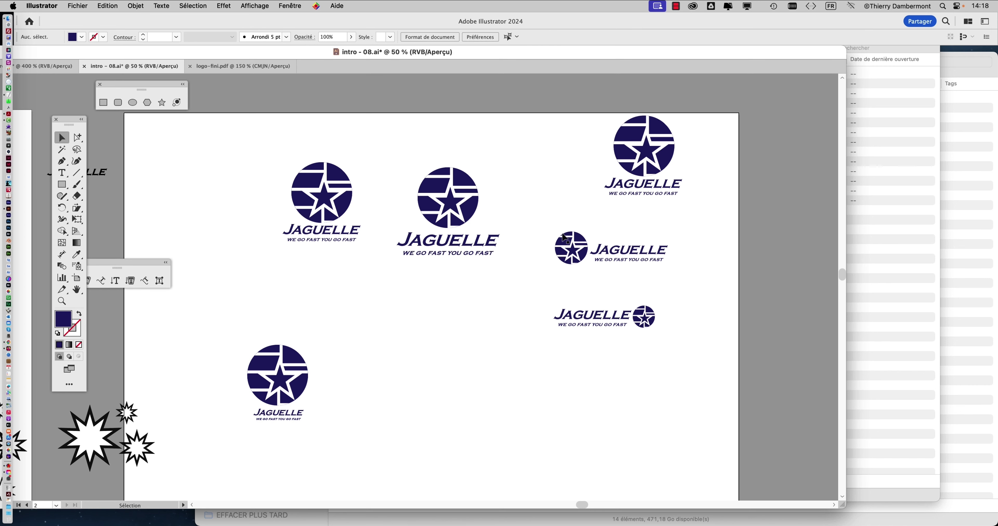
{"action": "mouse_move", "coordinate": [572, 248]}
{"action": "left_mouse_down"}
{"action": "mouse_move", "coordinate": [585, 229]}
{"action": "mouse_move", "coordinate": [641, 263]}
{"action": "mouse_move", "coordinate": [454, 405]}
{"action": "mouse_move", "coordinate": [425, 410]}
{"action": "left_mouse_up"}
{"action": "left_click", "coordinate": [542, 366]}
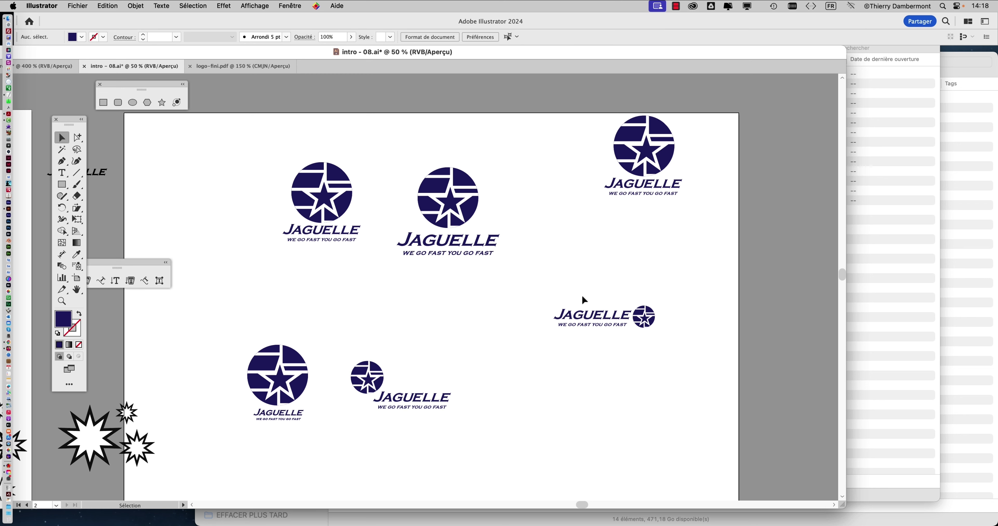
{"action": "left_click_drag", "start_coordinate": [646, 325], "coordinate": [595, 352]}
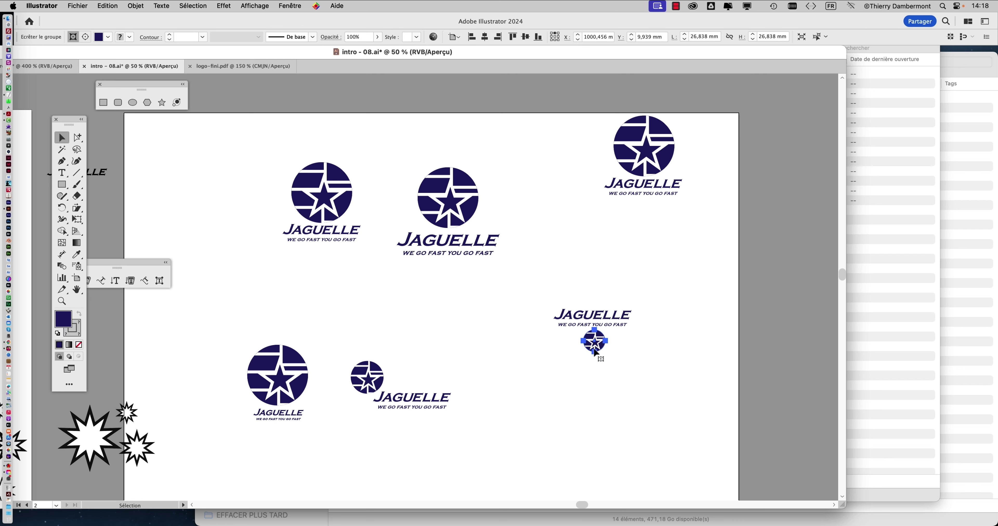
Shift the bottom-right logo up and right and enlarge its star circle to about 42 mm.
{"action": "left_click", "coordinate": [619, 368]}
{"action": "left_click_drag", "start_coordinate": [567, 291], "coordinate": [616, 392]}
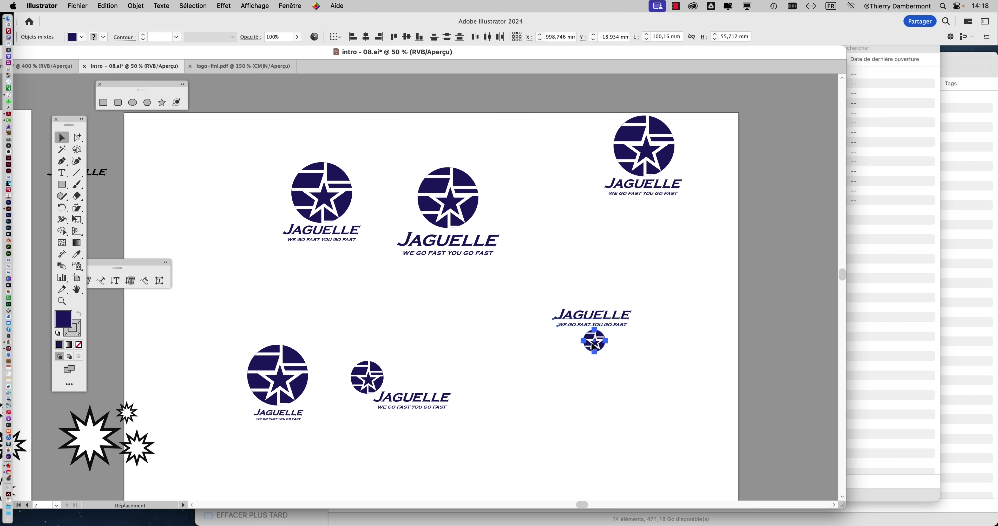
{"action": "left_click_drag", "start_coordinate": [593, 346], "coordinate": [615, 292]}
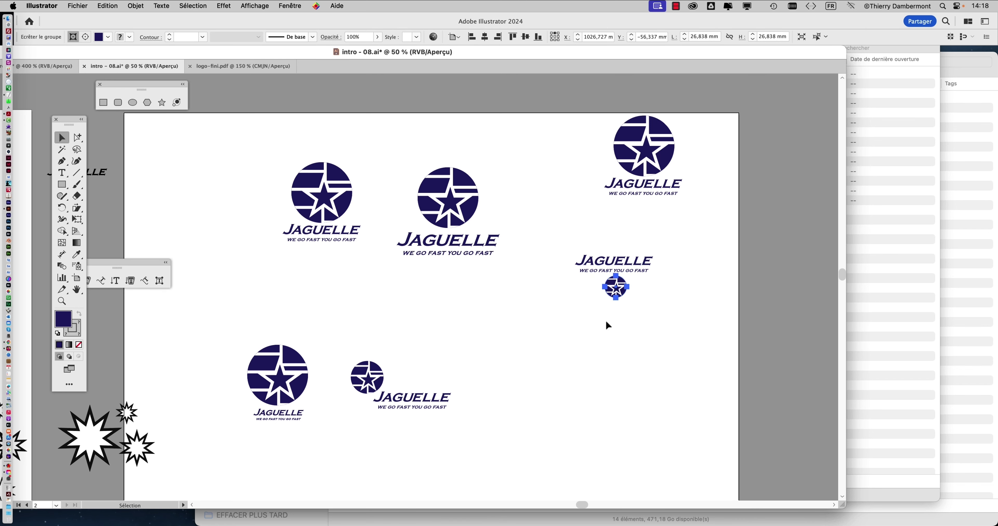
{"action": "left_click", "coordinate": [80, 220]}
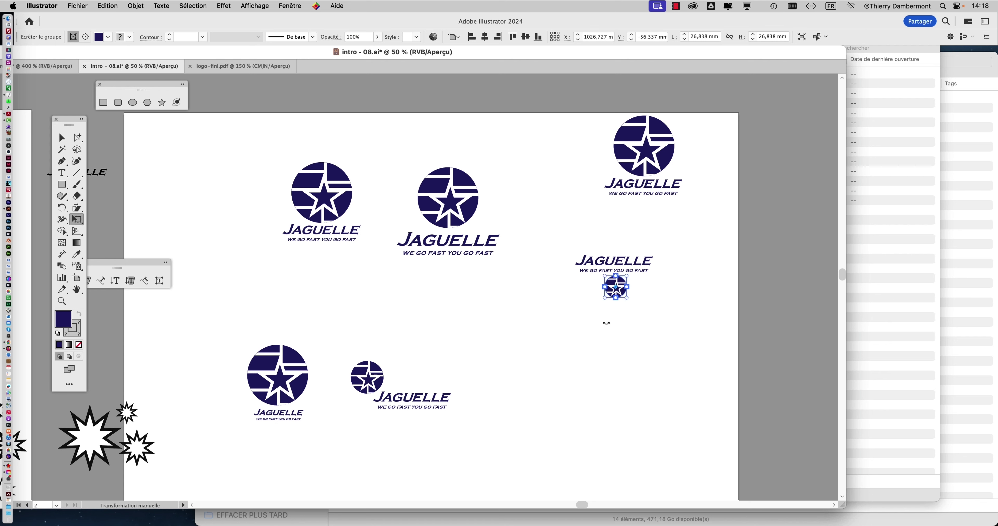
{"action": "mouse_move", "coordinate": [626, 298]}
{"action": "left_mouse_down"}
{"action": "mouse_move", "coordinate": [632, 311]}
{"action": "mouse_move", "coordinate": [622, 305]}
{"action": "left_mouse_up"}
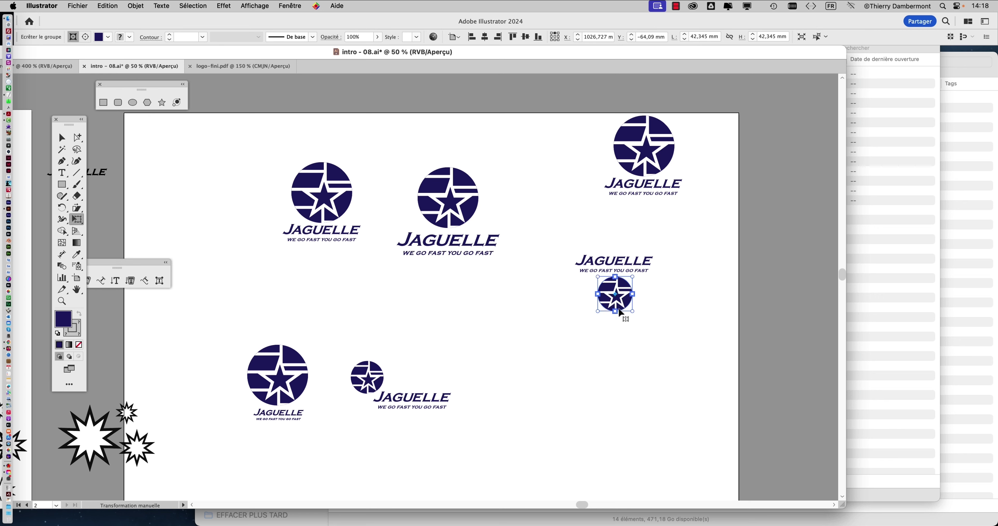
{"action": "left_click", "coordinate": [61, 137]}
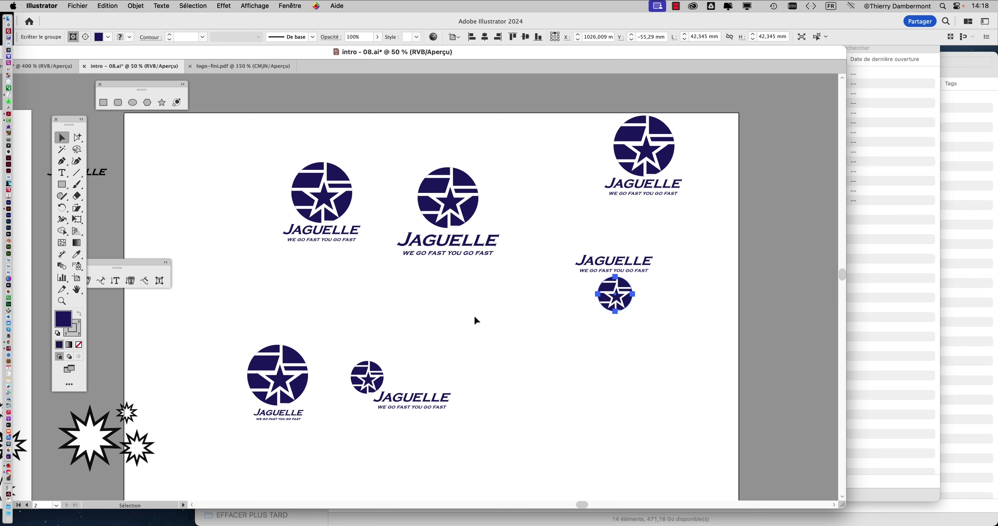
Reposition the lower-right, bottom-left and top-right logo groups, then save the document.
{"action": "mouse_move", "coordinate": [605, 246]}
{"action": "left_mouse_down"}
{"action": "mouse_move", "coordinate": [643, 321]}
{"action": "mouse_move", "coordinate": [544, 401]}
{"action": "left_mouse_up"}
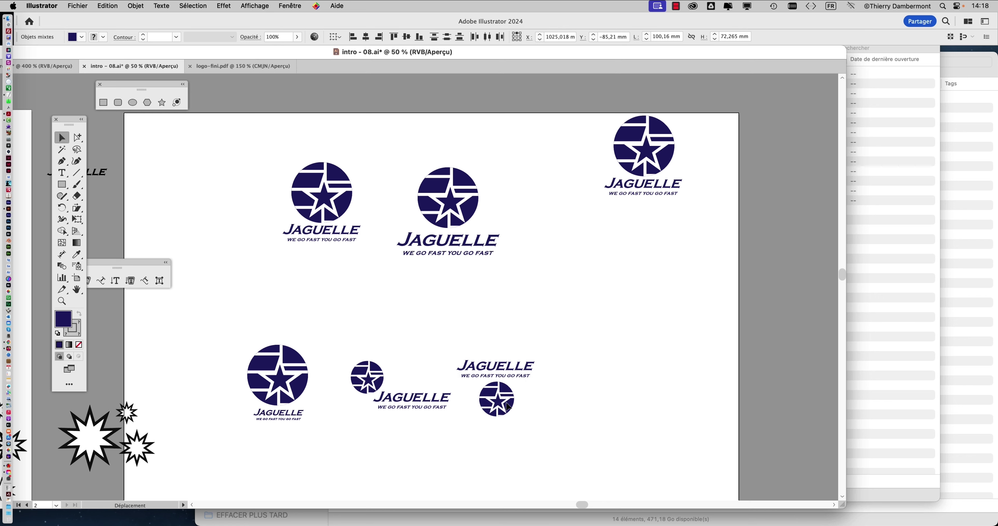
{"action": "left_click", "coordinate": [601, 404]}
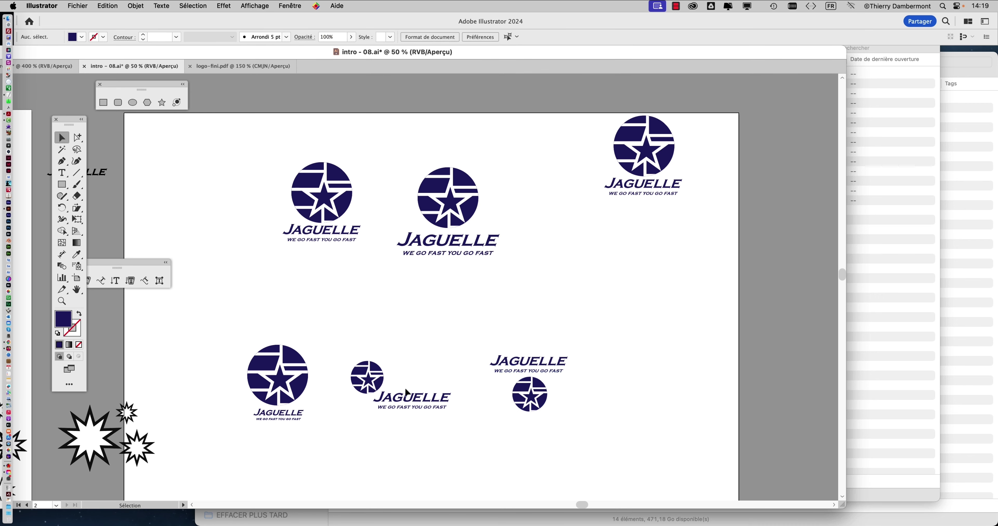
{"action": "mouse_move", "coordinate": [271, 318]}
{"action": "left_mouse_down"}
{"action": "mouse_move", "coordinate": [286, 431]}
{"action": "mouse_move", "coordinate": [254, 398]}
{"action": "left_mouse_up"}
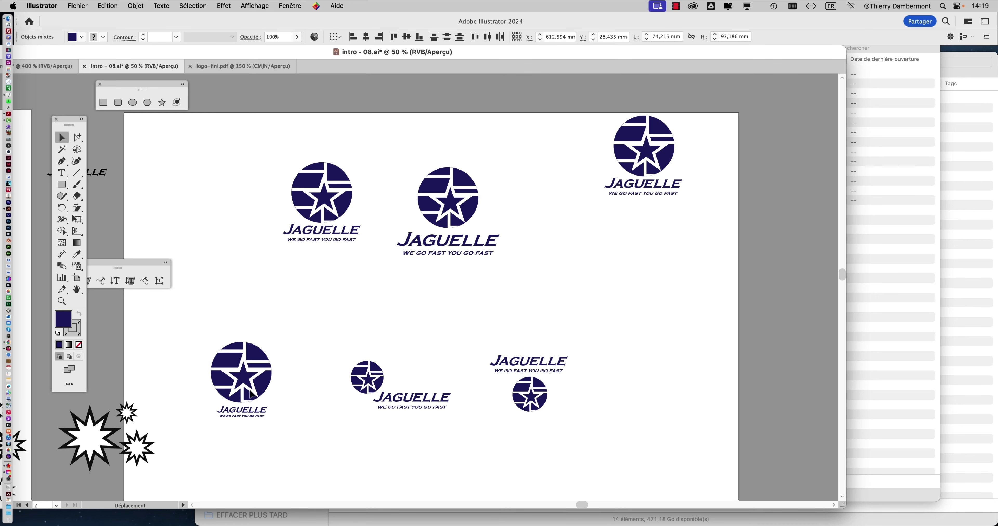
{"action": "left_click", "coordinate": [332, 341]}
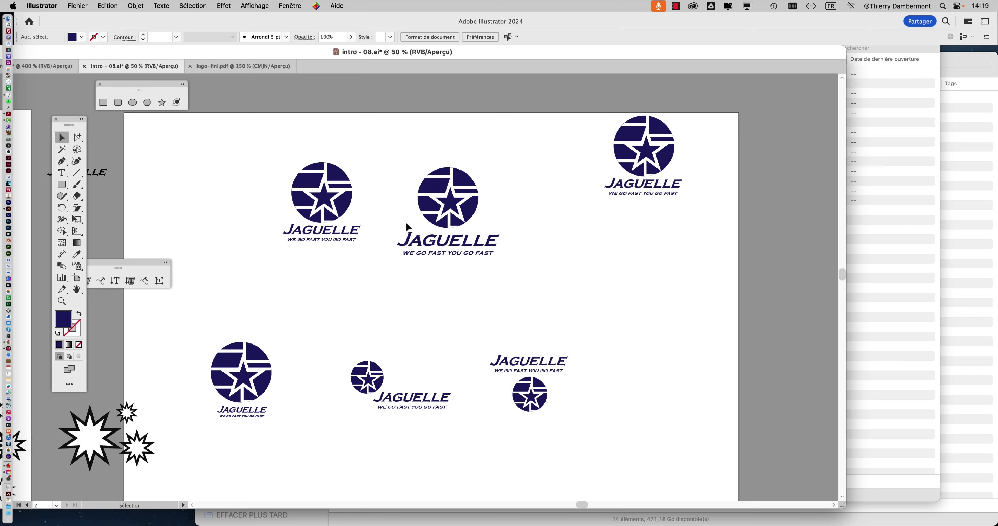
{"action": "mouse_move", "coordinate": [605, 232]}
{"action": "left_mouse_down"}
{"action": "mouse_move", "coordinate": [647, 151]}
{"action": "mouse_move", "coordinate": [641, 196]}
{"action": "left_mouse_up"}
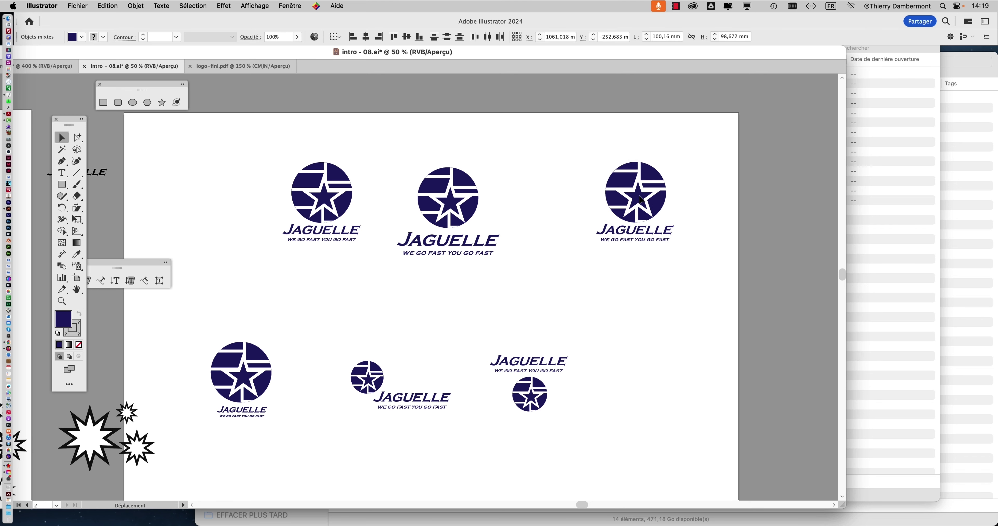
{"action": "left_click", "coordinate": [621, 320]}
{"action": "left_click", "coordinate": [78, 5]}
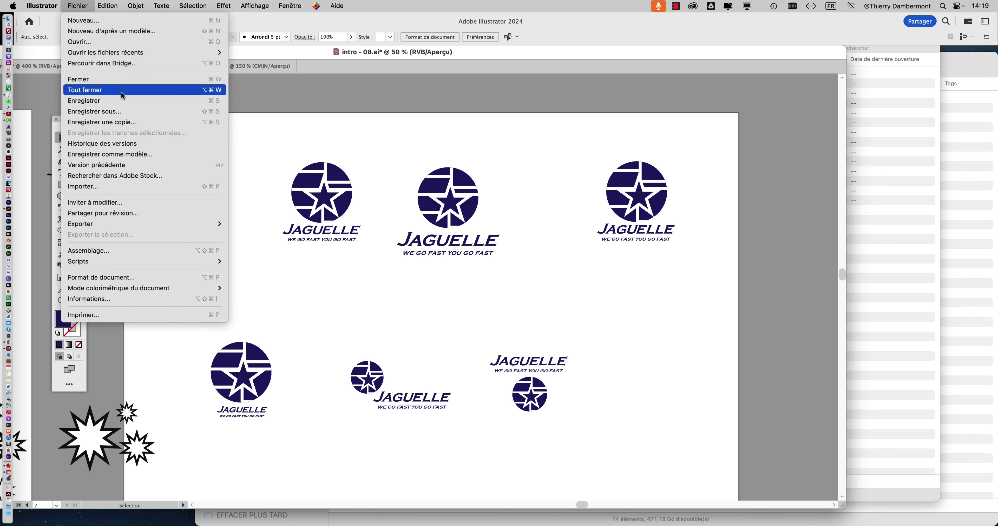
{"action": "left_click", "coordinate": [83, 101]}
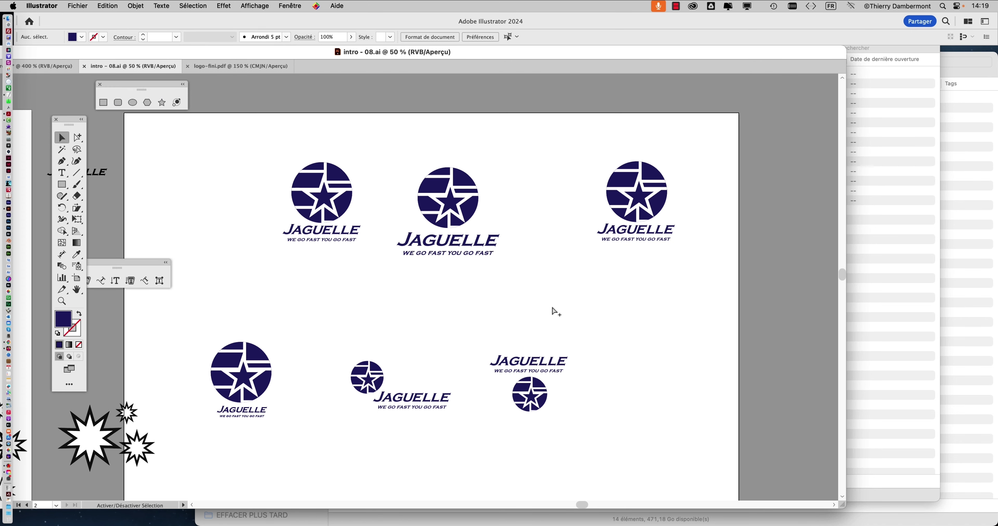
Duplicate the lower-right logo to the right, lower its headline, and copy it below.
{"action": "left_click_drag", "start_coordinate": [509, 330], "coordinate": [555, 436]}
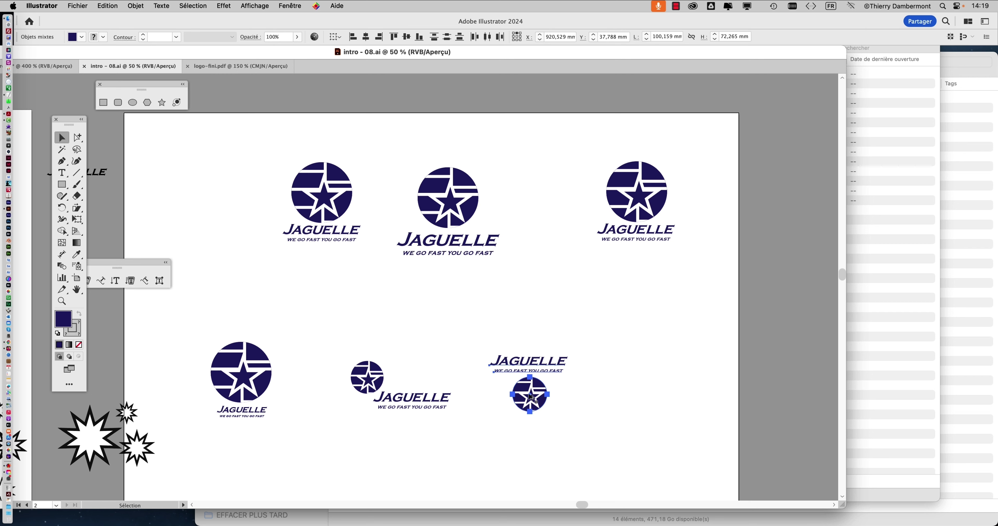
{"action": "mouse_move", "coordinate": [548, 378]}
{"action": "left_mouse_down"}
{"action": "mouse_move", "coordinate": [666, 368]}
{"action": "mouse_move", "coordinate": [665, 411]}
{"action": "left_mouse_up"}
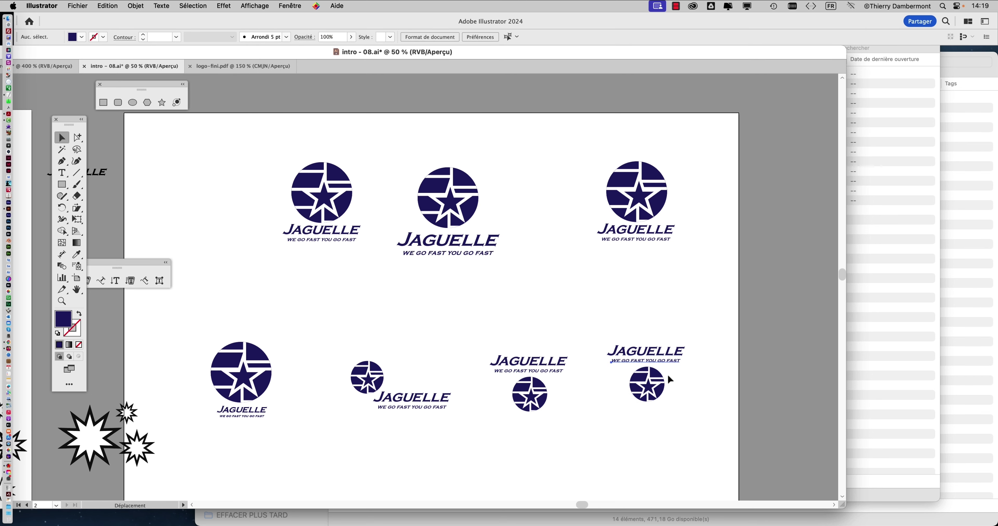
{"action": "left_click_drag", "start_coordinate": [651, 356], "coordinate": [651, 364]}
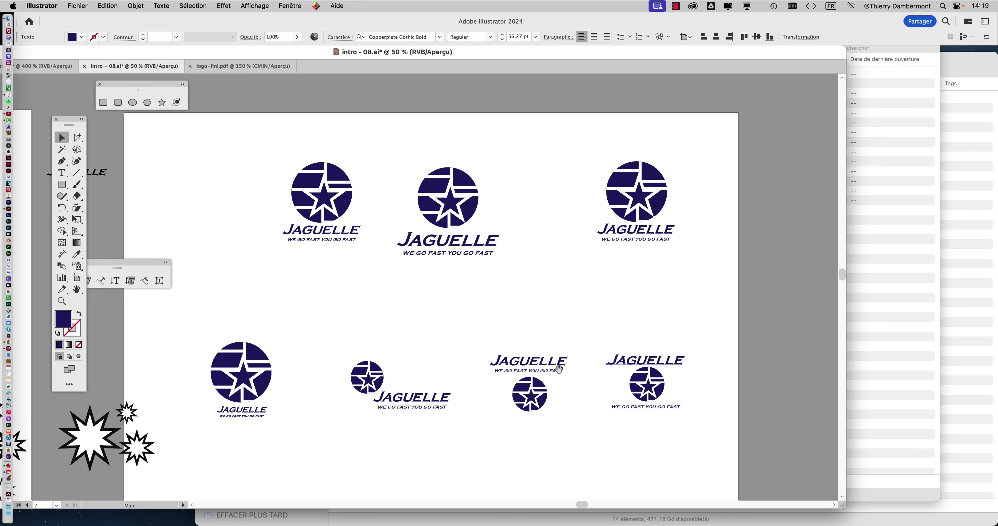
{"action": "scroll", "coordinate": [691, 399], "scroll_direction": "down", "scroll_amount": 5}
{"action": "scroll", "coordinate": [691, 399], "scroll_direction": "right", "scroll_amount": 4}
{"action": "left_click_drag", "start_coordinate": [535, 196], "coordinate": [539, 357]}
{"action": "left_click", "coordinate": [529, 297]}
Narrow the new copy's JAGUELLE headline and nudge the headline and tagline into place.
{"action": "left_click", "coordinate": [531, 315]}
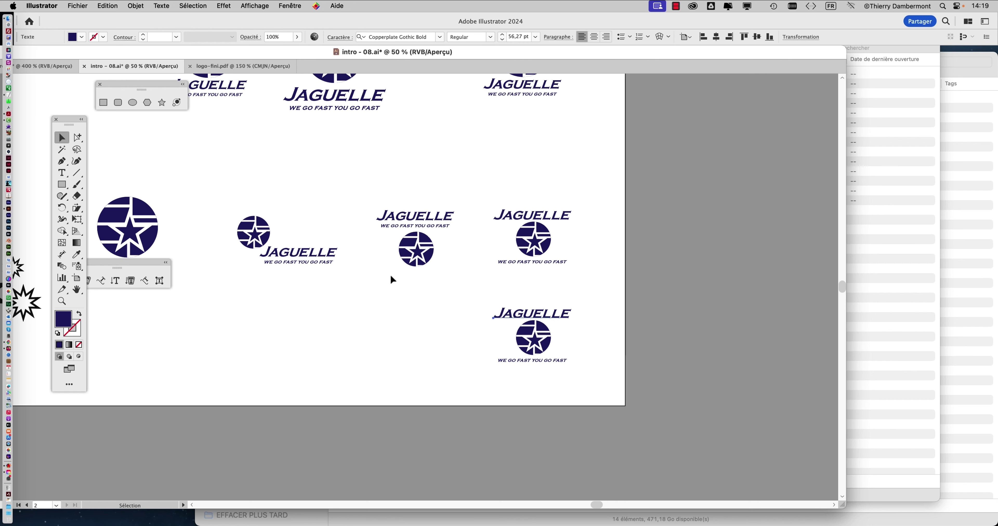
{"action": "left_click", "coordinate": [77, 219]}
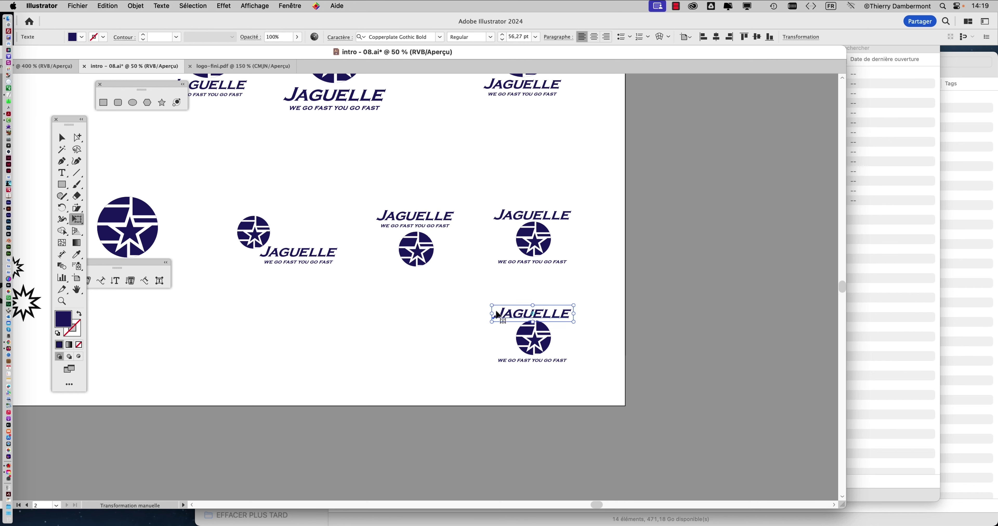
{"action": "left_click_drag", "start_coordinate": [492, 314], "coordinate": [510, 309]}
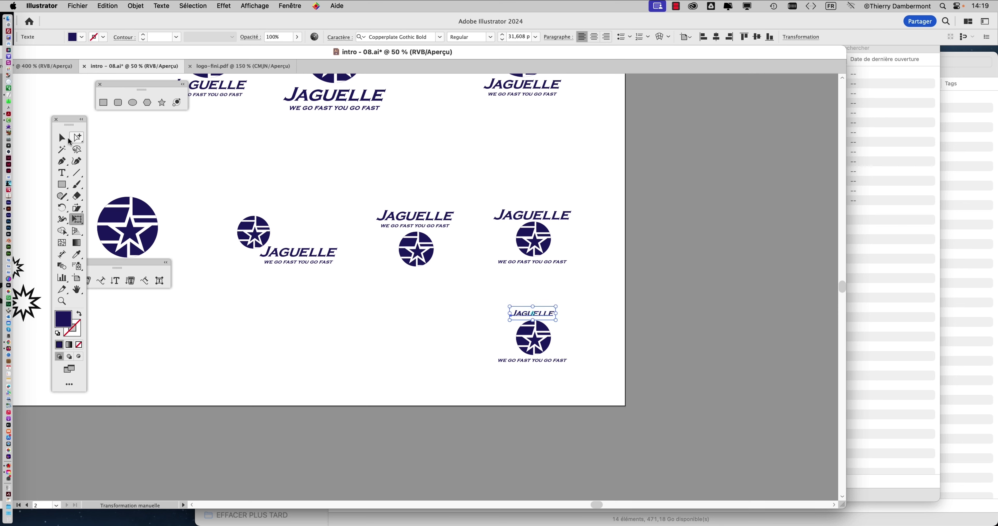
{"action": "left_click", "coordinate": [317, 325]}
{"action": "scroll", "coordinate": [551, 341], "scroll_direction": "up", "scroll_amount": 2}
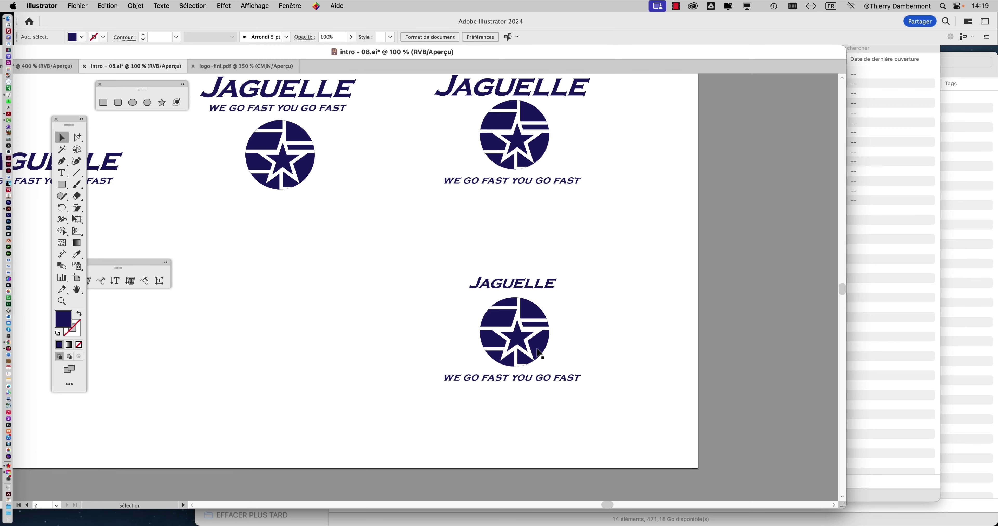
{"action": "left_click_drag", "start_coordinate": [503, 297], "coordinate": [504, 300]}
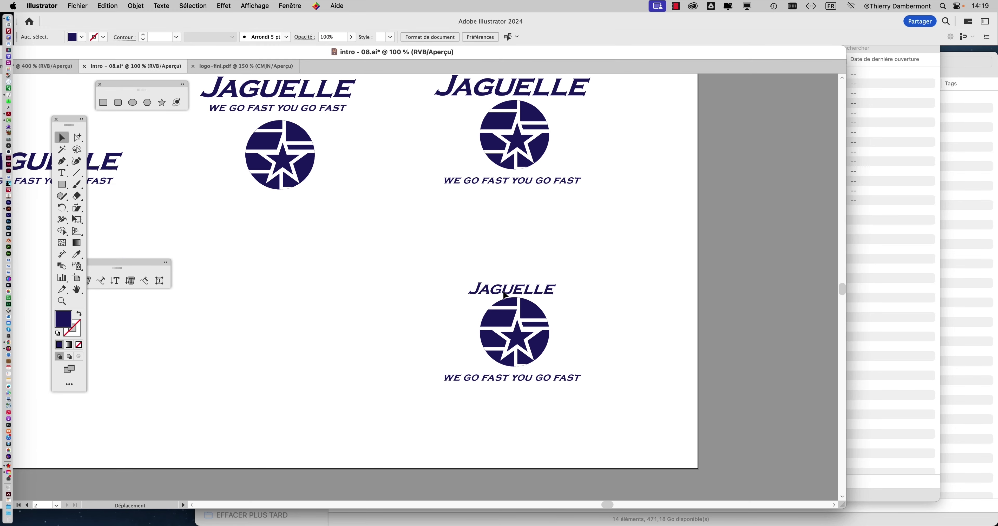
{"action": "left_click_drag", "start_coordinate": [520, 381], "coordinate": [528, 379]}
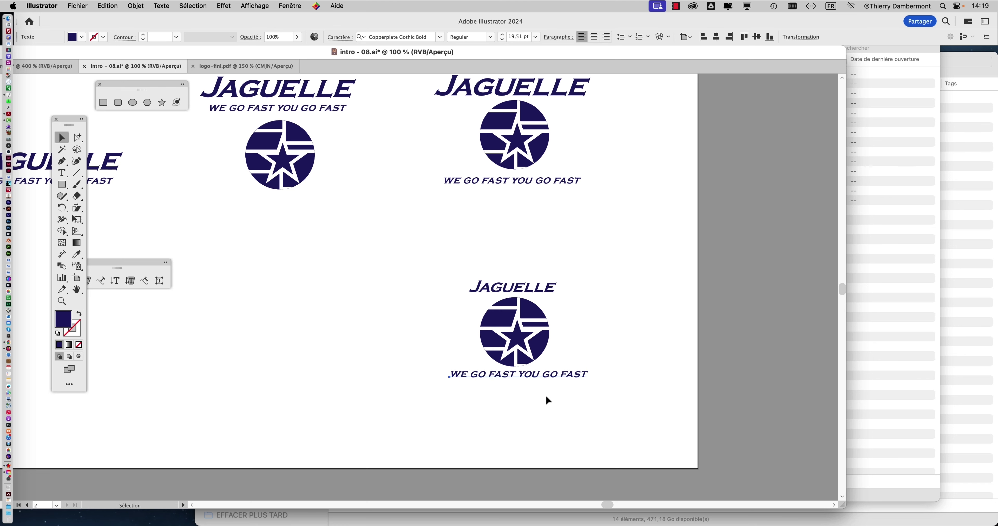
Enlarge the JAGUELLE headline to about 37 pt above the circle.
{"action": "left_click", "coordinate": [514, 294]}
{"action": "left_click", "coordinate": [76, 219]}
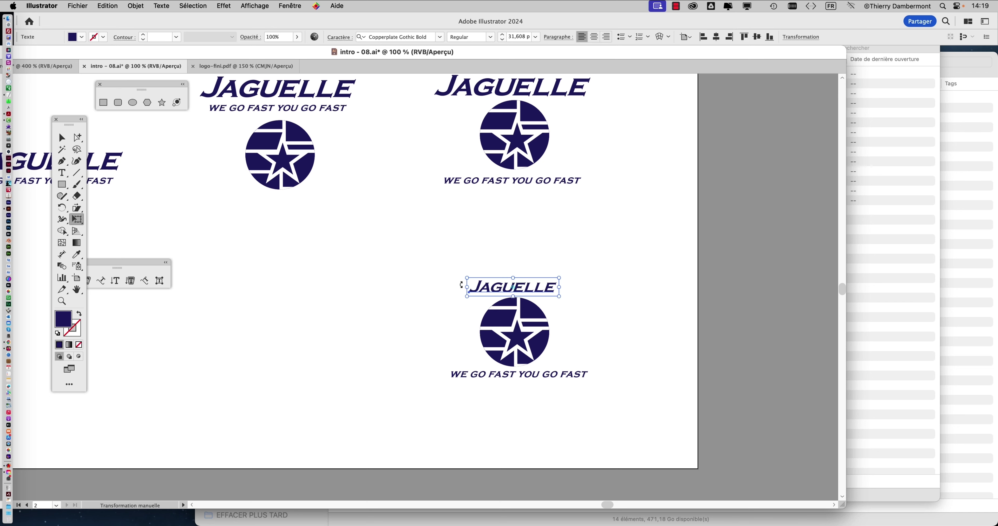
{"action": "left_click_drag", "start_coordinate": [466, 277], "coordinate": [459, 275]}
{"action": "left_click", "coordinate": [62, 137]}
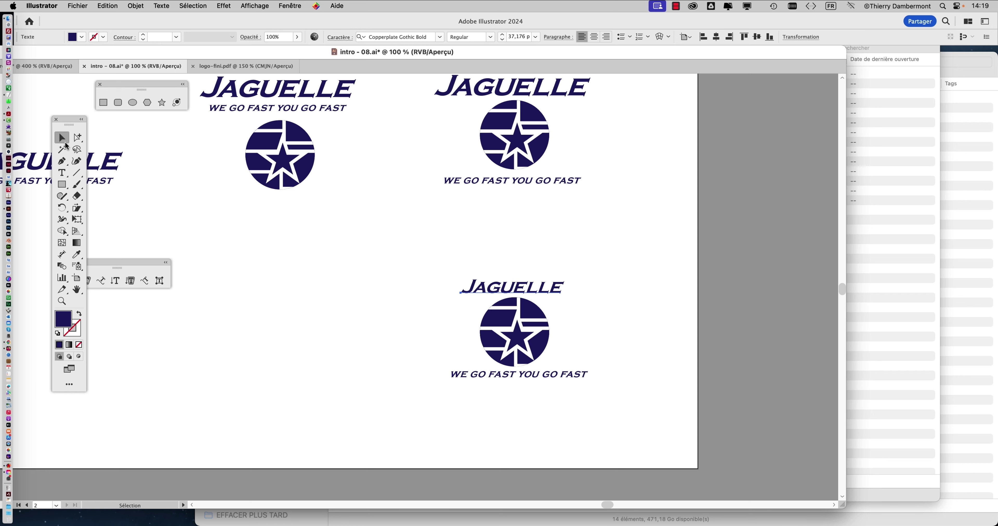
{"action": "left_click", "coordinate": [314, 319]}
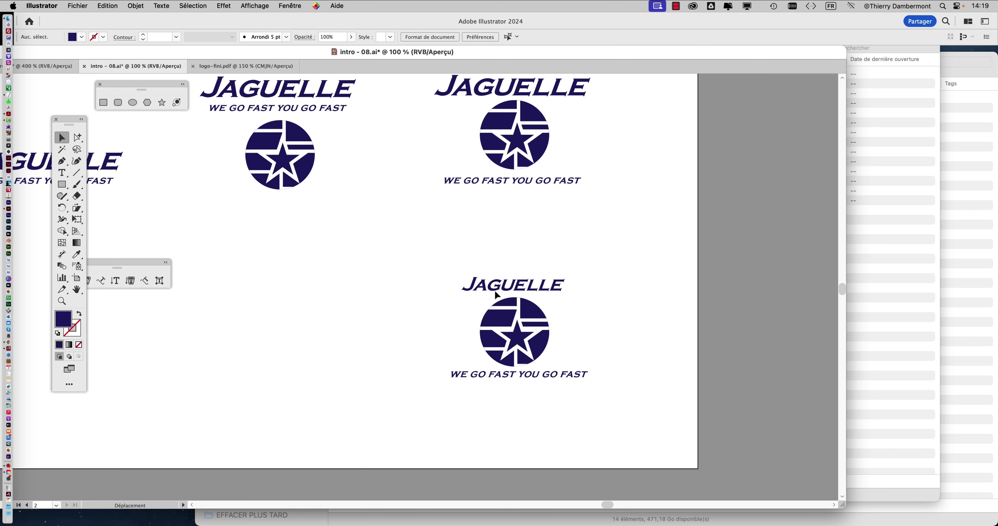
{"action": "left_click", "coordinate": [496, 298]}
{"action": "left_click", "coordinate": [453, 304]}
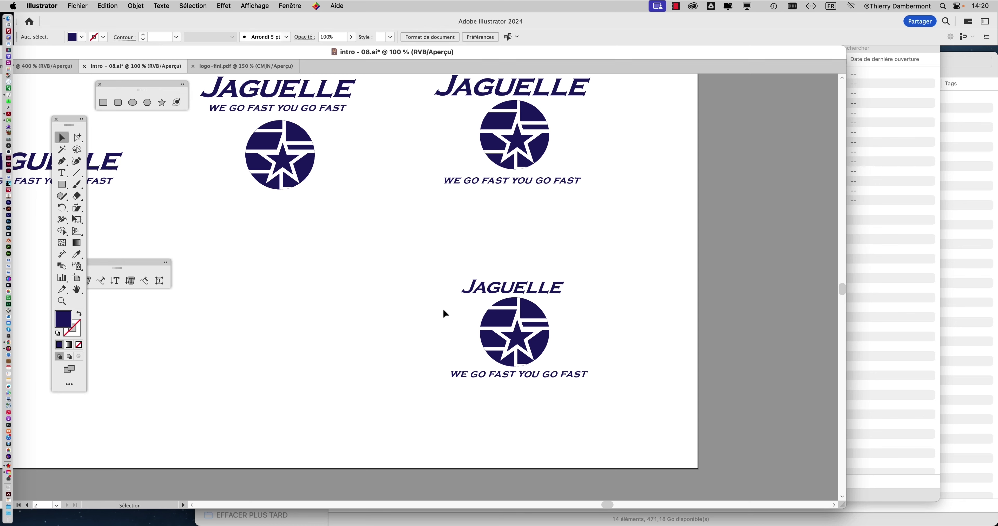
Duplicate the bottom stacked logo to the left.
{"action": "left_click_drag", "start_coordinate": [485, 260], "coordinate": [544, 388]}
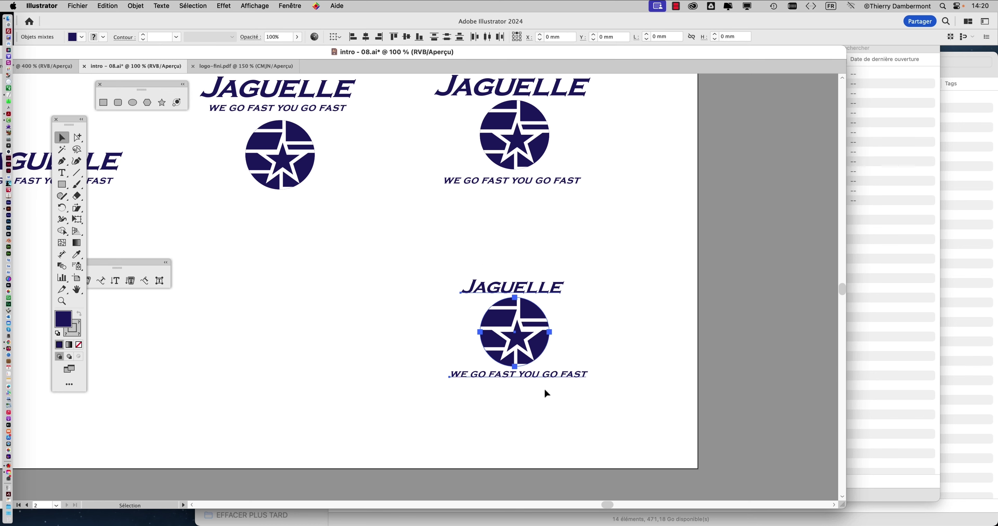
{"action": "left_click_drag", "start_coordinate": [524, 354], "coordinate": [285, 350]}
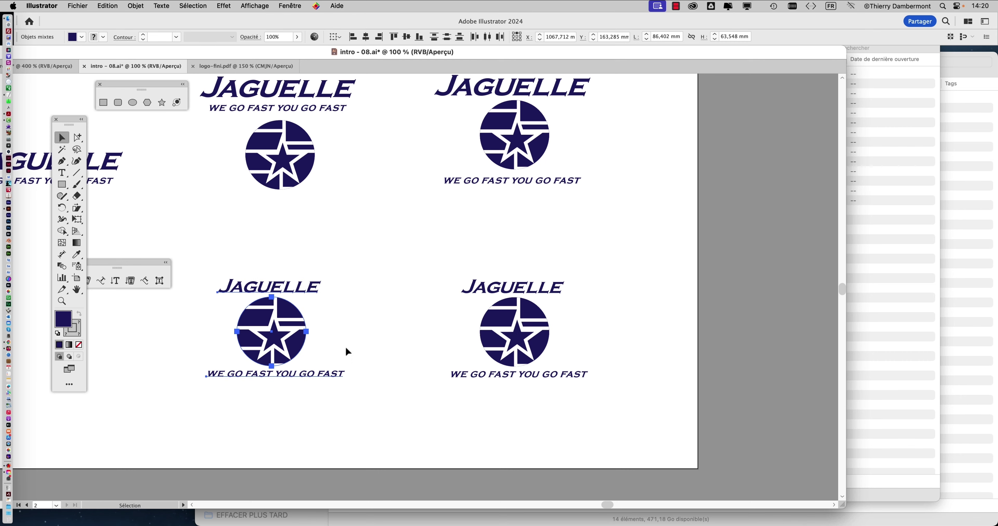
{"action": "scroll", "coordinate": [427, 329], "scroll_direction": "left", "scroll_amount": 5}
{"action": "scroll", "coordinate": [472, 294], "scroll_direction": "down", "scroll_amount": 1}
Move the copy's JAGUELLE headline below its tagline.
{"action": "left_click", "coordinate": [470, 257]}
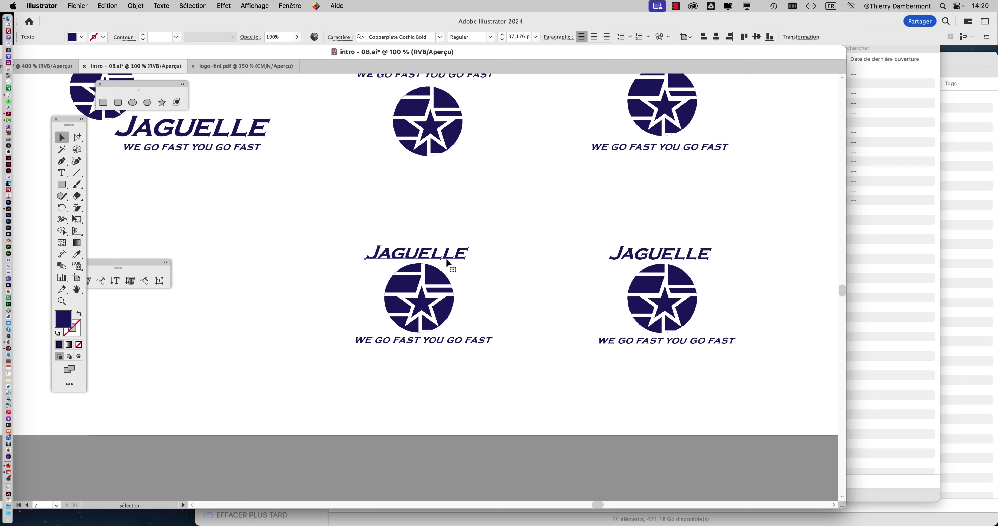
{"action": "left_click_drag", "start_coordinate": [446, 260], "coordinate": [445, 367]}
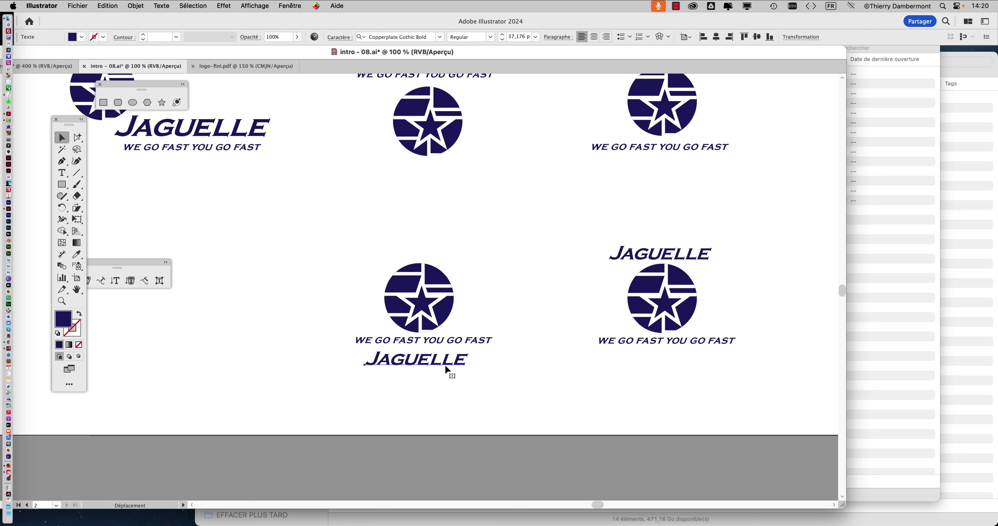
{"action": "left_click", "coordinate": [480, 379]}
{"action": "scroll", "coordinate": [507, 381], "scroll_direction": "down", "scroll_amount": 1}
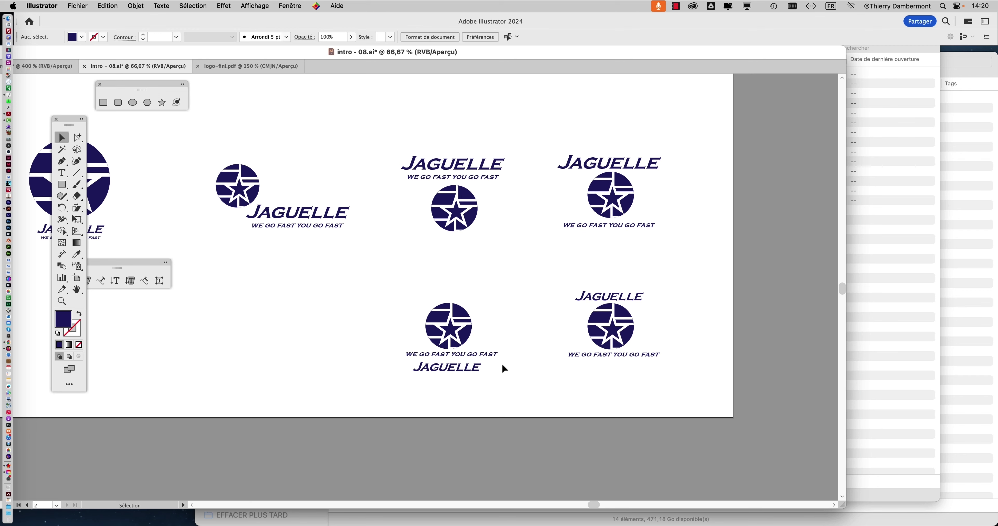
{"action": "scroll", "coordinate": [502, 363], "scroll_direction": "up", "scroll_amount": 1}
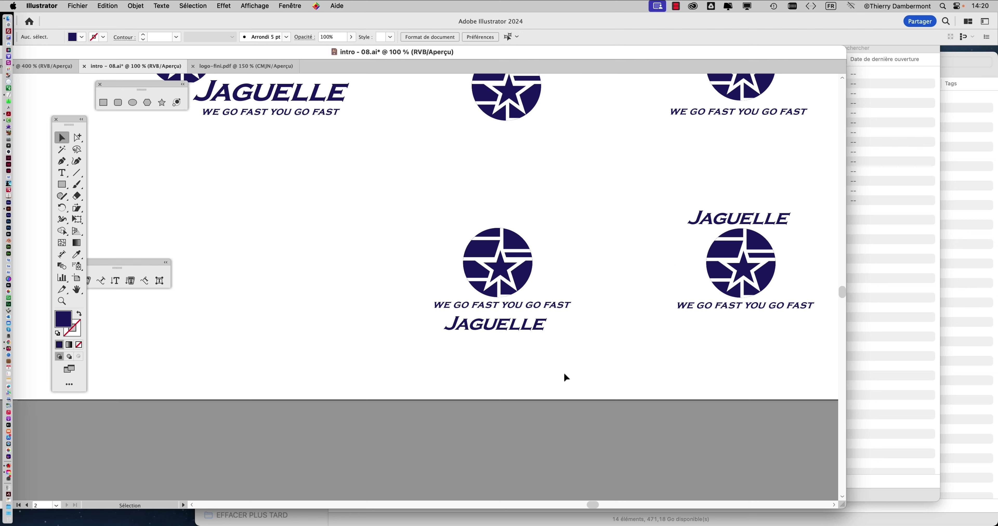
Save the document.
{"action": "scroll", "coordinate": [563, 372], "scroll_direction": "down", "scroll_amount": 1}
{"action": "left_click", "coordinate": [73, 5]}
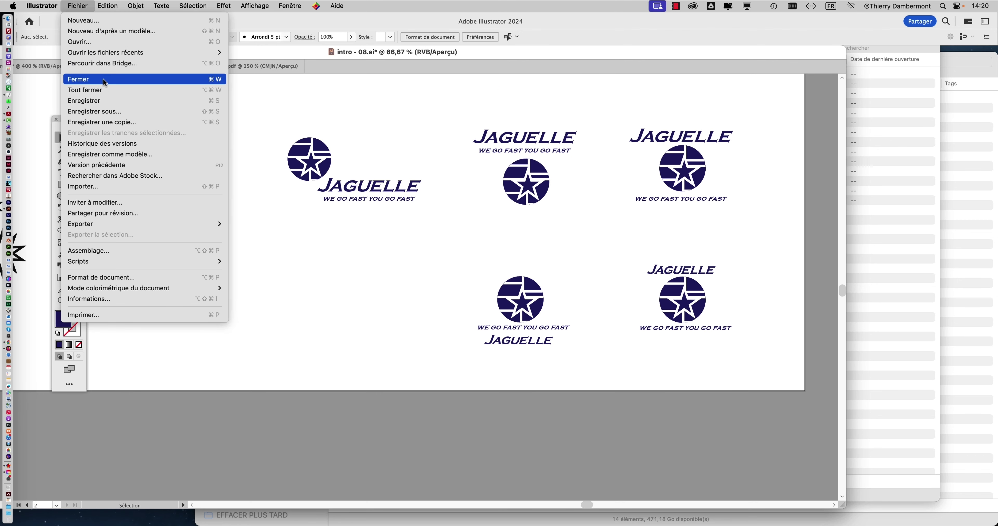
{"action": "left_click", "coordinate": [104, 97]}
{"action": "scroll", "coordinate": [418, 297], "scroll_direction": "down", "scroll_amount": 1}
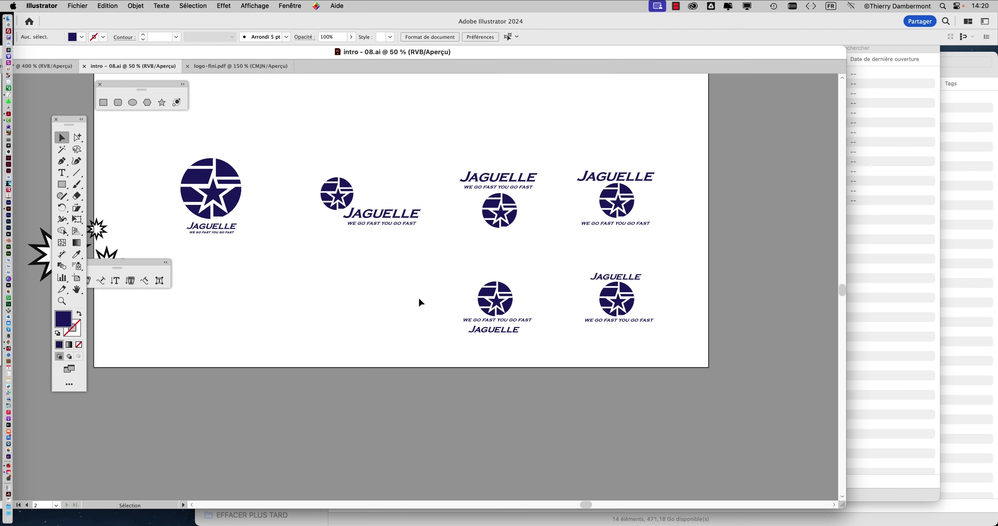
{"action": "scroll", "coordinate": [418, 297], "scroll_direction": "down", "scroll_amount": 1}
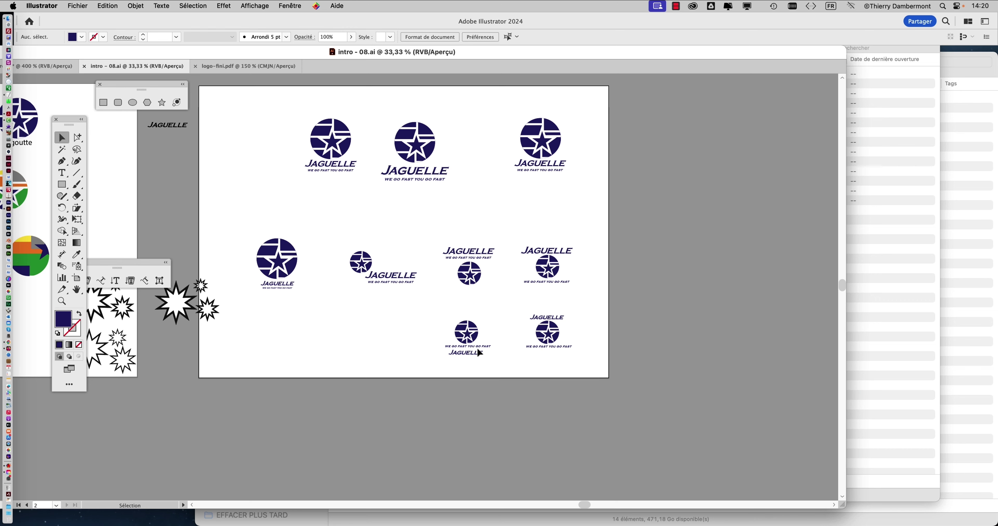
Switch to Group Selection and toggle Outline view on, then back to Preview.
{"action": "scroll", "coordinate": [479, 353], "scroll_direction": "up", "scroll_amount": 6}
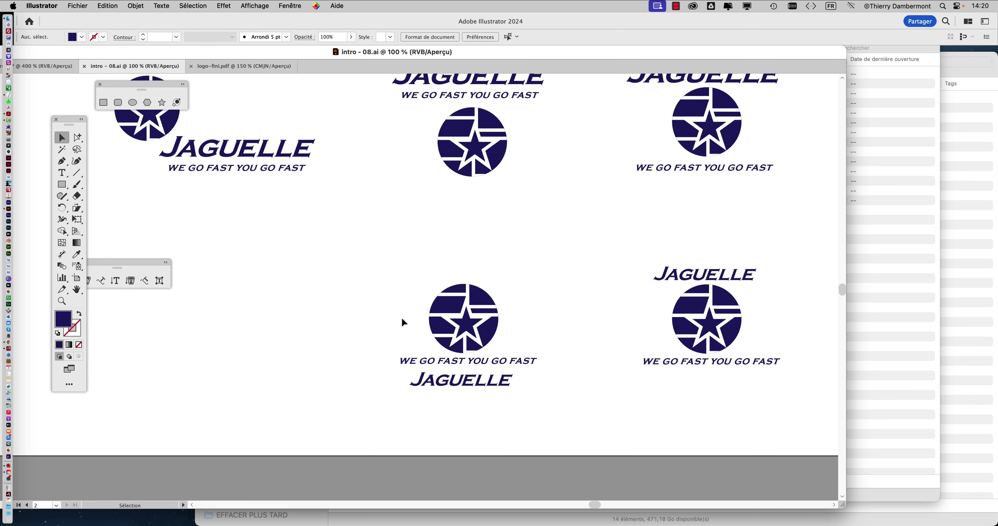
{"action": "scroll", "coordinate": [386, 312], "scroll_direction": "right", "scroll_amount": 5}
{"action": "scroll", "coordinate": [270, 222], "scroll_direction": "down", "scroll_amount": 3}
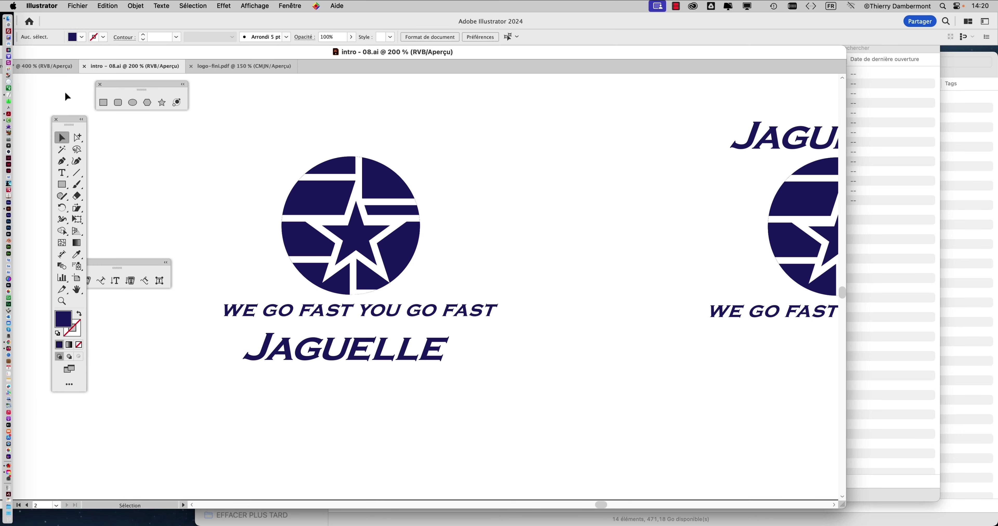
{"action": "left_click", "coordinate": [82, 138]}
{"action": "key", "text": "super+y"}
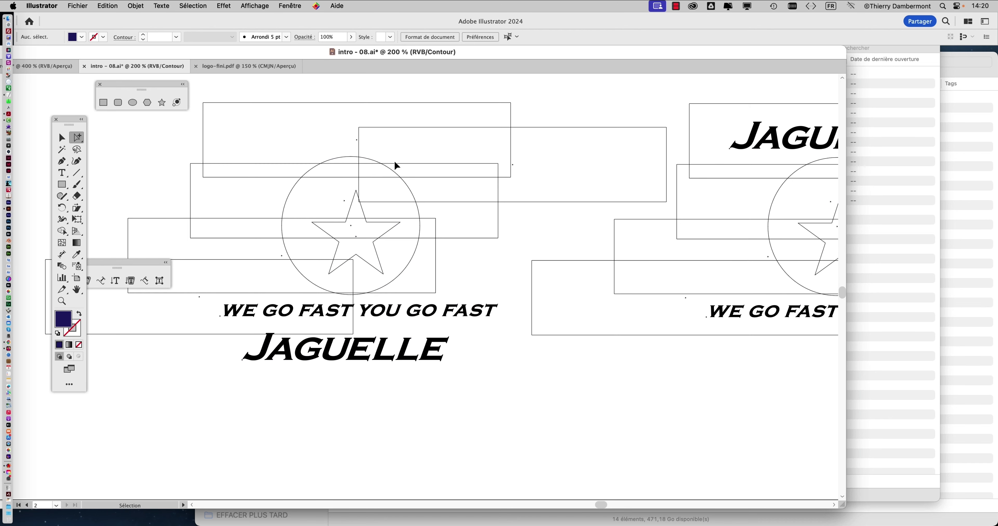
{"action": "key", "text": "super+y"}
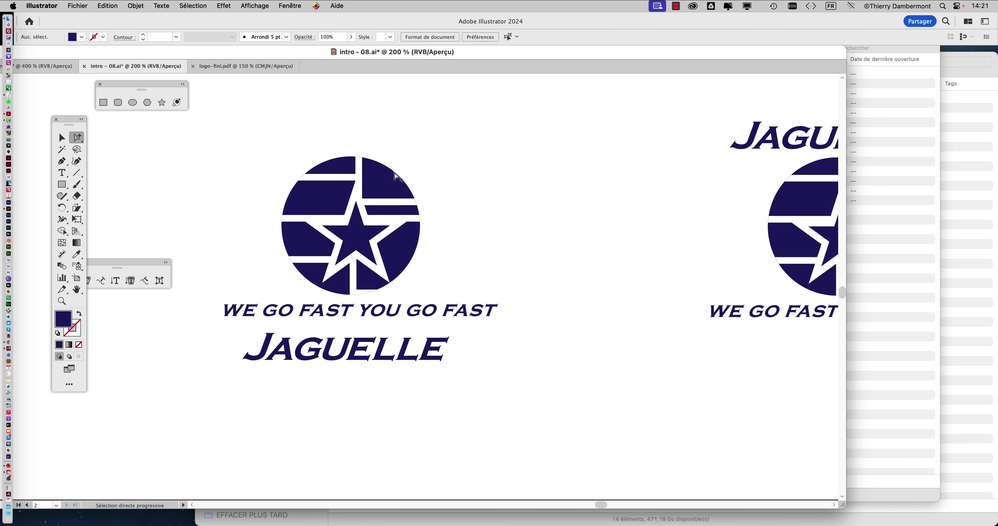
Select the circle behind the star with the Group Selection tool.
{"action": "left_click", "coordinate": [395, 176]}
{"action": "scroll", "coordinate": [395, 176], "scroll_direction": "up", "scroll_amount": 1}
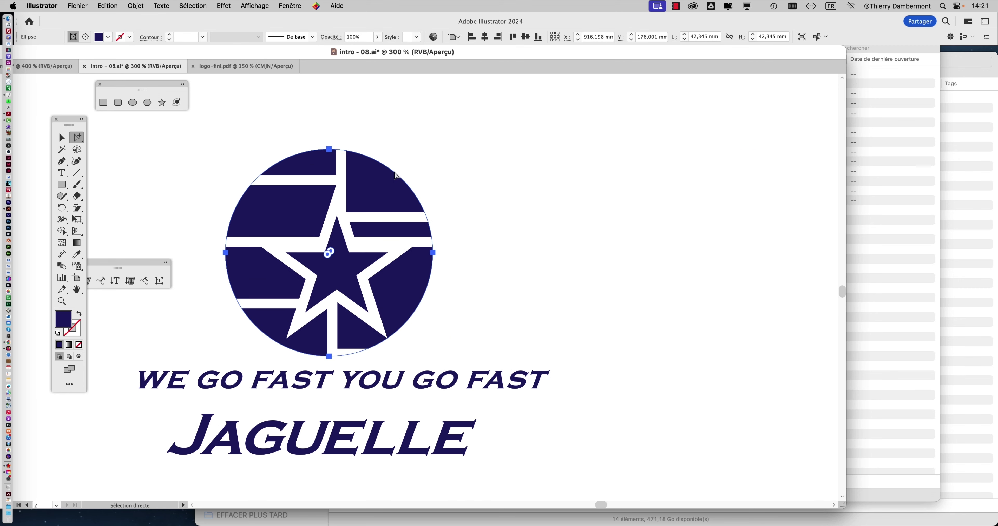
{"action": "scroll", "coordinate": [403, 172], "scroll_direction": "left", "scroll_amount": 3}
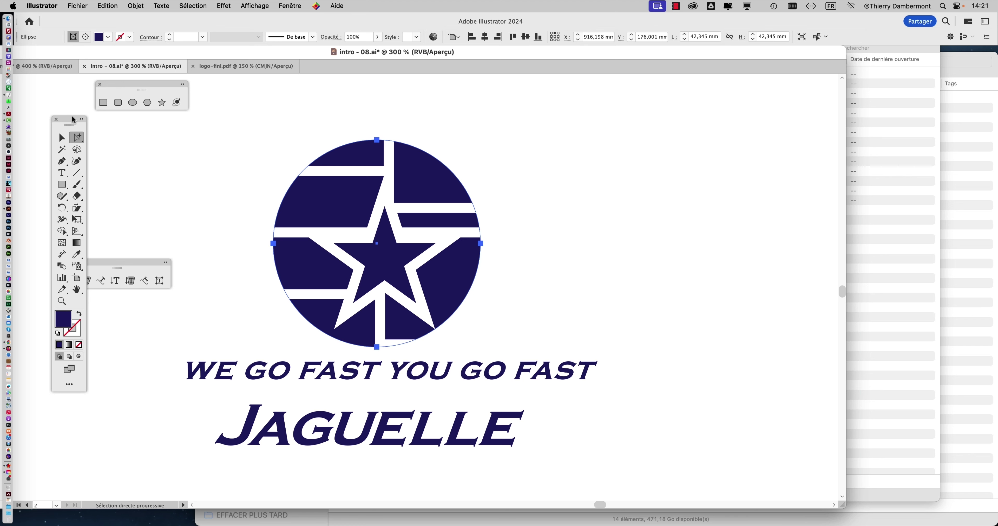
{"action": "left_click", "coordinate": [481, 169]}
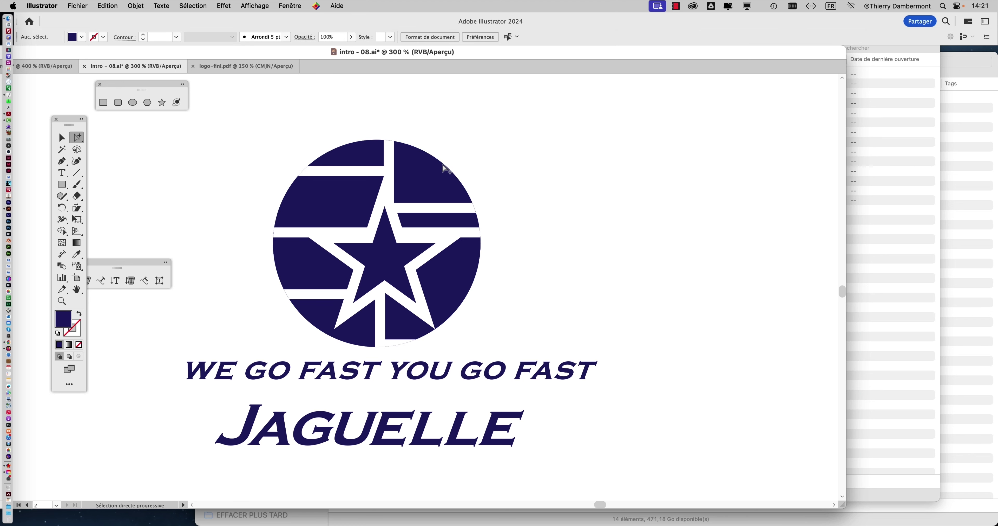
{"action": "left_click", "coordinate": [389, 143]}
Tear off the Direct Selection tools into a floating panel beside the logo and reselect the circle.
{"action": "left_click", "coordinate": [81, 139]}
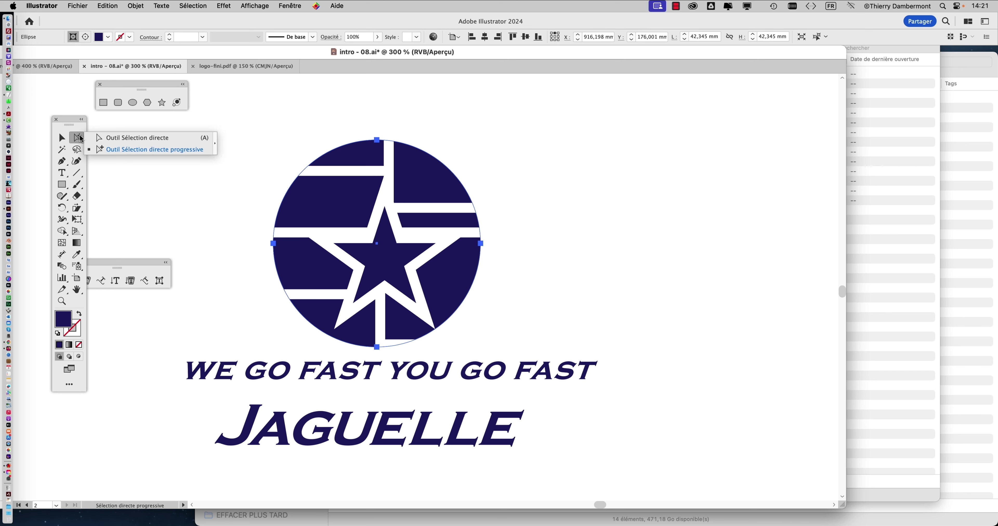
{"action": "left_click", "coordinate": [215, 147]}
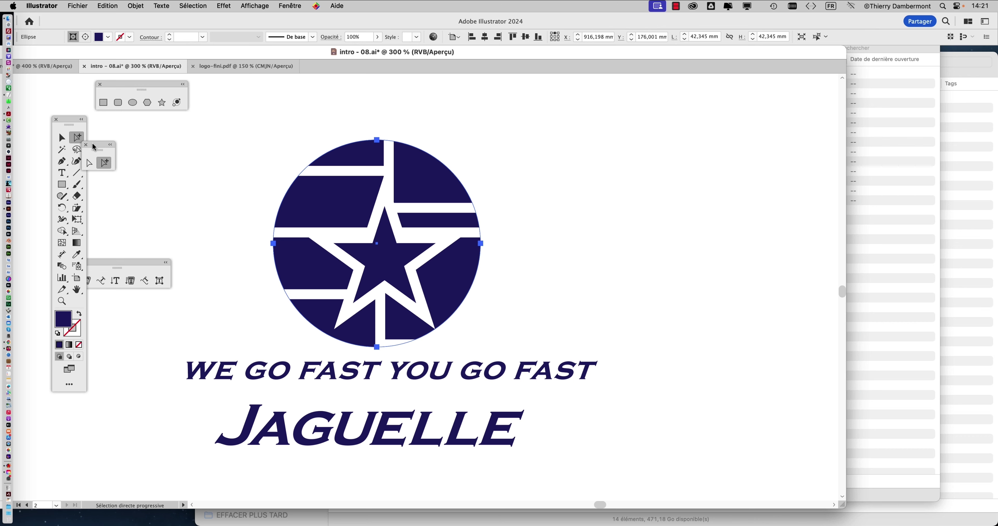
{"action": "left_click_drag", "start_coordinate": [95, 150], "coordinate": [301, 114]}
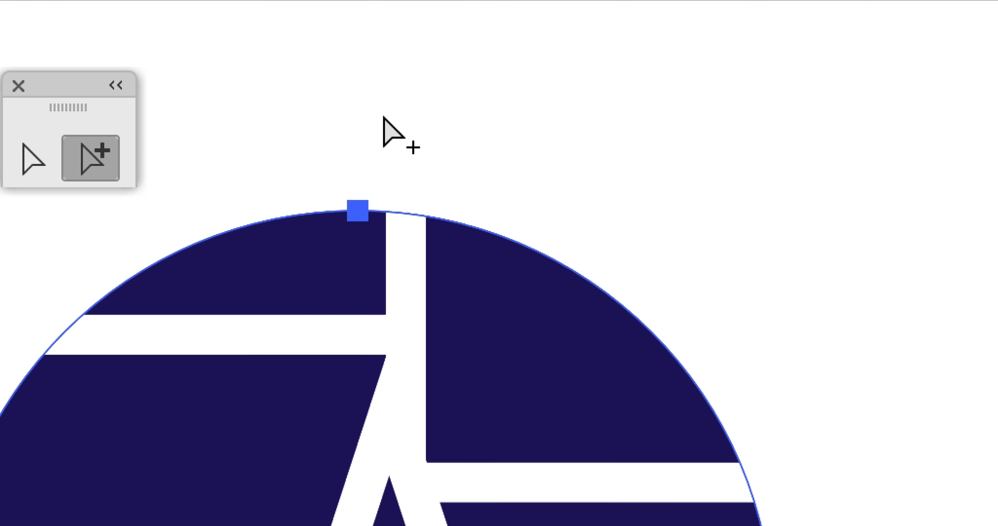
{"action": "left_click", "coordinate": [380, 135]}
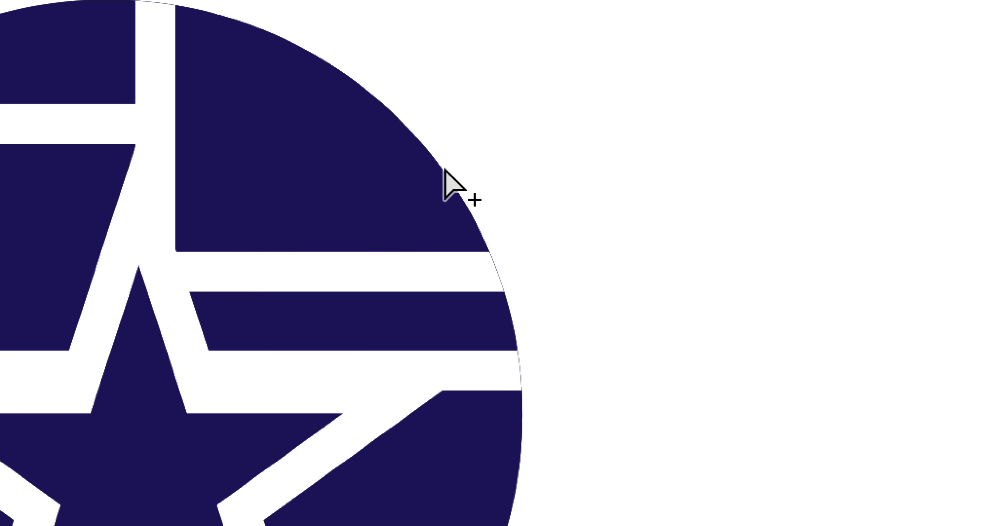
{"action": "left_click", "coordinate": [445, 169]}
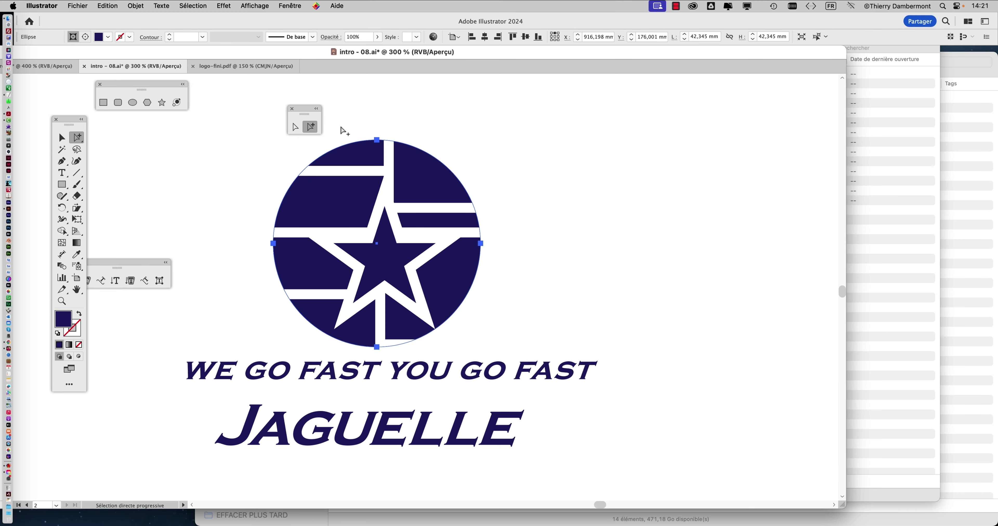
Copy the emblem's circle and show the Calques panel near the artwork.
{"action": "left_click", "coordinate": [105, 6]}
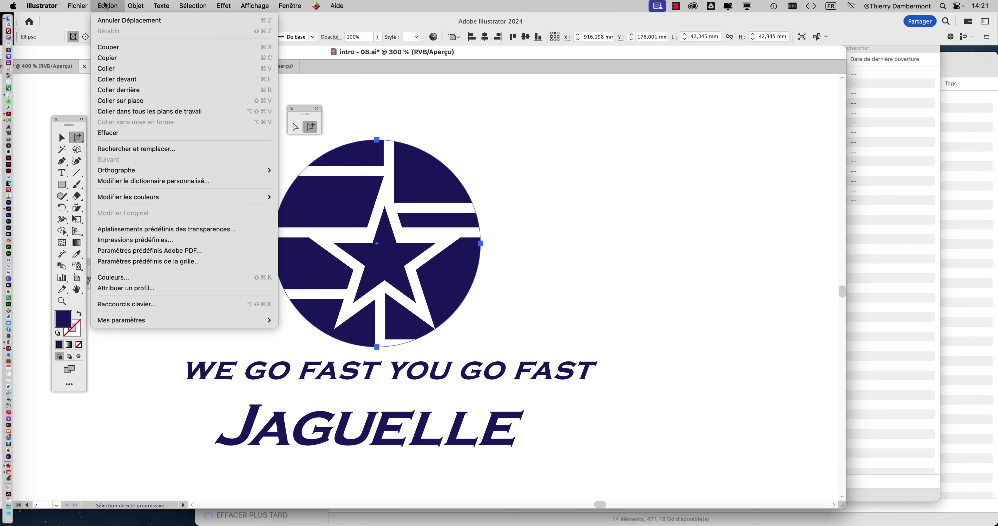
{"action": "left_click", "coordinate": [111, 58]}
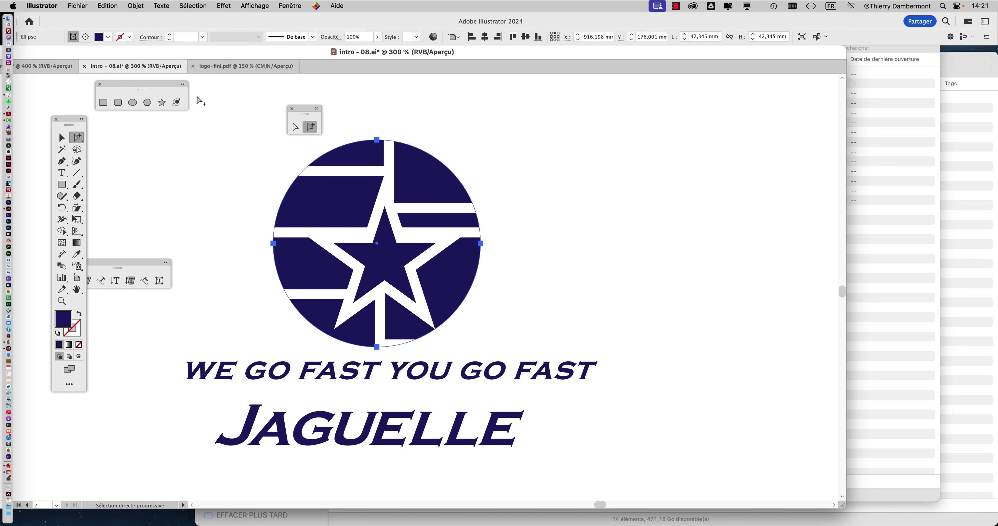
{"action": "left_click", "coordinate": [290, 6]}
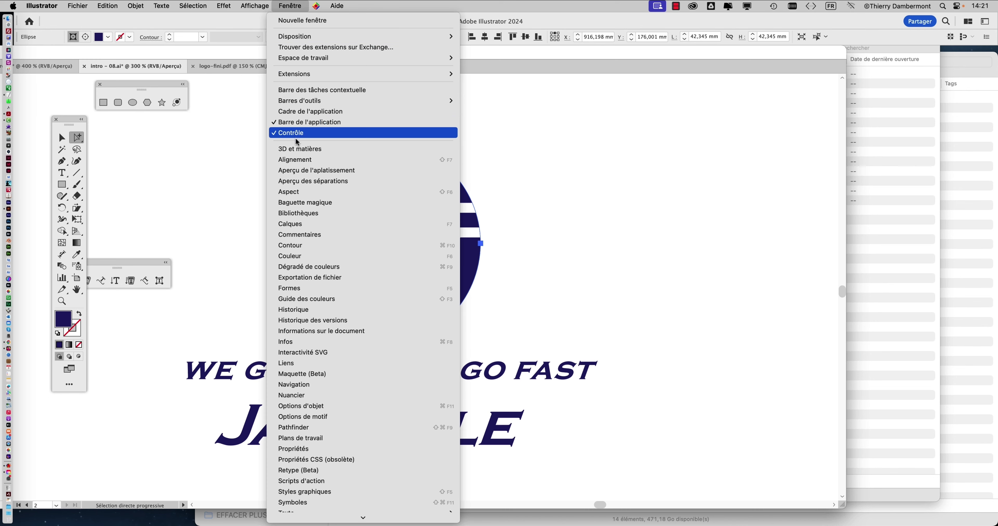
{"action": "left_click", "coordinate": [324, 224]}
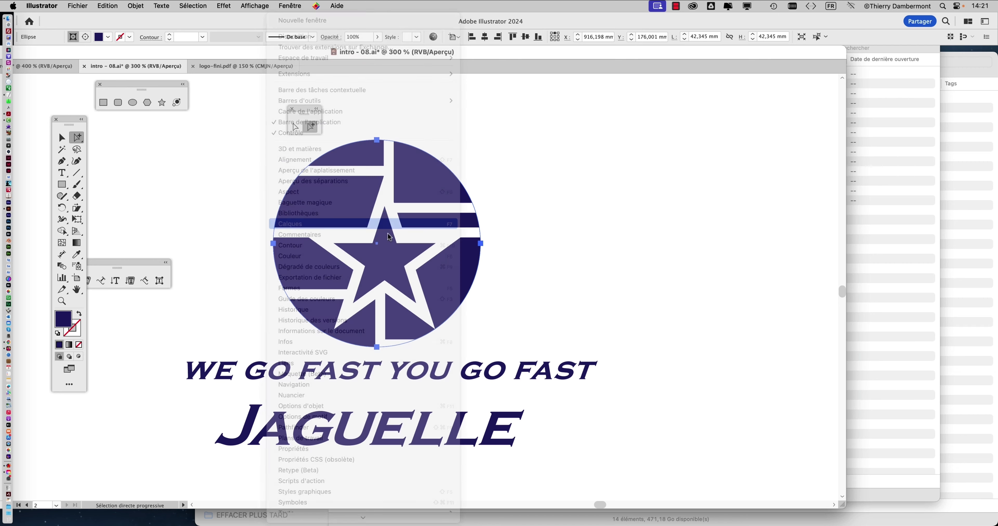
{"action": "left_click", "coordinate": [684, 157]}
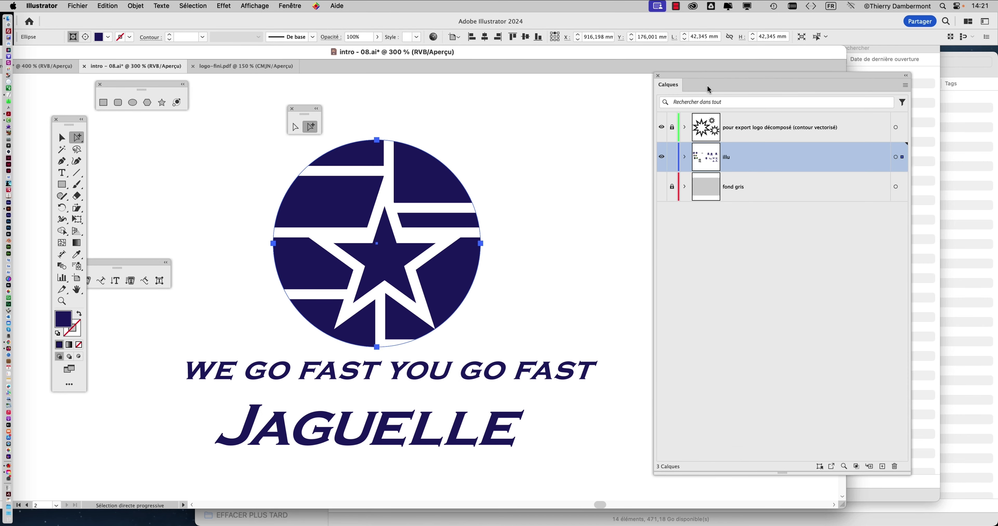
{"action": "left_click_drag", "start_coordinate": [696, 76], "coordinate": [665, 94]}
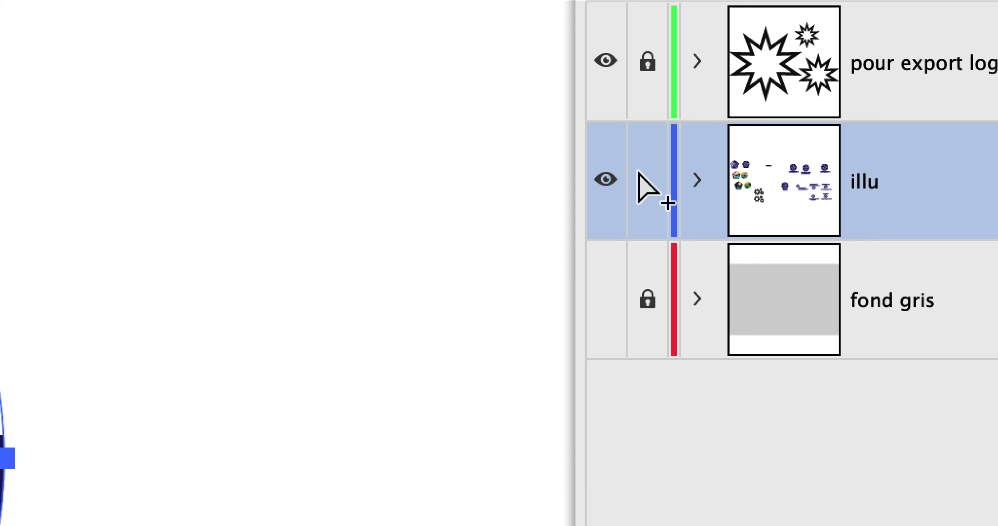
Lock the illu layer, create Calque 4, and Coller devant the circle.
{"action": "left_click", "coordinate": [646, 180]}
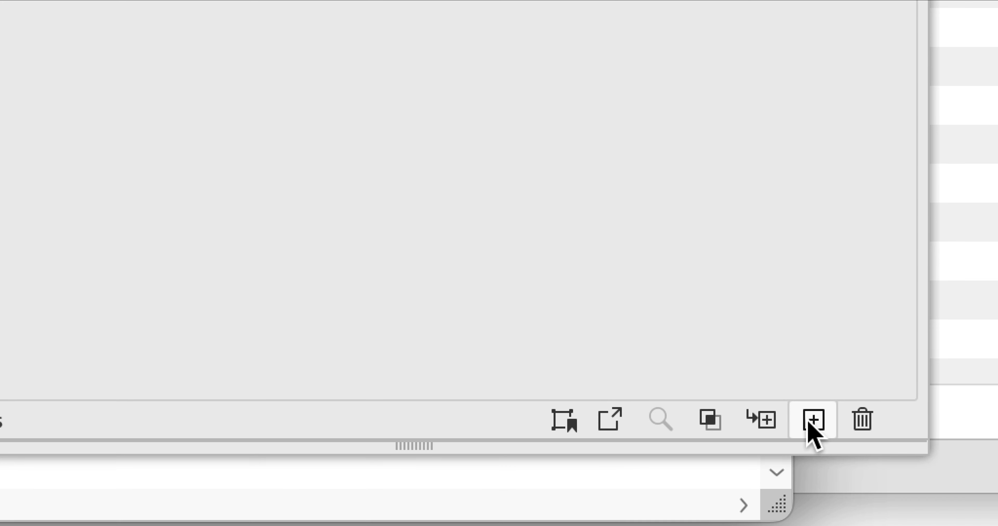
{"action": "left_click", "coordinate": [810, 423]}
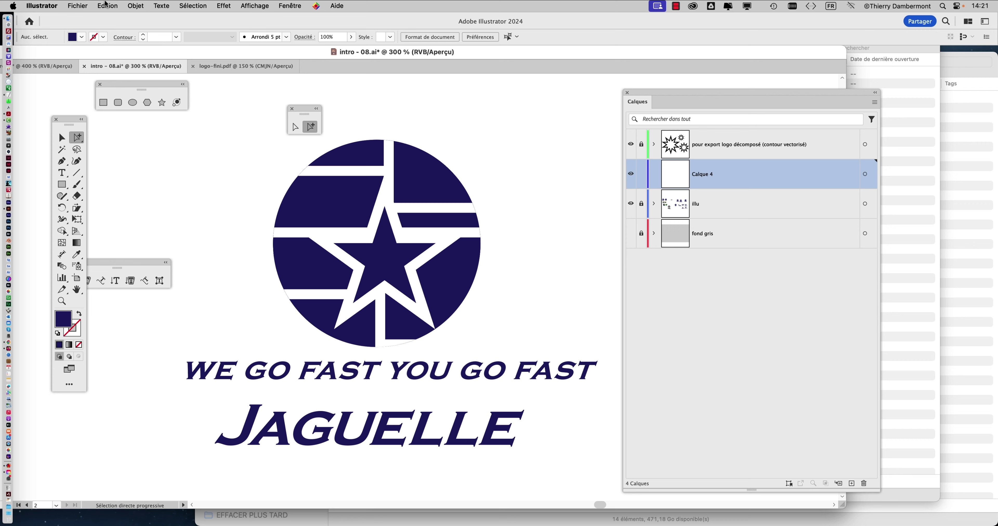
{"action": "left_click", "coordinate": [106, 6]}
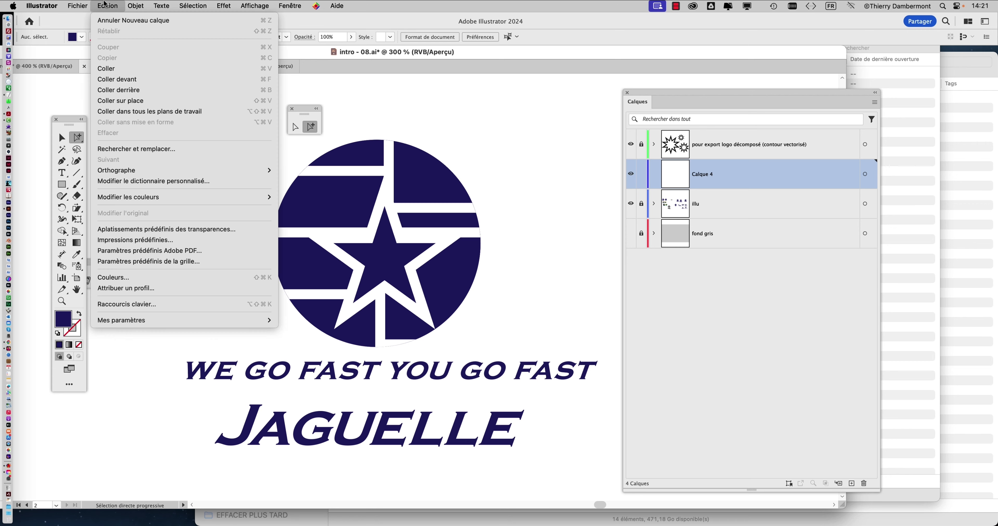
{"action": "left_click", "coordinate": [115, 71]}
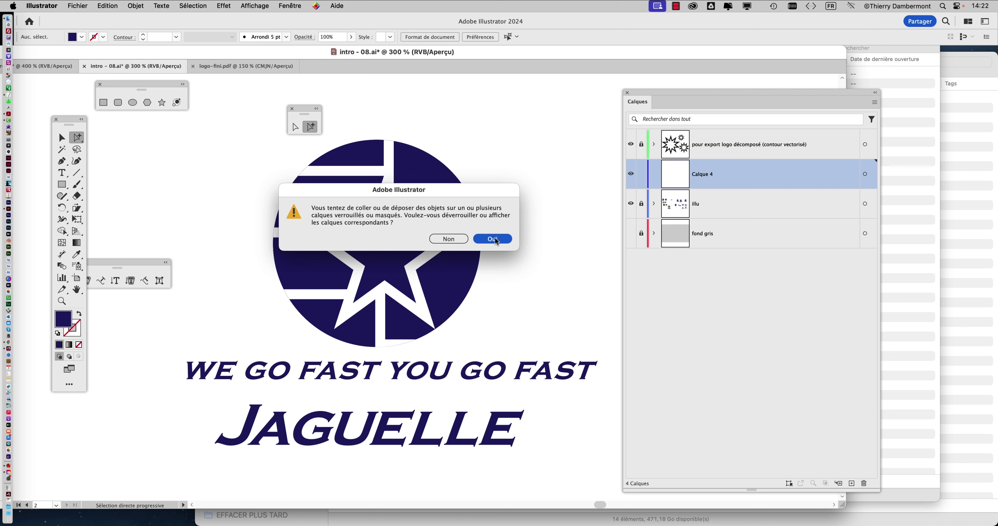
Answer Non to the unlock-layers prompt and open the Calques panel menu.
{"action": "left_click", "coordinate": [457, 239]}
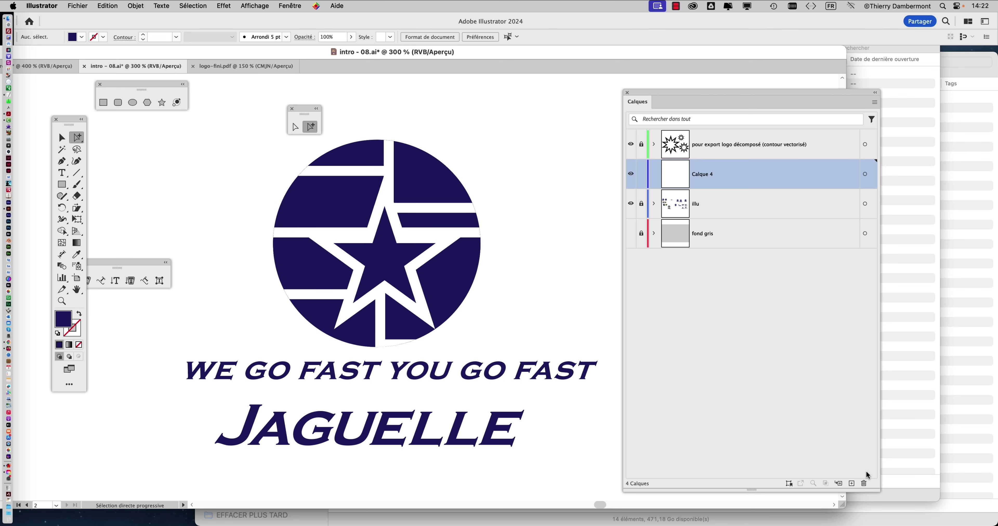
{"action": "left_click", "coordinate": [874, 102]}
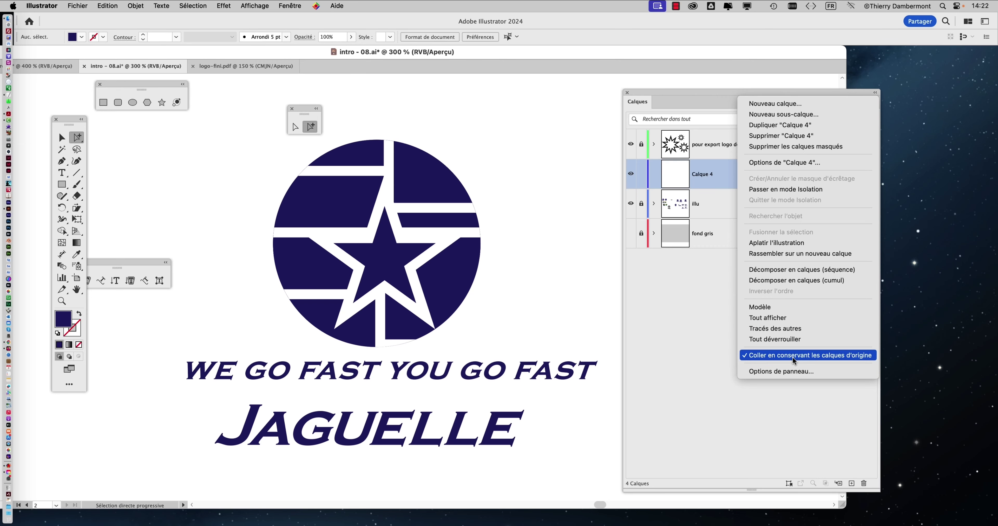
Turn off 'Coller en conservant les calques d'origine' and shrink and reposition the Calques panel.
{"action": "left_click", "coordinate": [792, 357]}
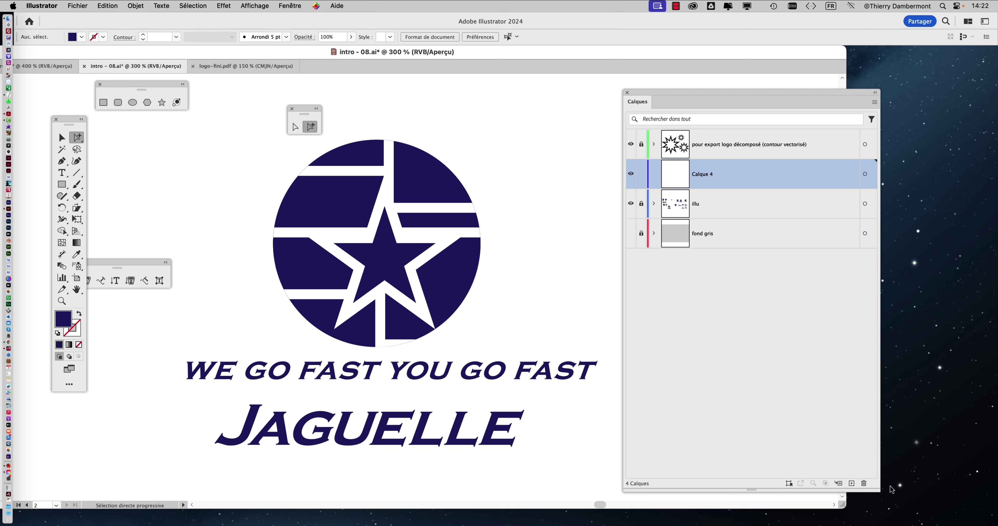
{"action": "left_click_drag", "start_coordinate": [878, 490], "coordinate": [863, 338]}
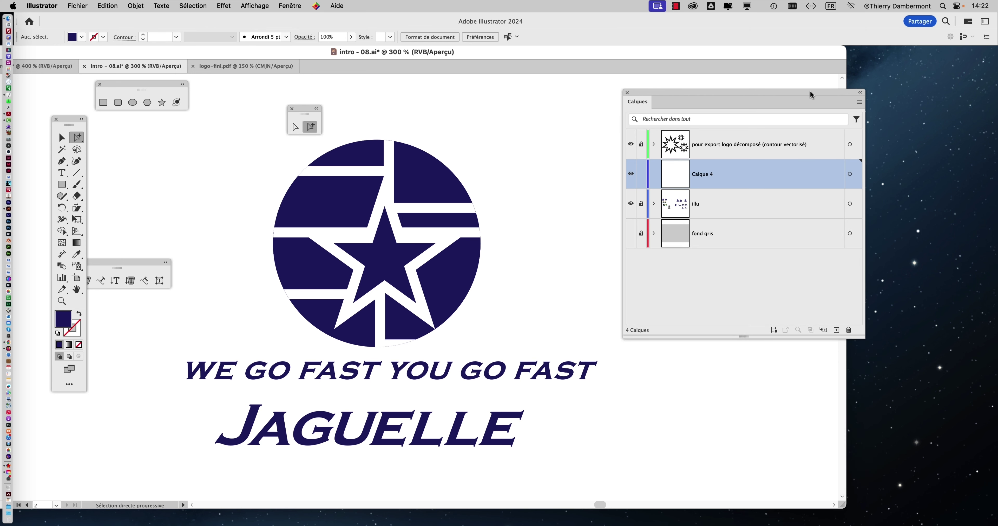
{"action": "left_click_drag", "start_coordinate": [810, 91], "coordinate": [842, 102]}
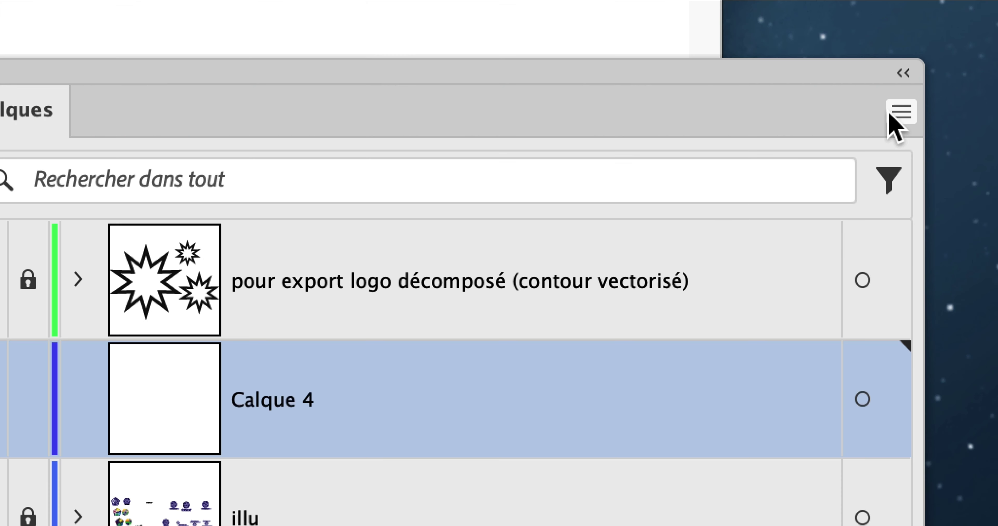
{"action": "left_click", "coordinate": [891, 116]}
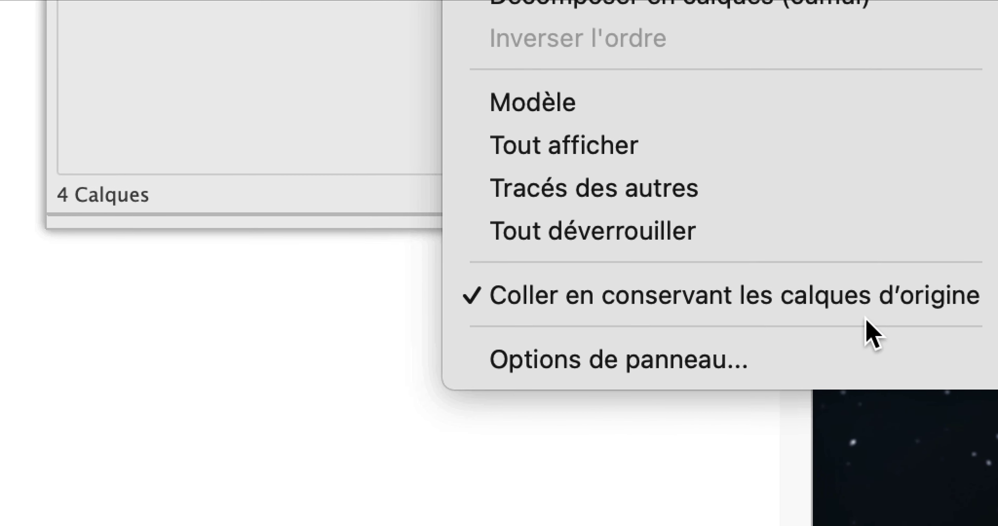
{"action": "left_click", "coordinate": [878, 316]}
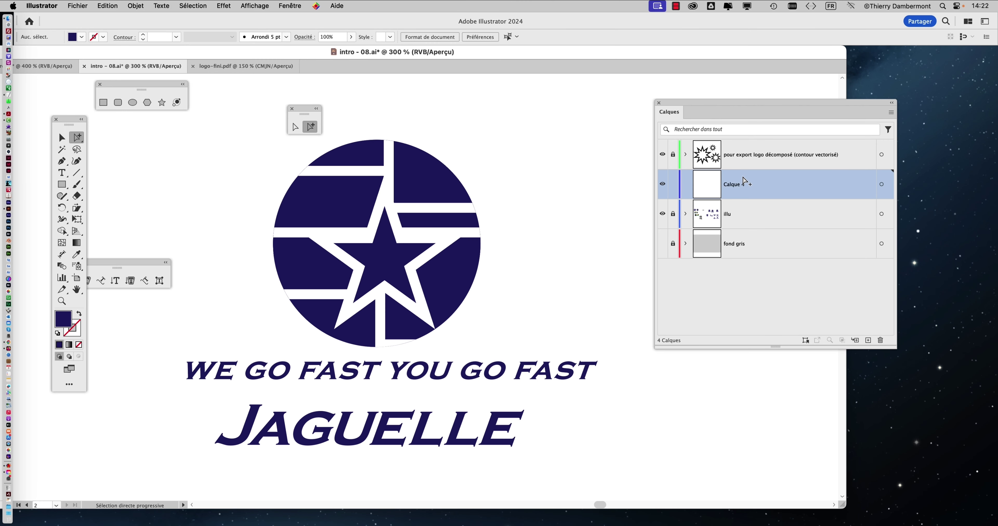
Paste a copy of the circle onto Calque 4, then undo that misplaced paste.
{"action": "left_click", "coordinate": [116, 7]}
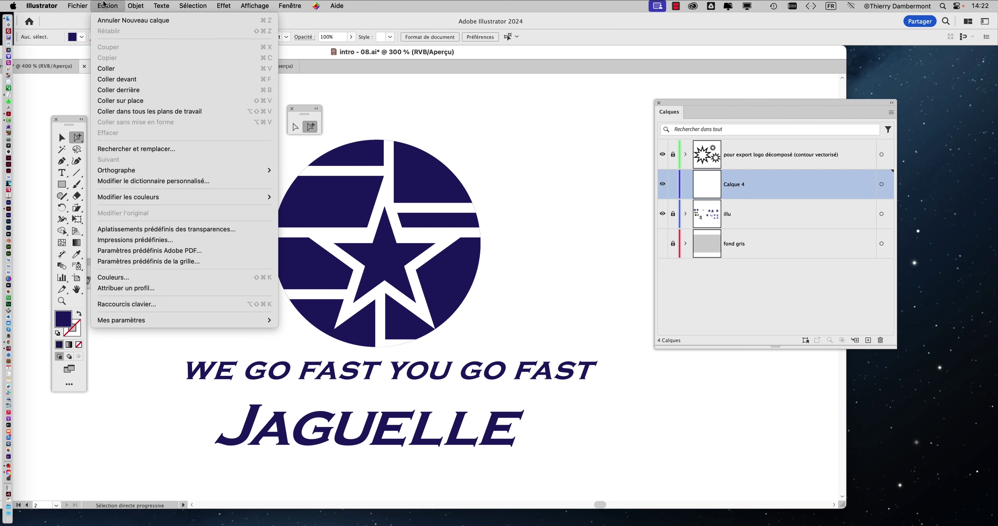
{"action": "left_click", "coordinate": [102, 69]}
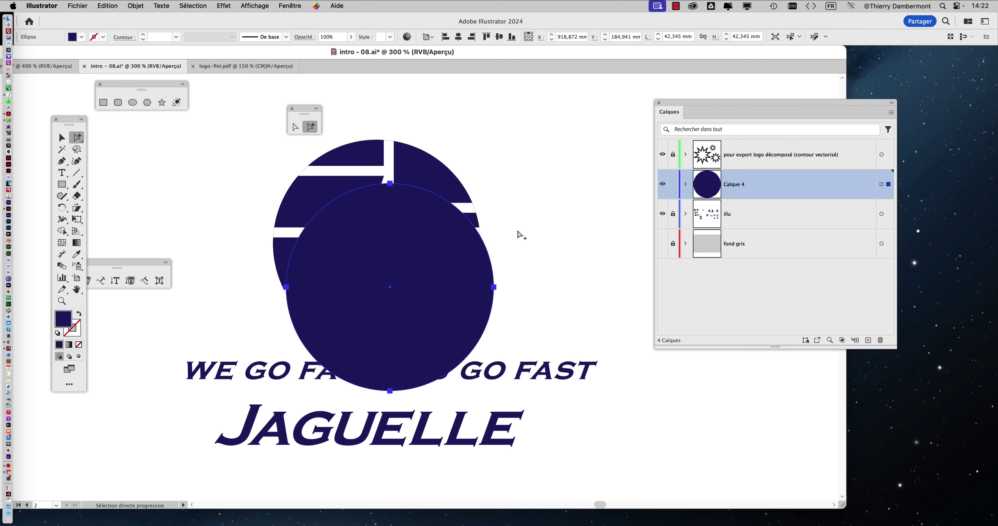
{"action": "left_click", "coordinate": [105, 6]}
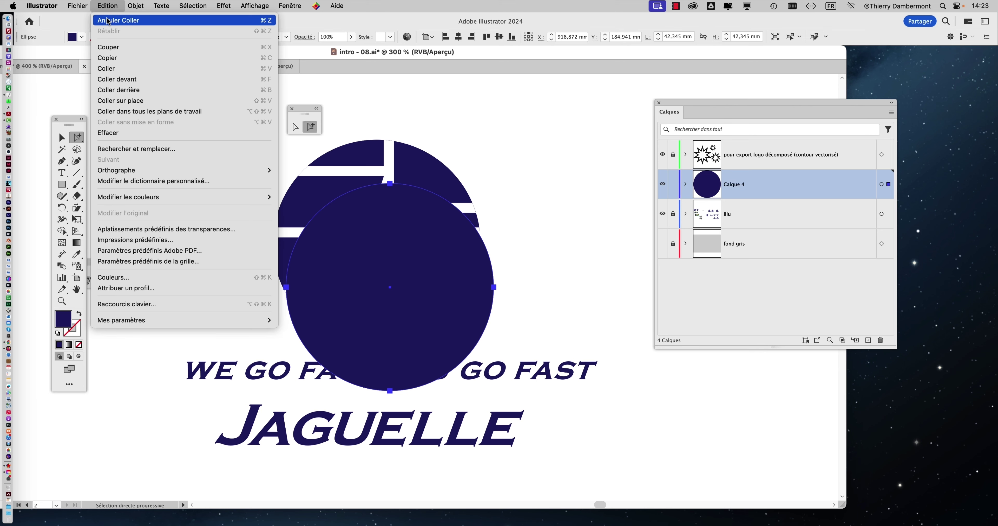
{"action": "left_click", "coordinate": [108, 21]}
Paste the circle in place, delete it, and trash the empty Calque 4 layer.
{"action": "left_click", "coordinate": [107, 6]}
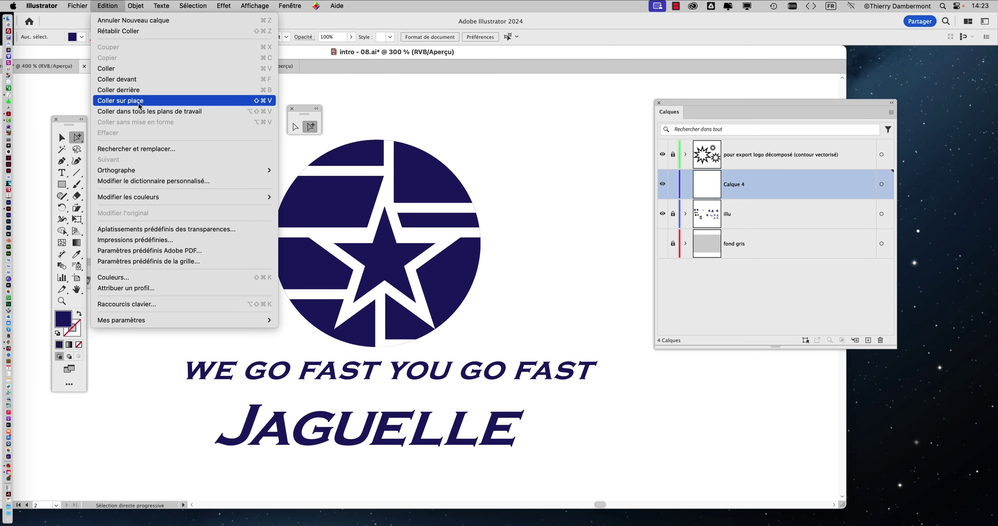
{"action": "left_click", "coordinate": [140, 101]}
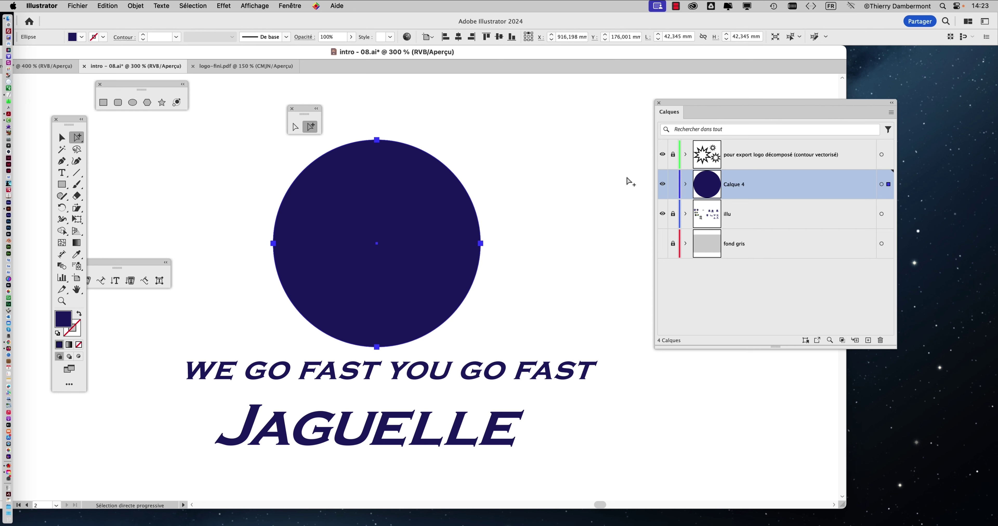
{"action": "key", "text": "Delete"}
{"action": "left_click_drag", "start_coordinate": [786, 192], "coordinate": [880, 340]}
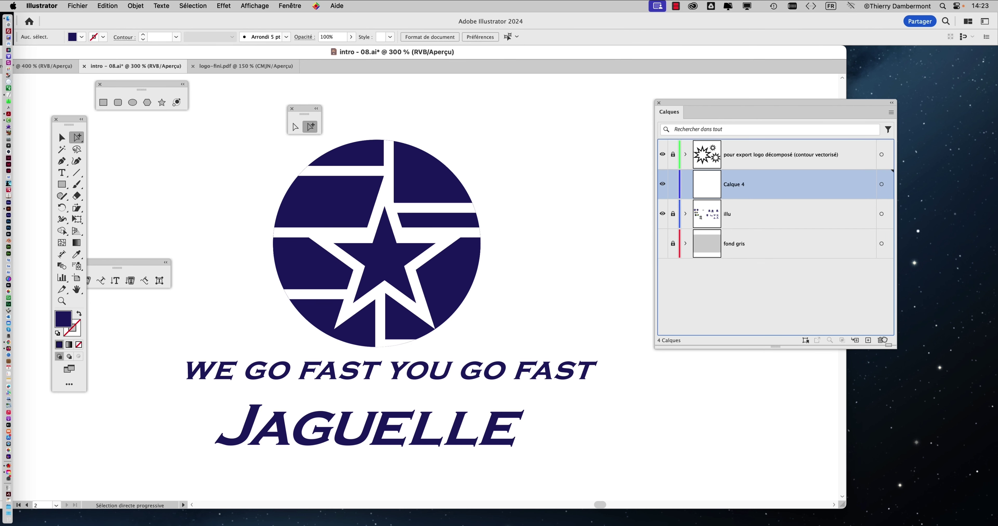
Turn on Paste Remembers Layers and unlock the illu layer.
{"action": "left_click", "coordinate": [891, 113]}
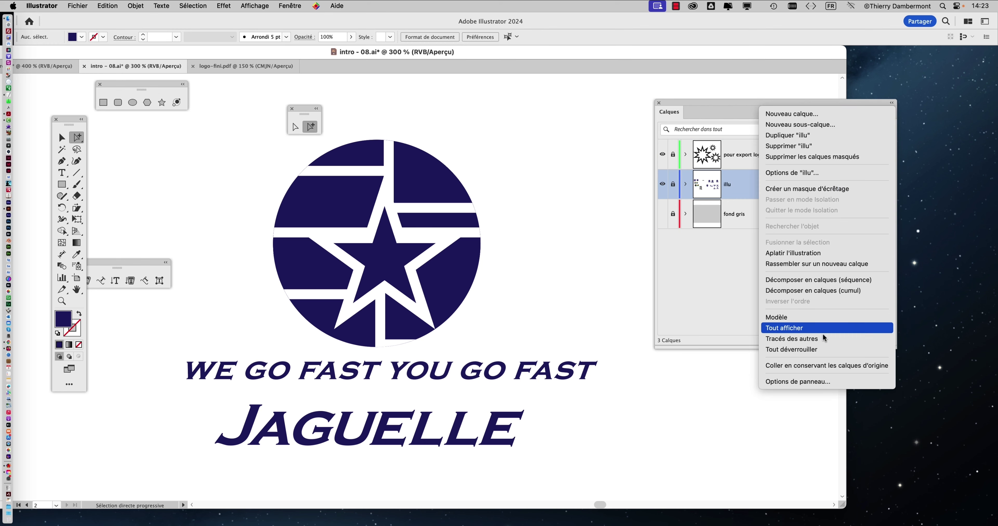
{"action": "left_click", "coordinate": [821, 370]}
{"action": "left_click", "coordinate": [725, 293]}
{"action": "left_click", "coordinate": [673, 184]}
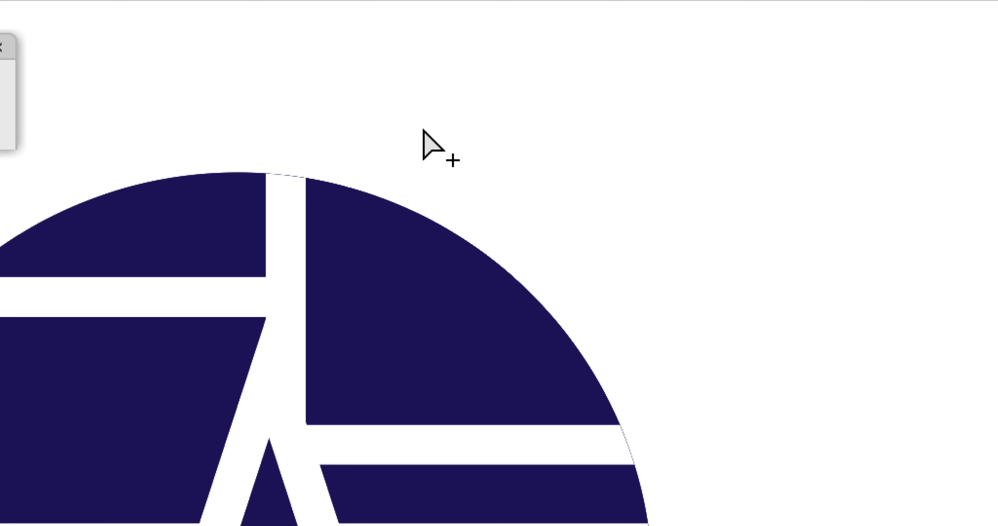
Select and copy the emblem's circle from illu, then re-lock the illu layer.
{"action": "left_click", "coordinate": [407, 145]}
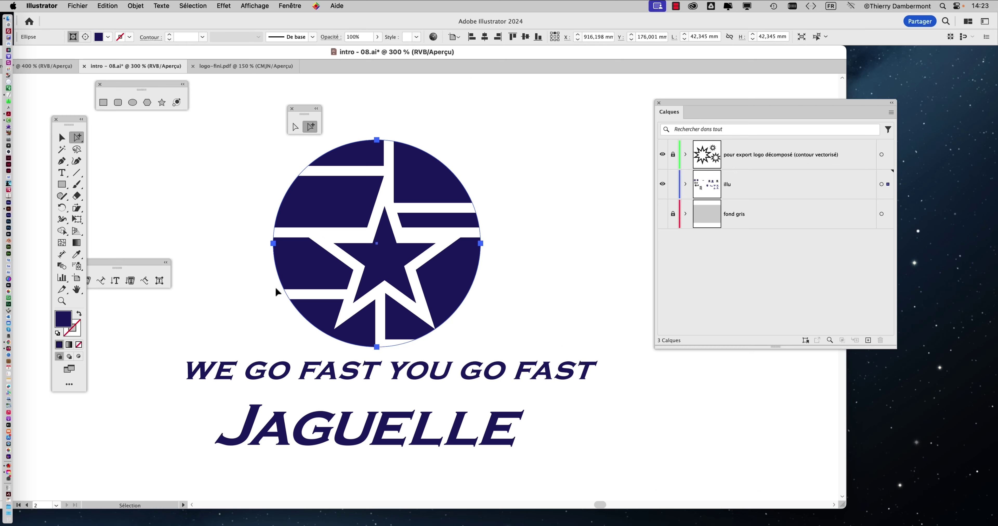
{"action": "left_click", "coordinate": [685, 185]}
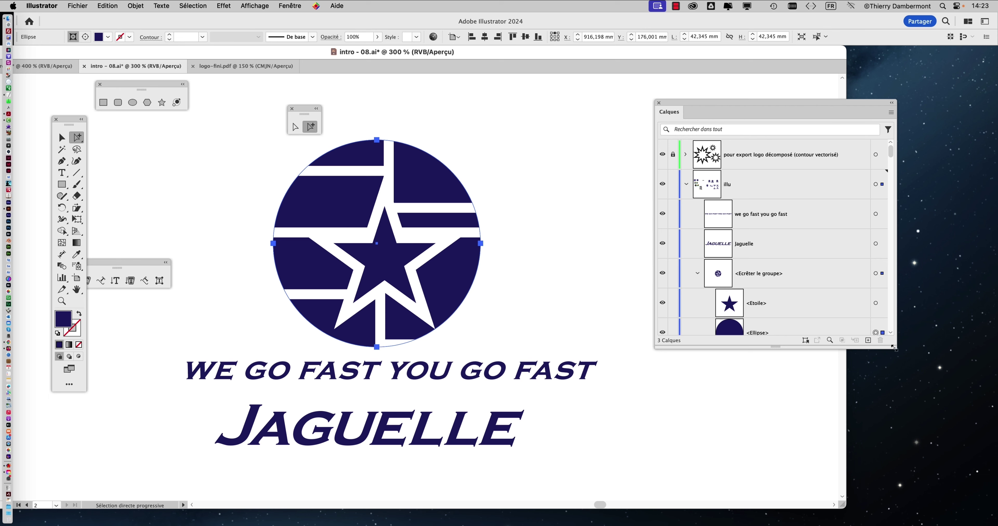
{"action": "left_click_drag", "start_coordinate": [893, 348], "coordinate": [909, 428]}
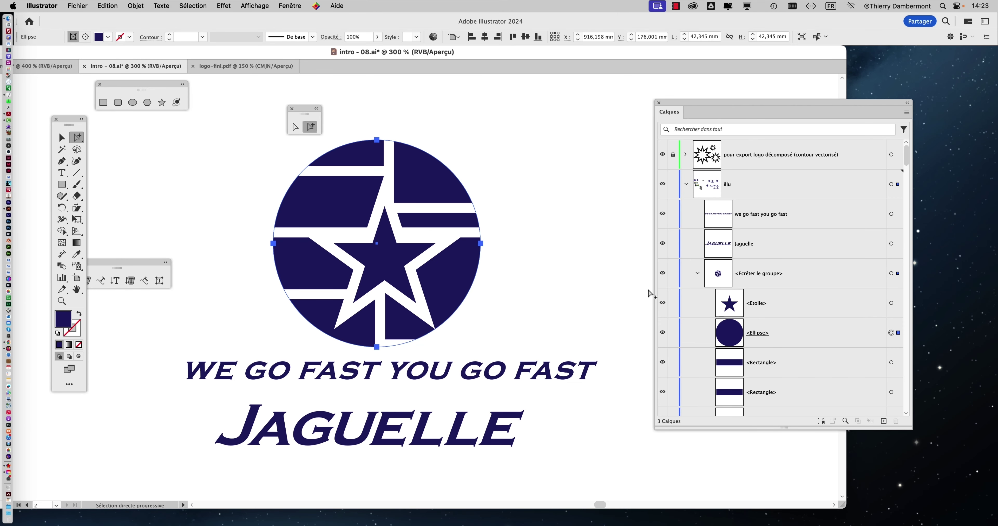
{"action": "left_click", "coordinate": [685, 186]}
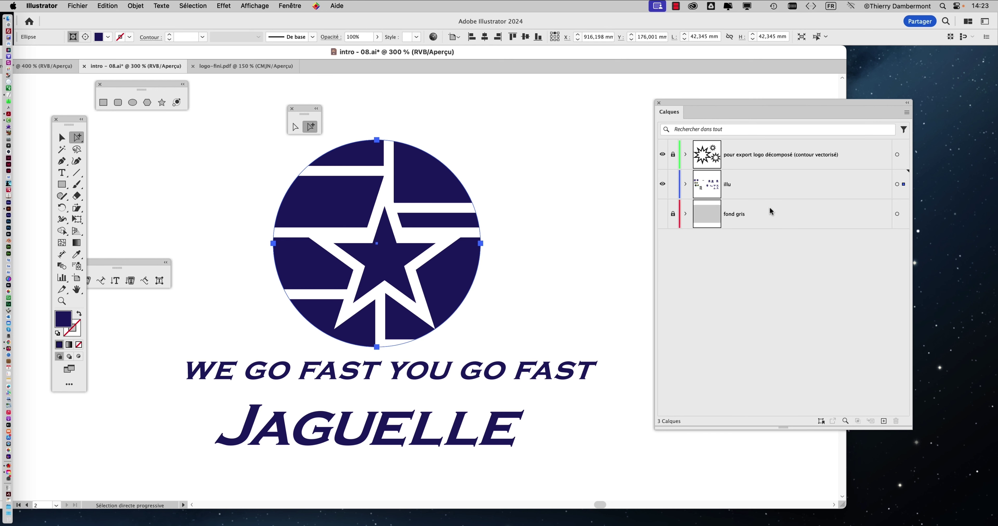
{"action": "left_click", "coordinate": [108, 5]}
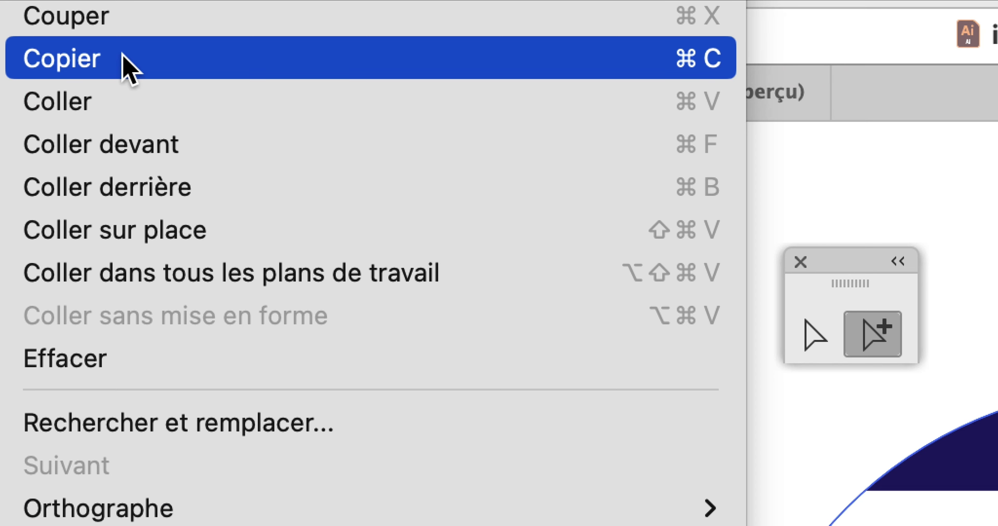
{"action": "left_click", "coordinate": [128, 66]}
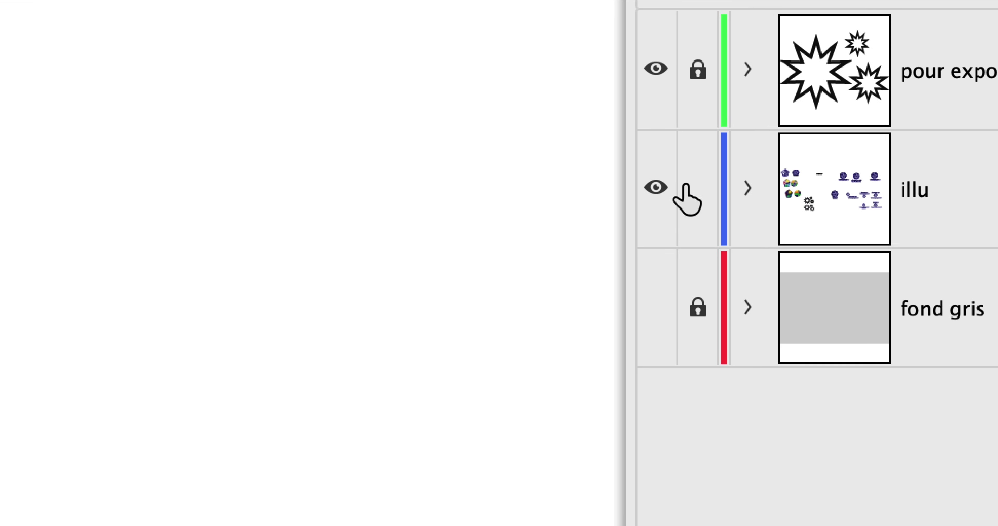
{"action": "left_click", "coordinate": [449, 163]}
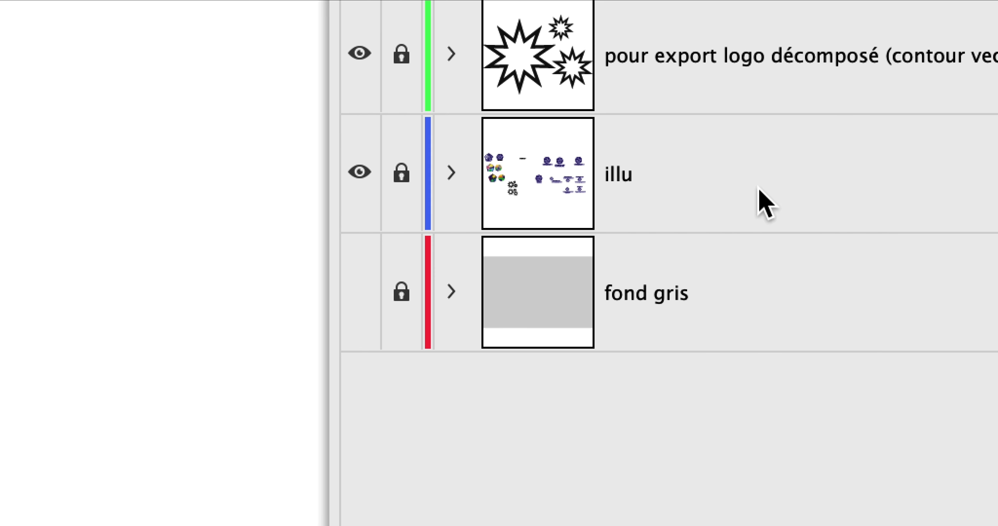
{"action": "left_click", "coordinate": [761, 188]}
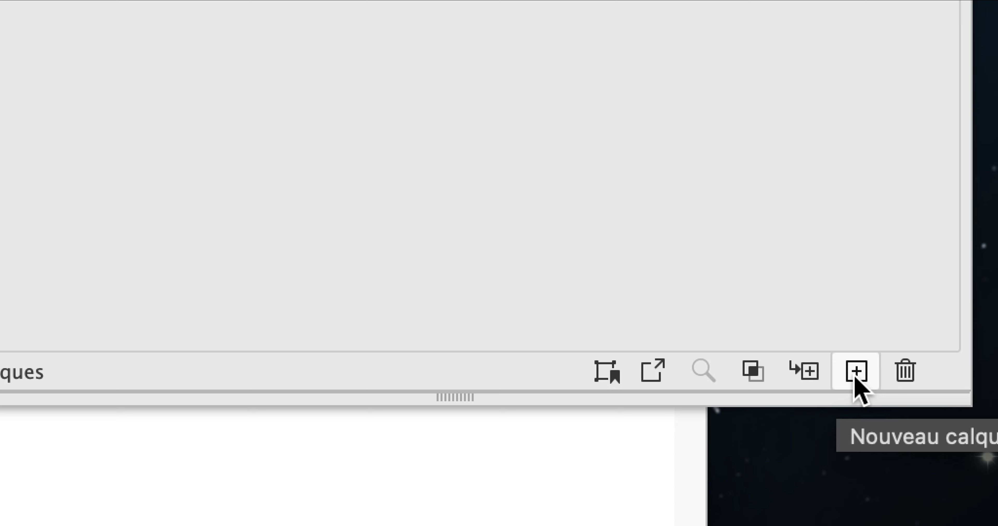
Create the new Calque 4 layer, decline unlocking the locked layers, and keep Calque 4 active.
{"action": "left_click", "coordinate": [856, 377]}
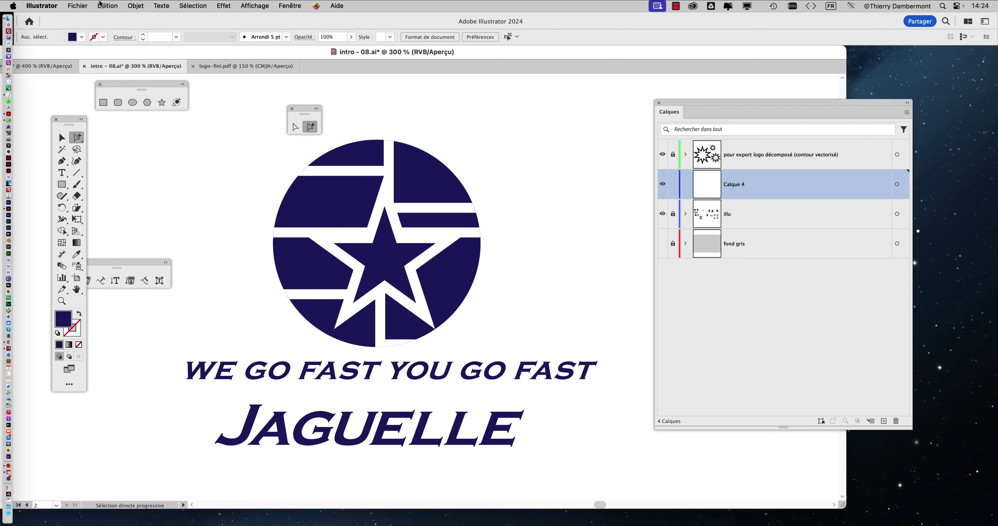
{"action": "left_click", "coordinate": [105, 6]}
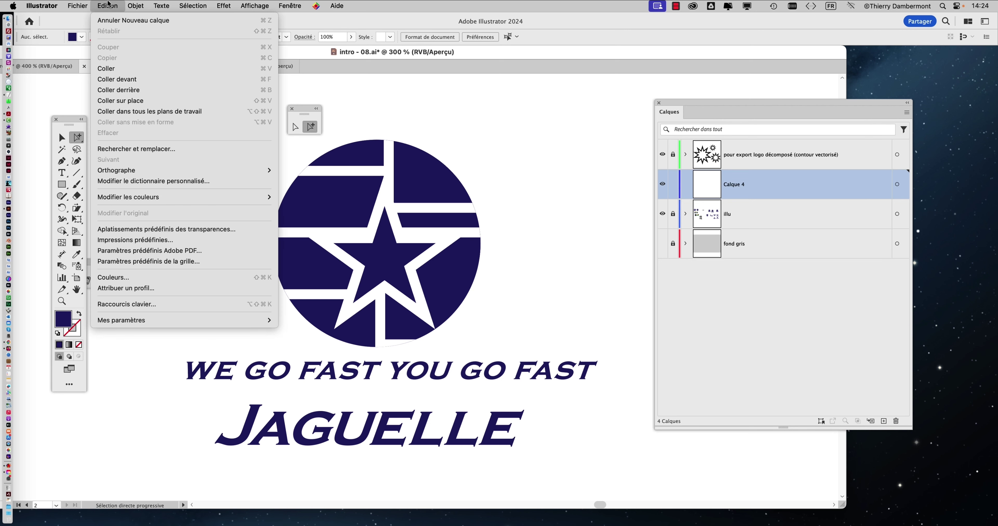
{"action": "left_click", "coordinate": [114, 101]}
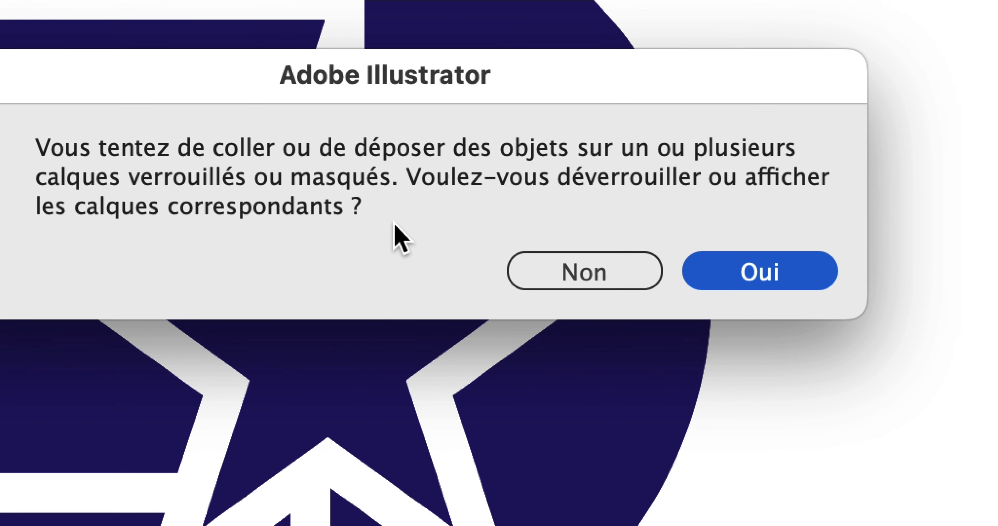
{"action": "left_click", "coordinate": [535, 278]}
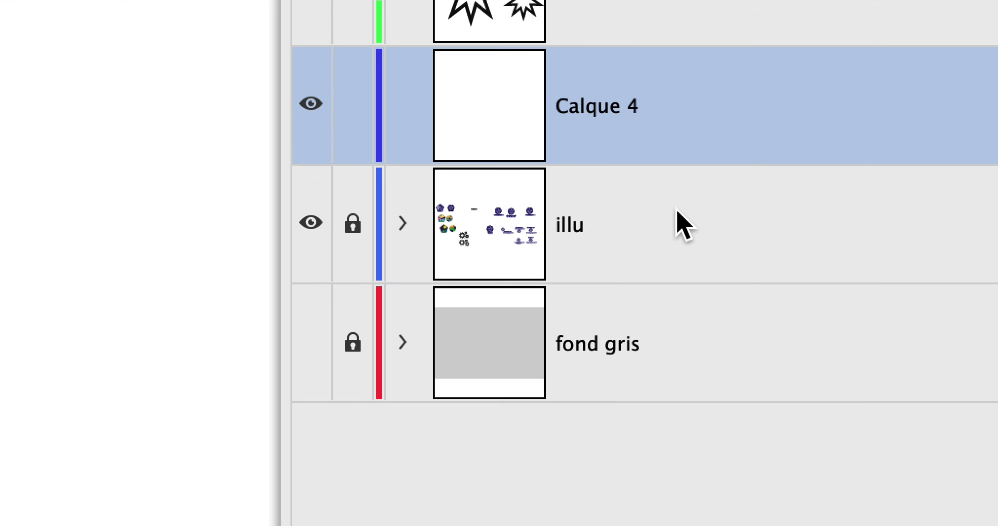
{"action": "left_click", "coordinate": [684, 225]}
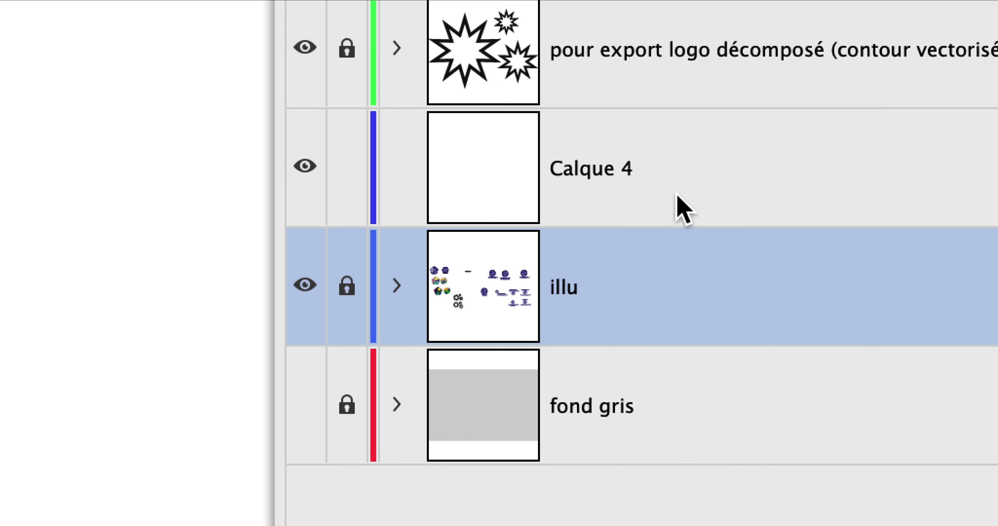
{"action": "left_click", "coordinate": [669, 209]}
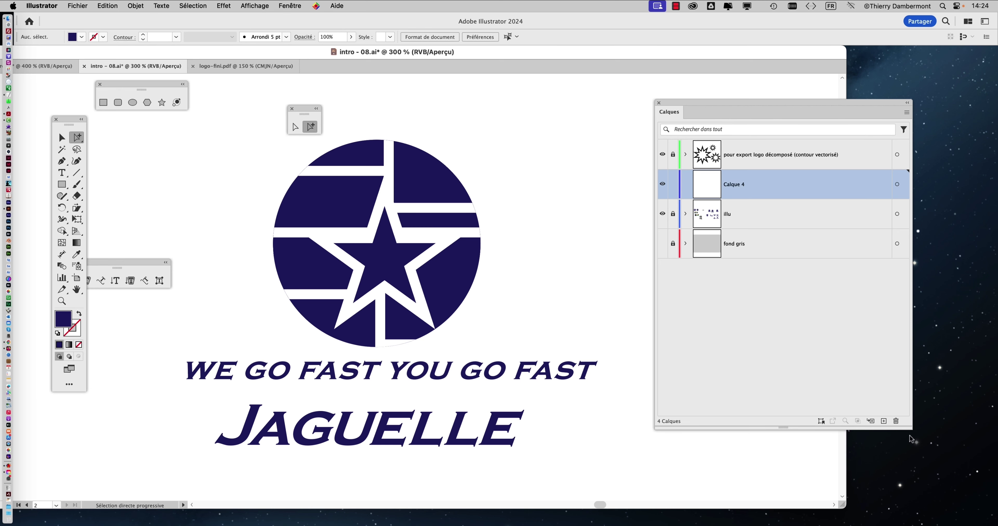
Turn off Paste Remembers Layers and paste the circle in place onto Calque 4.
{"action": "left_click_drag", "start_coordinate": [912, 429], "coordinate": [814, 403]}
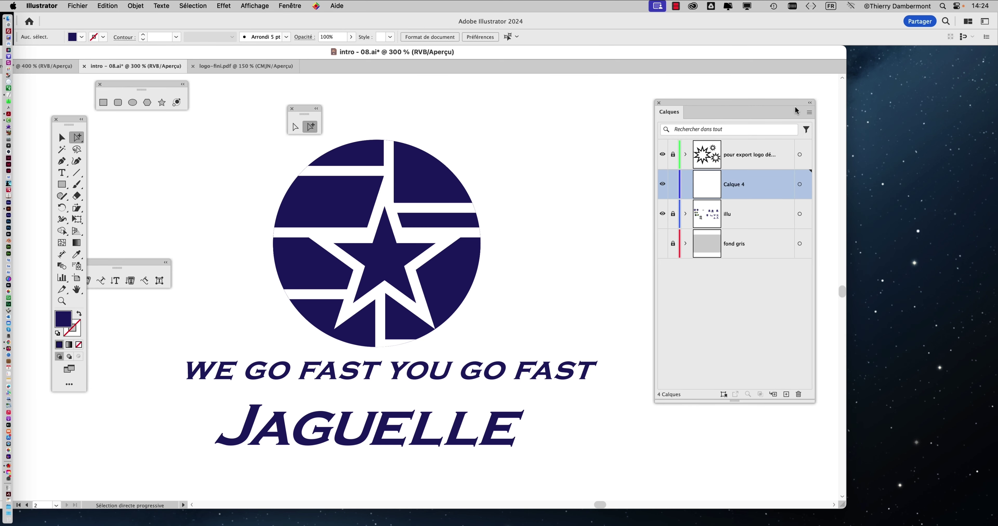
{"action": "left_click", "coordinate": [809, 113]}
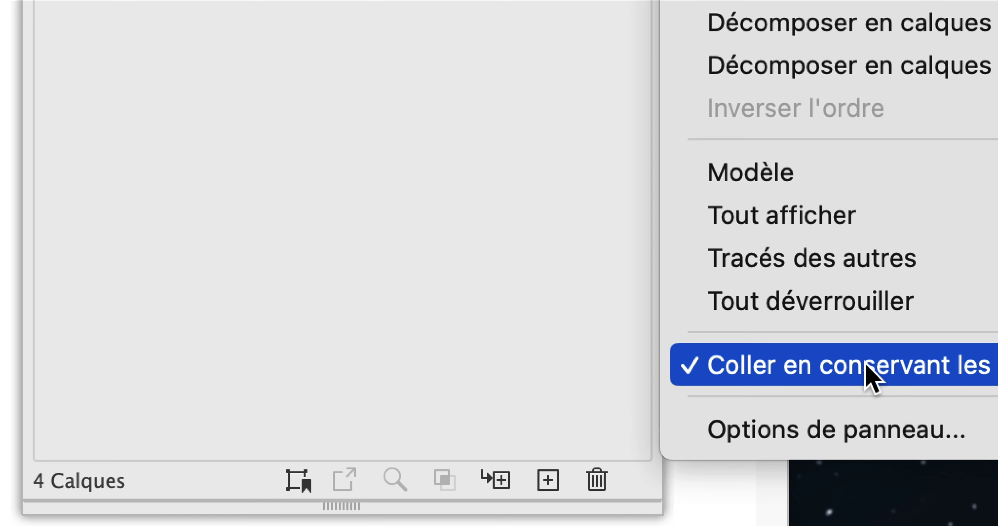
{"action": "left_click", "coordinate": [866, 369]}
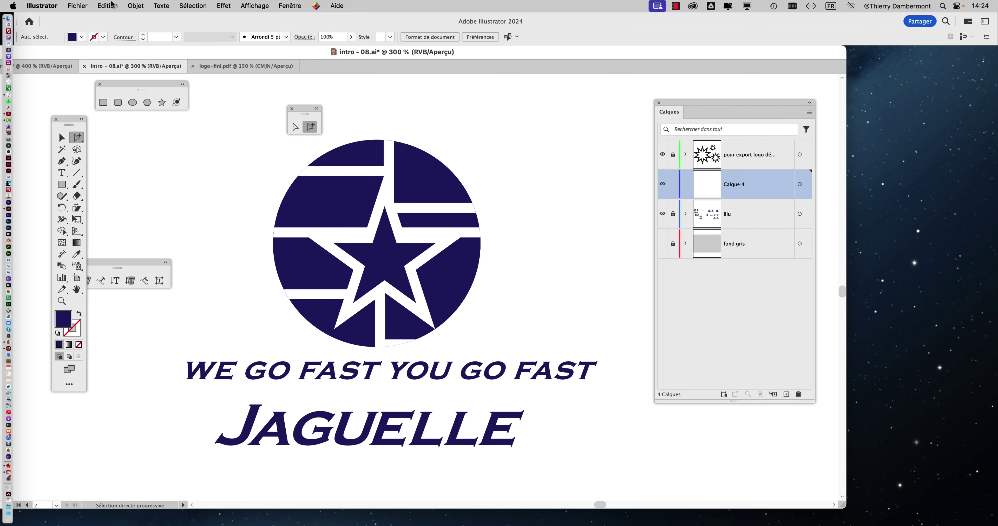
{"action": "left_click", "coordinate": [112, 5]}
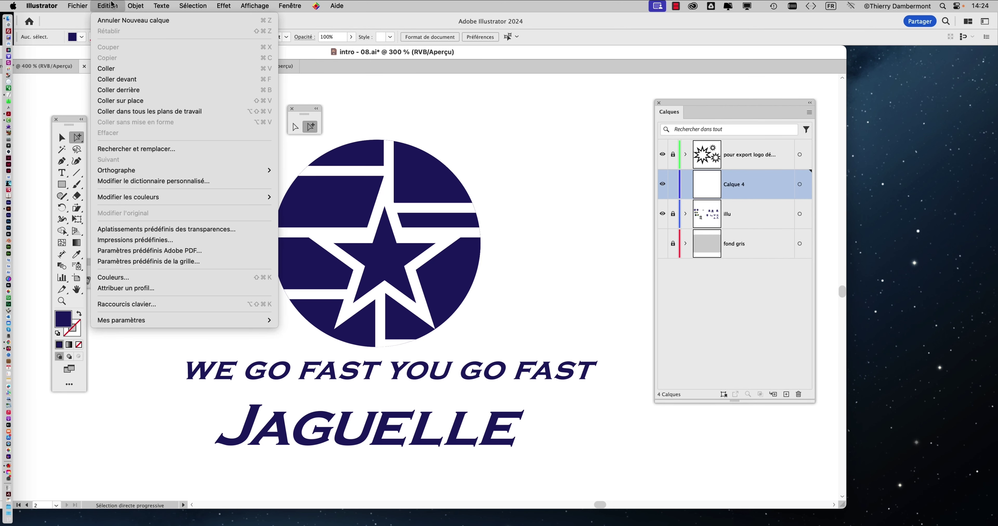
{"action": "left_click", "coordinate": [120, 101]}
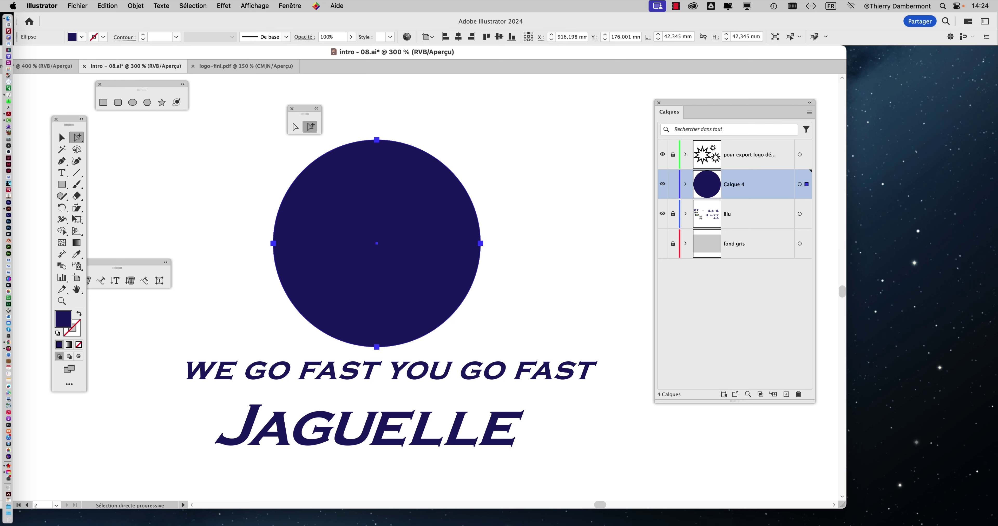
Reposition the Tools panel and selection tools on screen.
{"action": "left_click_drag", "start_coordinate": [302, 111], "coordinate": [238, 106]}
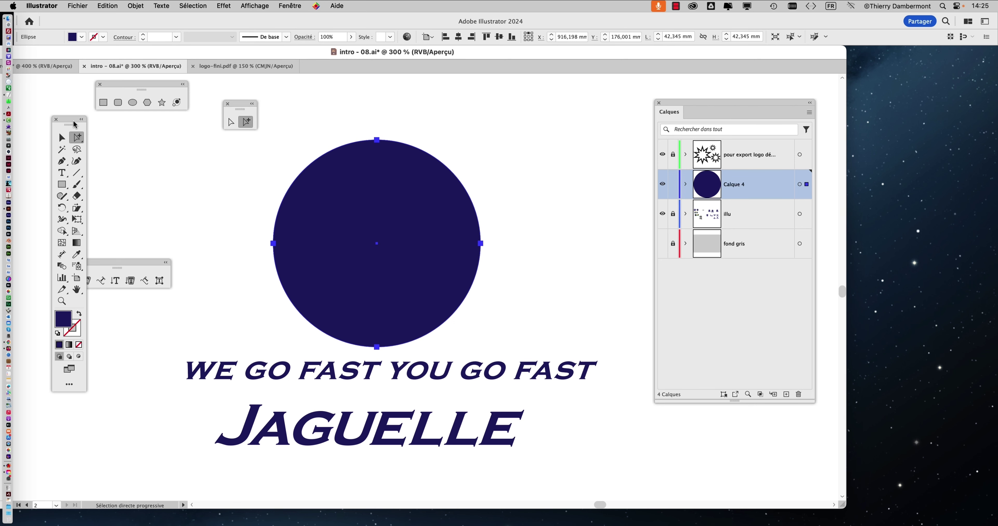
{"action": "left_click_drag", "start_coordinate": [70, 121], "coordinate": [229, 149]}
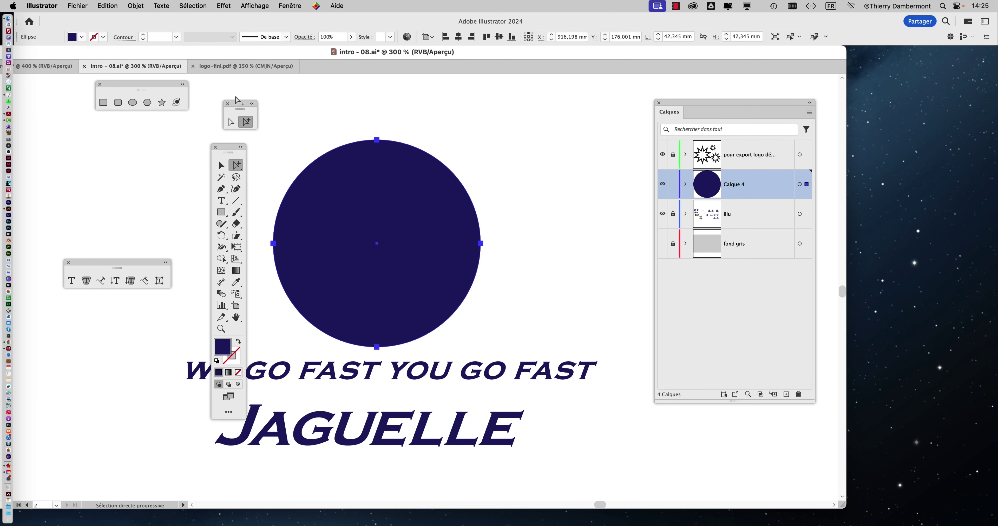
{"action": "left_click_drag", "start_coordinate": [240, 105], "coordinate": [72, 118]}
{"action": "left_click_drag", "start_coordinate": [223, 149], "coordinate": [233, 56]}
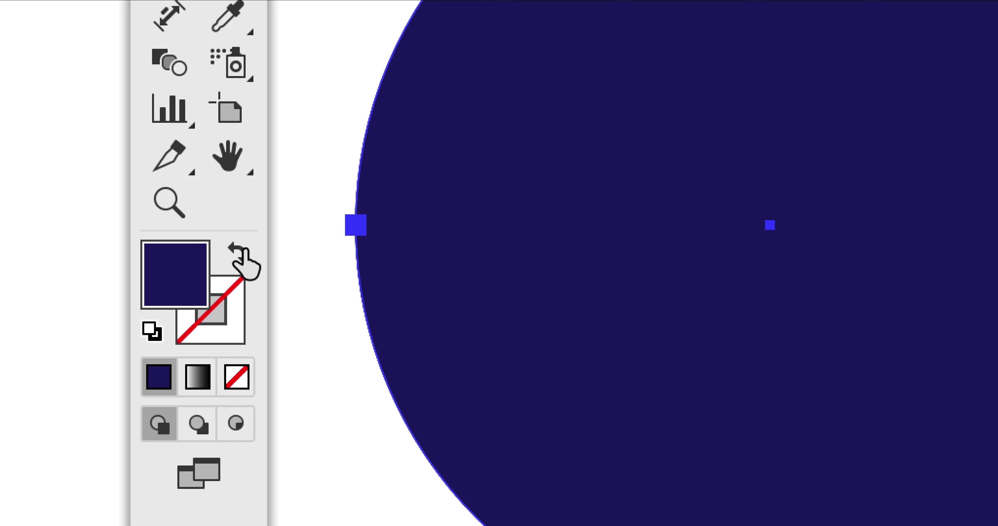
Swap the circle's fill and stroke to a navy outline with no fill, then target Calque 4.
{"action": "left_click", "coordinate": [239, 252]}
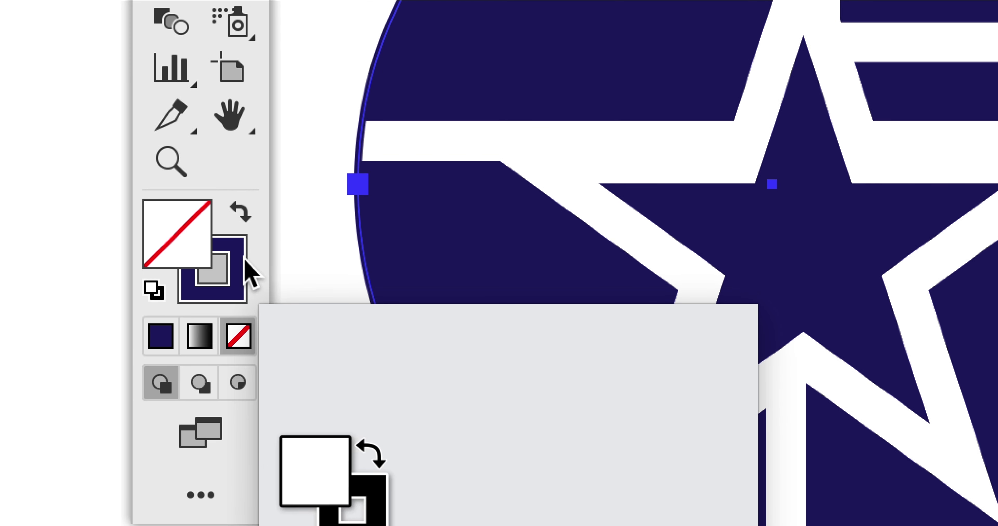
{"action": "left_click", "coordinate": [243, 268]}
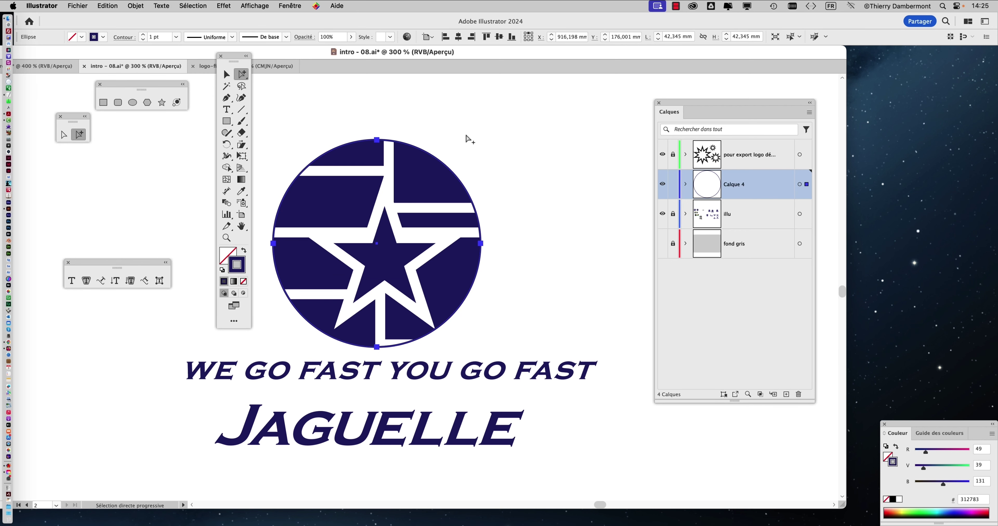
{"action": "left_click", "coordinate": [469, 140]}
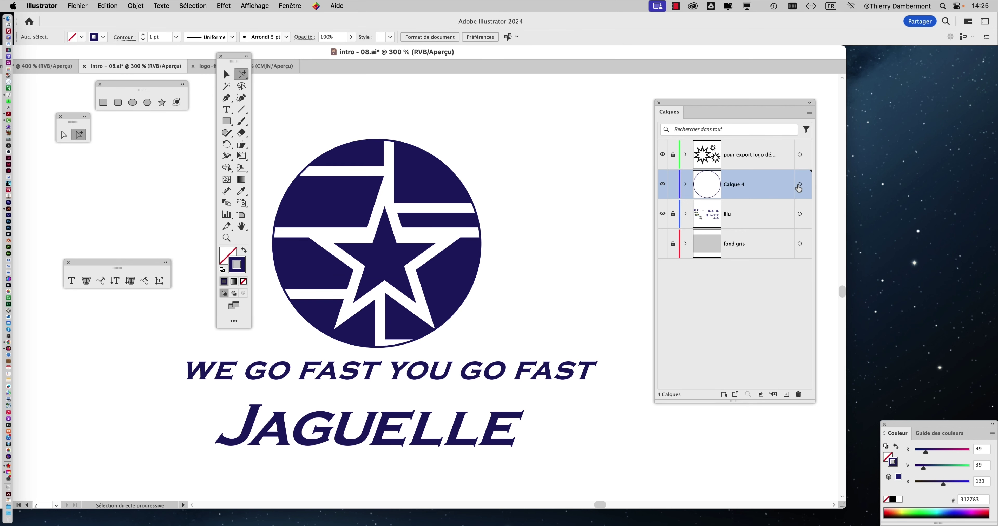
{"action": "left_click", "coordinate": [798, 185]}
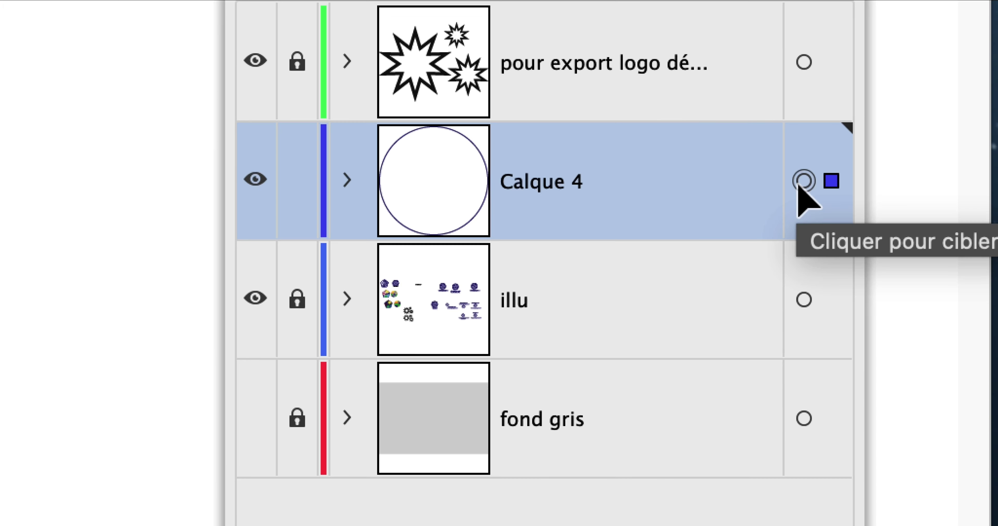
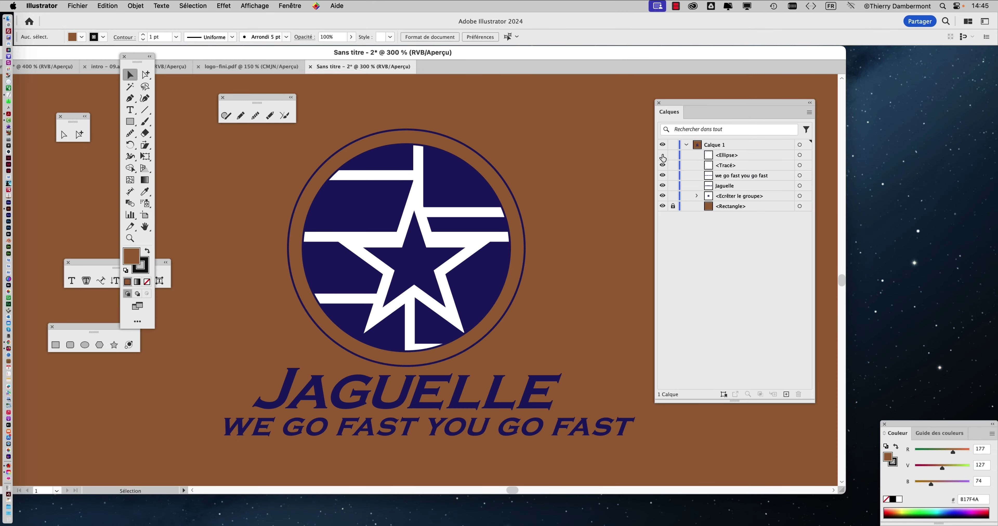
Hide the Ellipse layer and marquee-select the outer ring and star group.
{"action": "left_click", "coordinate": [662, 158]}
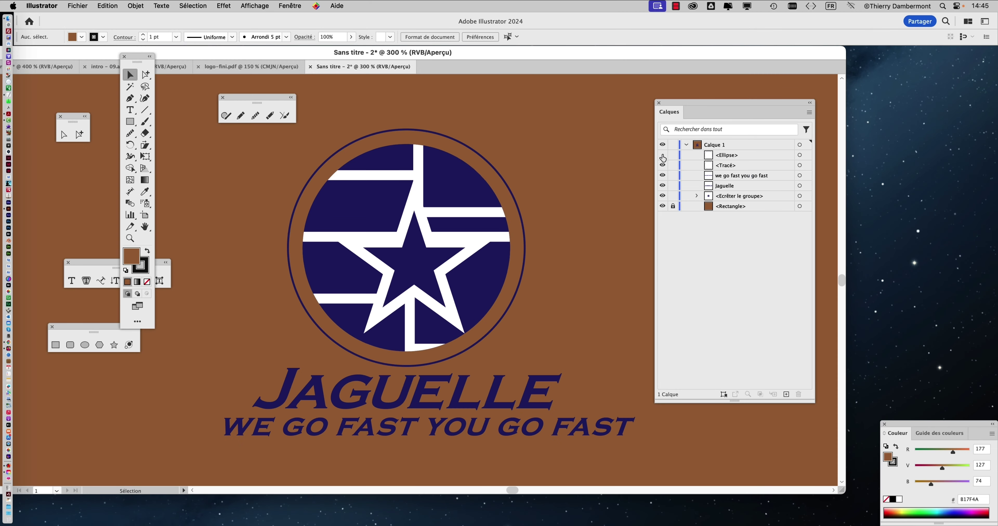
{"action": "scroll", "coordinate": [236, 197], "scroll_direction": "down", "scroll_amount": 1}
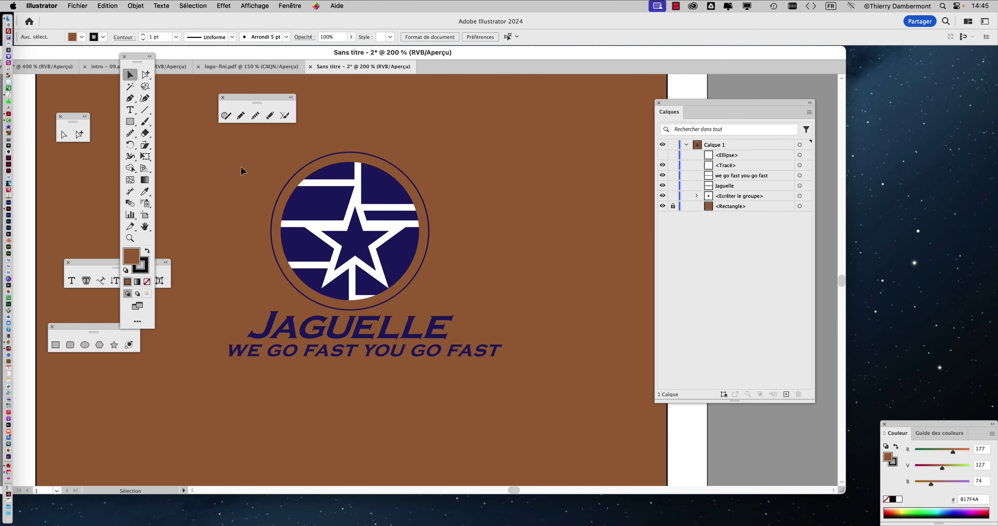
{"action": "left_click_drag", "start_coordinate": [241, 164], "coordinate": [491, 283]}
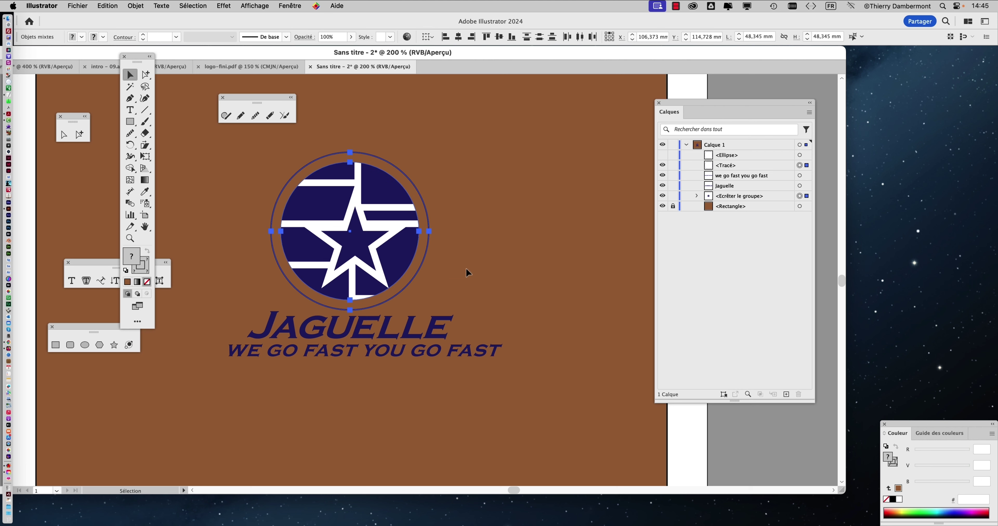
{"action": "scroll", "coordinate": [459, 266], "scroll_direction": "up", "scroll_amount": 1}
{"action": "mouse_move", "coordinate": [294, 218]}
{"action": "left_mouse_down"}
{"action": "mouse_move", "coordinate": [329, 215]}
{"action": "mouse_move", "coordinate": [430, 286]}
{"action": "mouse_move", "coordinate": [426, 278]}
{"action": "left_mouse_up"}
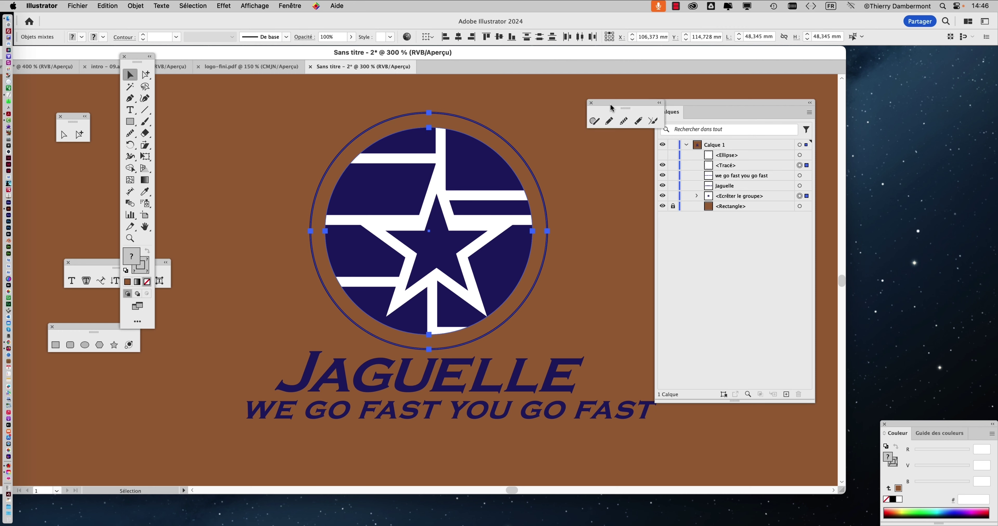
Dock the brush panel beside the Layers panel, then reselect the ring and star group.
{"action": "left_click_drag", "start_coordinate": [243, 94], "coordinate": [679, 101]}
{"action": "left_click", "coordinate": [307, 112]}
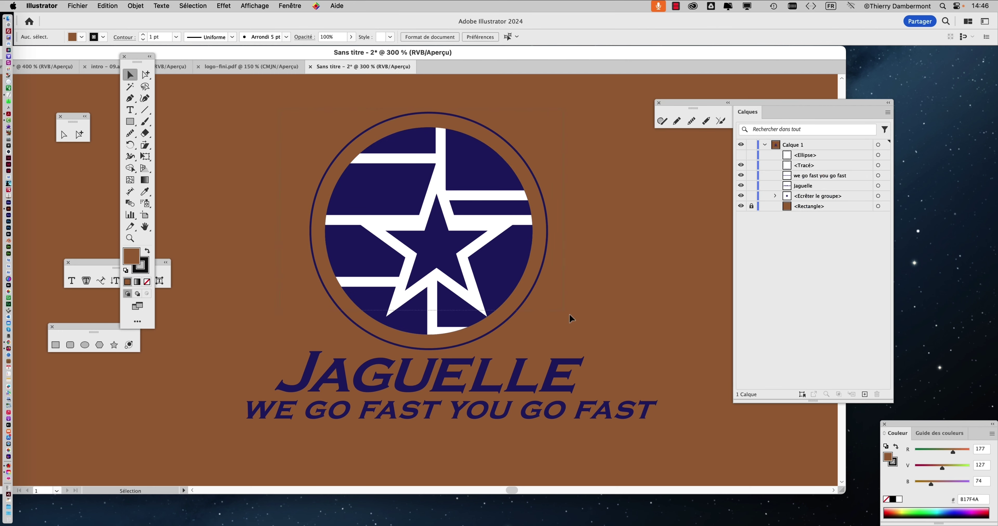
{"action": "key", "text": "super+z"}
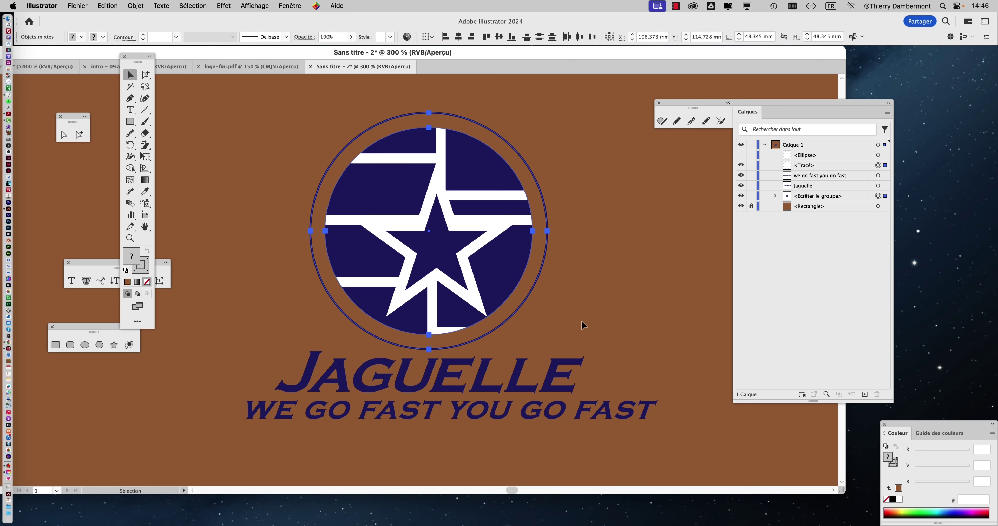
Save As 'logo finalisation - 01.ai', accepting the Illustrator 2020 format options.
{"action": "left_click", "coordinate": [78, 6]}
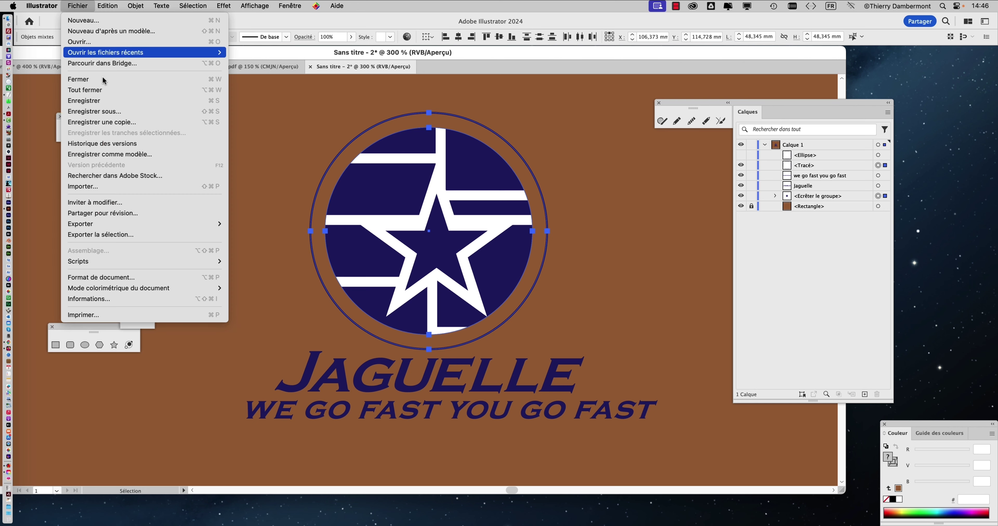
{"action": "left_click", "coordinate": [112, 111]}
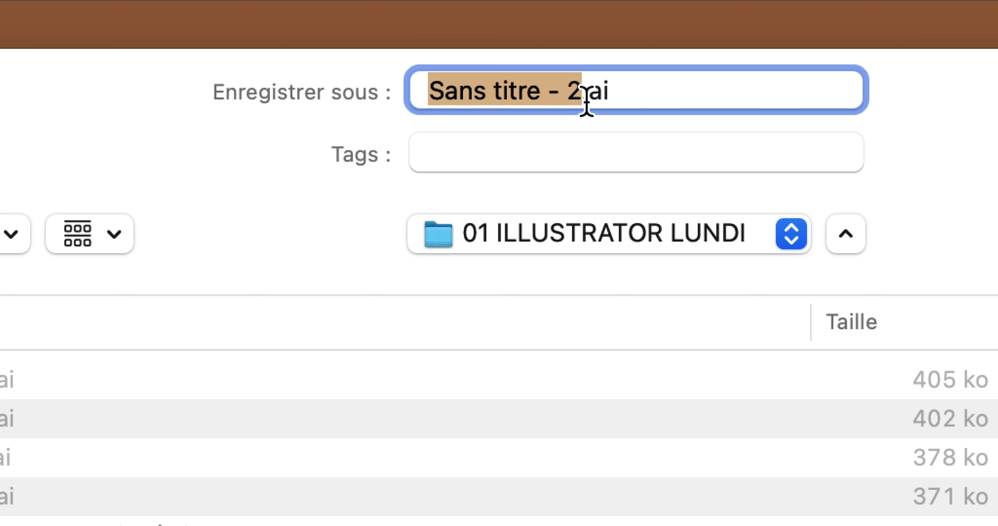
{"action": "type", "text": "logo"}
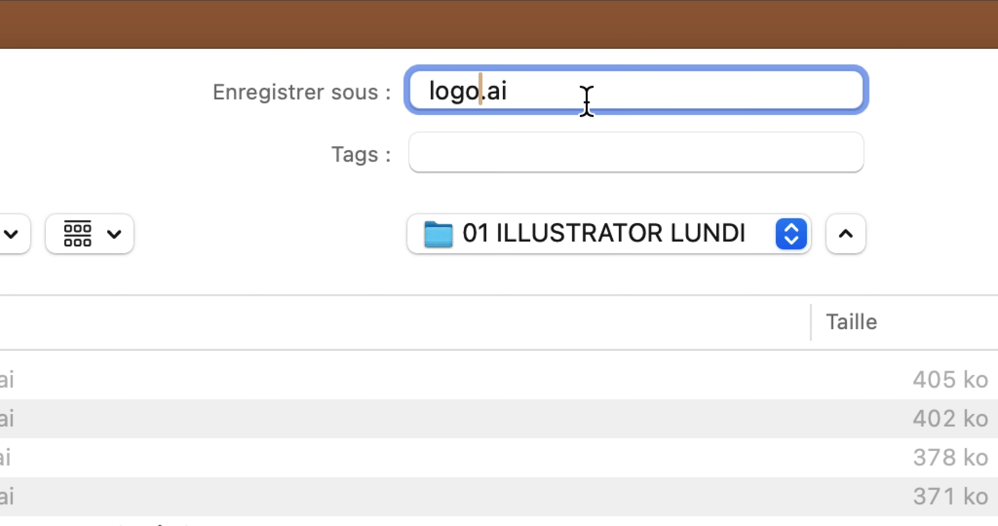
{"action": "type", "text": " finalis"}
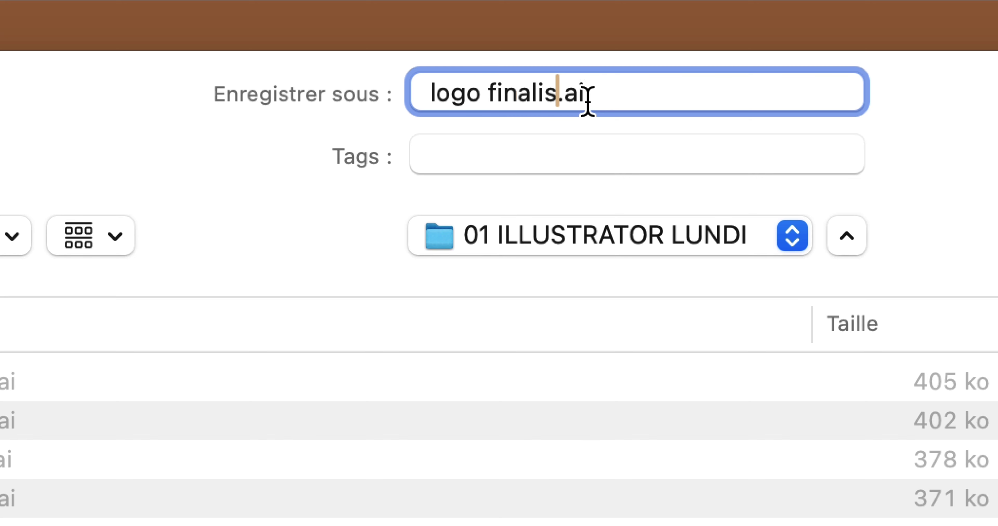
{"action": "type", "text": "ation - 01"}
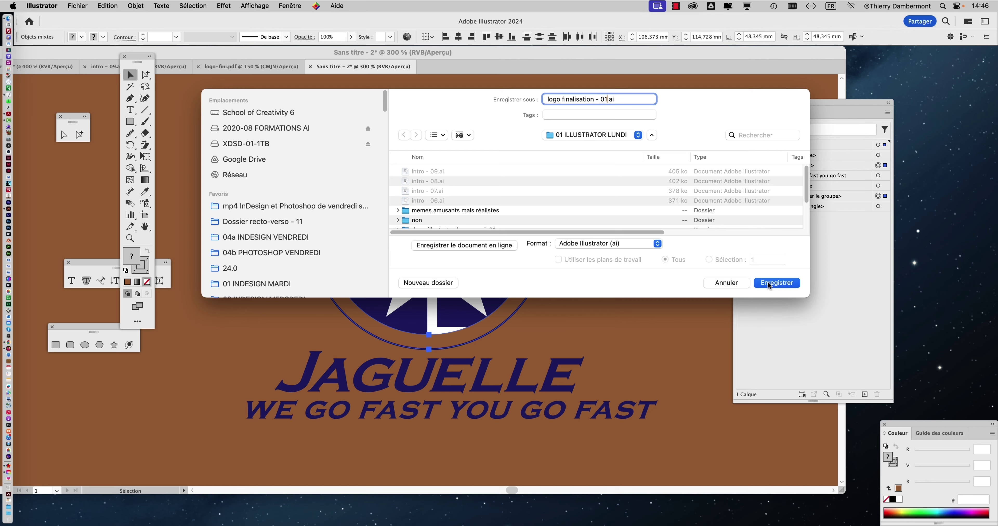
{"action": "left_click", "coordinate": [769, 285]}
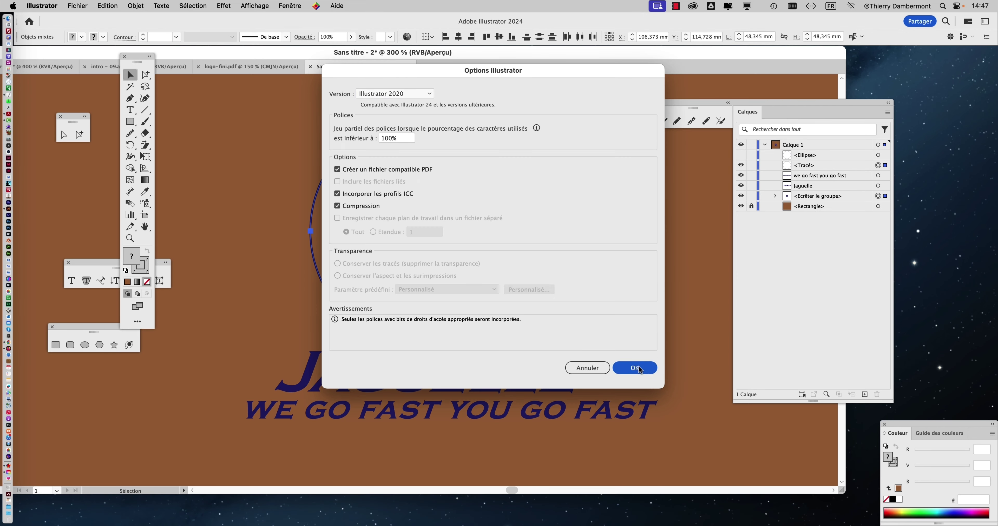
{"action": "left_click", "coordinate": [640, 371]}
{"action": "left_click", "coordinate": [448, 53]}
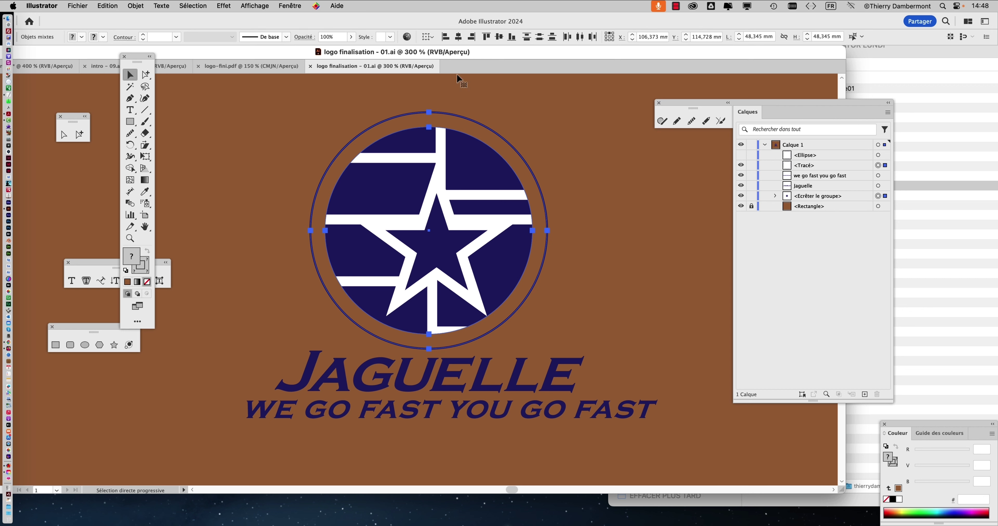
Reselect the ring and star emblem, recentre the view, and bring up the Object menu.
{"action": "left_click", "coordinate": [569, 183]}
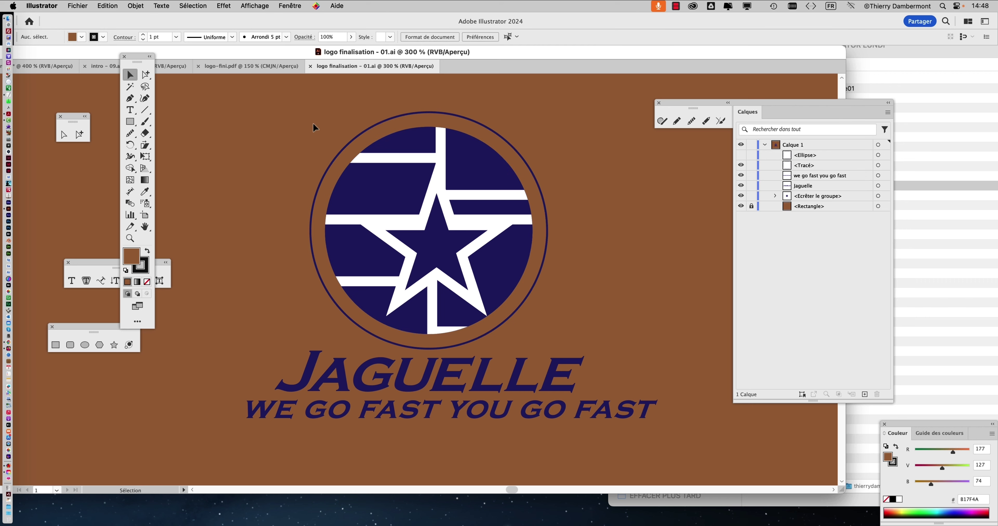
{"action": "key", "text": "super+z"}
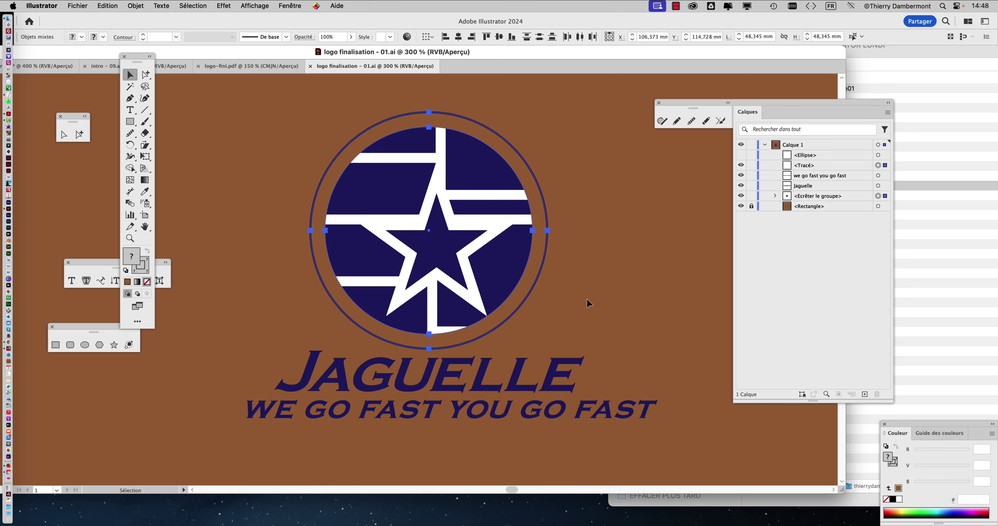
{"action": "scroll", "coordinate": [451, 254], "scroll_direction": "down", "scroll_amount": 2}
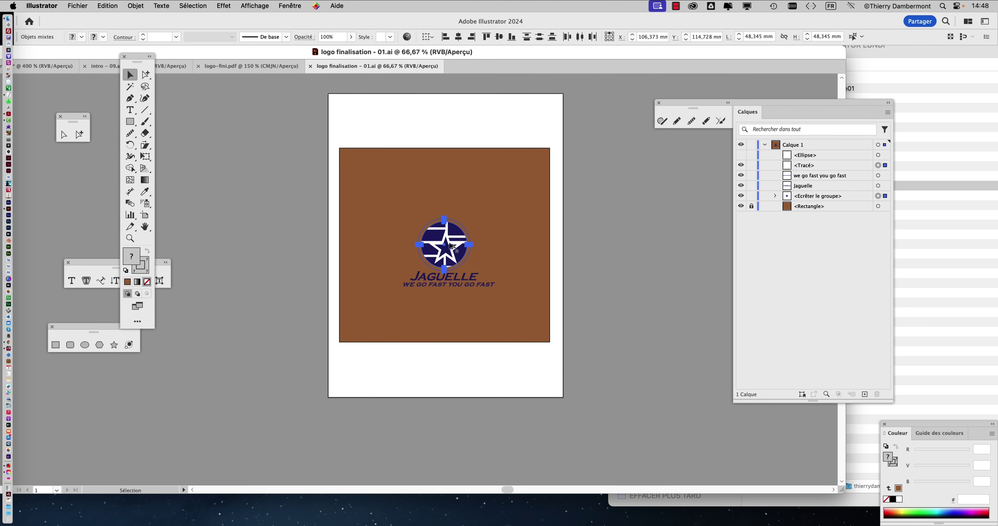
{"action": "scroll", "coordinate": [450, 254], "scroll_direction": "up", "scroll_amount": 1}
{"action": "scroll", "coordinate": [450, 251], "scroll_direction": "up", "scroll_amount": 1}
{"action": "scroll", "coordinate": [451, 247], "scroll_direction": "up", "scroll_amount": 2}
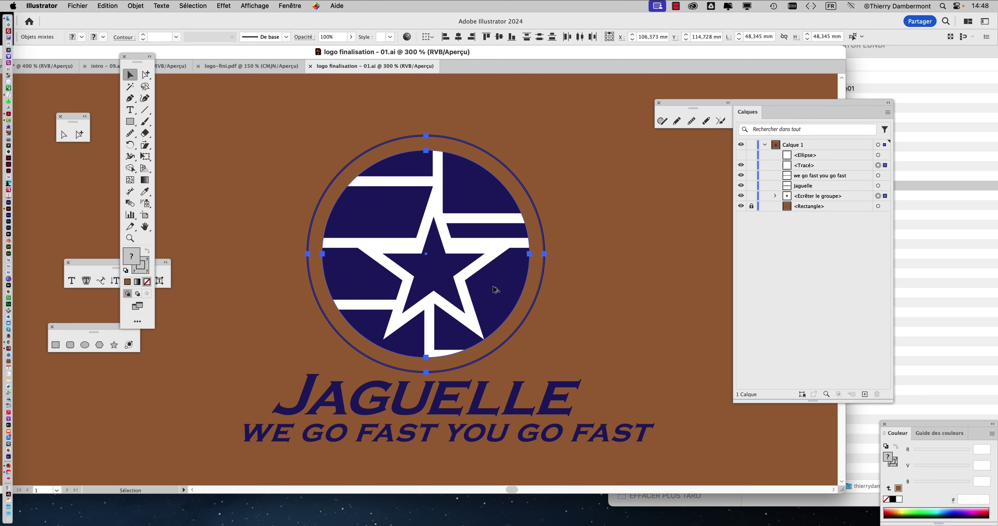
{"action": "left_click_drag", "start_coordinate": [370, 225], "coordinate": [287, 224]}
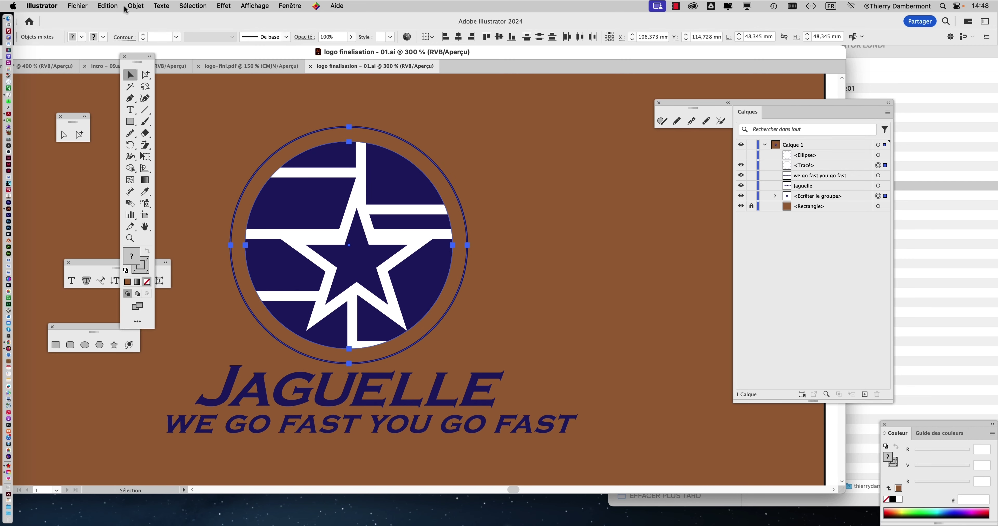
{"action": "left_click", "coordinate": [135, 6]}
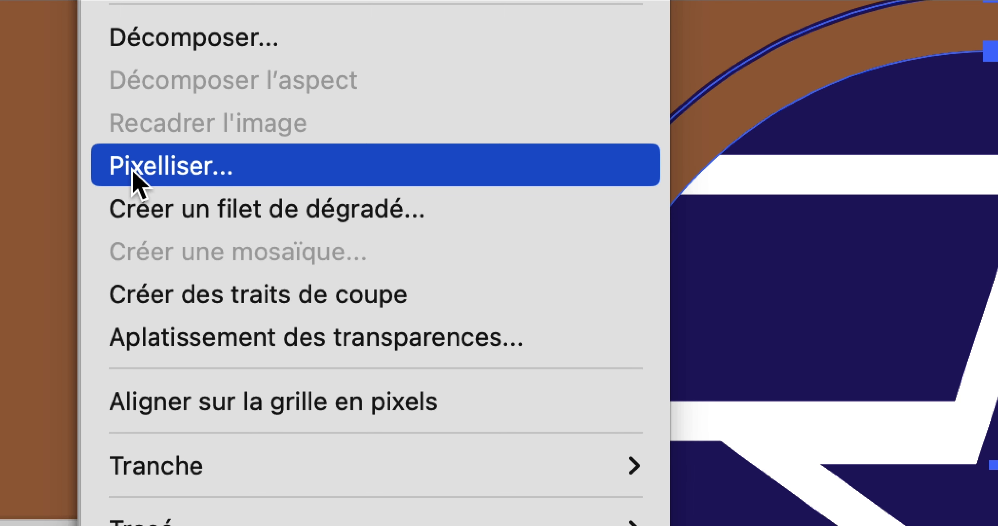
Start rasterizing the emblem with a custom resolution of 600 ppi.
{"action": "left_click", "coordinate": [133, 174]}
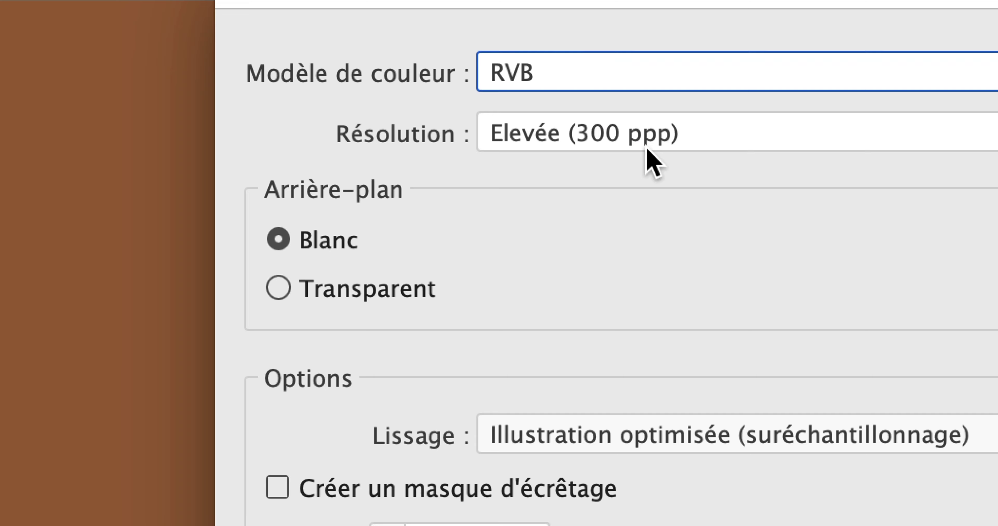
{"action": "left_click", "coordinate": [646, 147]}
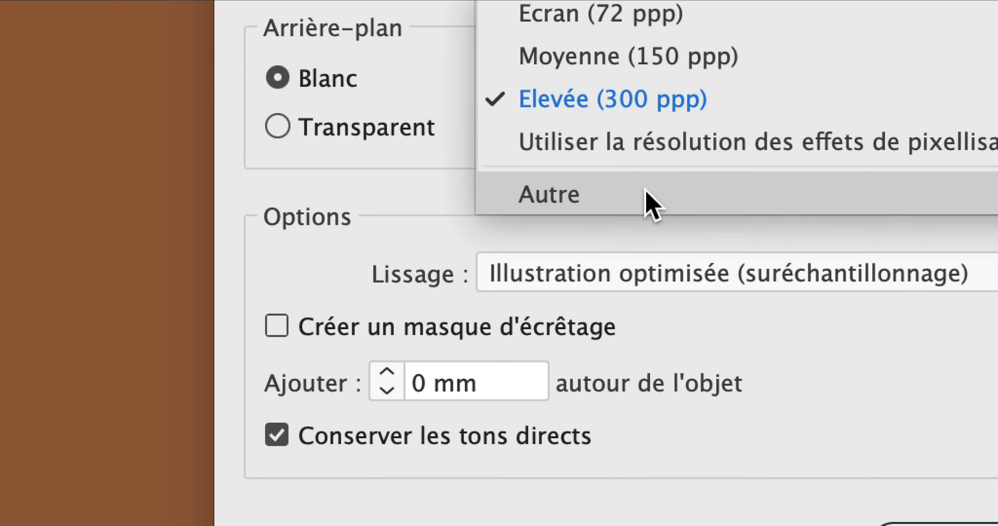
{"action": "left_click", "coordinate": [645, 189]}
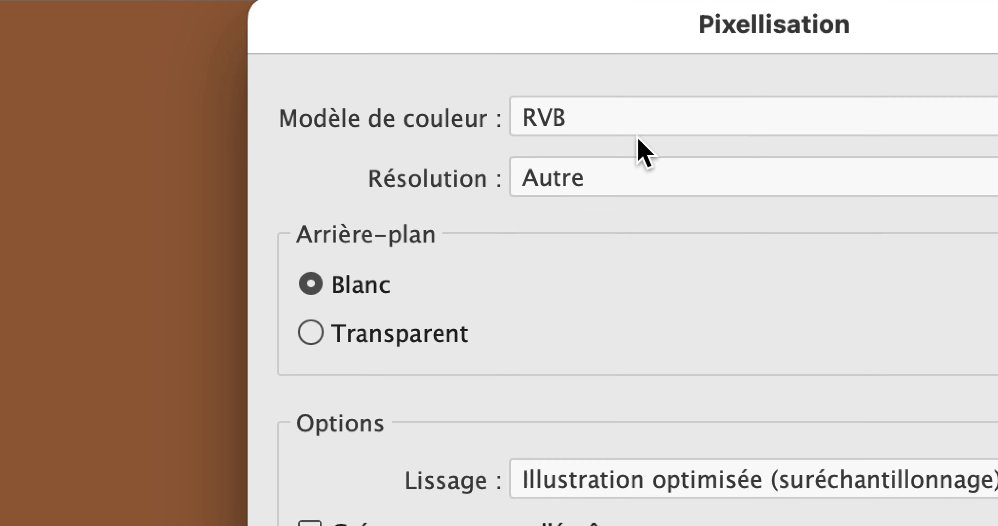
{"action": "left_click", "coordinate": [639, 176]}
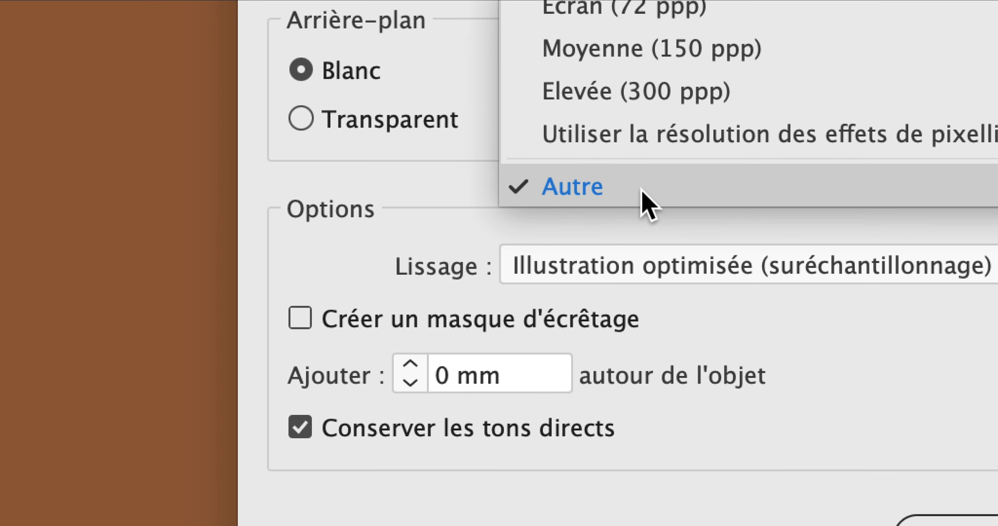
{"action": "left_click", "coordinate": [641, 190]}
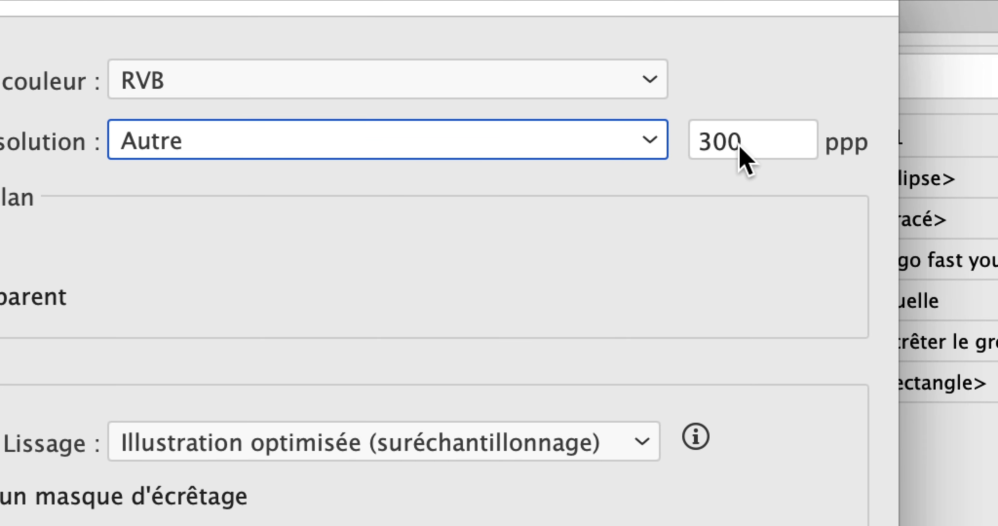
{"action": "left_click", "coordinate": [732, 149]}
{"action": "left_click_drag", "start_coordinate": [732, 149], "coordinate": [721, 149]}
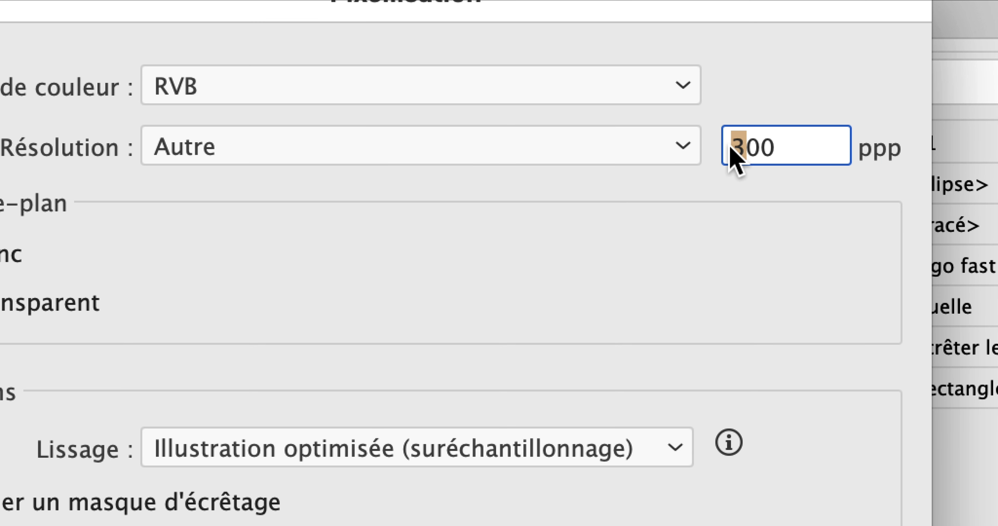
{"action": "type", "text": "6"}
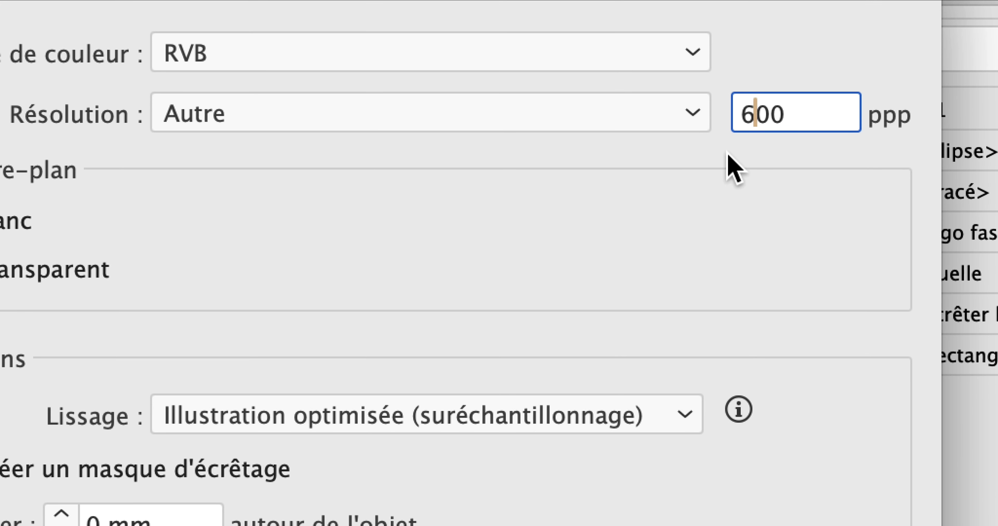
{"action": "key", "text": "Tab"}
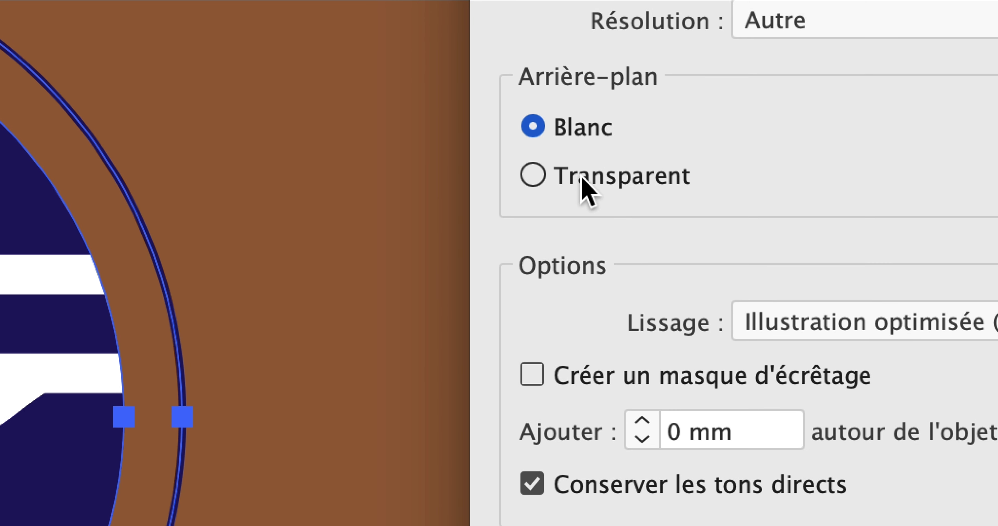
Set a transparent background and RGB colour model, then confirm the rasterisation.
{"action": "left_click", "coordinate": [581, 176]}
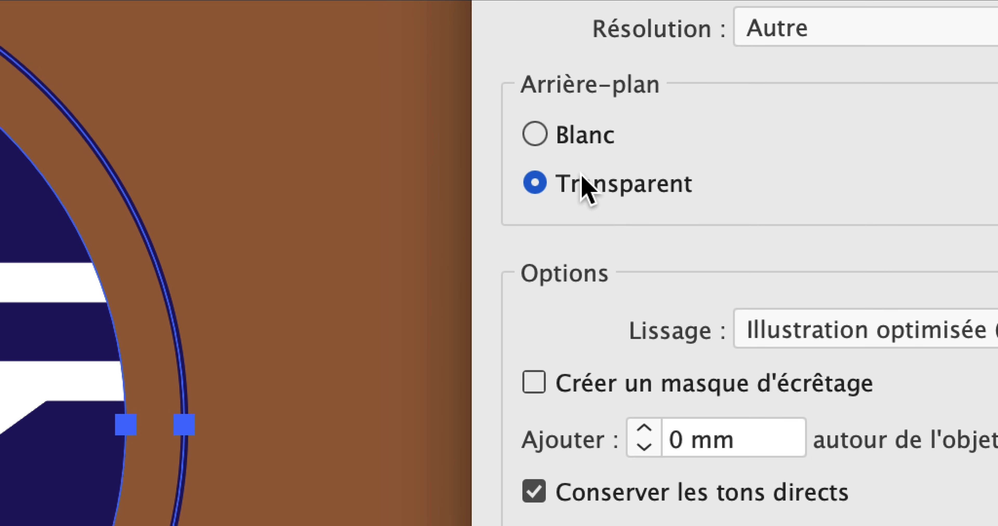
{"action": "left_click", "coordinate": [581, 136]}
{"action": "left_click", "coordinate": [581, 184]}
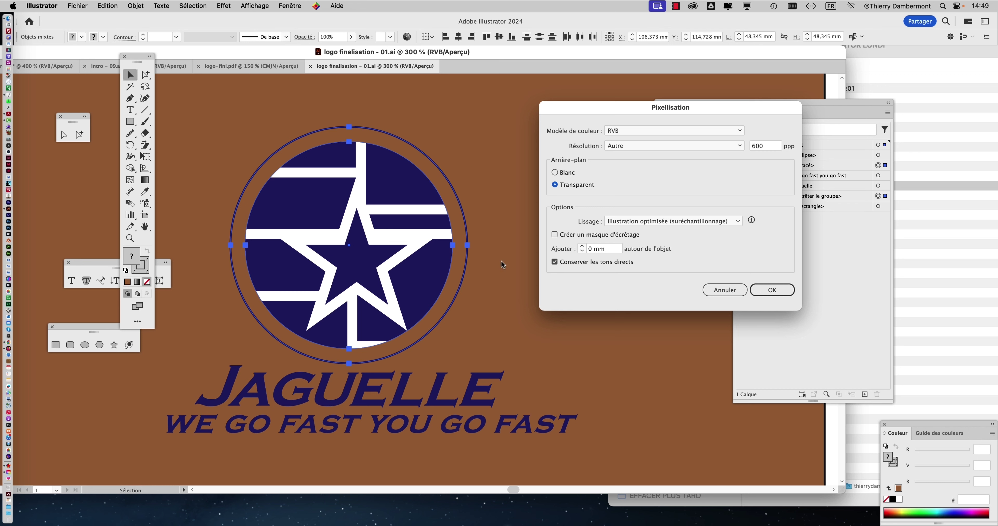
{"action": "left_click_drag", "start_coordinate": [672, 111], "coordinate": [602, 83]}
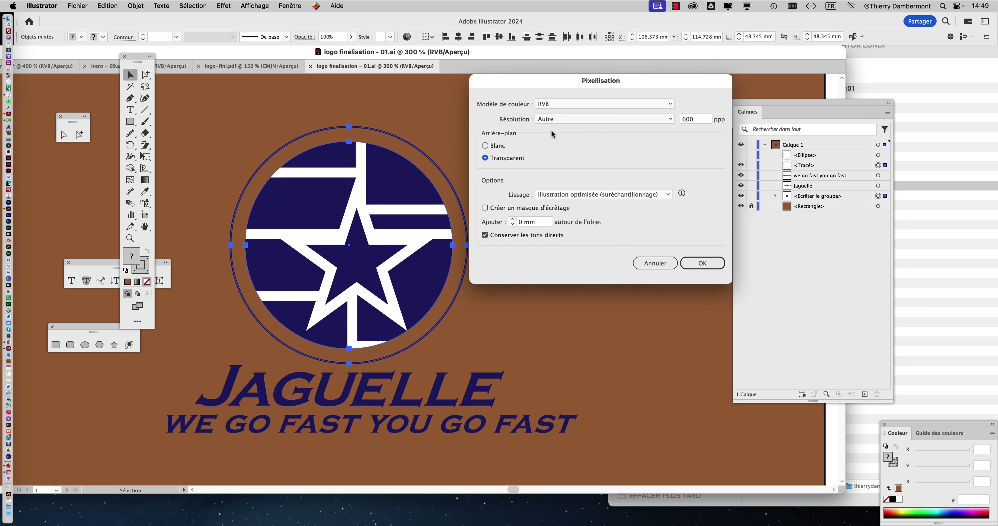
{"action": "left_click", "coordinate": [560, 104]}
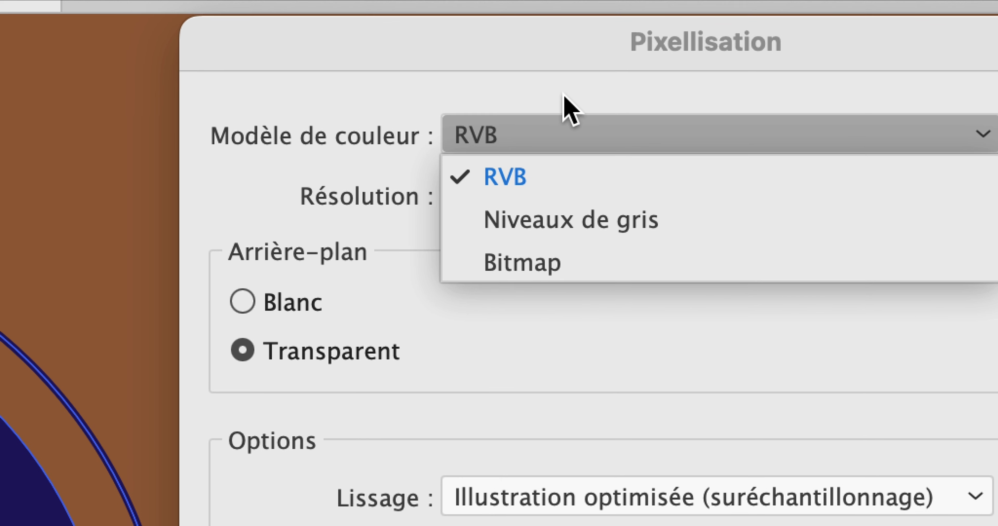
{"action": "left_click", "coordinate": [566, 108]}
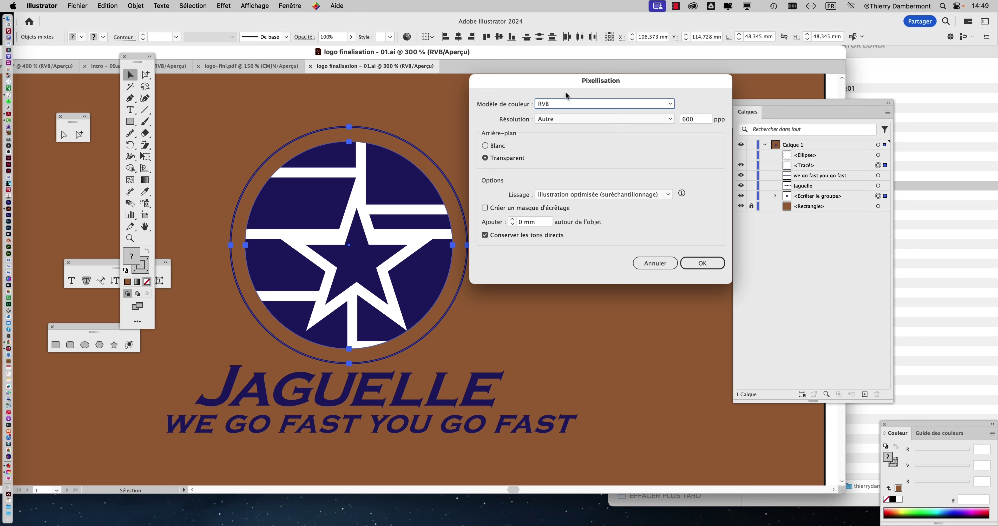
{"action": "left_click", "coordinate": [693, 260]}
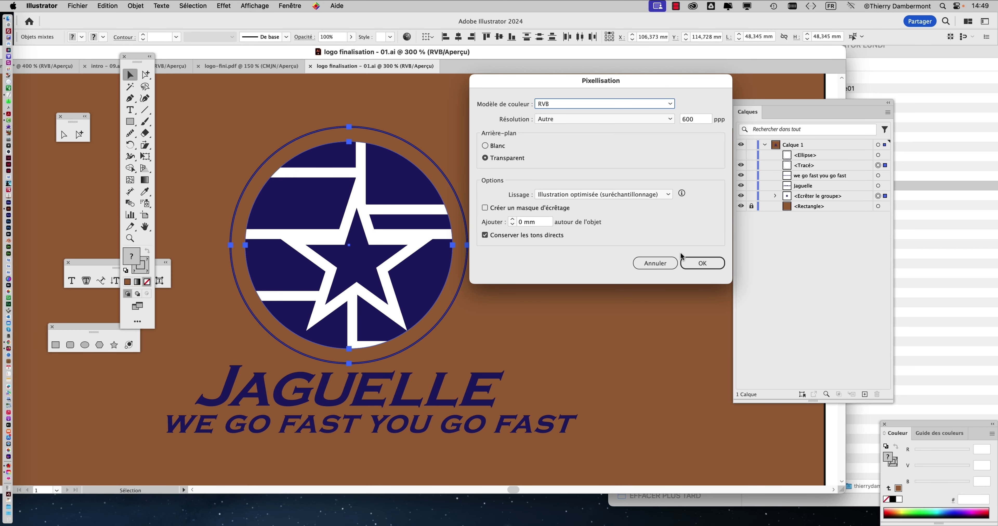
{"action": "left_click", "coordinate": [693, 262]}
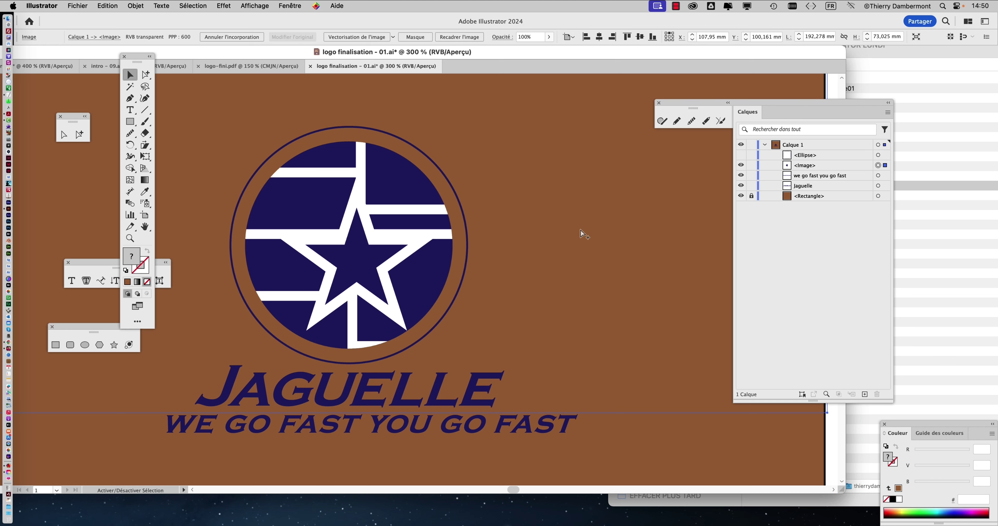
{"action": "scroll", "coordinate": [347, 160], "scroll_direction": "up", "scroll_amount": 1}
{"action": "scroll", "coordinate": [348, 159], "scroll_direction": "up", "scroll_amount": 3}
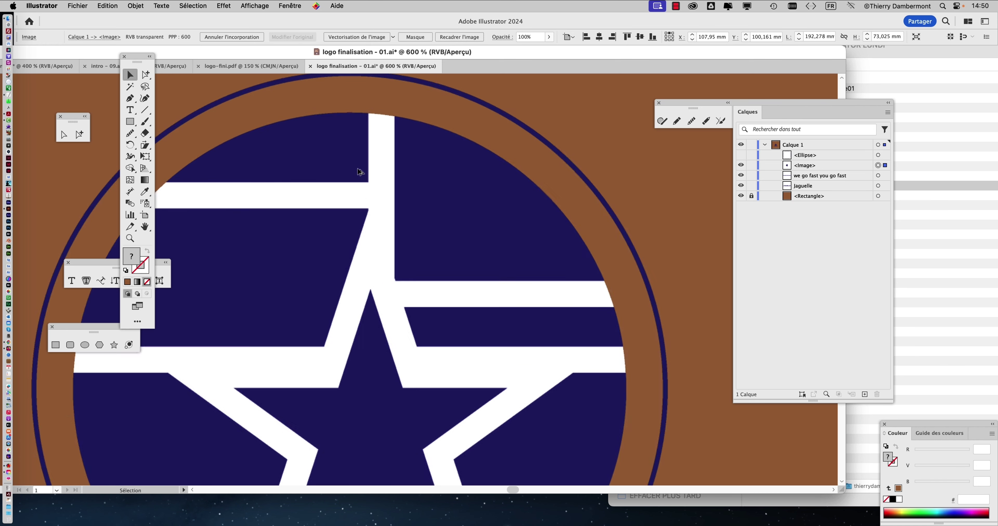
{"action": "scroll", "coordinate": [347, 160], "scroll_direction": "up", "scroll_amount": 4}
{"action": "mouse_move", "coordinate": [364, 209]}
{"action": "left_mouse_down"}
{"action": "mouse_move", "coordinate": [409, 262]}
{"action": "mouse_move", "coordinate": [459, 271]}
{"action": "mouse_move", "coordinate": [485, 205]}
{"action": "mouse_move", "coordinate": [552, 235]}
{"action": "left_mouse_up"}
{"action": "scroll", "coordinate": [561, 187], "scroll_direction": "up", "scroll_amount": 1}
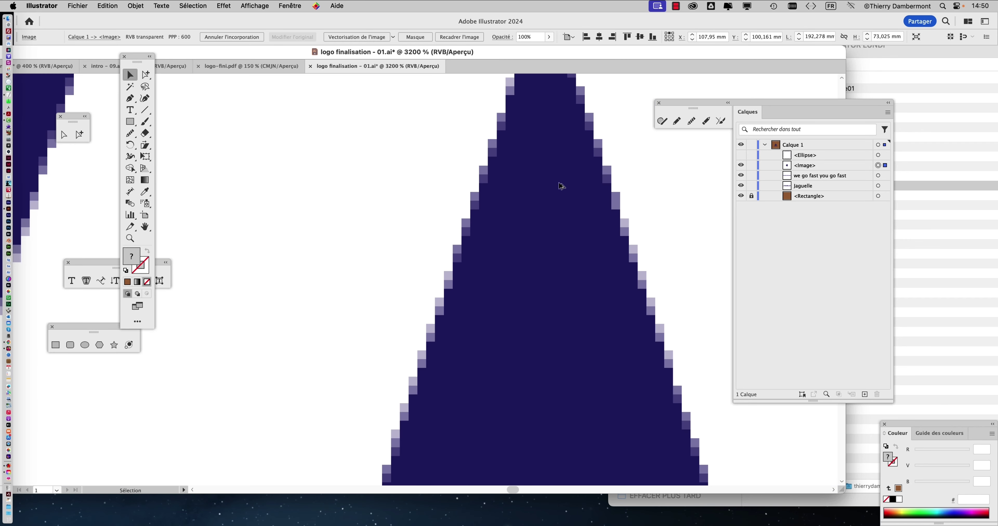
{"action": "scroll", "coordinate": [561, 187], "scroll_direction": "down", "scroll_amount": 1}
{"action": "scroll", "coordinate": [557, 189], "scroll_direction": "down", "scroll_amount": 1}
{"action": "scroll", "coordinate": [548, 197], "scroll_direction": "down", "scroll_amount": 1}
{"action": "scroll", "coordinate": [534, 203], "scroll_direction": "down", "scroll_amount": 3}
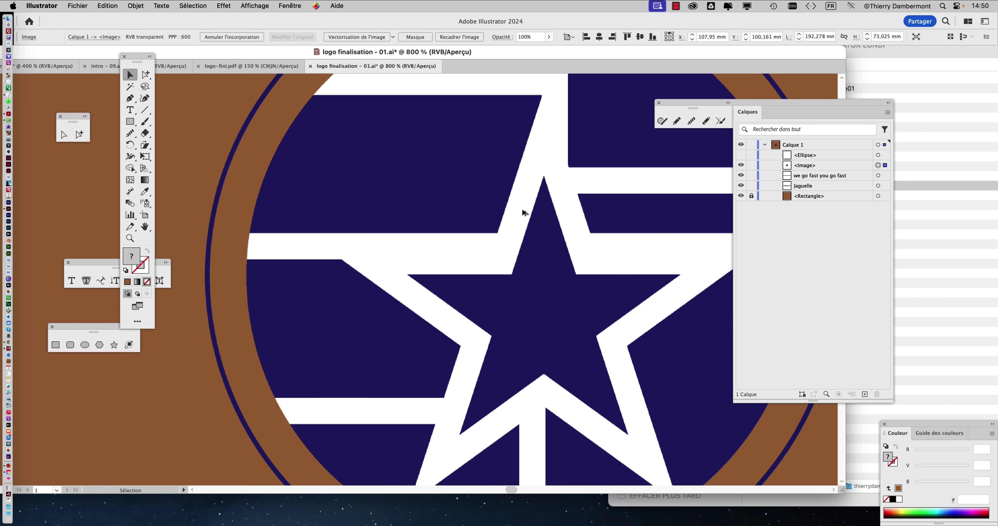
{"action": "scroll", "coordinate": [599, 418], "scroll_direction": "up", "scroll_amount": 4}
{"action": "scroll", "coordinate": [602, 419], "scroll_direction": "up", "scroll_amount": 2}
{"action": "scroll", "coordinate": [601, 416], "scroll_direction": "down", "scroll_amount": 1}
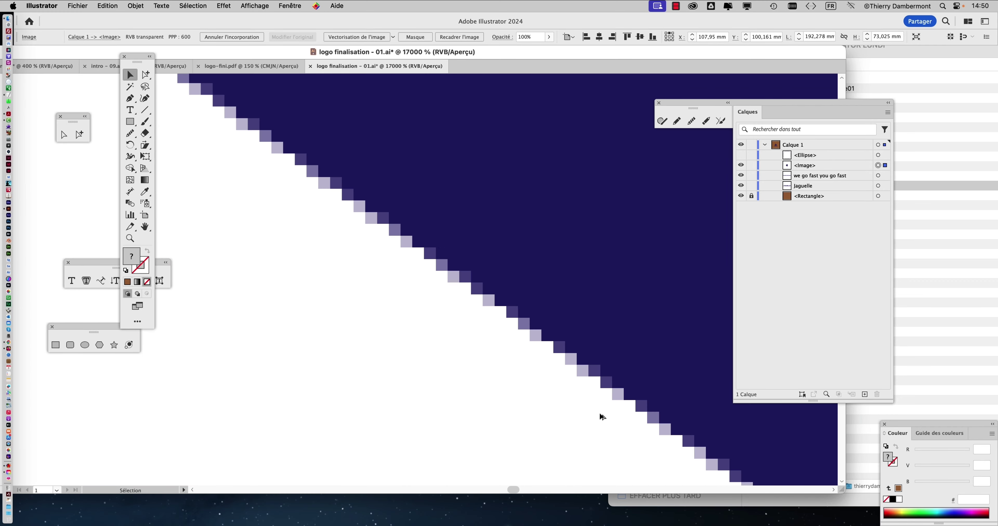
{"action": "scroll", "coordinate": [601, 414], "scroll_direction": "down", "scroll_amount": 2}
{"action": "scroll", "coordinate": [600, 414], "scroll_direction": "down", "scroll_amount": 1}
{"action": "scroll", "coordinate": [600, 414], "scroll_direction": "down", "scroll_amount": 1}
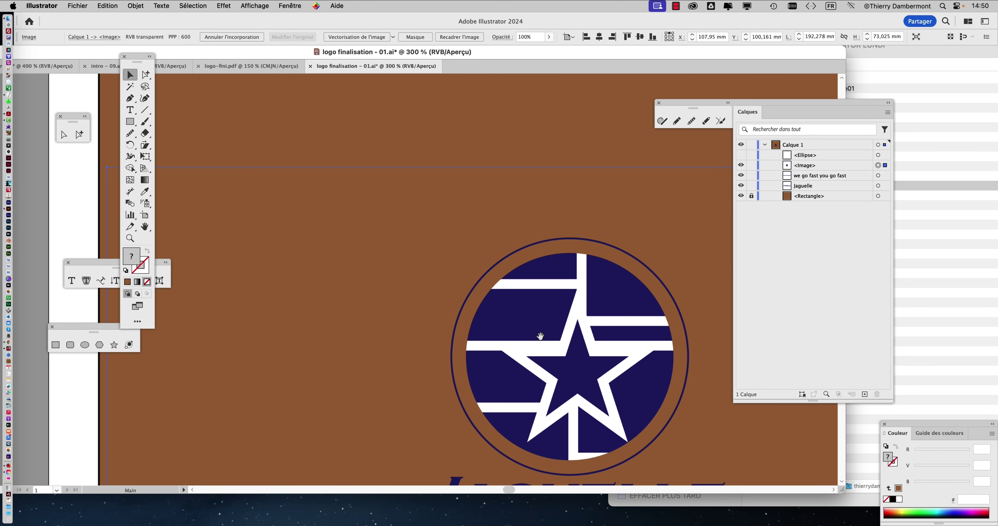
{"action": "scroll", "coordinate": [542, 339], "scroll_direction": "down", "scroll_amount": 2}
{"action": "scroll", "coordinate": [488, 232], "scroll_direction": "down", "scroll_amount": 1}
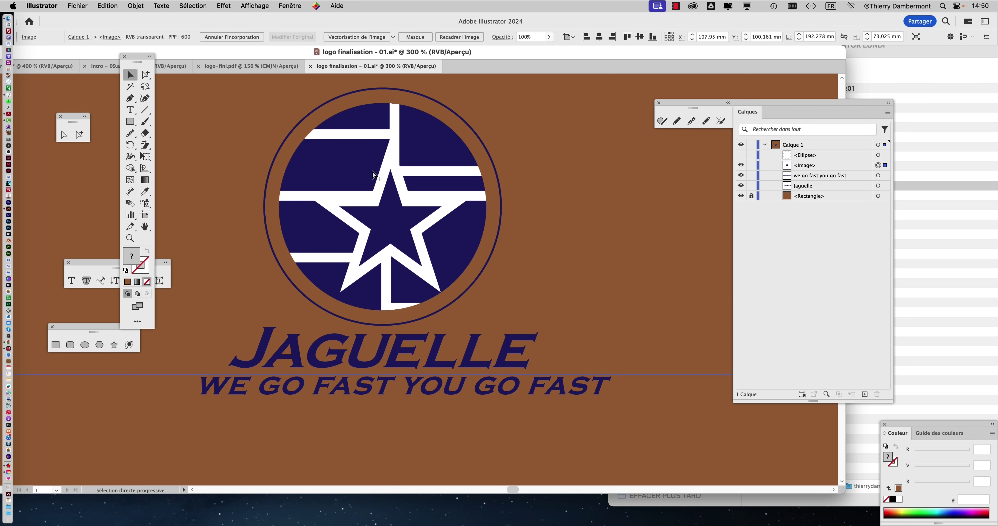
{"action": "key", "text": "ctrl+y"}
{"action": "scroll", "coordinate": [411, 209], "scroll_direction": "down", "scroll_amount": 1}
{"action": "scroll", "coordinate": [411, 209], "scroll_direction": "down", "scroll_amount": 2}
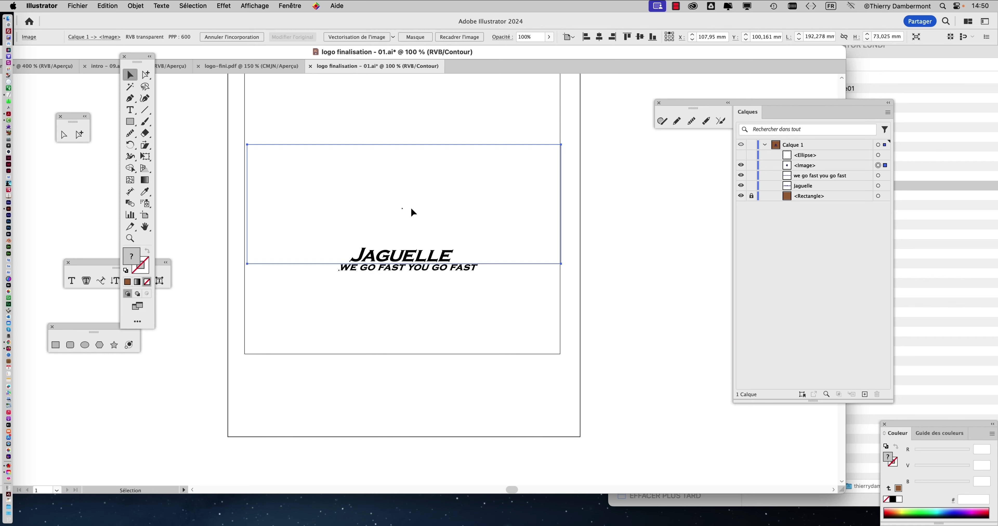
{"action": "scroll", "coordinate": [411, 209], "scroll_direction": "down", "scroll_amount": 1}
{"action": "key", "text": "ctrl+y"}
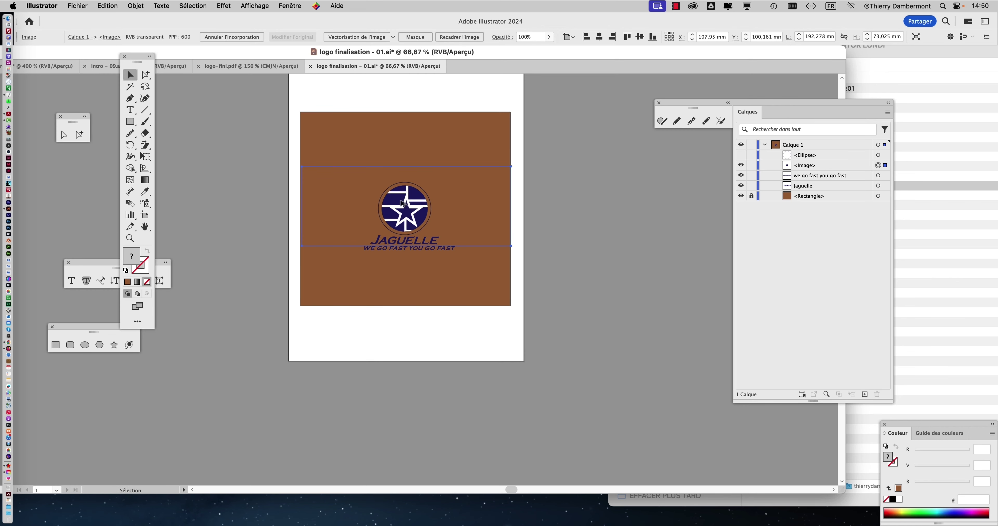
{"action": "scroll", "coordinate": [402, 203], "scroll_direction": "up", "scroll_amount": 2}
{"action": "scroll", "coordinate": [403, 203], "scroll_direction": "up", "scroll_amount": 1}
{"action": "scroll", "coordinate": [402, 203], "scroll_direction": "up", "scroll_amount": 1}
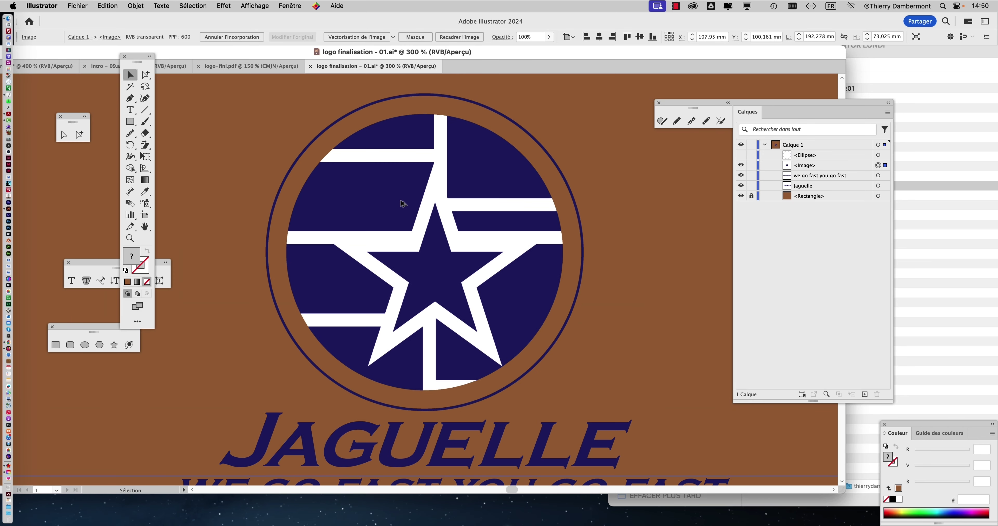
{"action": "scroll", "coordinate": [403, 203], "scroll_direction": "down", "scroll_amount": 1}
{"action": "scroll", "coordinate": [403, 204], "scroll_direction": "down", "scroll_amount": 1}
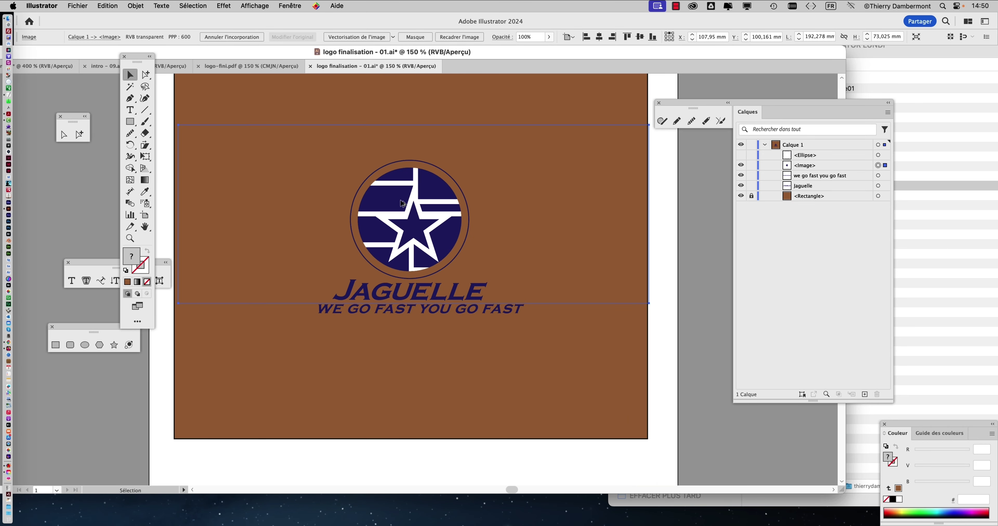
{"action": "scroll", "coordinate": [423, 210], "scroll_direction": "up", "scroll_amount": 2}
{"action": "scroll", "coordinate": [423, 211], "scroll_direction": "up", "scroll_amount": 1}
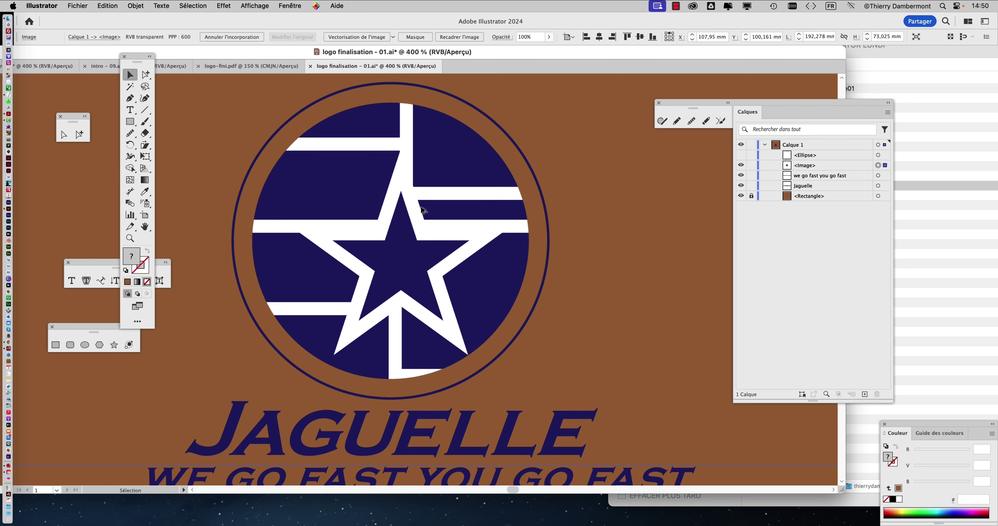
{"action": "scroll", "coordinate": [345, 196], "scroll_direction": "right", "scroll_amount": 3}
{"action": "scroll", "coordinate": [337, 196], "scroll_direction": "up", "scroll_amount": 1}
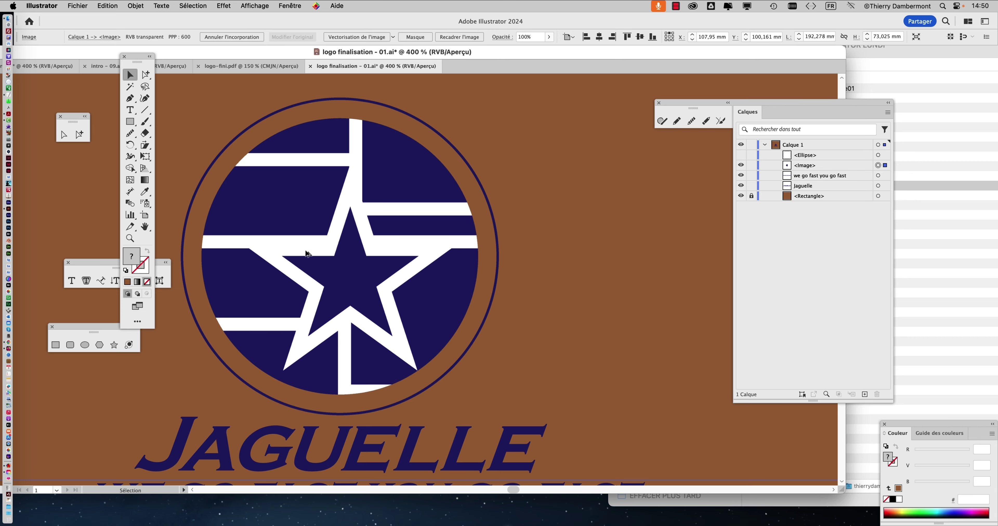
{"action": "scroll", "coordinate": [298, 254], "scroll_direction": "up", "scroll_amount": 2}
{"action": "scroll", "coordinate": [297, 253], "scroll_direction": "down", "scroll_amount": 2}
{"action": "scroll", "coordinate": [297, 254], "scroll_direction": "down", "scroll_amount": 1}
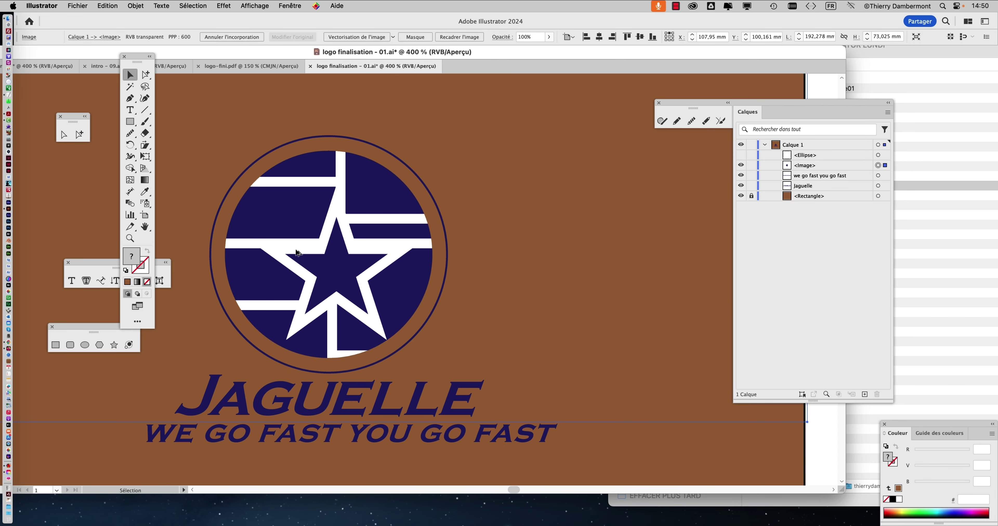
{"action": "scroll", "coordinate": [371, 209], "scroll_direction": "down", "scroll_amount": 2}
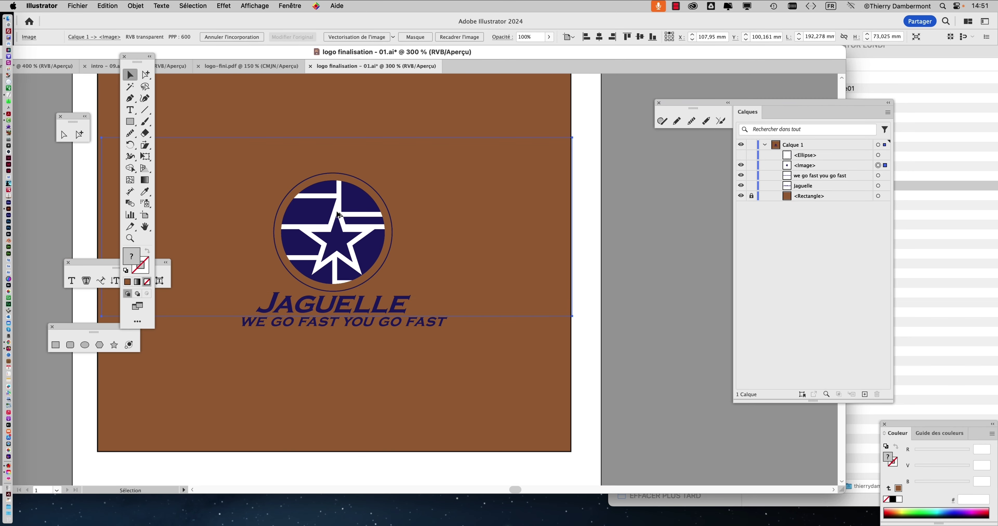
{"action": "scroll", "coordinate": [371, 213], "scroll_direction": "down", "scroll_amount": 1}
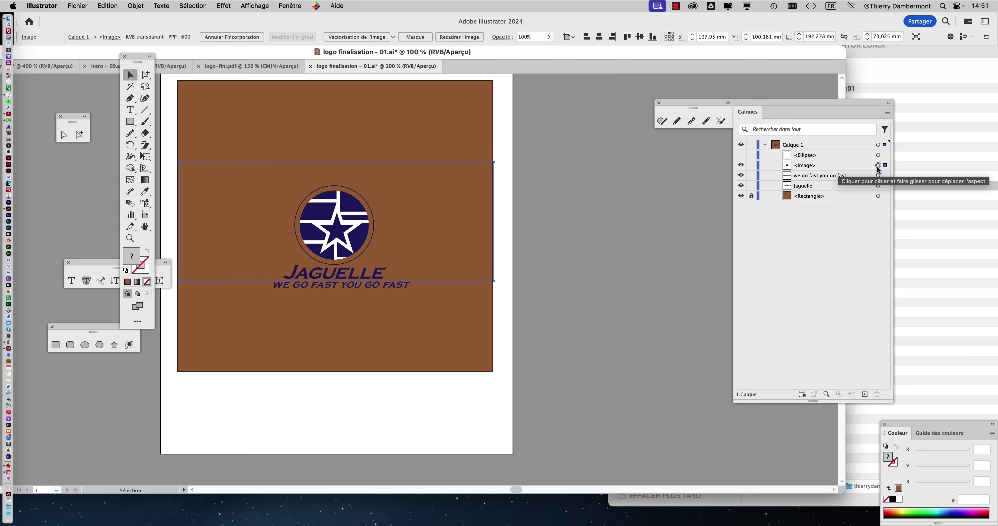
Open the Image Trace panel from the Window menu and place it beside the logo.
{"action": "left_click", "coordinate": [289, 5]}
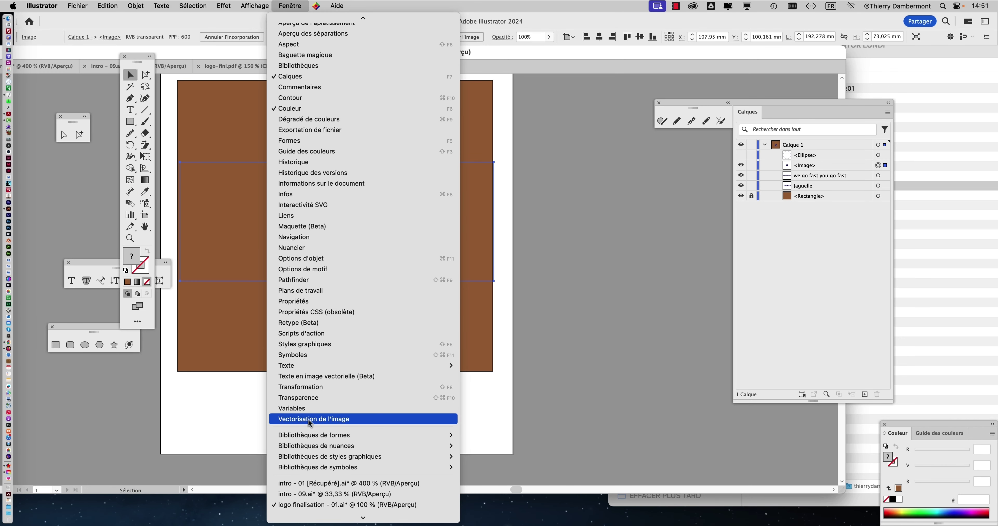
{"action": "left_click", "coordinate": [309, 420]}
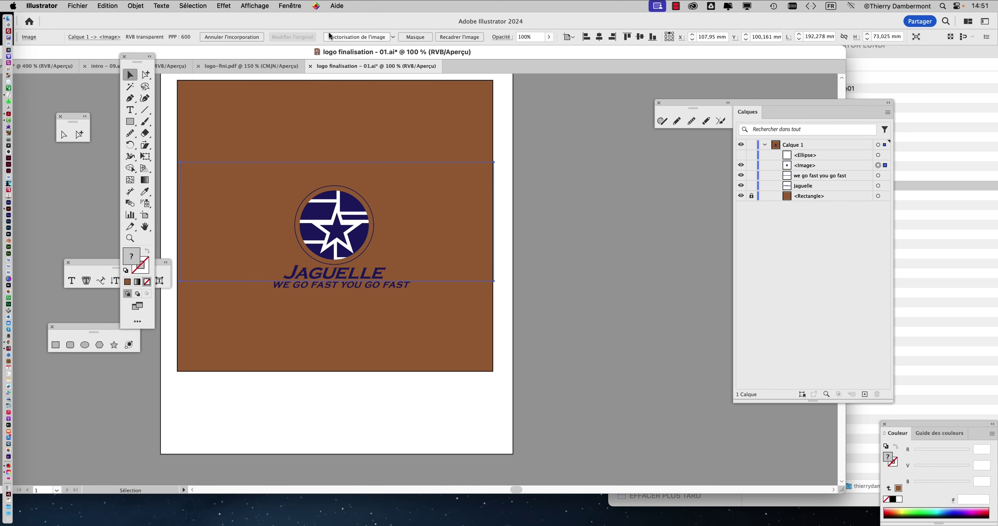
{"action": "left_click", "coordinate": [287, 6]}
{"action": "scroll", "coordinate": [365, 367], "scroll_direction": "down", "scroll_amount": 5}
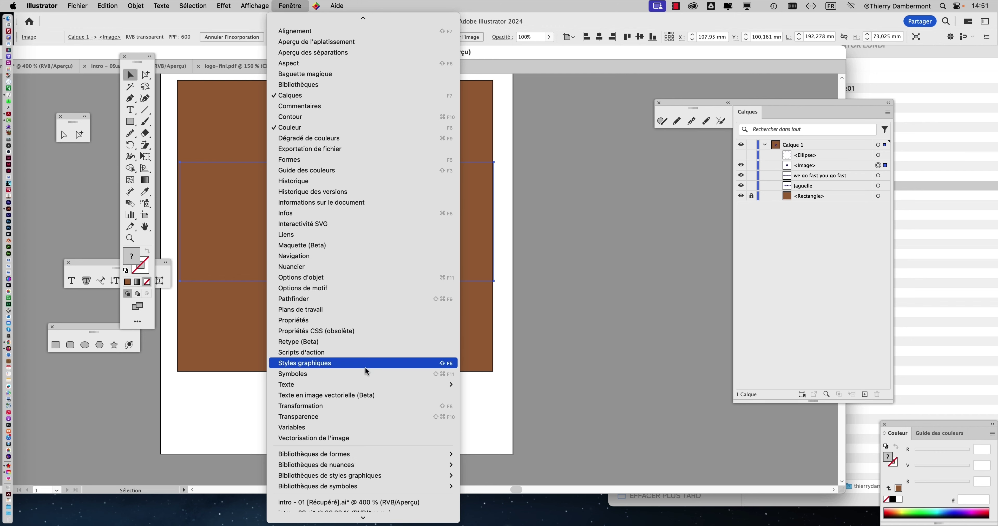
{"action": "left_click", "coordinate": [337, 439]}
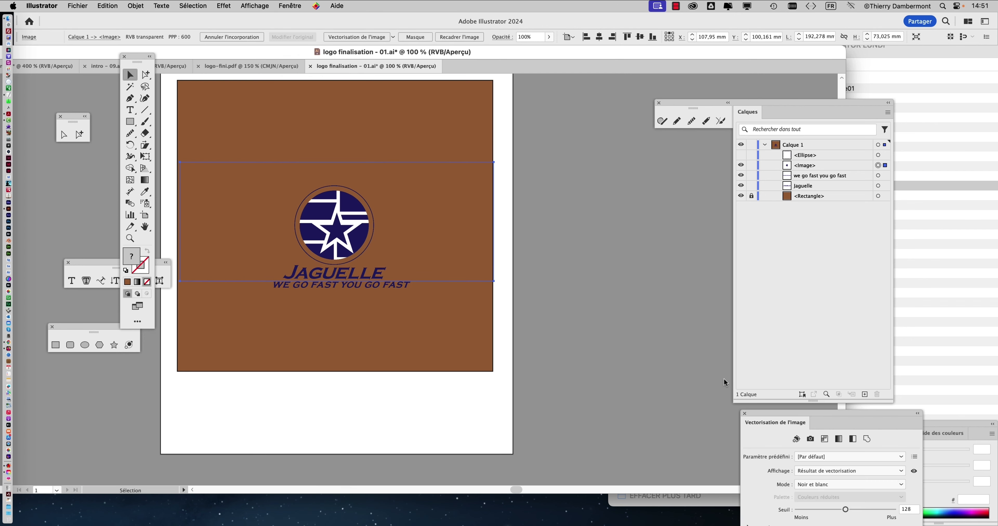
{"action": "left_click_drag", "start_coordinate": [735, 400], "coordinate": [550, 155]}
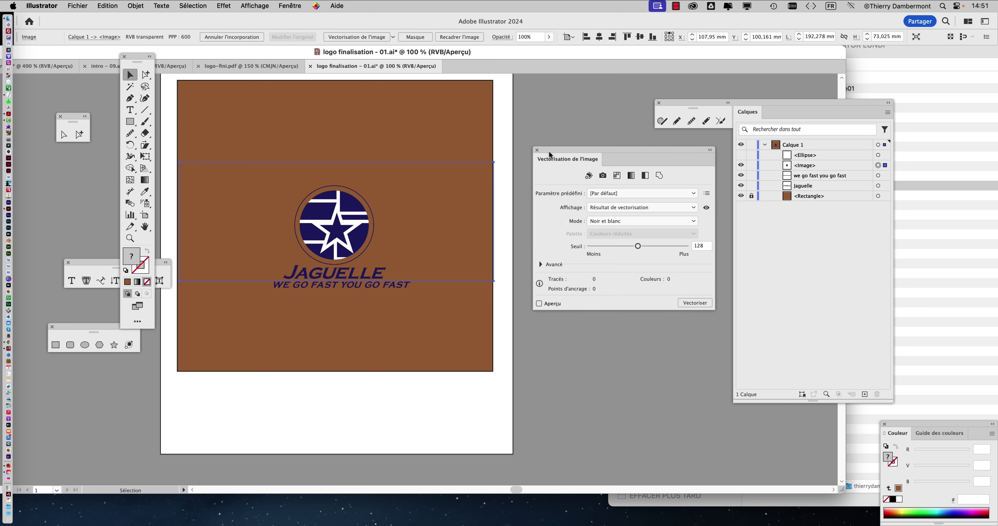
{"action": "left_click_drag", "start_coordinate": [550, 155], "coordinate": [524, 151]}
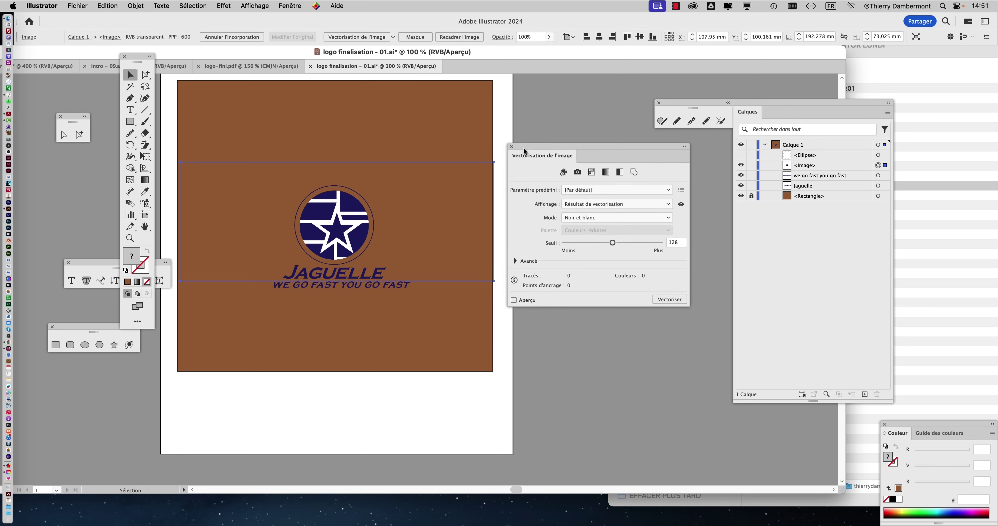
Turn on trace Preview and accept the slow-tracing warning.
{"action": "key", "text": "a"}
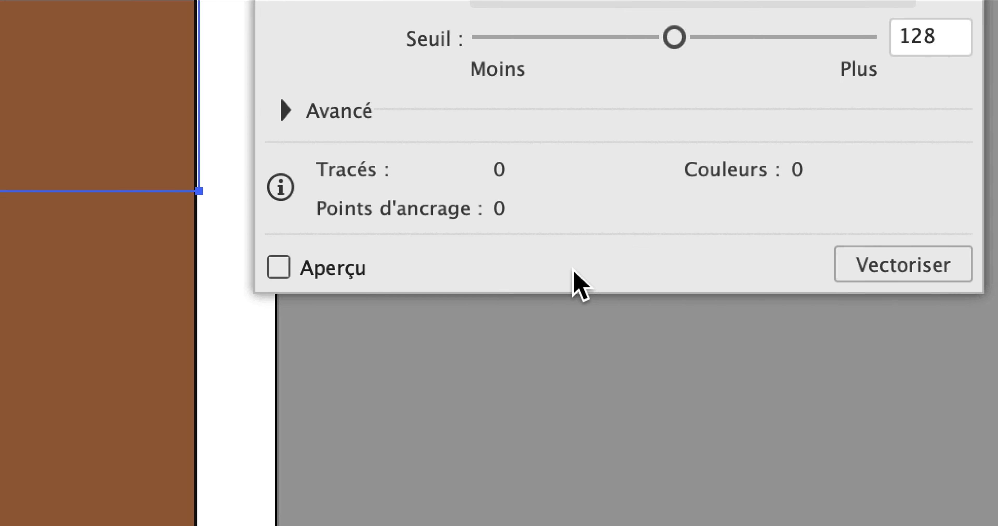
{"action": "left_click", "coordinate": [351, 269]}
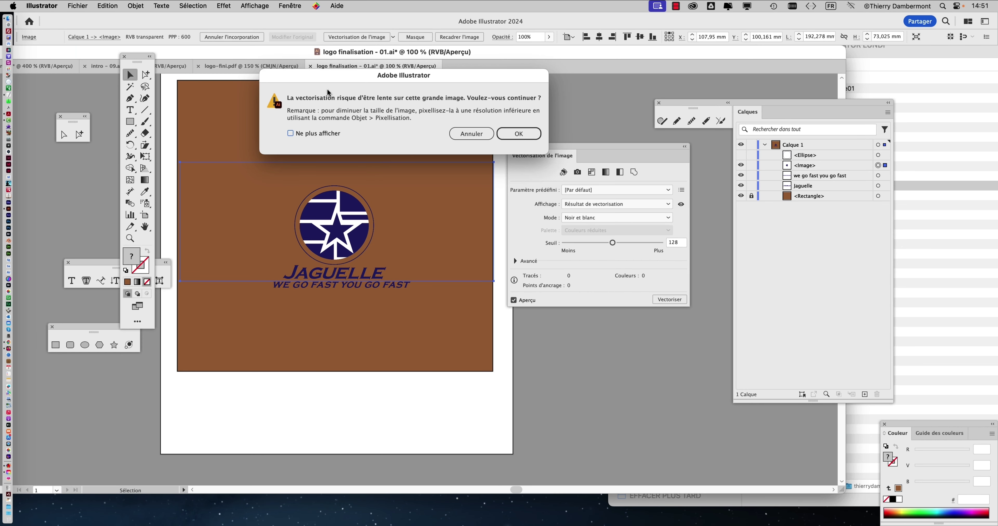
{"action": "left_click_drag", "start_coordinate": [379, 81], "coordinate": [381, 98]}
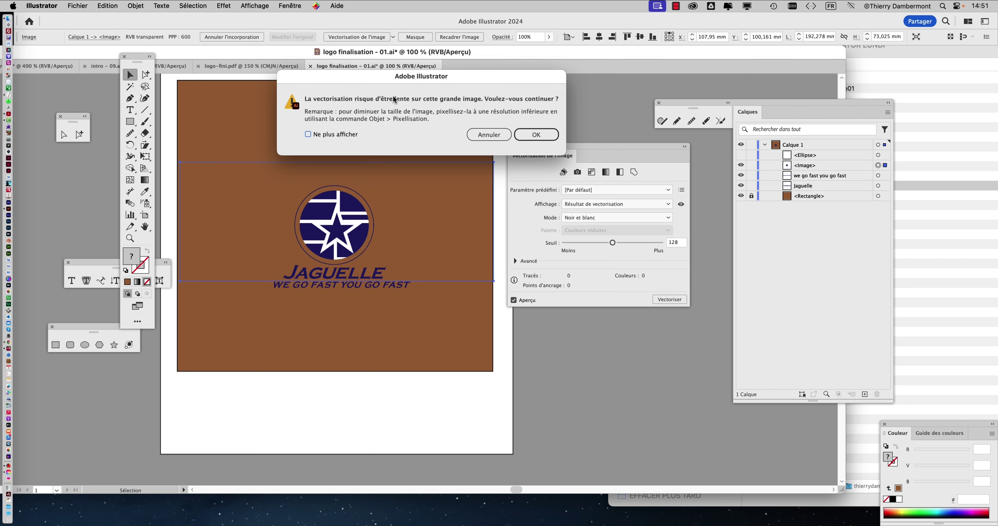
{"action": "left_click", "coordinate": [547, 139]}
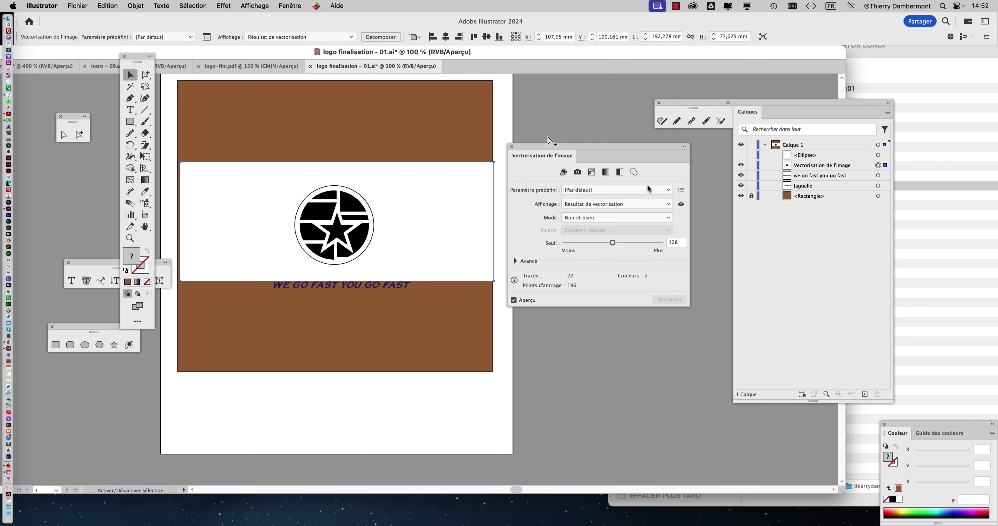
Tick Ignore Colour in the Image Trace advanced options, leaving 11 paths and 97 anchors.
{"action": "mouse_move", "coordinate": [561, 144]}
{"action": "left_mouse_down"}
{"action": "mouse_move", "coordinate": [570, 142]}
{"action": "mouse_move", "coordinate": [526, 162]}
{"action": "left_mouse_up"}
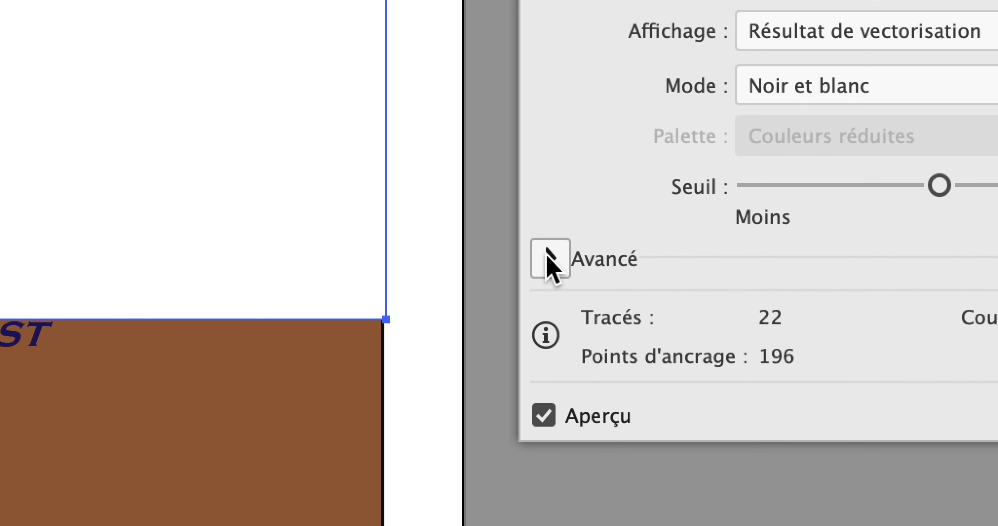
{"action": "left_click", "coordinate": [547, 256]}
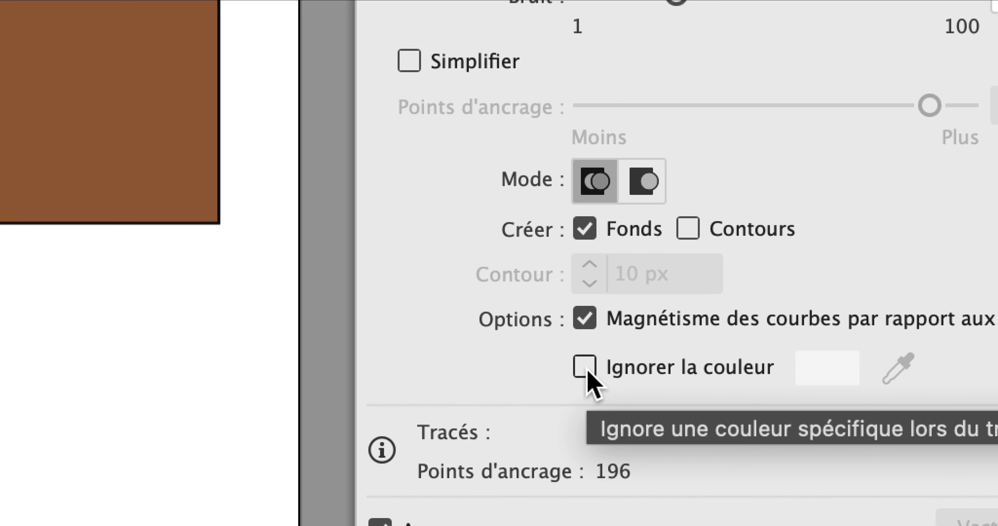
{"action": "left_click", "coordinate": [585, 368]}
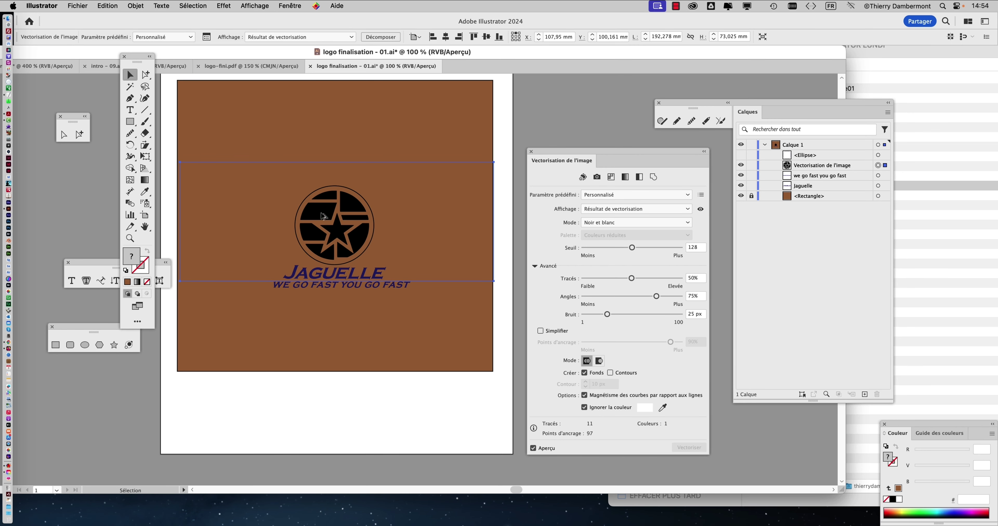
Zoom in on the star and set the trace Corners setting to 100%.
{"action": "scroll", "coordinate": [324, 216], "scroll_direction": "up", "scroll_amount": 2}
{"action": "scroll", "coordinate": [334, 223], "scroll_direction": "up", "scroll_amount": 1}
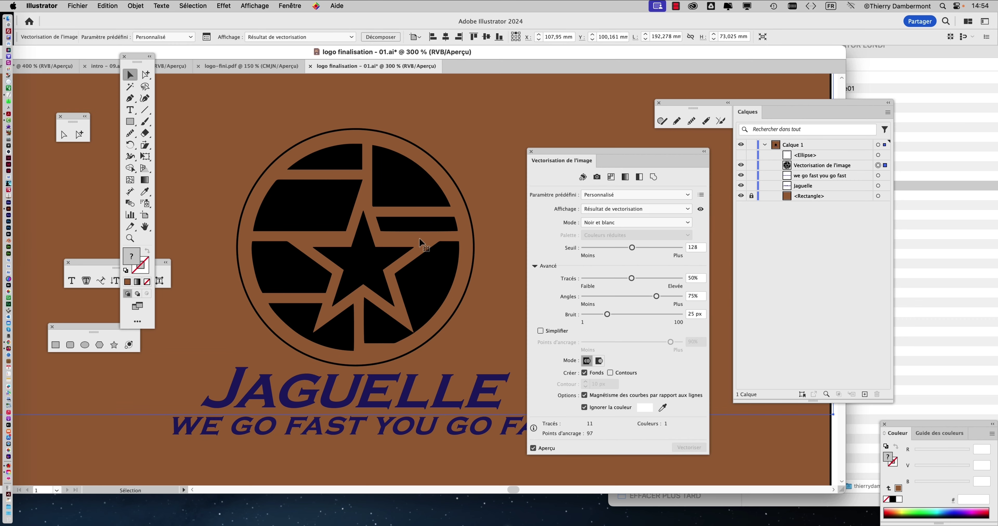
{"action": "scroll", "coordinate": [354, 236], "scroll_direction": "up", "scroll_amount": 3}
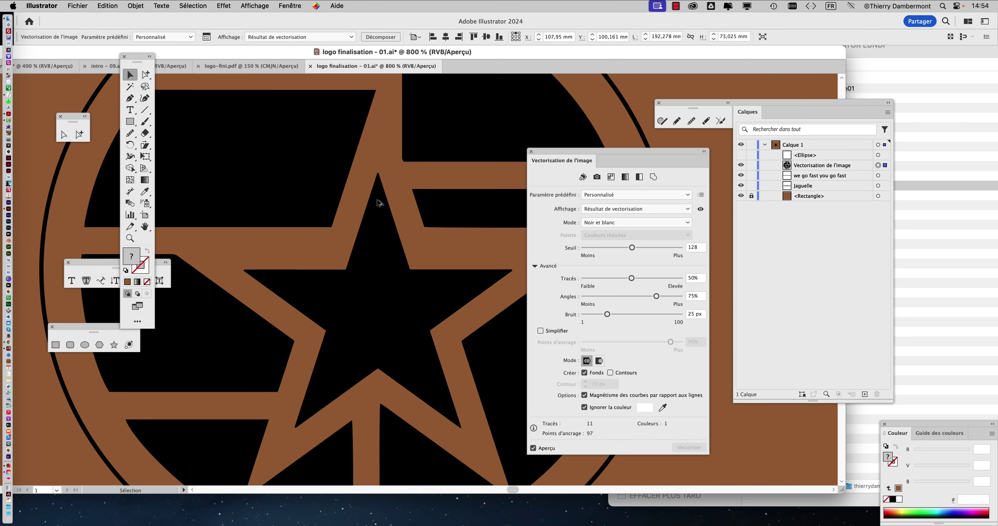
{"action": "scroll", "coordinate": [379, 203], "scroll_direction": "up", "scroll_amount": 1}
{"action": "scroll", "coordinate": [379, 201], "scroll_direction": "up", "scroll_amount": 1}
{"action": "scroll", "coordinate": [380, 198], "scroll_direction": "up", "scroll_amount": 1}
{"action": "scroll", "coordinate": [380, 196], "scroll_direction": "up", "scroll_amount": 1}
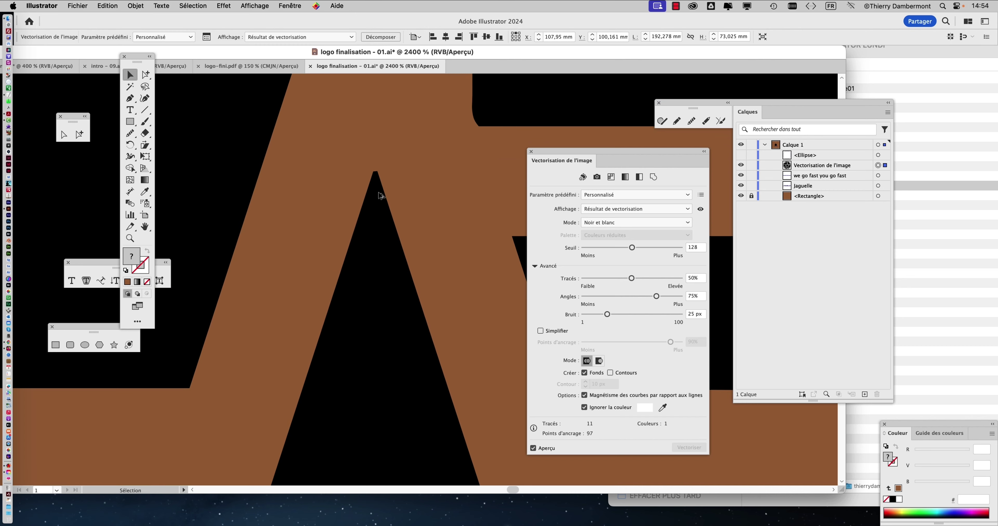
{"action": "scroll", "coordinate": [381, 196], "scroll_direction": "down", "scroll_amount": 1}
{"action": "scroll", "coordinate": [380, 197], "scroll_direction": "down", "scroll_amount": 1}
{"action": "scroll", "coordinate": [379, 197], "scroll_direction": "down", "scroll_amount": 1}
{"action": "scroll", "coordinate": [379, 197], "scroll_direction": "down", "scroll_amount": 1}
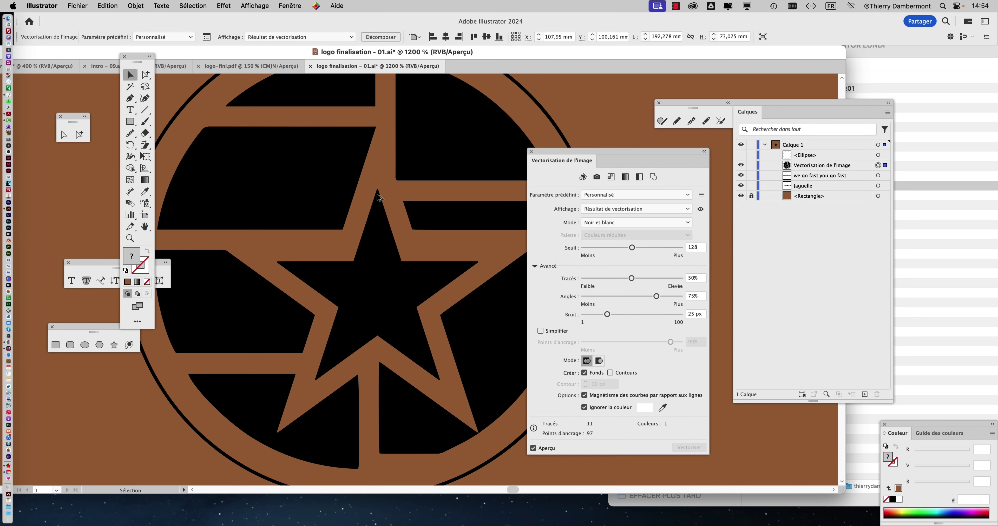
{"action": "scroll", "coordinate": [379, 197], "scroll_direction": "down", "scroll_amount": 1}
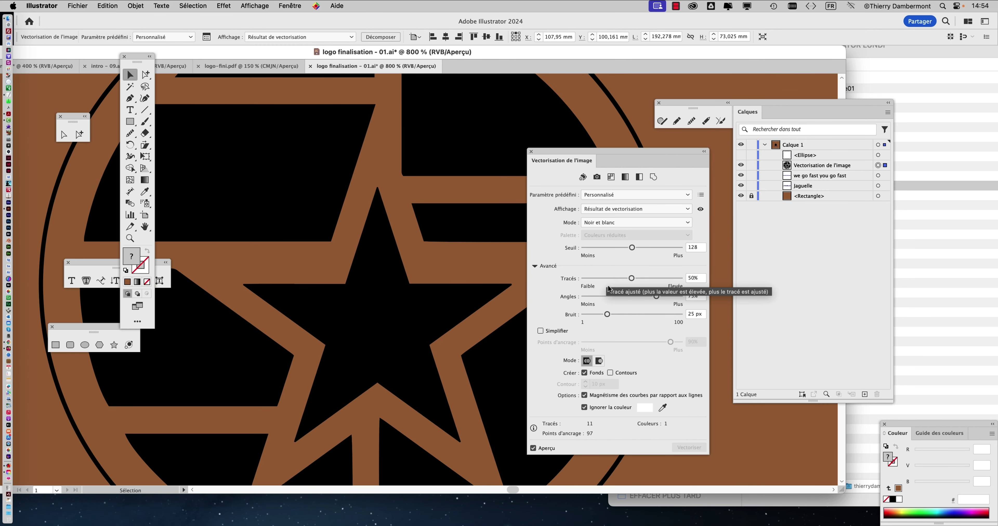
{"action": "left_click", "coordinate": [598, 296]}
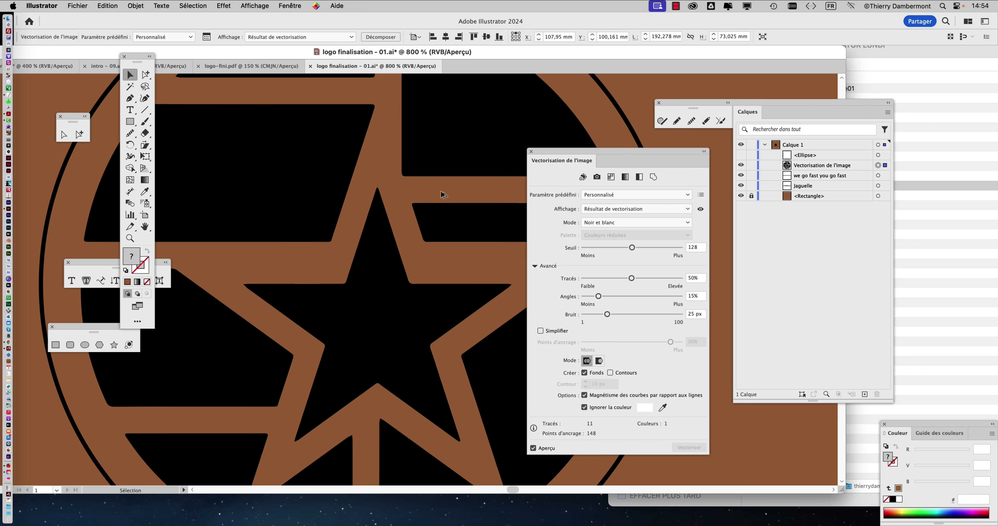
{"action": "scroll", "coordinate": [427, 185], "scroll_direction": "up", "scroll_amount": 2}
{"action": "left_click", "coordinate": [677, 296]}
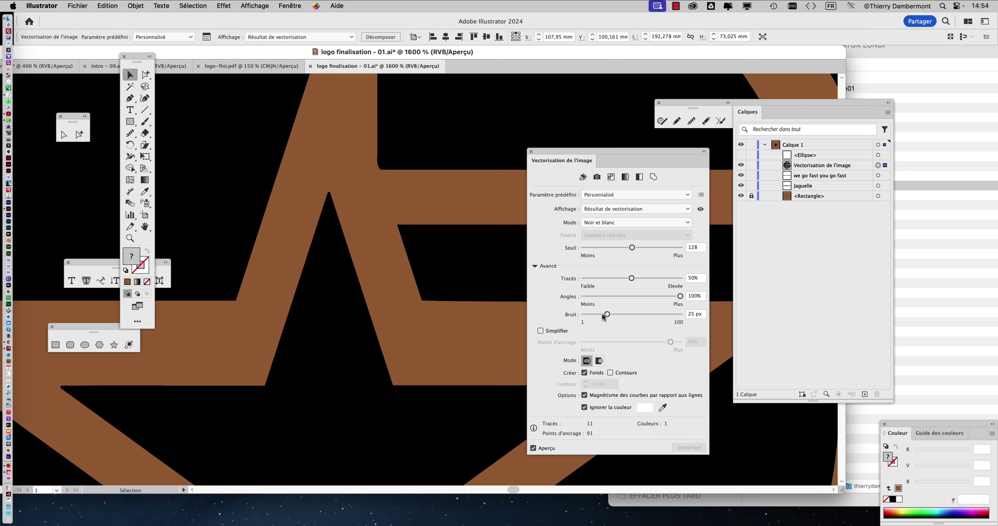
Set trace Paths to 16%, inspect the star, and enlarge the document window.
{"action": "left_click", "coordinate": [599, 279]}
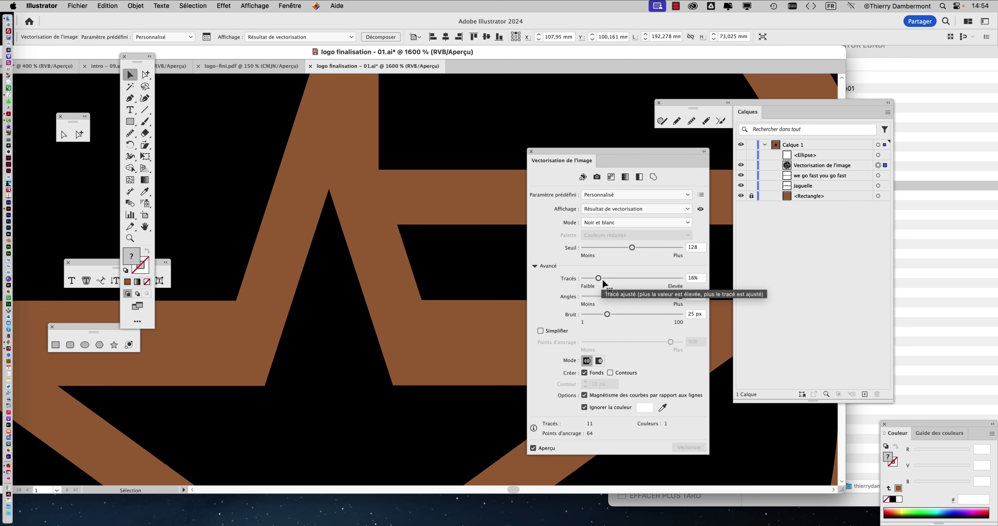
{"action": "scroll", "coordinate": [376, 265], "scroll_direction": "down", "scroll_amount": 2}
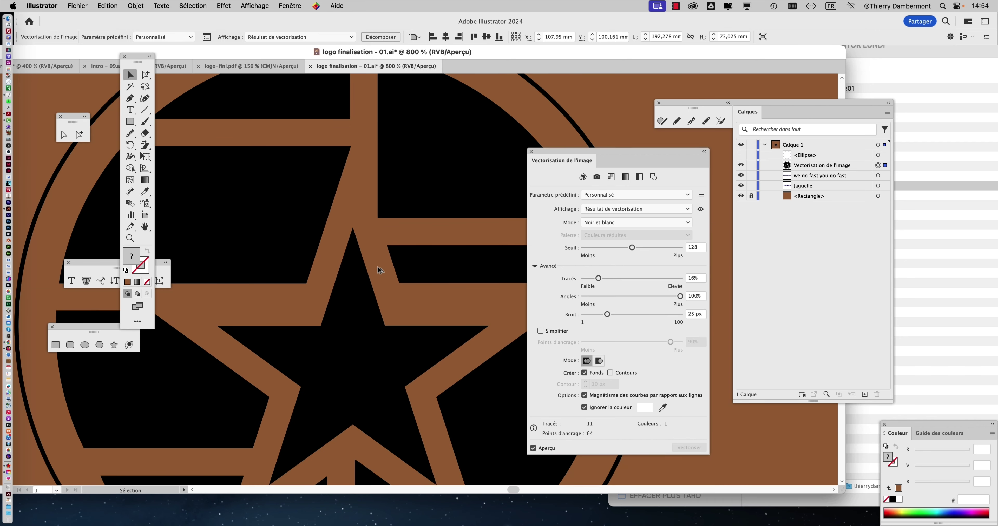
{"action": "scroll", "coordinate": [376, 265], "scroll_direction": "down", "scroll_amount": 1}
{"action": "left_click_drag", "start_coordinate": [376, 272], "coordinate": [377, 258]}
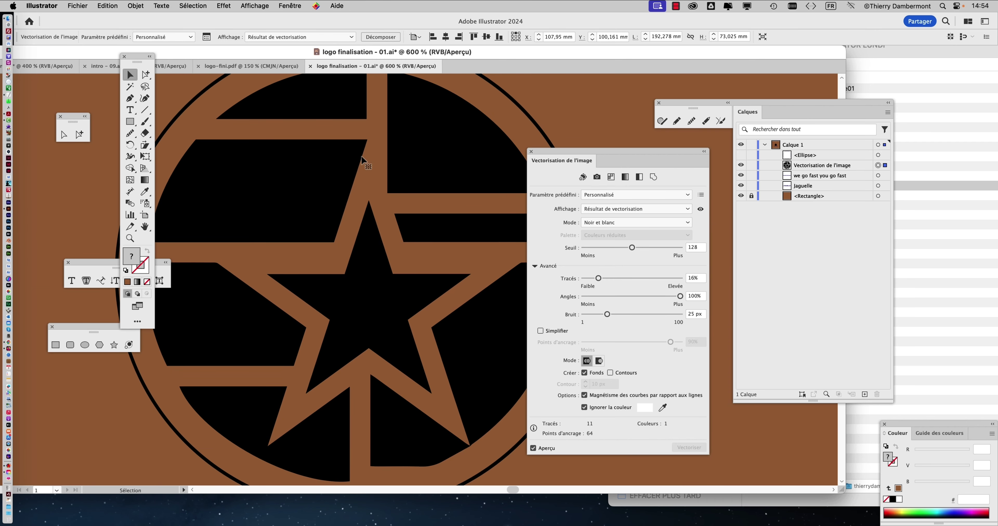
{"action": "scroll", "coordinate": [359, 123], "scroll_direction": "up", "scroll_amount": 1}
{"action": "scroll", "coordinate": [358, 123], "scroll_direction": "up", "scroll_amount": 2}
{"action": "scroll", "coordinate": [412, 130], "scroll_direction": "down", "scroll_amount": 3}
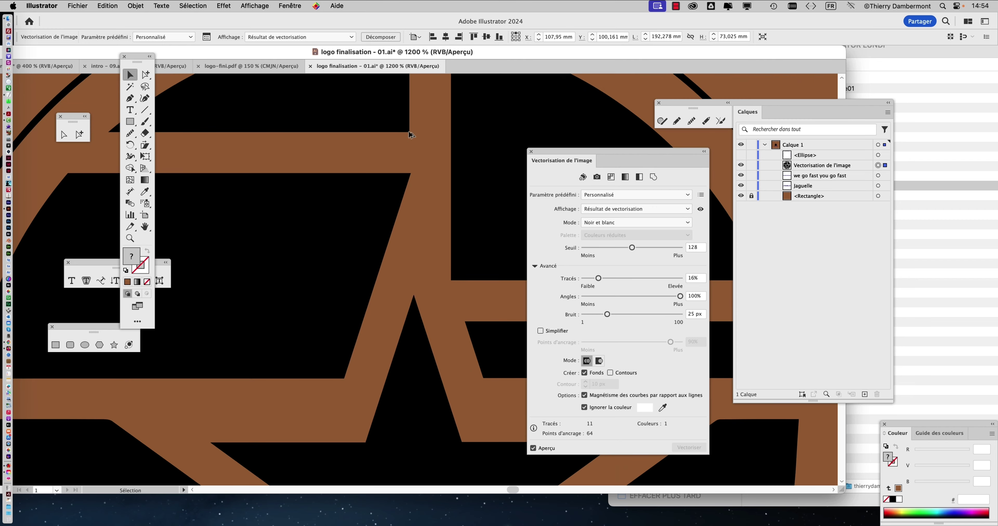
{"action": "scroll", "coordinate": [411, 131], "scroll_direction": "down", "scroll_amount": 2}
{"action": "scroll", "coordinate": [411, 139], "scroll_direction": "down", "scroll_amount": 1}
{"action": "scroll", "coordinate": [409, 148], "scroll_direction": "down", "scroll_amount": 1}
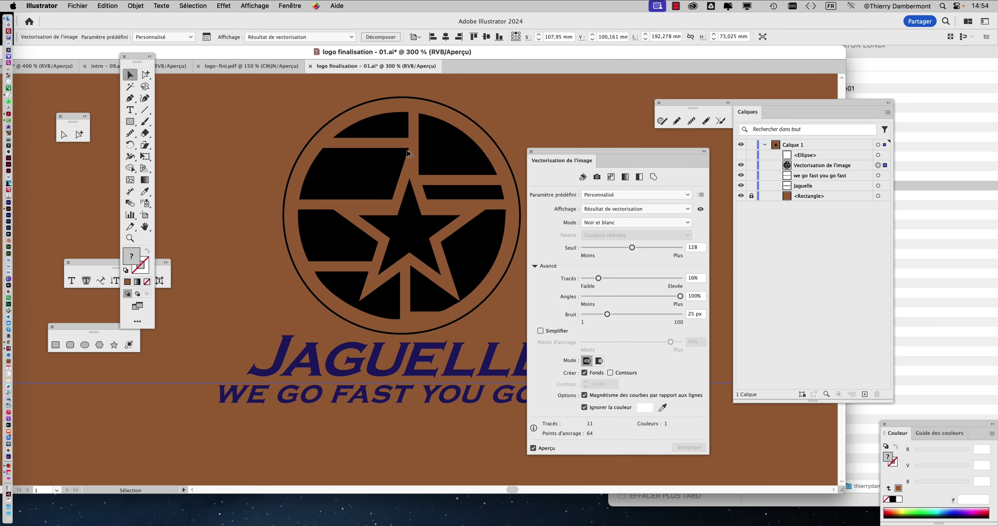
{"action": "scroll", "coordinate": [409, 155], "scroll_direction": "down", "scroll_amount": 2}
{"action": "scroll", "coordinate": [431, 235], "scroll_direction": "up", "scroll_amount": 1}
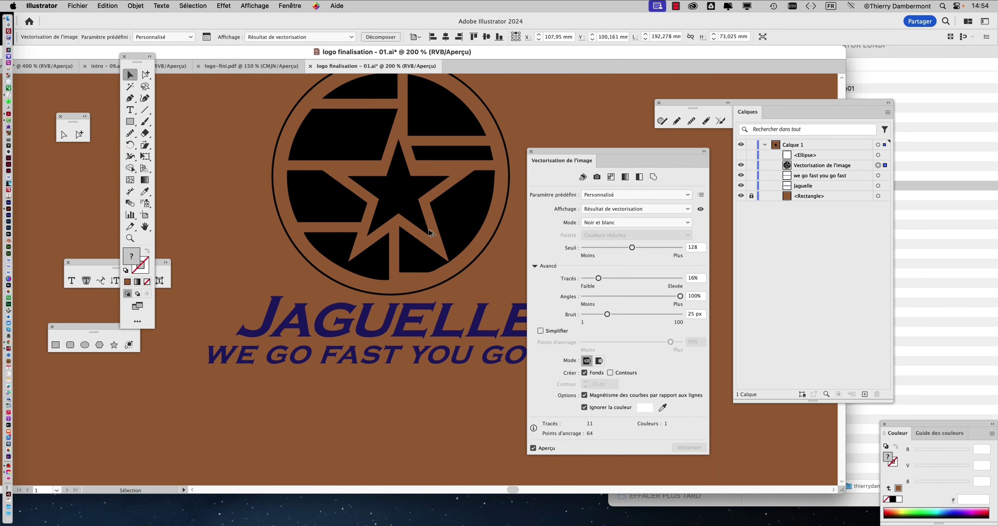
{"action": "scroll", "coordinate": [432, 234], "scroll_direction": "up", "scroll_amount": 1}
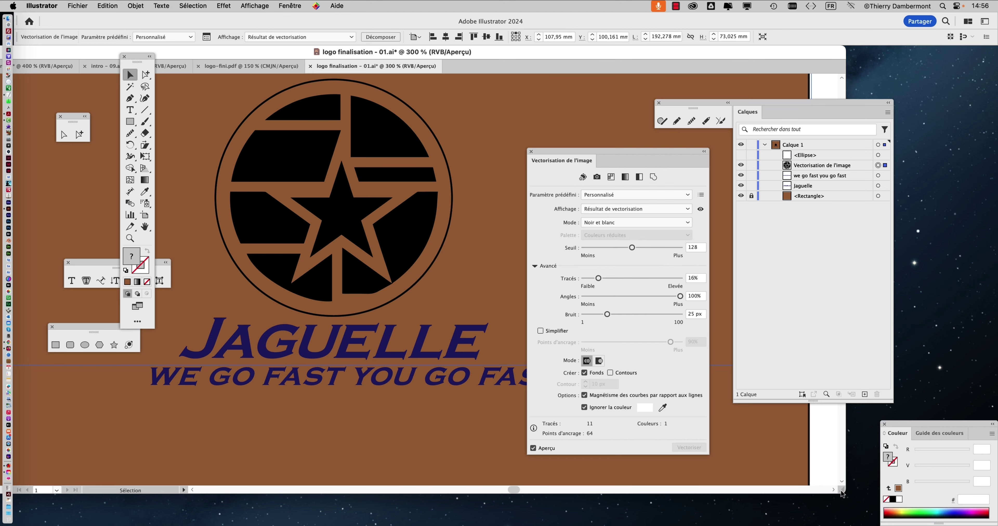
{"action": "left_click_drag", "start_coordinate": [843, 492], "coordinate": [996, 517]}
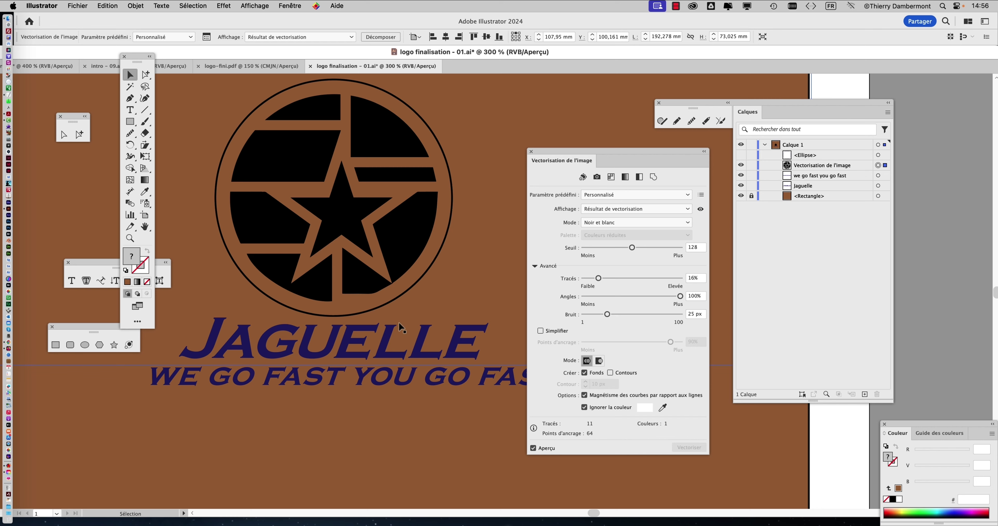
{"action": "scroll", "coordinate": [398, 325], "scroll_direction": "down", "scroll_amount": 2}
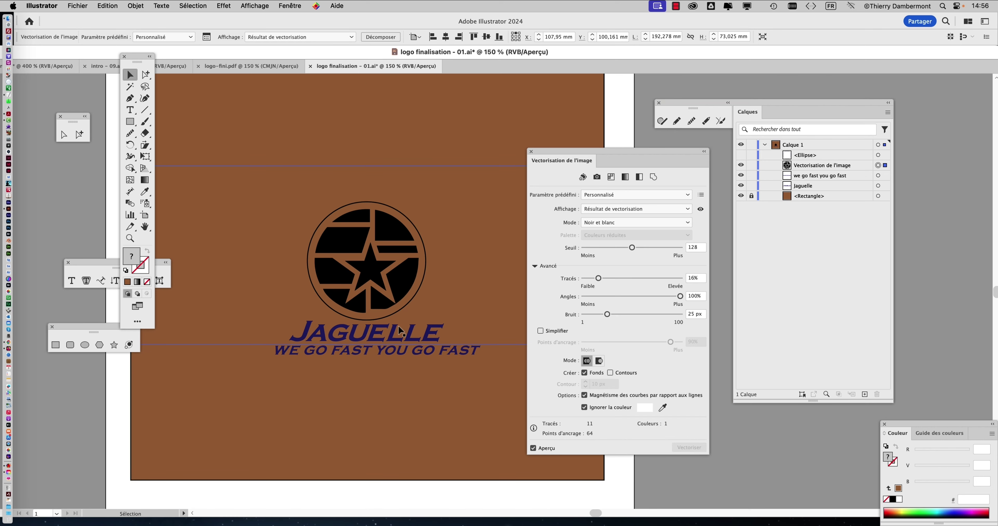
{"action": "left_click_drag", "start_coordinate": [587, 155], "coordinate": [603, 151]}
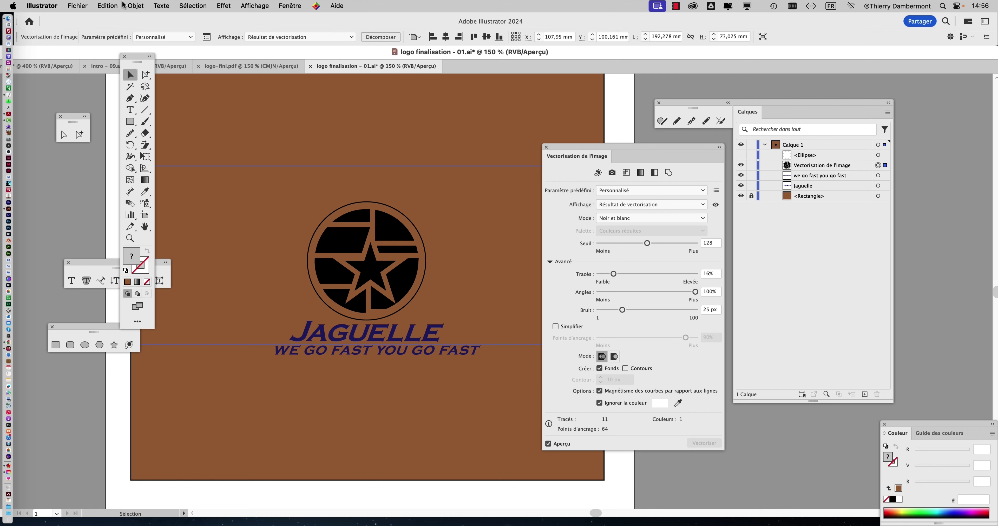
Expand the trace via Object > Image Trace > Expand and zoom in on its anchors.
{"action": "left_click", "coordinate": [136, 5]}
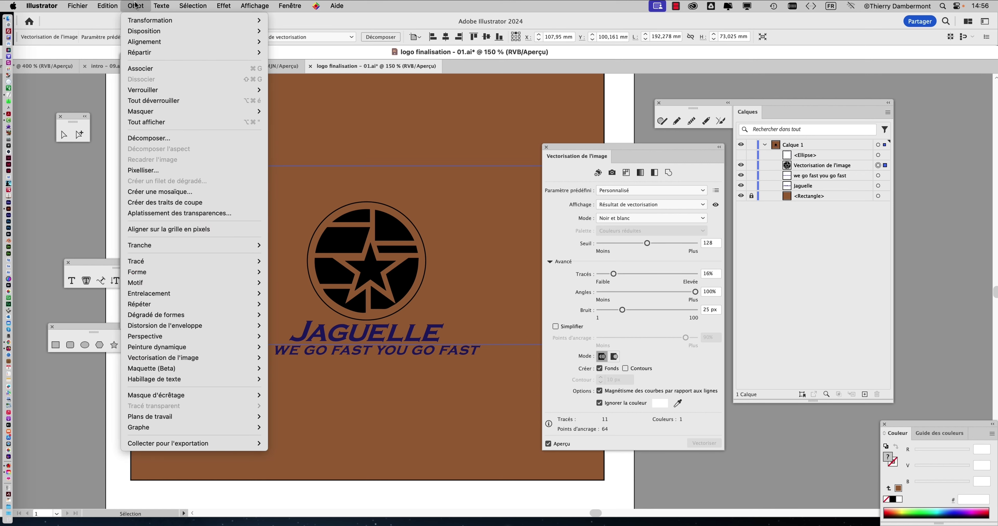
{"action": "mouse_move", "coordinate": [163, 358]}
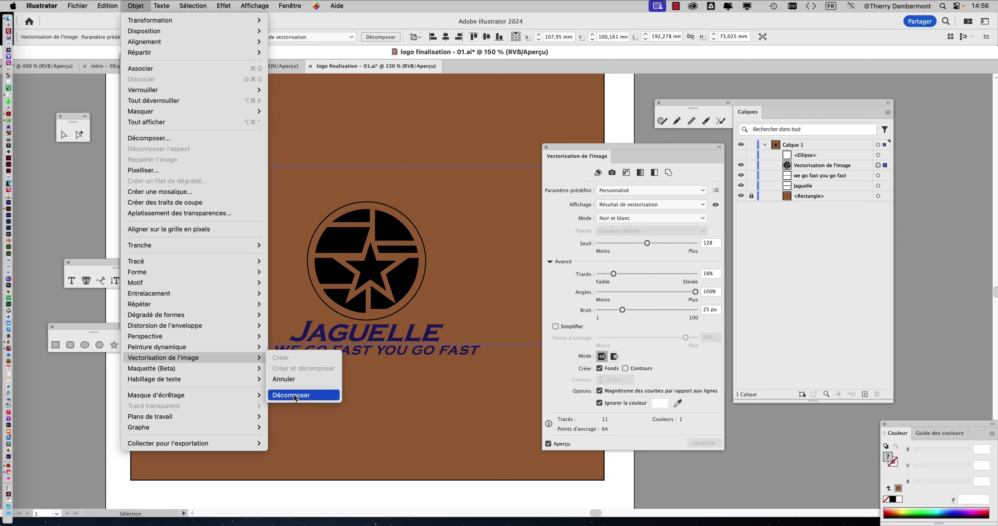
{"action": "left_click", "coordinate": [294, 395]}
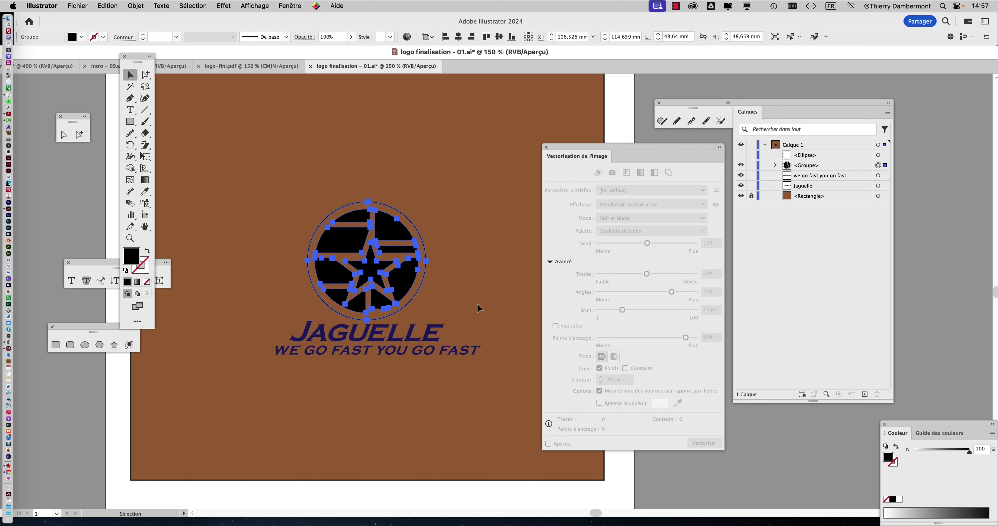
{"action": "scroll", "coordinate": [379, 261], "scroll_direction": "up", "scroll_amount": 3}
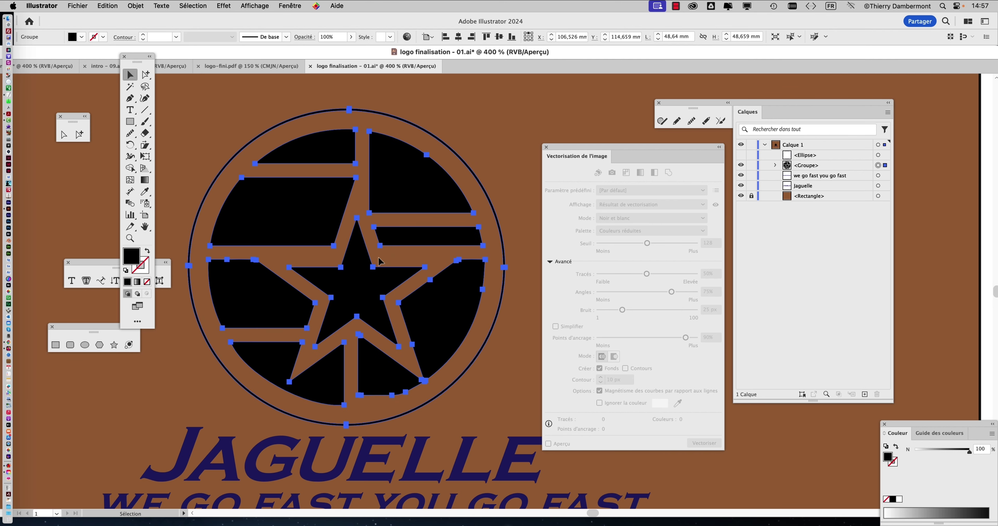
{"action": "scroll", "coordinate": [379, 260], "scroll_direction": "up", "scroll_amount": 2}
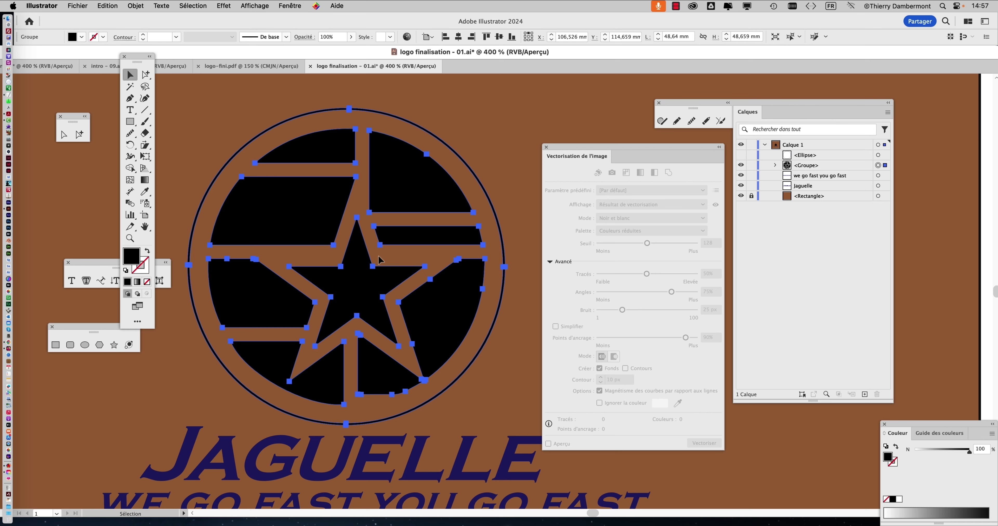
Marquee-select the Jaguelle title and tagline and convert them with Type > Create Outlines.
{"action": "left_click", "coordinate": [469, 149]}
{"action": "scroll", "coordinate": [358, 245], "scroll_direction": "down", "scroll_amount": 1, "text": "alt"}
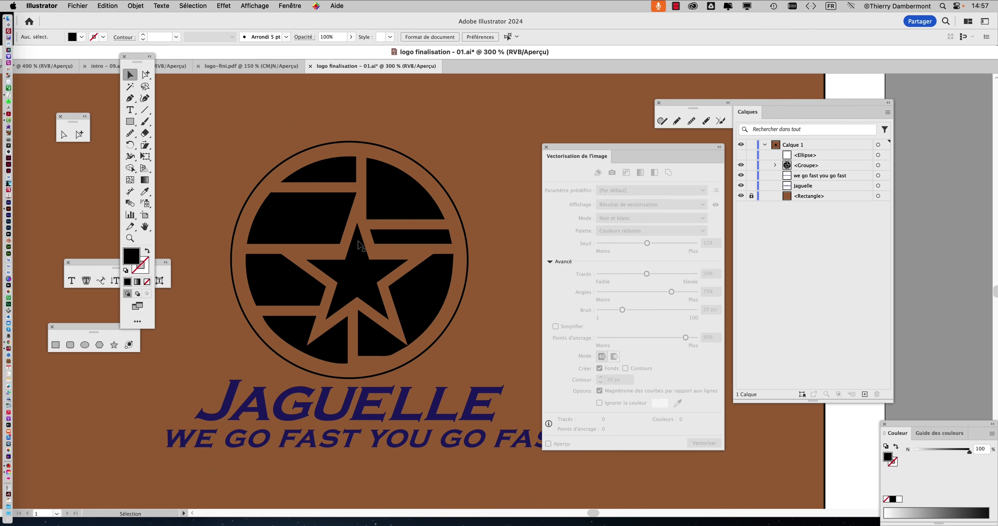
{"action": "scroll", "coordinate": [359, 245], "scroll_direction": "down", "scroll_amount": 1}
{"action": "scroll", "coordinate": [271, 310], "scroll_direction": "down", "scroll_amount": 3}
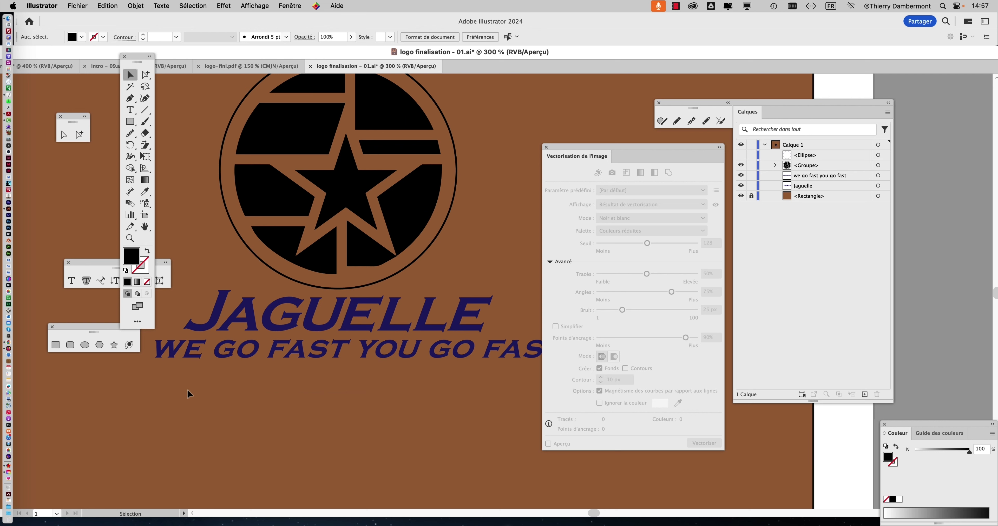
{"action": "left_click_drag", "start_coordinate": [187, 390], "coordinate": [412, 318]}
{"action": "left_click", "coordinate": [161, 5]}
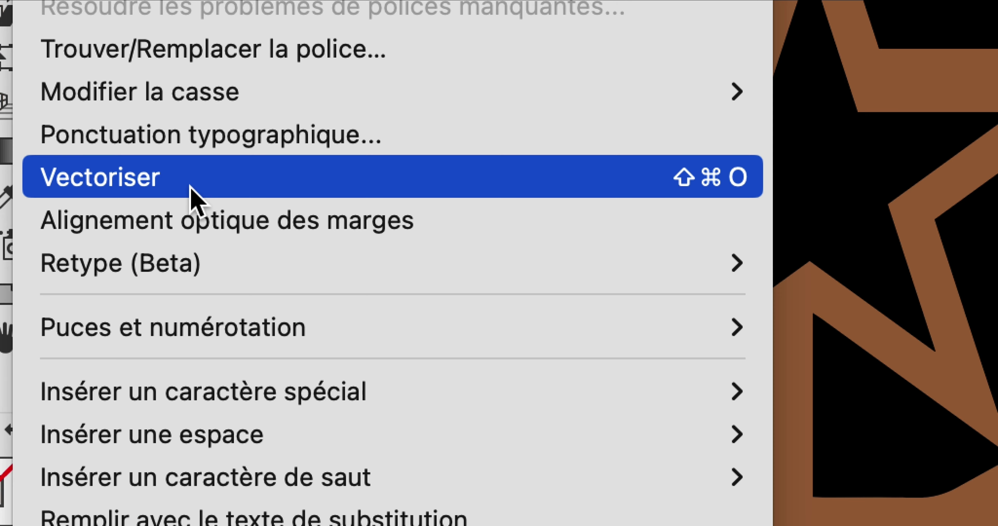
{"action": "left_click", "coordinate": [189, 187]}
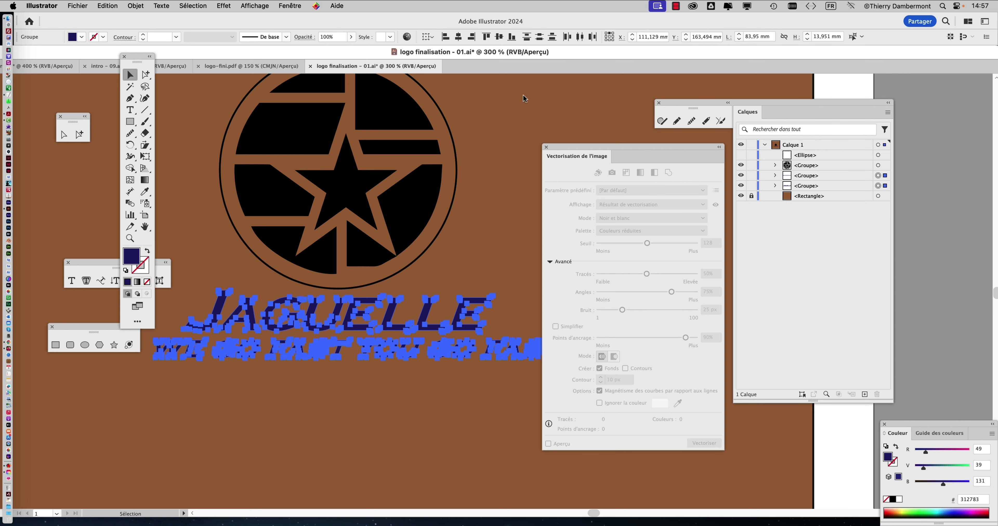
{"action": "left_click", "coordinate": [289, 6]}
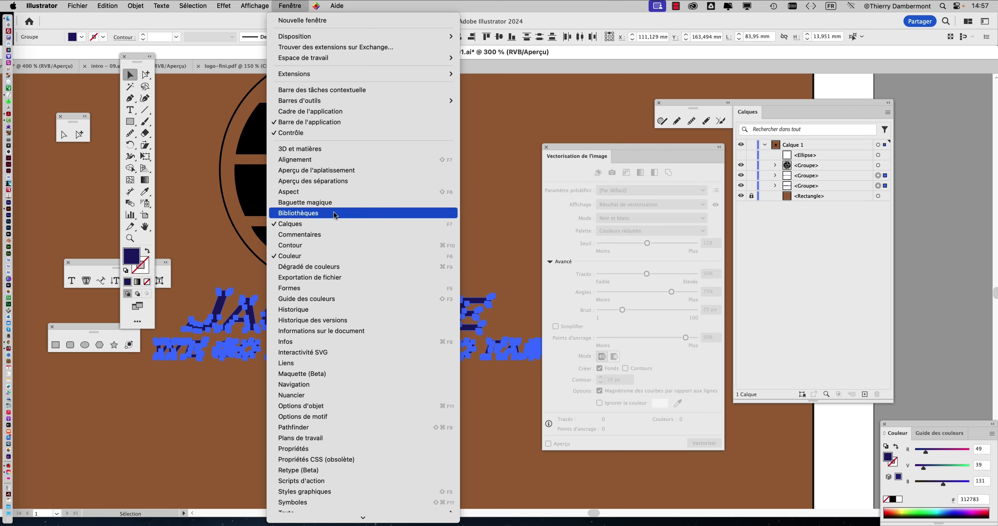
Show the Swatches panel and fill the star-in-circle emblem group with navy.
{"action": "left_click", "coordinate": [334, 397]}
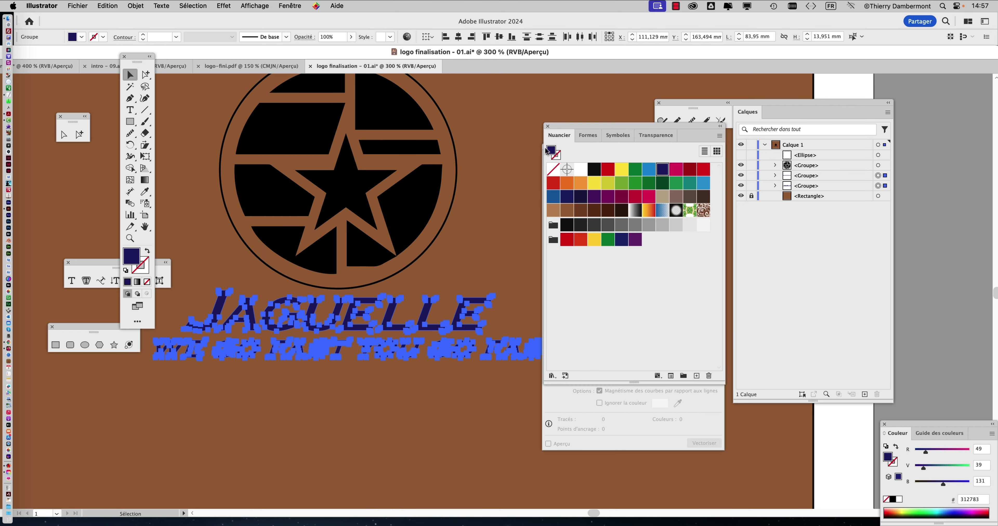
{"action": "left_click_drag", "start_coordinate": [568, 129], "coordinate": [566, 128]}
{"action": "scroll", "coordinate": [474, 161], "scroll_direction": "down", "scroll_amount": 1}
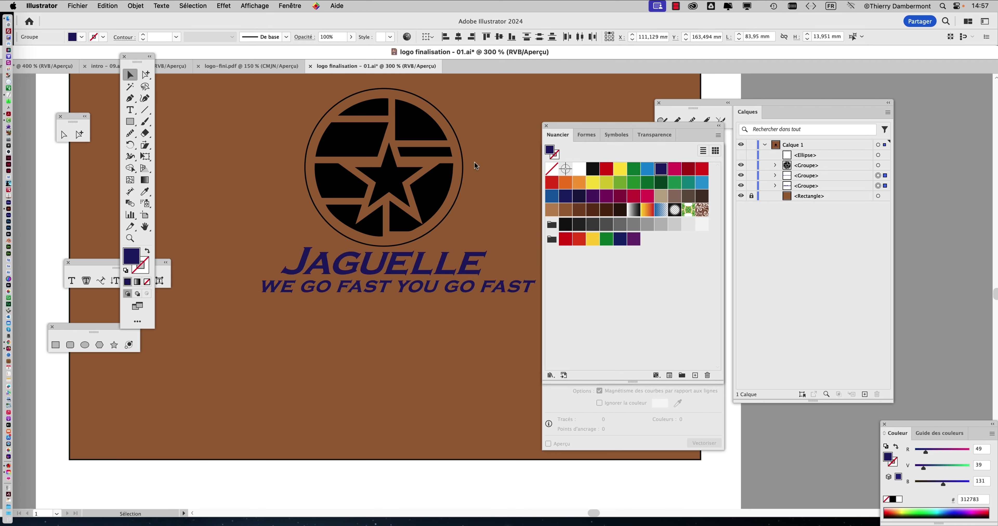
{"action": "left_click", "coordinate": [424, 173]}
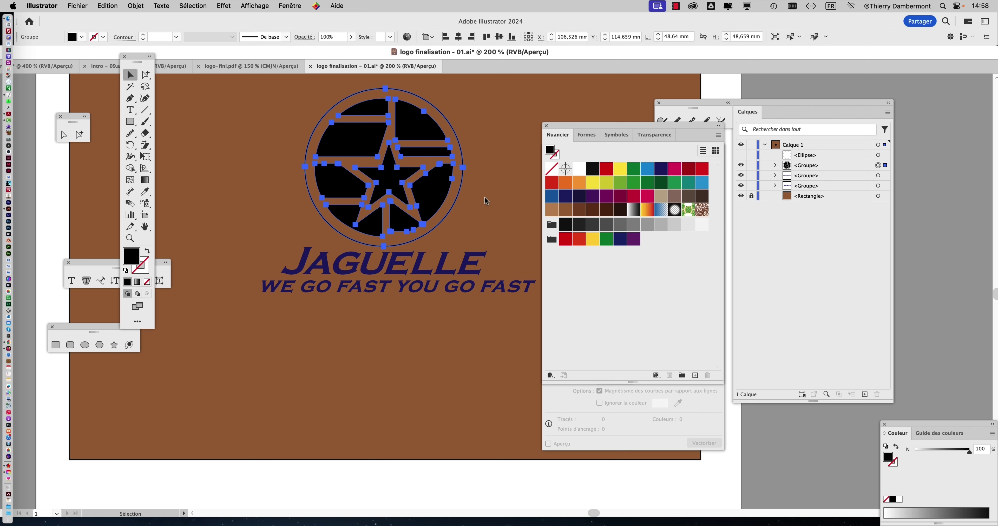
{"action": "left_click", "coordinate": [659, 172]}
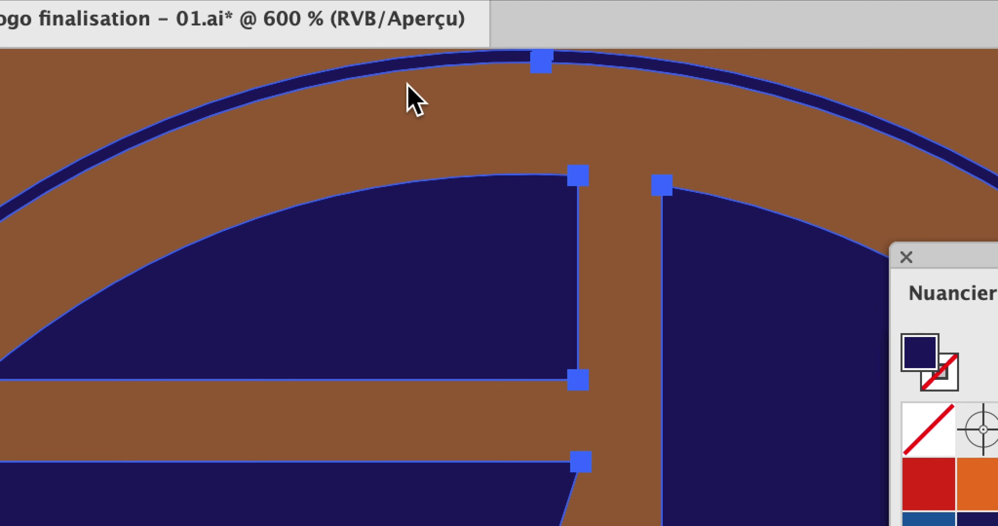
Zoom out, select all the logo artwork including text, and apply navy again.
{"action": "key", "text": "ctrl+minus"}
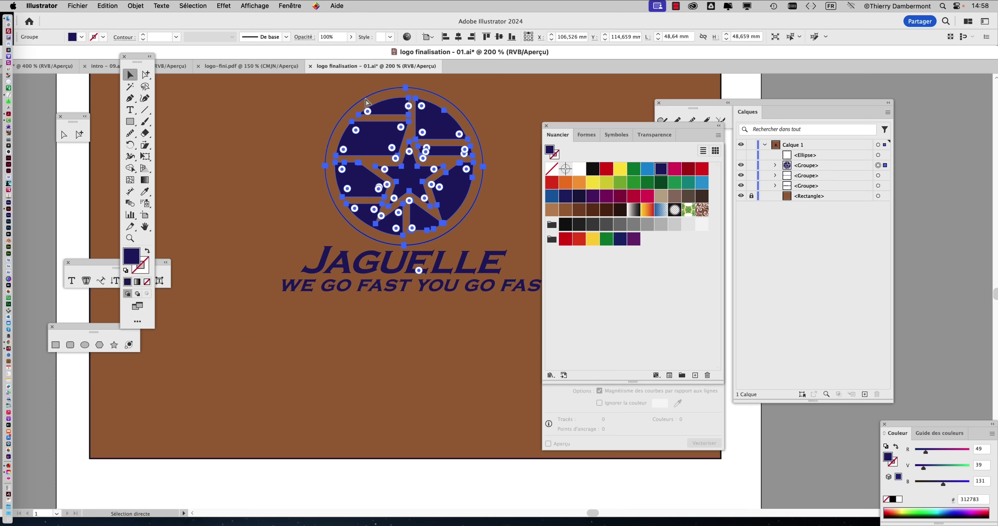
{"action": "key", "text": "v"}
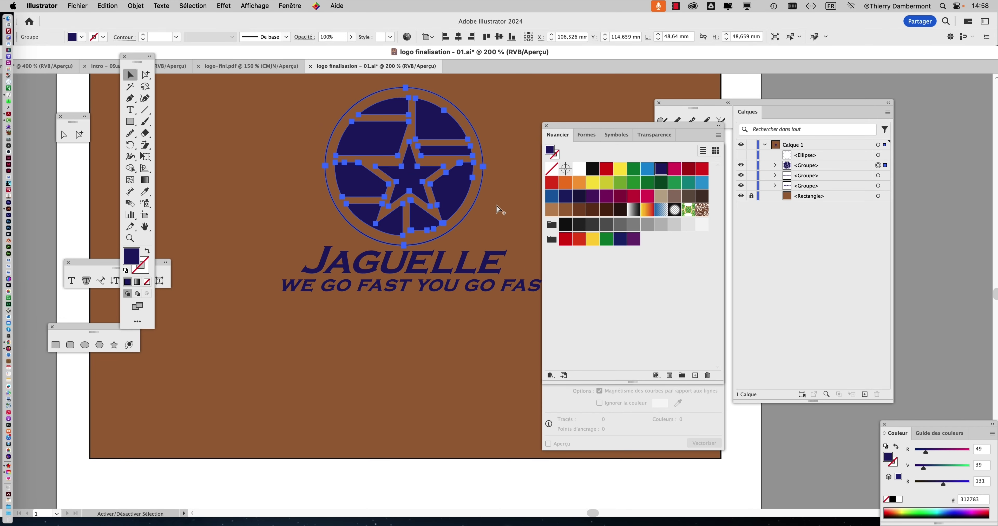
{"action": "left_click", "coordinate": [313, 121]}
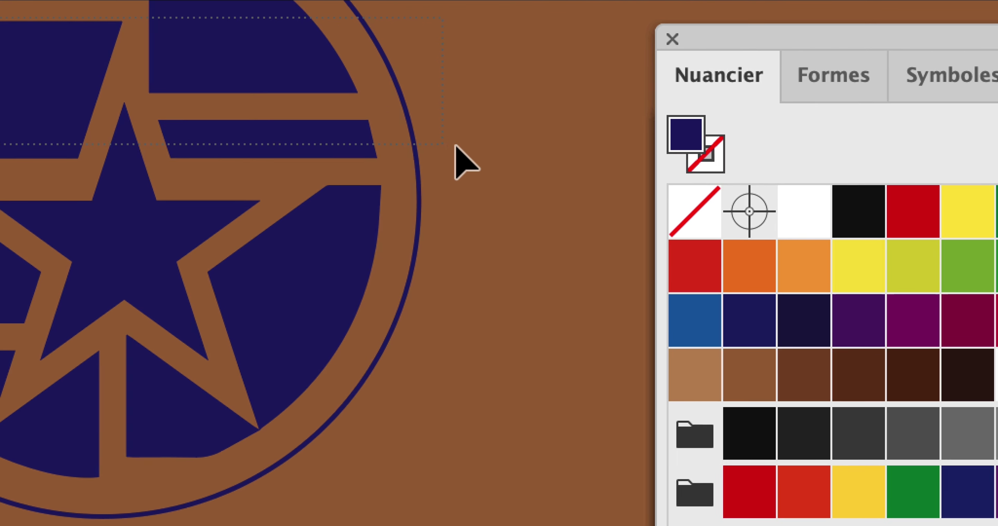
{"action": "left_click_drag", "start_coordinate": [337, 127], "coordinate": [446, 142]}
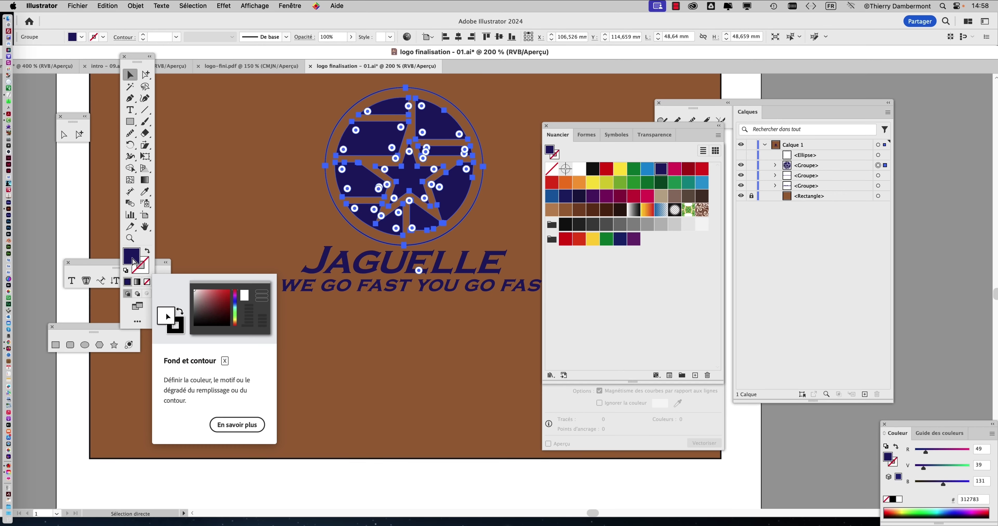
{"action": "left_click", "coordinate": [660, 170]}
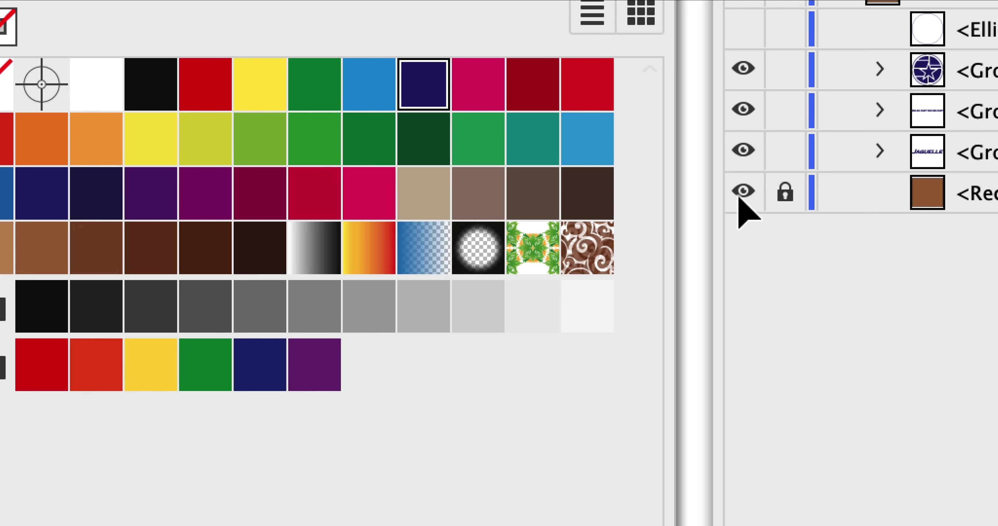
Hide the brown background rectangle and zoom out to see the whole artboard.
{"action": "left_click", "coordinate": [741, 197]}
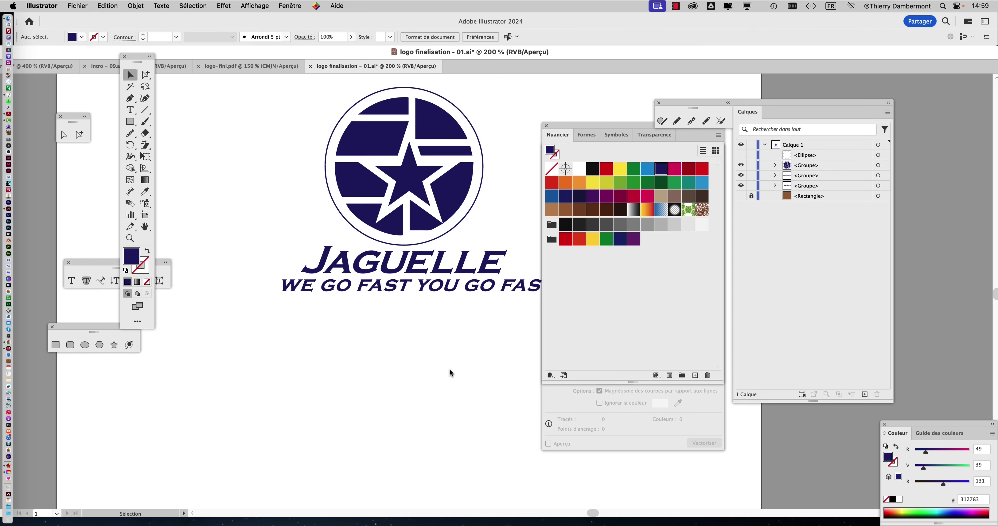
{"action": "key", "text": "super+1"}
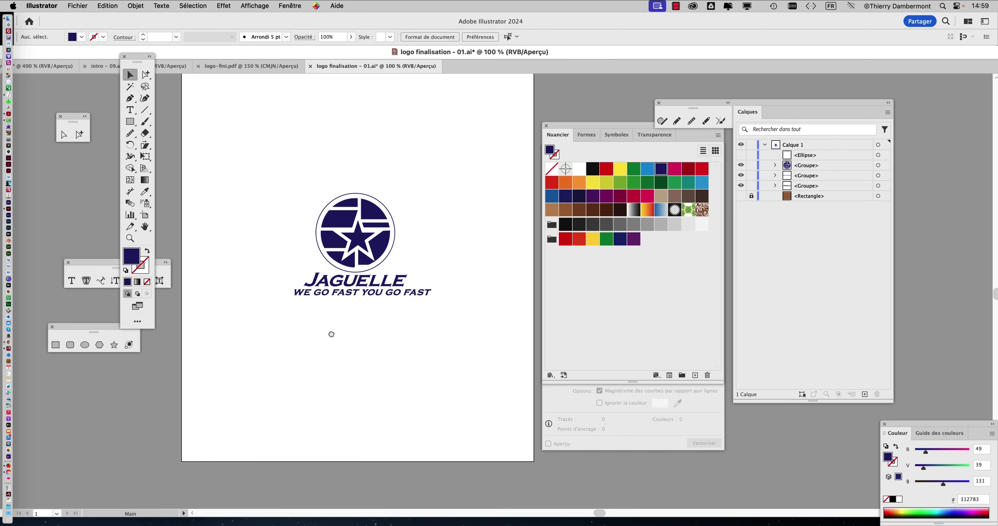
{"action": "key", "text": "super+minus"}
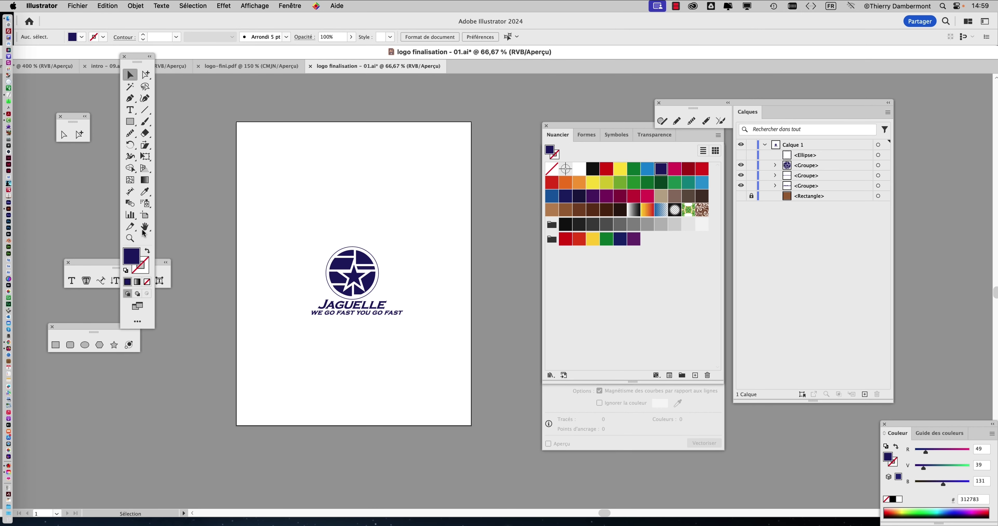
Drag the artboard corners in tightly around the navy logo and its tagline.
{"action": "left_click", "coordinate": [144, 216]}
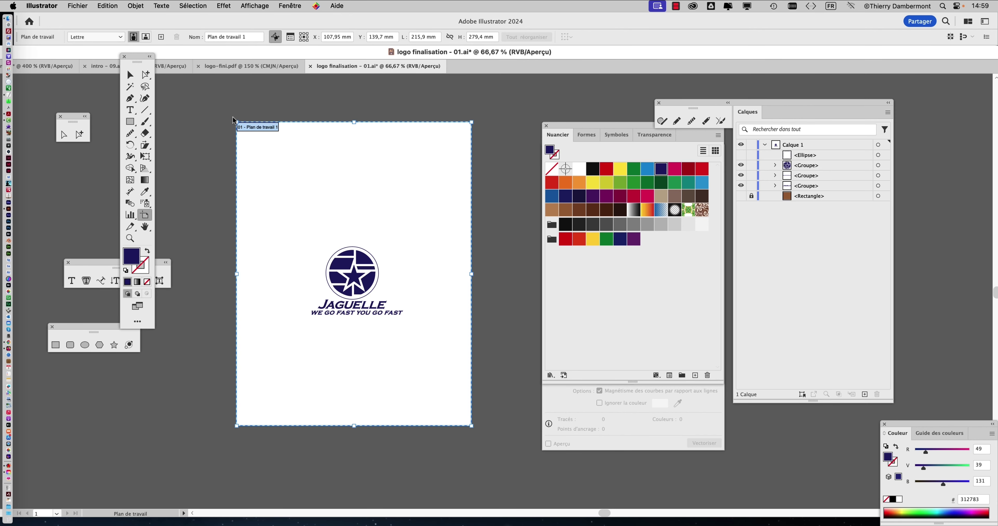
{"action": "left_click_drag", "start_coordinate": [235, 121], "coordinate": [298, 242]}
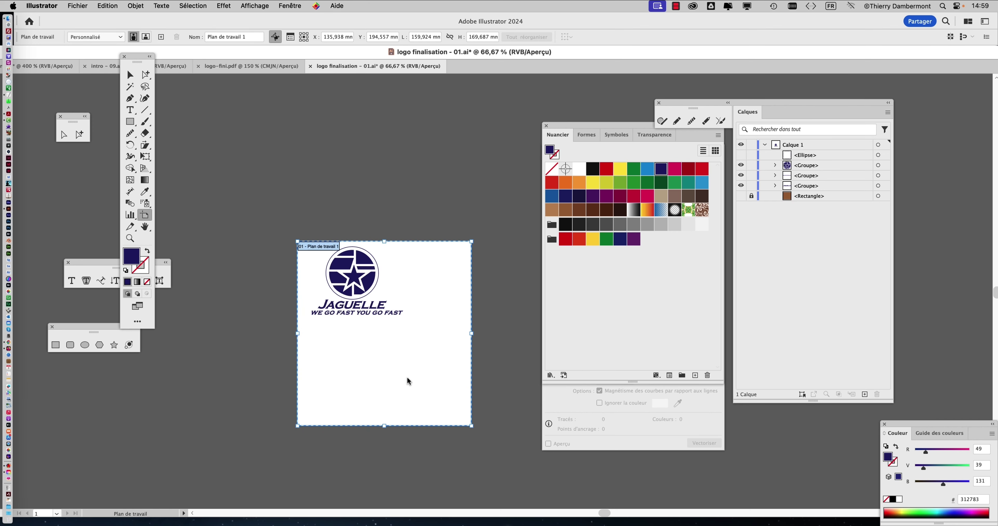
{"action": "left_click_drag", "start_coordinate": [472, 426], "coordinate": [412, 324]}
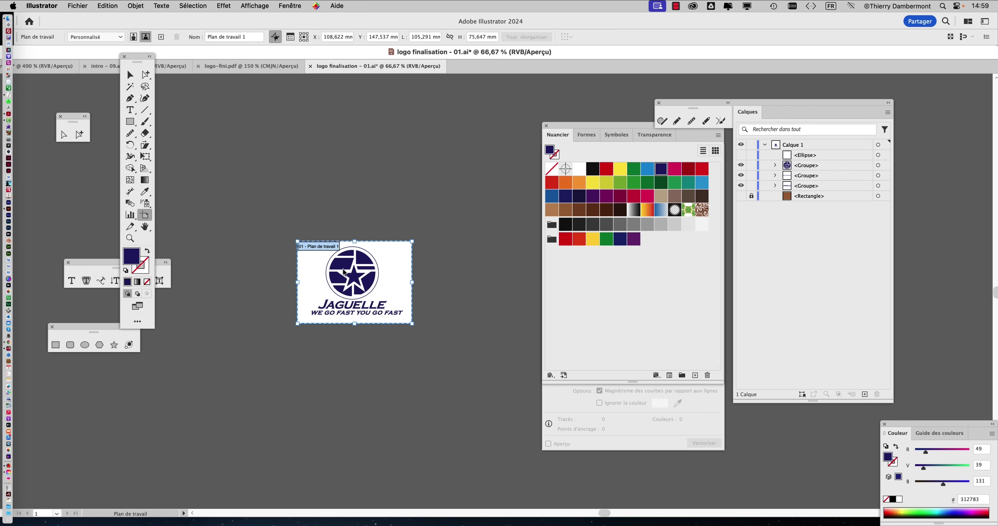
{"action": "scroll", "coordinate": [344, 271], "scroll_direction": "up", "scroll_amount": 1}
{"action": "left_click", "coordinate": [130, 75]}
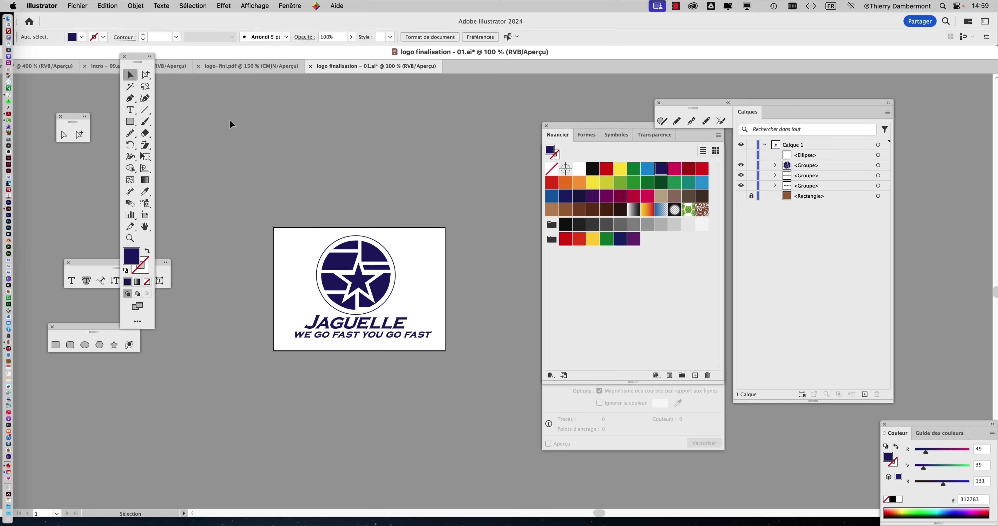
{"action": "scroll", "coordinate": [325, 302], "scroll_direction": "up", "scroll_amount": 1}
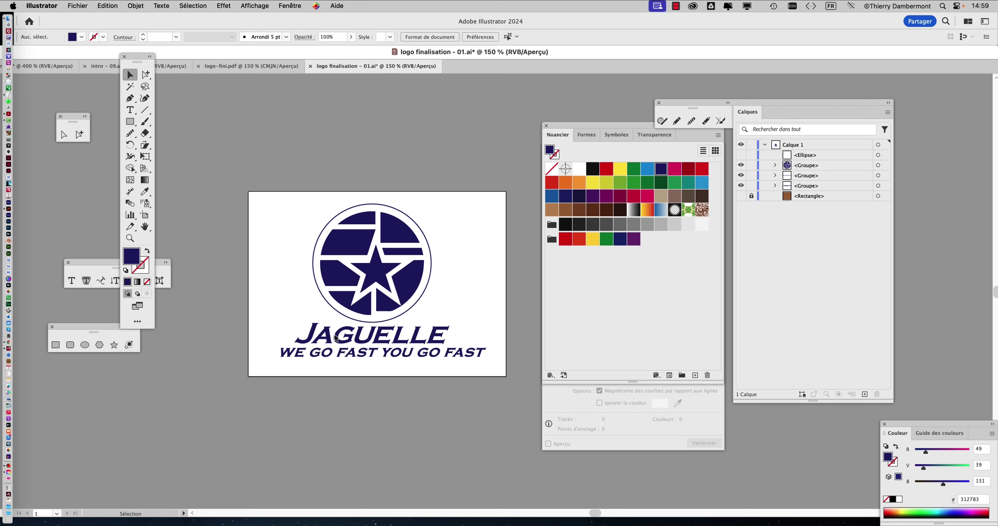
{"action": "left_click", "coordinate": [77, 6]}
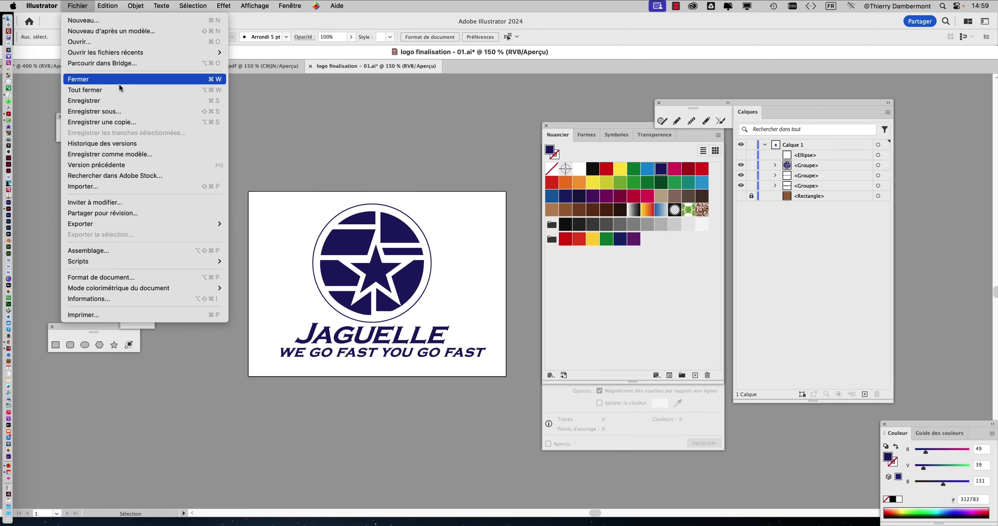
Save the document as 'logo finalisation - 02.ai' in Adobe Illustrator format.
{"action": "left_click", "coordinate": [128, 113]}
{"action": "left_click", "coordinate": [604, 100]}
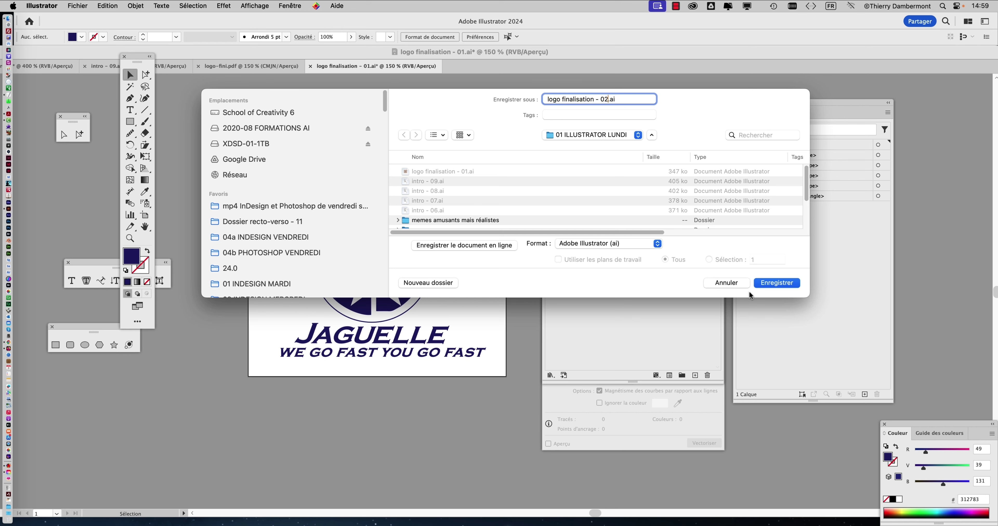
{"action": "left_click", "coordinate": [787, 284]}
{"action": "left_click", "coordinate": [647, 370]}
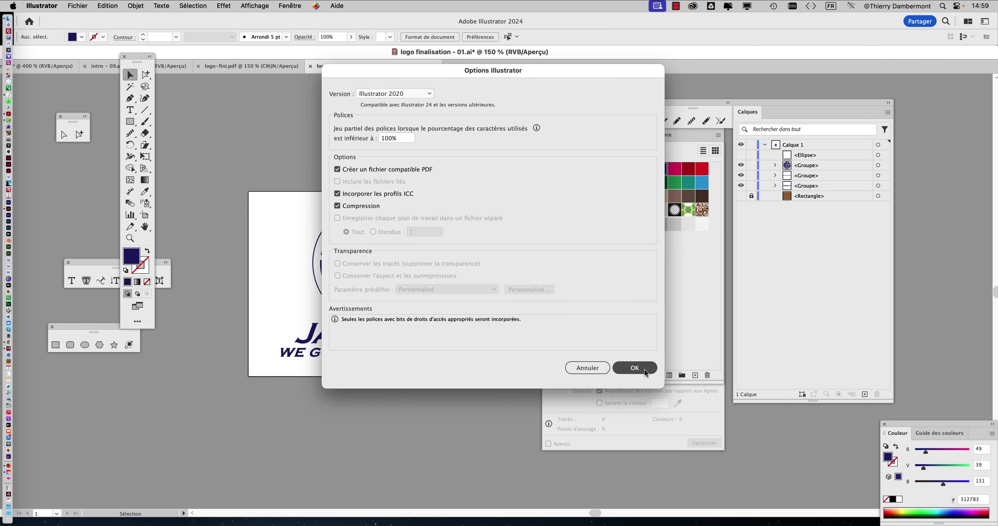
Move the Swatches and Image Trace panels aside to the lower right.
{"action": "scroll", "coordinate": [405, 281], "scroll_direction": "up", "scroll_amount": 1}
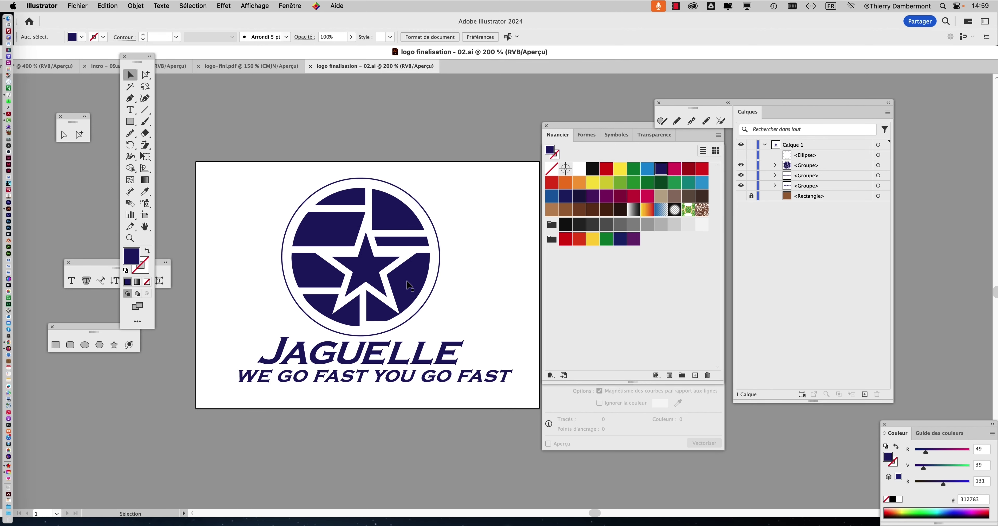
{"action": "left_click_drag", "start_coordinate": [563, 124], "coordinate": [615, 100]}
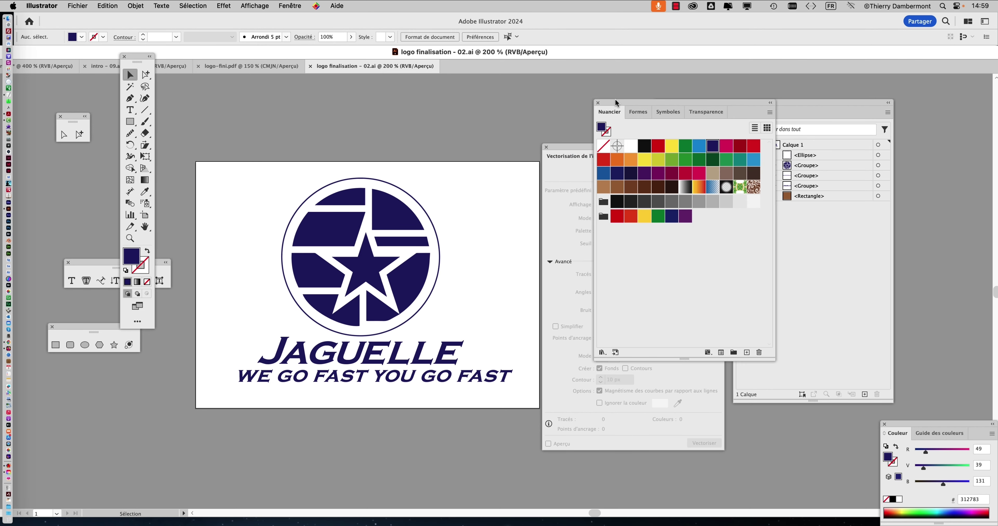
{"action": "left_click_drag", "start_coordinate": [550, 148], "coordinate": [823, 233]}
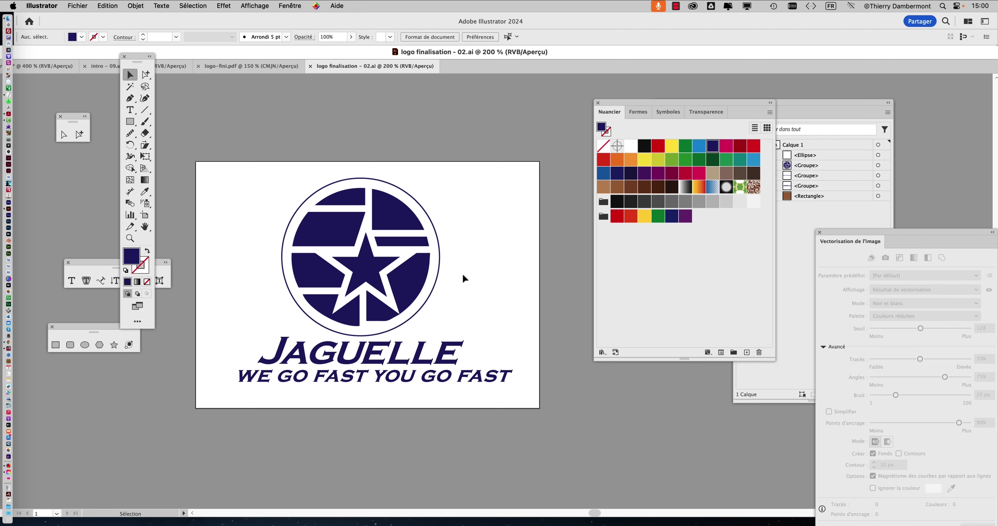
{"action": "scroll", "coordinate": [447, 280], "scroll_direction": "down", "scroll_amount": 1}
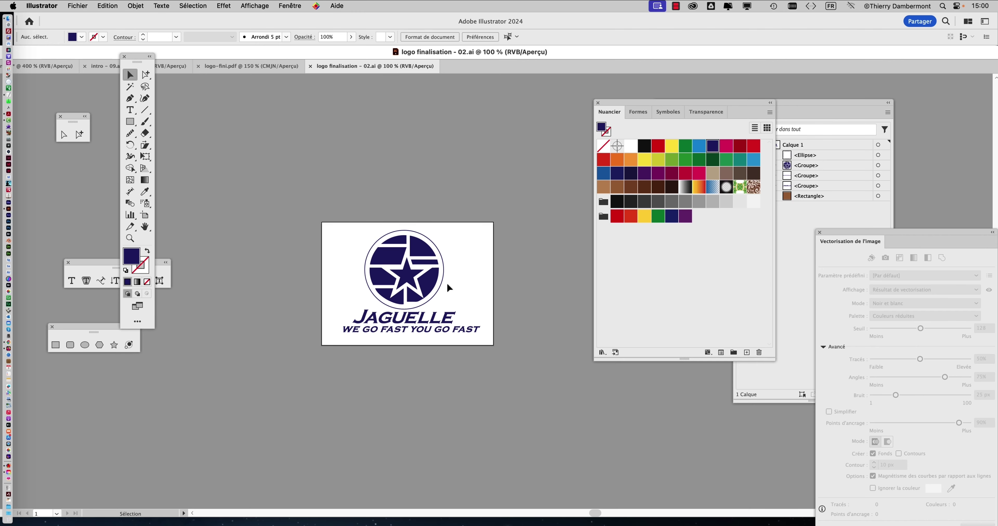
Switch to Firefox and work on the words in the Bing image search query.
{"action": "key", "text": "super+Tab"}
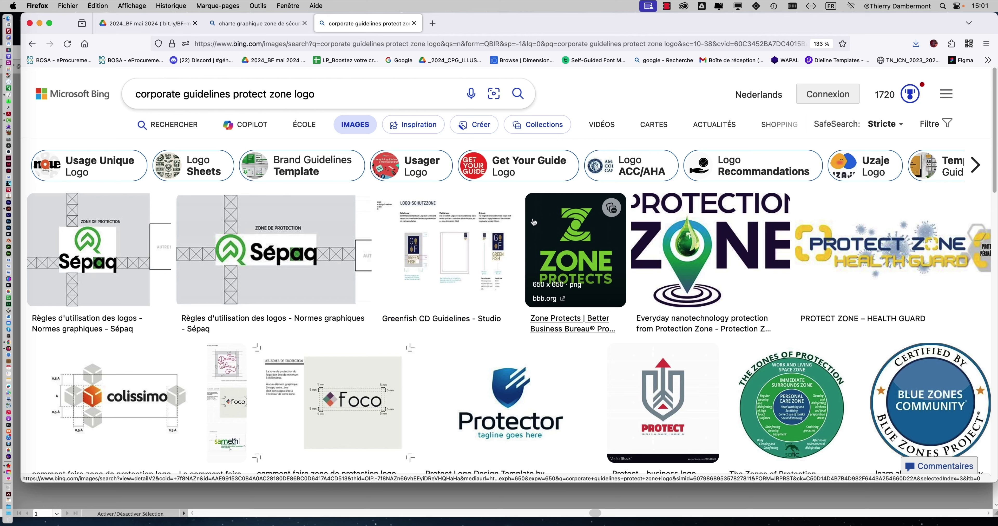
{"action": "left_click", "coordinate": [227, 95]}
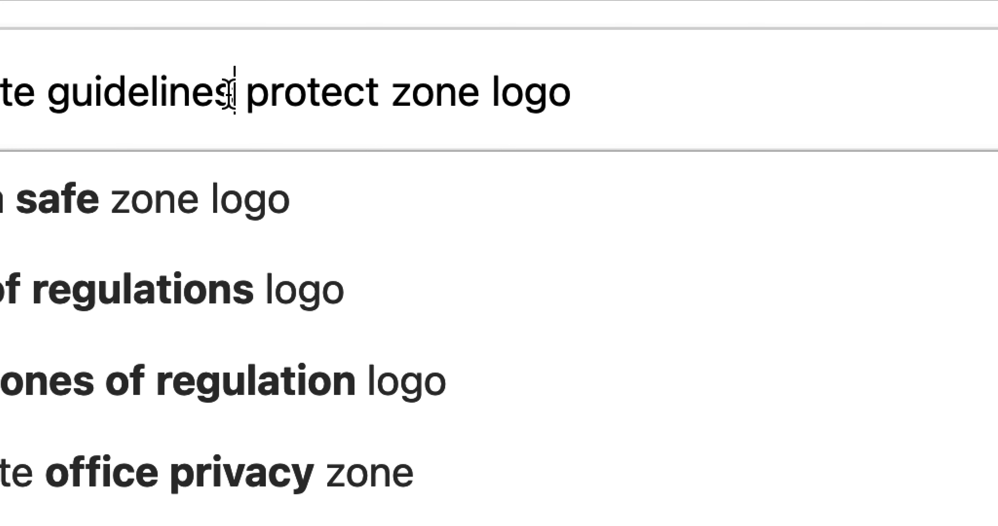
{"action": "left_click_drag", "start_coordinate": [228, 95], "coordinate": [136, 94]}
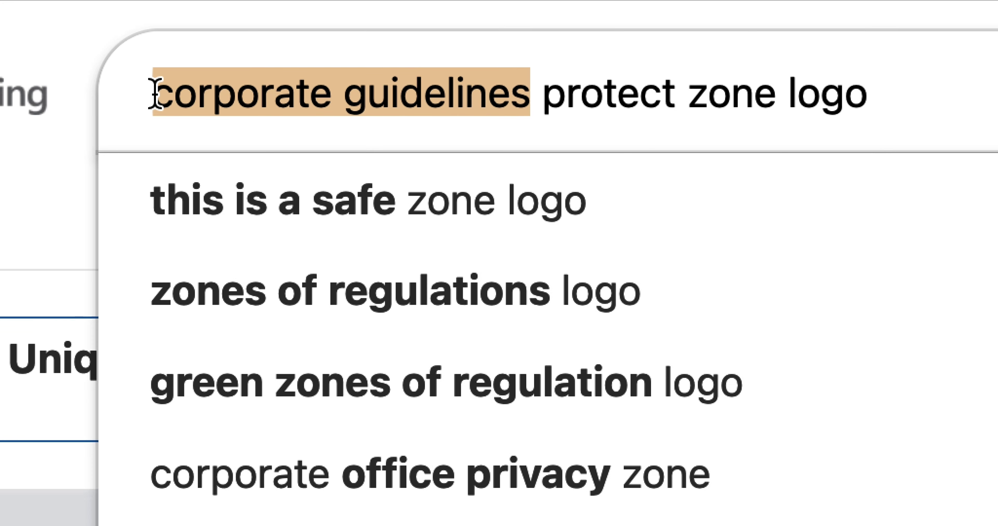
{"action": "left_click", "coordinate": [232, 95]}
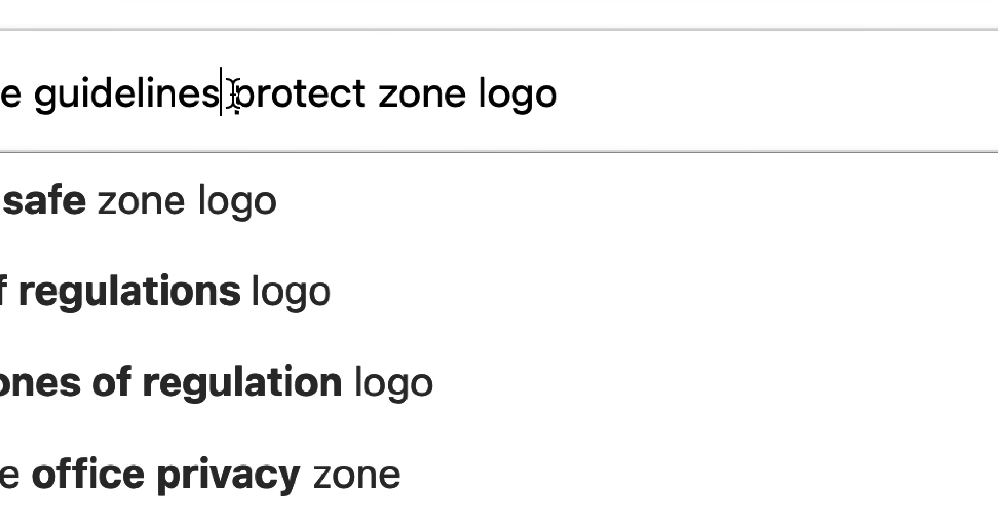
{"action": "left_click_drag", "start_coordinate": [231, 95], "coordinate": [279, 94]}
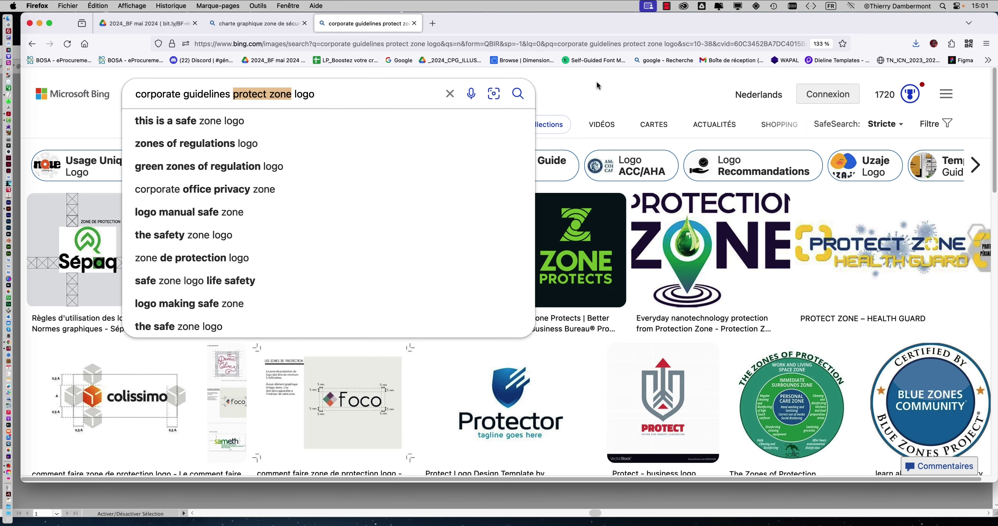
{"action": "left_click", "coordinate": [597, 82]}
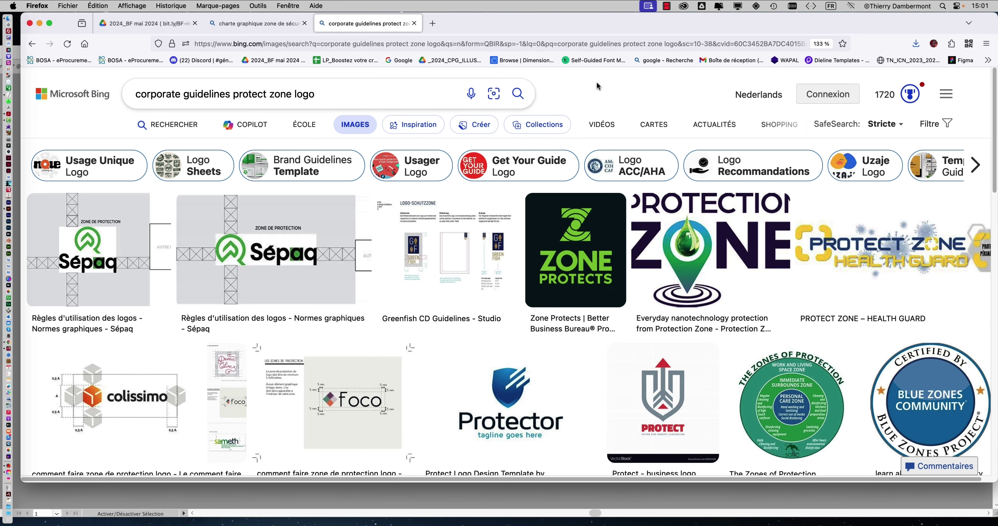
Zoom results to 150% and open the full-size colissimo protection-zone image.
{"action": "key", "text": "super+plus"}
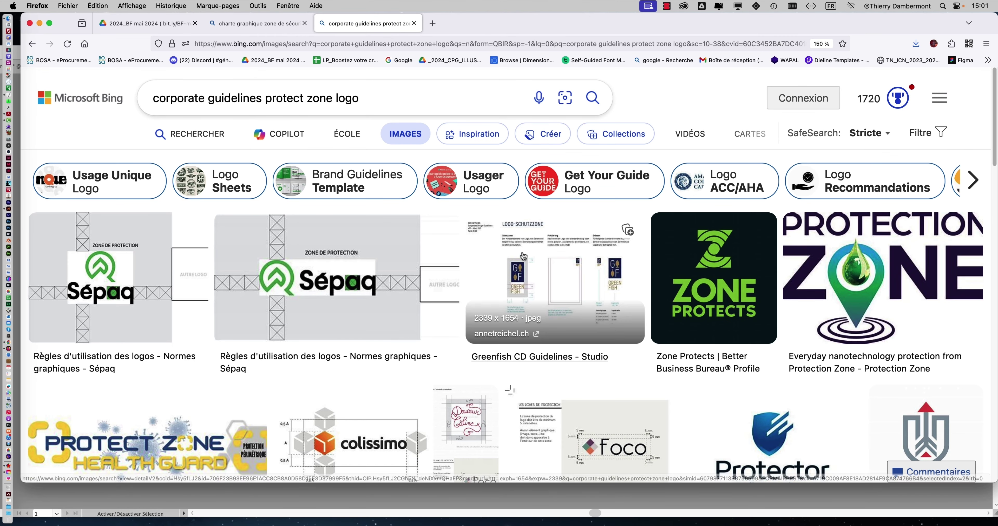
{"action": "mouse_move", "coordinate": [265, 251]}
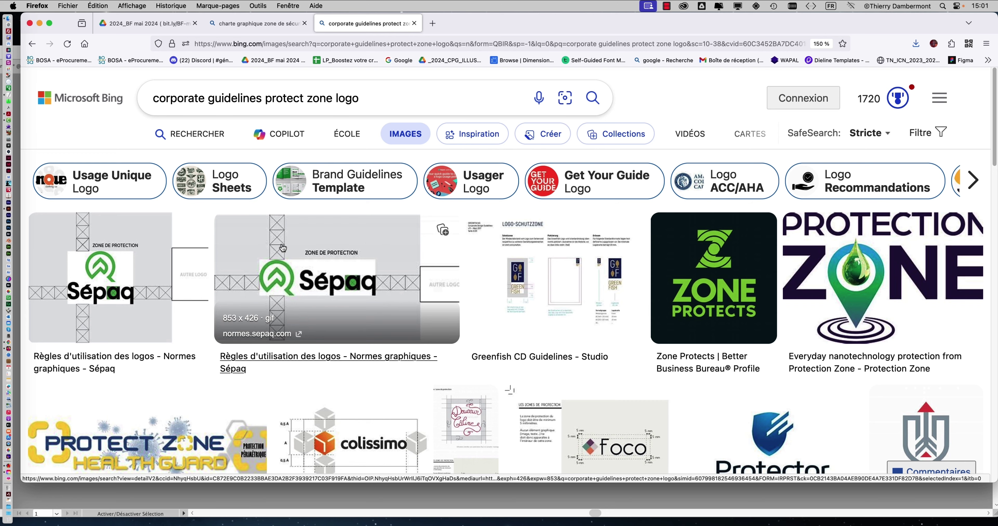
{"action": "scroll", "coordinate": [287, 248], "scroll_direction": "down", "scroll_amount": 4}
{"action": "left_click", "coordinate": [327, 306]}
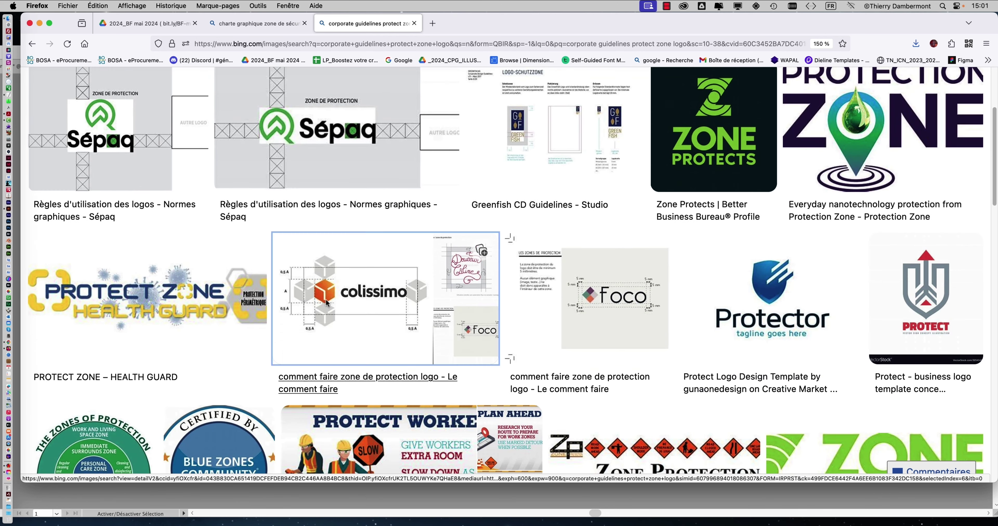
{"action": "left_click", "coordinate": [339, 302]}
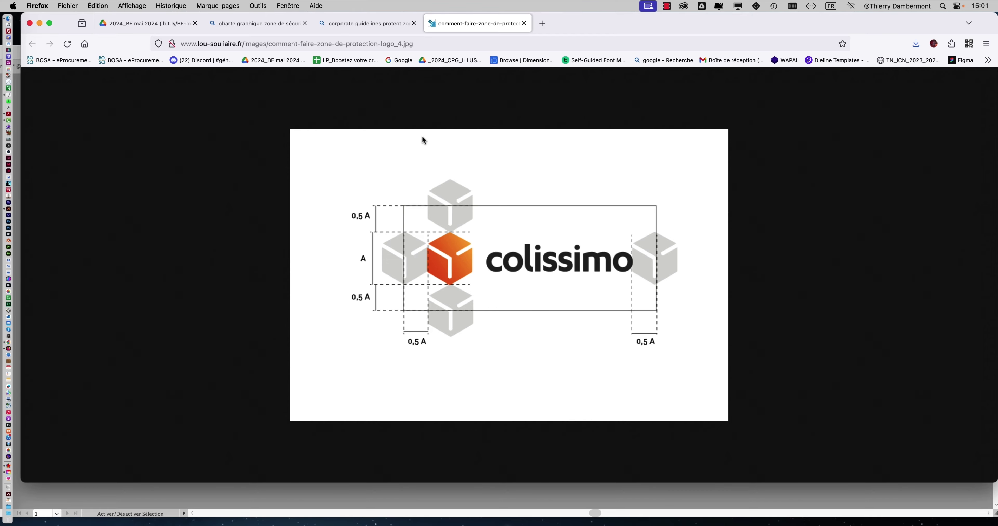
Open the colissimo clear-zone example full size in a new tab.
{"action": "left_click", "coordinate": [355, 22]}
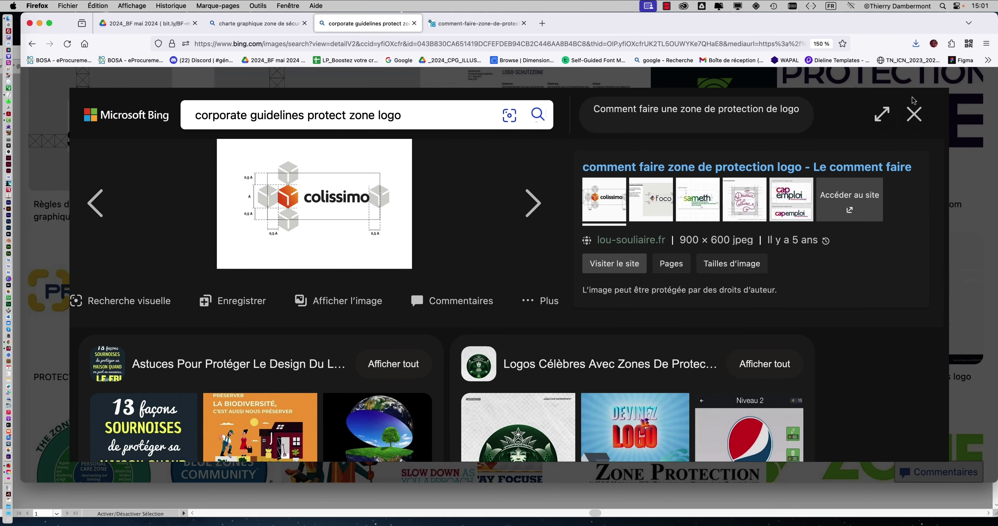
{"action": "left_click", "coordinate": [914, 114]}
{"action": "scroll", "coordinate": [645, 251], "scroll_direction": "down", "scroll_amount": 5}
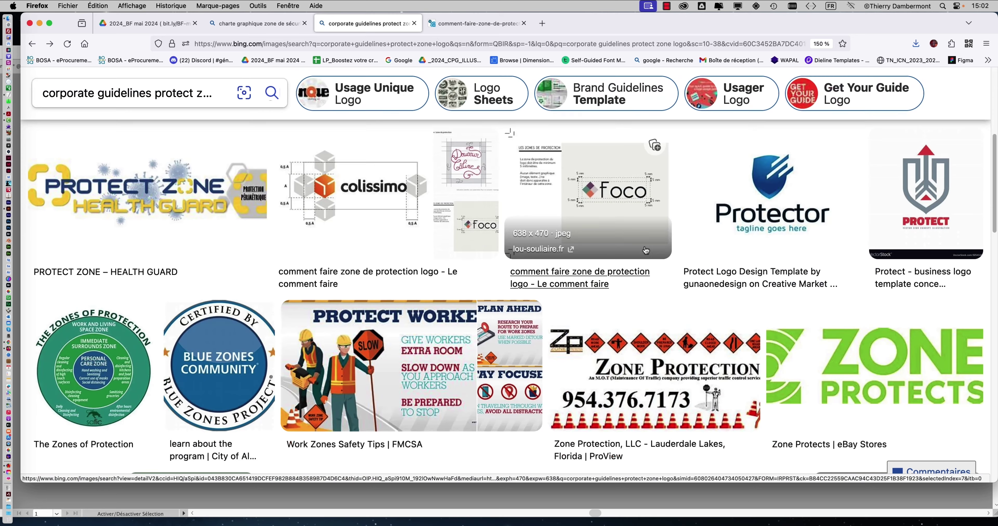
{"action": "left_click", "coordinate": [465, 167]}
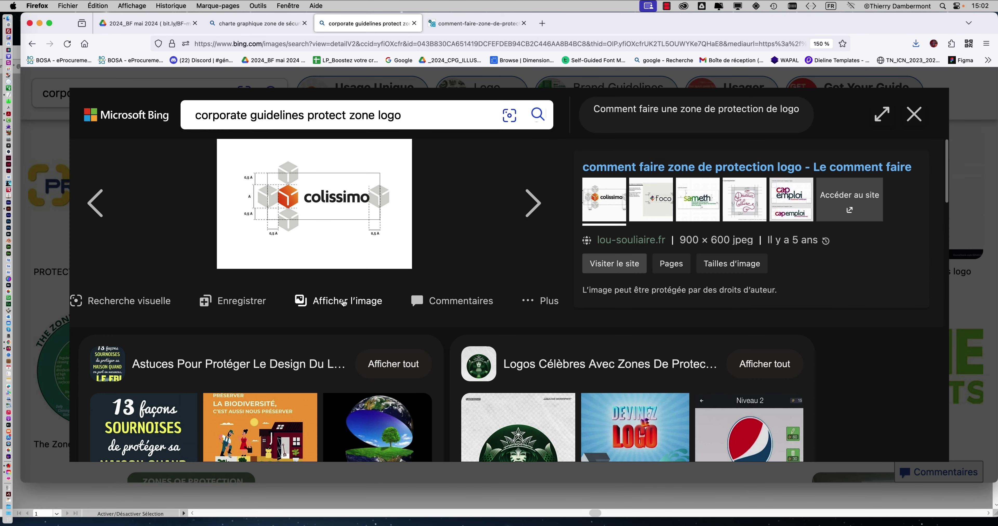
{"action": "left_click", "coordinate": [343, 303]}
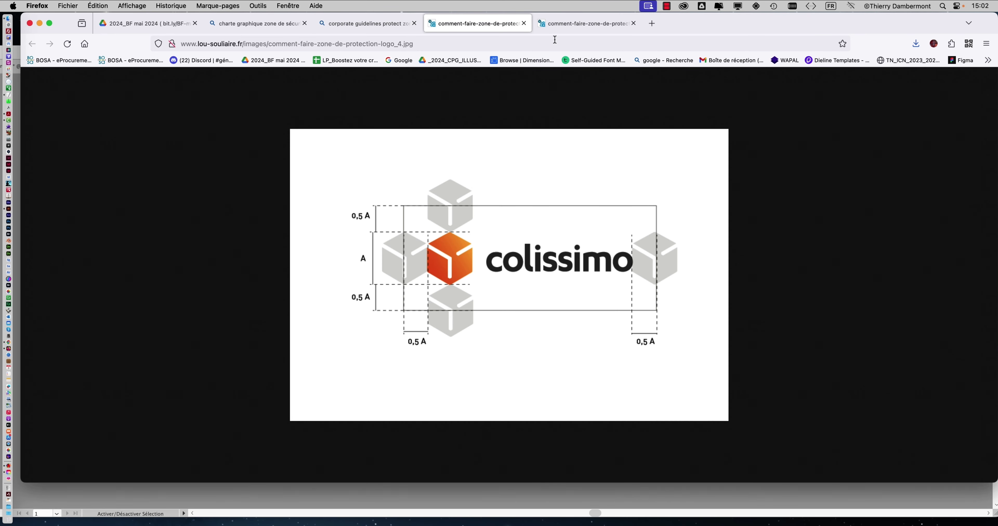
Open the Foco clear-zone example full size in a new tab.
{"action": "left_click", "coordinate": [400, 24]}
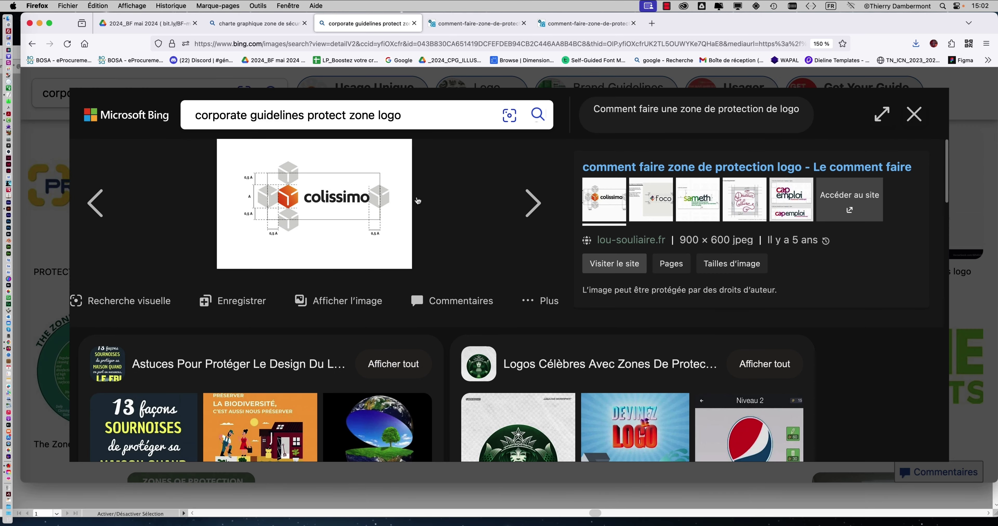
{"action": "left_click", "coordinate": [914, 114]}
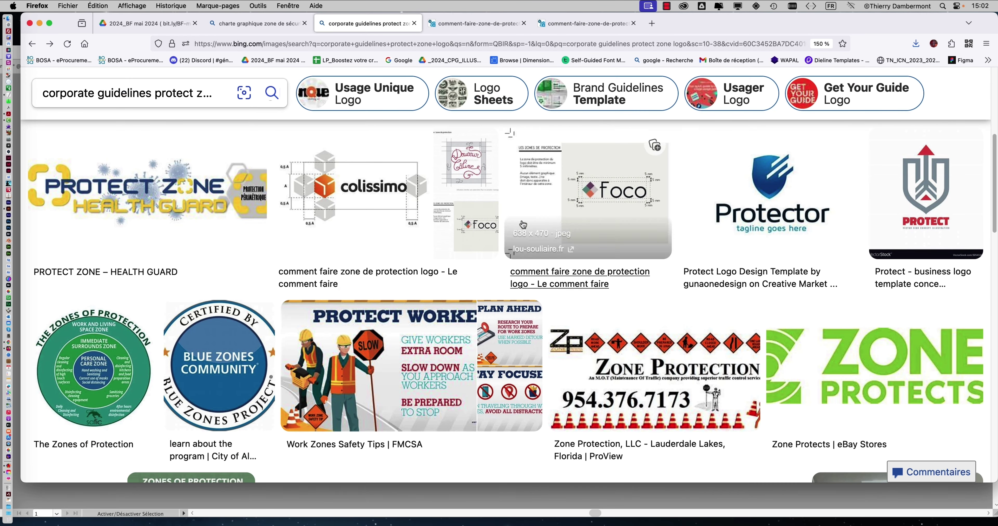
{"action": "left_click", "coordinate": [463, 170]}
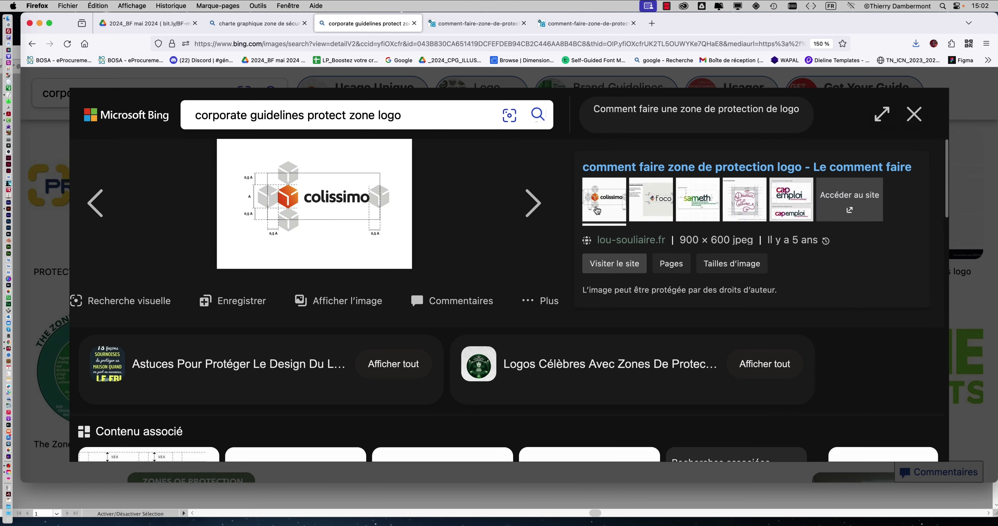
{"action": "left_click", "coordinate": [914, 115]}
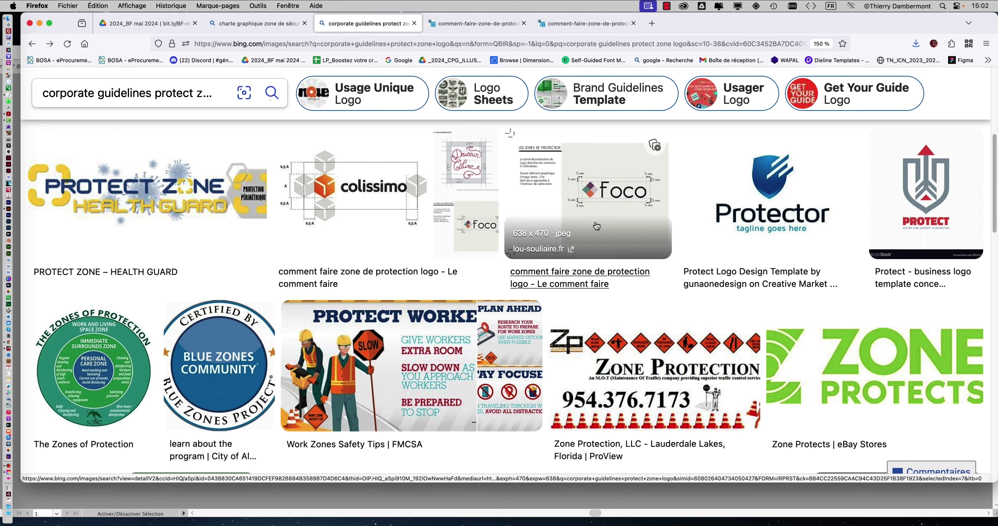
{"action": "left_click", "coordinate": [622, 211]}
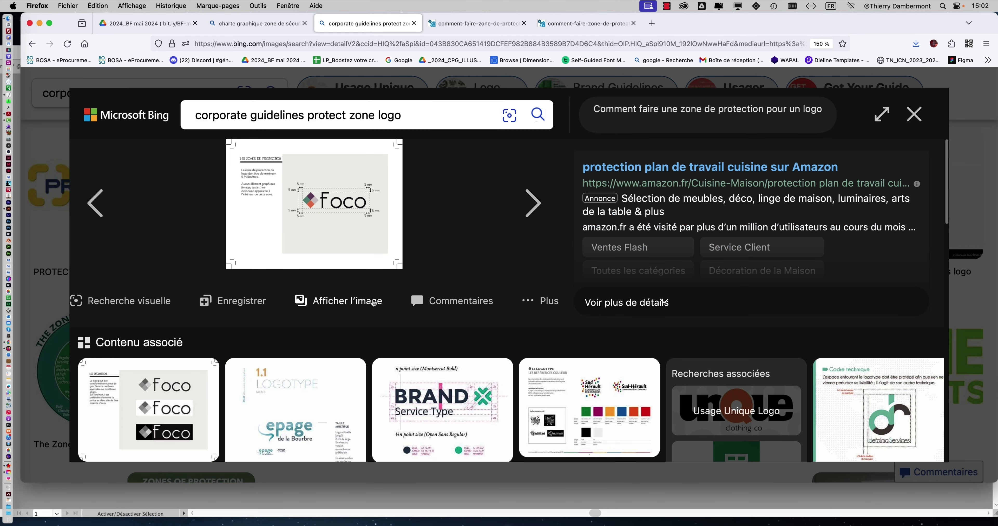
{"action": "left_click", "coordinate": [373, 303]}
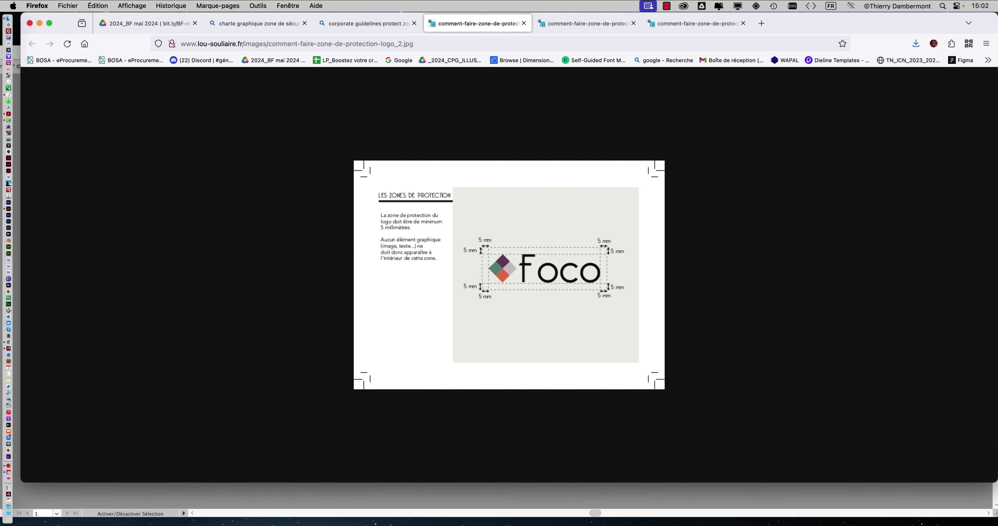
{"action": "scroll", "coordinate": [568, 276], "scroll_direction": "up", "scroll_amount": 2}
{"action": "scroll", "coordinate": [568, 276], "scroll_direction": "up", "scroll_amount": 2}
{"action": "scroll", "coordinate": [567, 274], "scroll_direction": "up", "scroll_amount": 3}
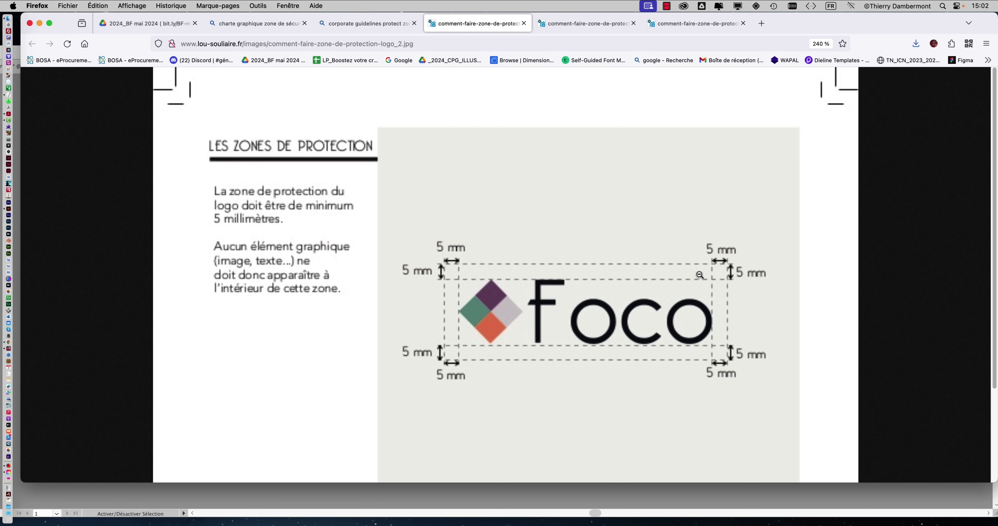
Scroll the protection zone logo results and bring up the INRS example.
{"action": "left_click", "coordinate": [370, 25]}
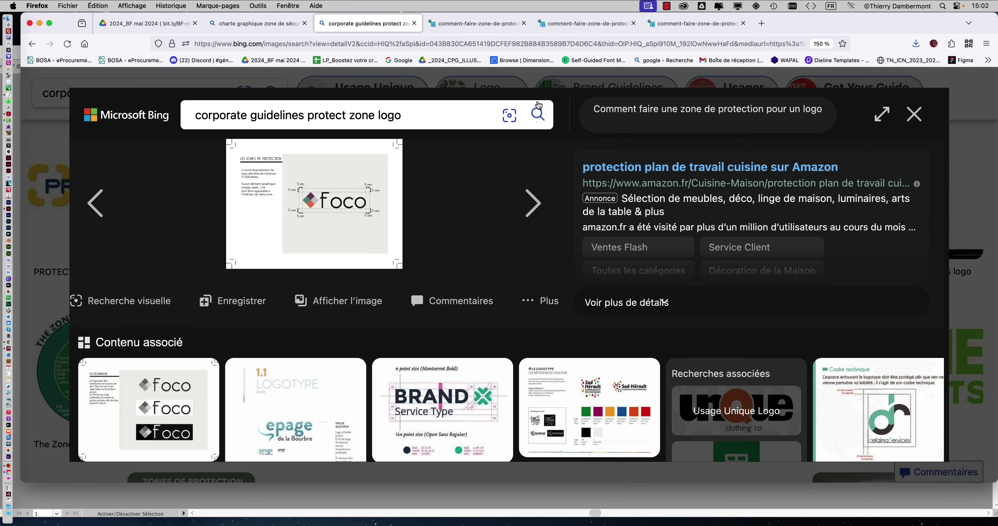
{"action": "left_click", "coordinate": [914, 110]}
{"action": "scroll", "coordinate": [754, 273], "scroll_direction": "down", "scroll_amount": 3}
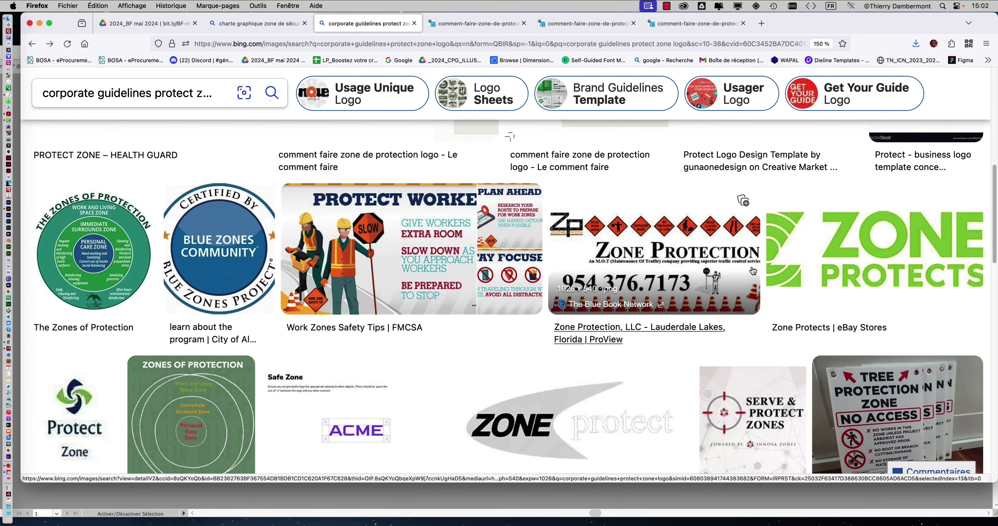
{"action": "scroll", "coordinate": [753, 272], "scroll_direction": "down", "scroll_amount": 5}
{"action": "scroll", "coordinate": [752, 271], "scroll_direction": "down", "scroll_amount": 3}
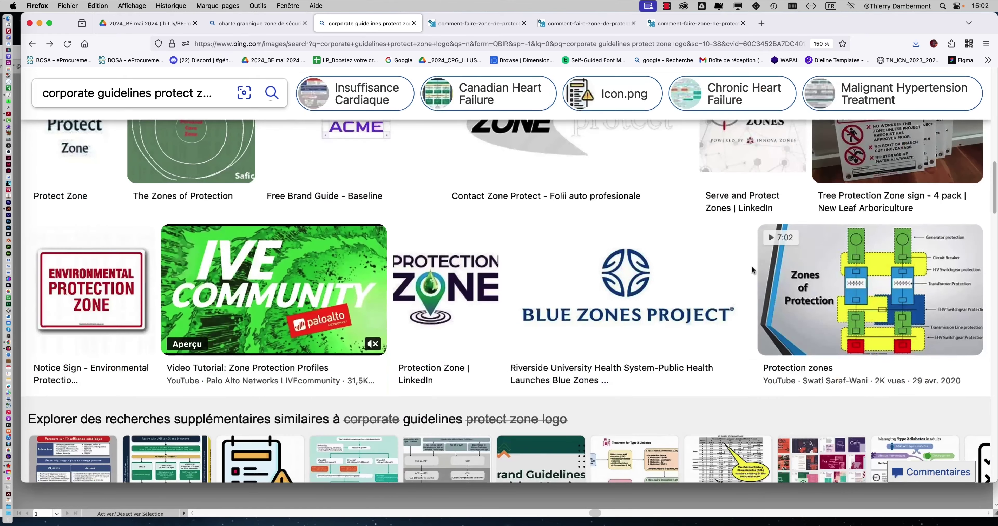
{"action": "scroll", "coordinate": [752, 269], "scroll_direction": "down", "scroll_amount": 3}
{"action": "scroll", "coordinate": [751, 269], "scroll_direction": "down", "scroll_amount": 3}
{"action": "scroll", "coordinate": [752, 269], "scroll_direction": "down", "scroll_amount": 3}
{"action": "scroll", "coordinate": [751, 269], "scroll_direction": "down", "scroll_amount": 5}
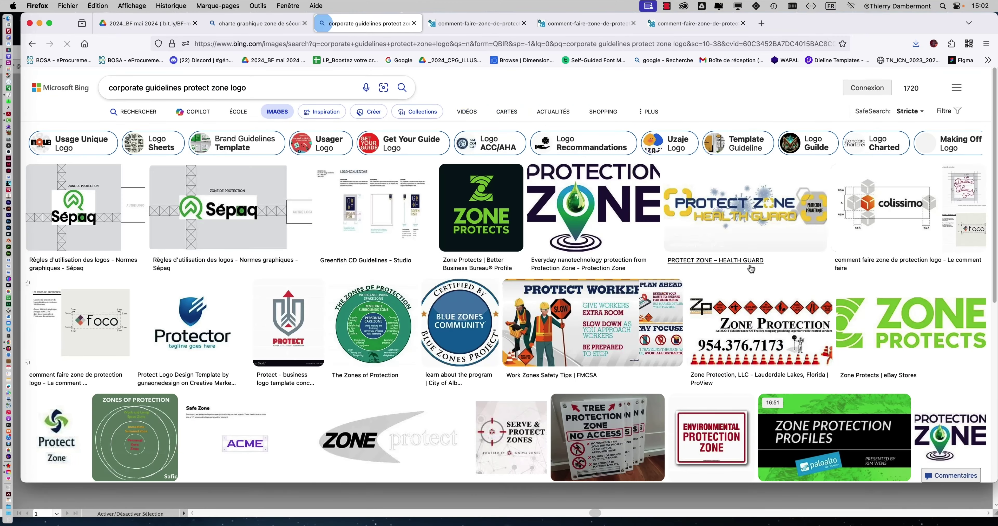
{"action": "scroll", "coordinate": [716, 279], "scroll_direction": "down", "scroll_amount": 5}
{"action": "scroll", "coordinate": [672, 292], "scroll_direction": "down", "scroll_amount": 1}
{"action": "scroll", "coordinate": [672, 293], "scroll_direction": "down", "scroll_amount": 2}
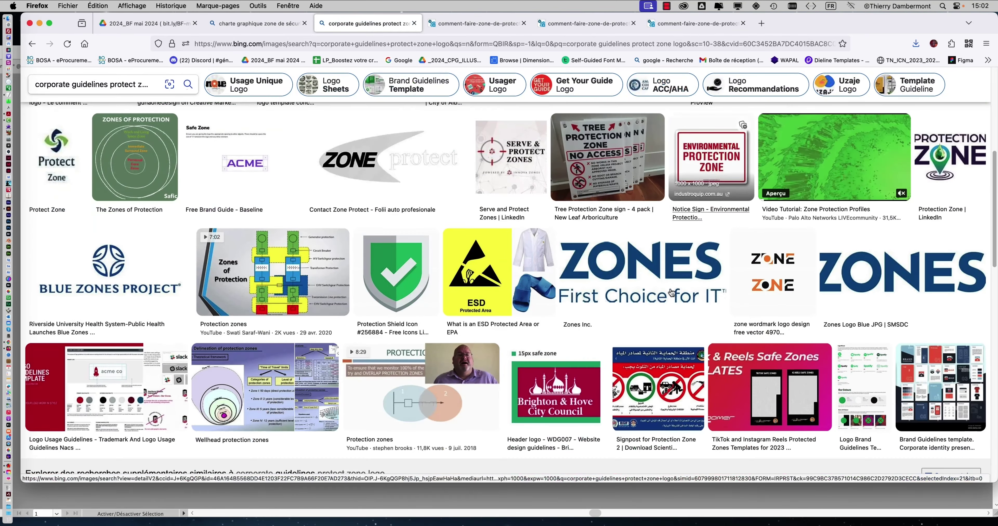
{"action": "scroll", "coordinate": [672, 292], "scroll_direction": "down", "scroll_amount": 3}
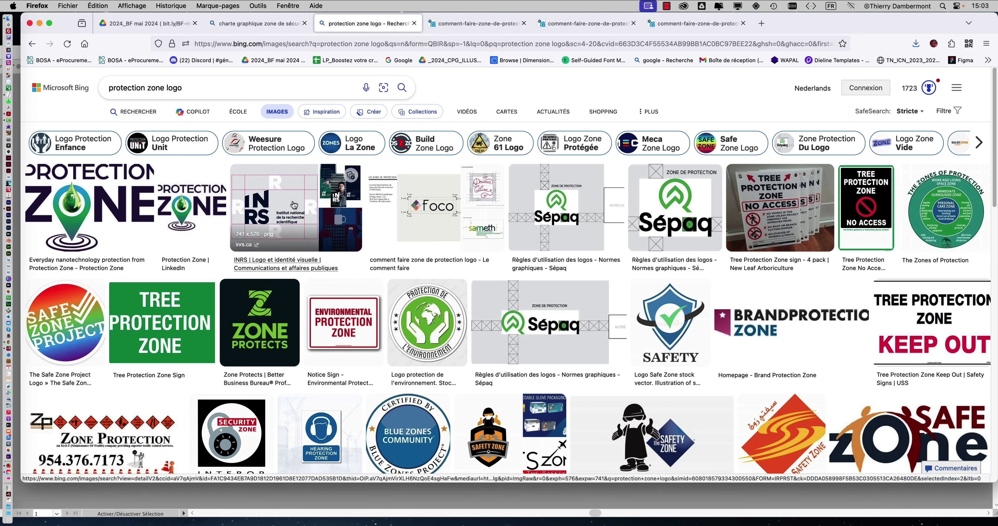
{"action": "left_click", "coordinate": [294, 205]}
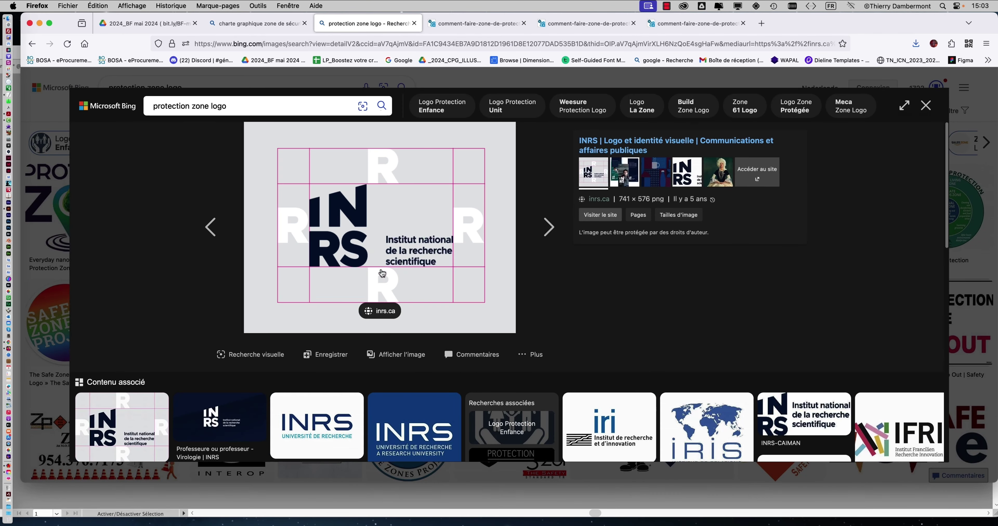
Open the INRS clear-space grid image in its own tab and return to the Bing results.
{"action": "left_click", "coordinate": [416, 355]}
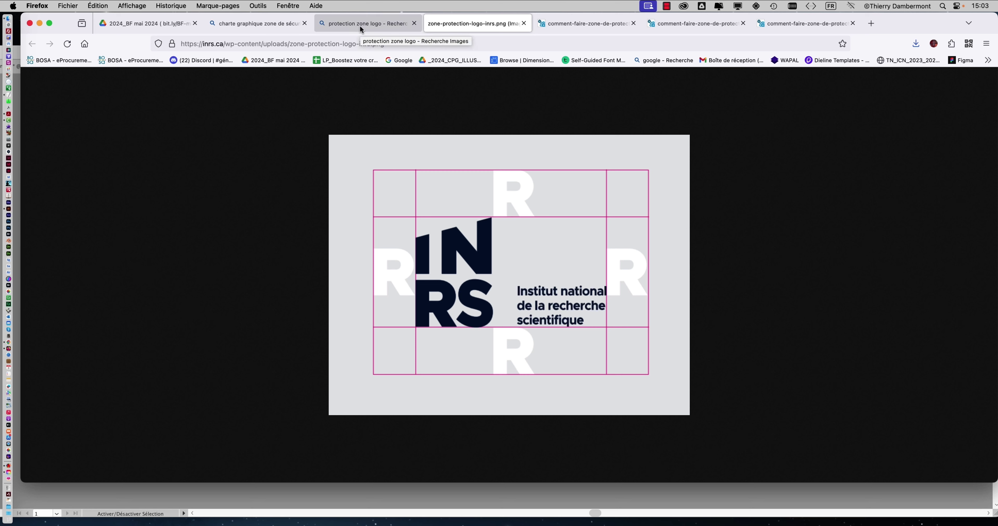
{"action": "left_click", "coordinate": [351, 23]}
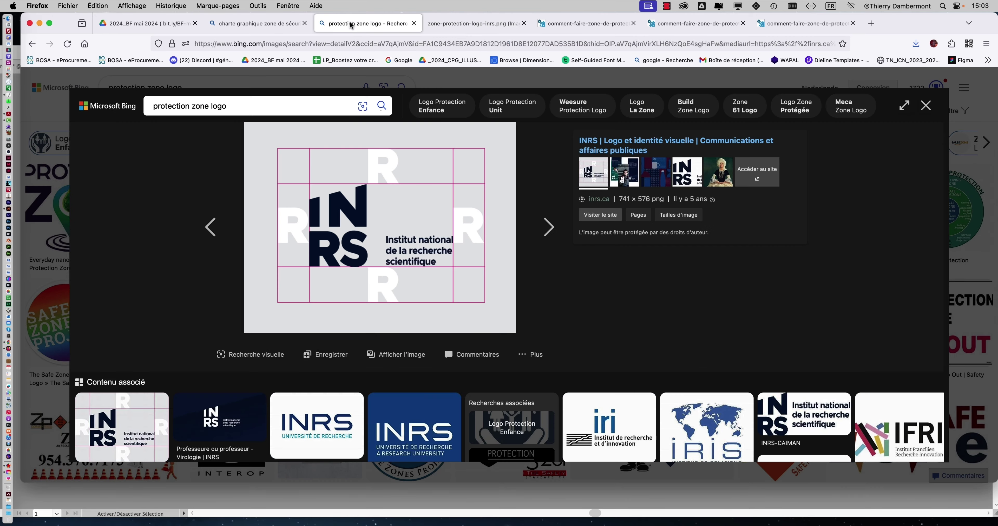
Back in Illustrator, start Save As for the Jaguelle logo as logo finalisation - 02.ai.
{"action": "key", "text": "super+Tab"}
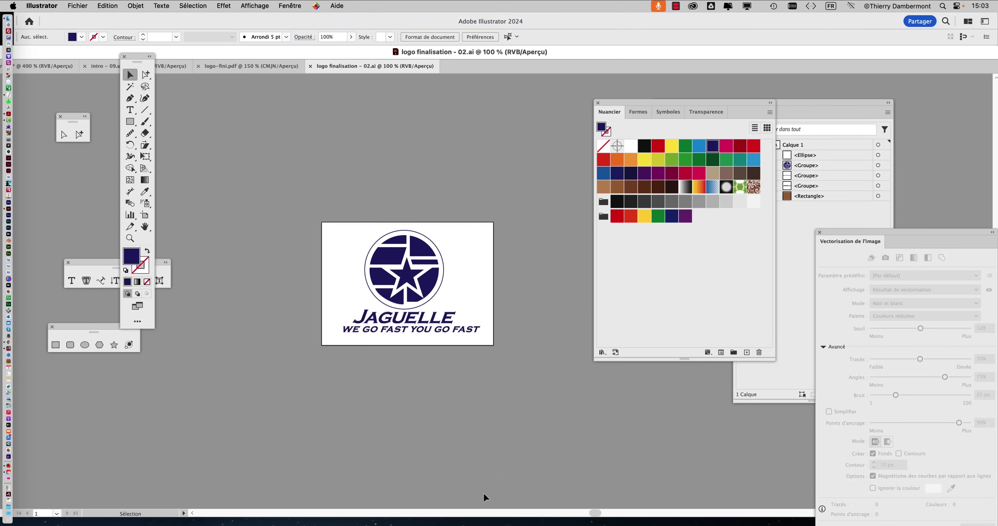
{"action": "left_click", "coordinate": [94, 4]}
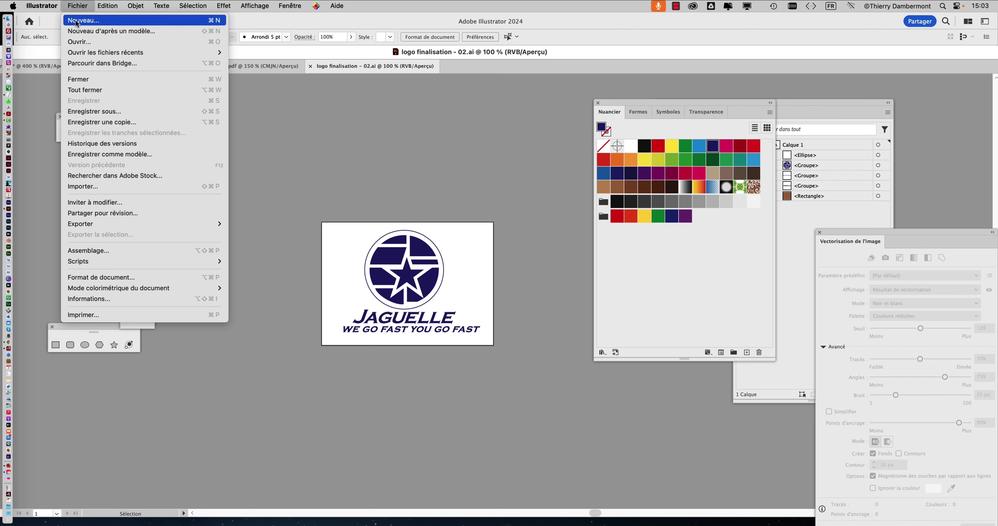
{"action": "left_click", "coordinate": [446, 54]}
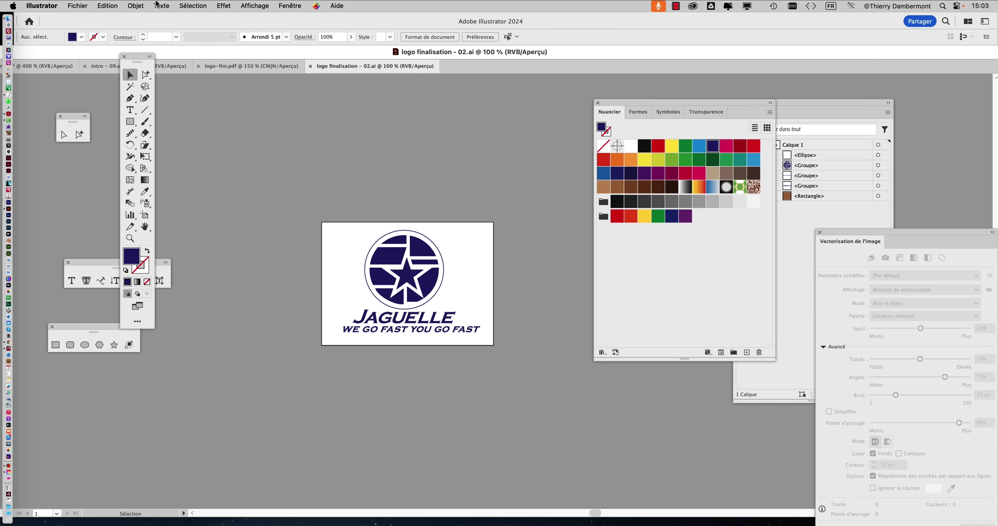
{"action": "left_click", "coordinate": [77, 6]}
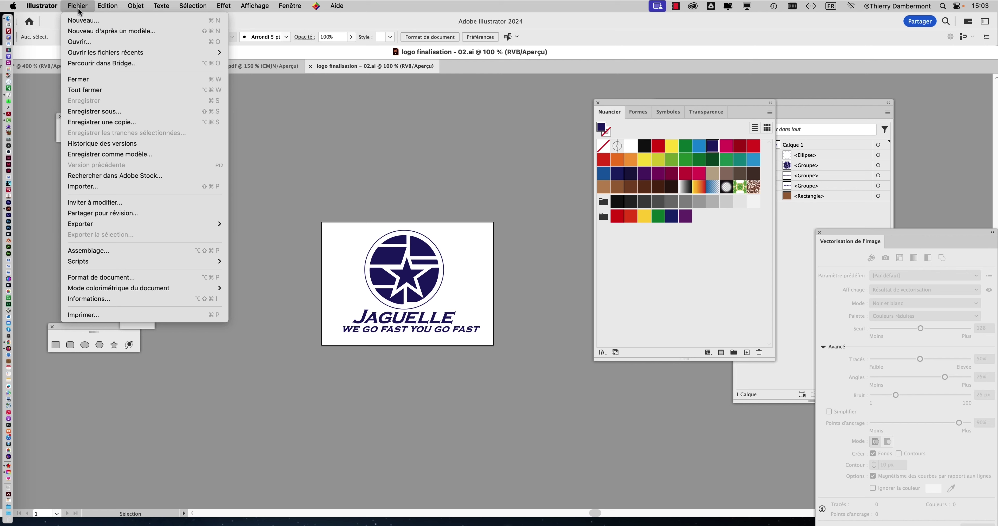
{"action": "left_click", "coordinate": [127, 118]}
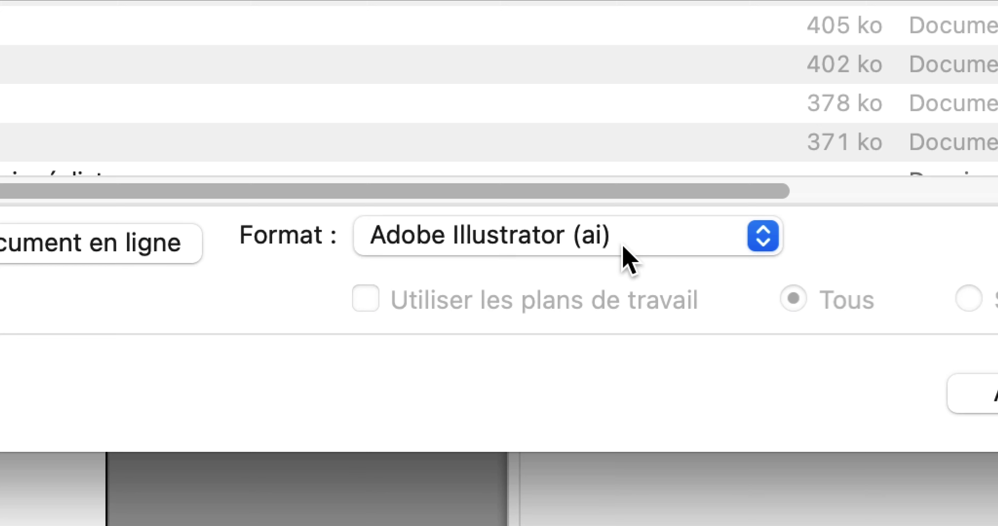
{"action": "left_click", "coordinate": [622, 247]}
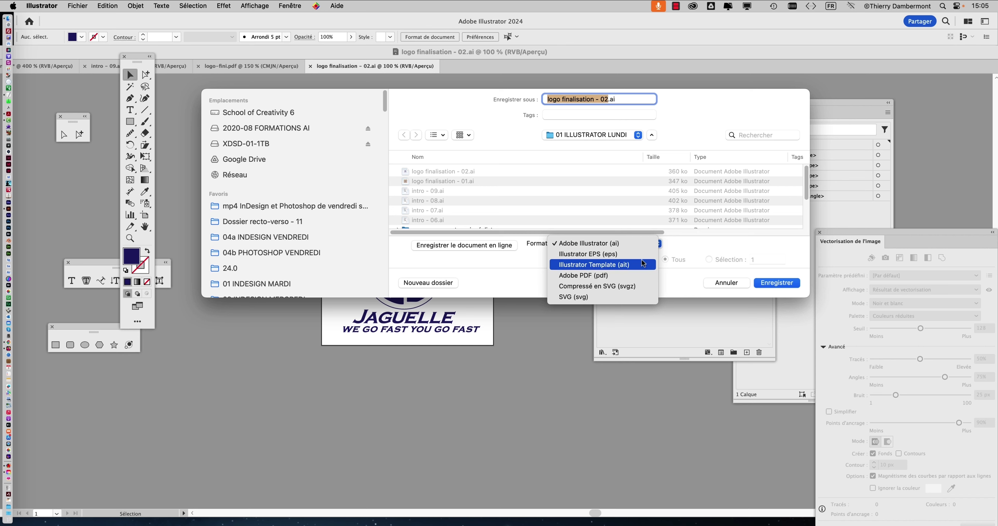
{"action": "left_click", "coordinate": [680, 246]}
{"action": "left_click", "coordinate": [666, 246]}
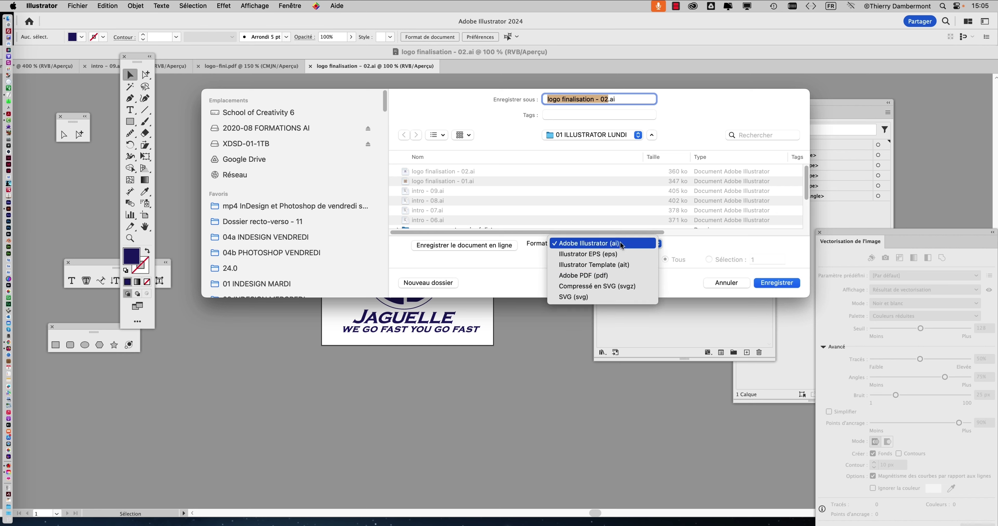
{"action": "left_click", "coordinate": [475, 271]}
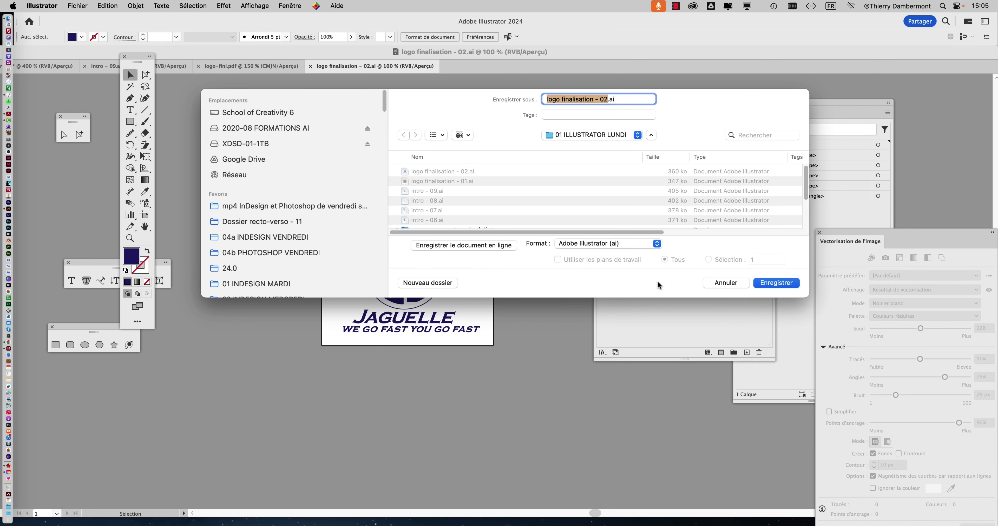